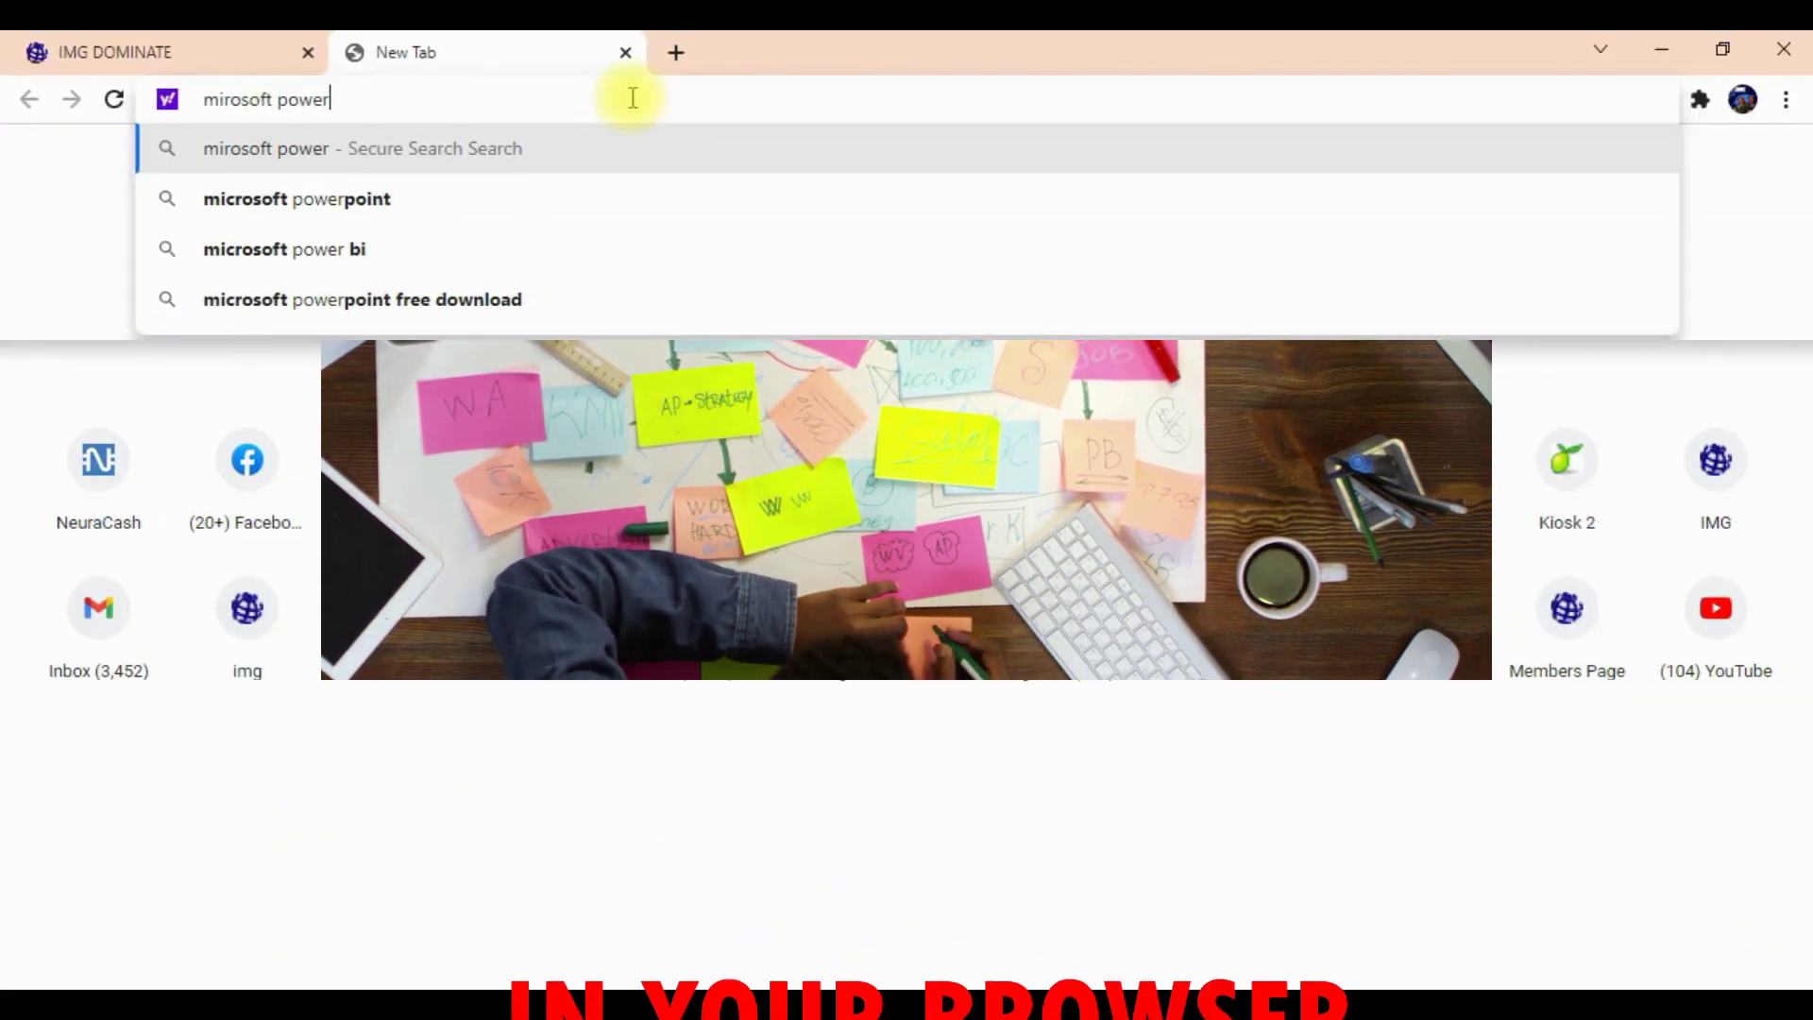
Step: Search Chrome for 'microsoft powerpoint free download' and open PowerPoint's Google Play listing in a new tab
text(point)
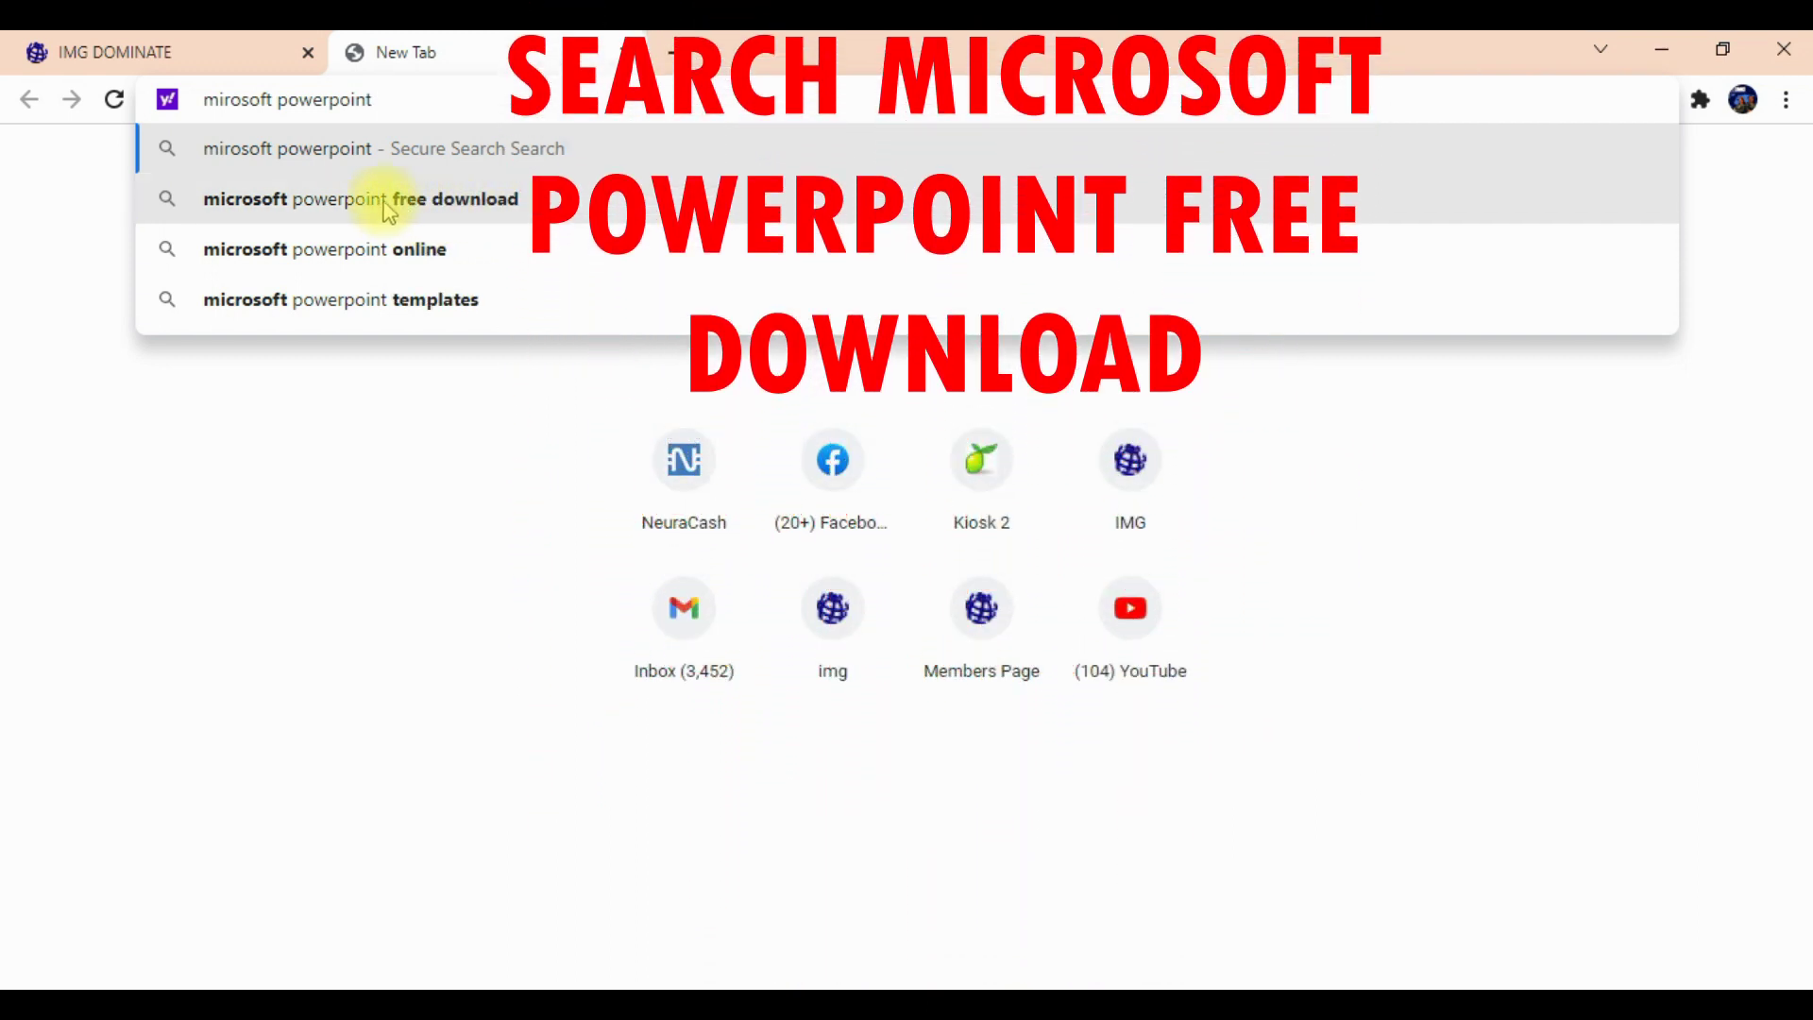
click(411, 213)
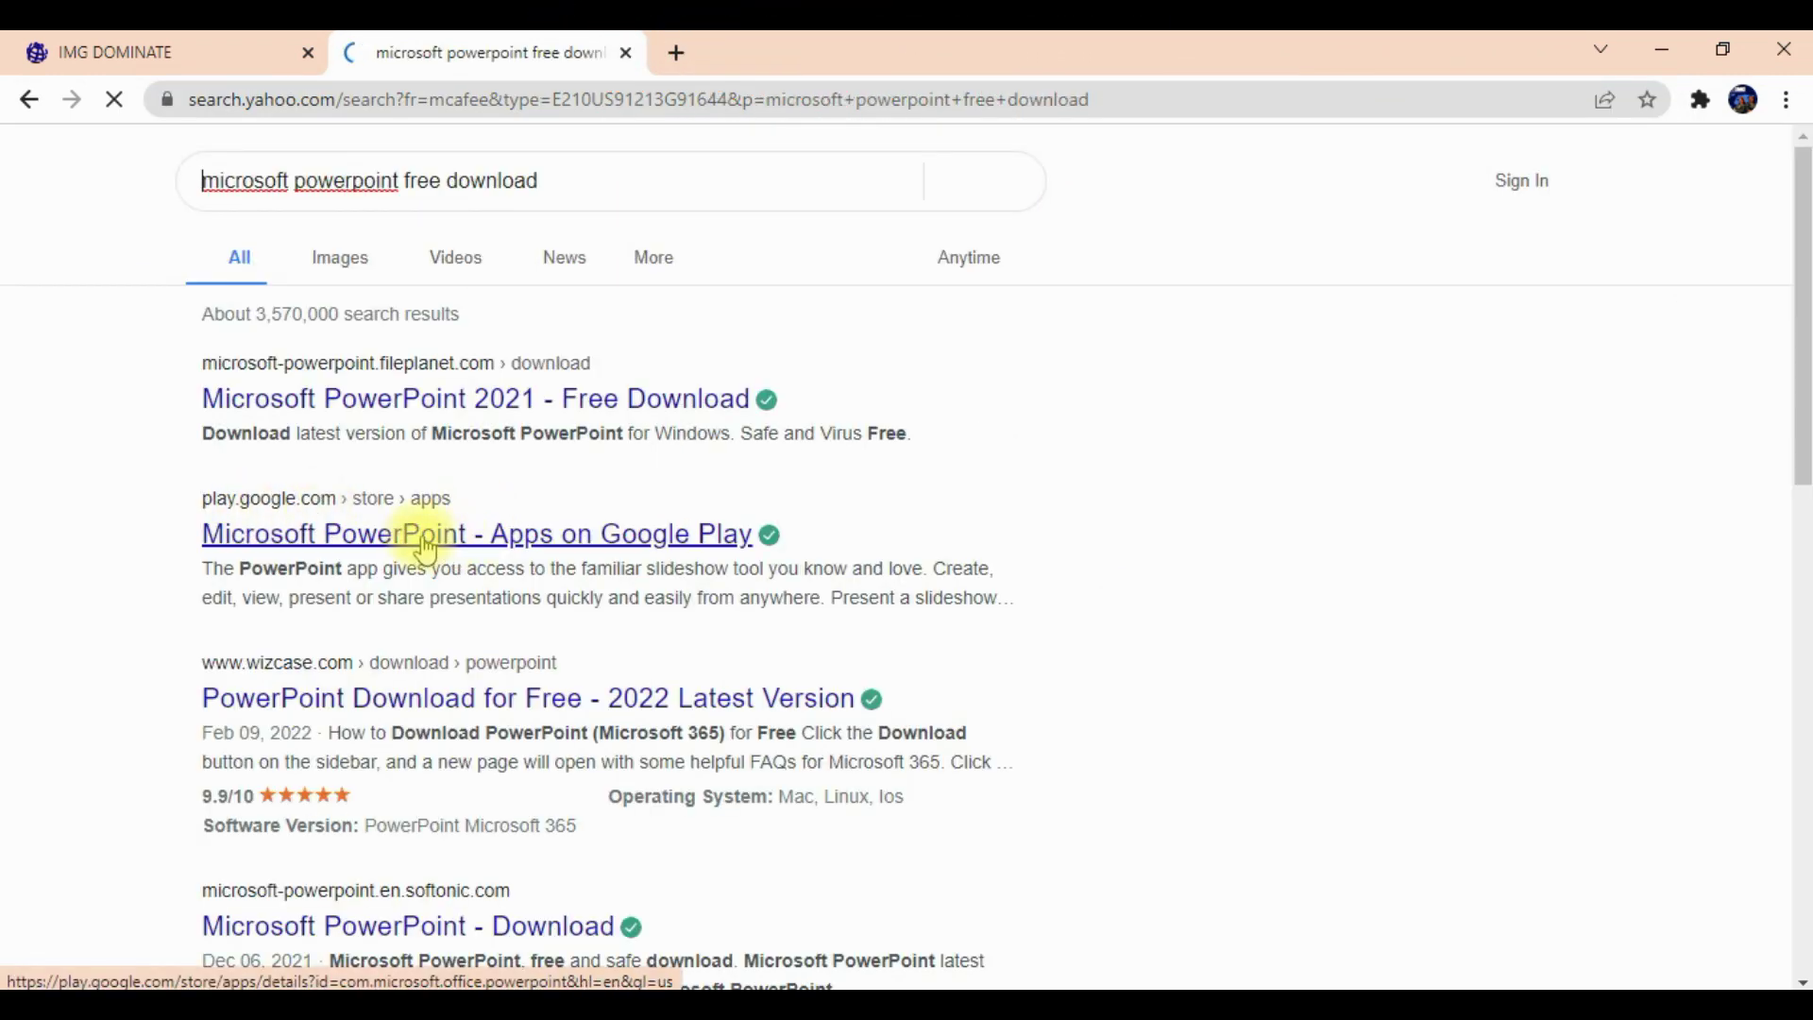
click(410, 536)
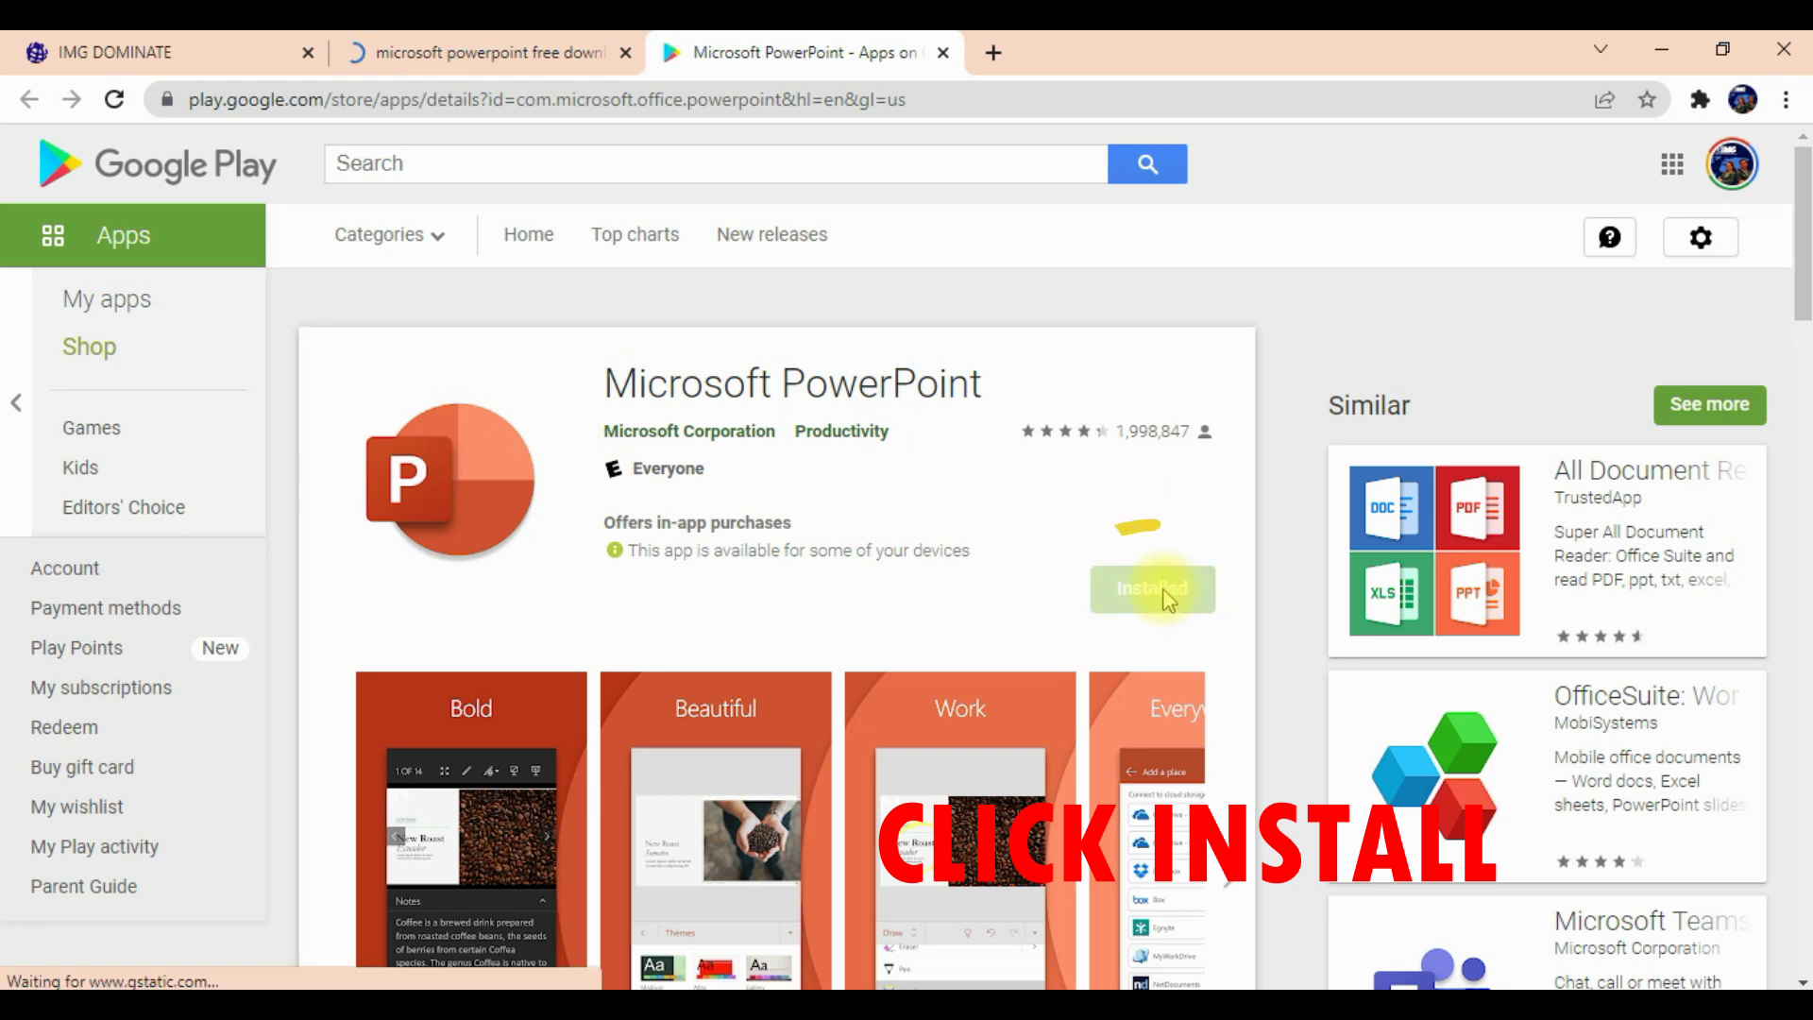
scroll(987, 491, down, 2)
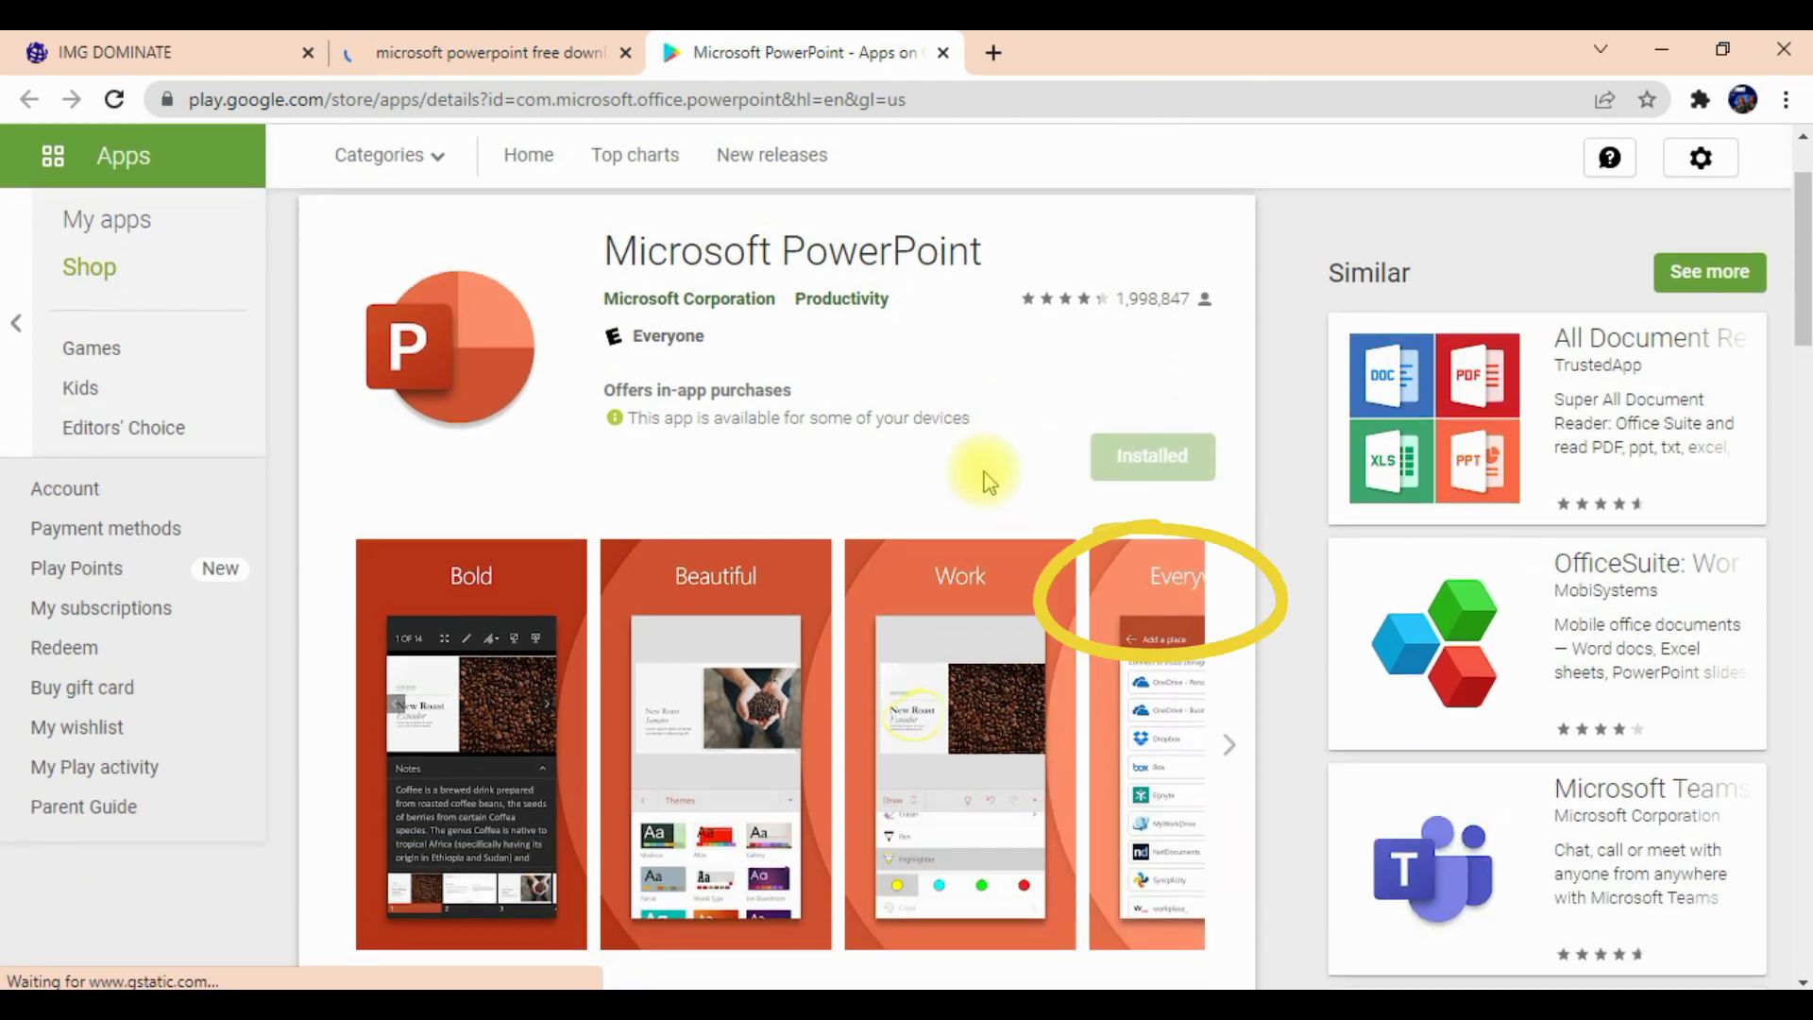
scroll(1000, 462, down, 5)
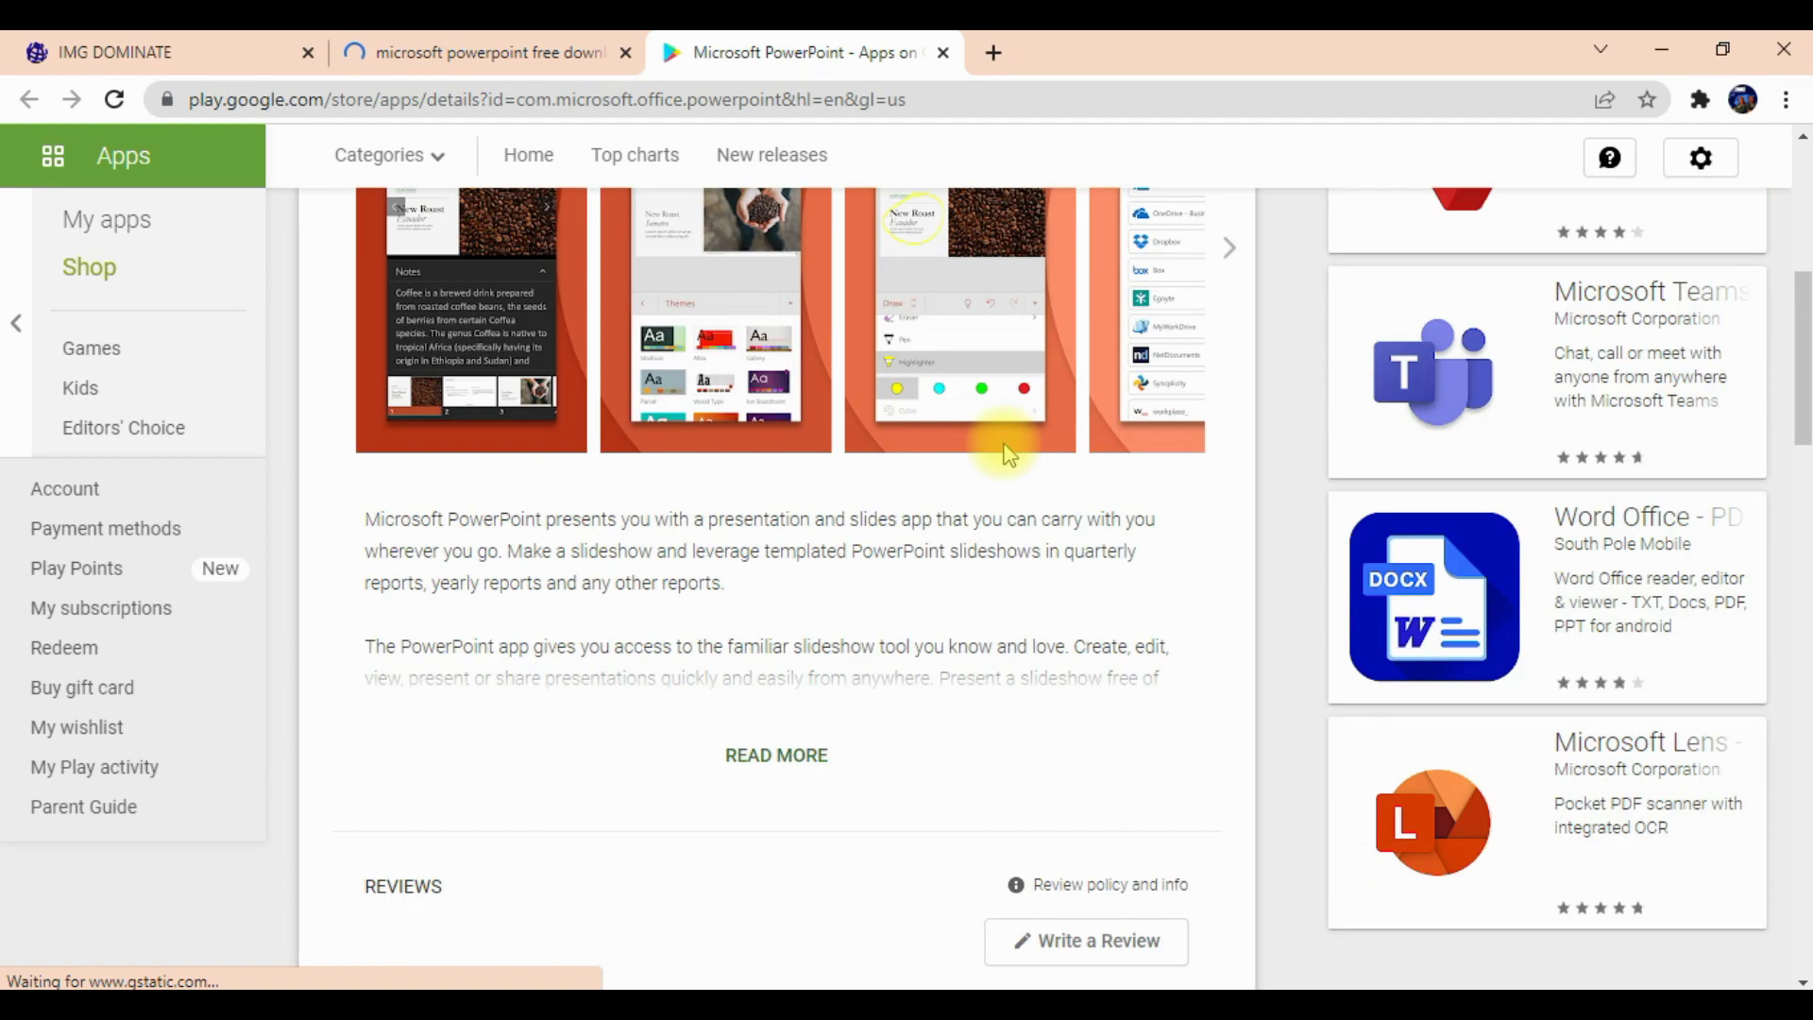
scroll(1004, 449, up, 5)
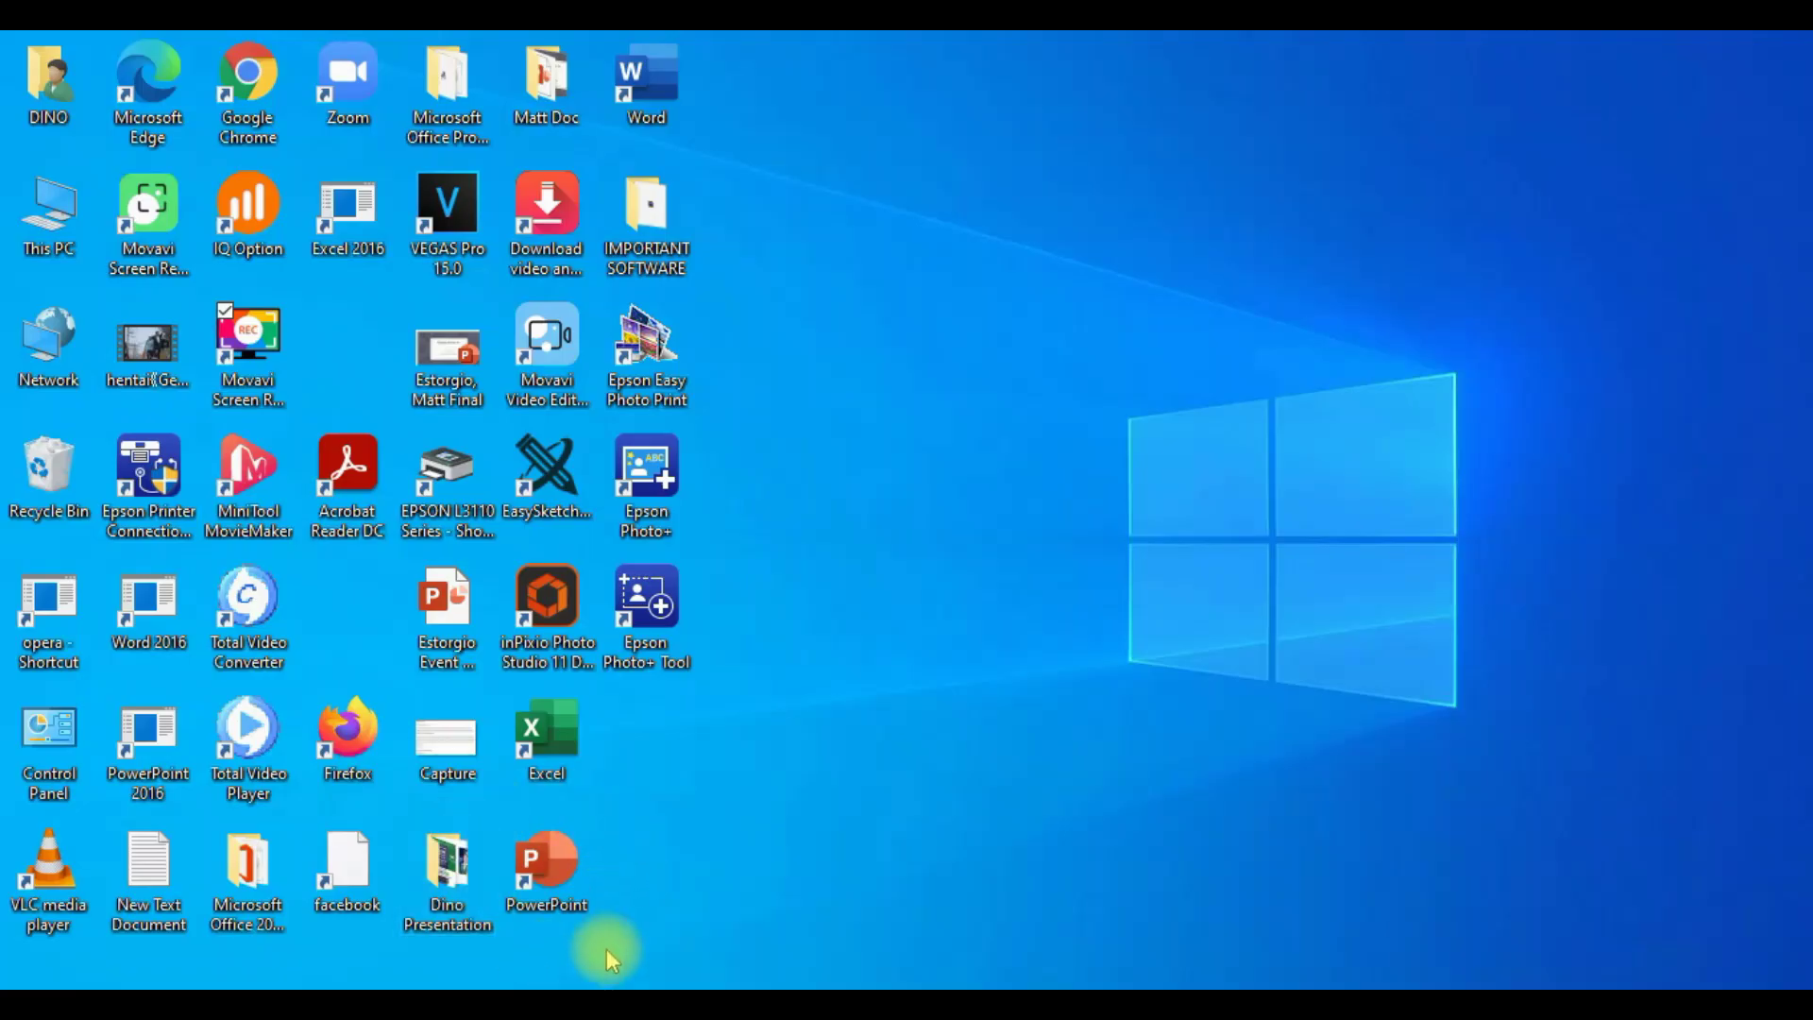
Step: Launch PowerPoint from its desktop shortcut and show the More themes gallery
double_click(592, 916)
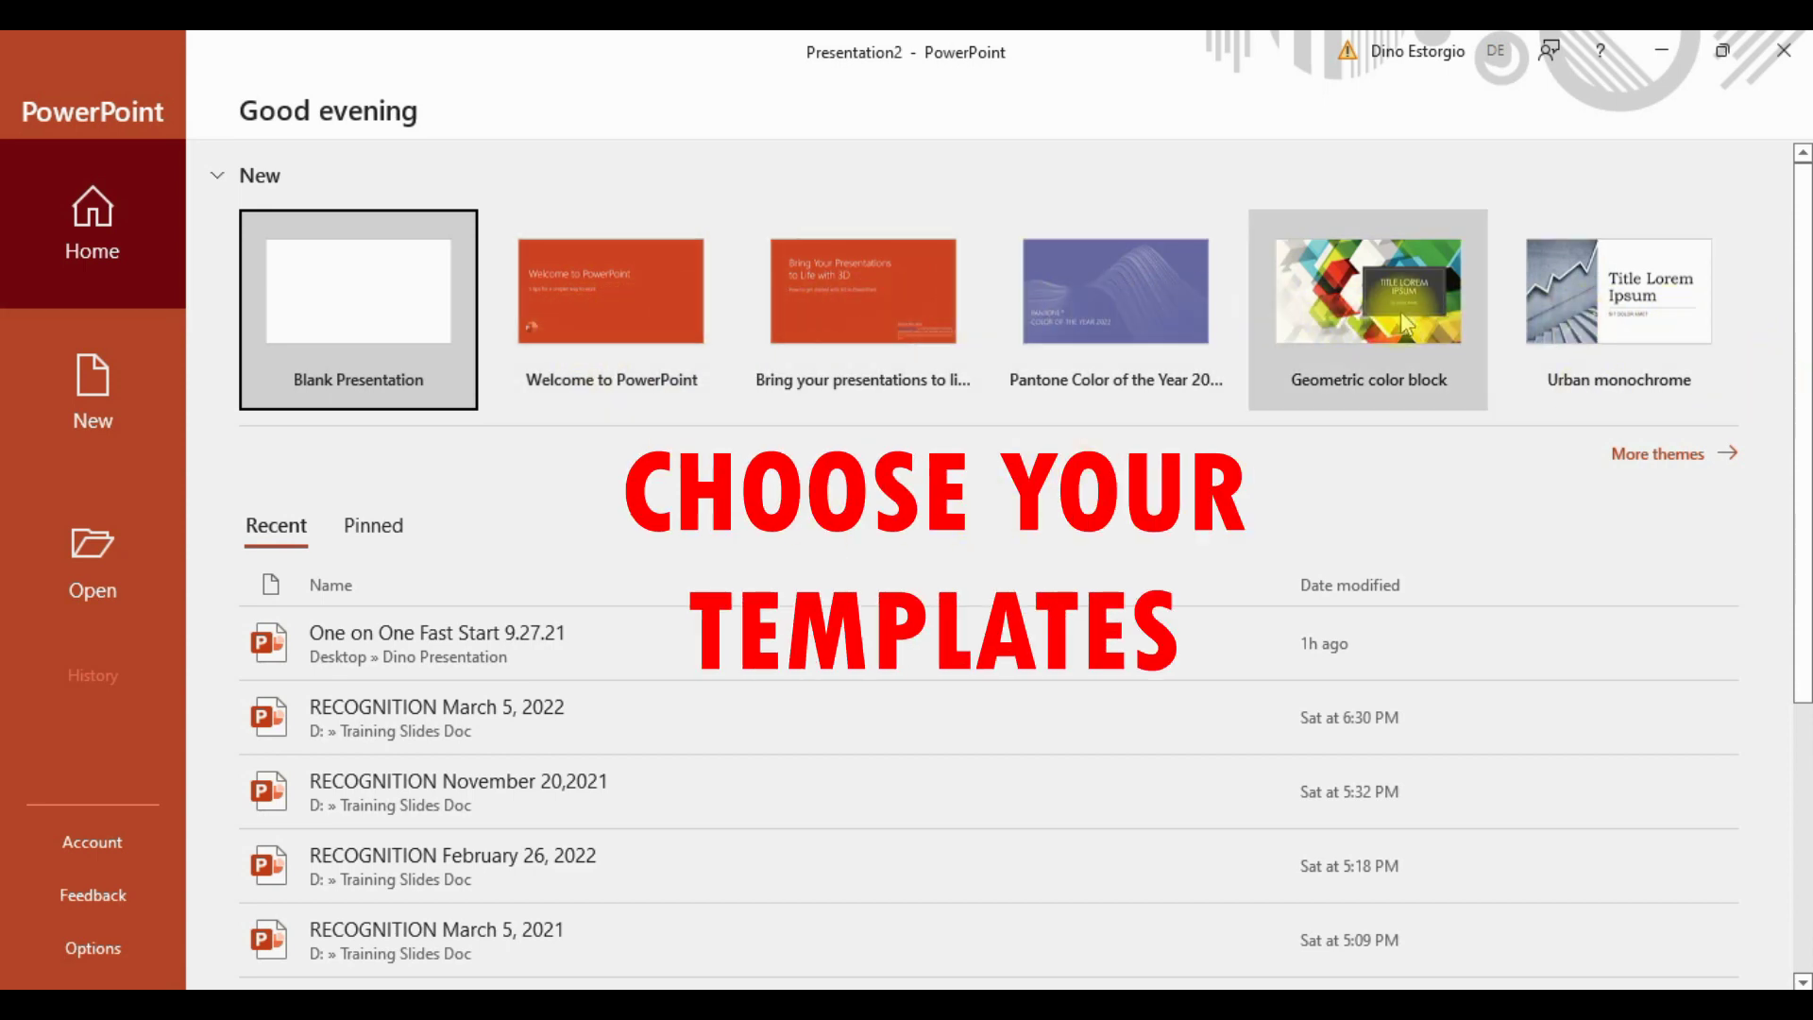
click(1687, 465)
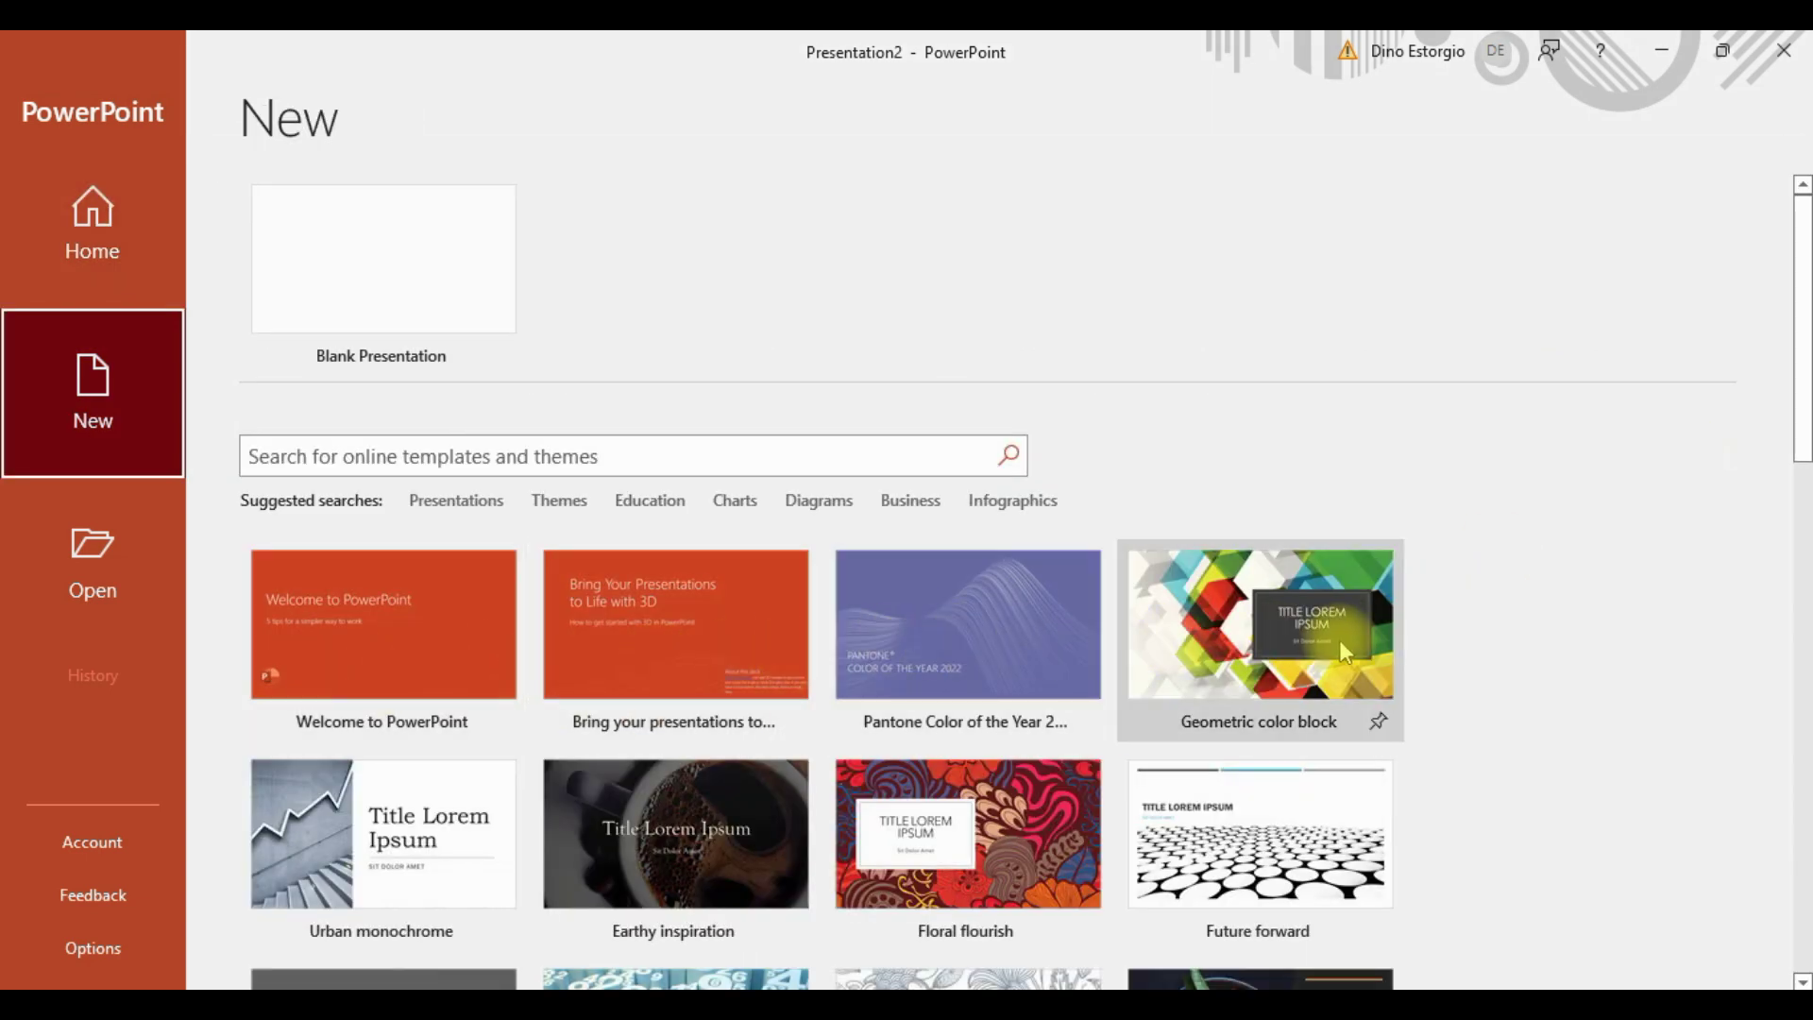
Step: Find the Geometric color block template in the gallery and create a presentation from it
scroll(1346, 651, down, 2)
scroll(945, 689, down, 2)
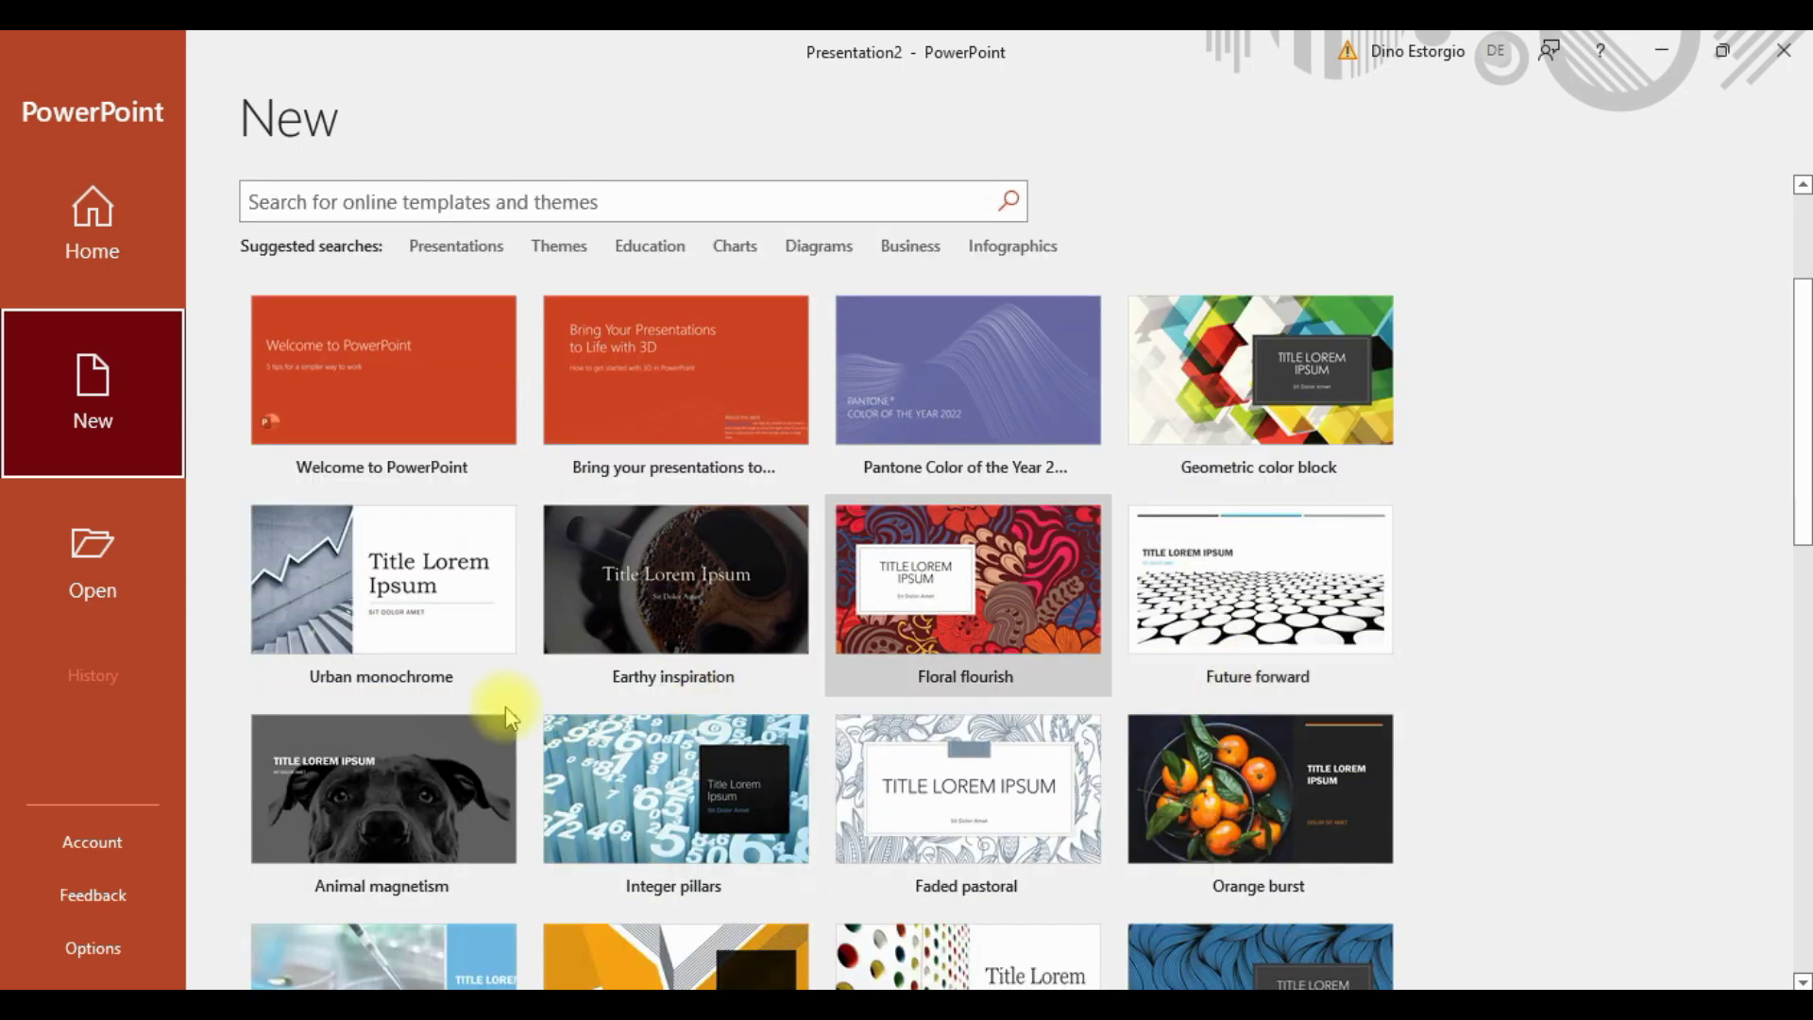
scroll(1332, 755, down, 2)
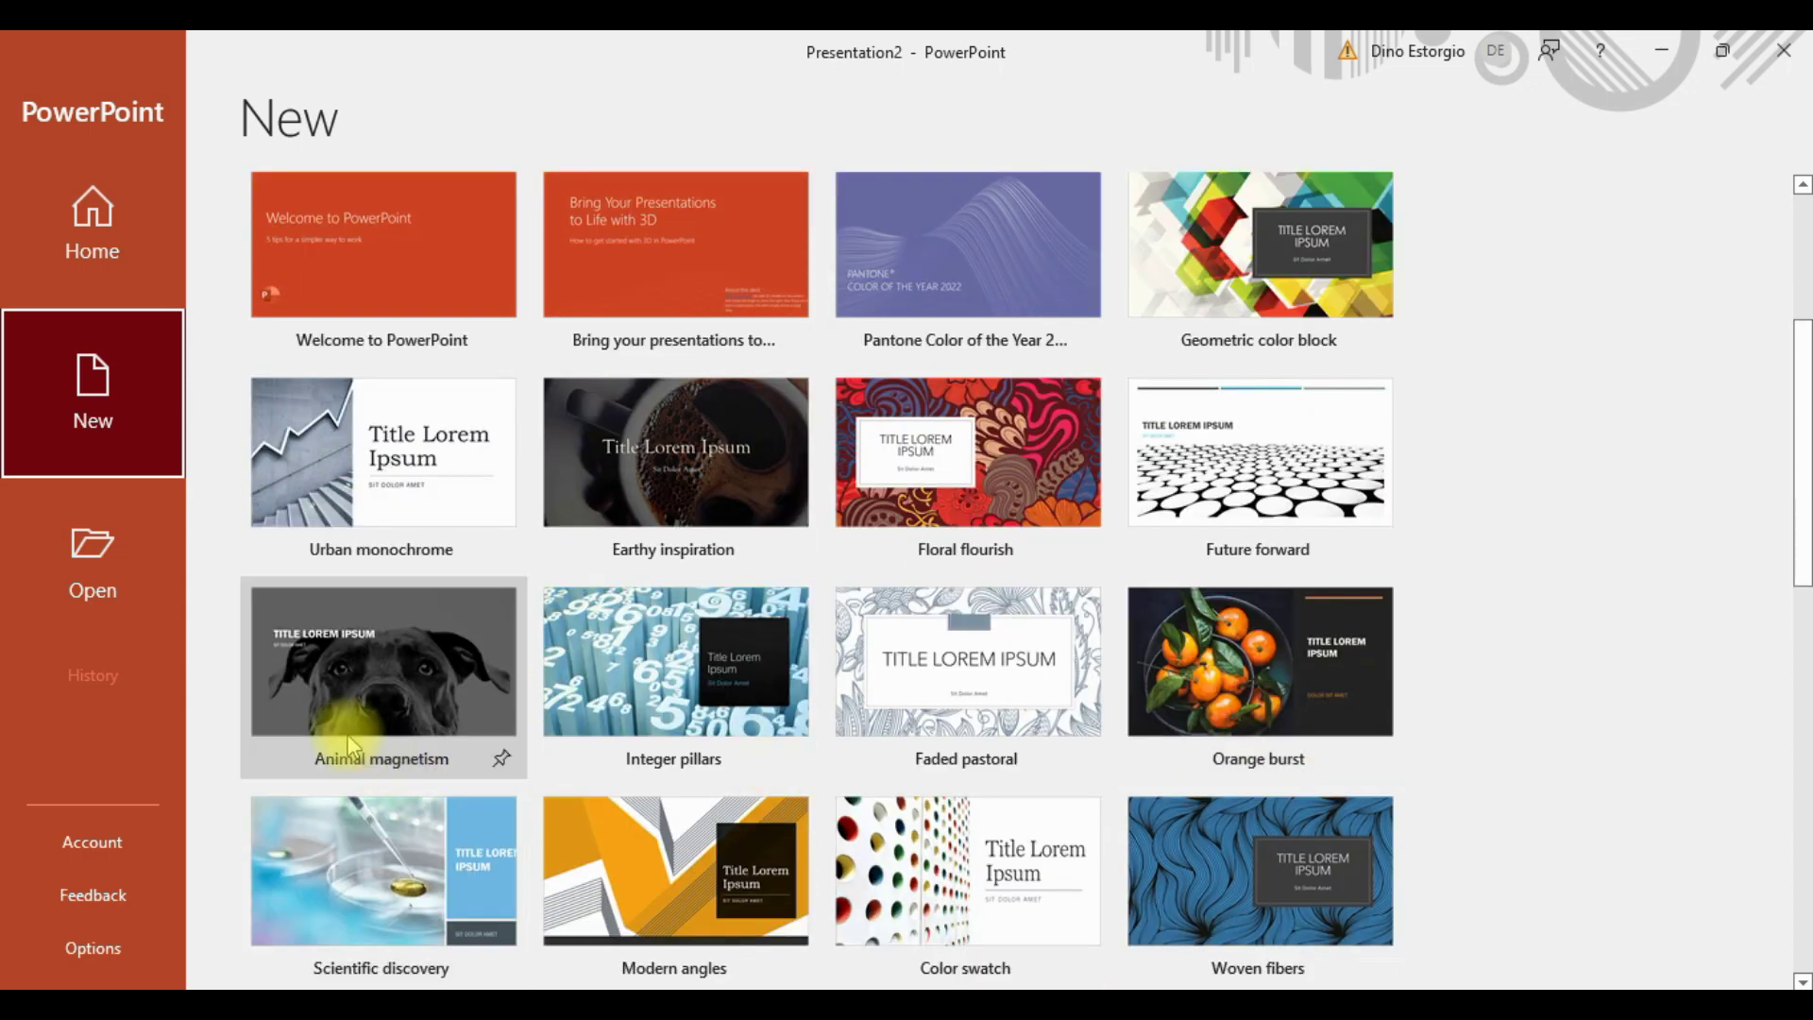
scroll(1256, 698, down, 2)
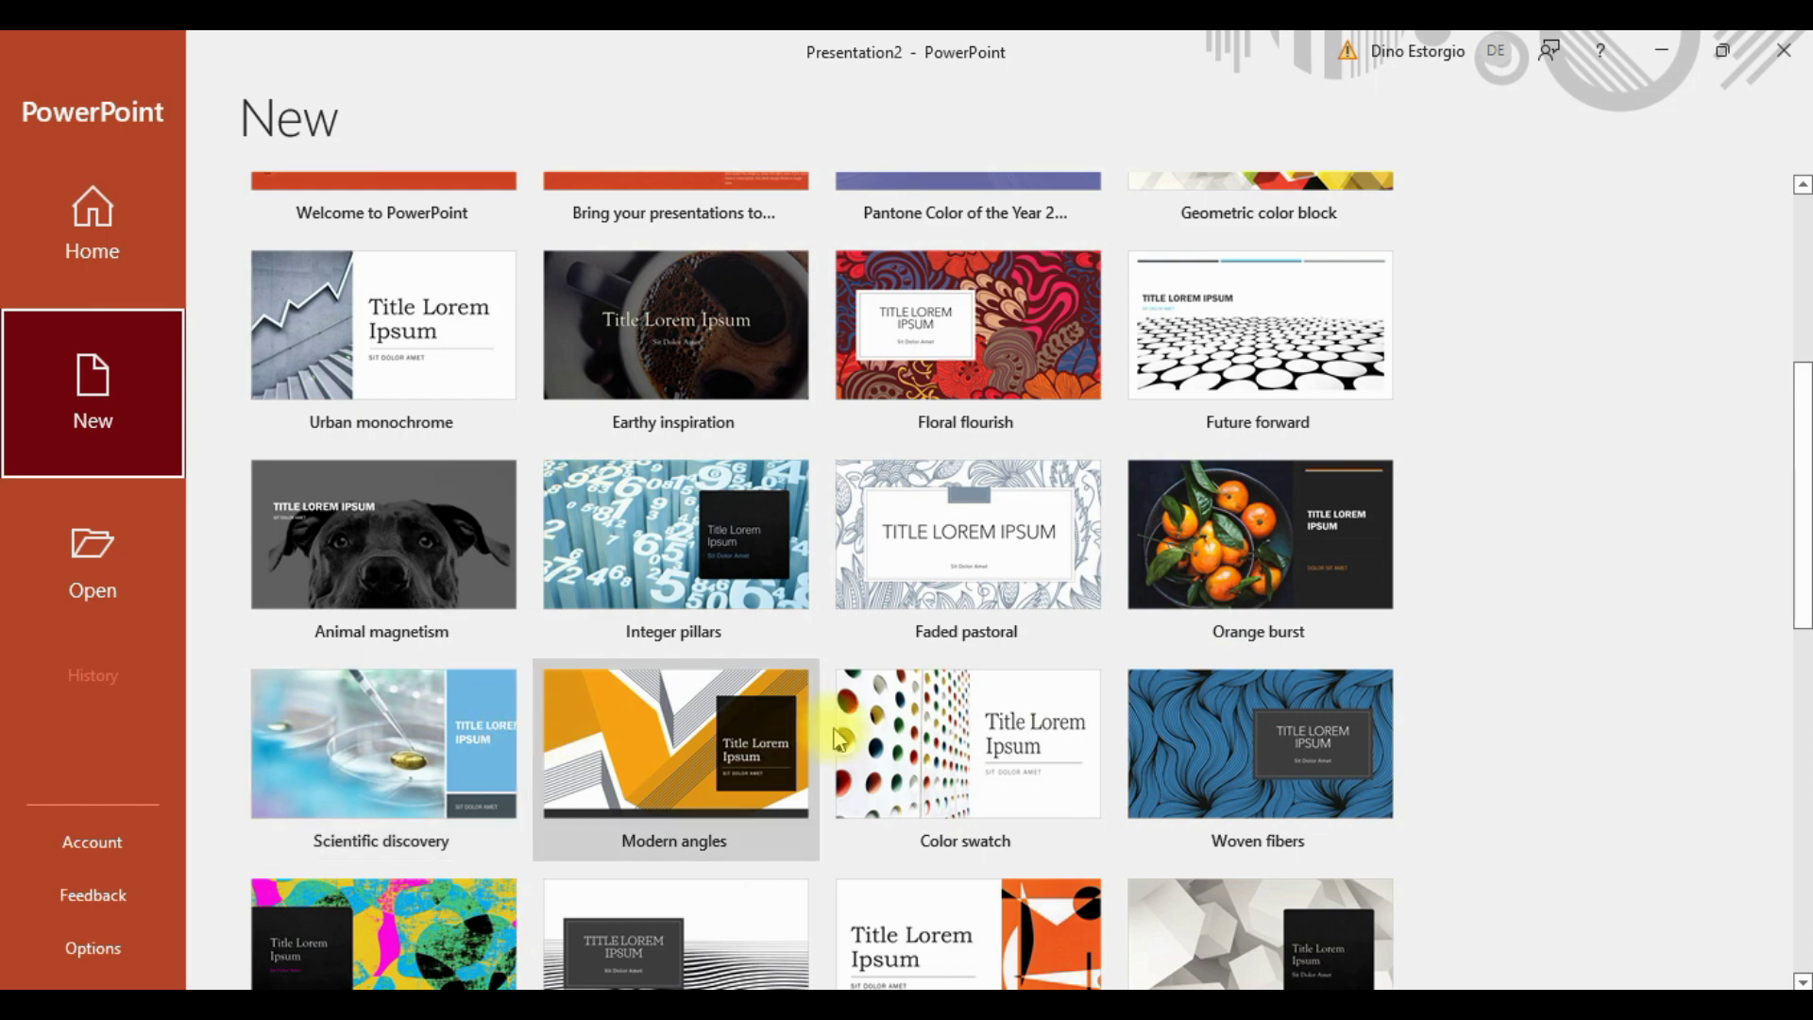
scroll(1301, 713, down, 3)
scroll(1334, 714, down, 3)
scroll(716, 735, down, 2)
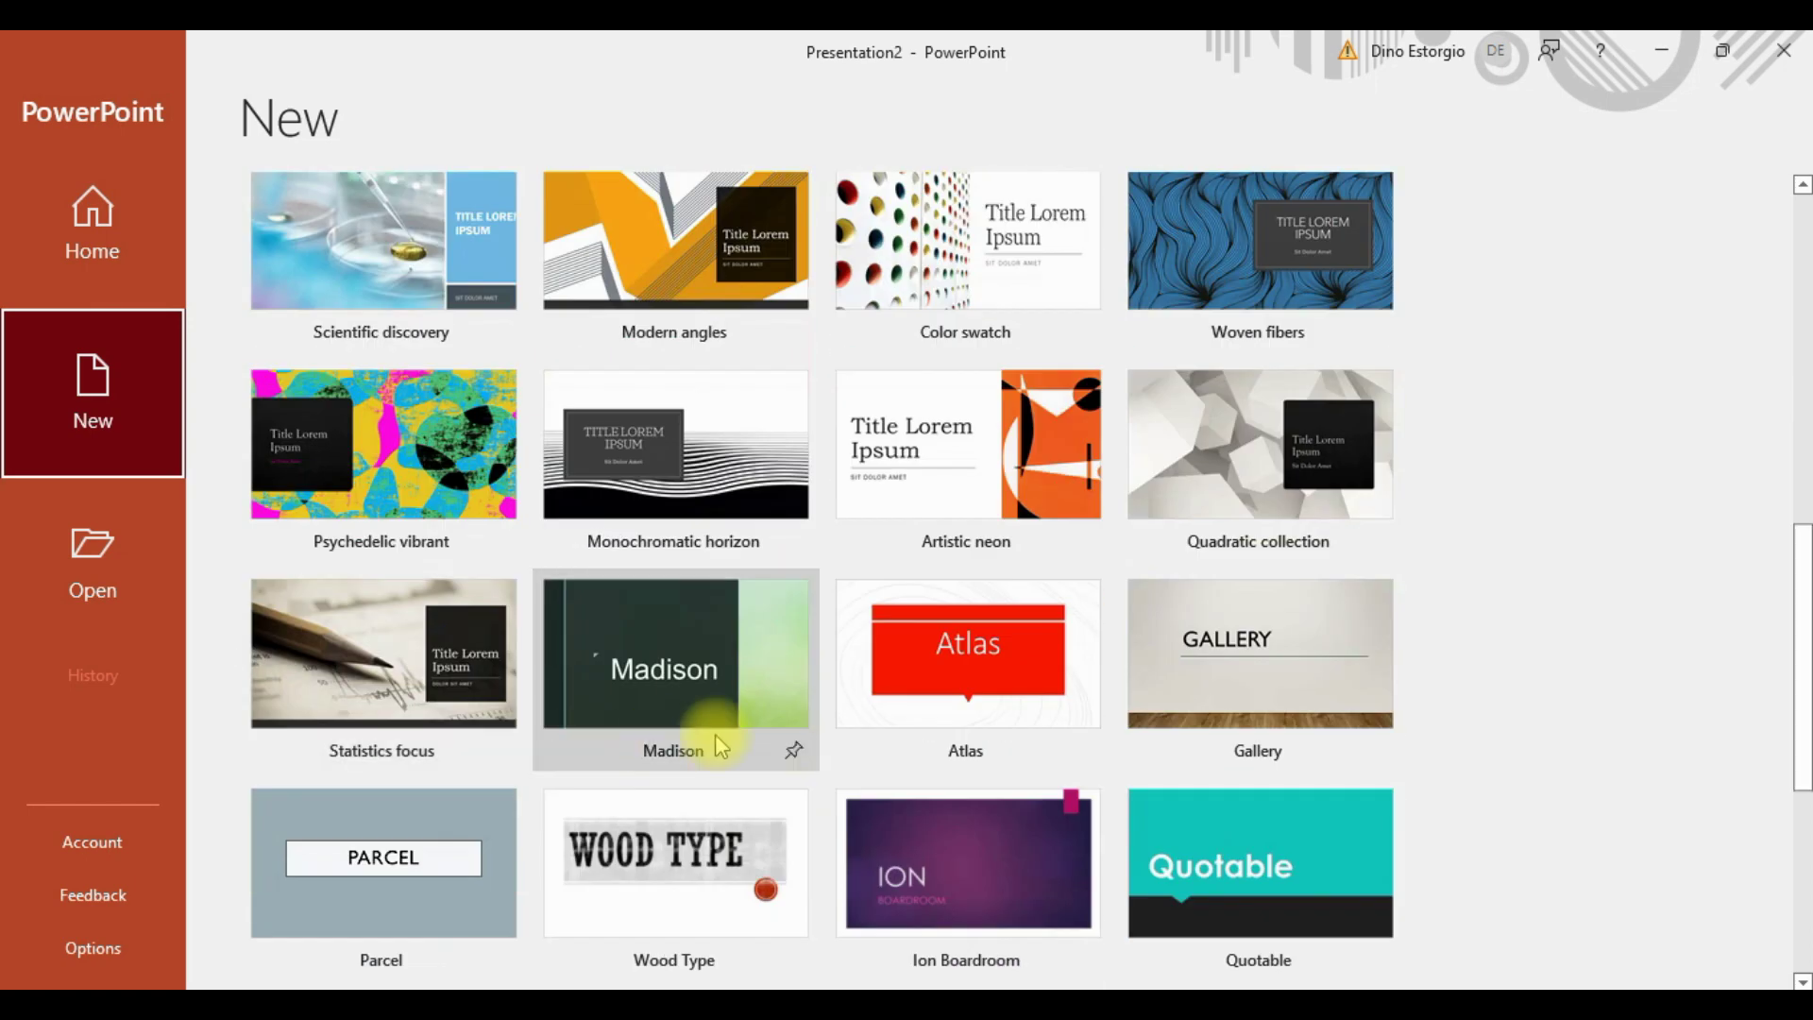
scroll(999, 710, down, 3)
scroll(1010, 718, down, 4)
scroll(1026, 723, down, 2)
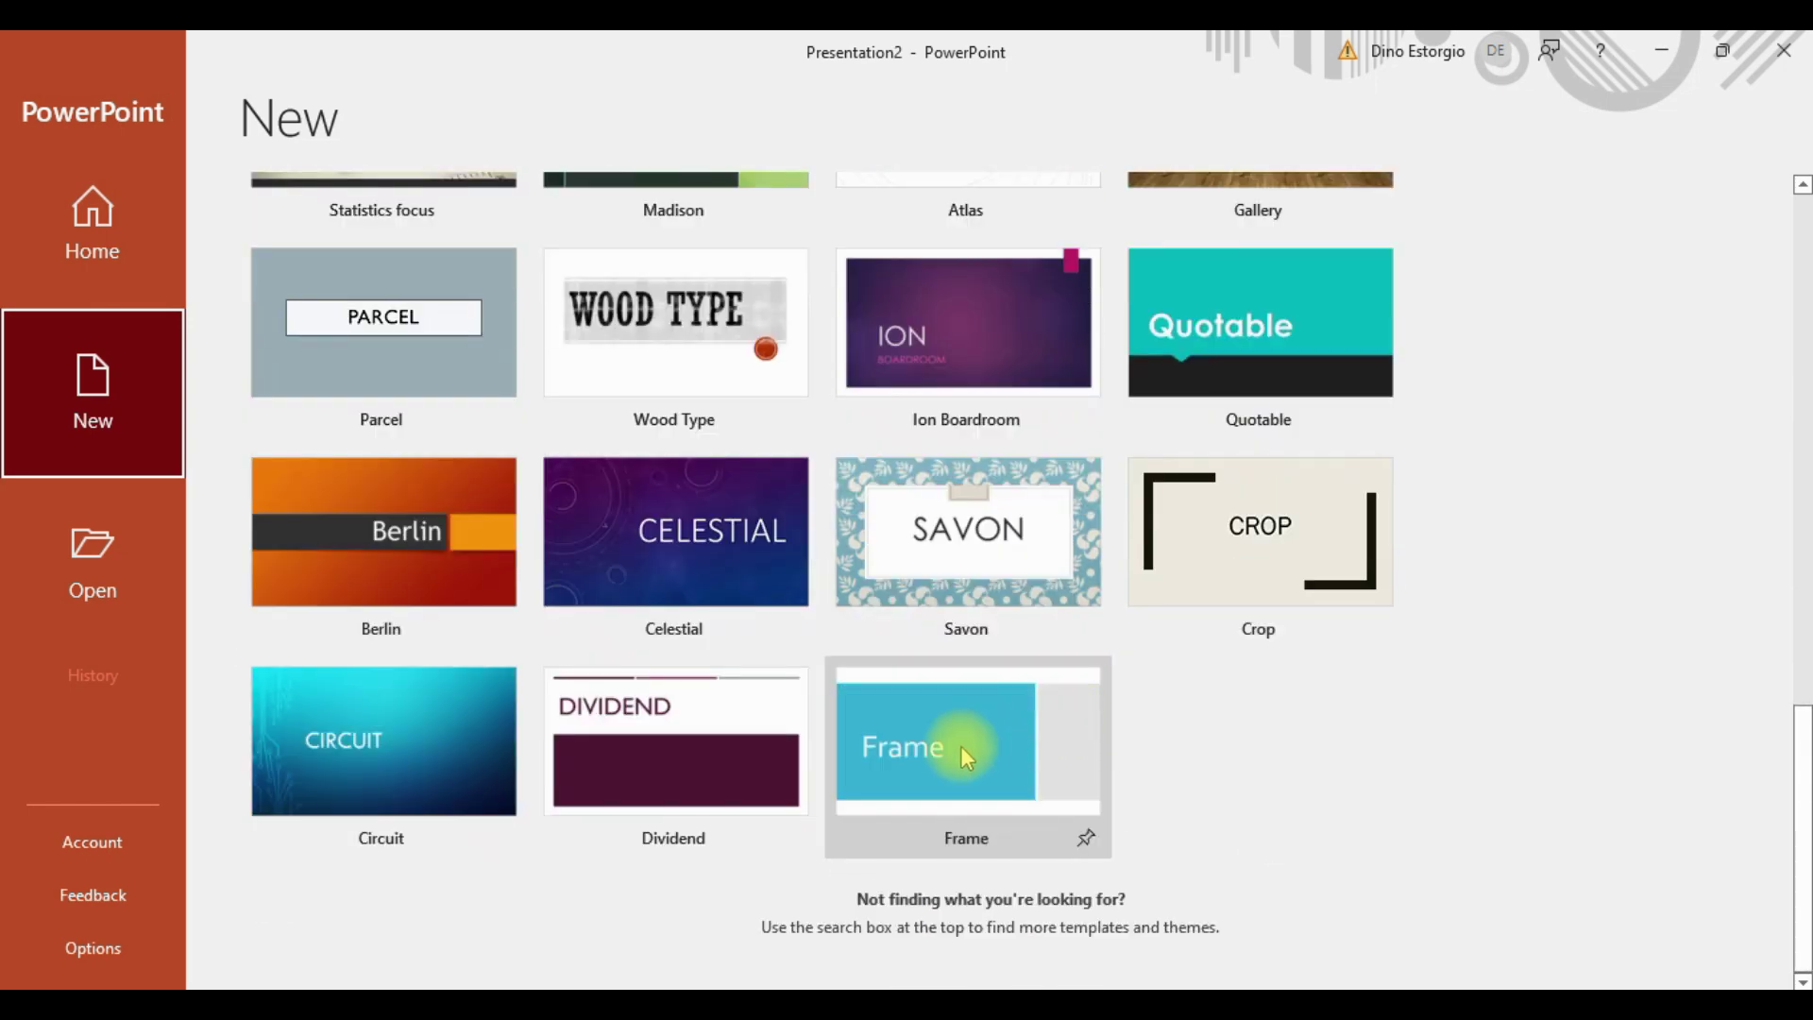
scroll(960, 746, up, 5)
scroll(960, 749, up, 5)
scroll(944, 765, up, 8)
scroll(892, 793, up, 3)
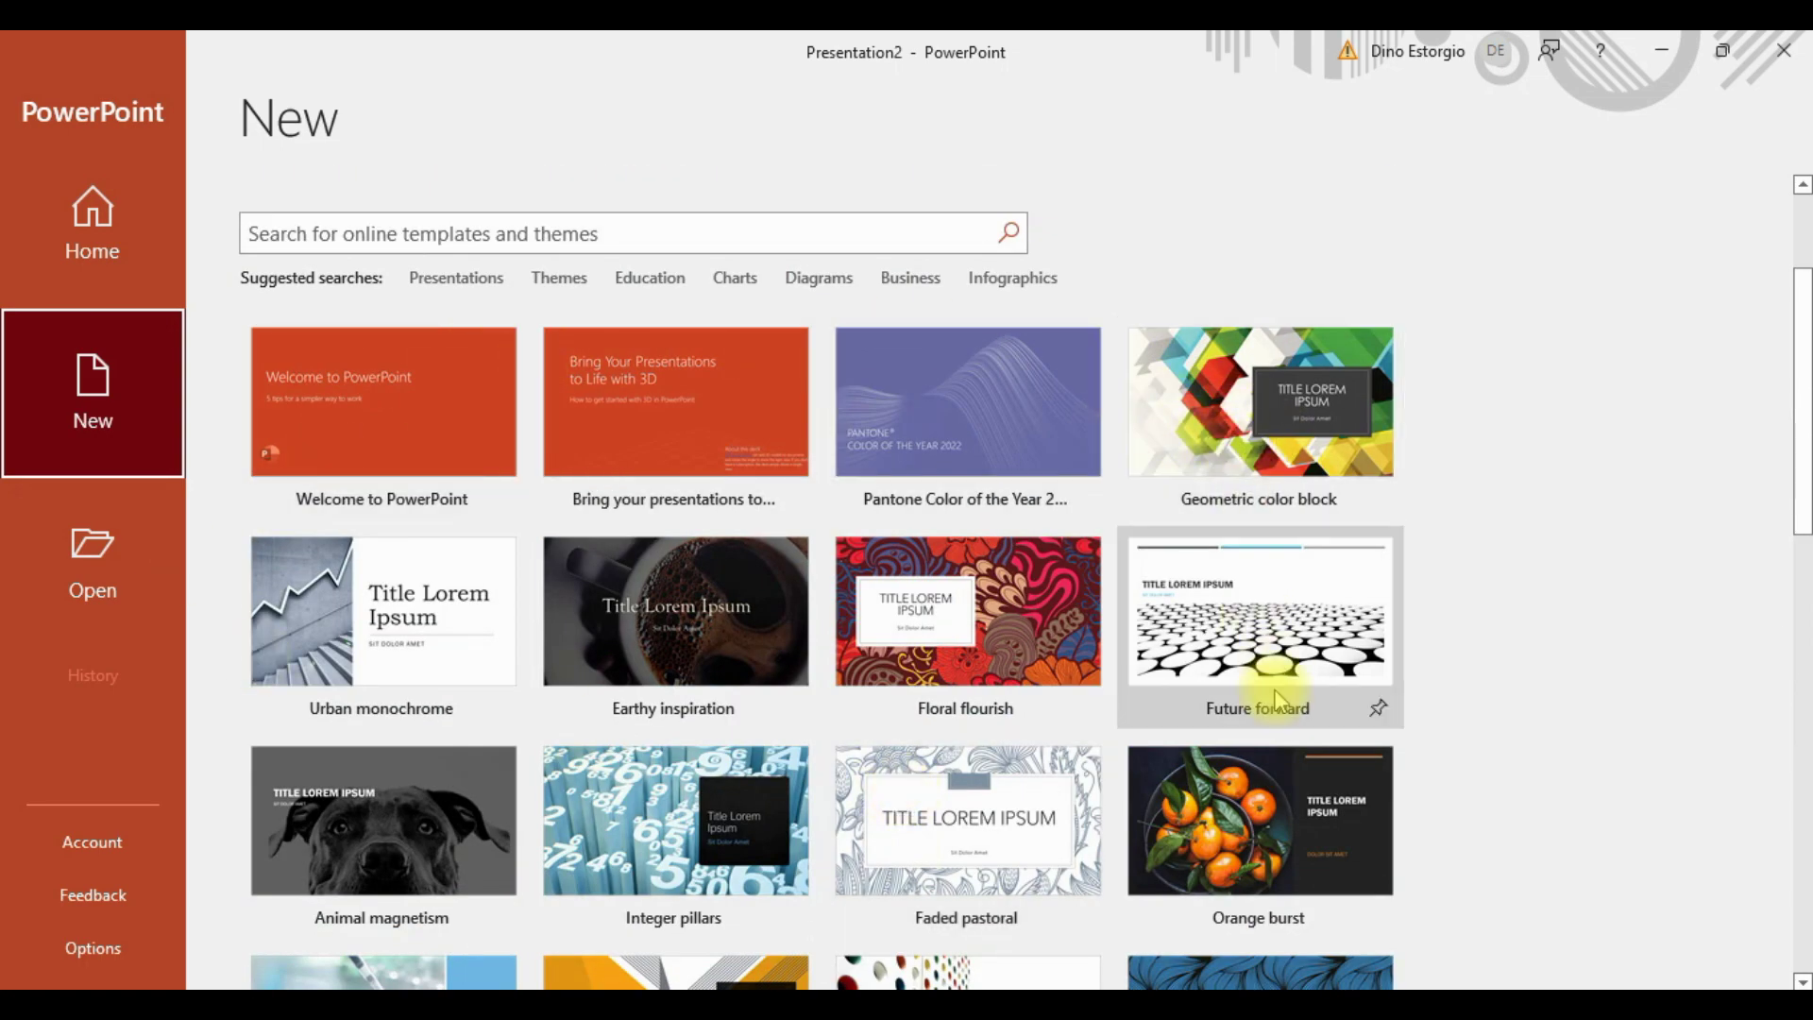
click(1220, 421)
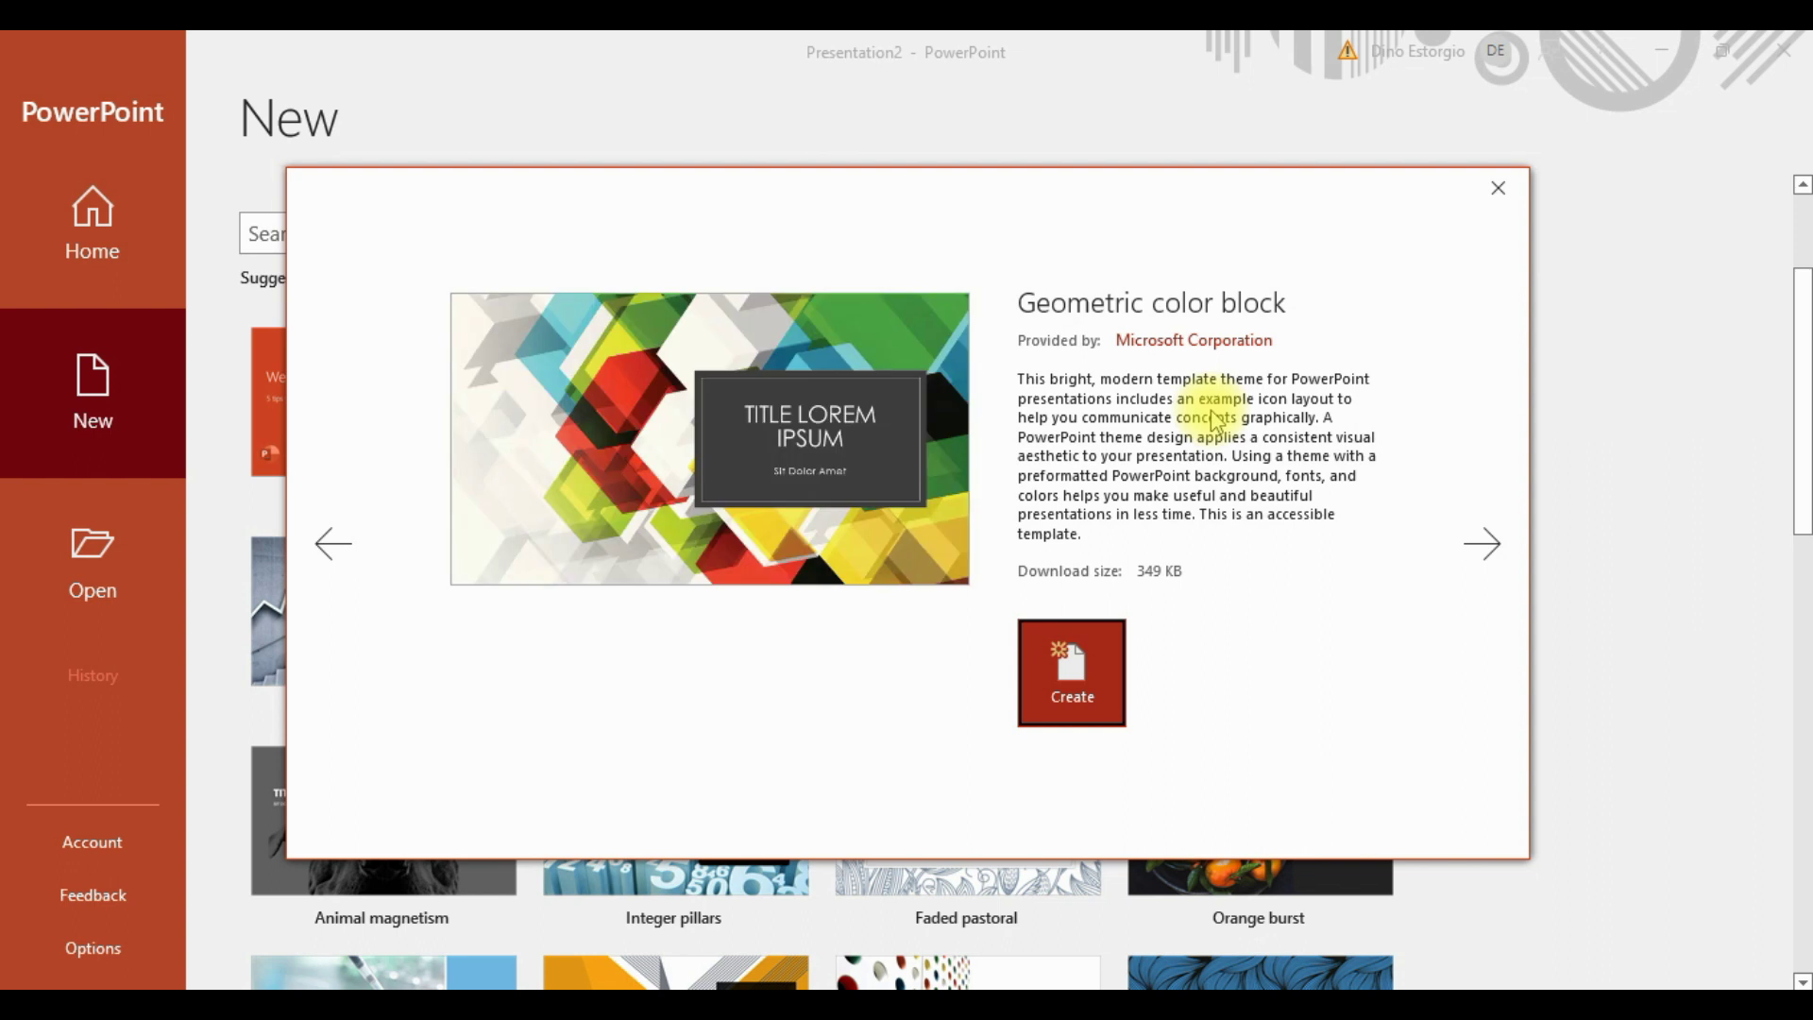
click(1091, 687)
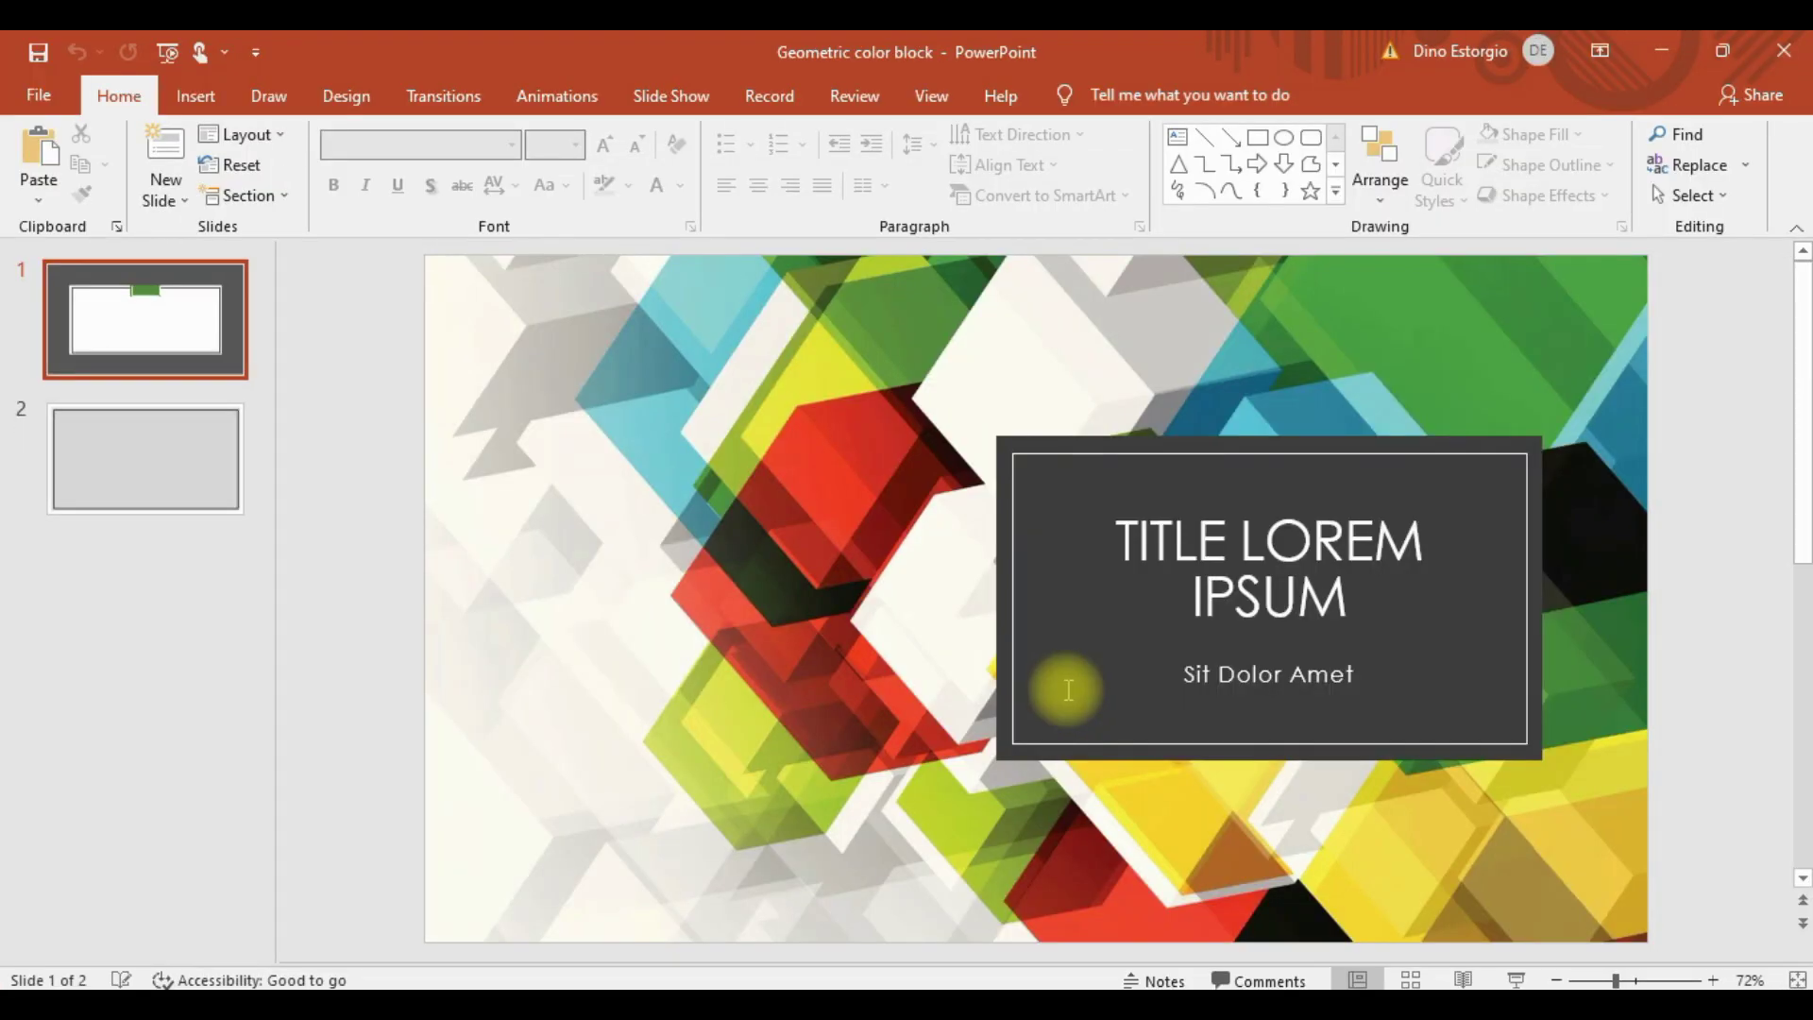
Step: Set the TITLE LOREM IPSUM heading on slide 1 to Arial Black, 38 pt
click(1067, 539)
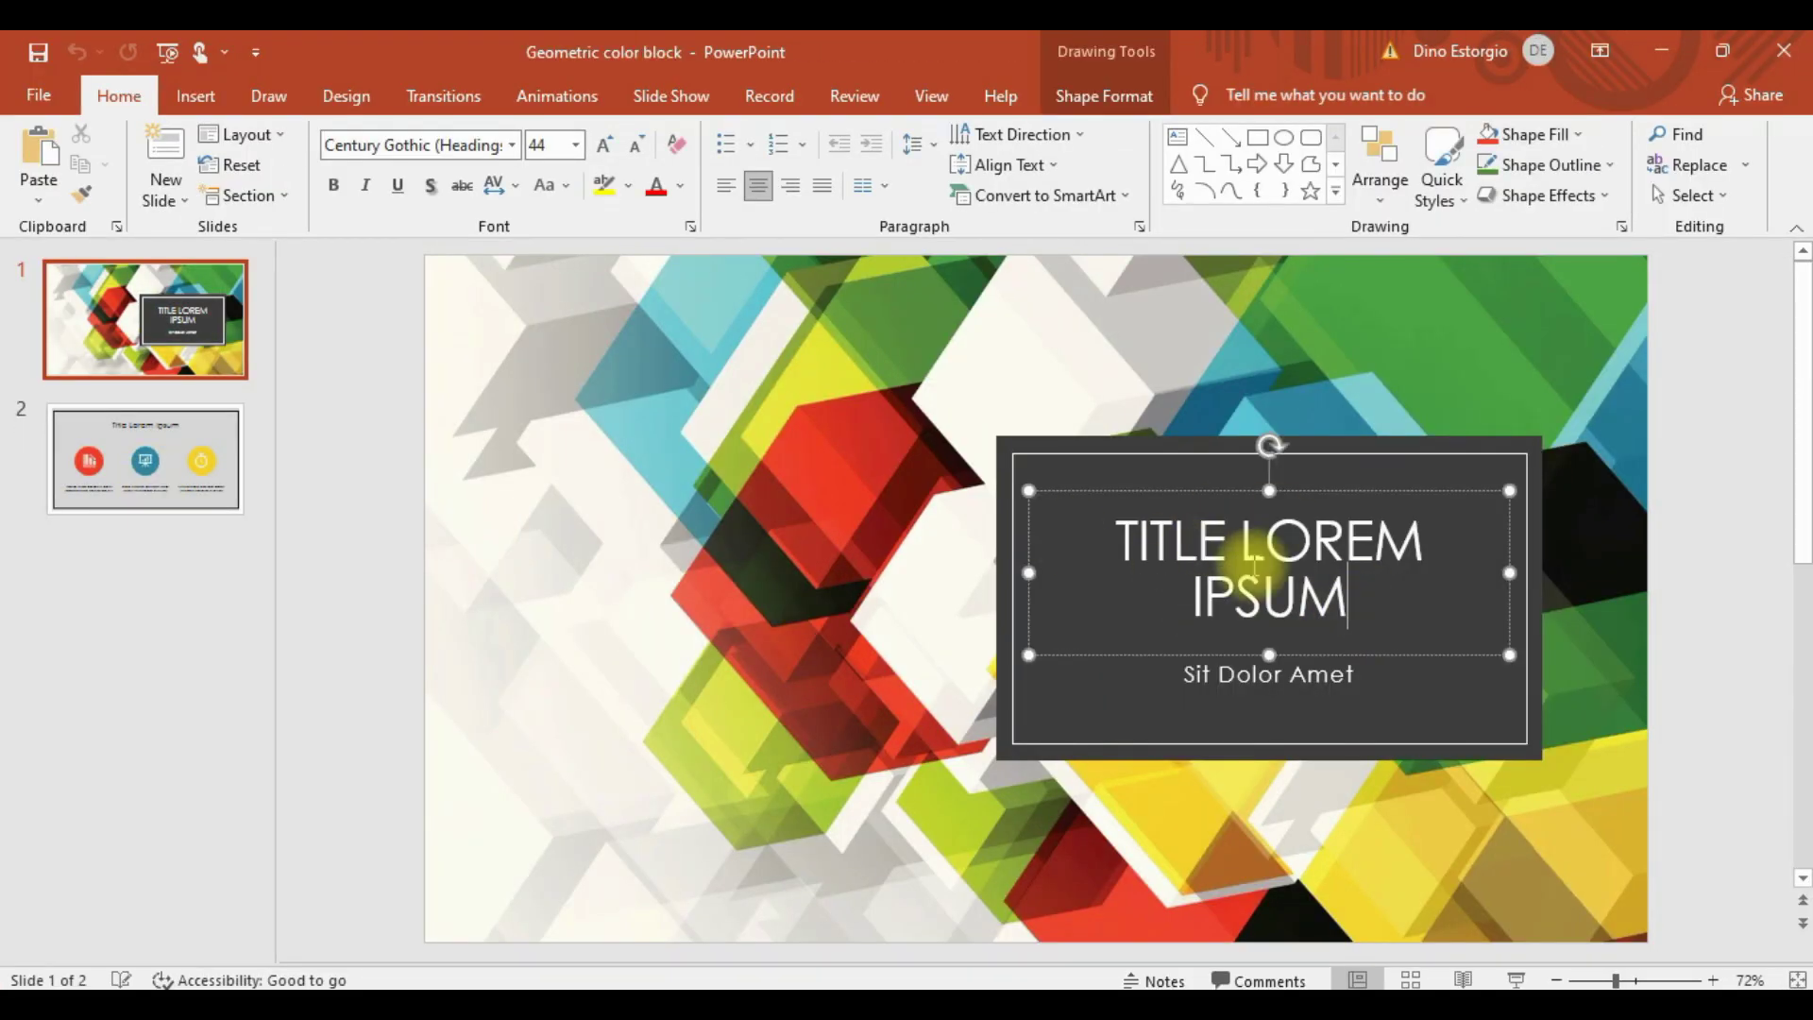
click(1197, 673)
click(1227, 552)
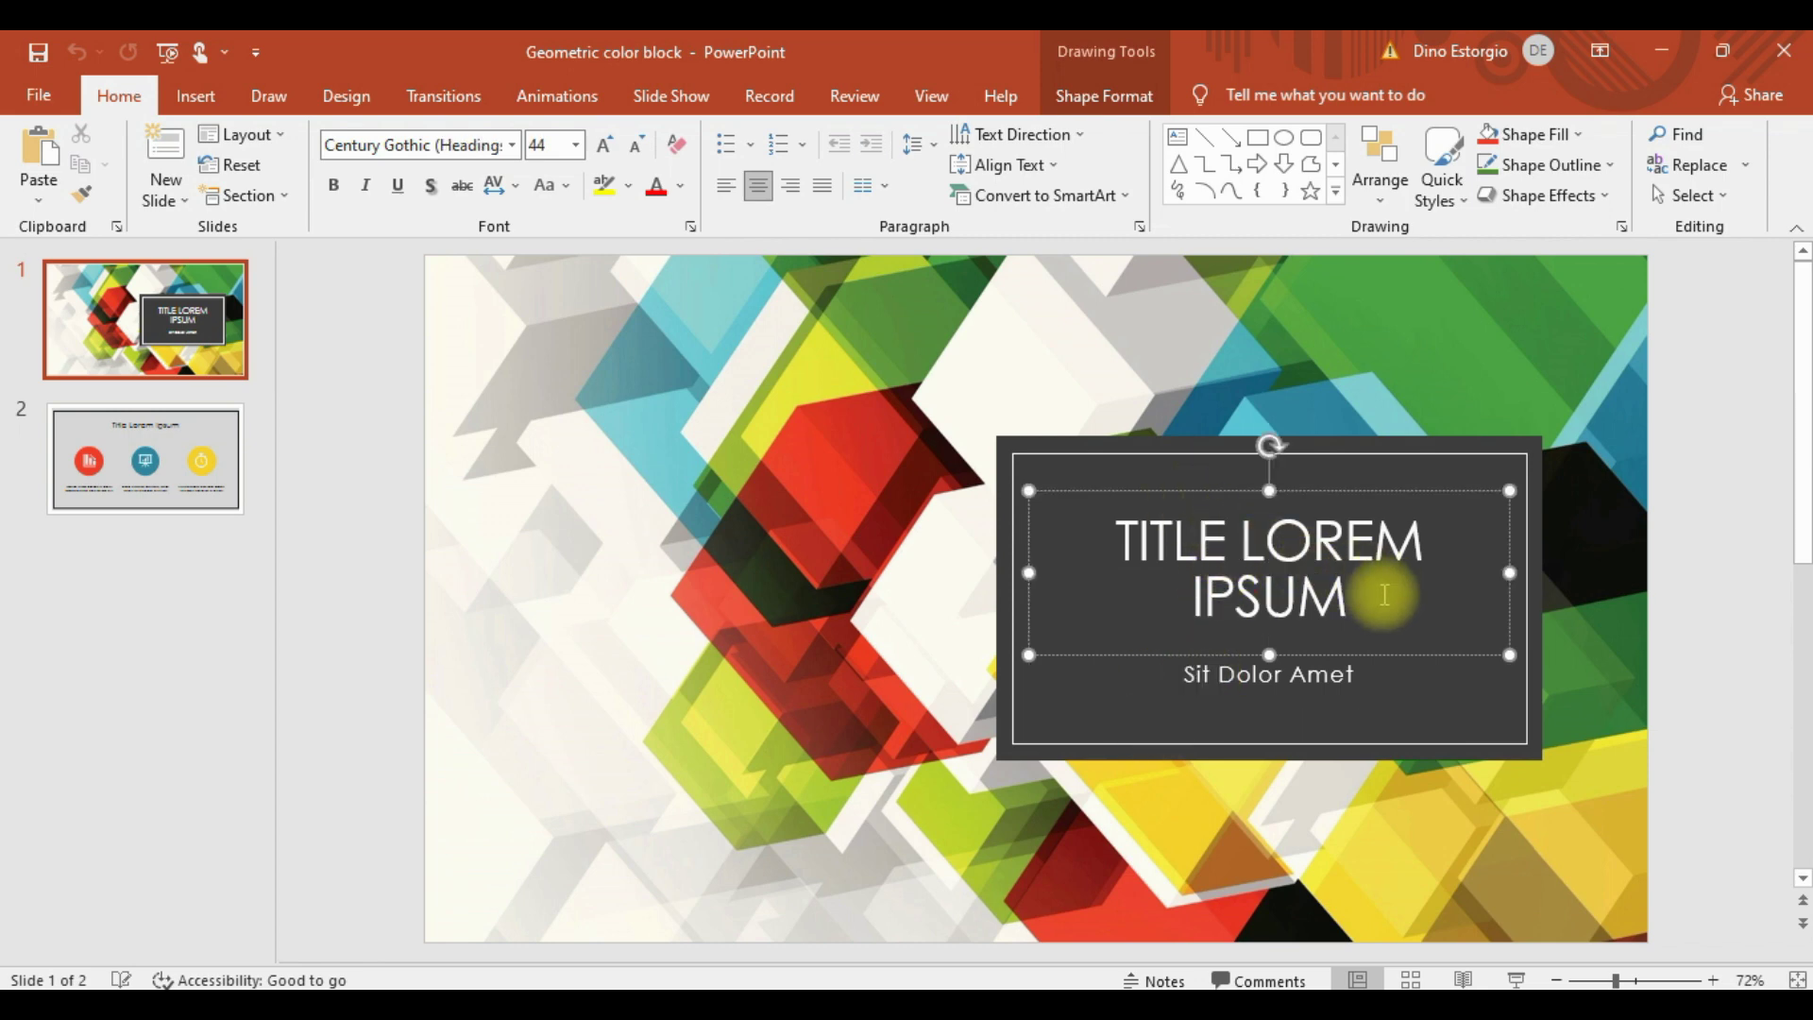
mouse_move(1375, 595)
mouse_down()
mouse_move(1193, 587)
mouse_move(1141, 546)
mouse_up()
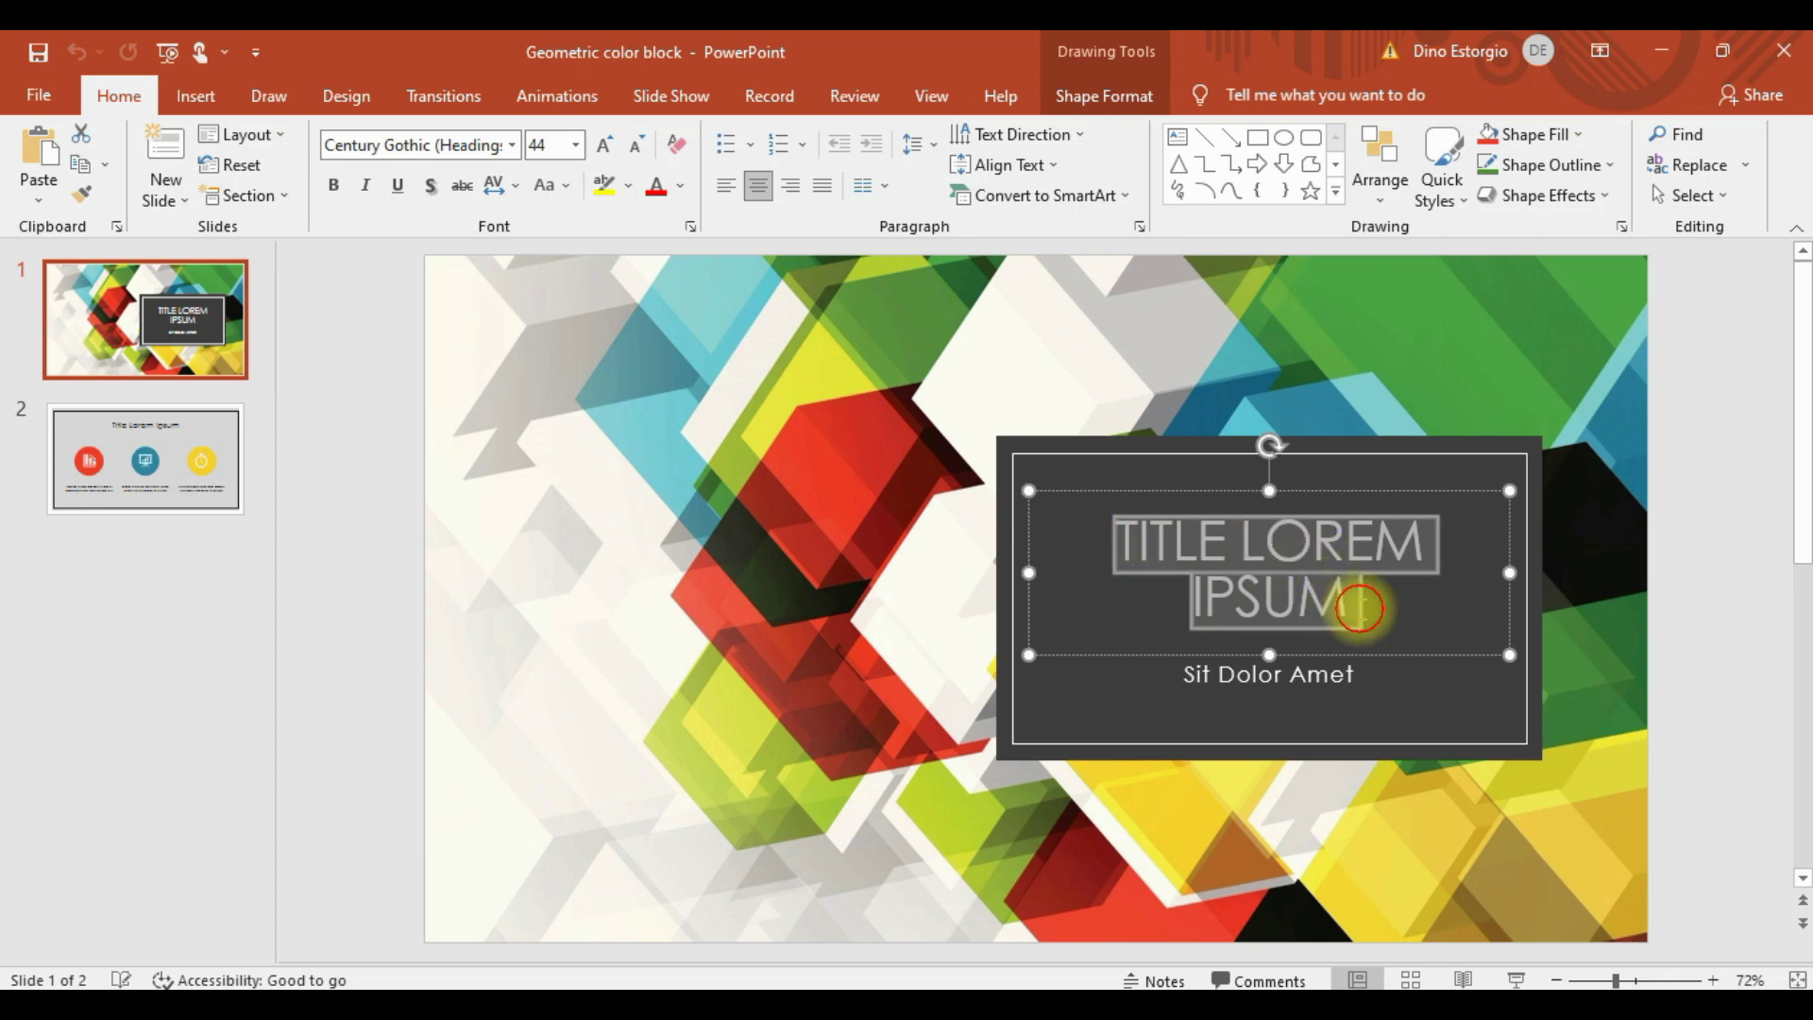
drag(1360, 611, 1361, 615)
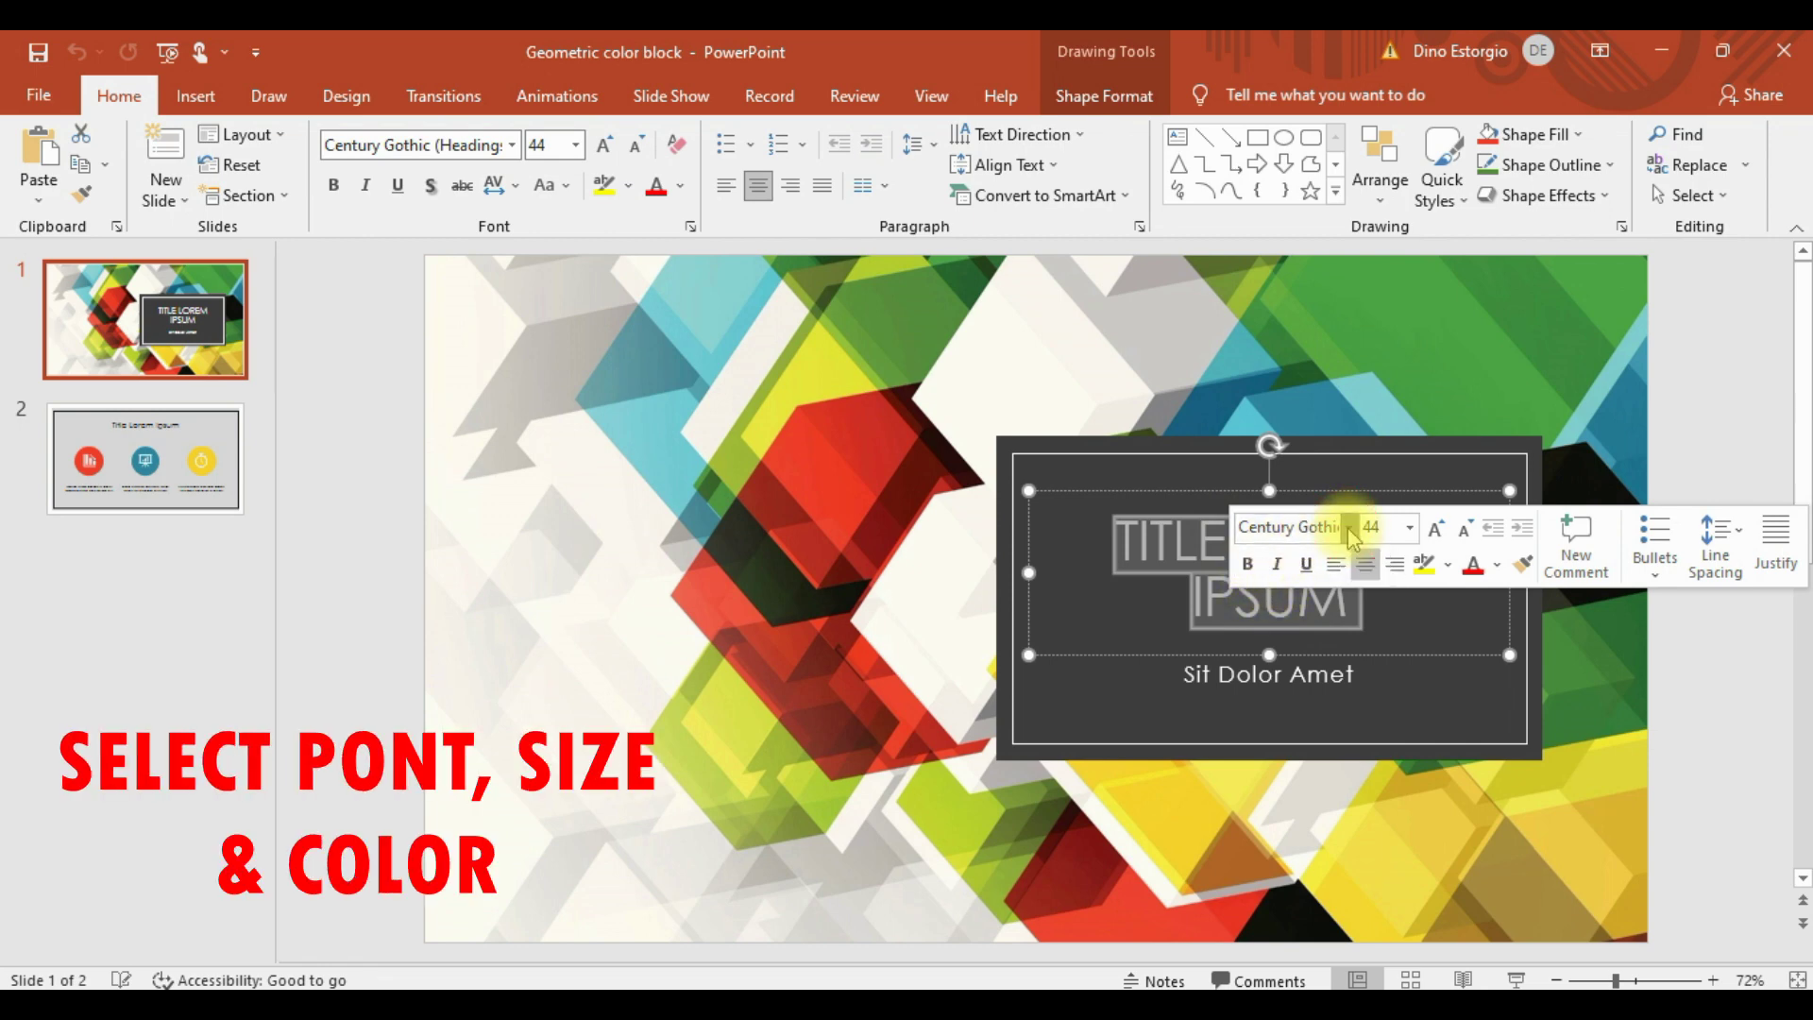
click(1350, 528)
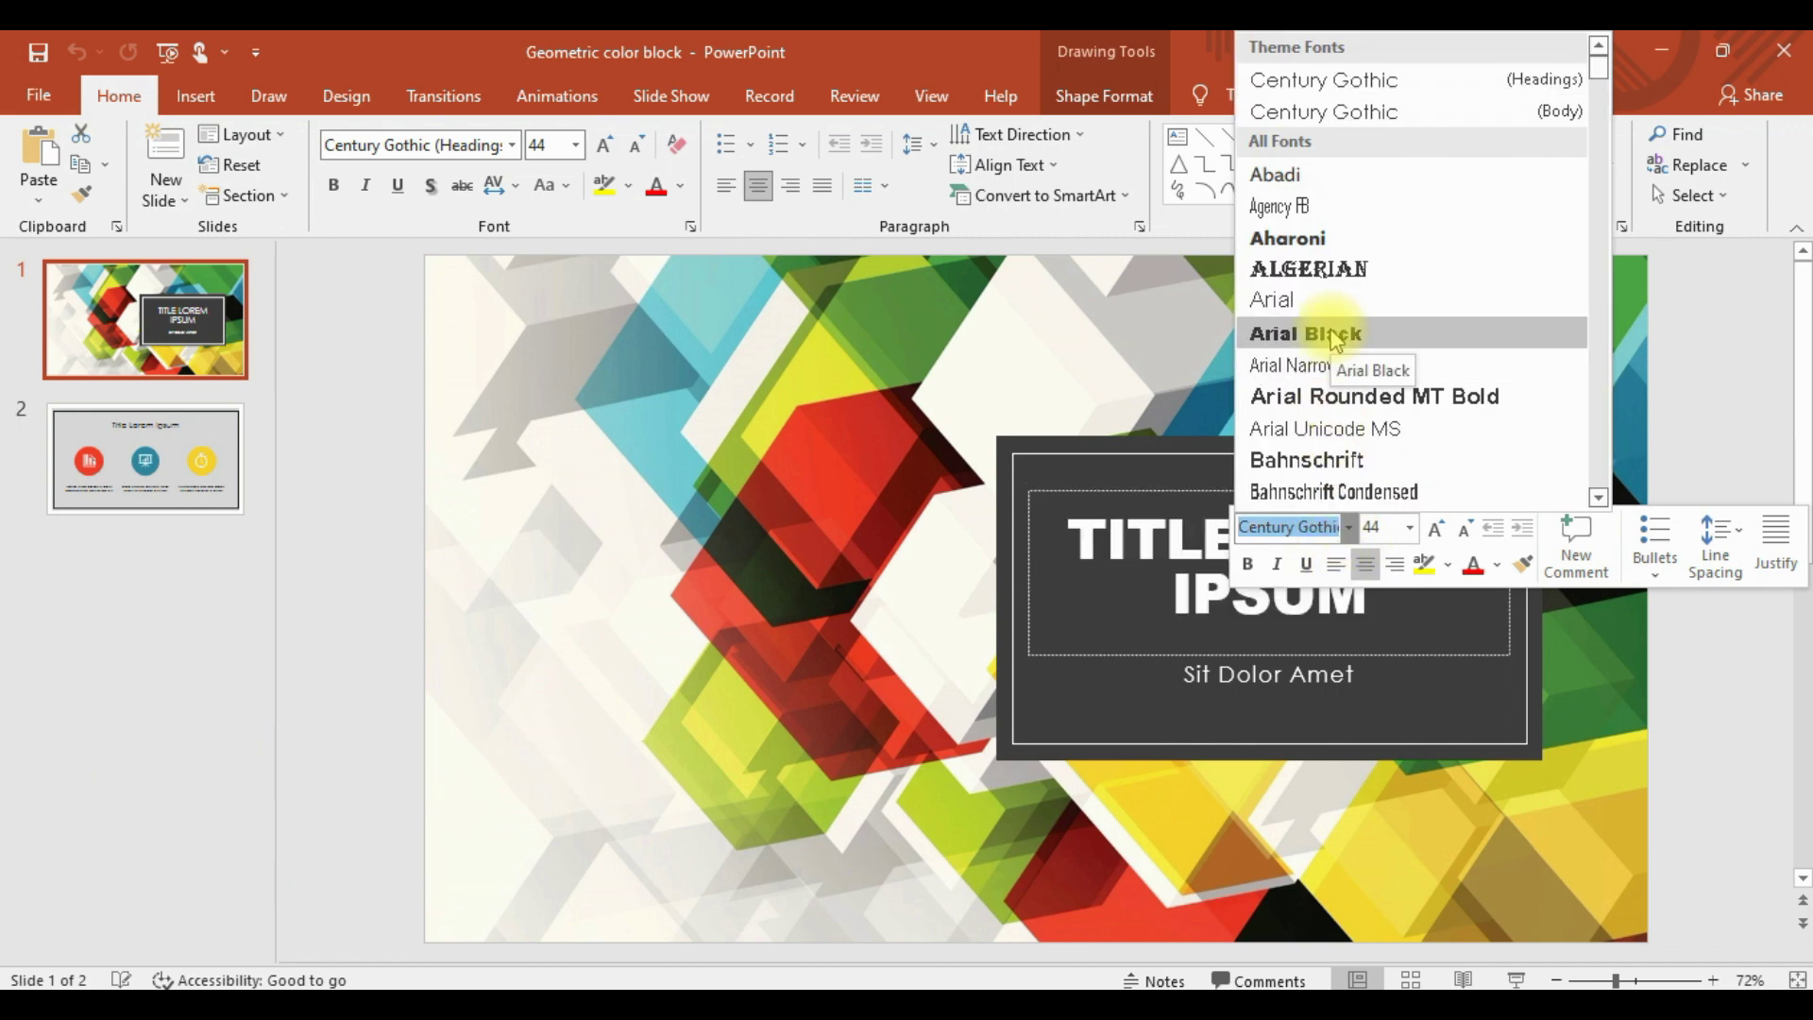
click(1333, 335)
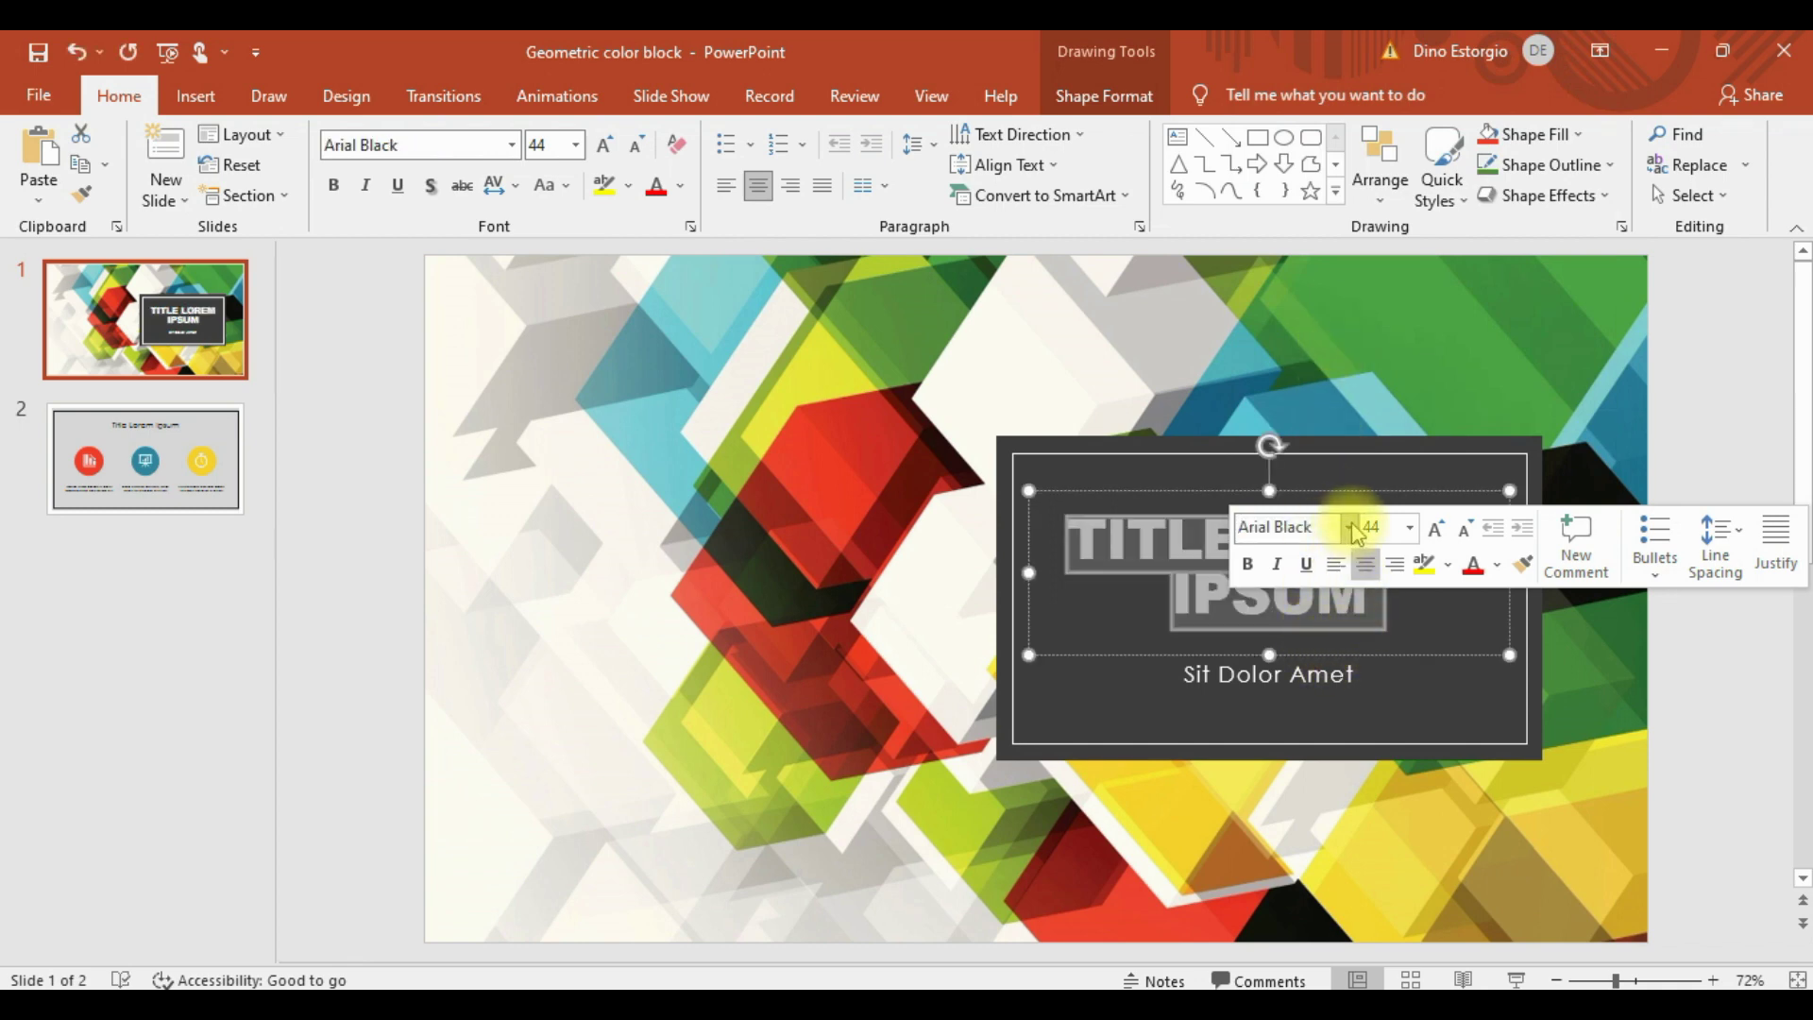
click(1410, 540)
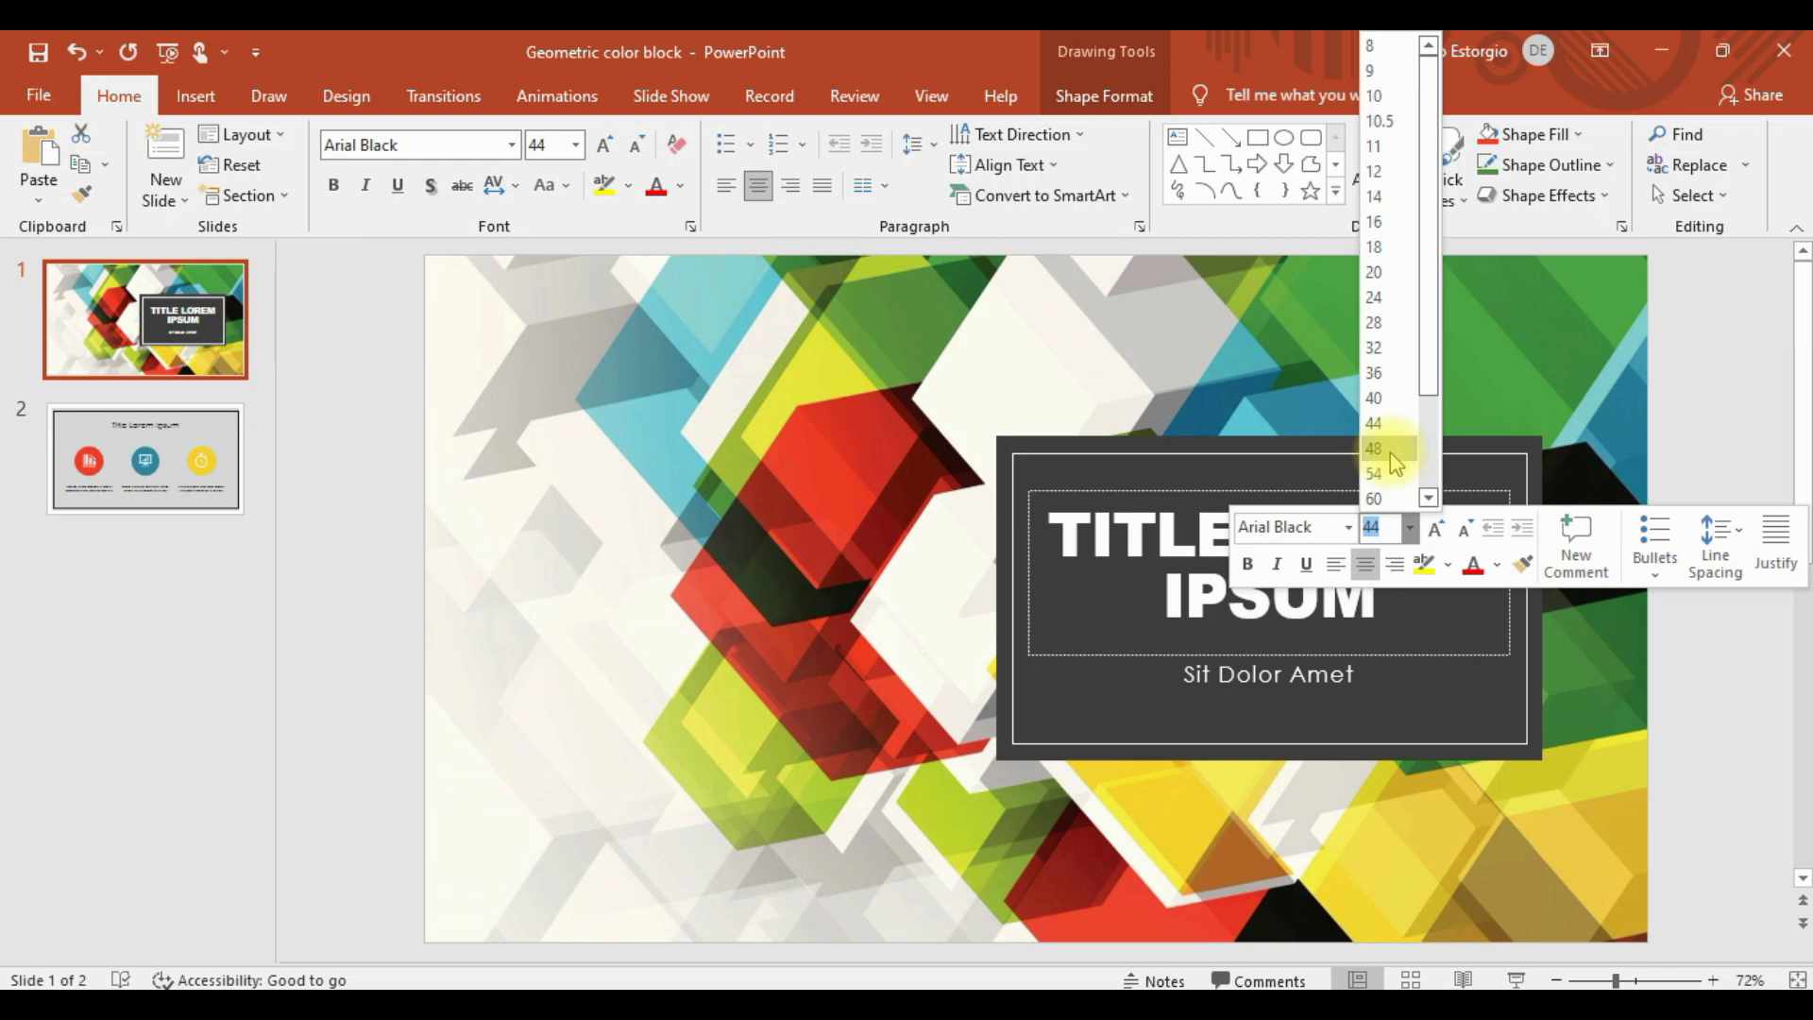
click(1387, 376)
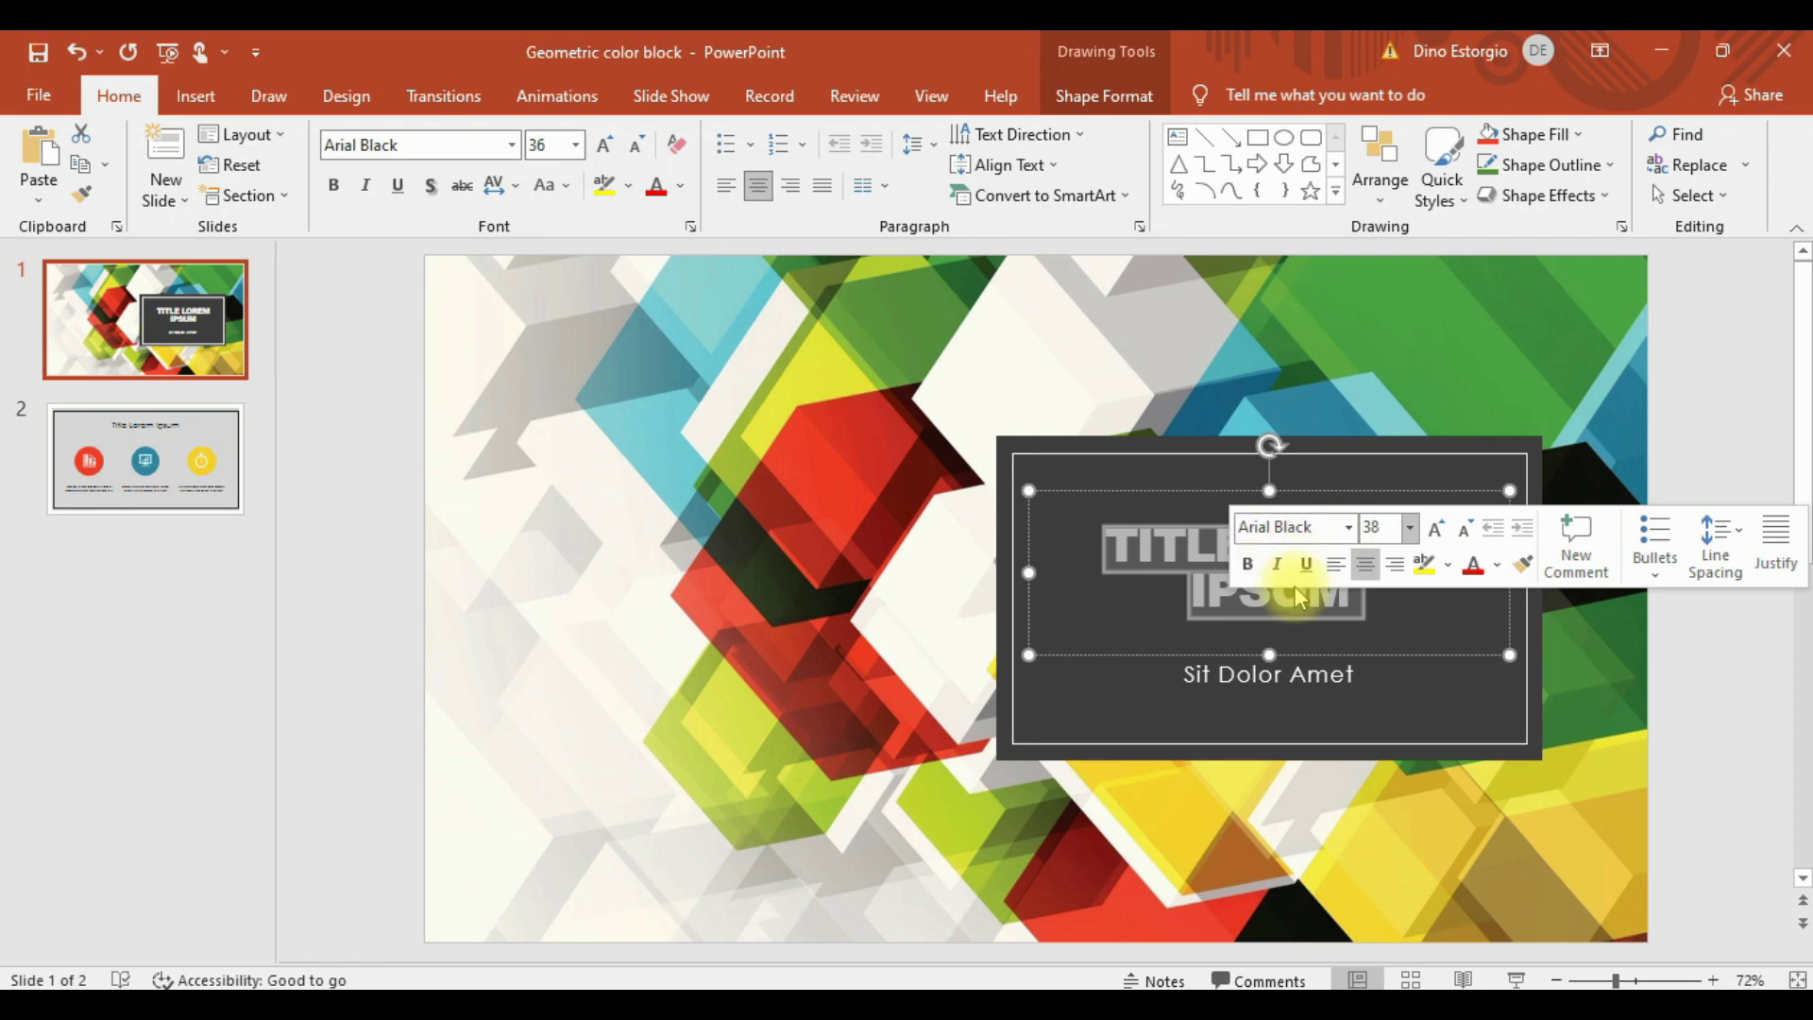
click(1378, 609)
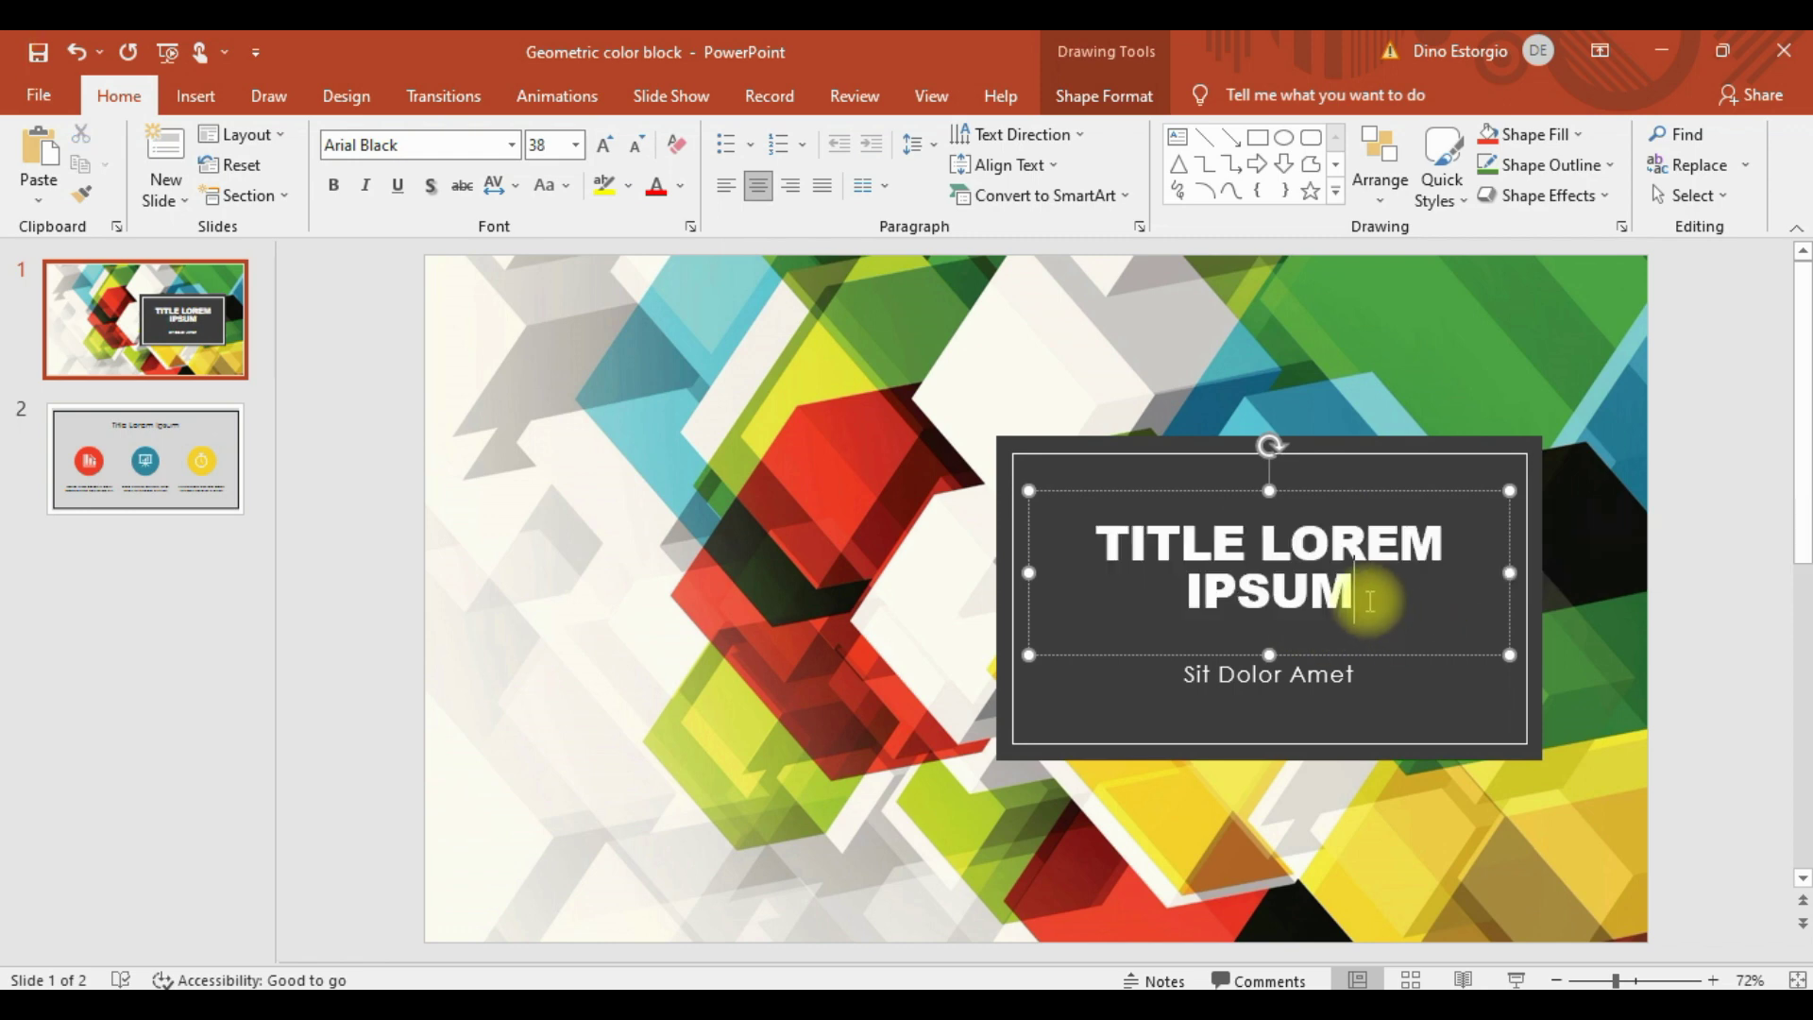
Step: Replace the title with 'HOW TO CREATE' and 'POWERPOINT PRESENTATION' on the following lines, fixing typos
drag(1359, 598, 1100, 550)
text(HOW TO VREATE)
key(BackSpace)
key(BackSpace)
key(BackSpace)
key(BackSpace)
key(BackSpace)
key(BackSpace)
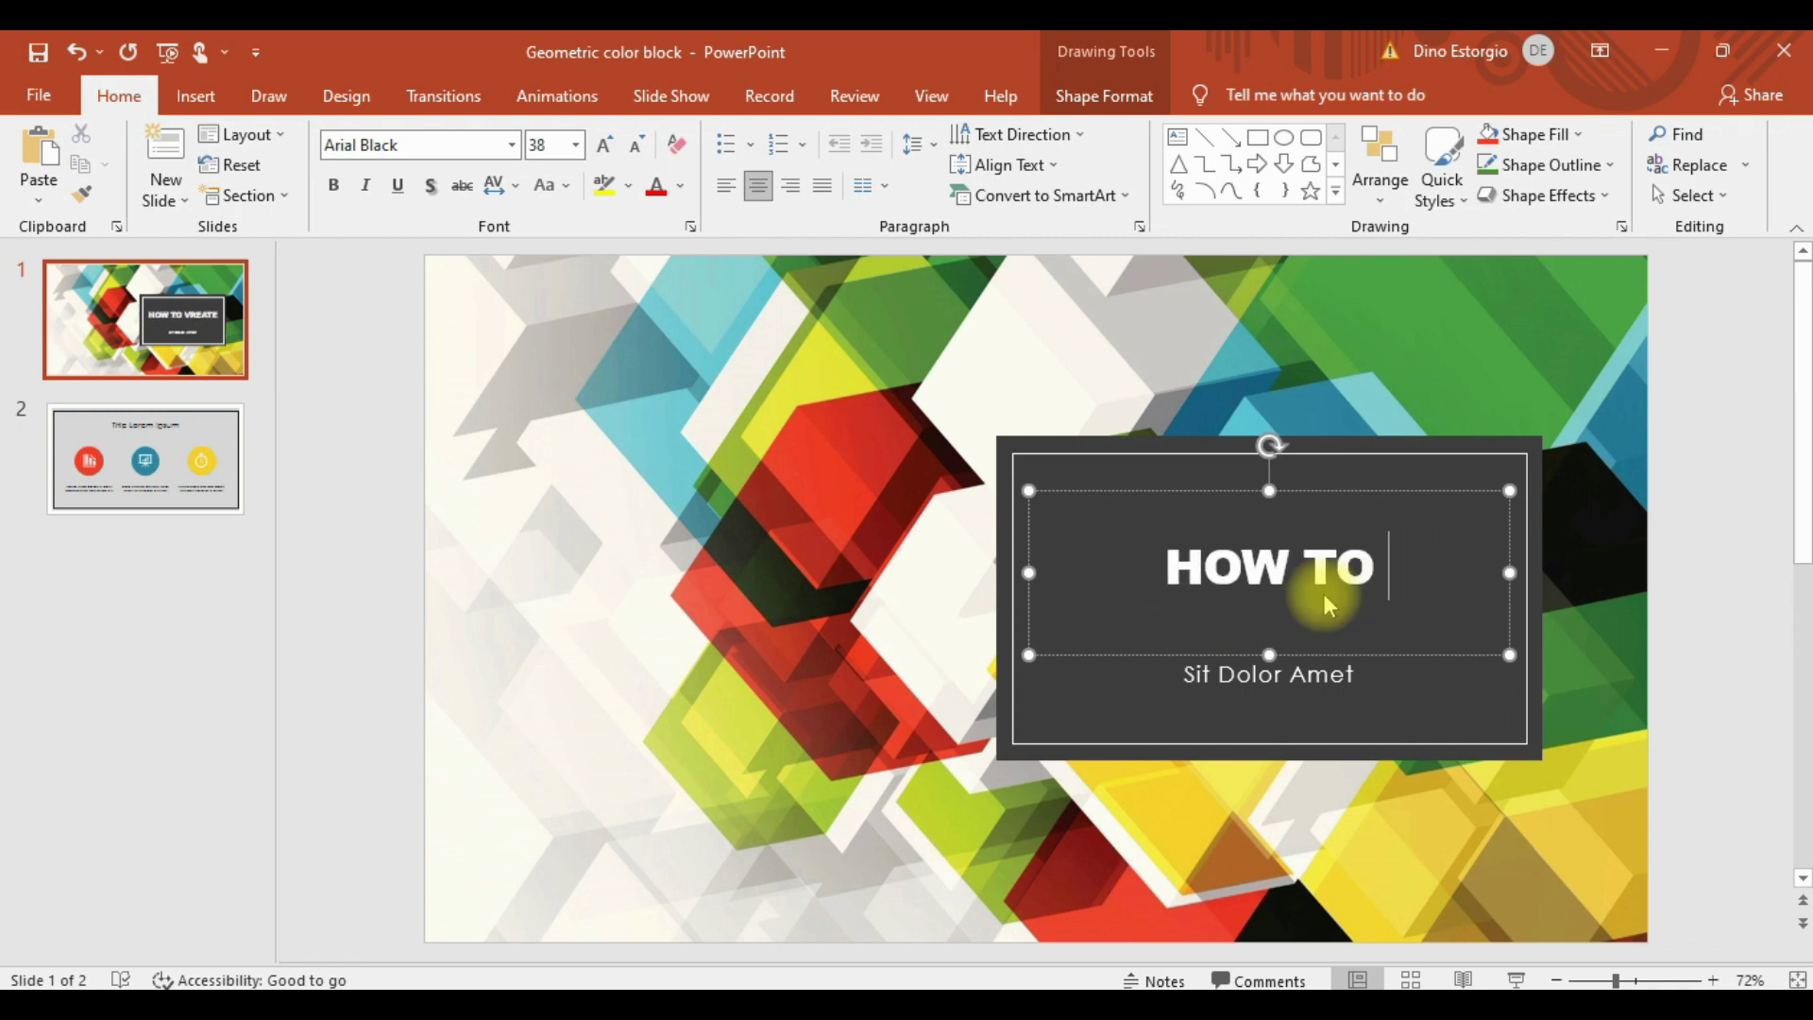
text(CREATE)
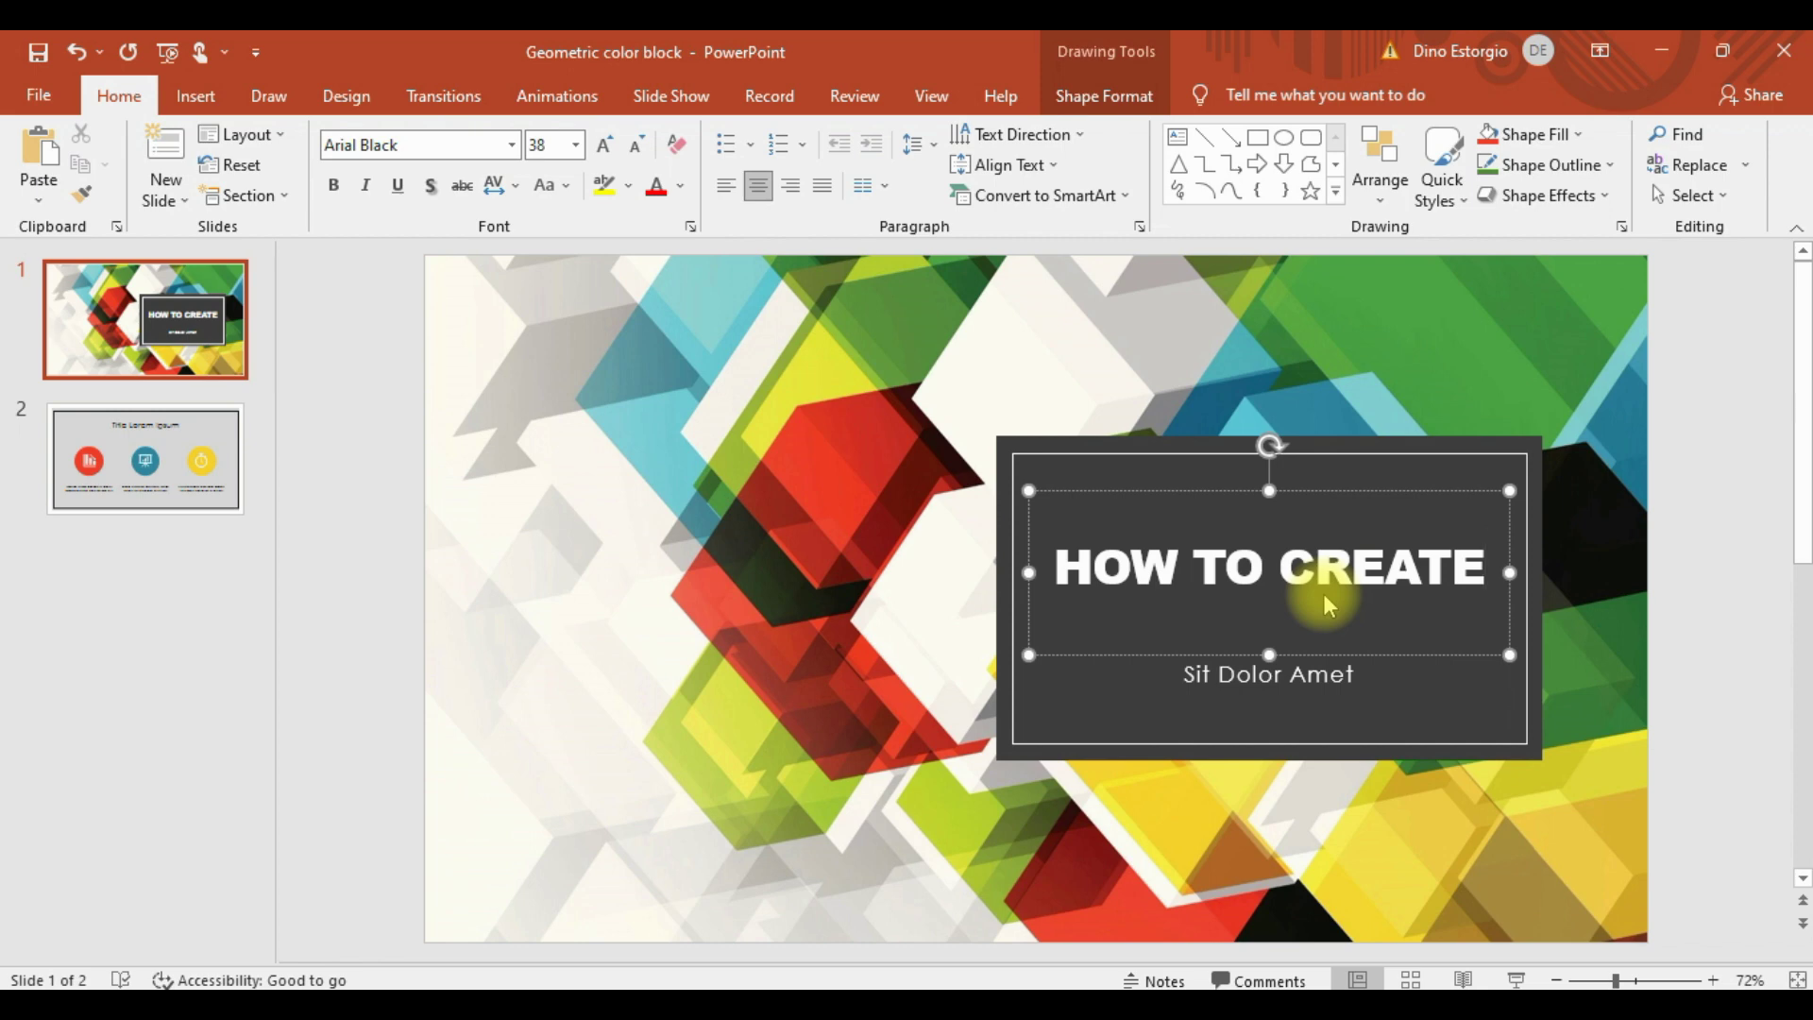
key(Return)
text(PO)
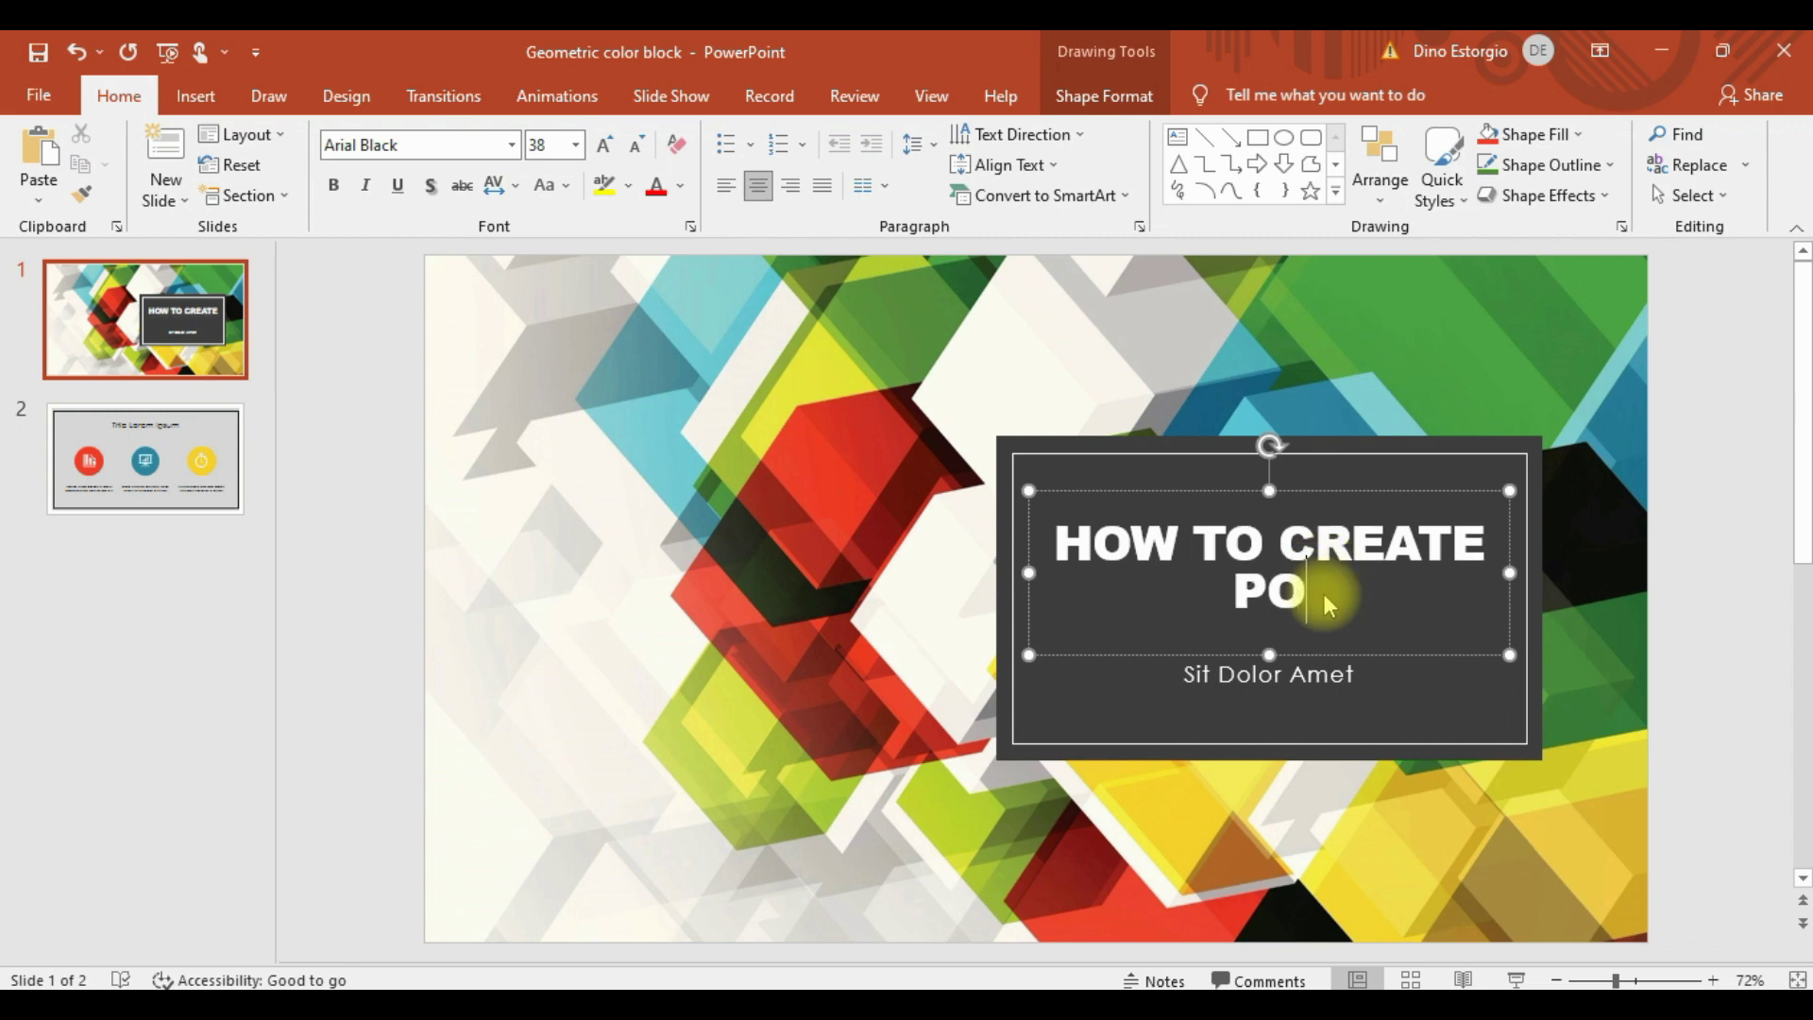
text(WER)
text(WER)
text(POINT)
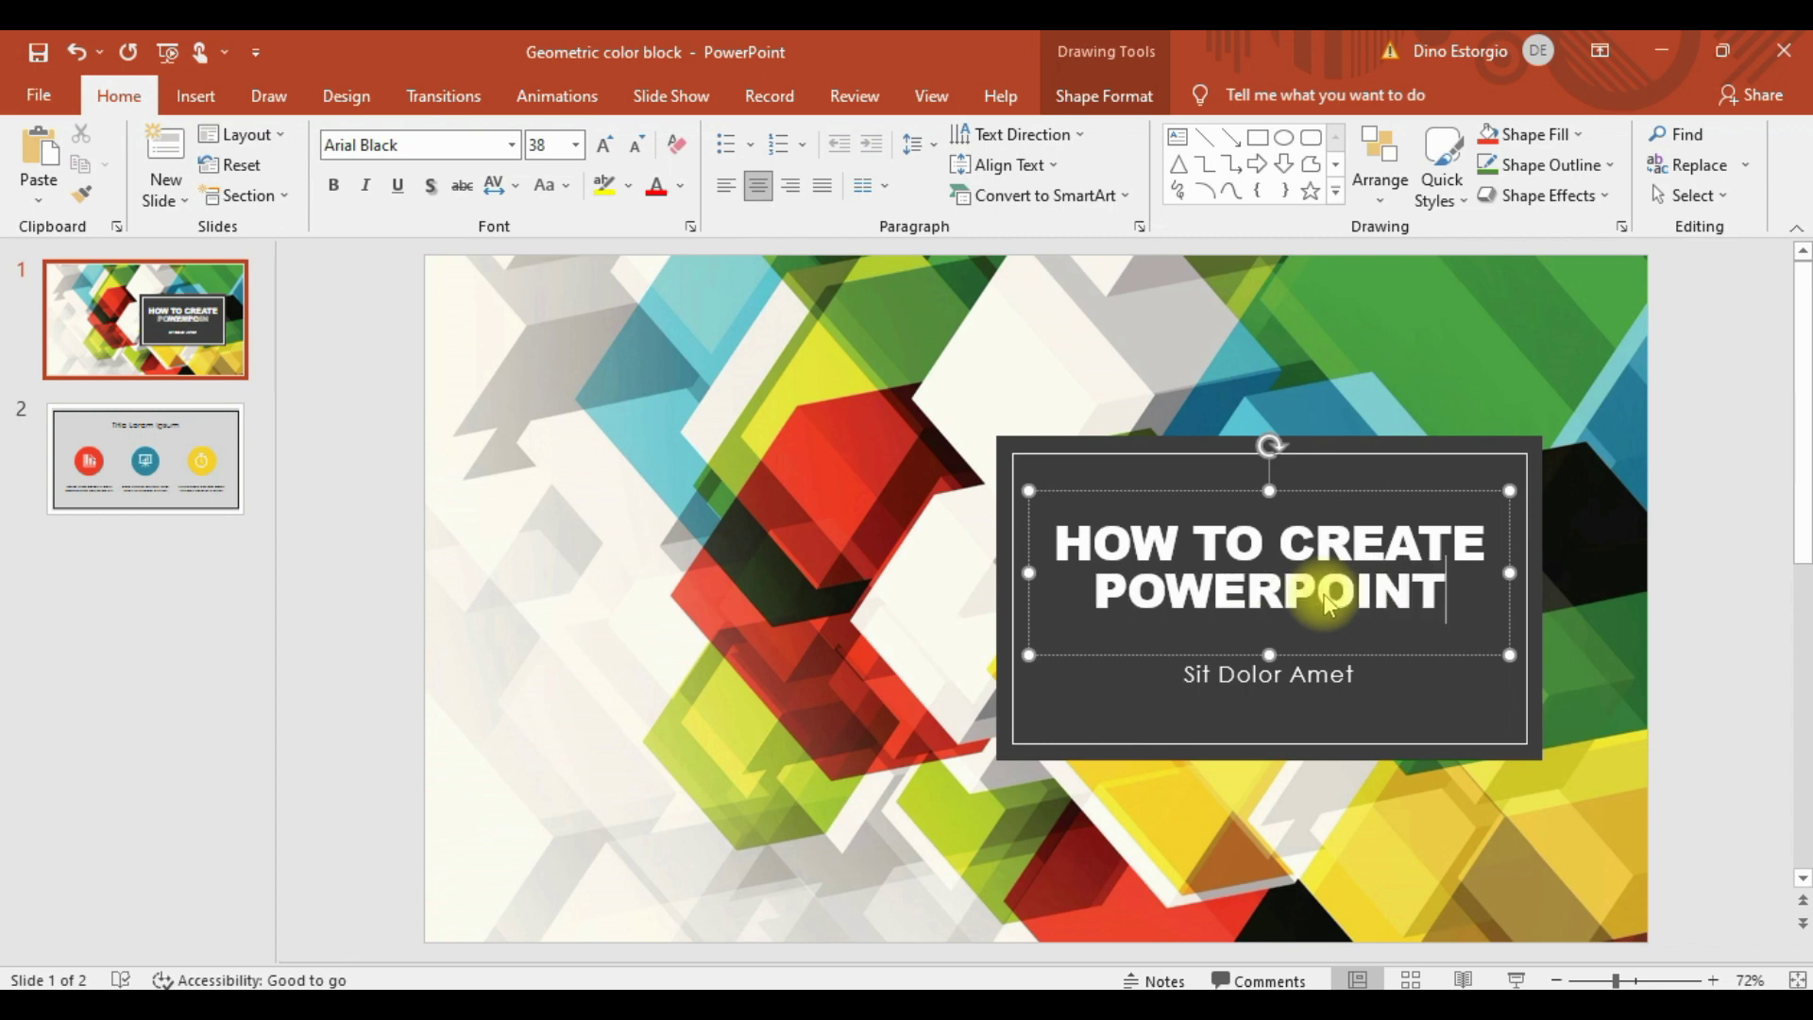
key(Left)
key(Left)
key(Left)
text(PR)
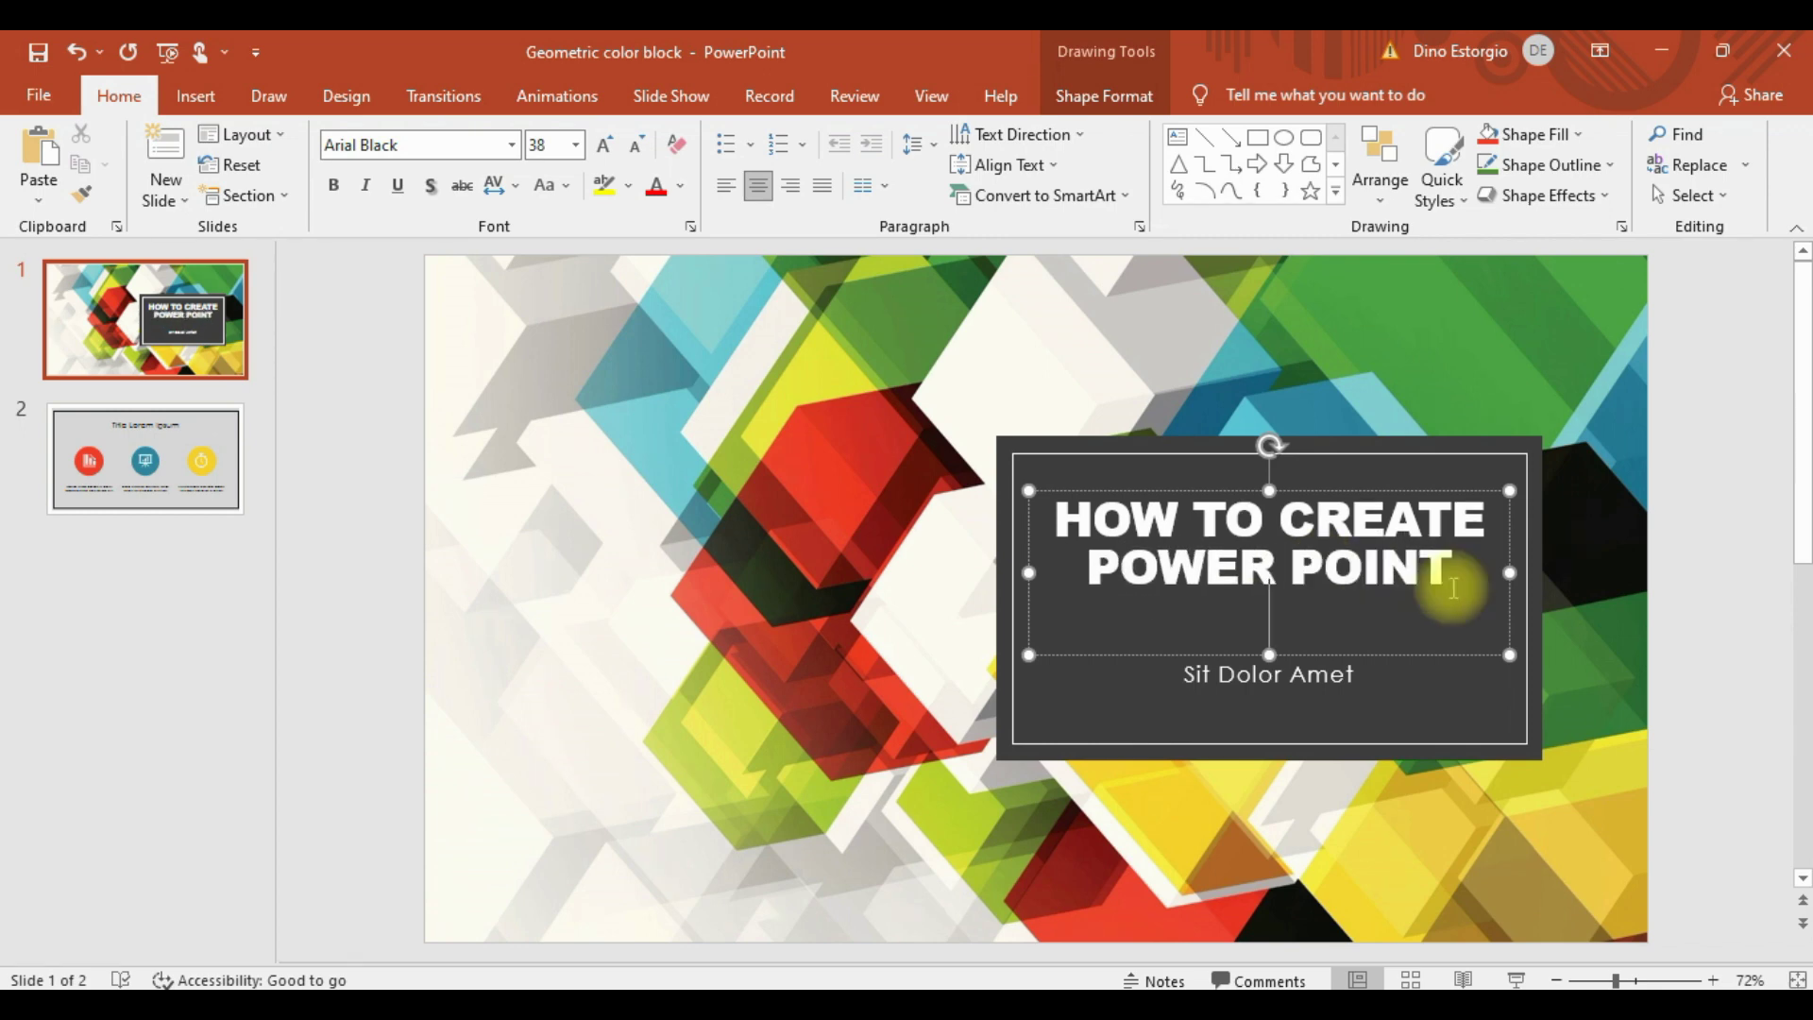
text(ESENTATION)
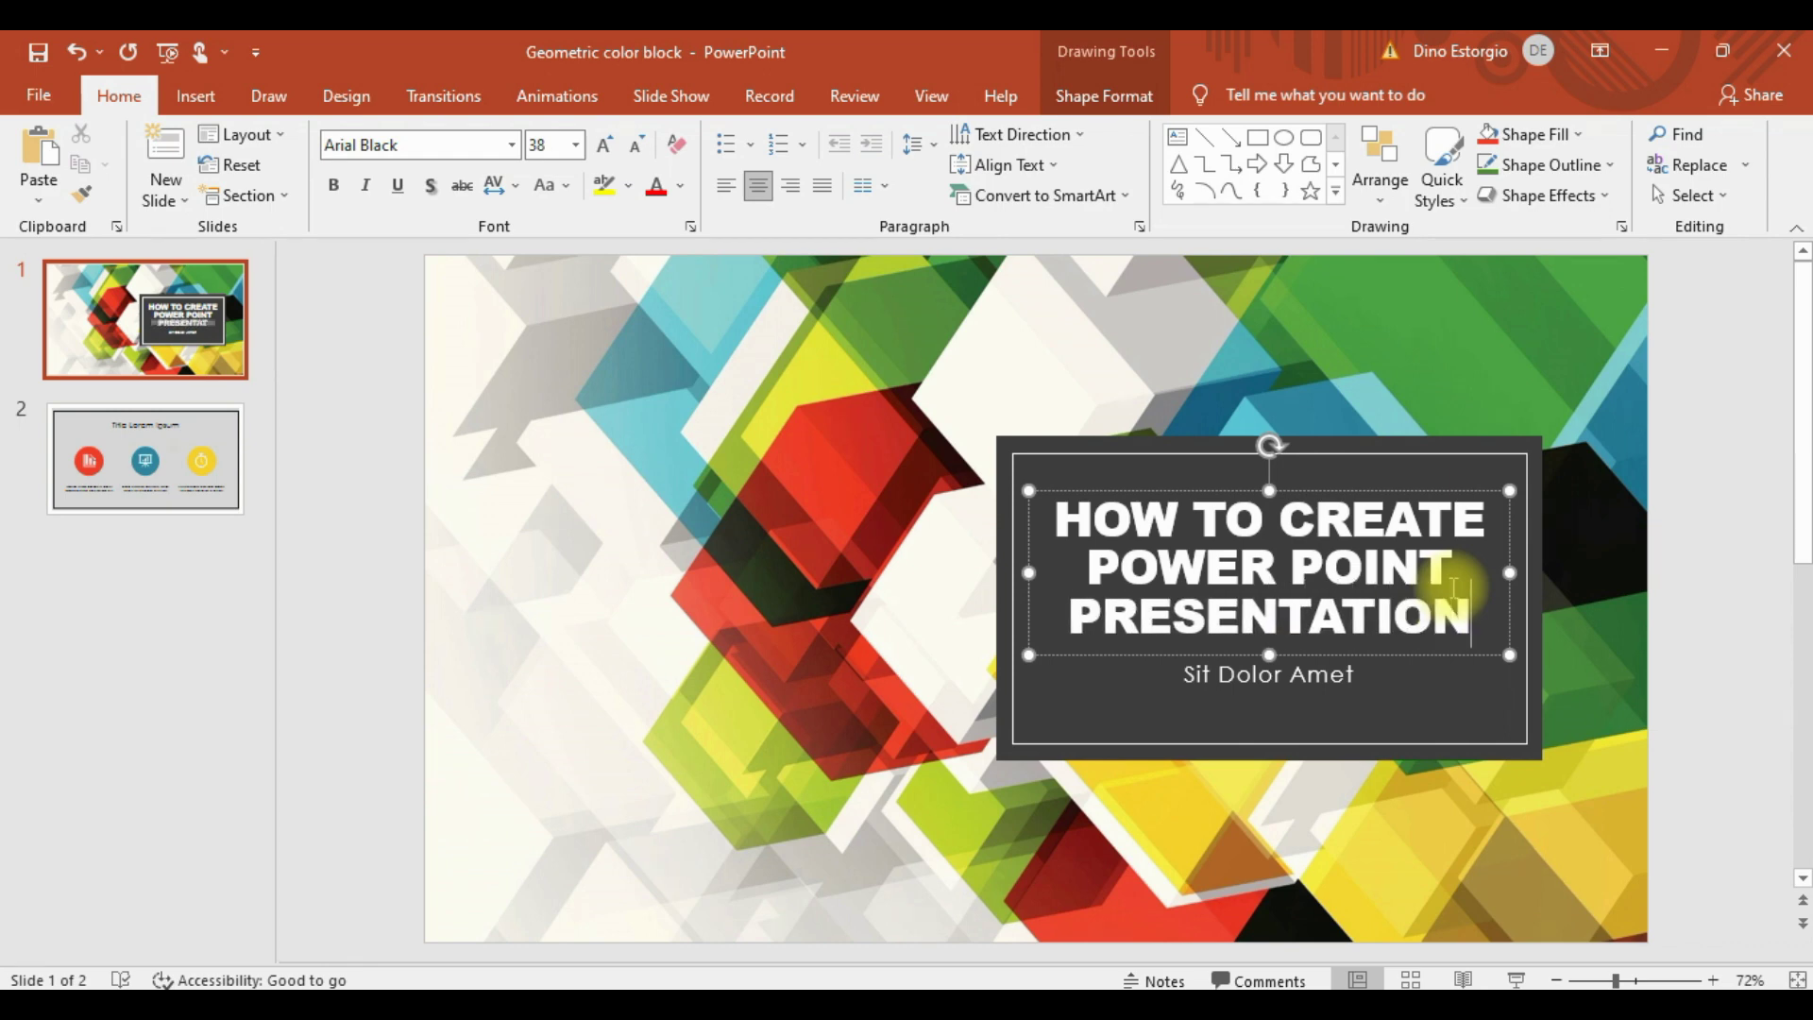
click(1288, 566)
key(BackSpace)
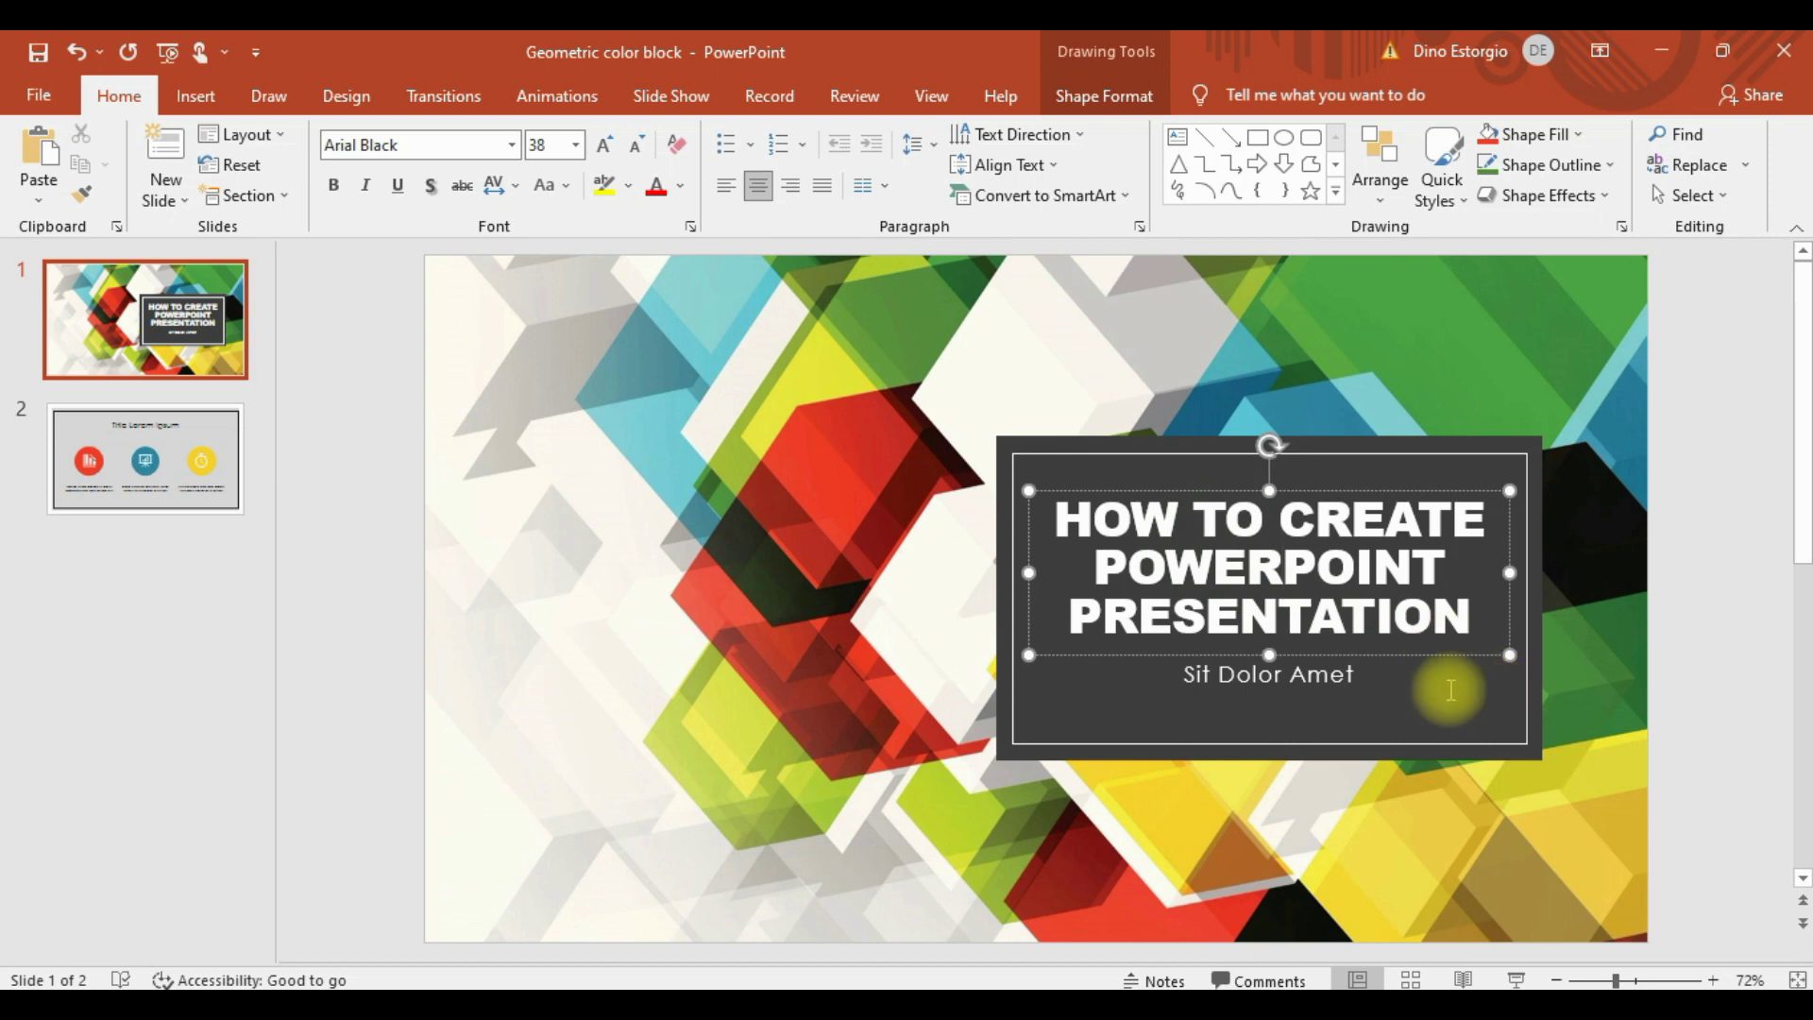
click(1359, 675)
Step: Format the subtitle text in blue, Arial, 28 pt
drag(1360, 675, 1176, 677)
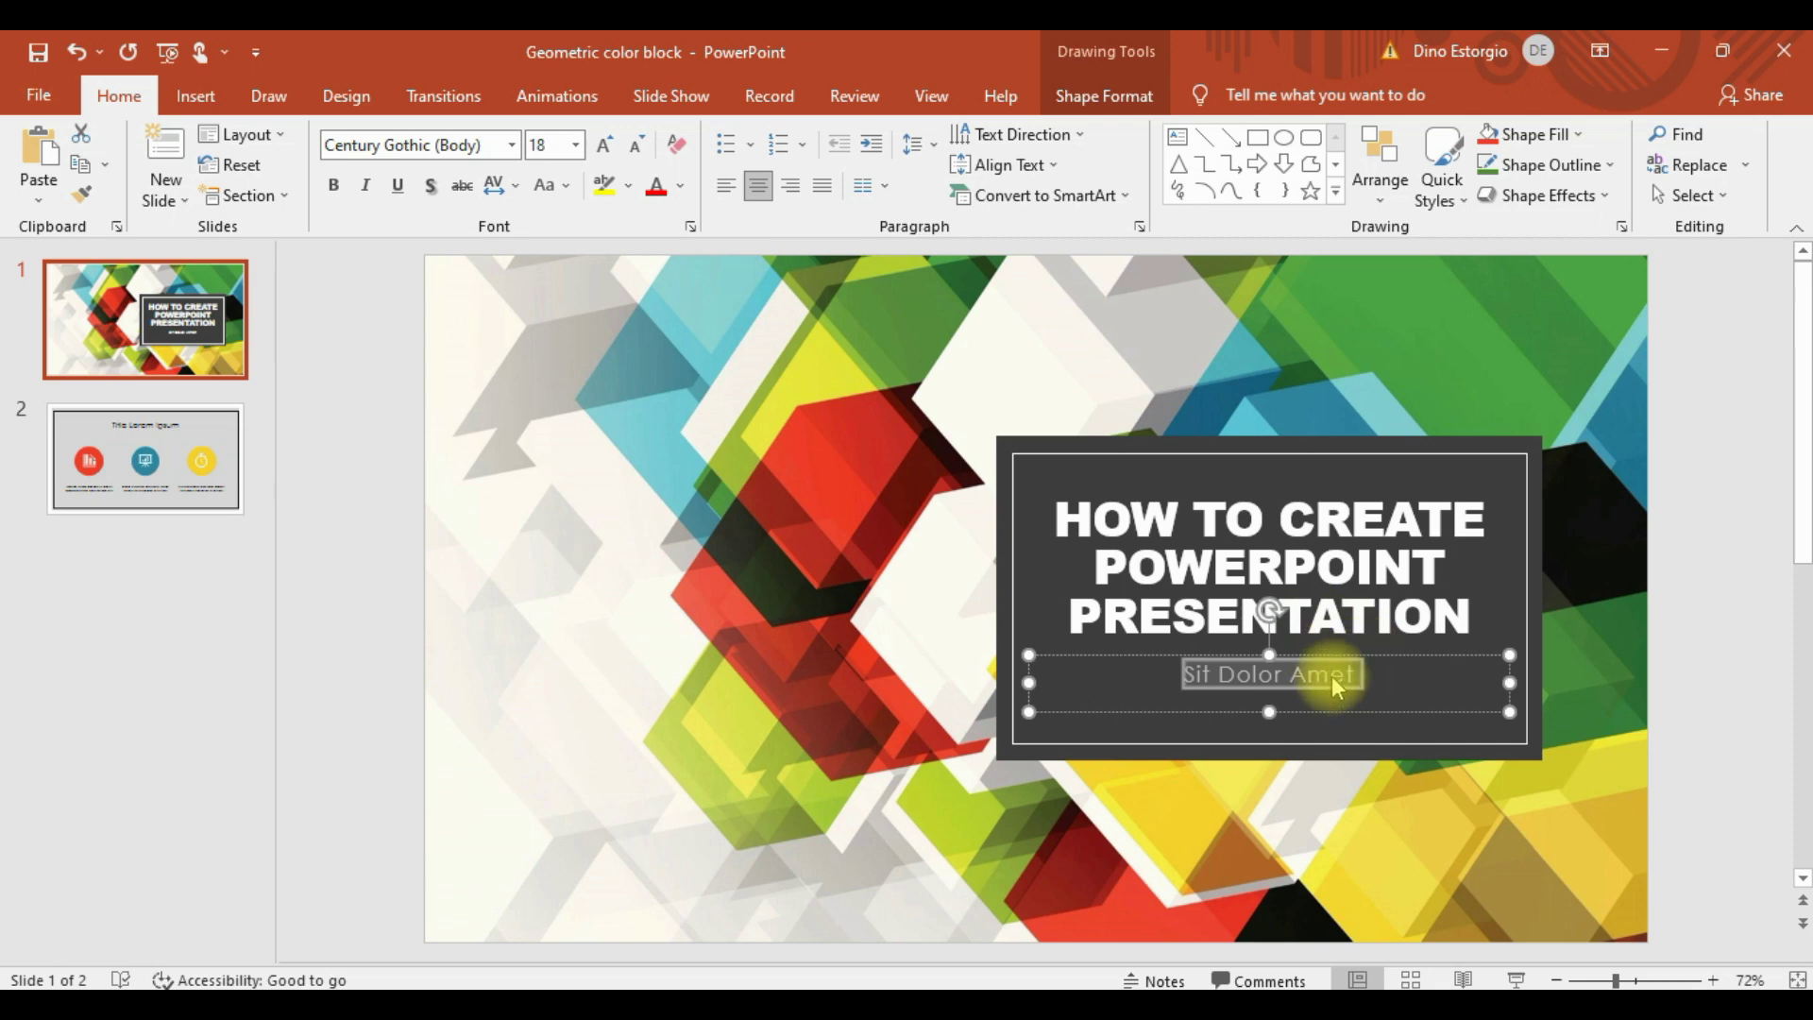
drag(1367, 678, 1175, 677)
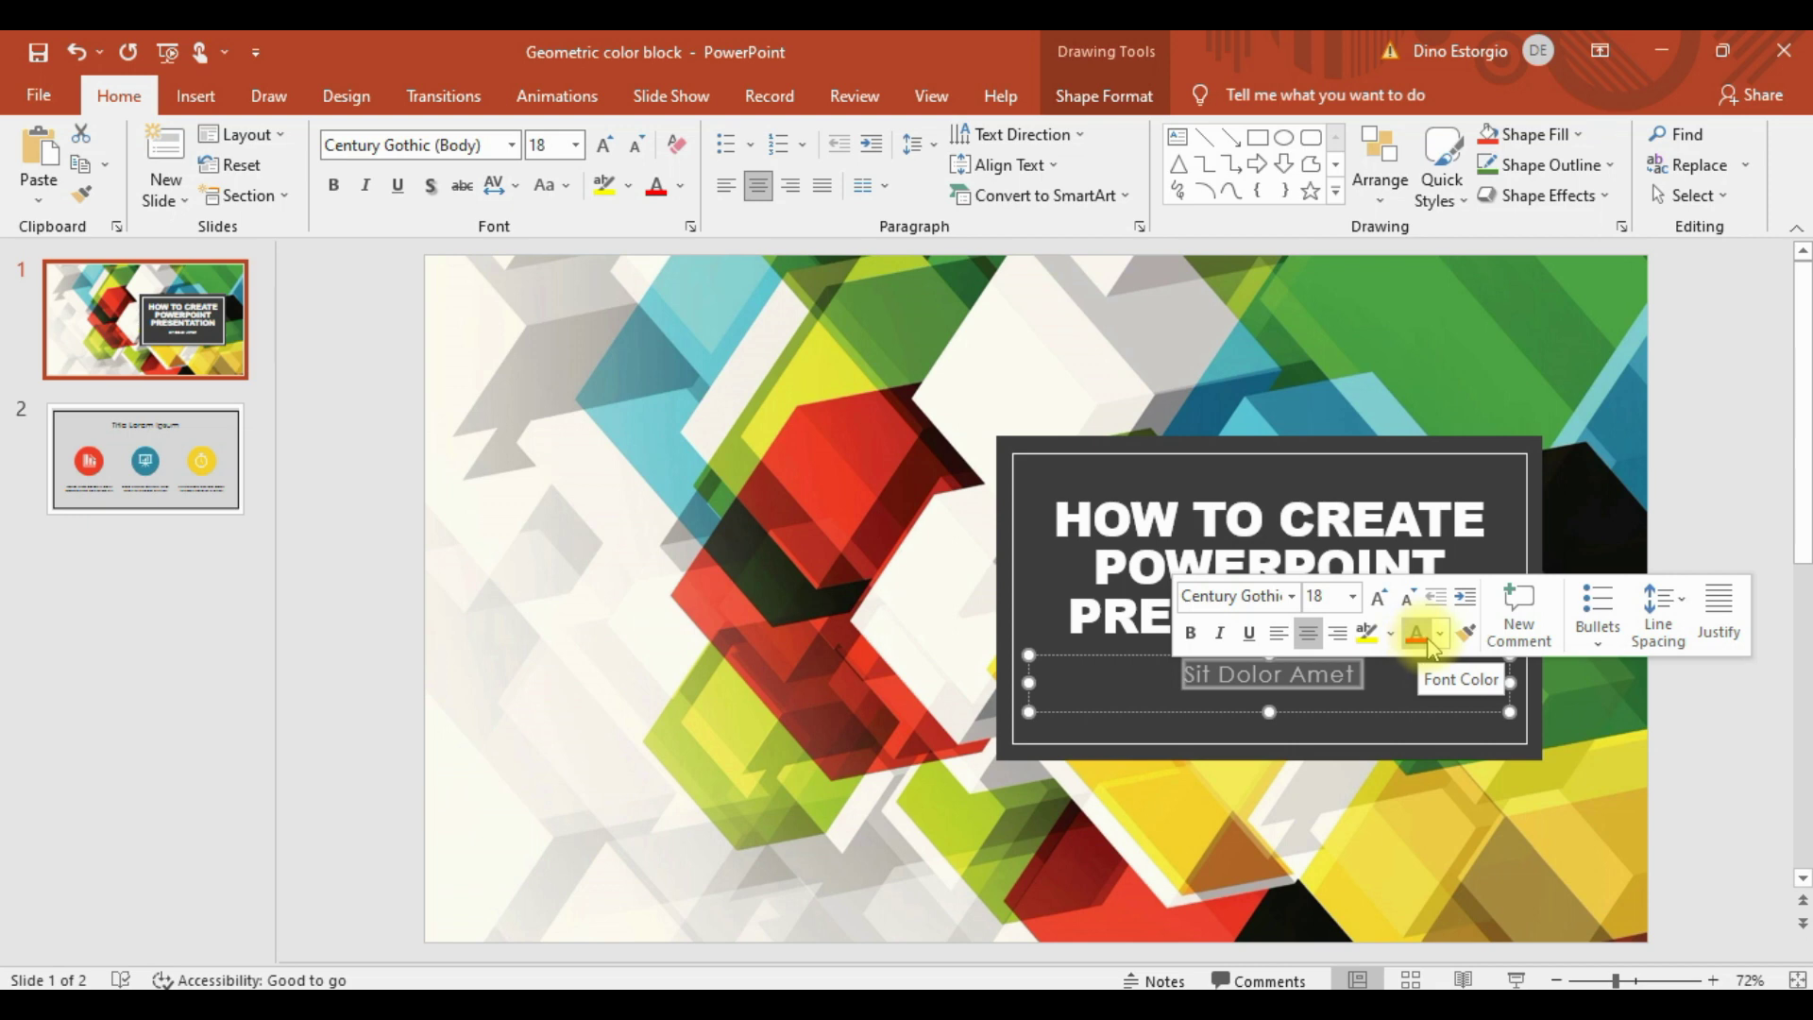
click(1431, 641)
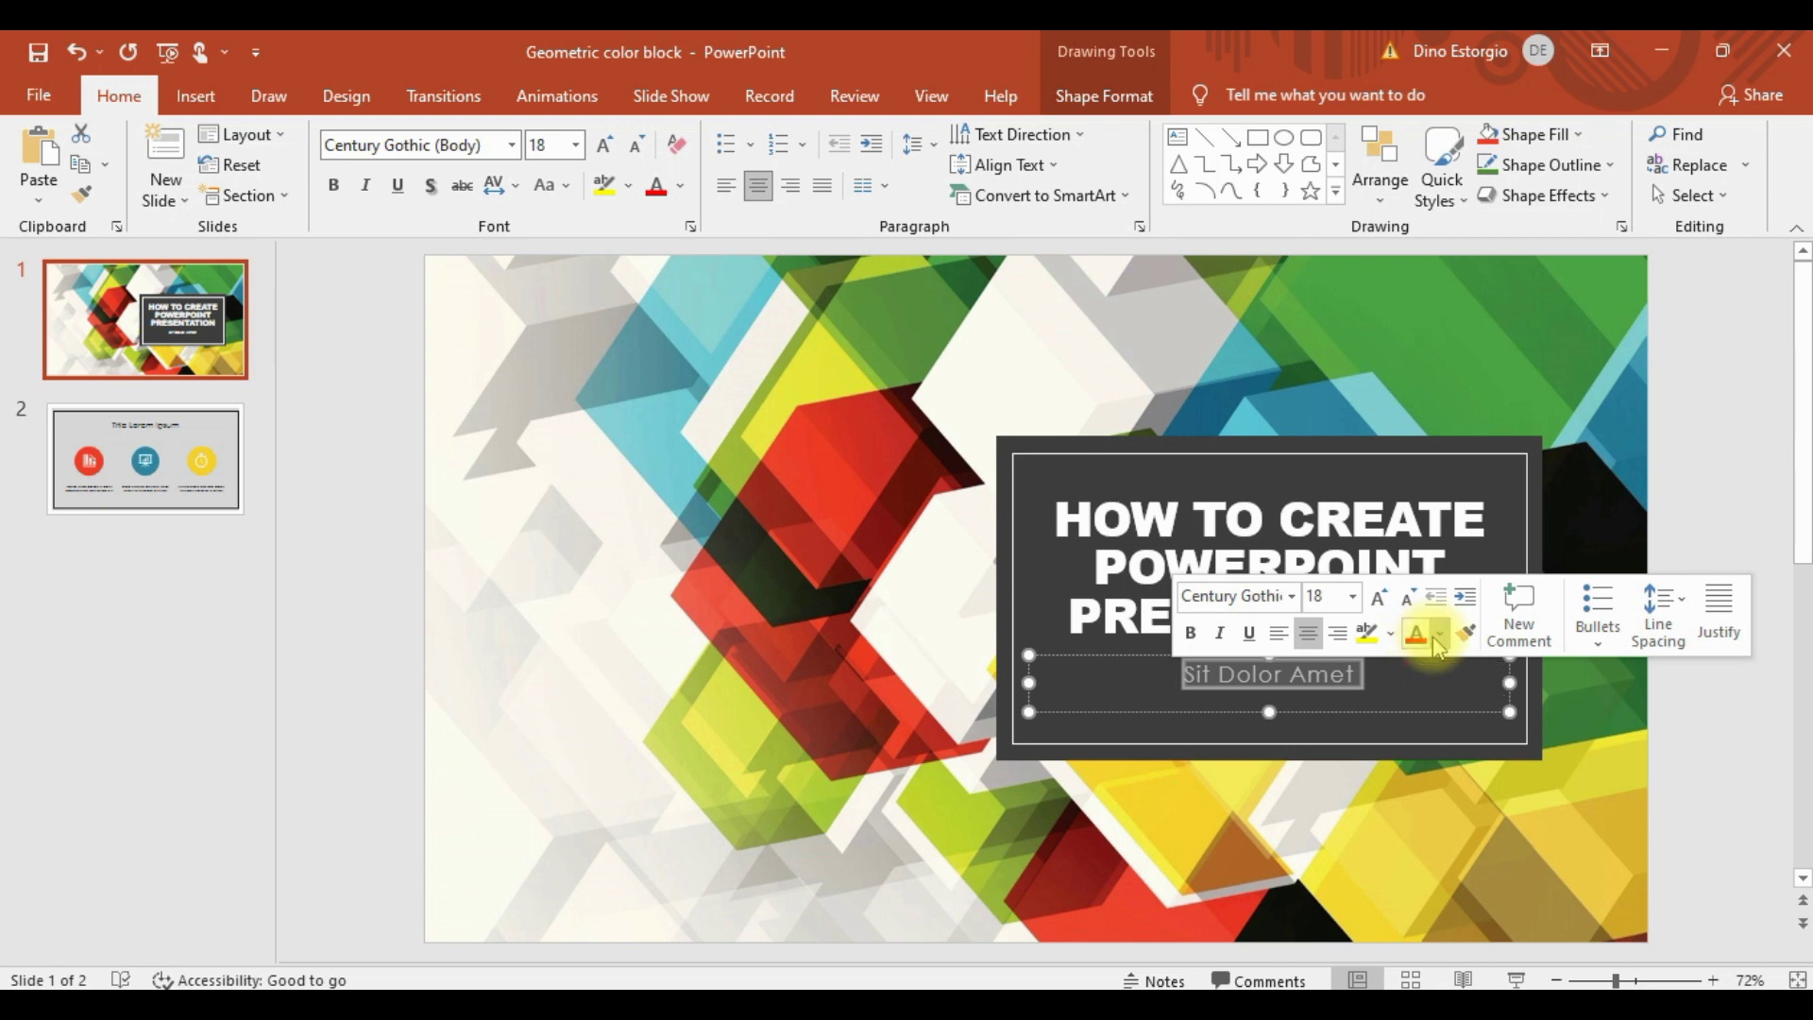
click(1440, 635)
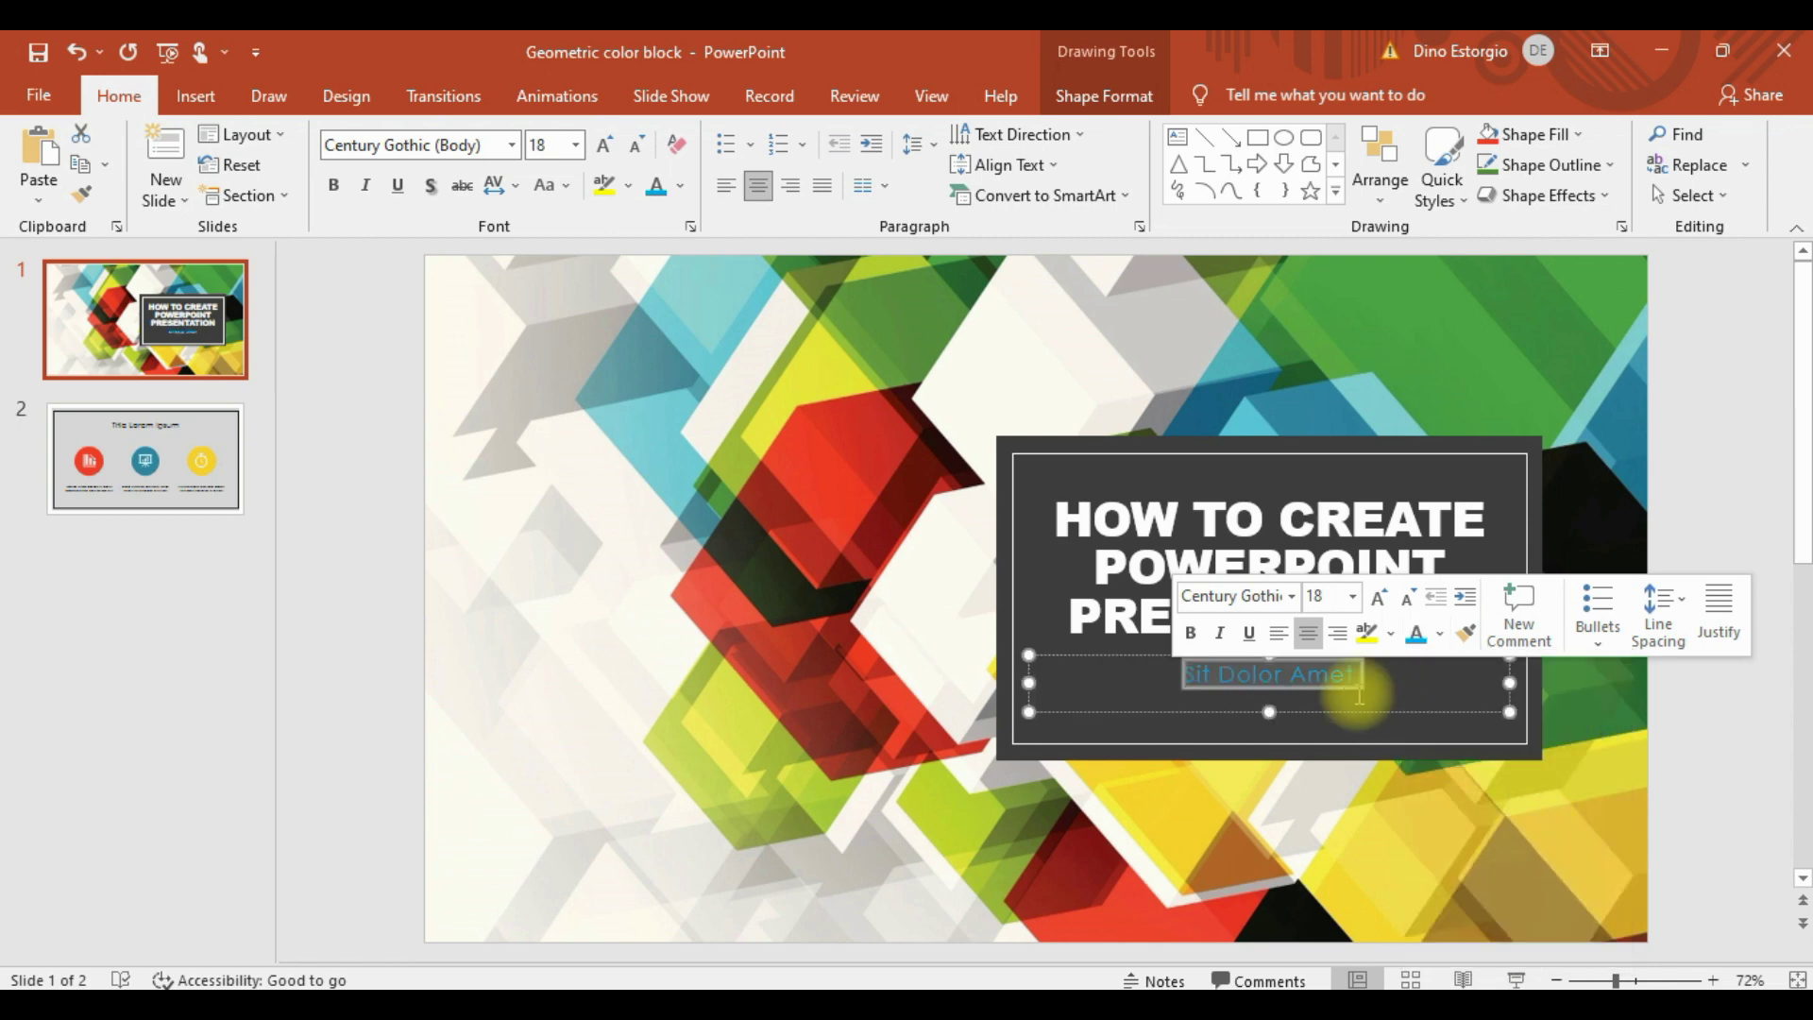
click(1294, 597)
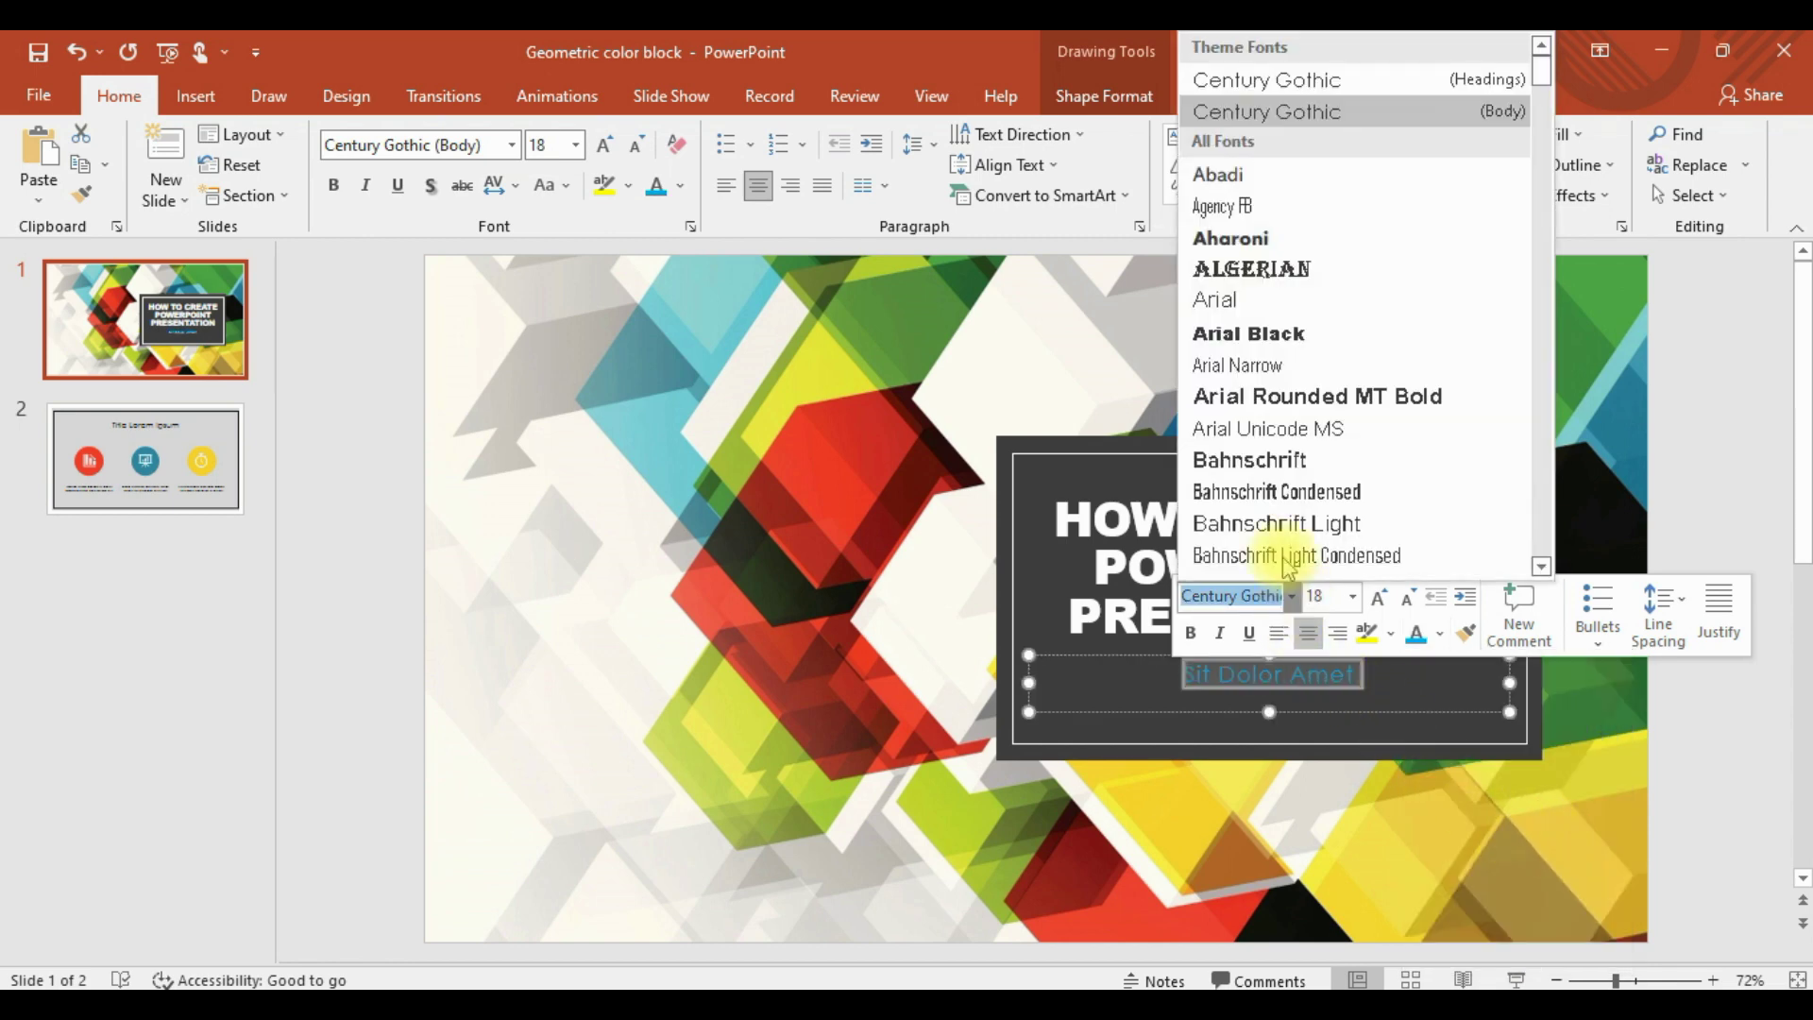
click(1259, 301)
click(1354, 596)
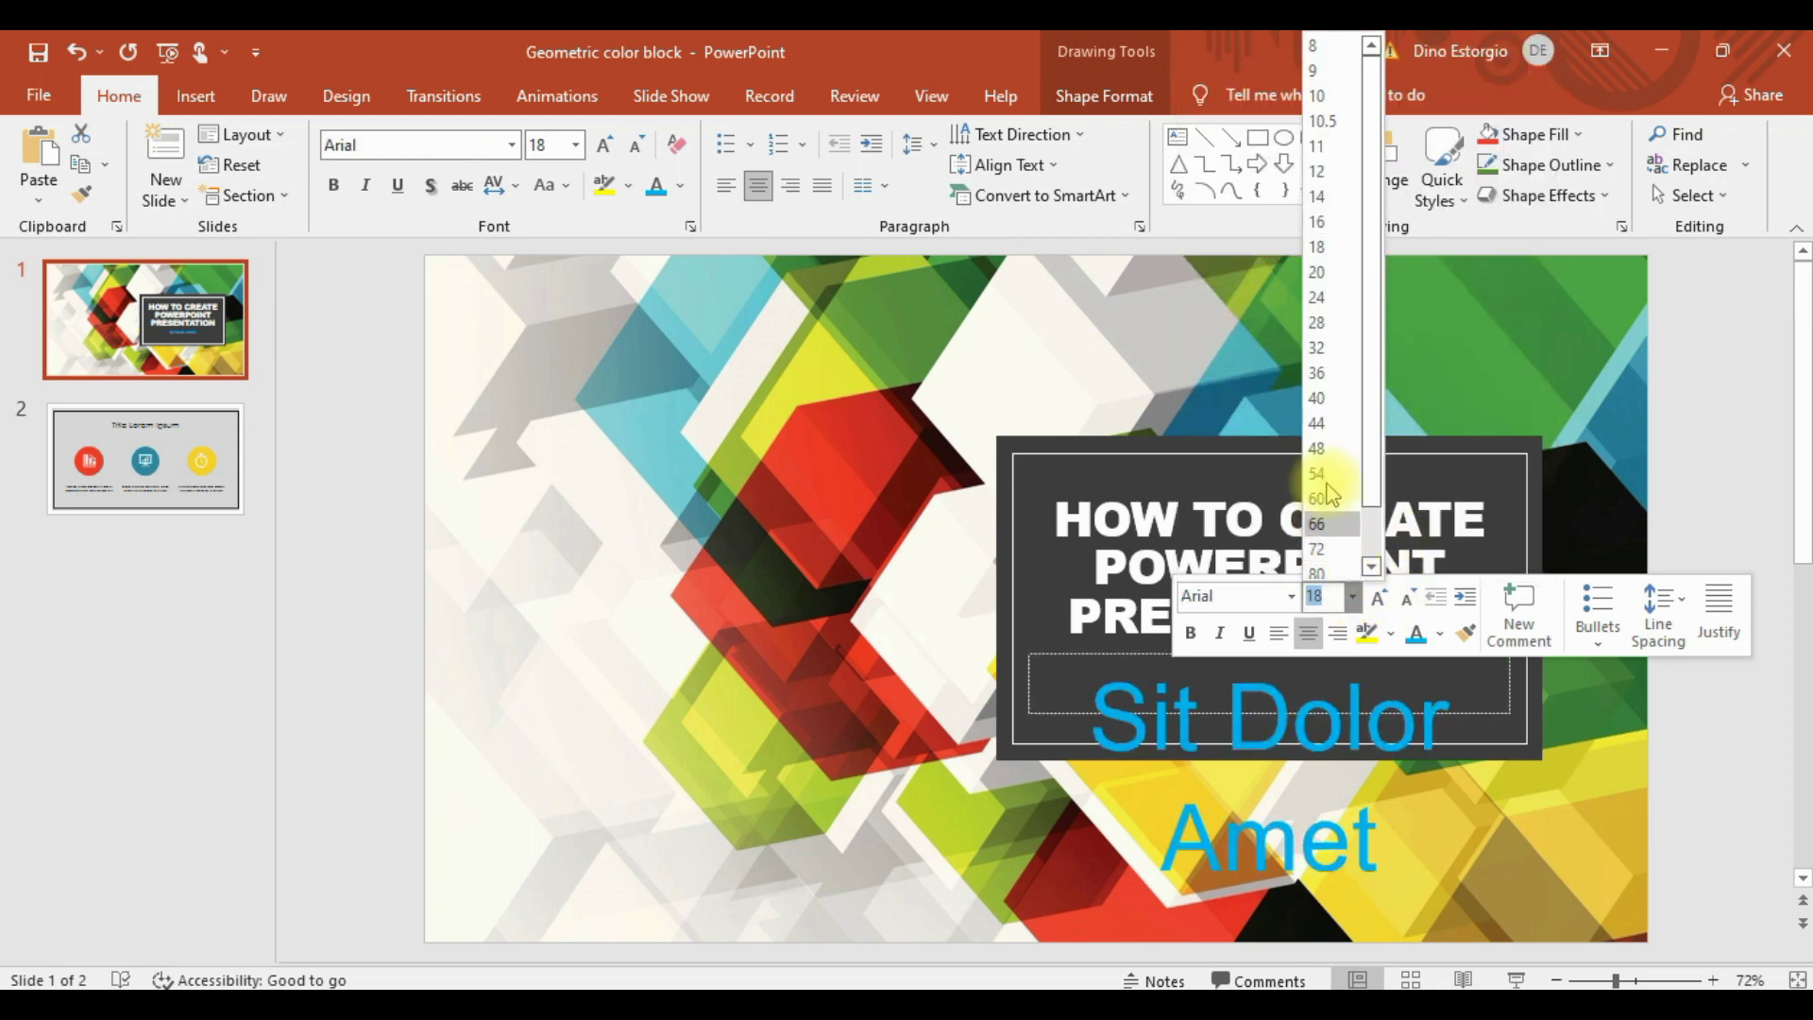
click(1324, 324)
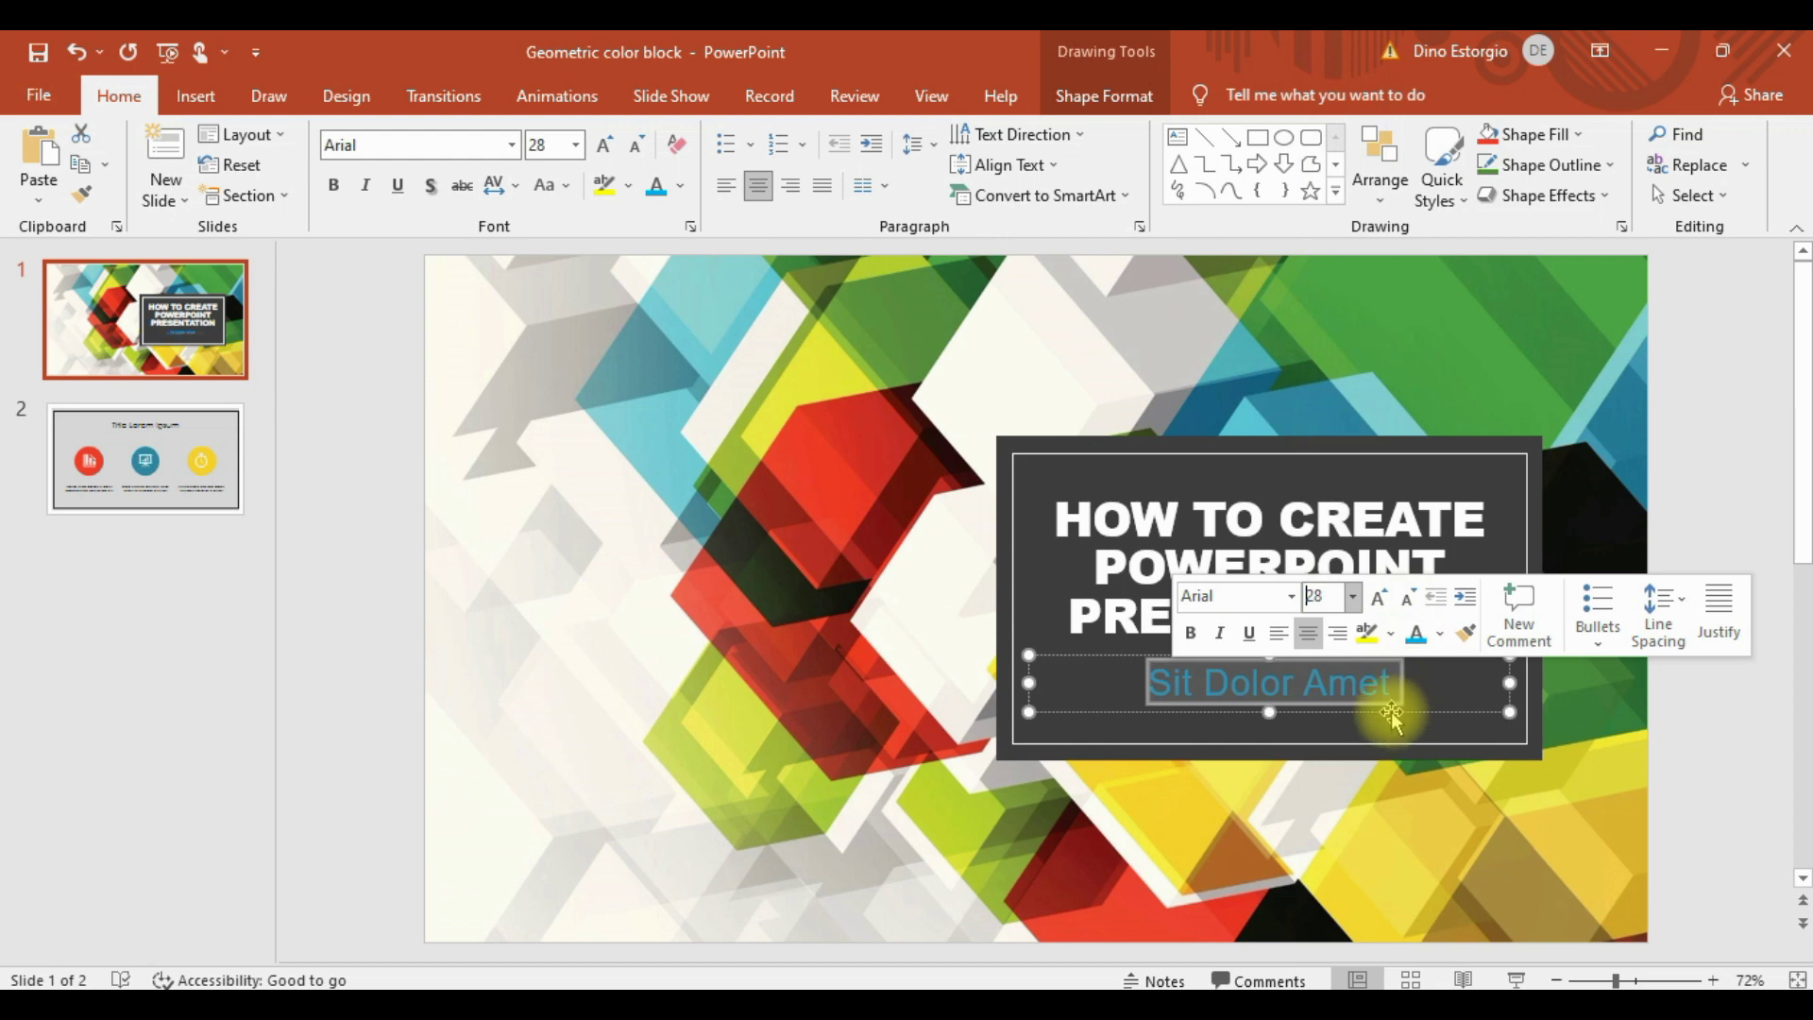
Step: Replace the subtitle text 'Sit Dolor Amet' with 'BASICS GUIDE'
drag(1407, 677, 1125, 676)
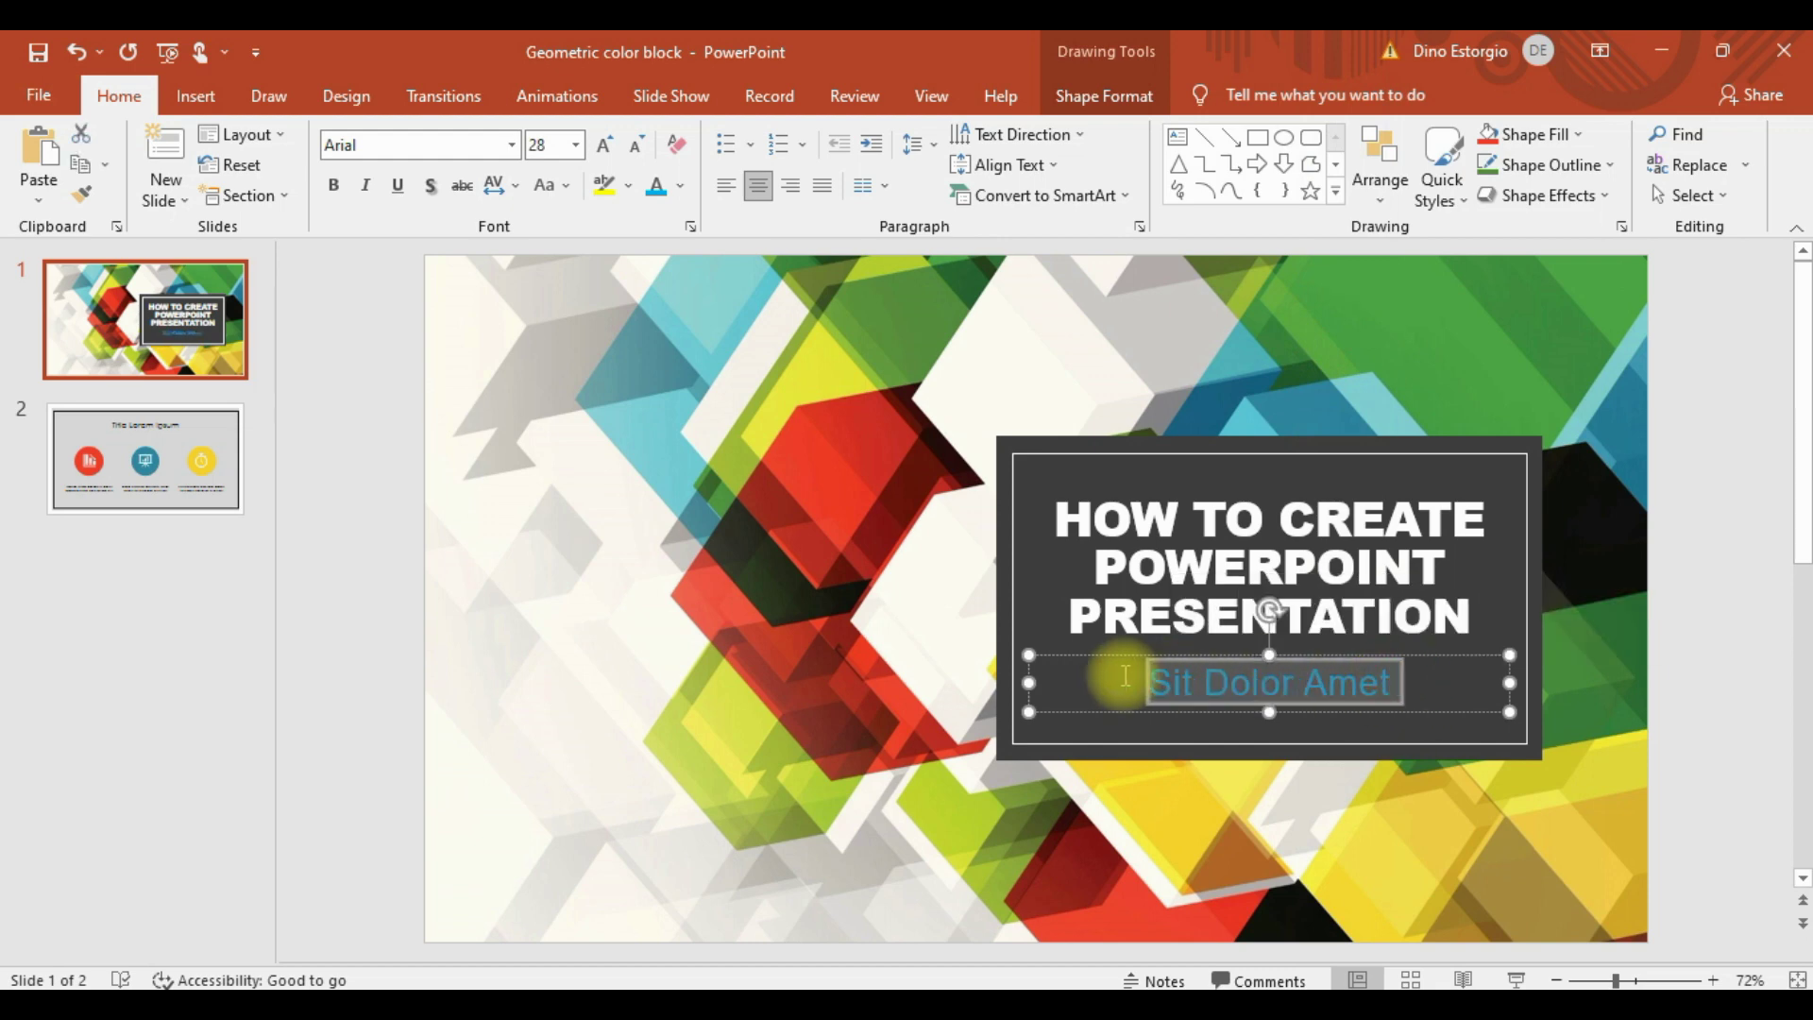
text(BASICS)
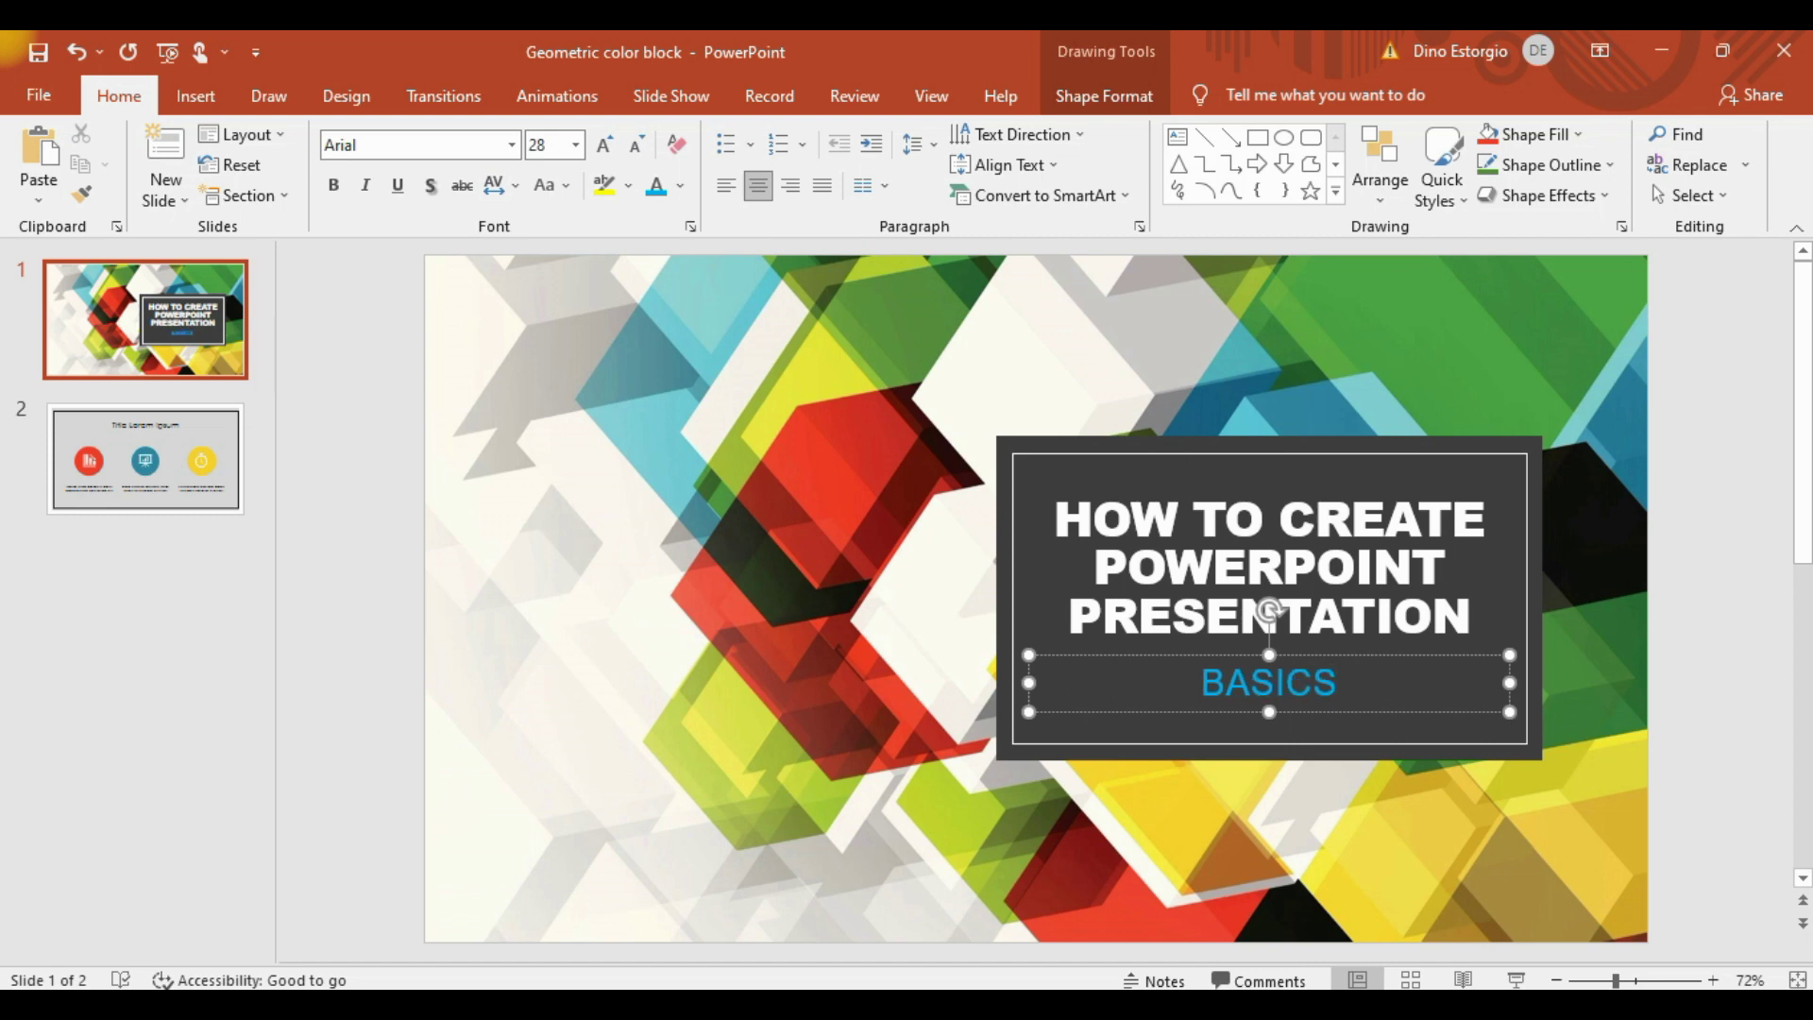
text( GUIDE)
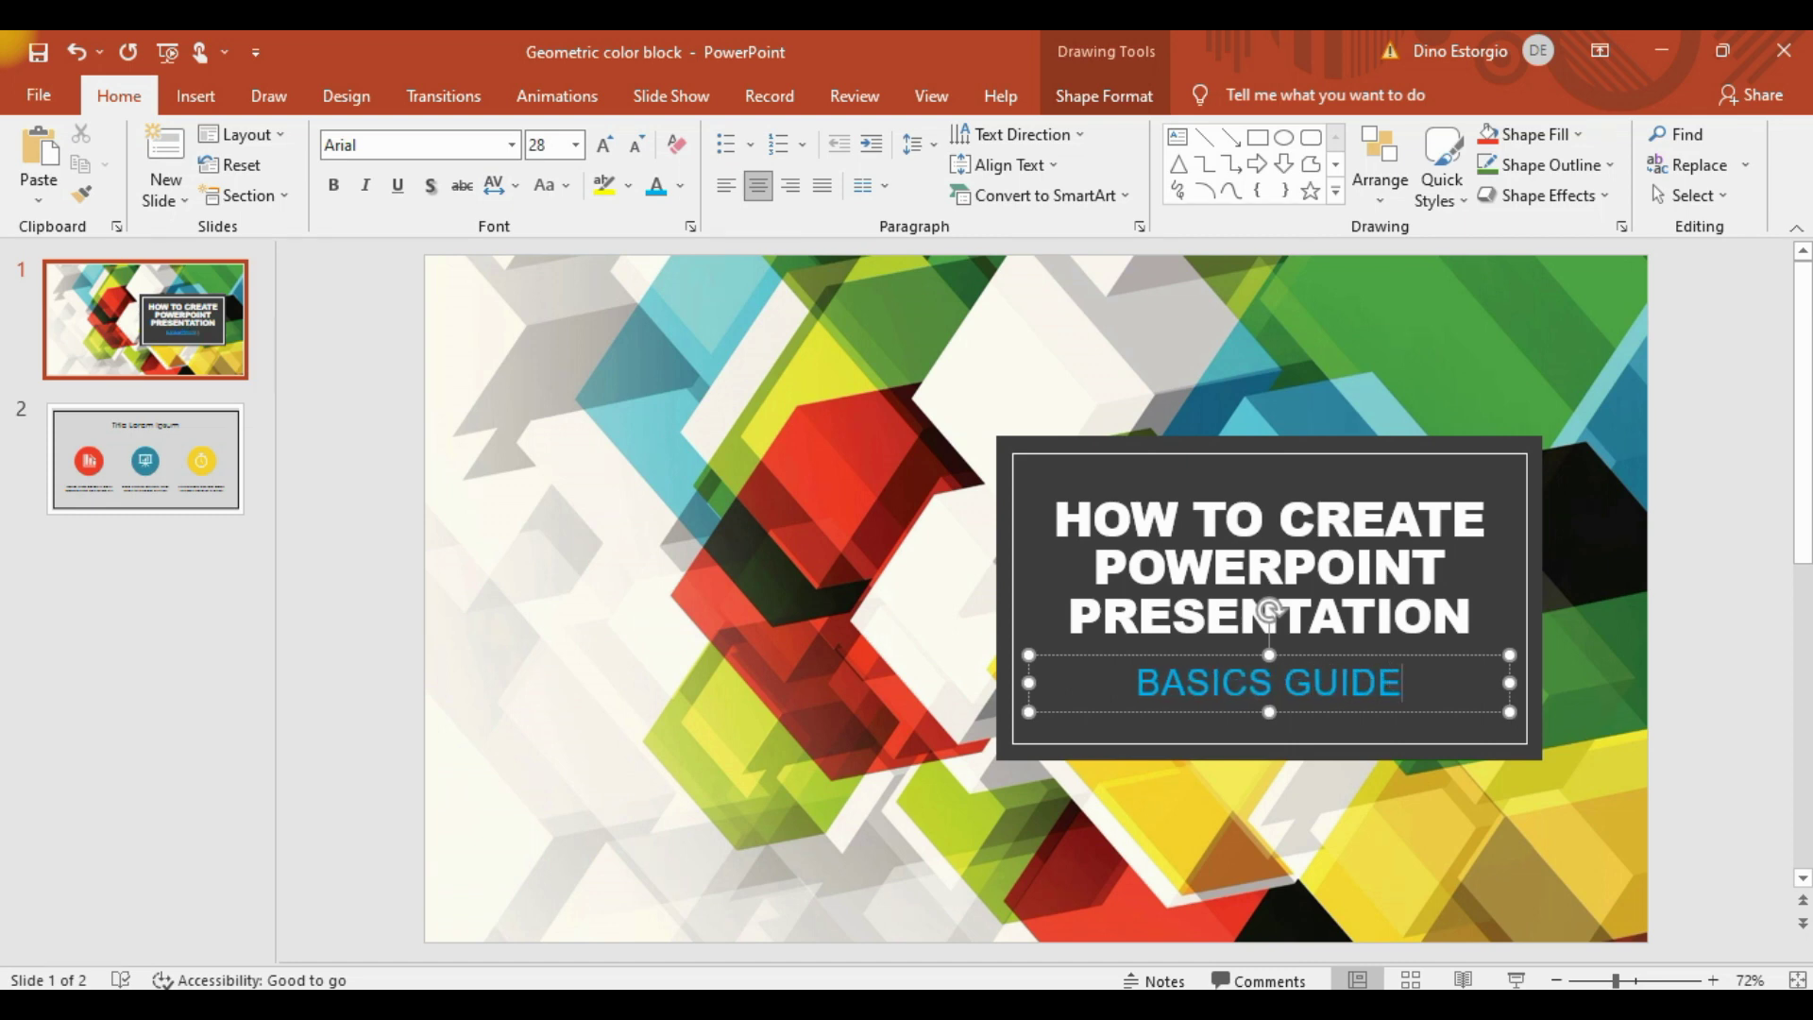
click(566, 425)
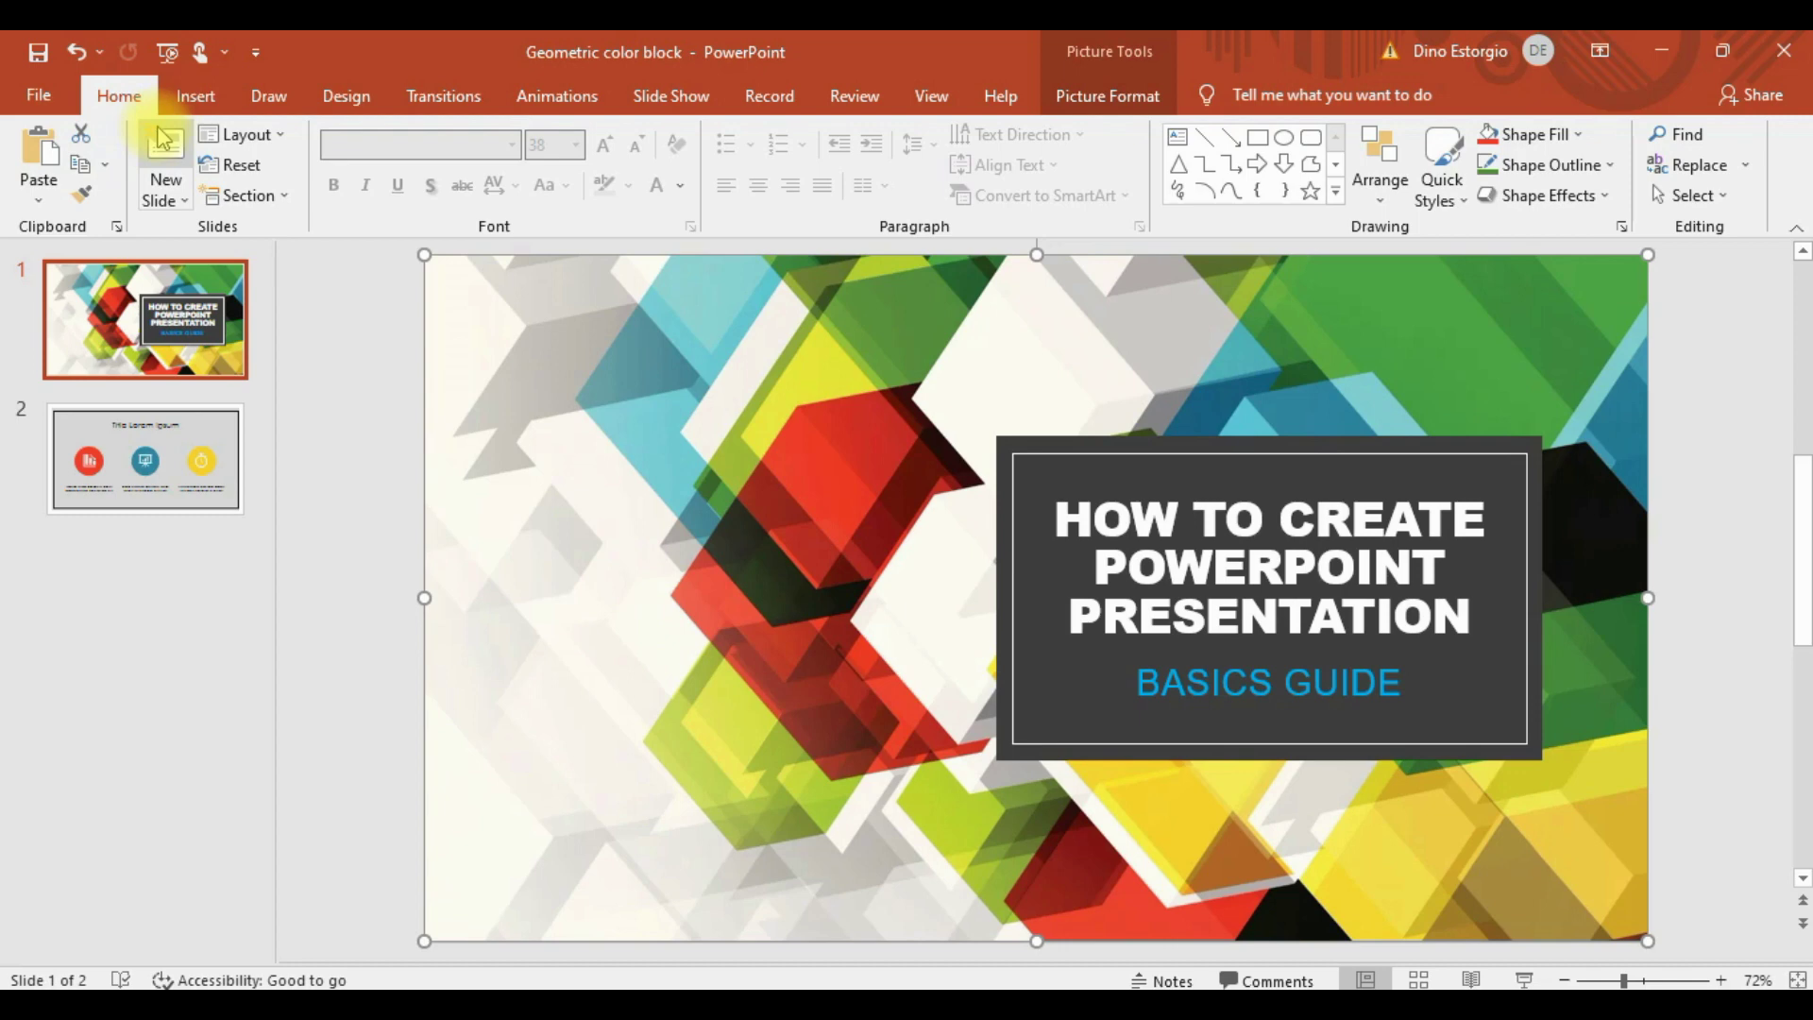
click(196, 99)
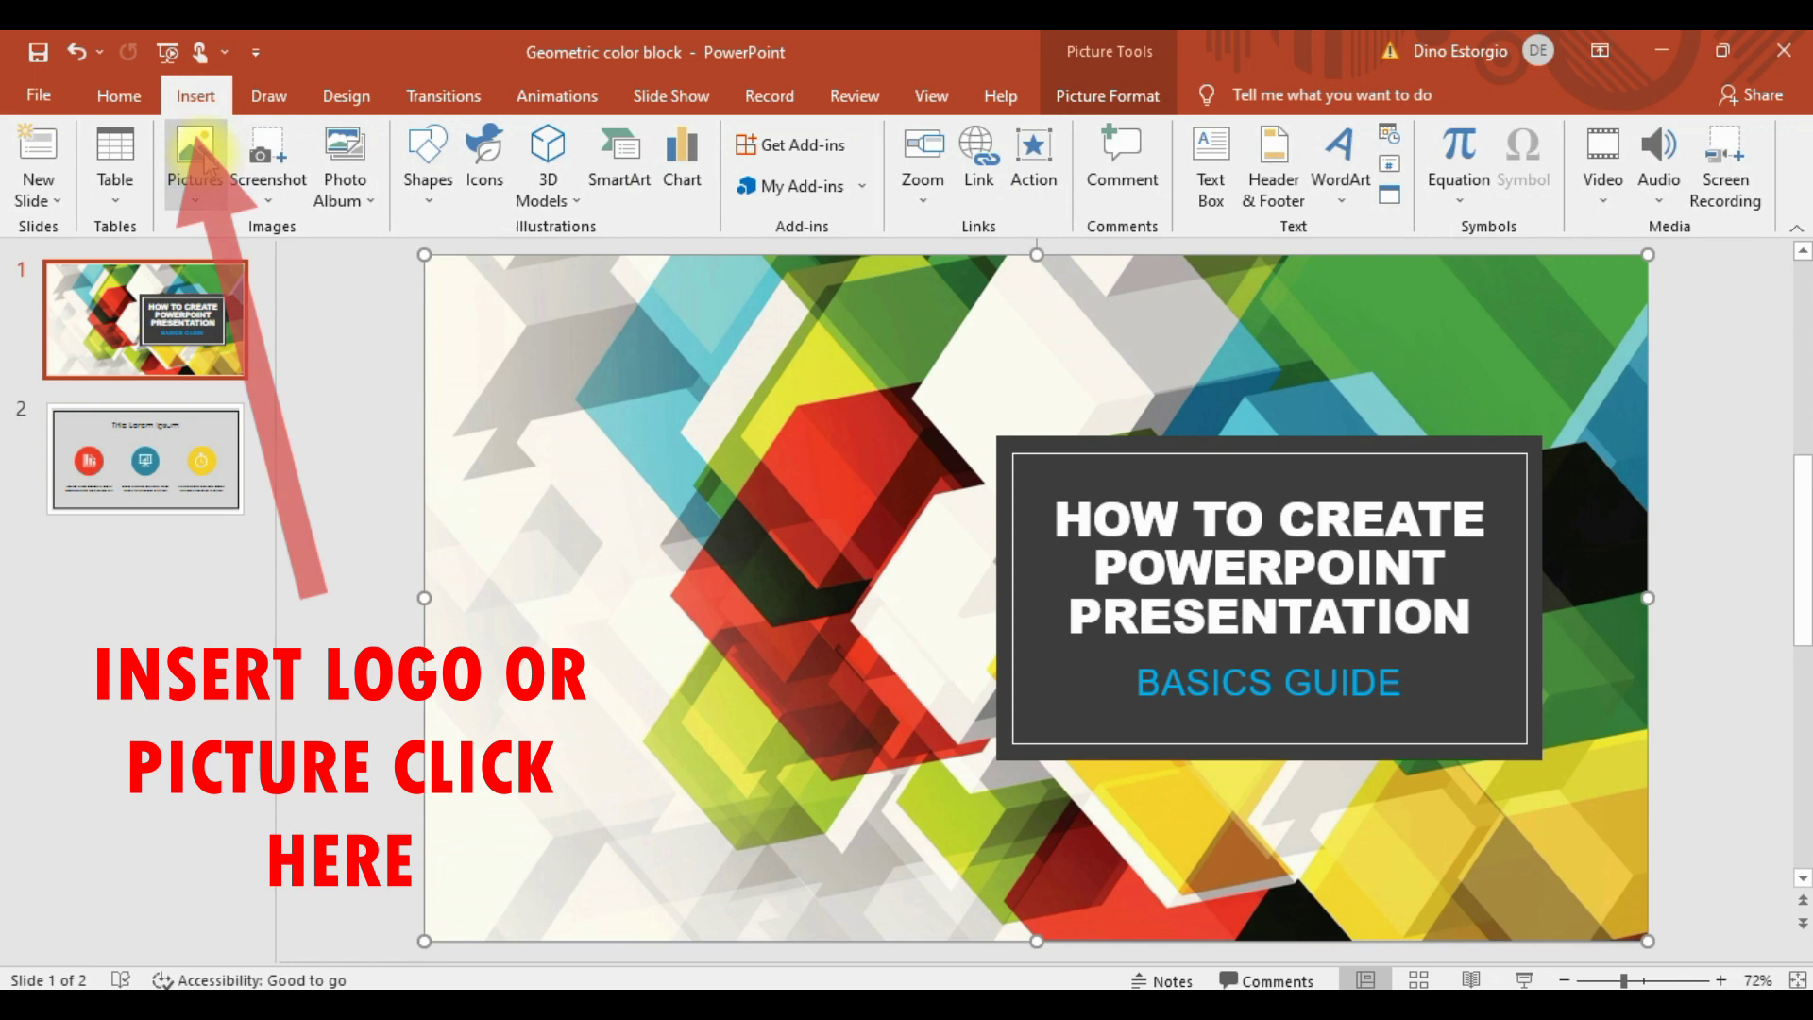
Step: Insert the 'powerpoint' logo picture from this device onto the title slide
click(1211, 160)
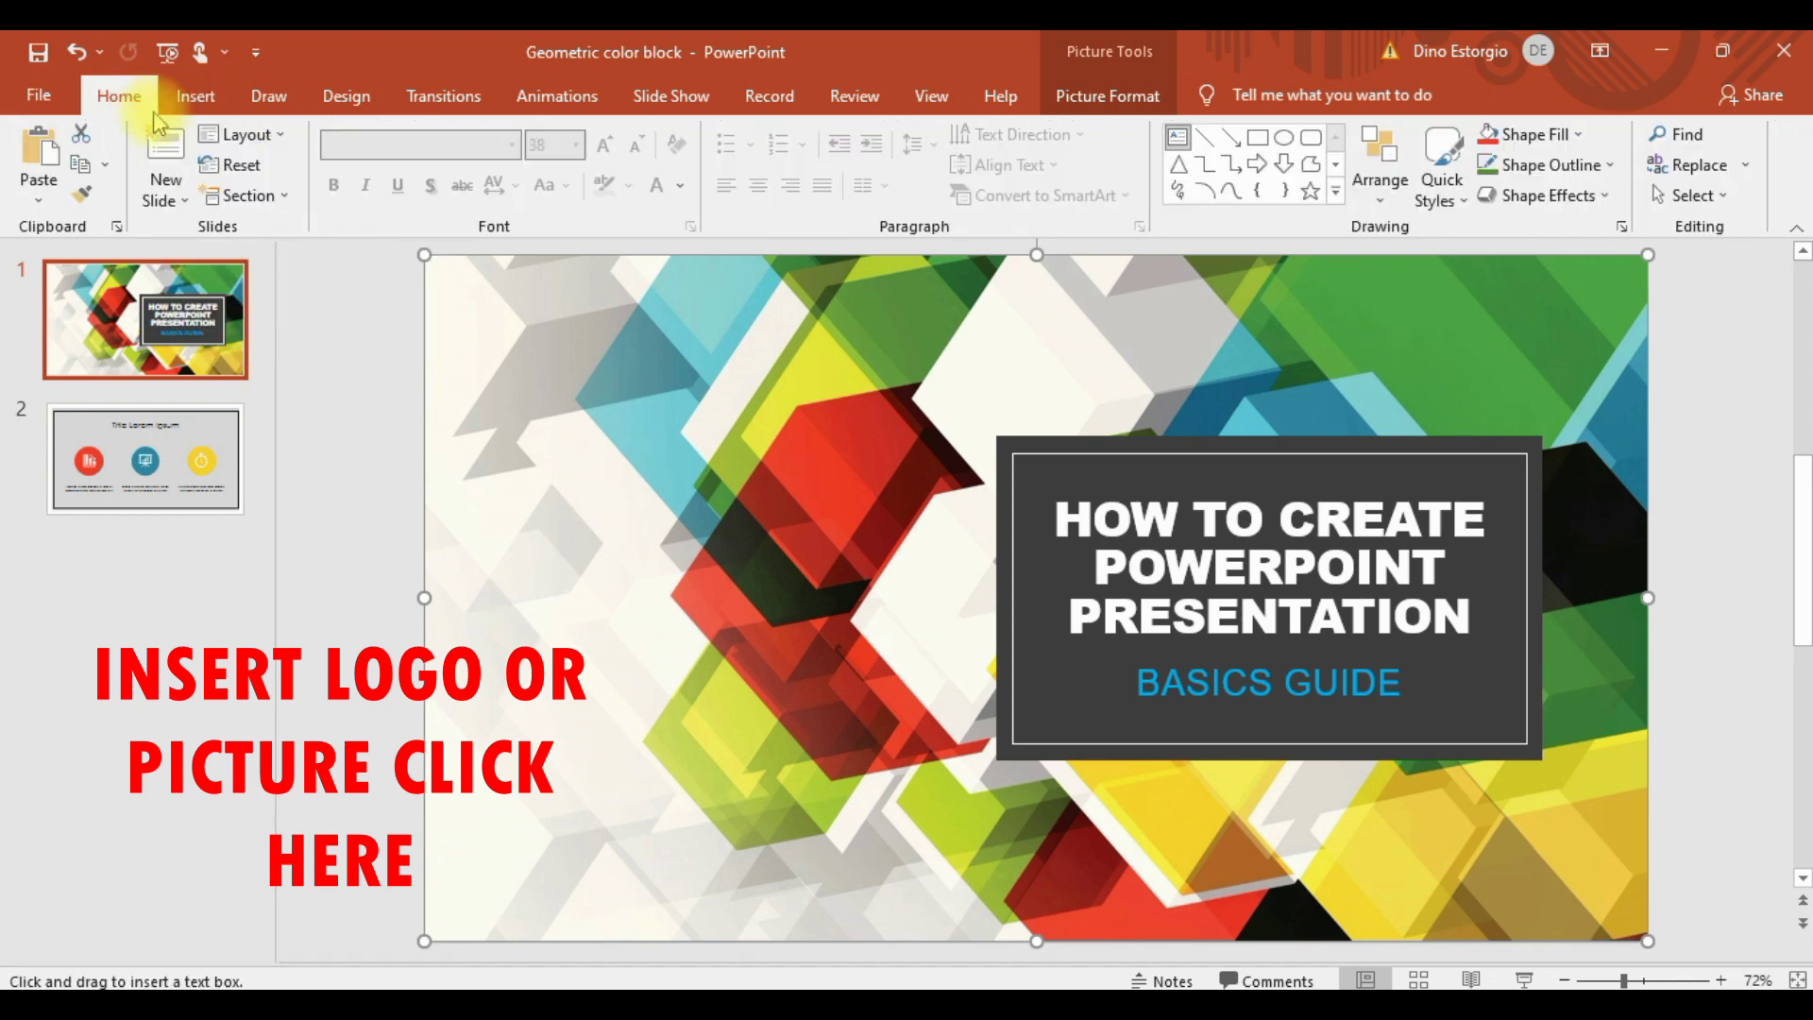
click(195, 95)
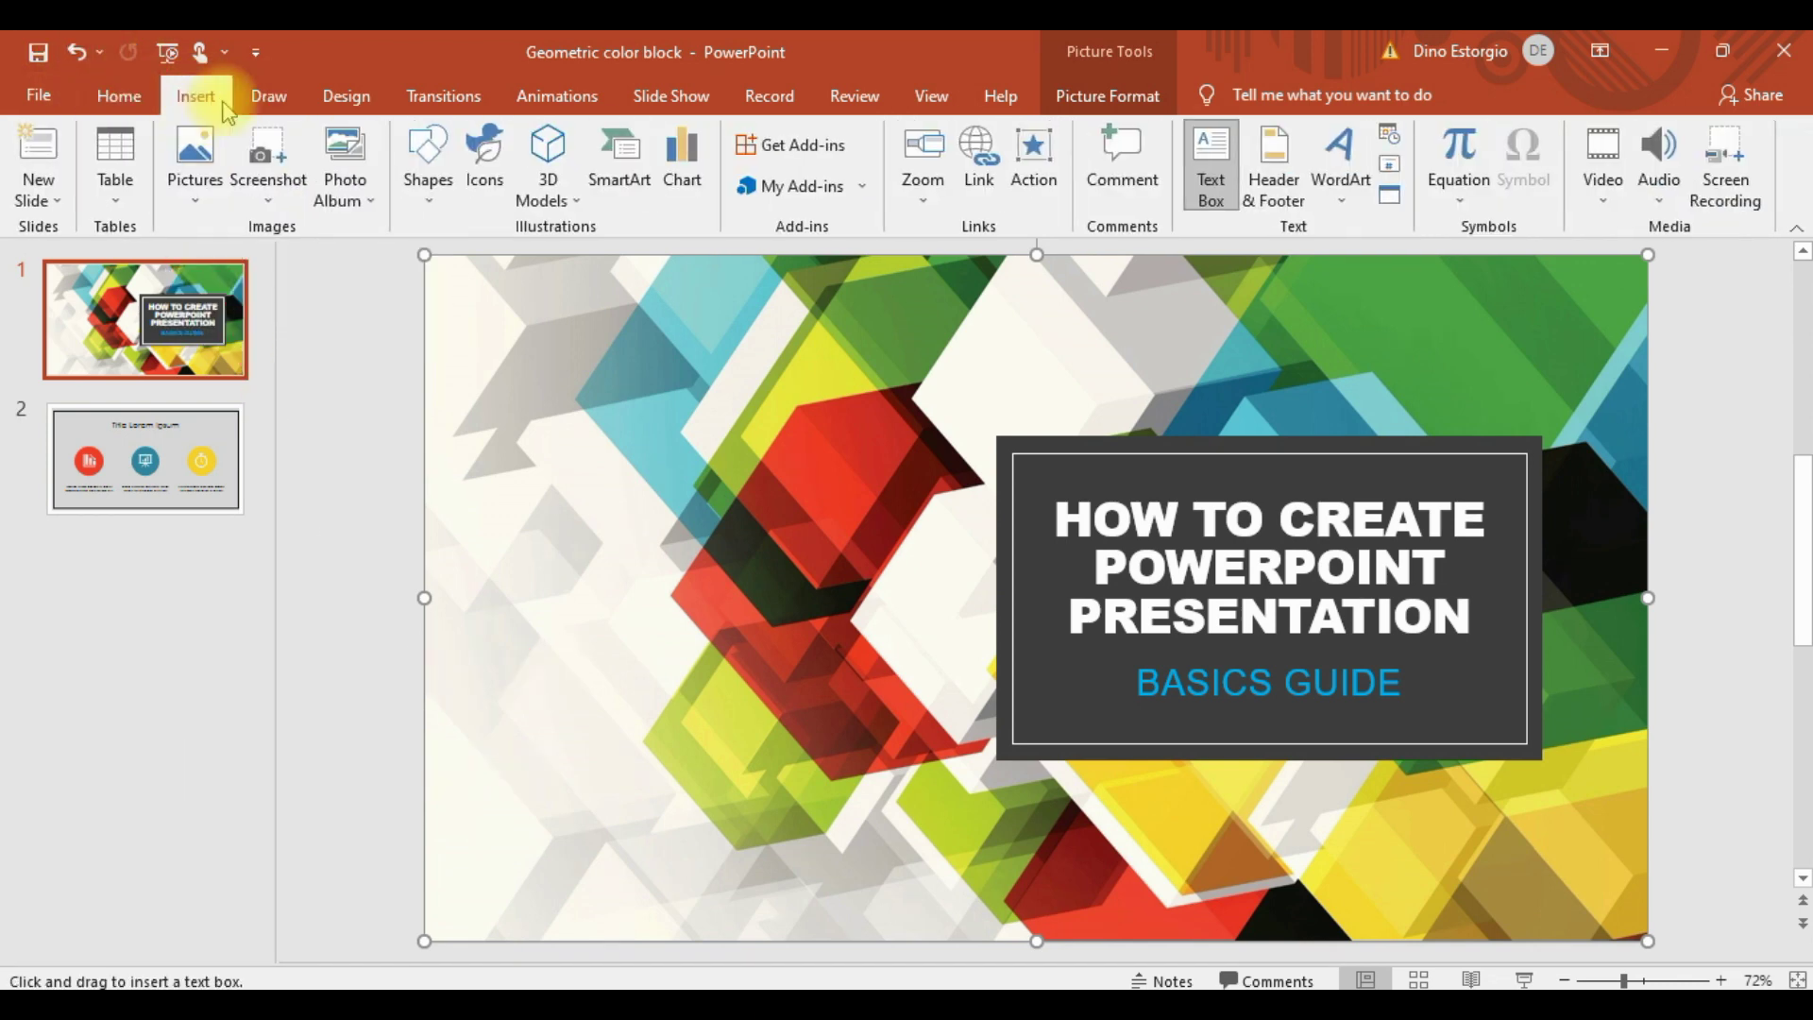
click(196, 159)
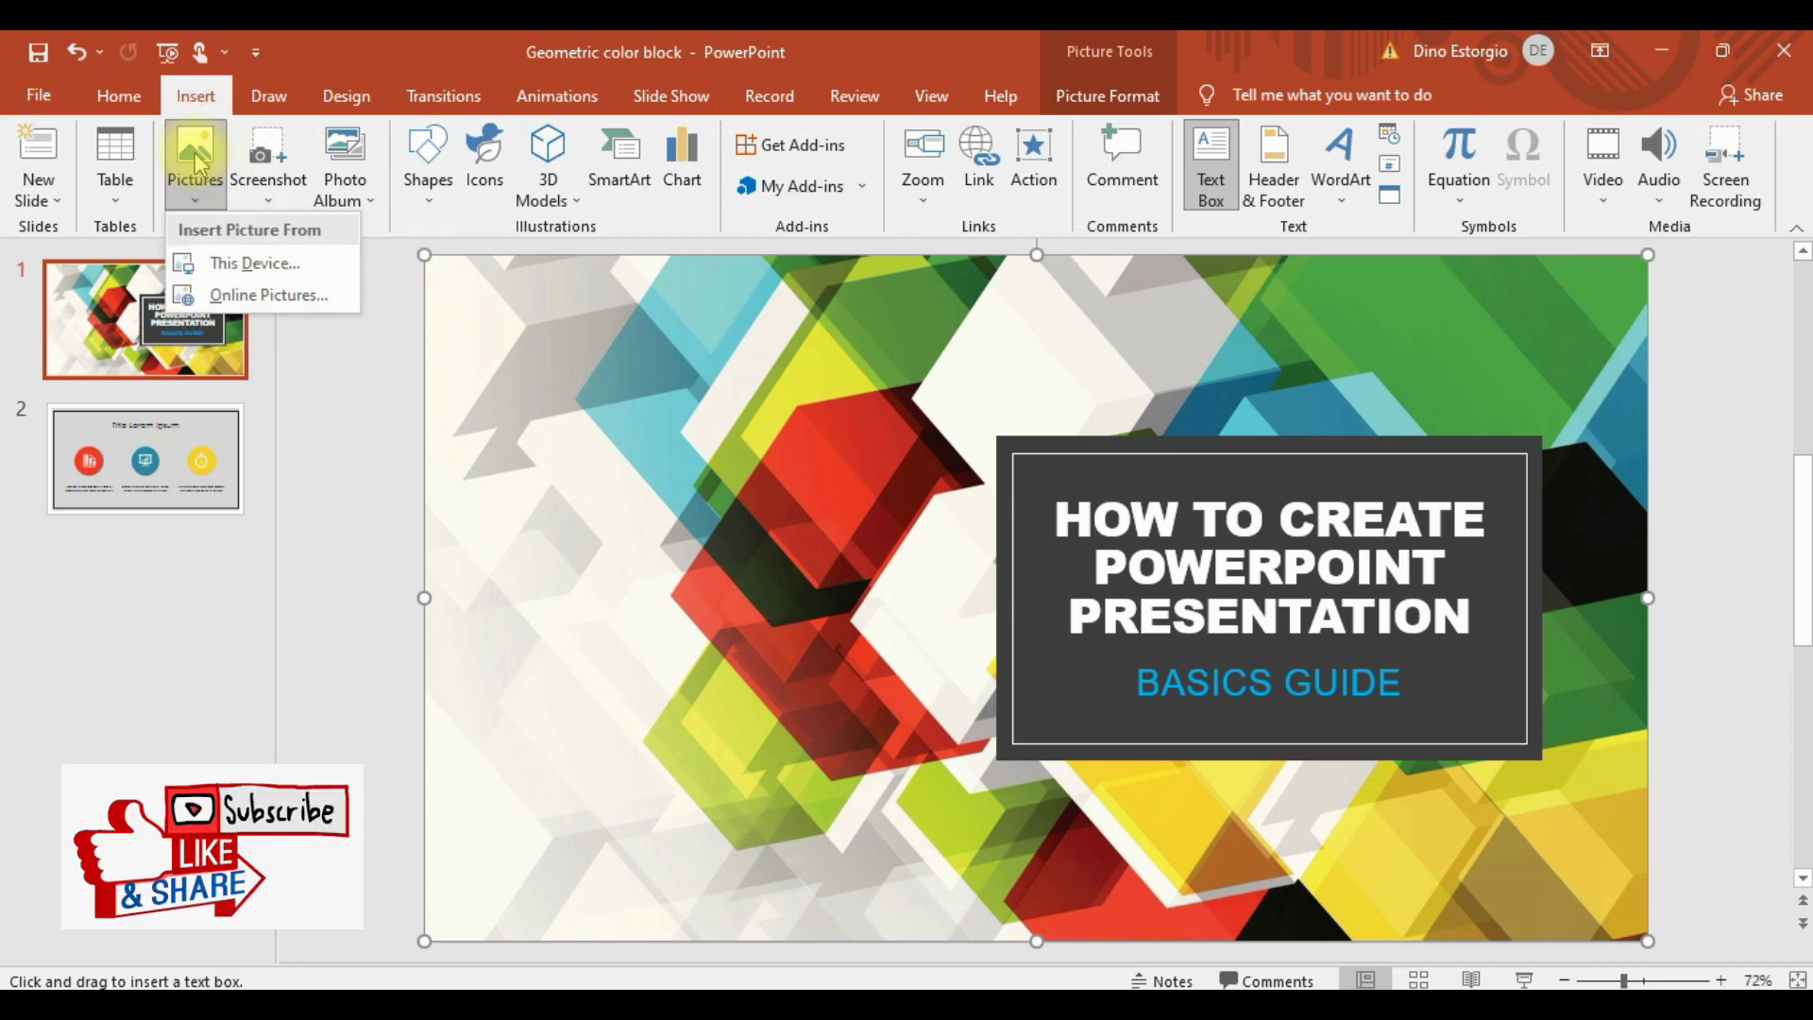
click(289, 271)
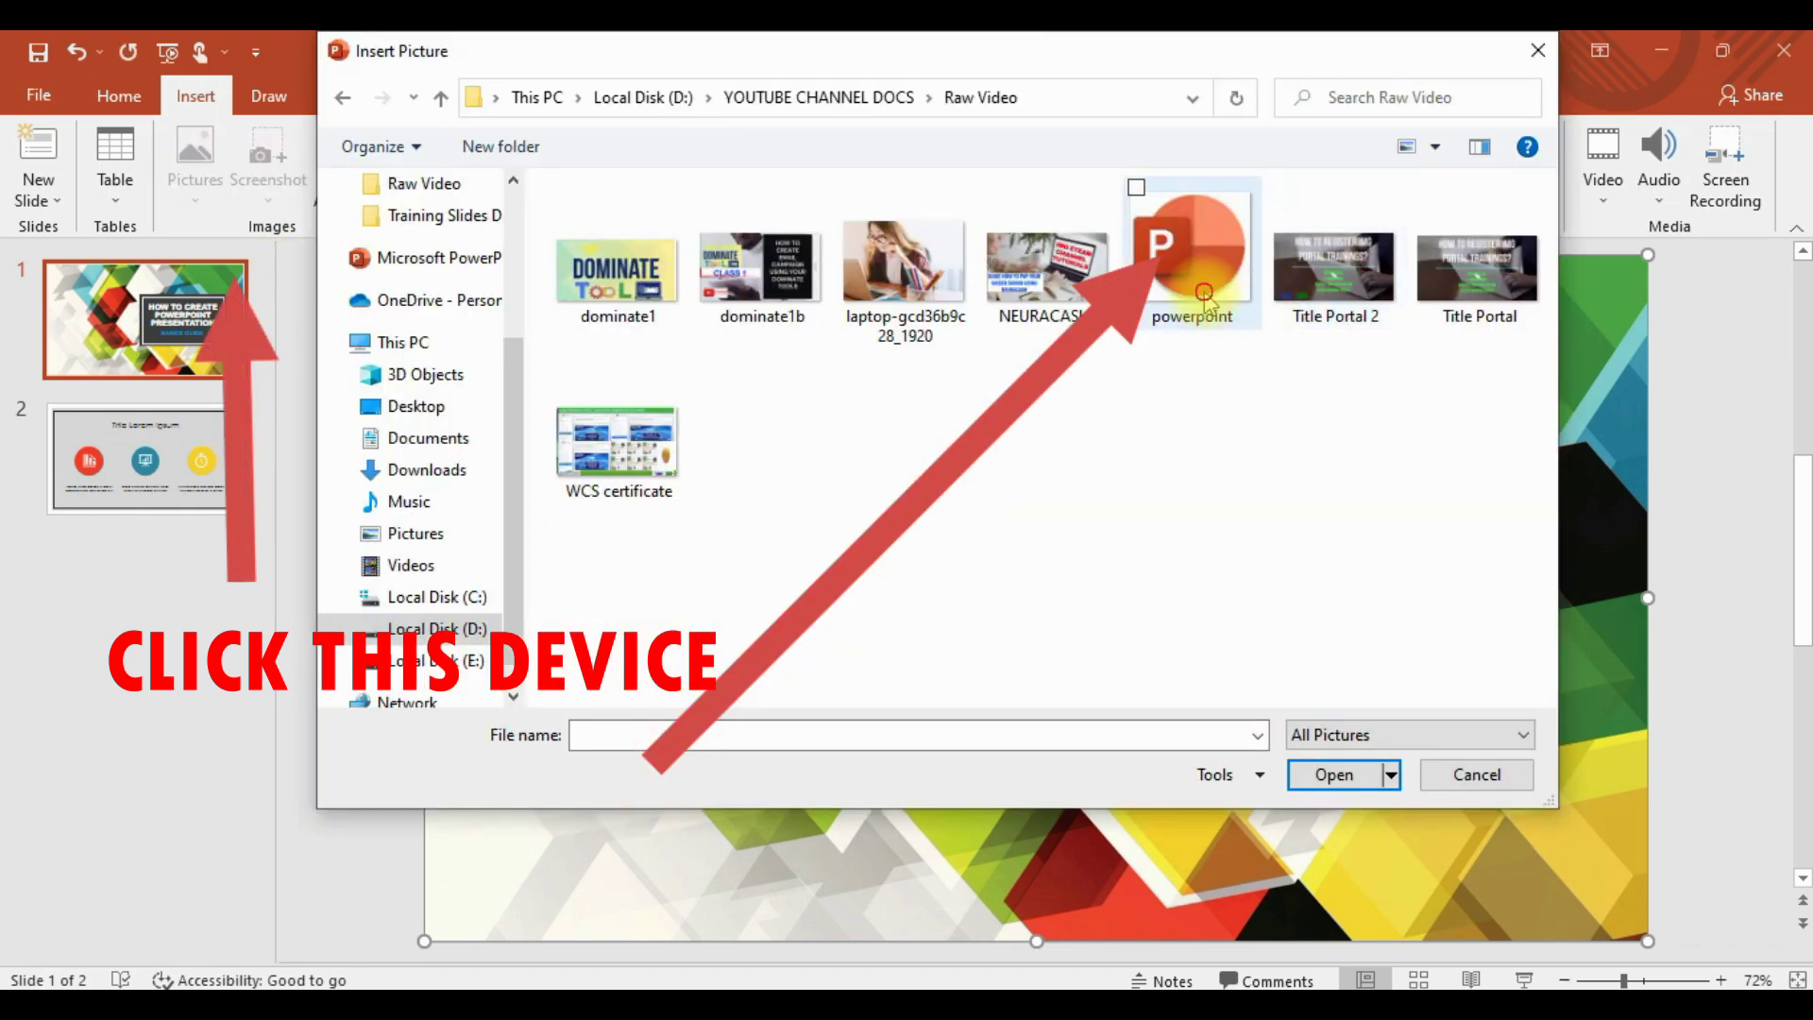
click(1204, 292)
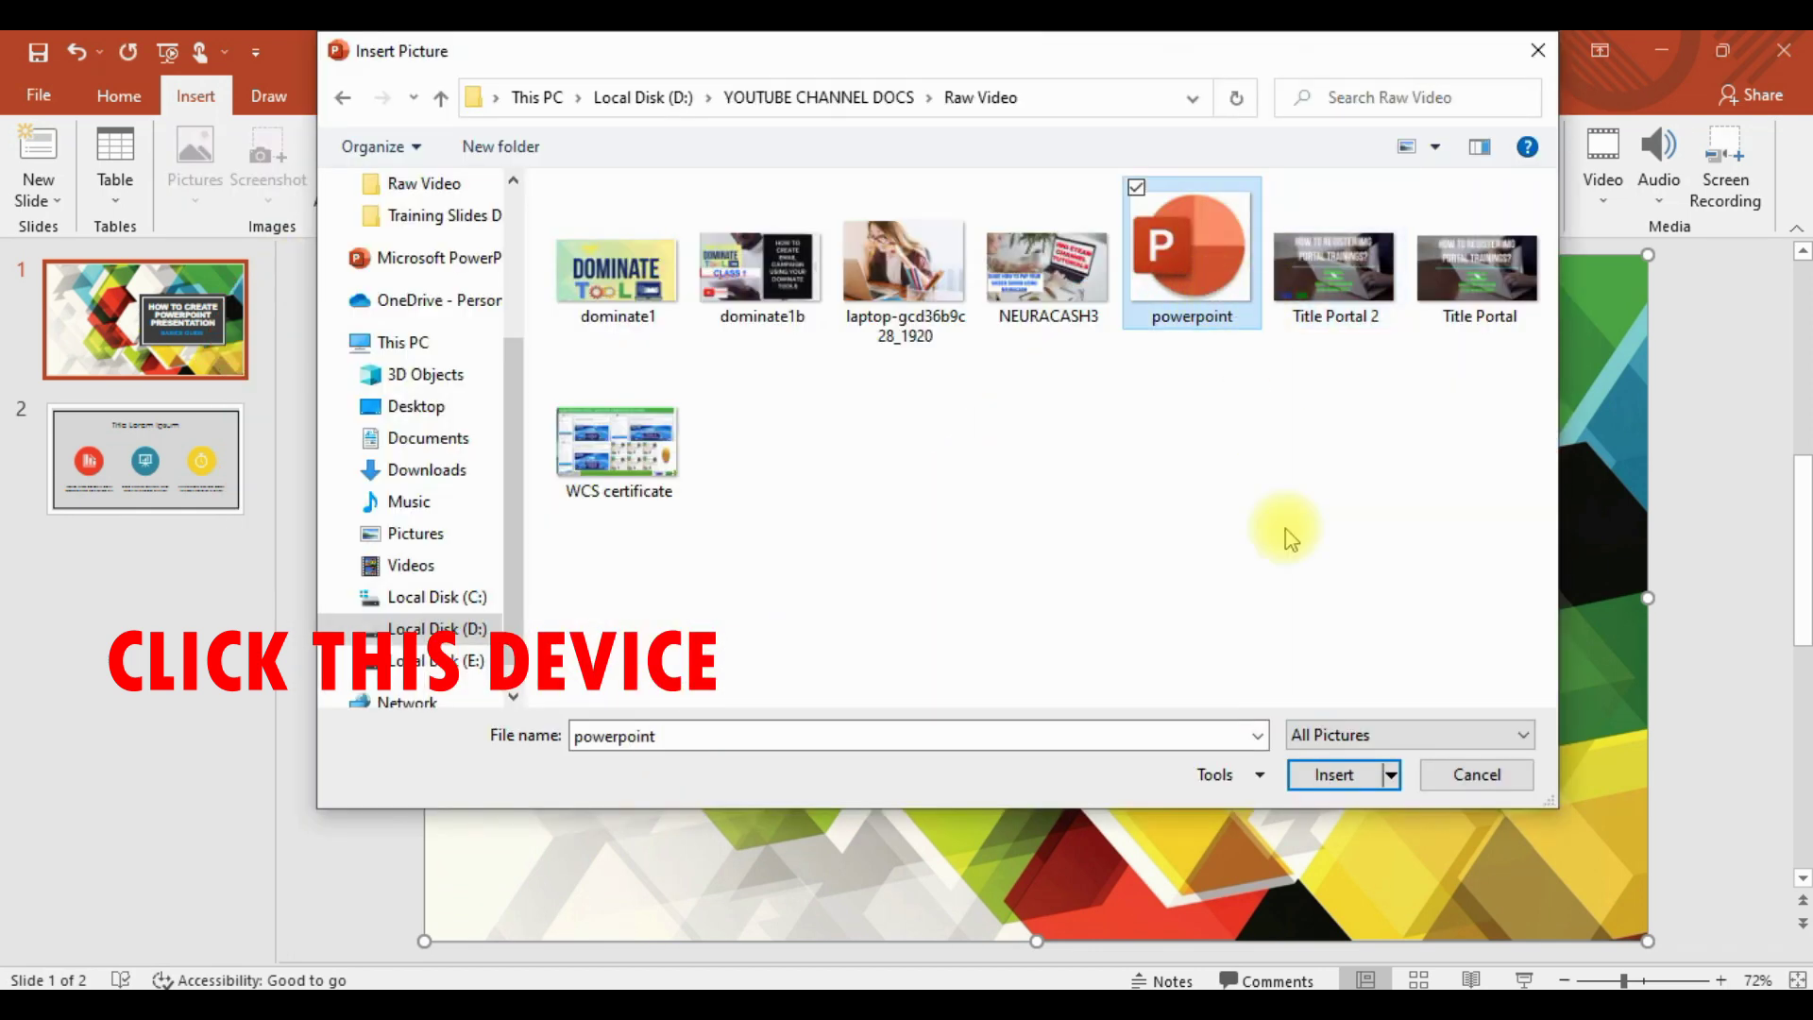
click(1325, 776)
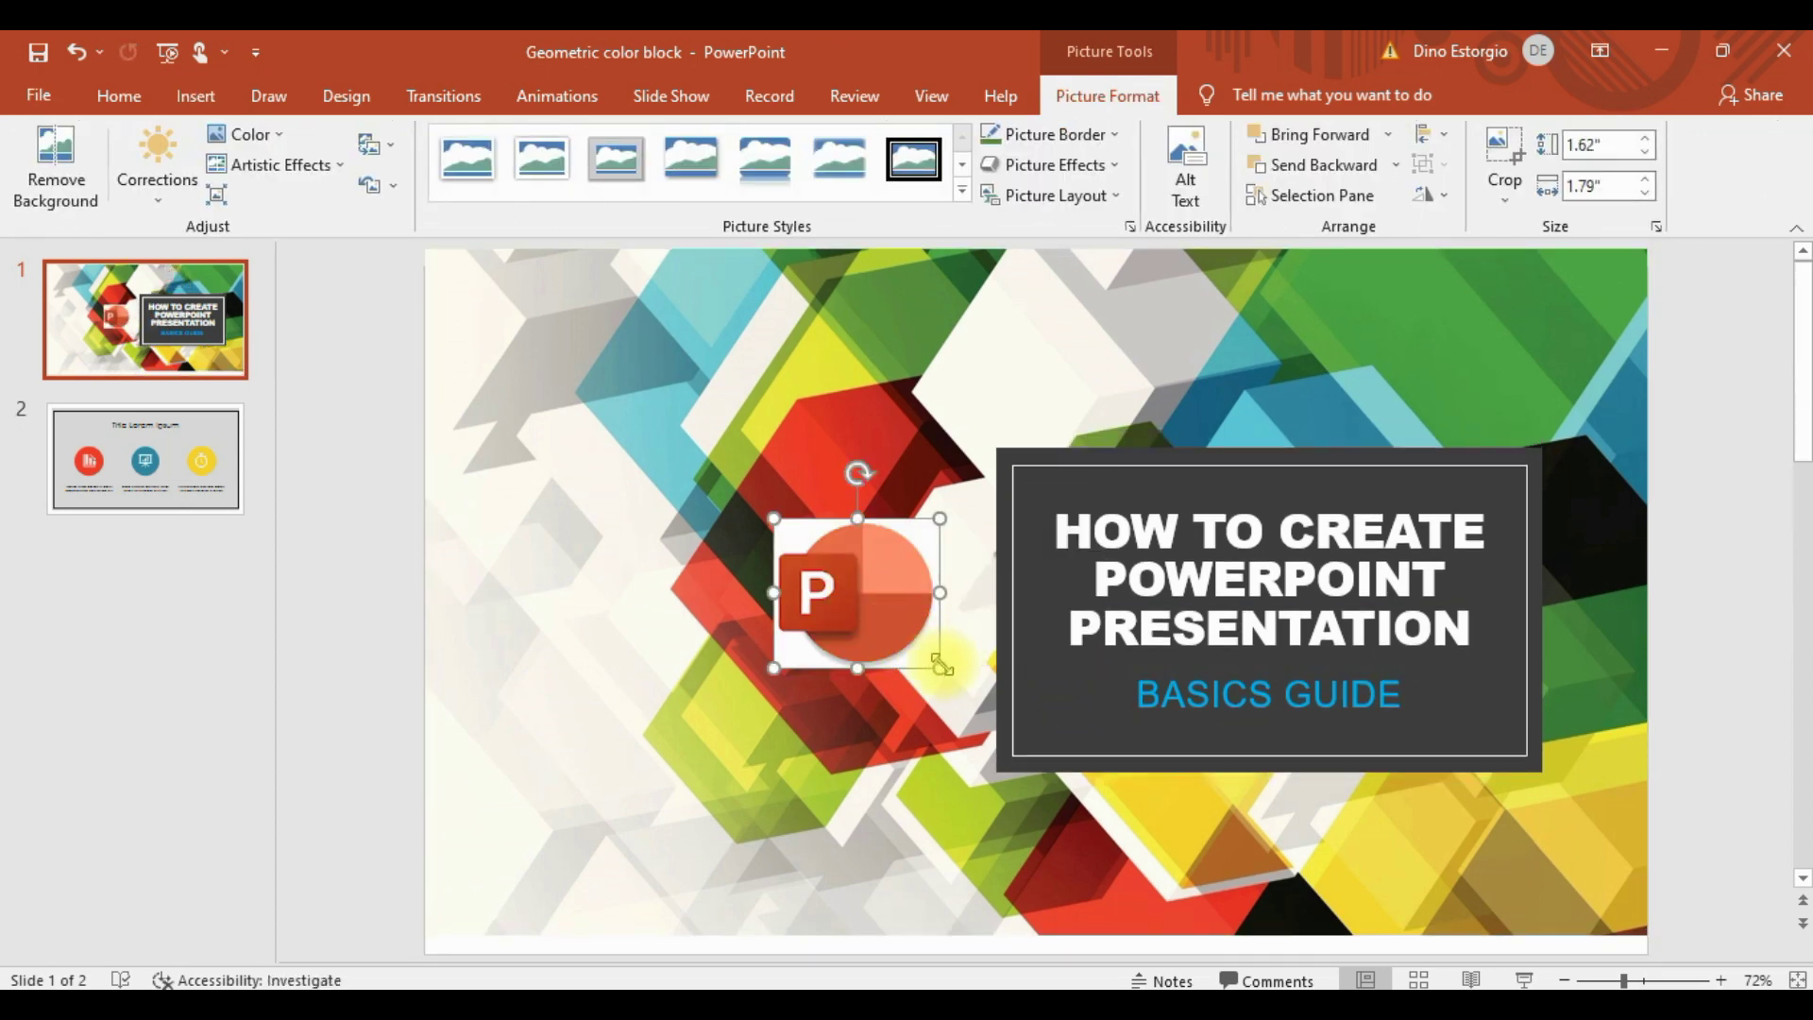
Step: Enlarge the PowerPoint logo and place it just left of the dark title box
mouse_move(942, 666)
mouse_down()
mouse_move(980, 701)
mouse_move(885, 623)
mouse_up()
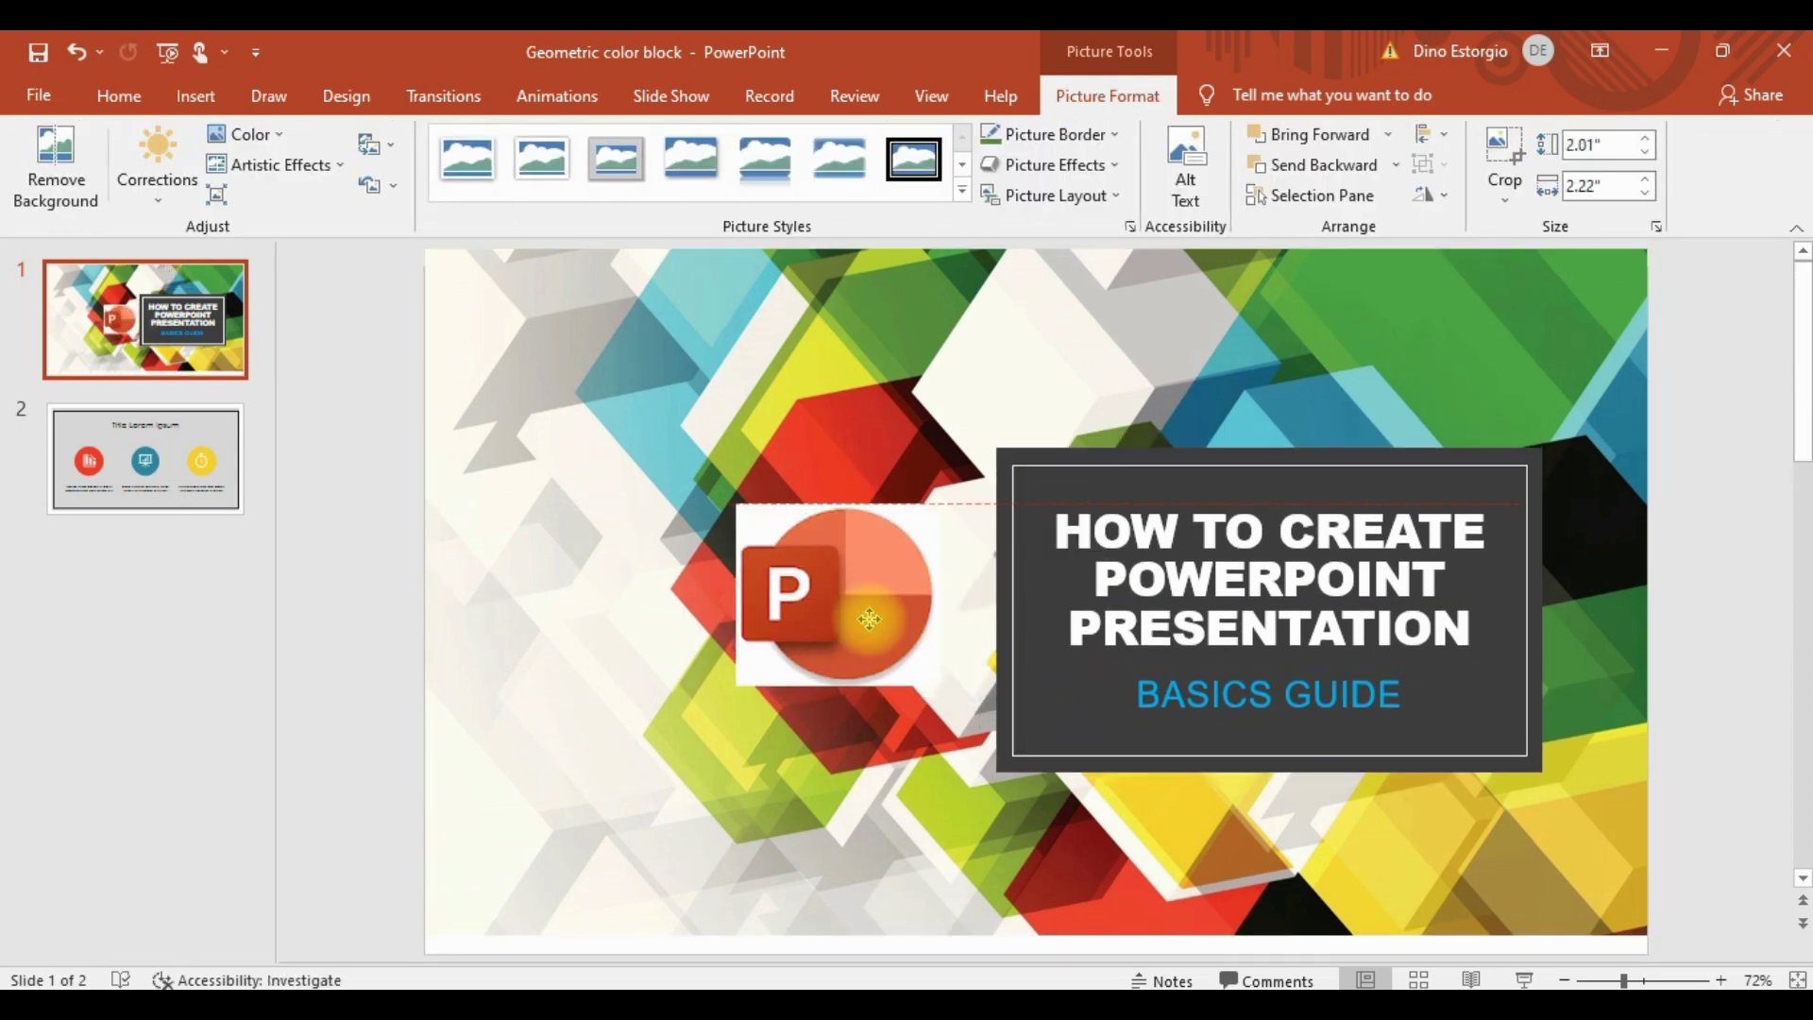
click(895, 736)
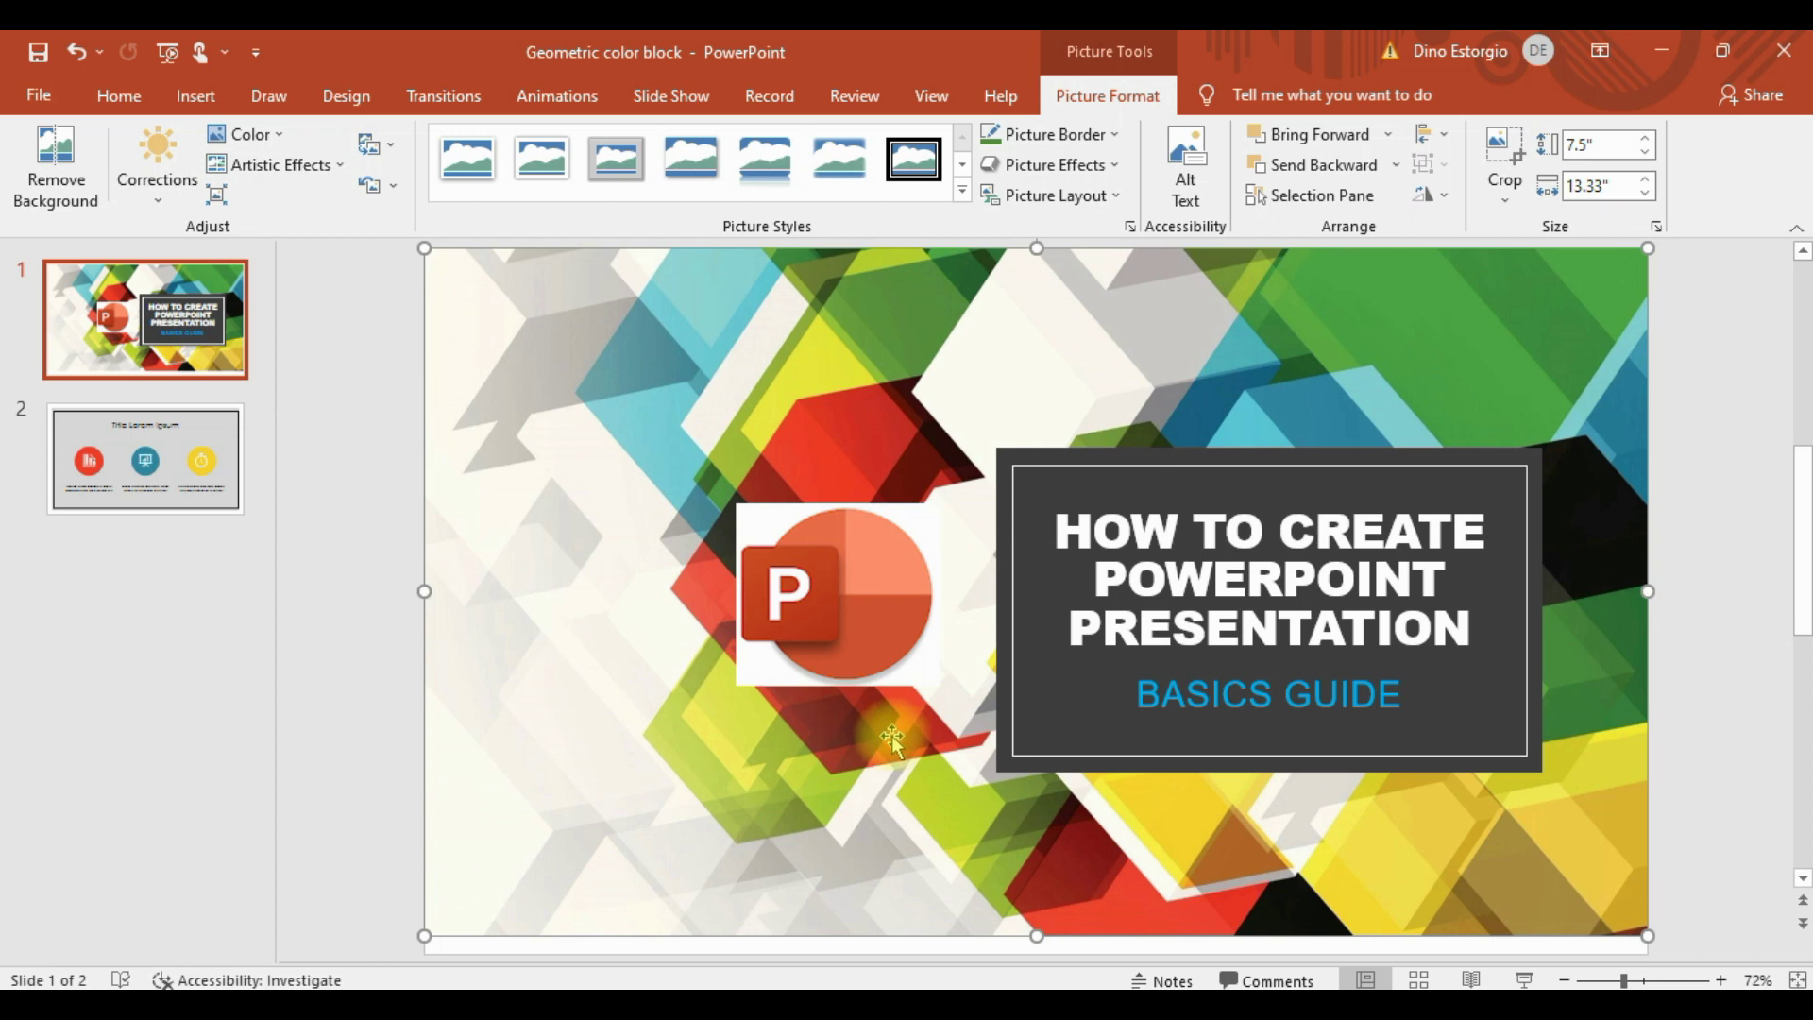
click(857, 625)
mouse_move(941, 686)
mouse_down()
mouse_move(987, 758)
mouse_move(992, 722)
mouse_up()
drag(810, 619, 689, 566)
drag(826, 698, 979, 832)
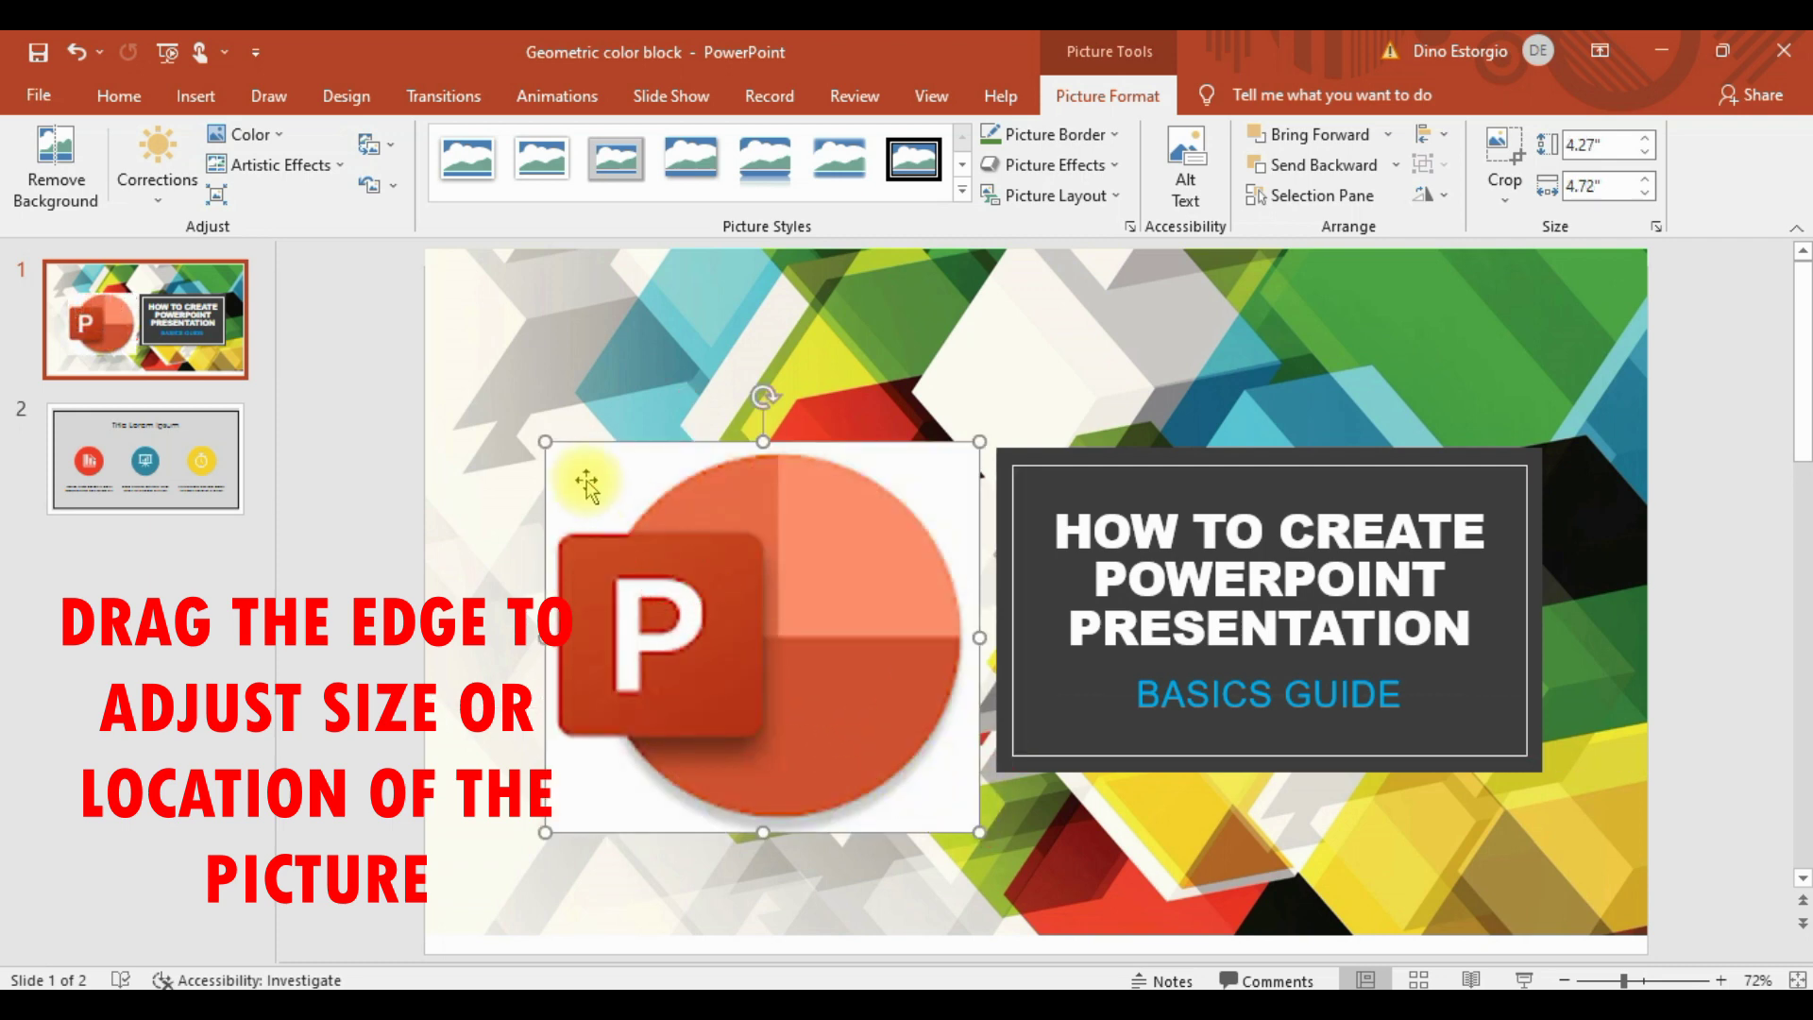
drag(545, 445, 600, 492)
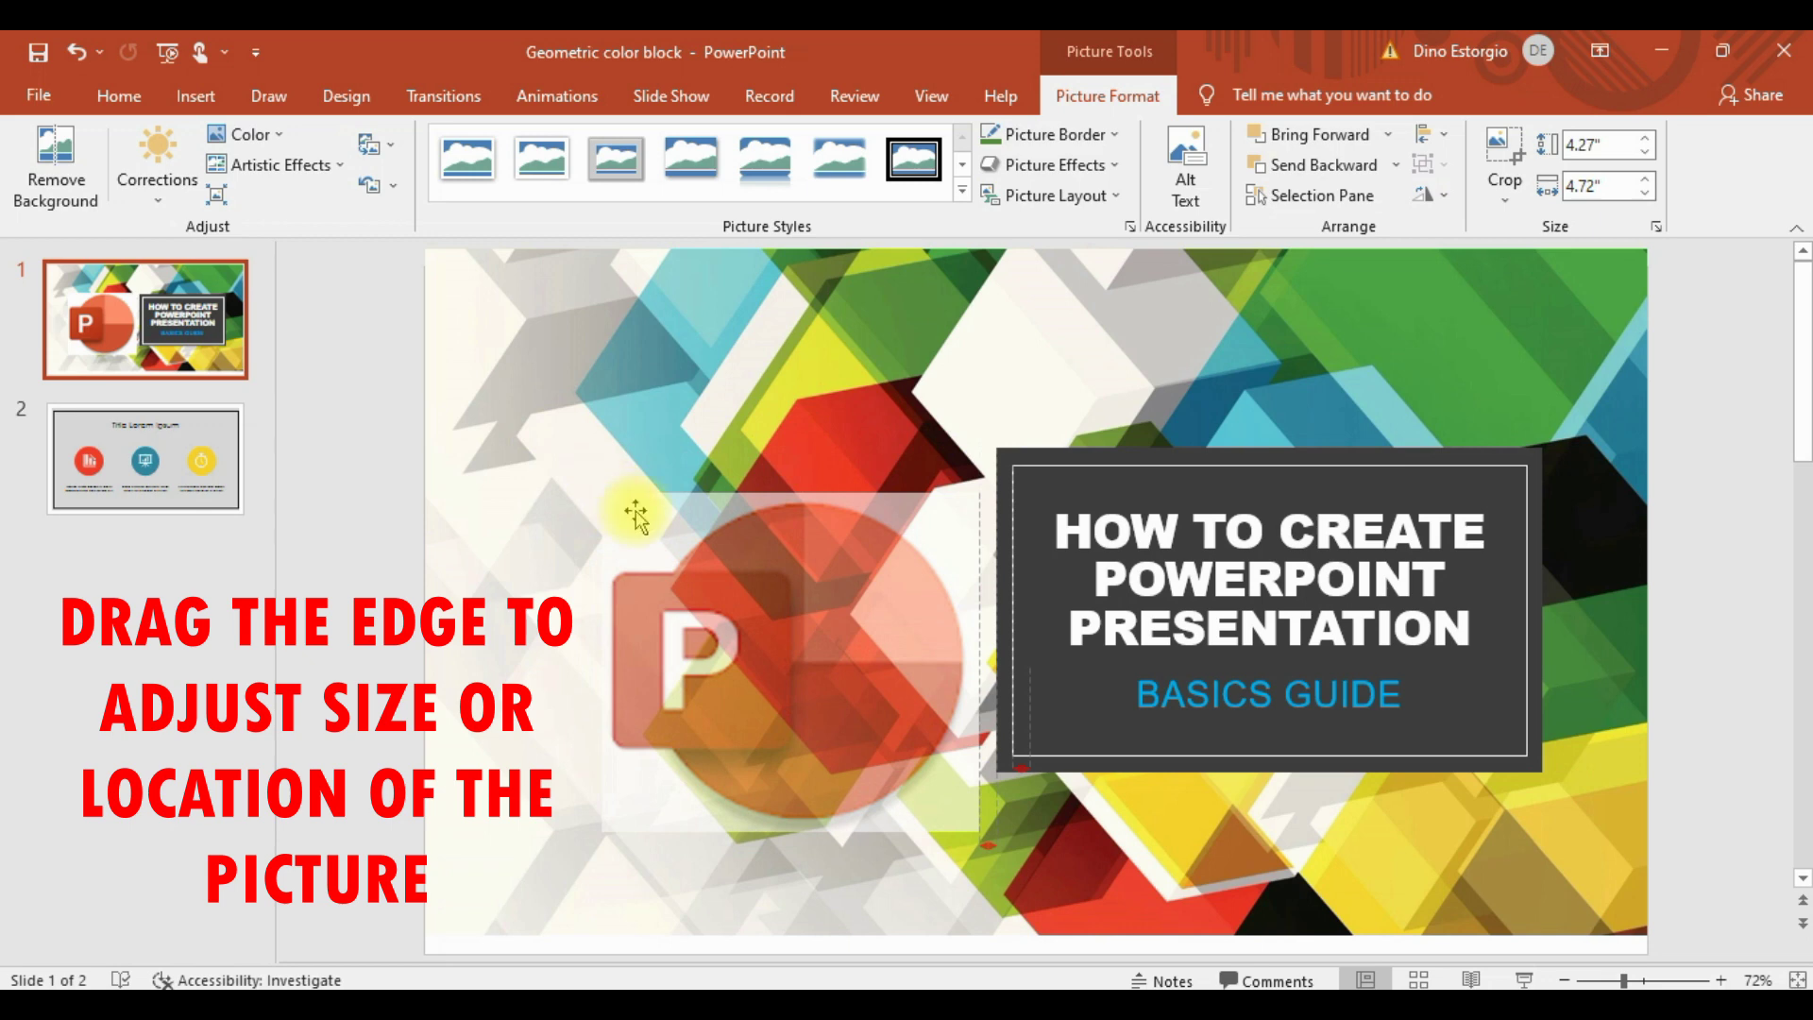
drag(994, 826, 679, 628)
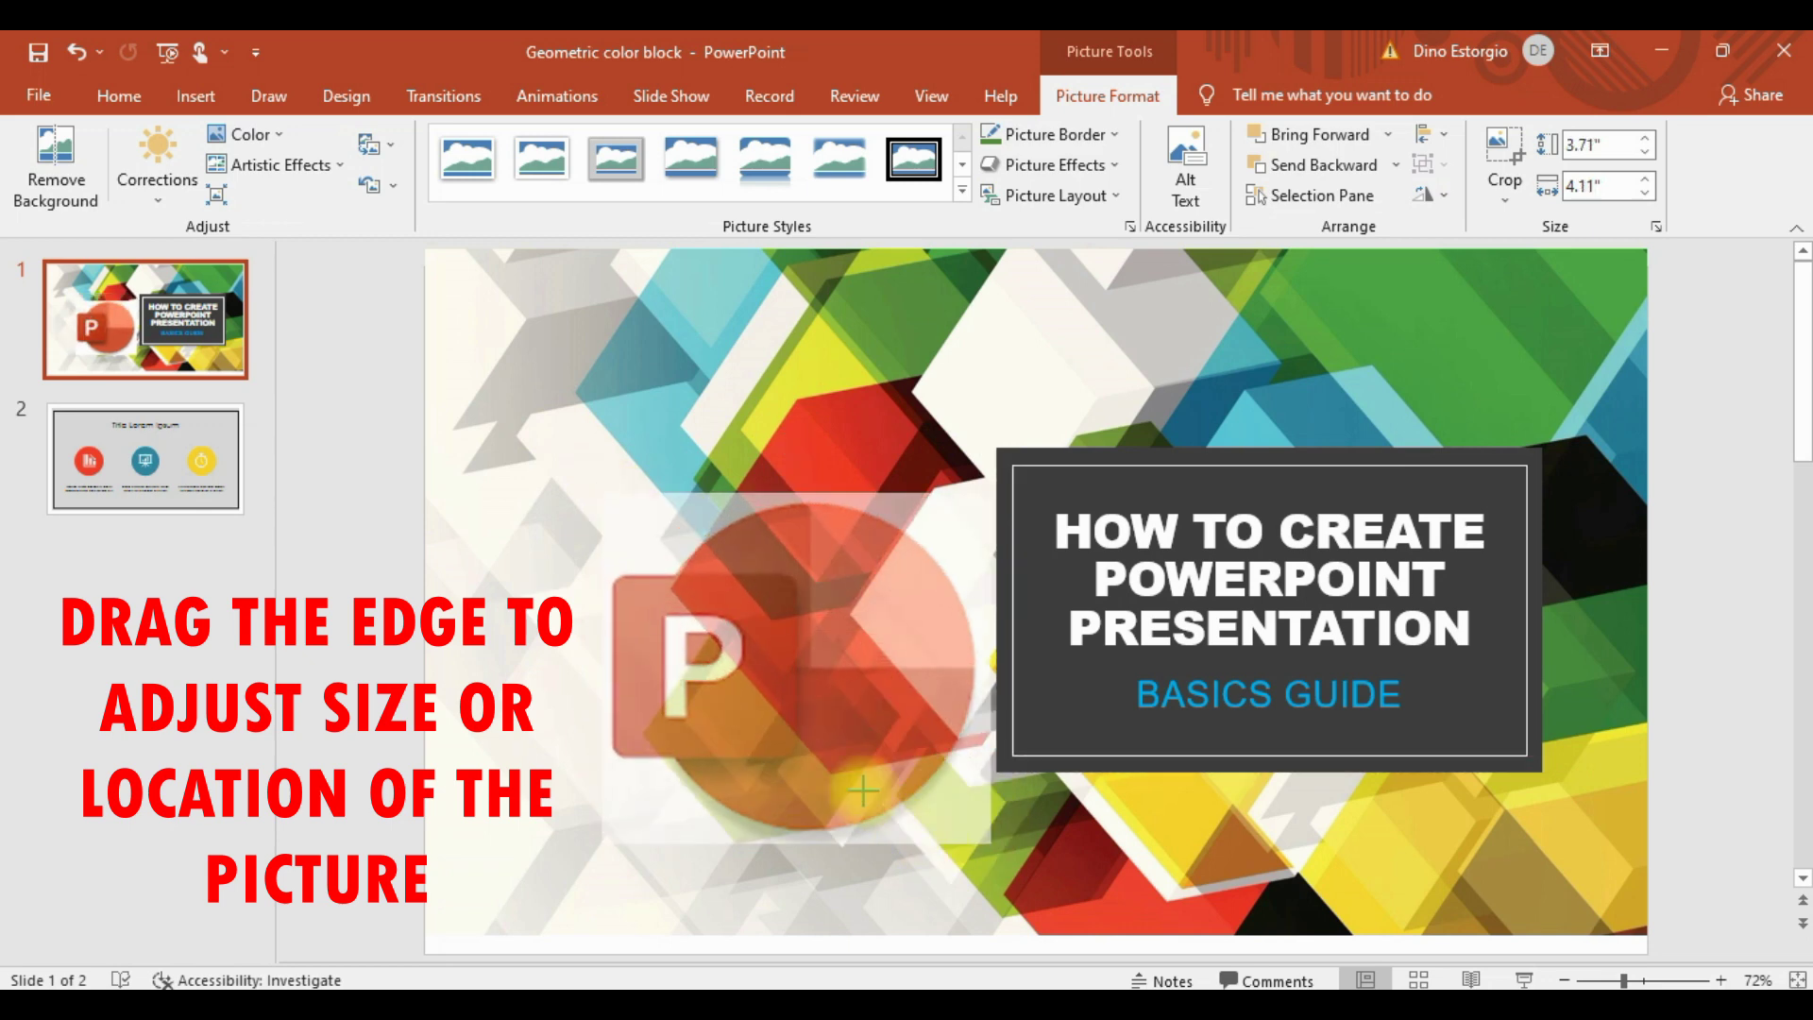
drag(679, 628, 976, 811)
drag(851, 701, 865, 647)
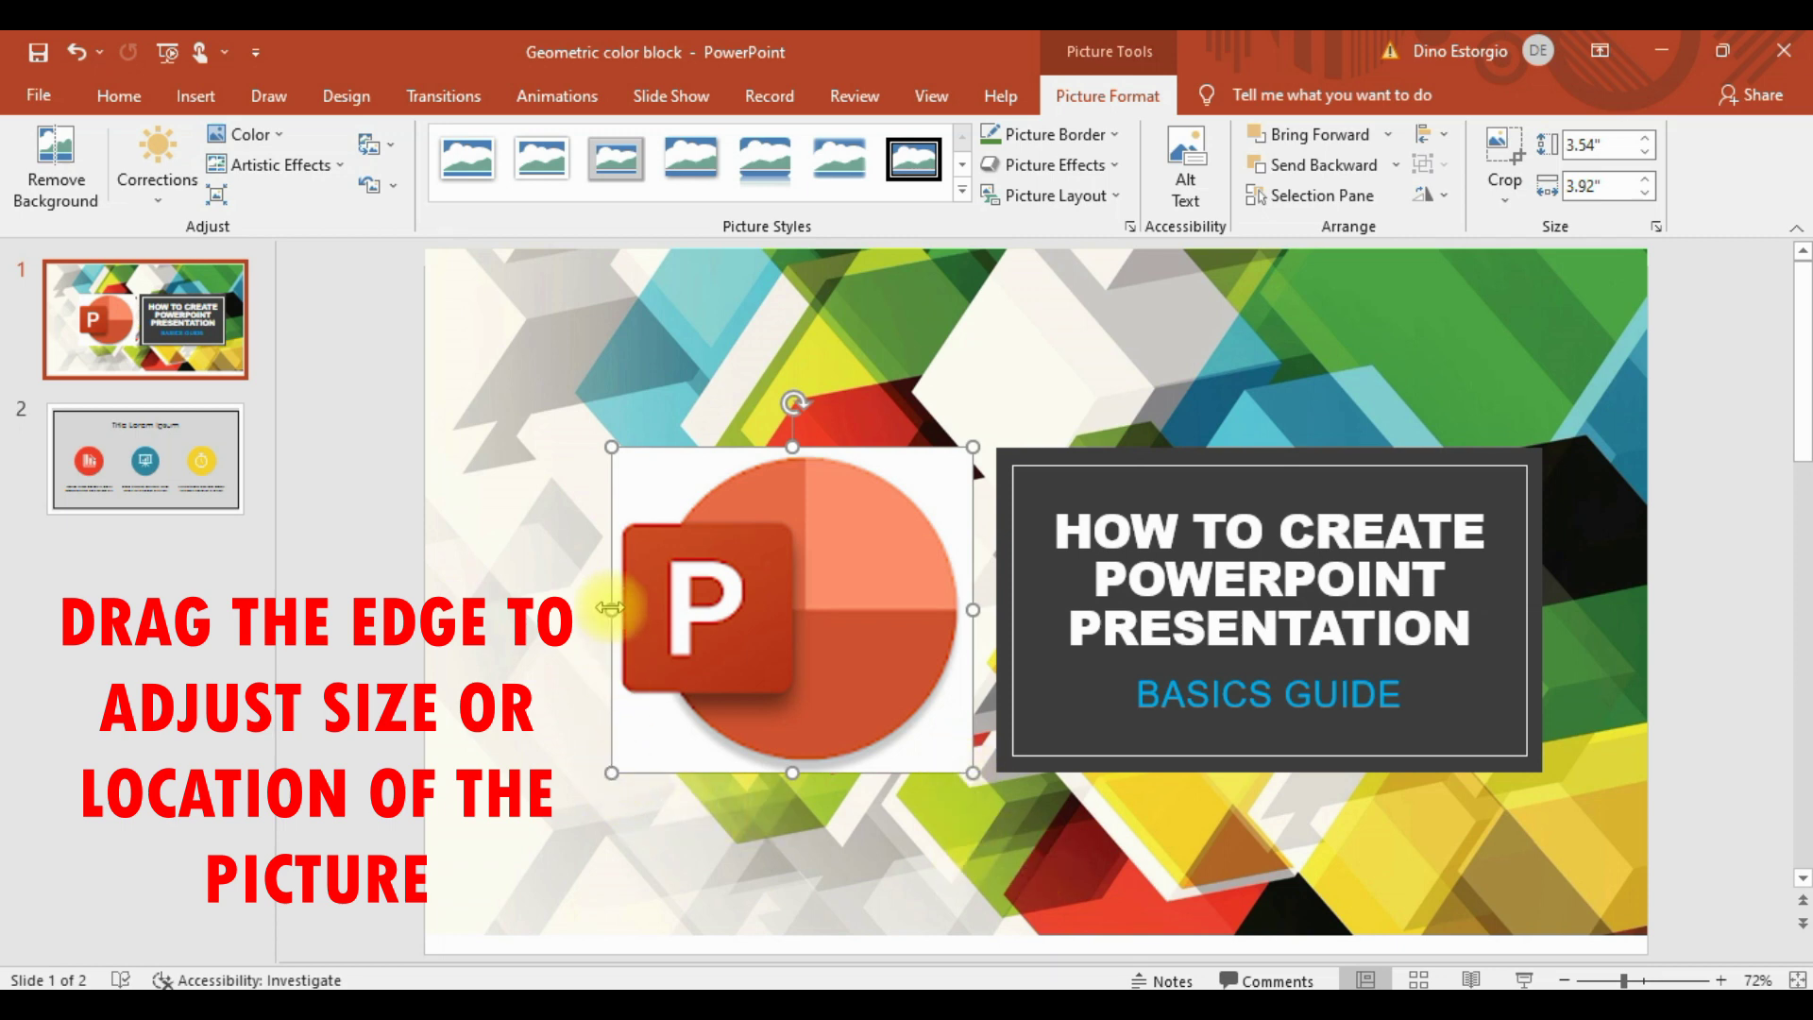
click(796, 906)
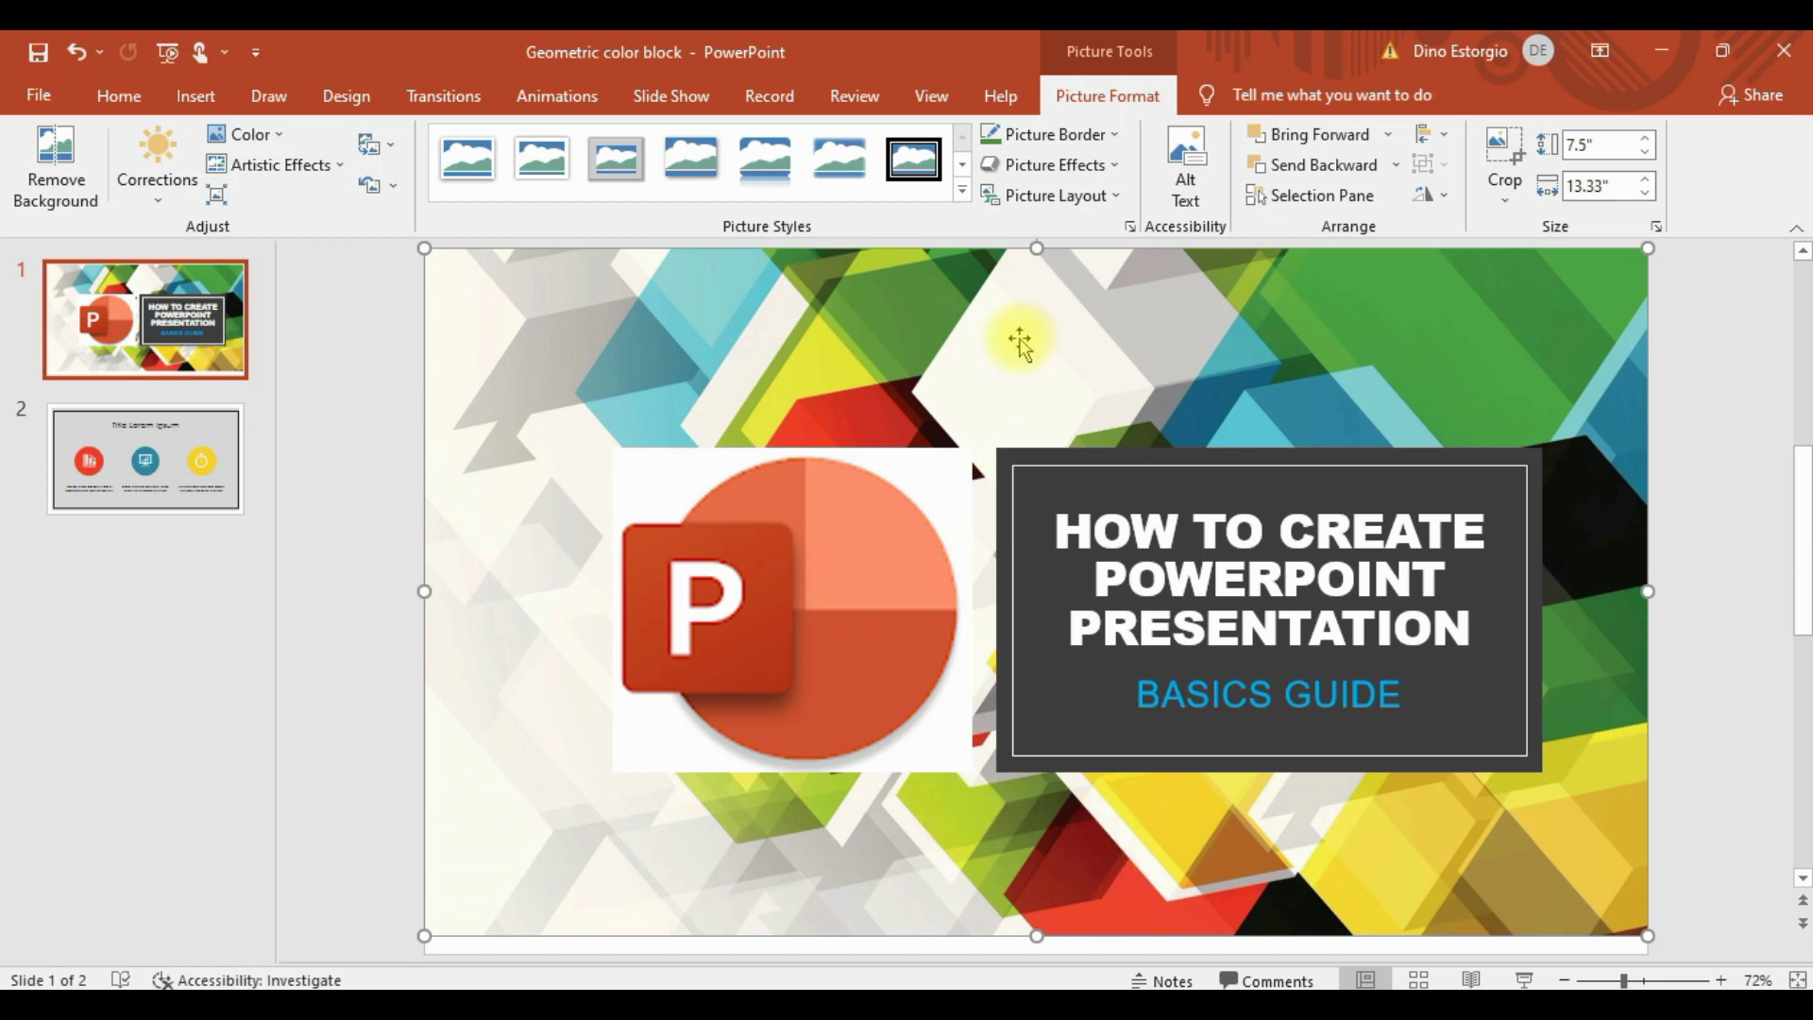
Step: Insert the ETEAM_-_logo-removebg-preview picture from this device onto the slide
click(195, 96)
click(197, 152)
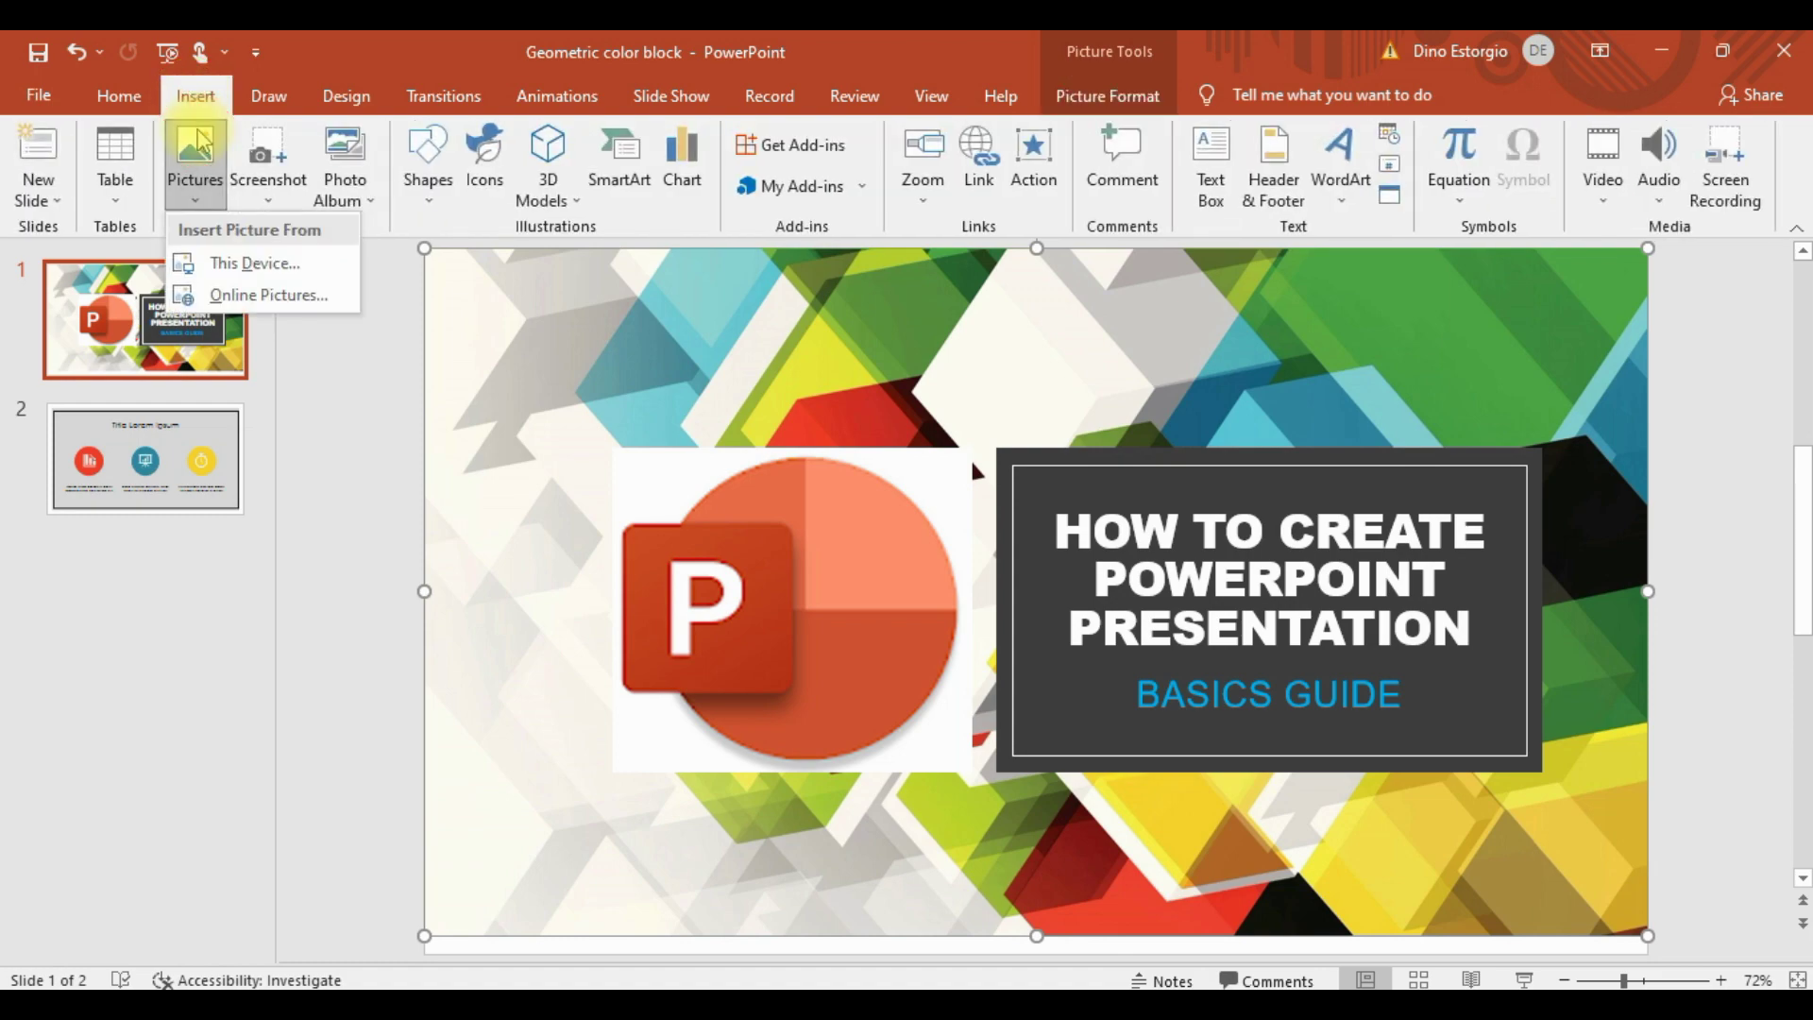
click(260, 268)
scroll(1266, 548, down, 5)
scroll(1266, 548, down, 5)
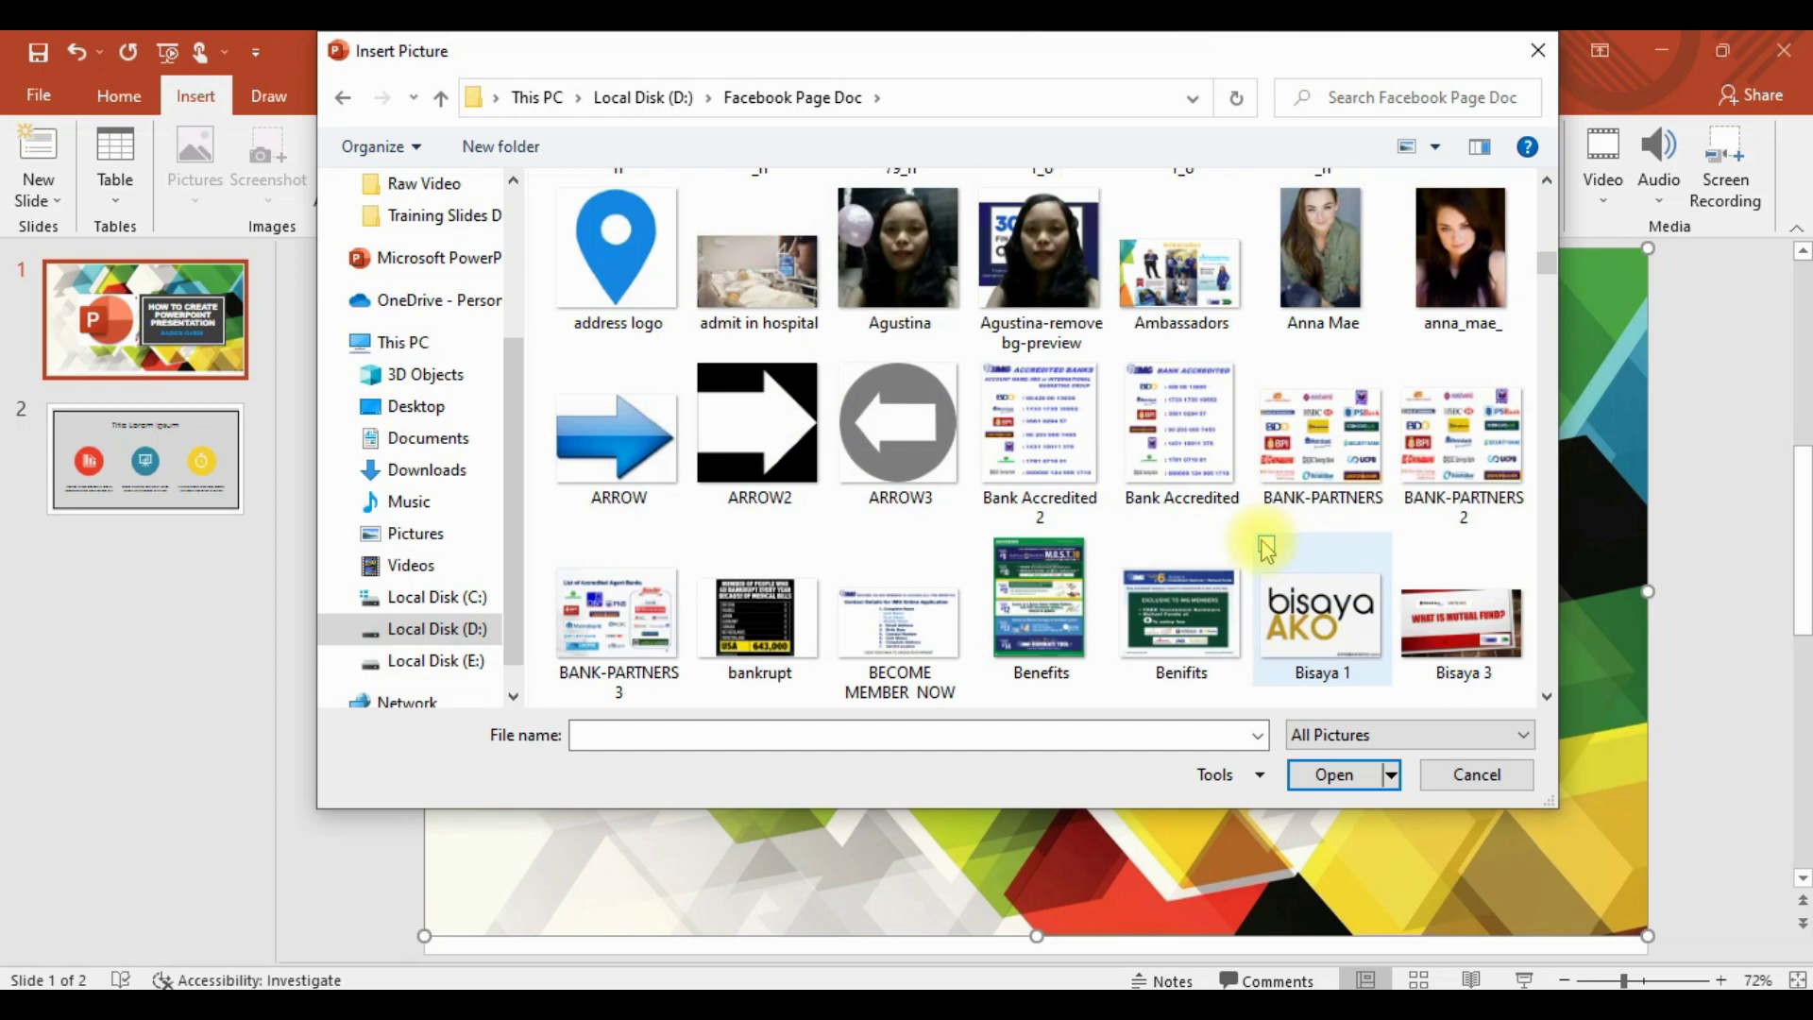
scroll(1266, 548, down, 5)
scroll(1266, 547, down, 5)
scroll(1266, 547, down, 5)
scroll(1266, 548, down, 5)
scroll(1263, 548, down, 3)
scroll(1264, 548, down, 3)
scroll(1263, 557, down, 5)
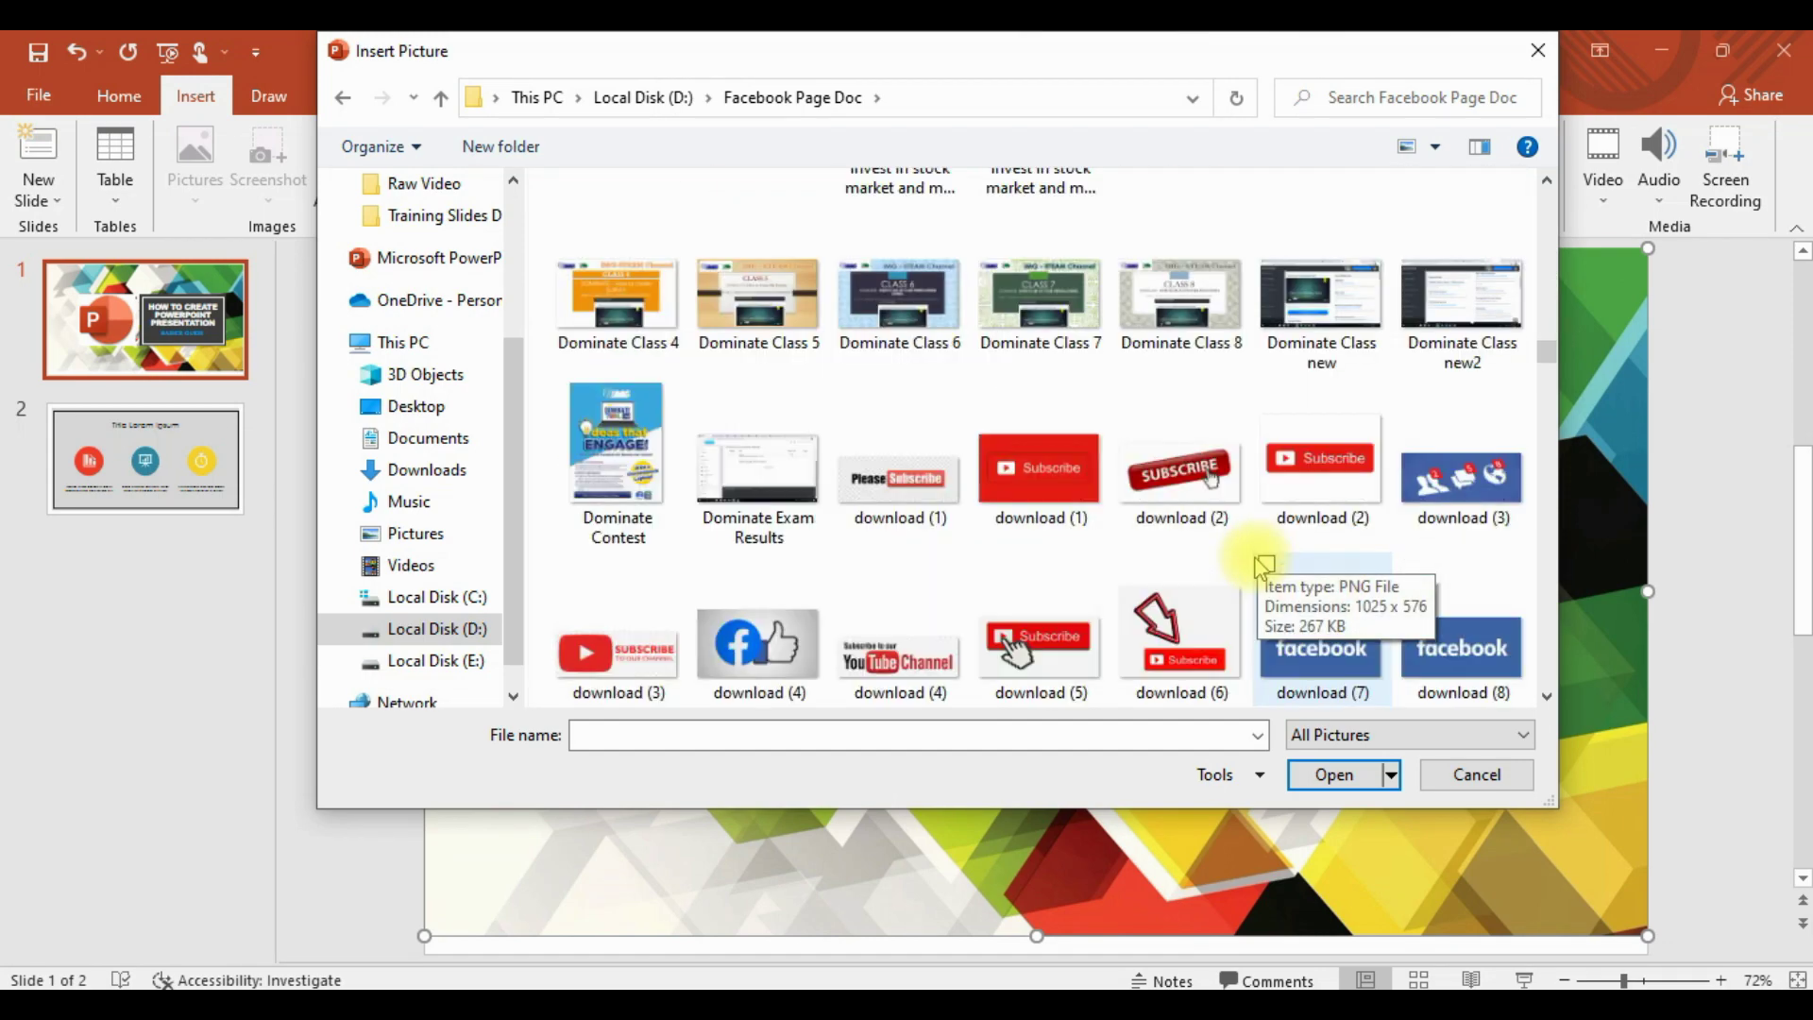
scroll(1263, 566, down, 3)
scroll(1264, 567, down, 4)
scroll(1263, 567, down, 3)
scroll(1262, 571, up, 3)
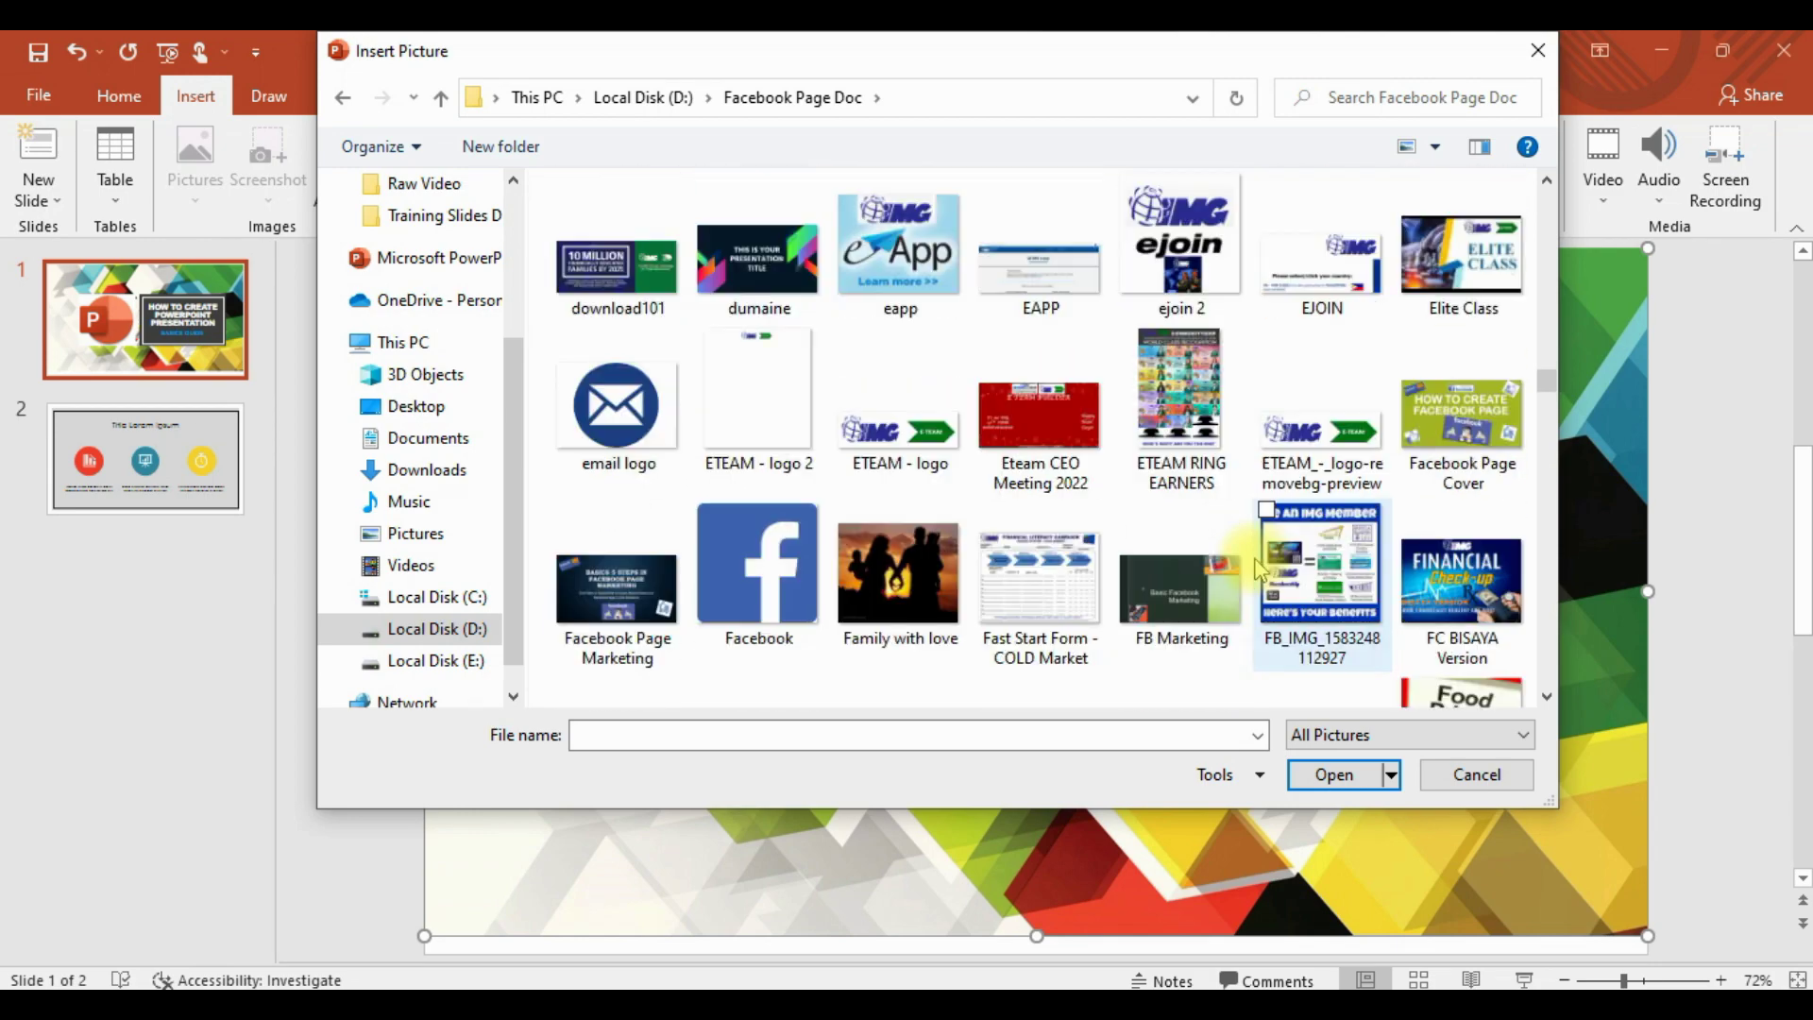
click(1317, 435)
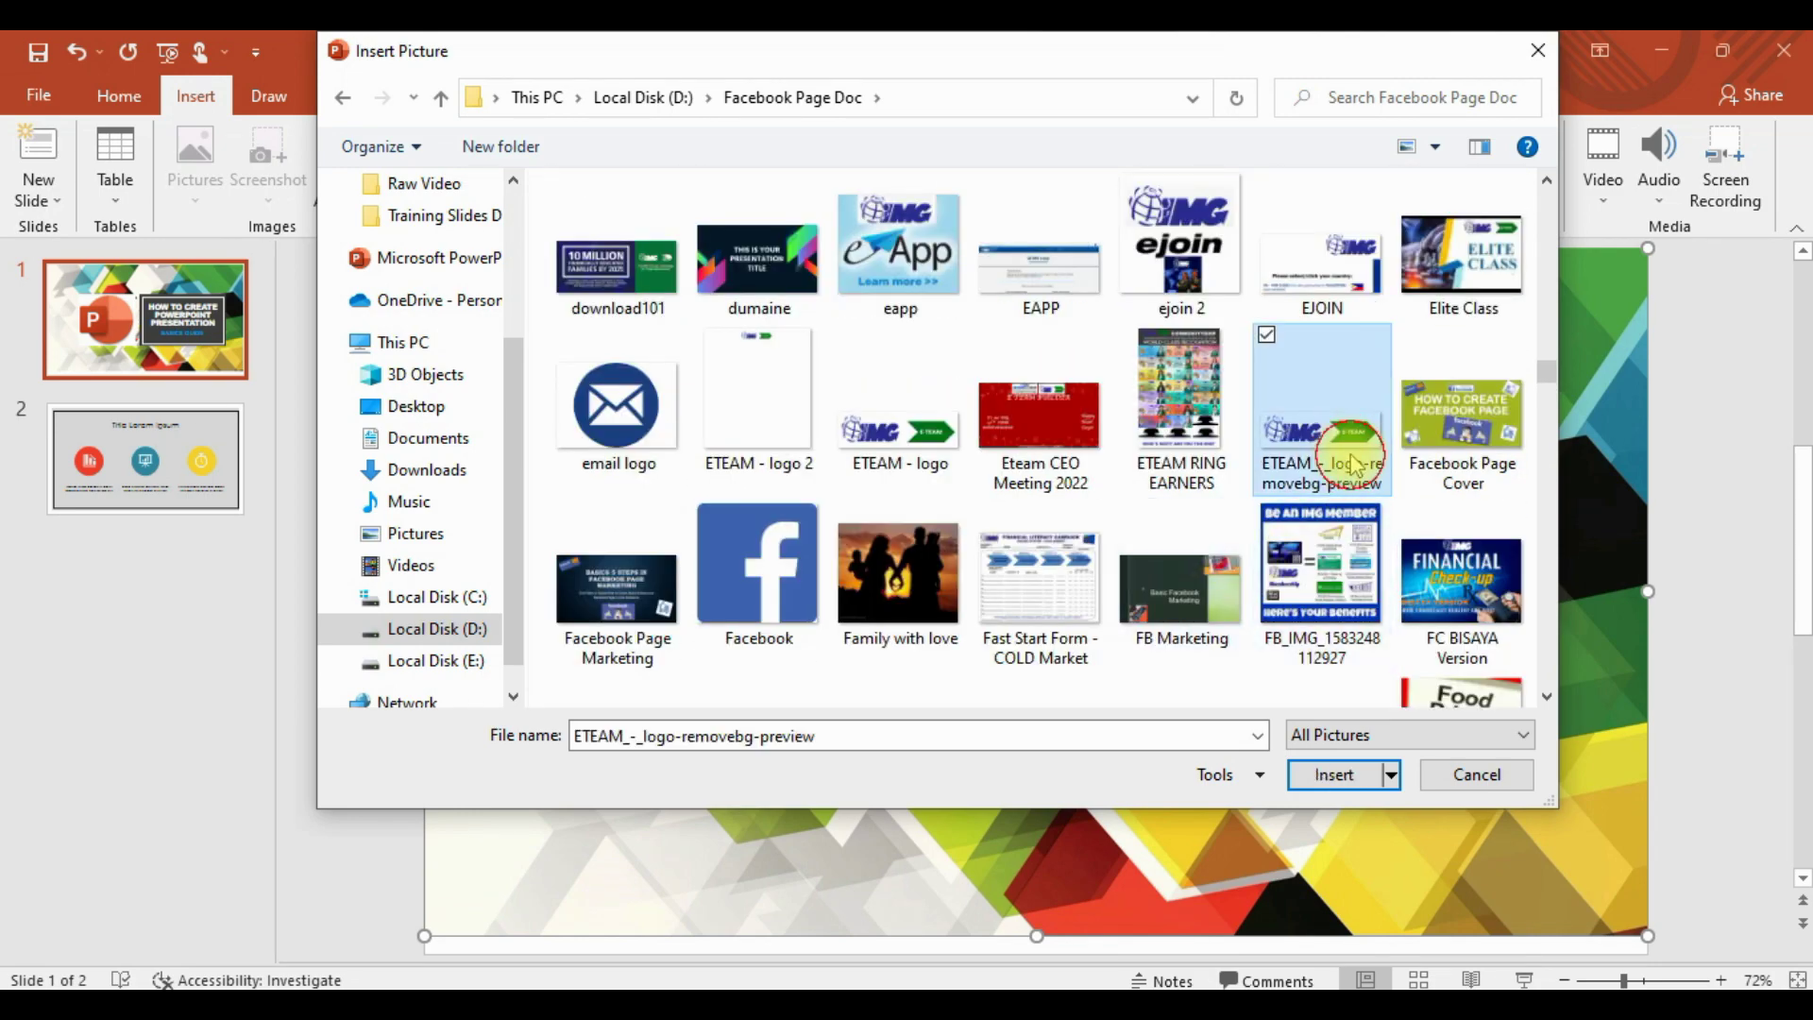
click(1355, 780)
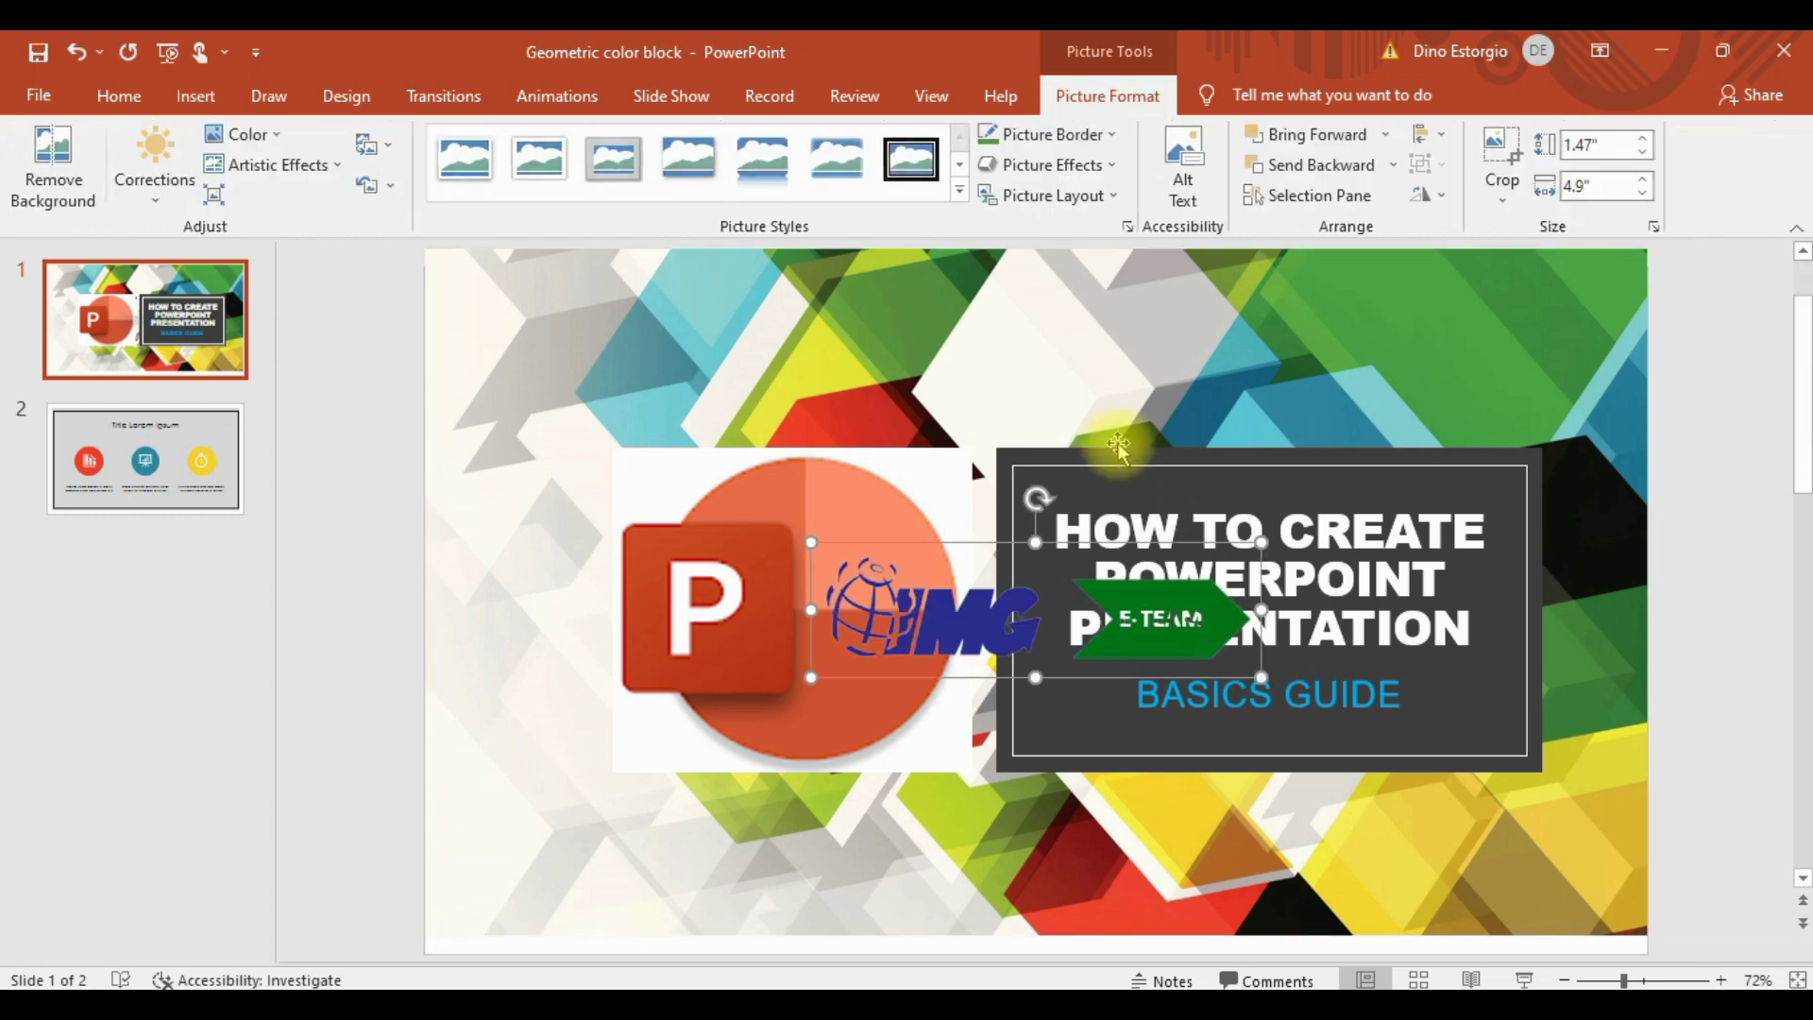
Step: Resize the IMG/E-TEAM logo small and fit it into the slide's bottom-left corner
drag(1083, 470, 698, 318)
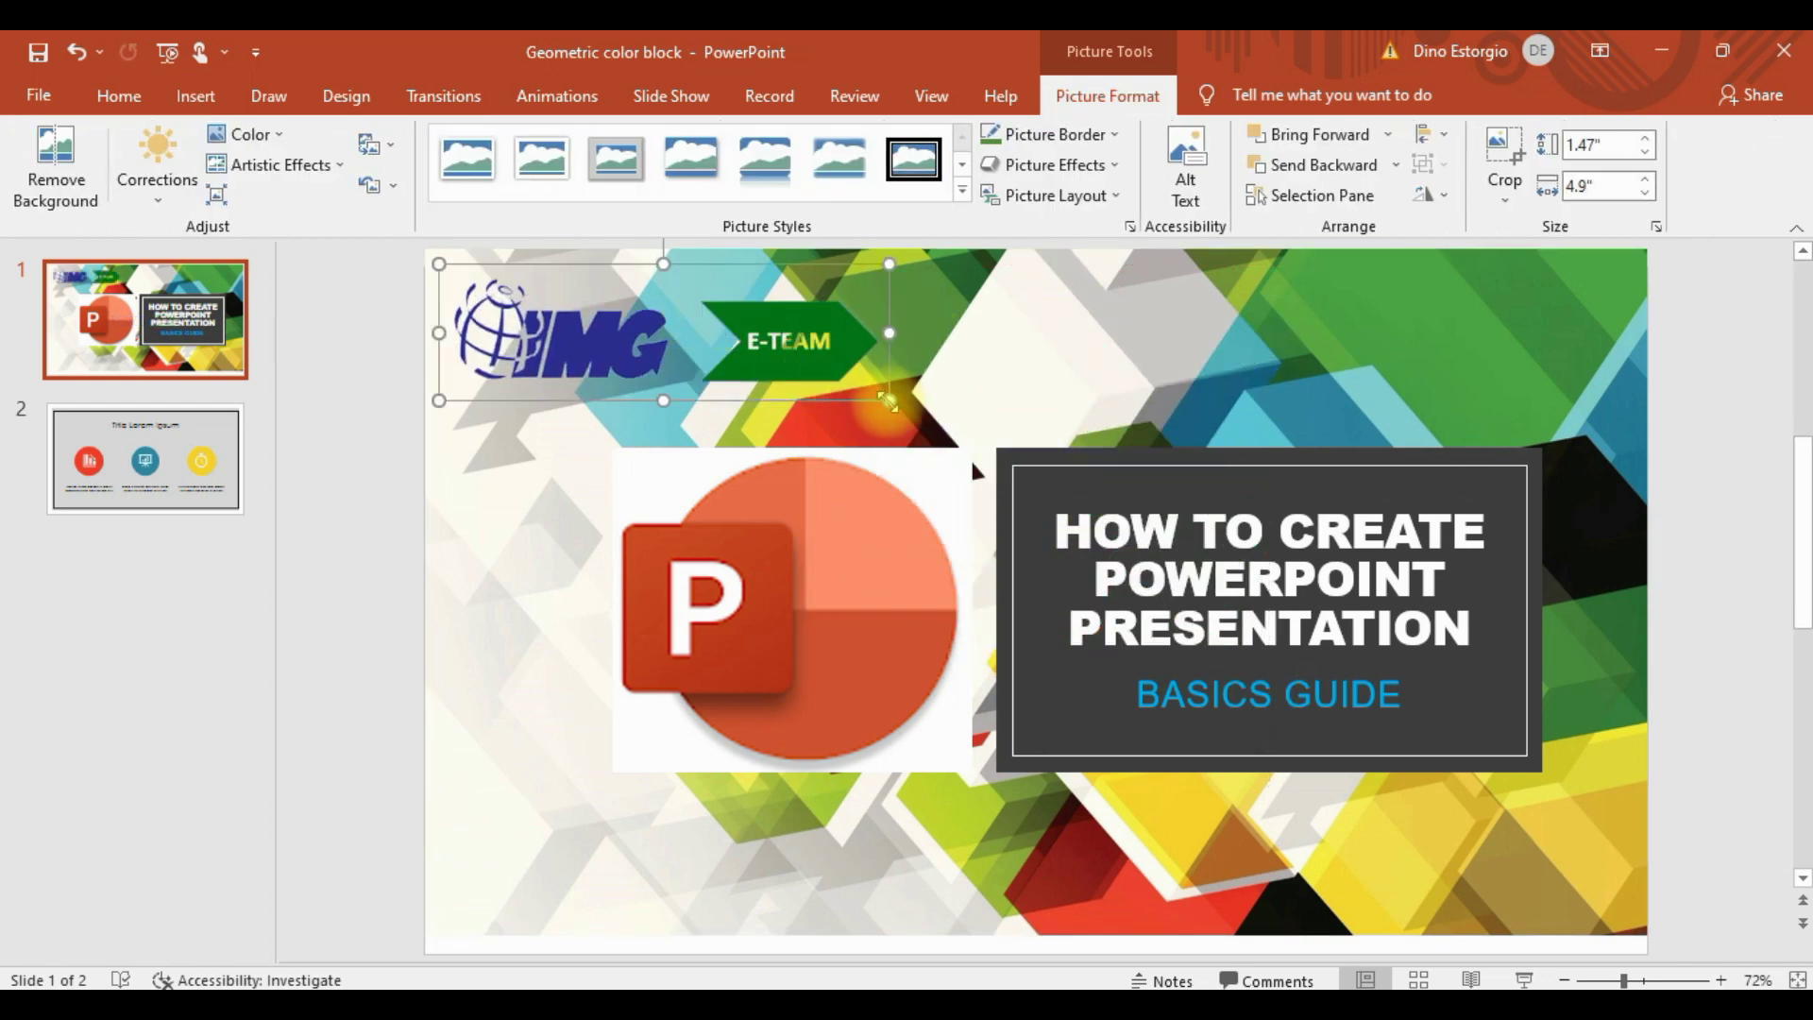
drag(889, 399, 973, 425)
drag(843, 373, 867, 884)
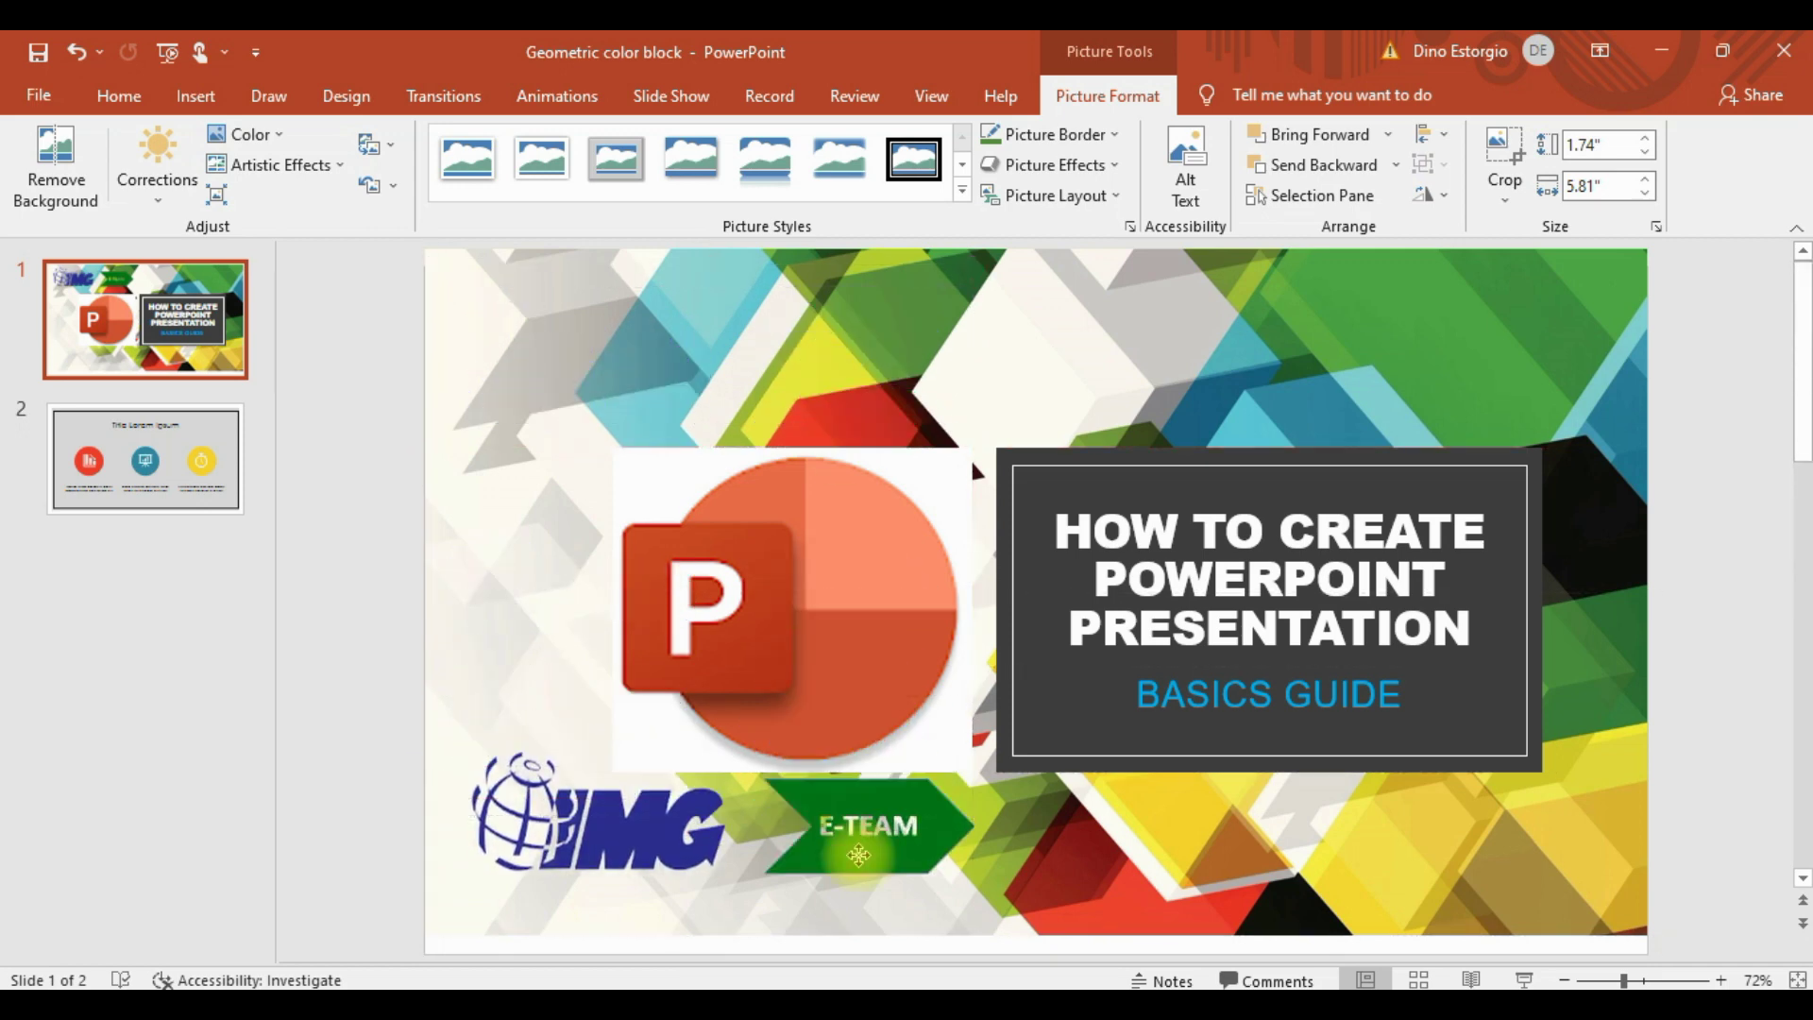
drag(997, 775, 887, 809)
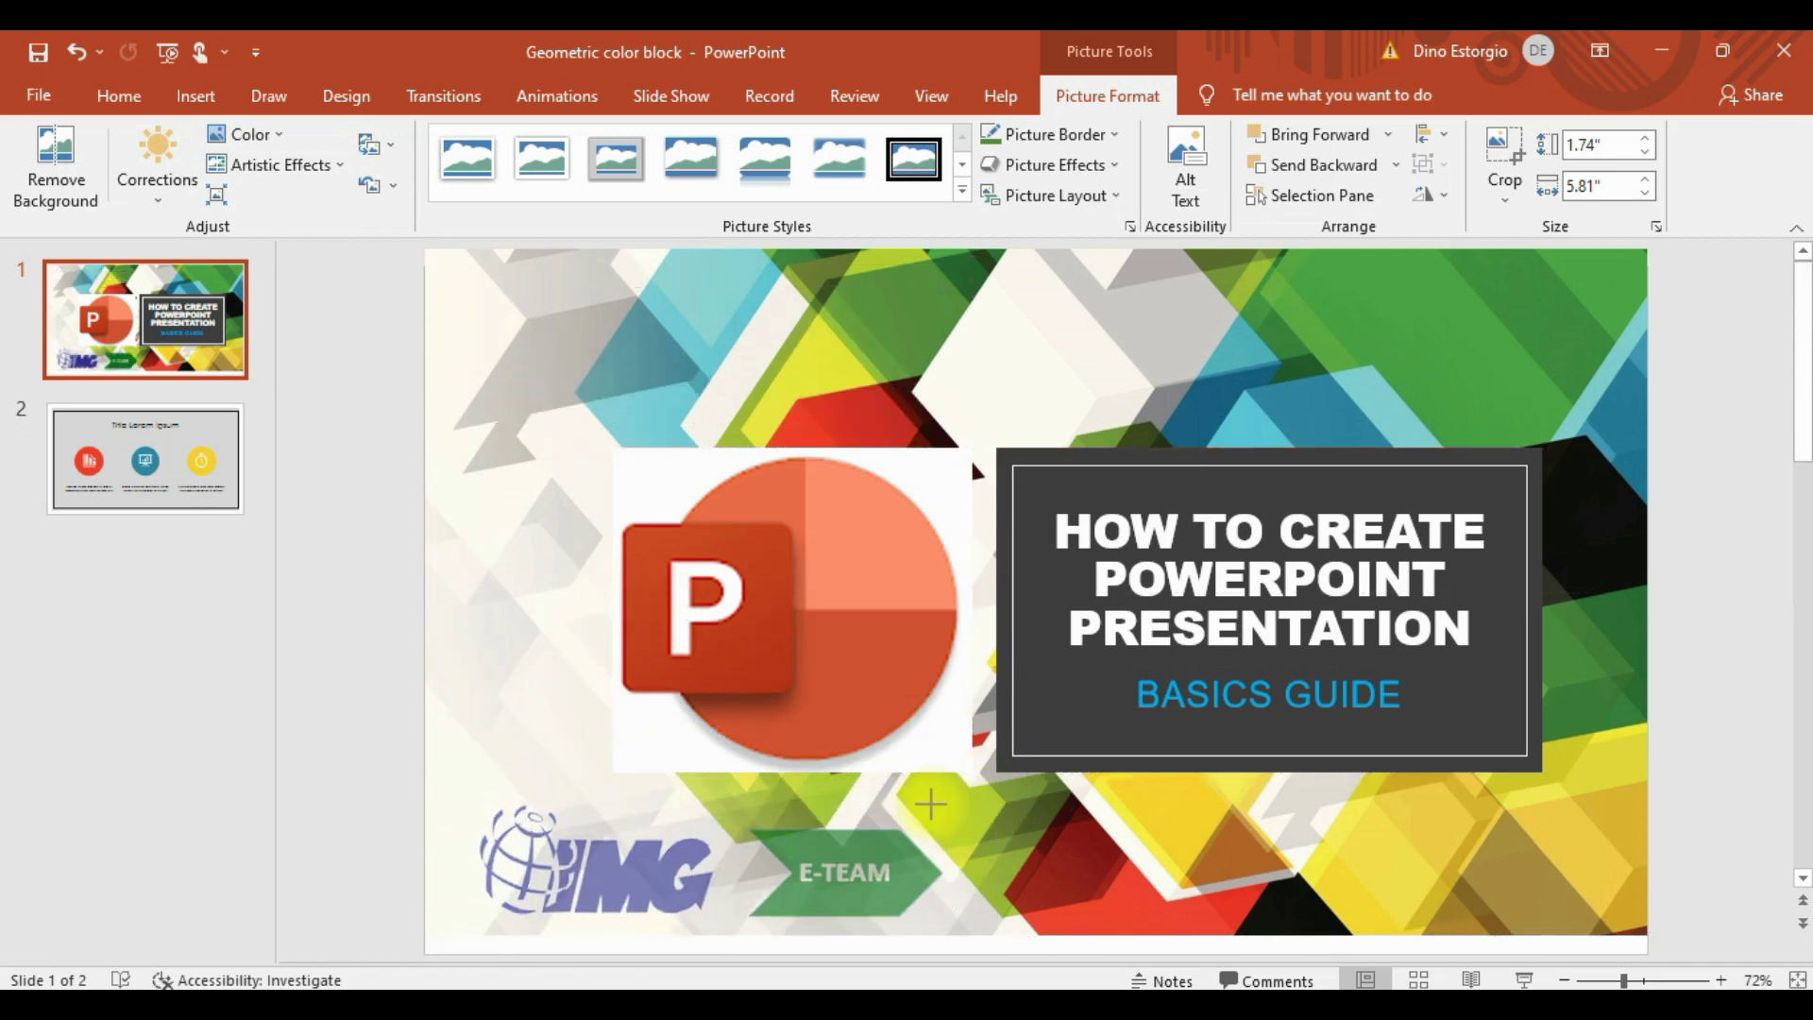
drag(810, 861, 808, 865)
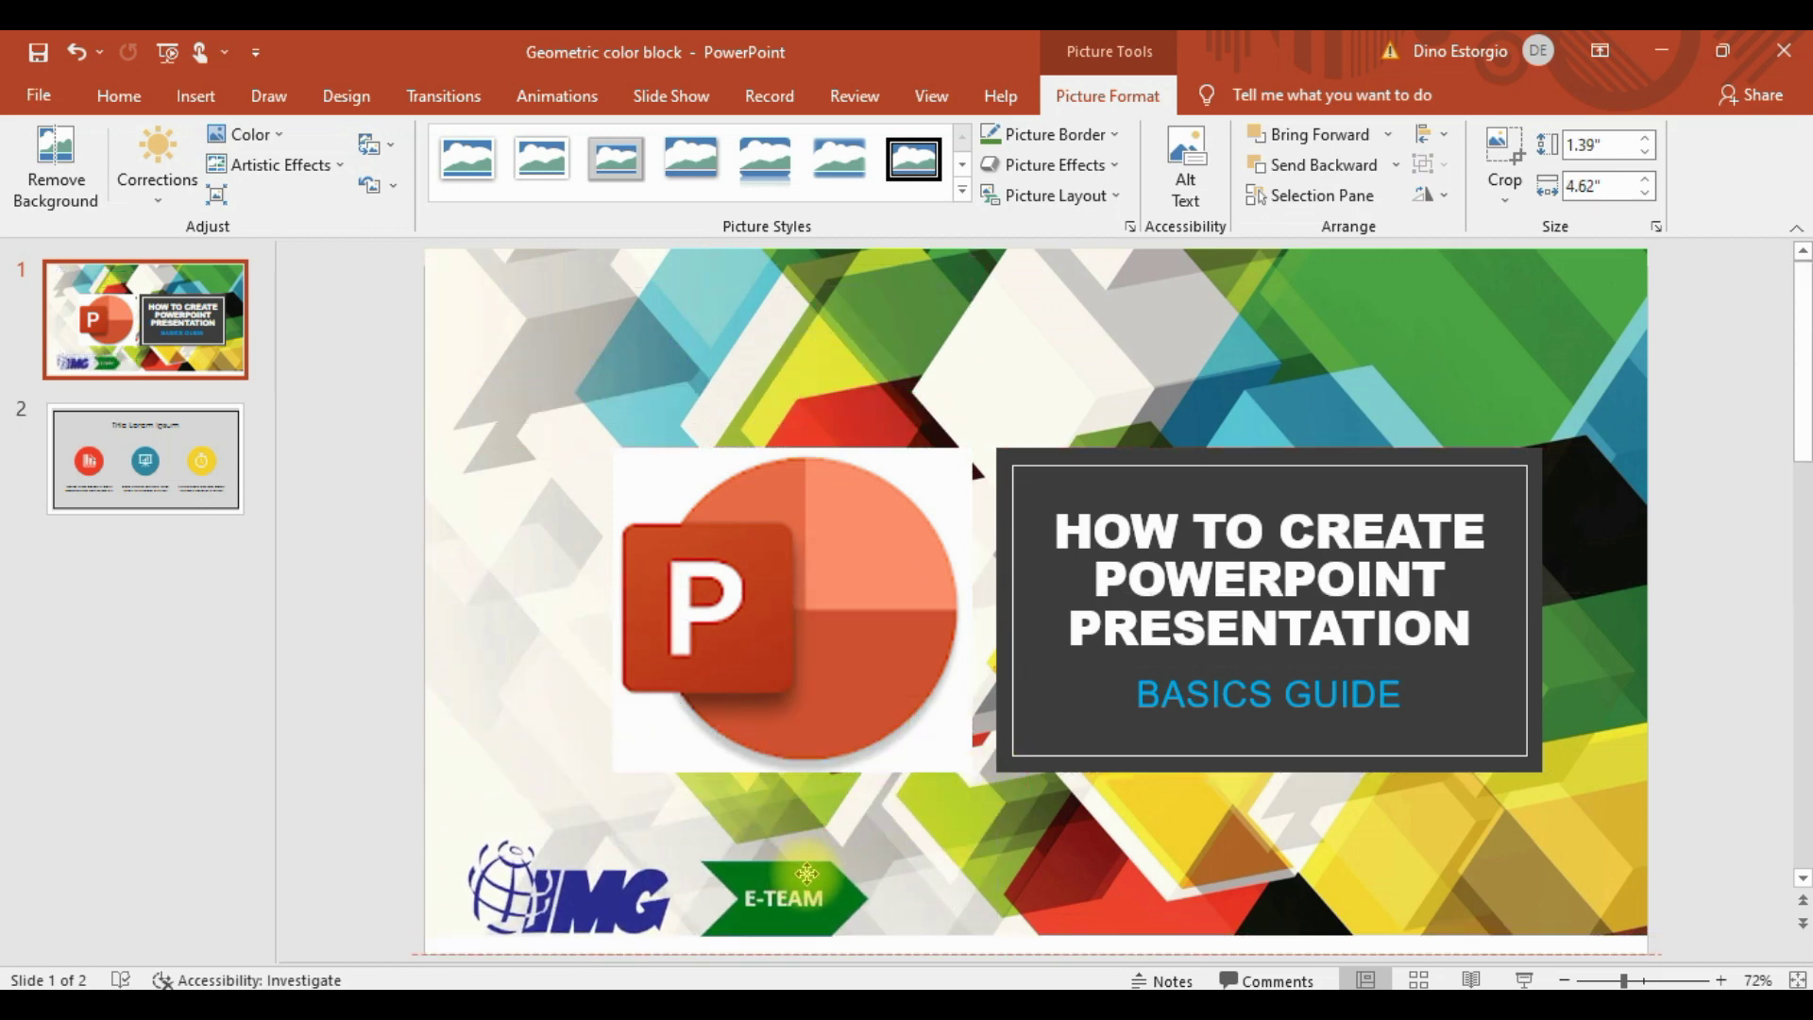
click(973, 868)
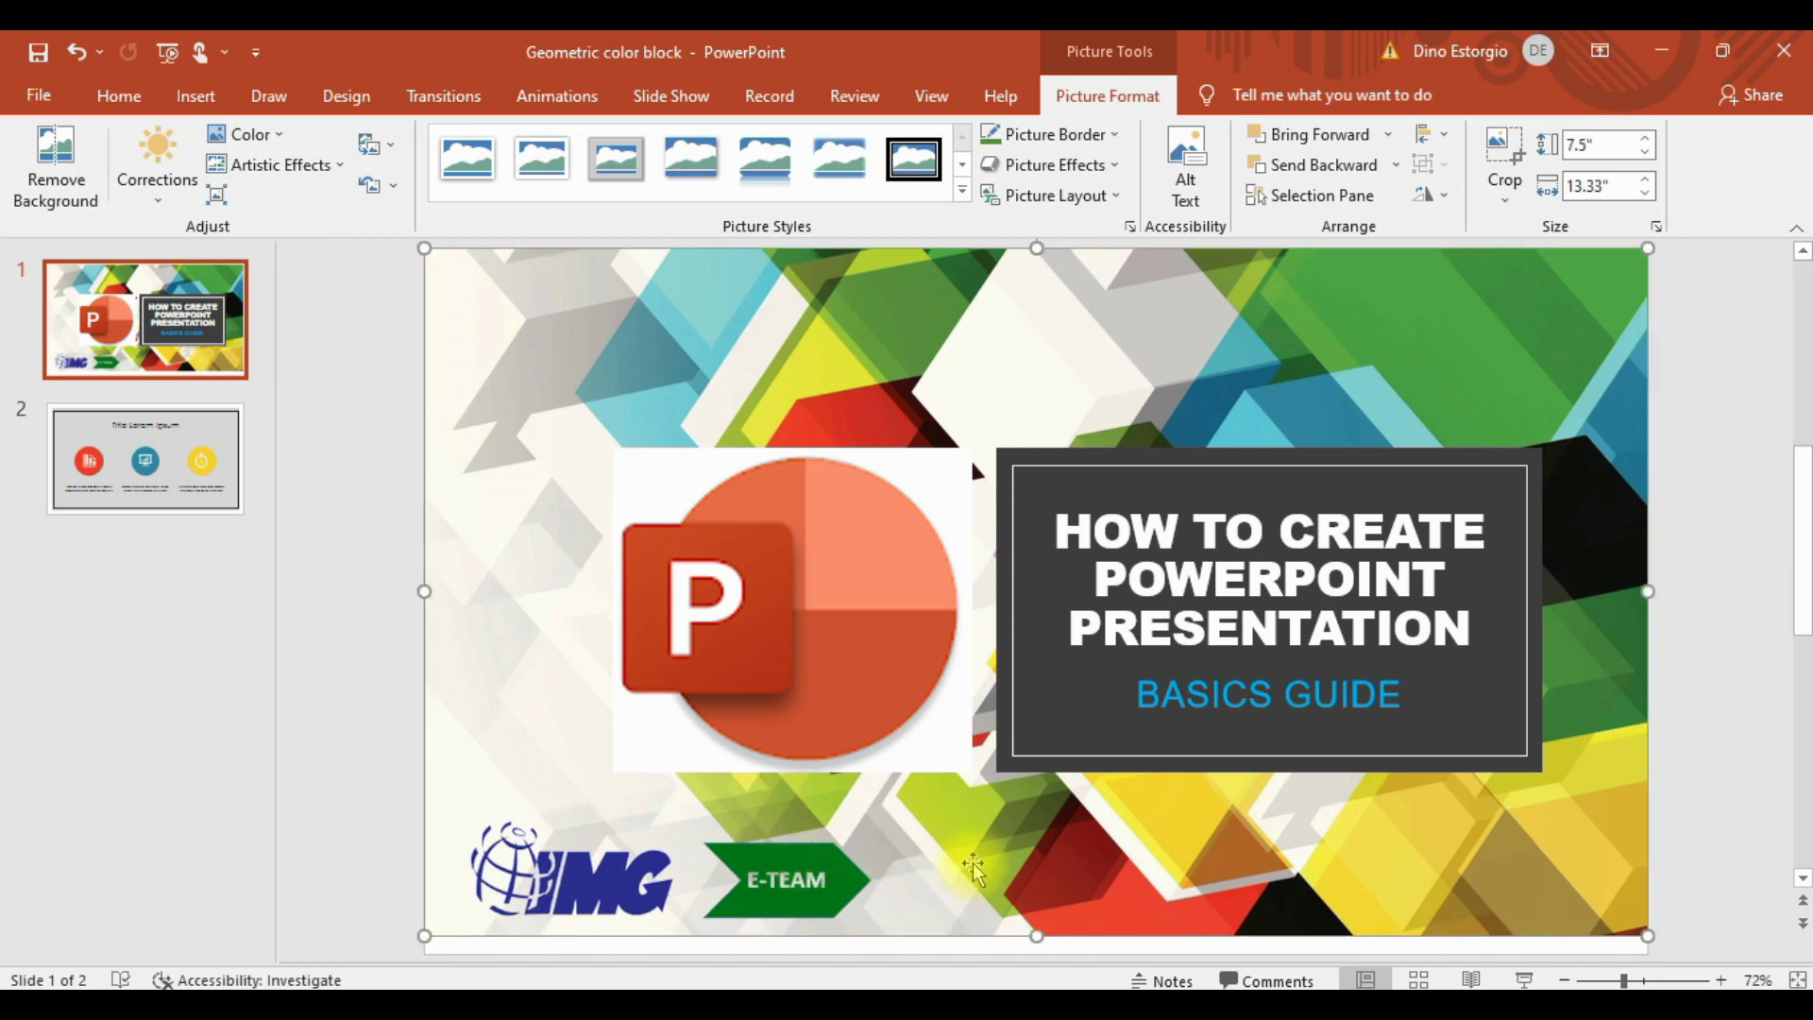
click(790, 883)
drag(789, 892, 777, 894)
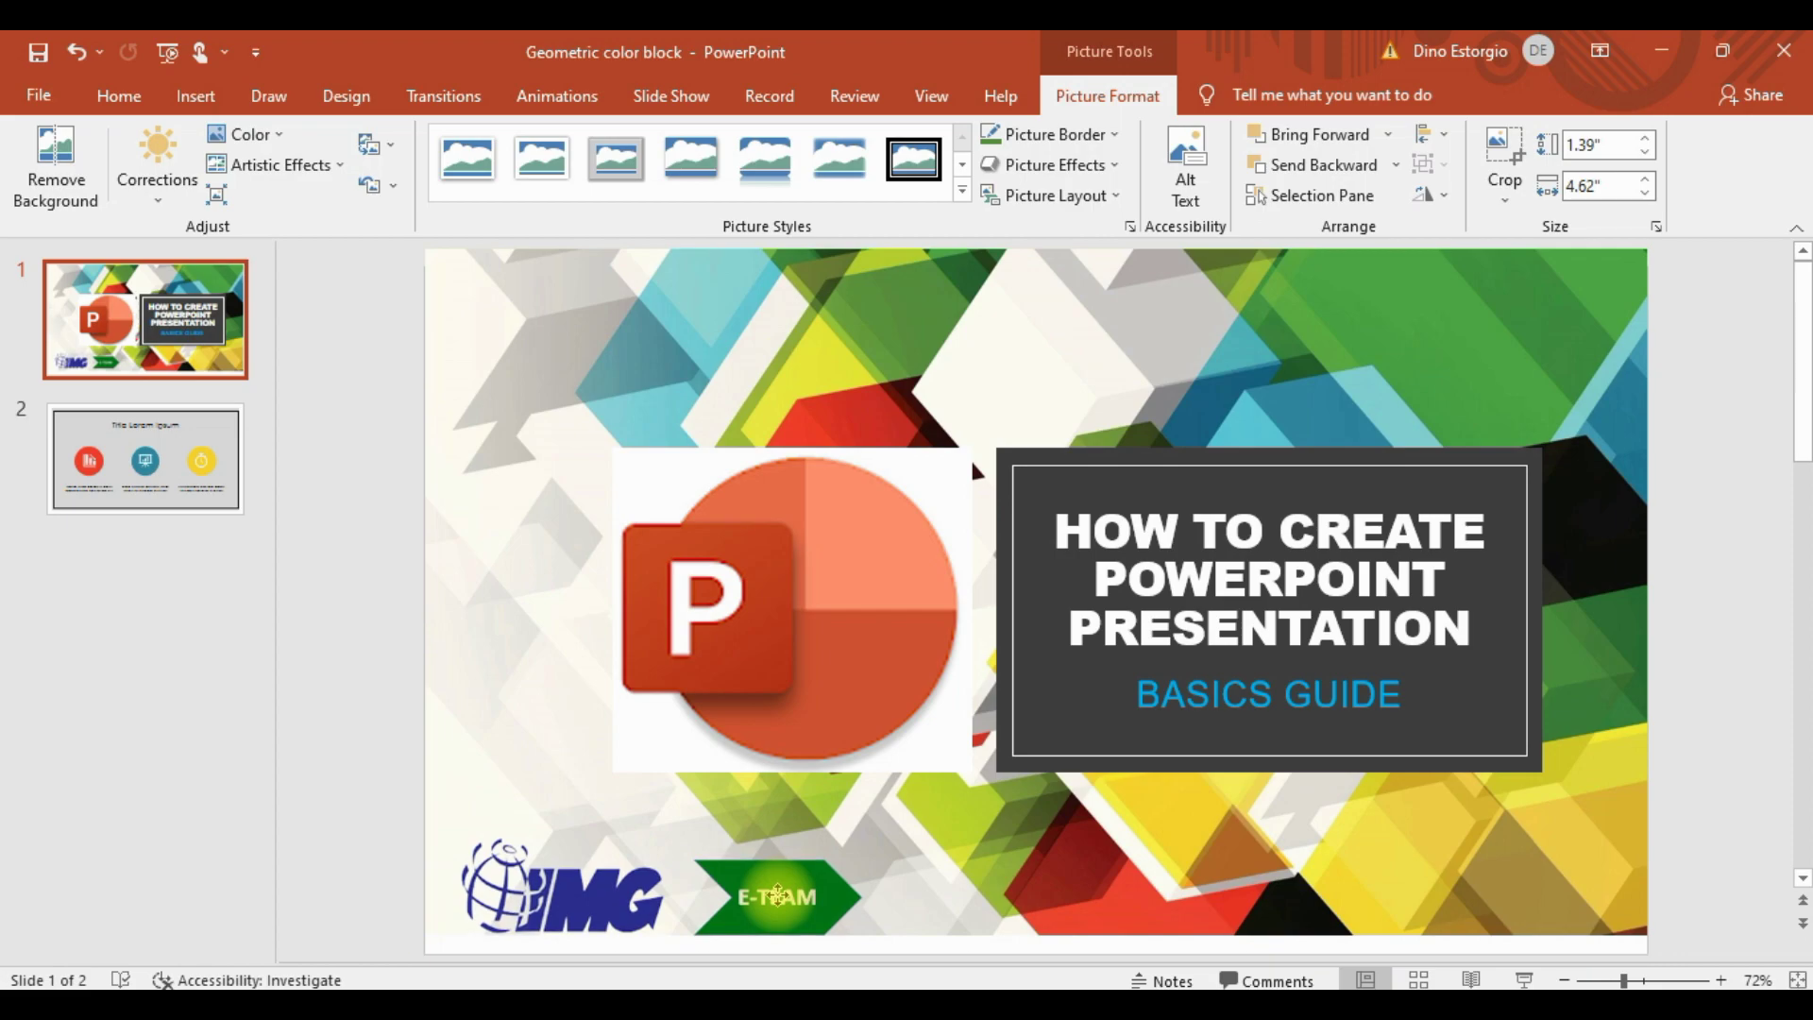
click(931, 882)
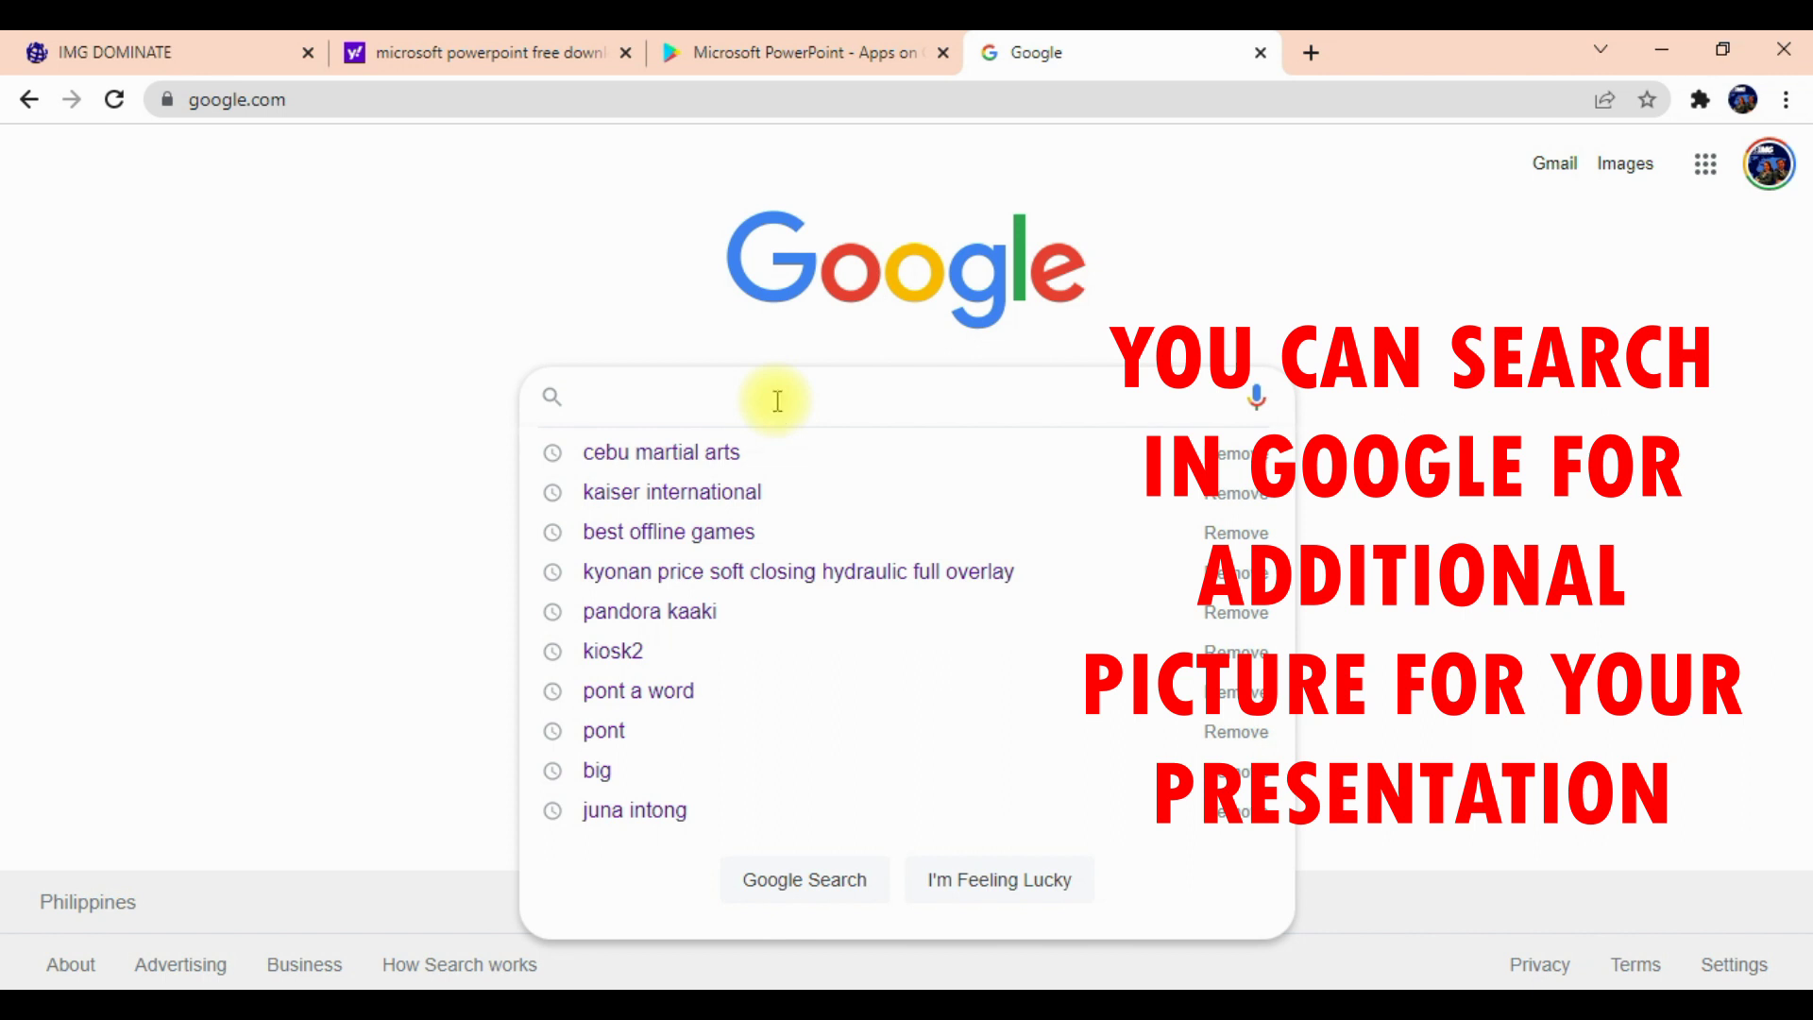
Step: Search Google Images for PEOPLE IN COMPUTER, copy the laptop typing photo, and paste it
text(PEOPLE )
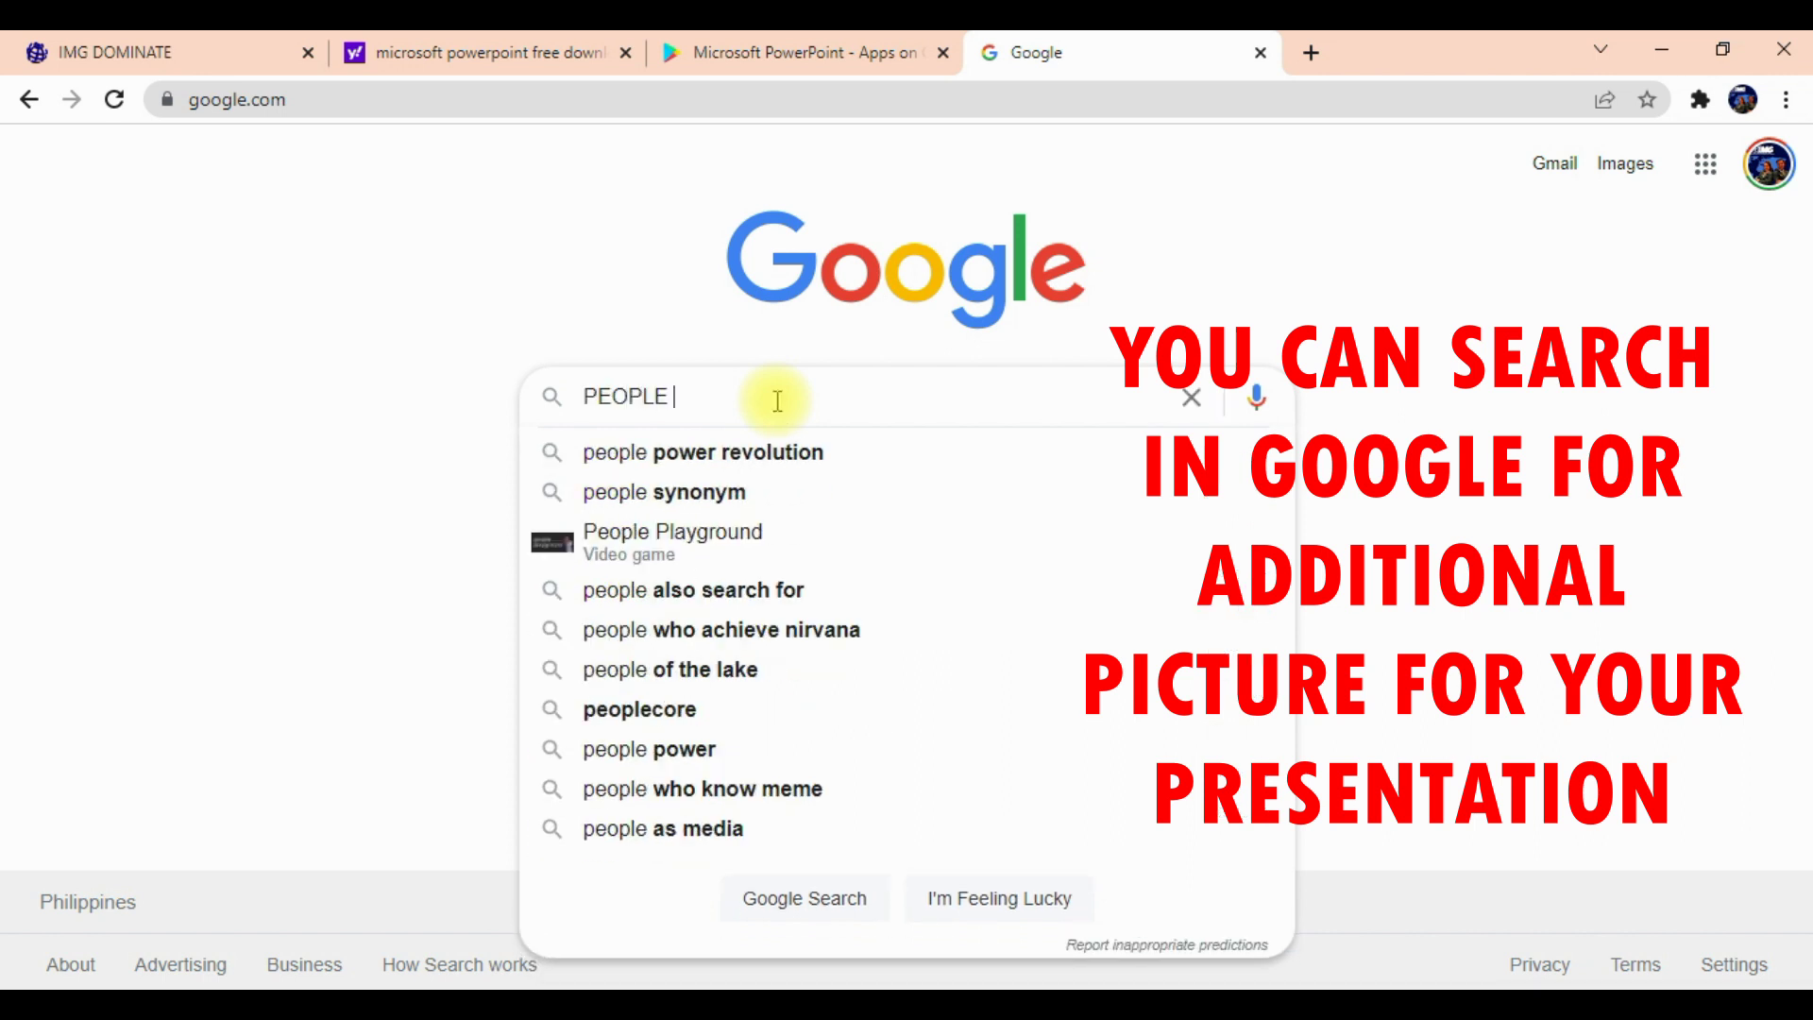
text(IN COM)
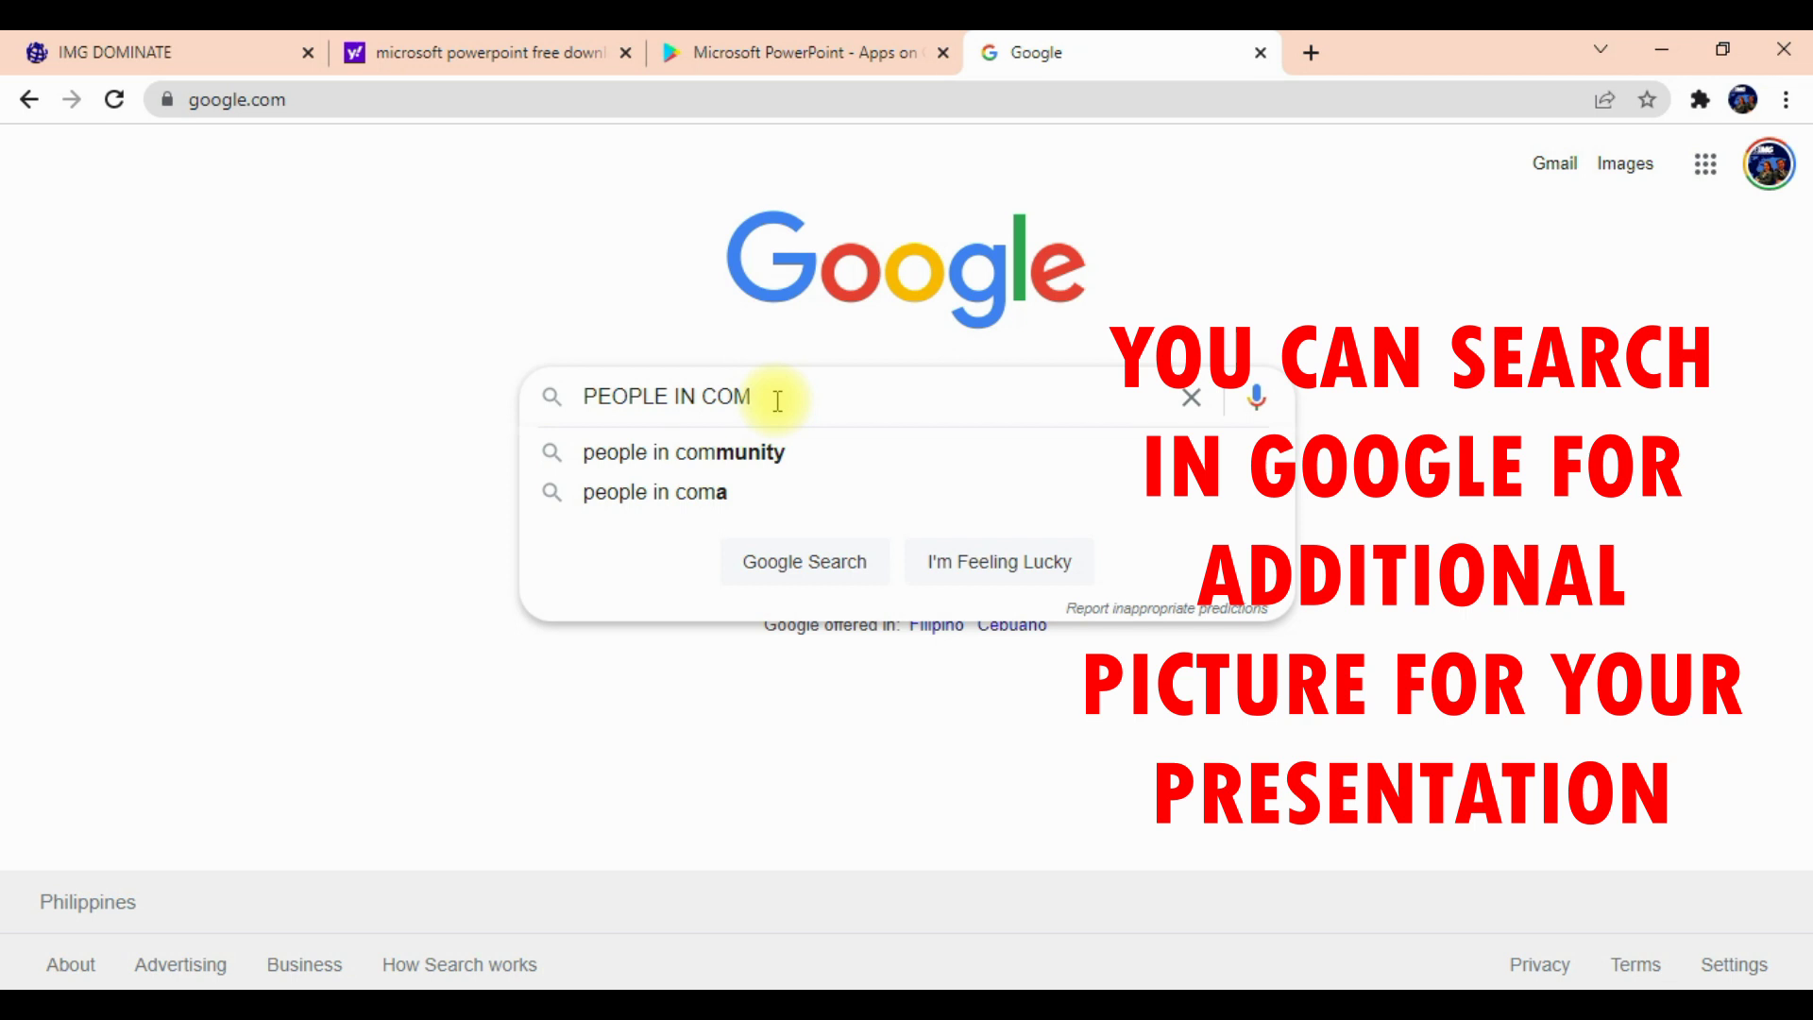
text(PUTER)
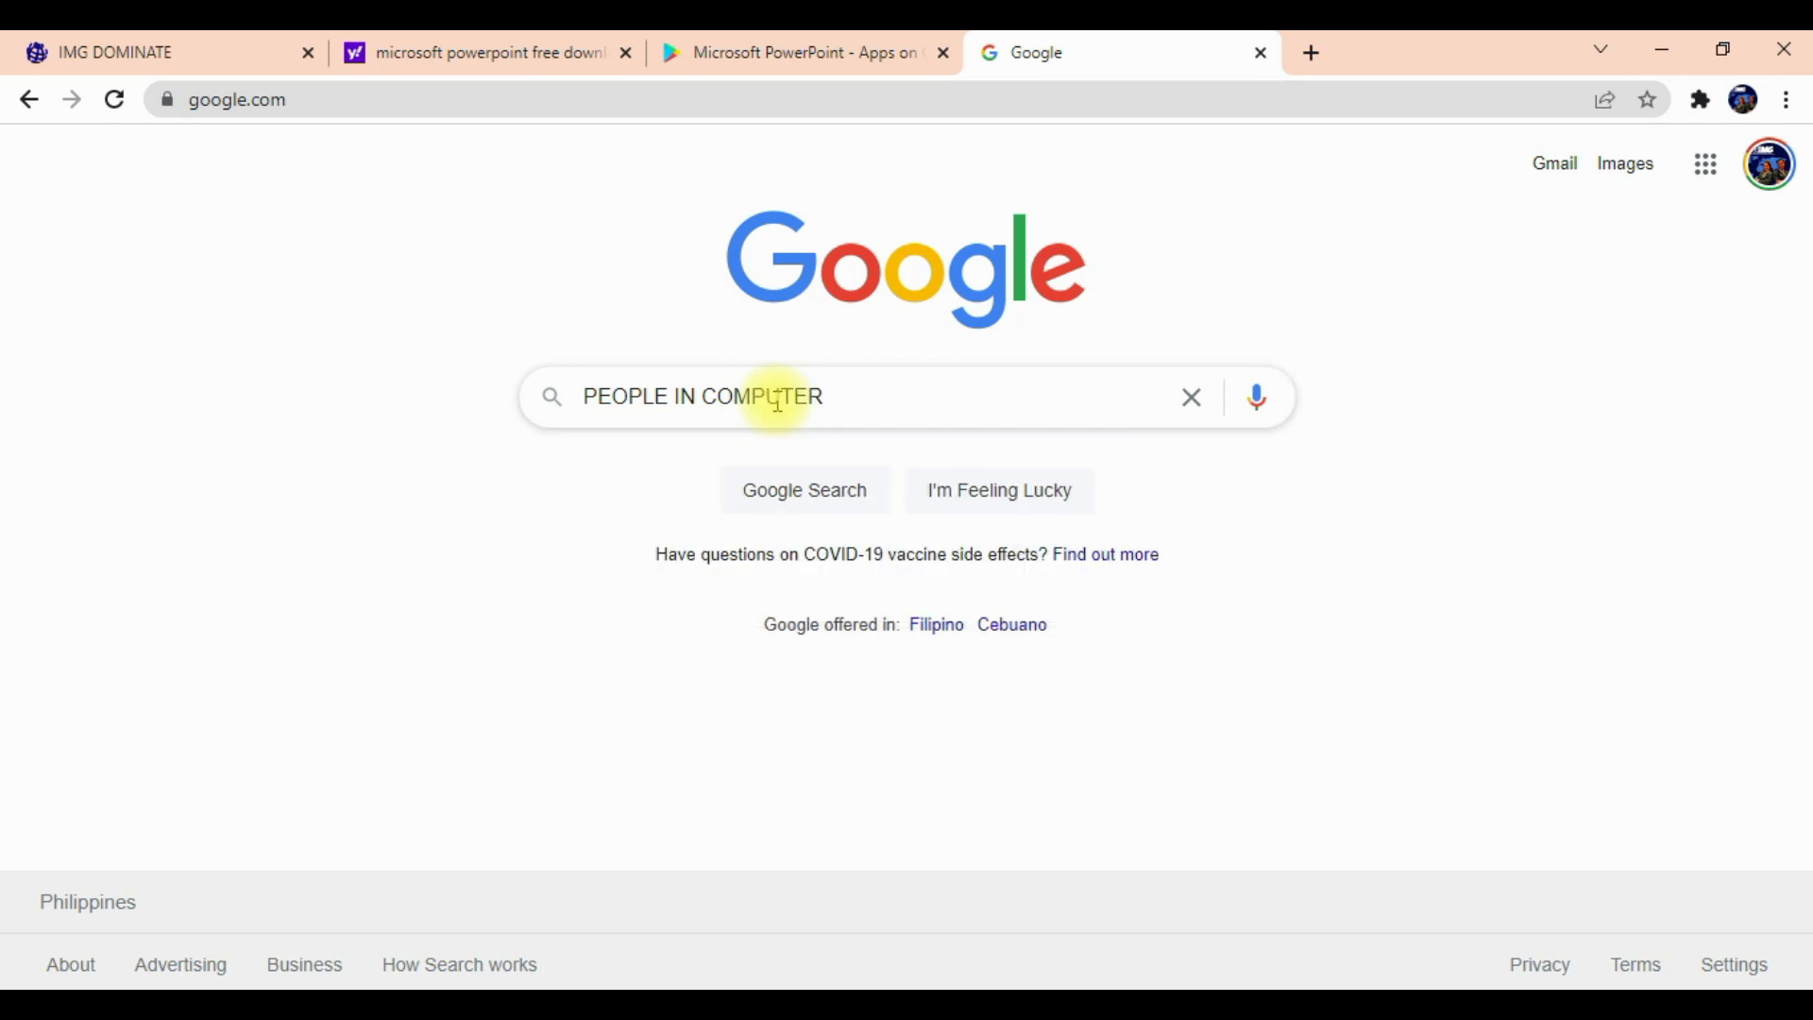
key(Return)
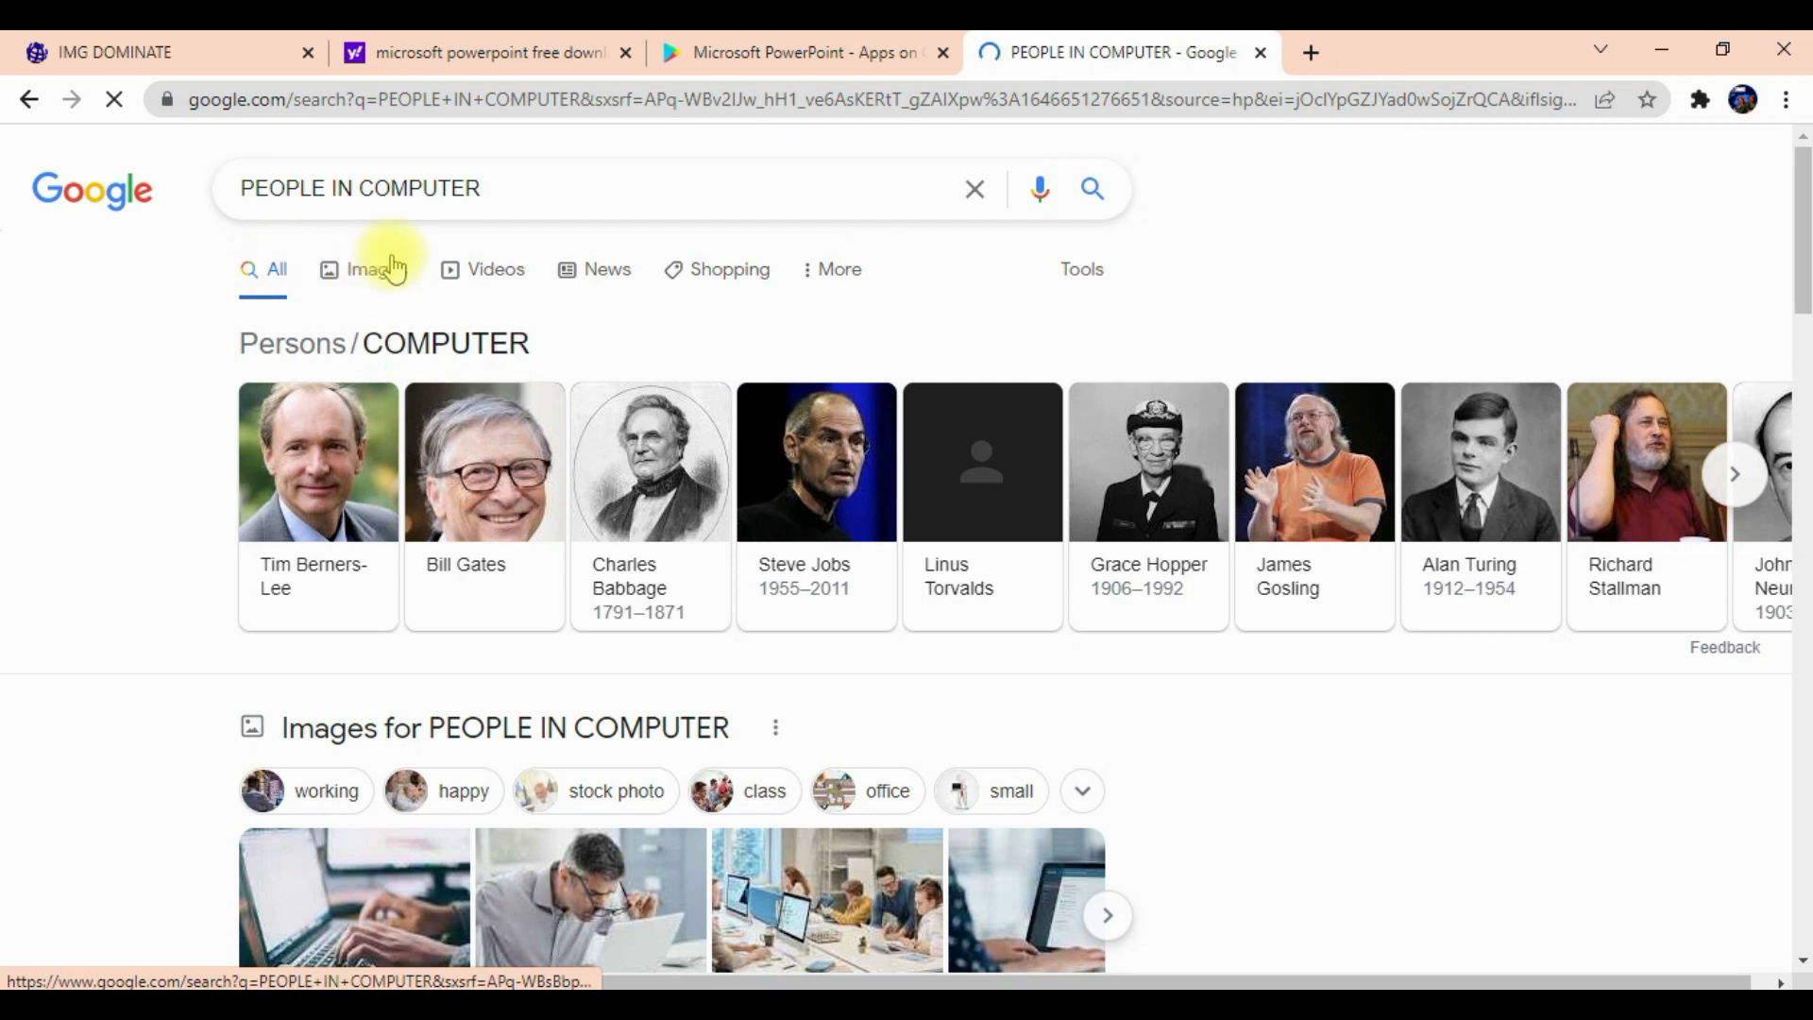
click(375, 279)
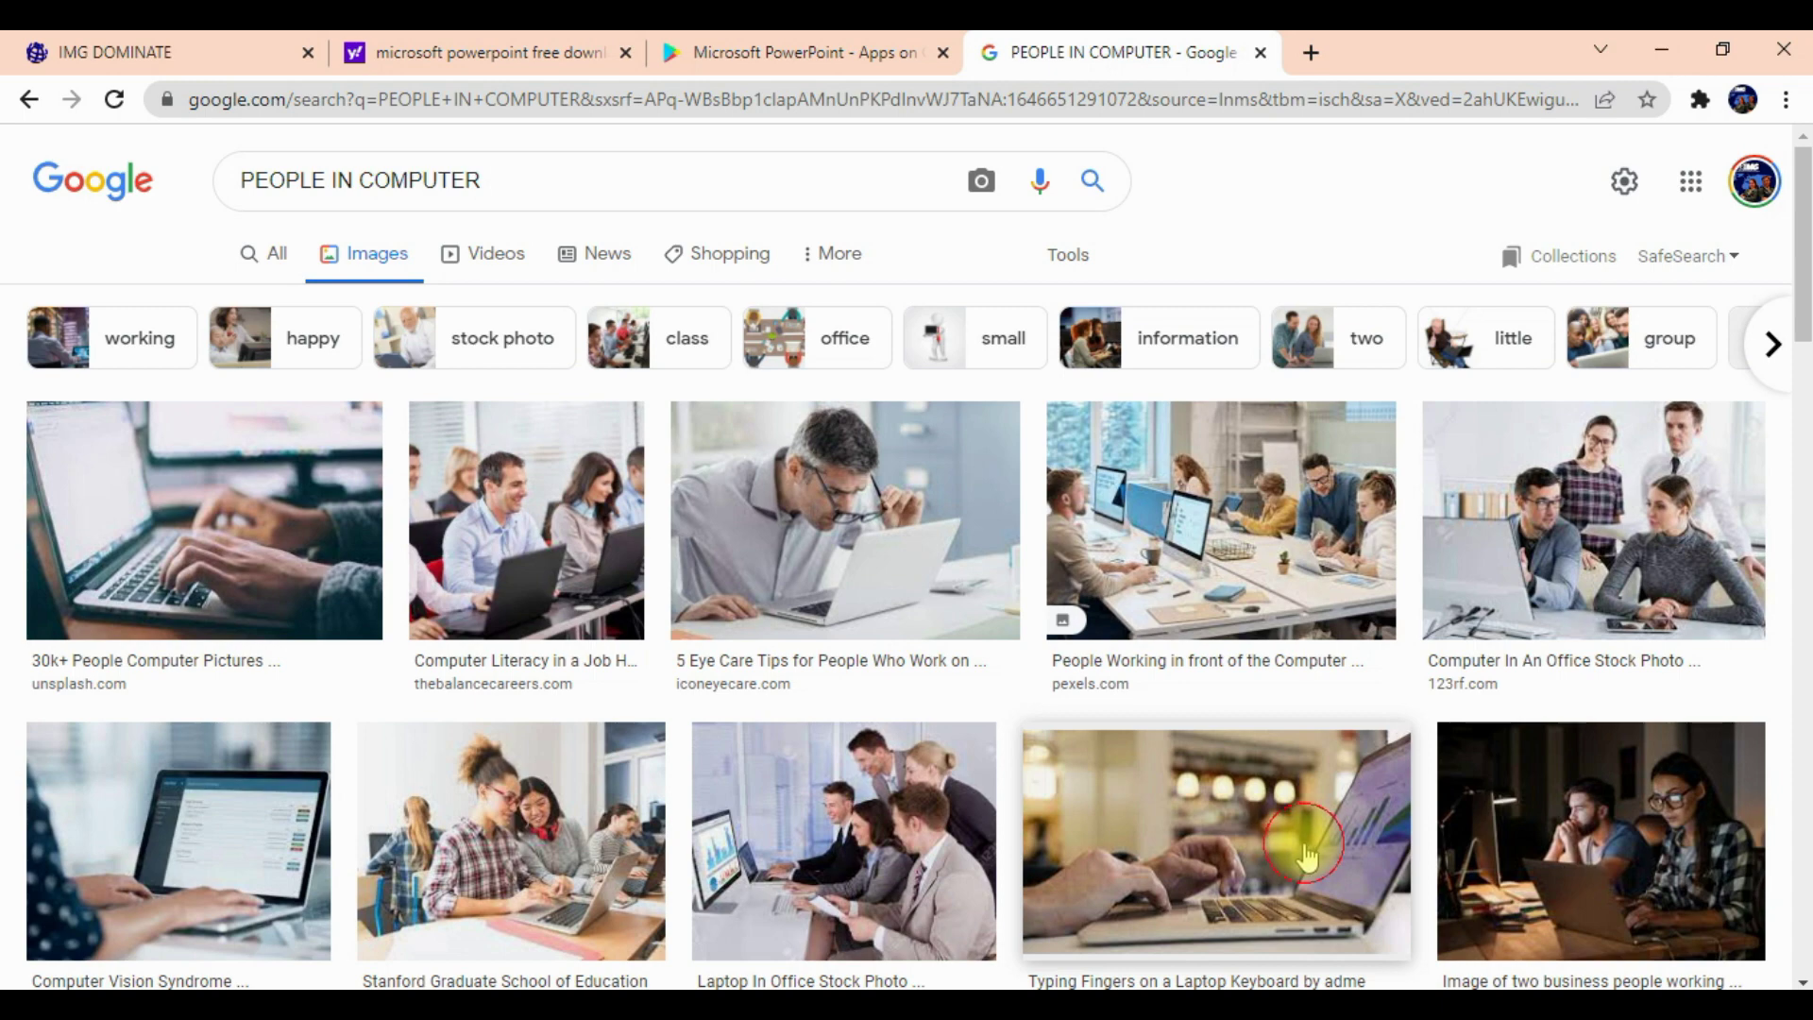
click(1306, 855)
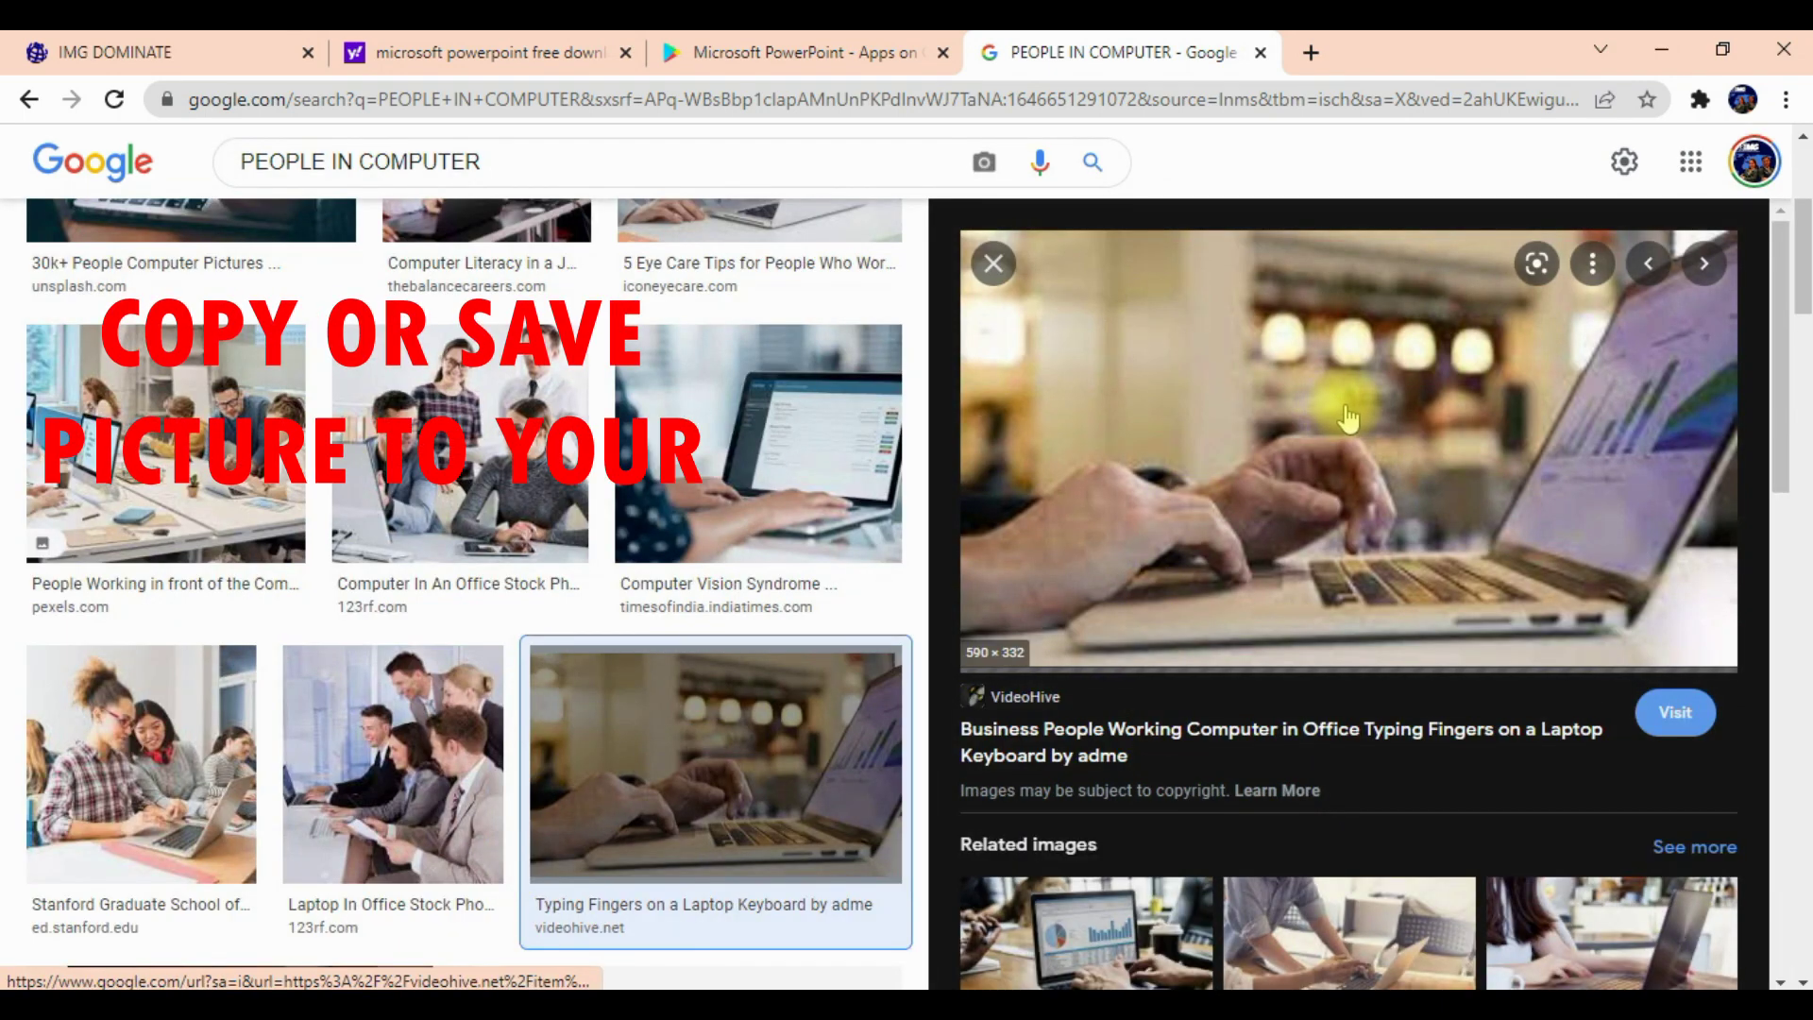
right_click(1348, 418)
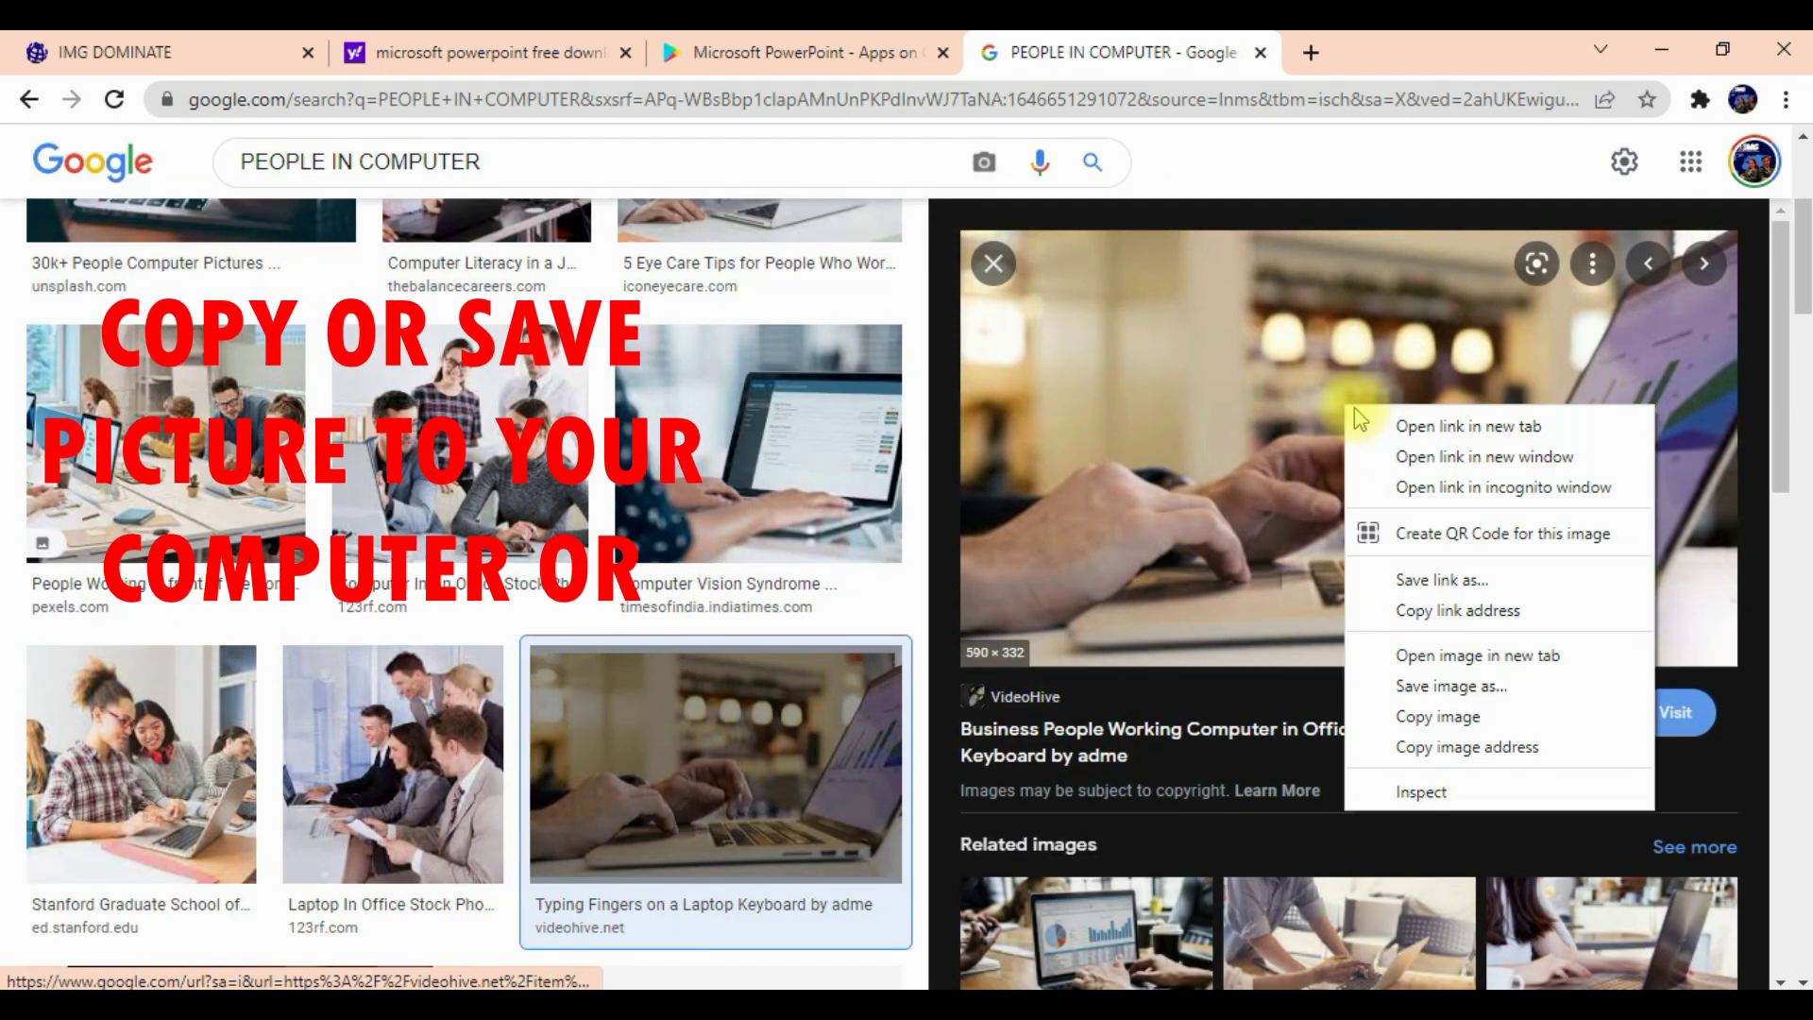
click(1437, 718)
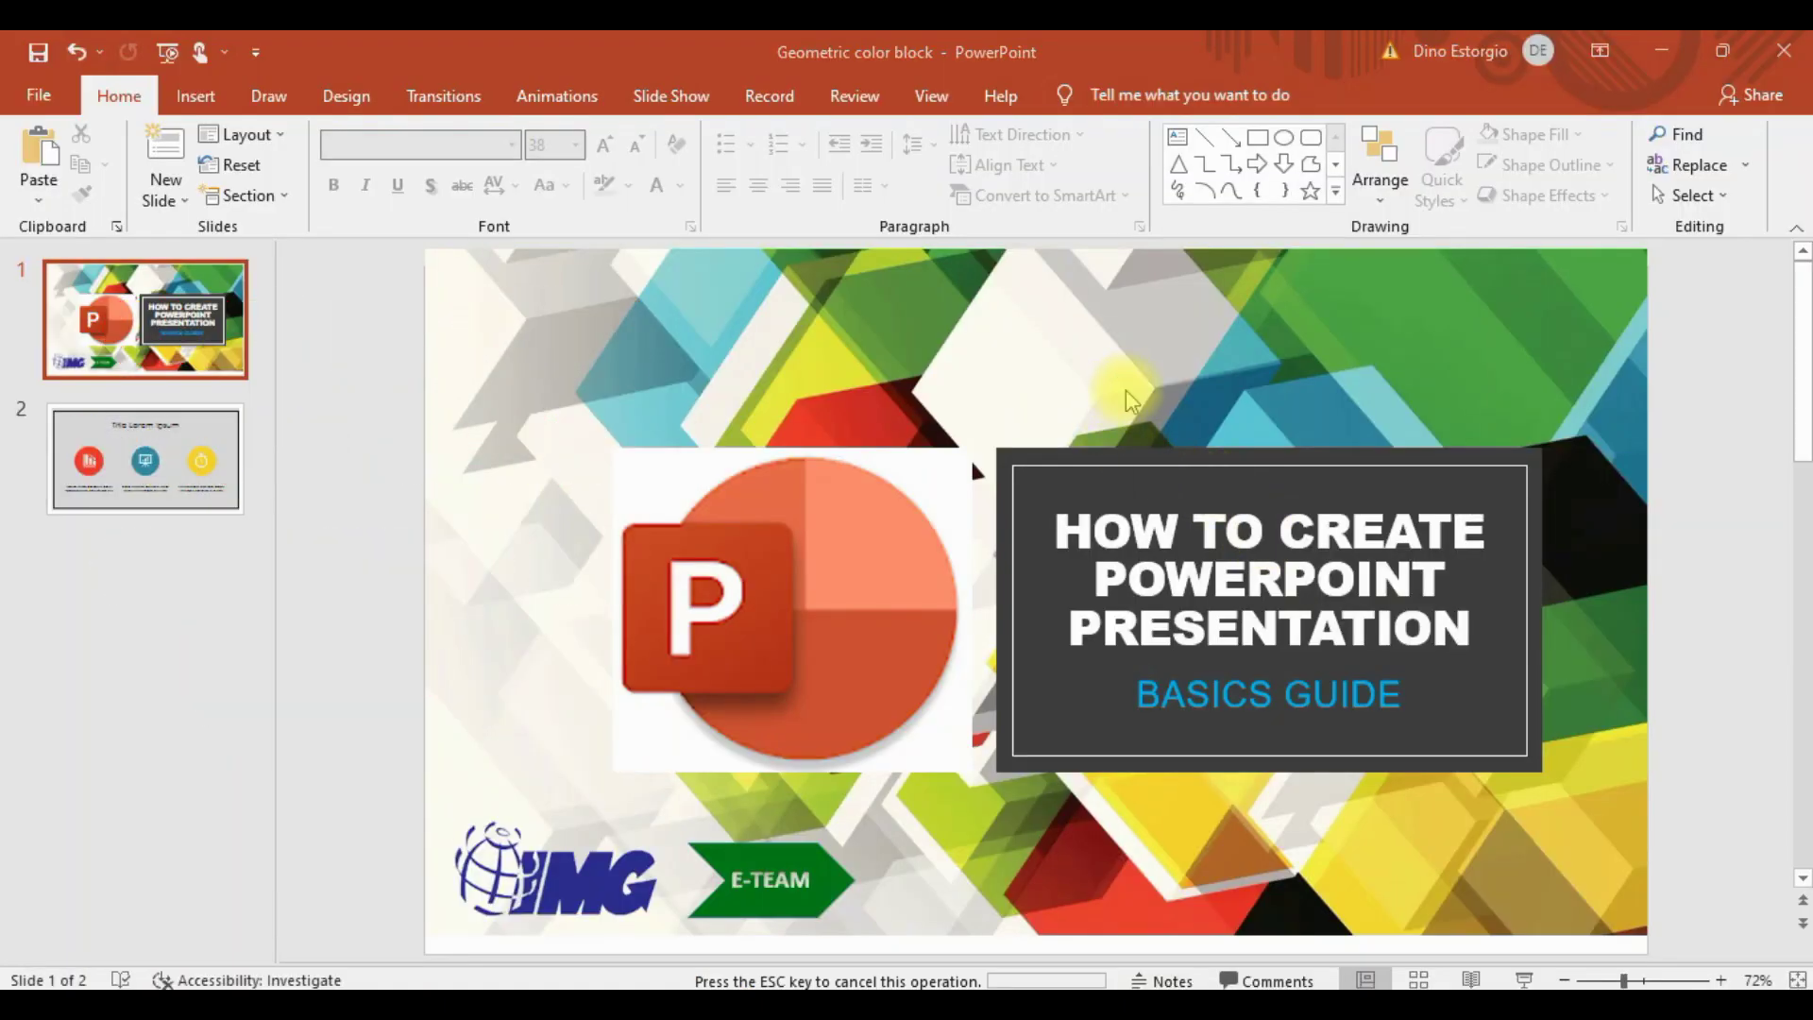
key(ctrl+v)
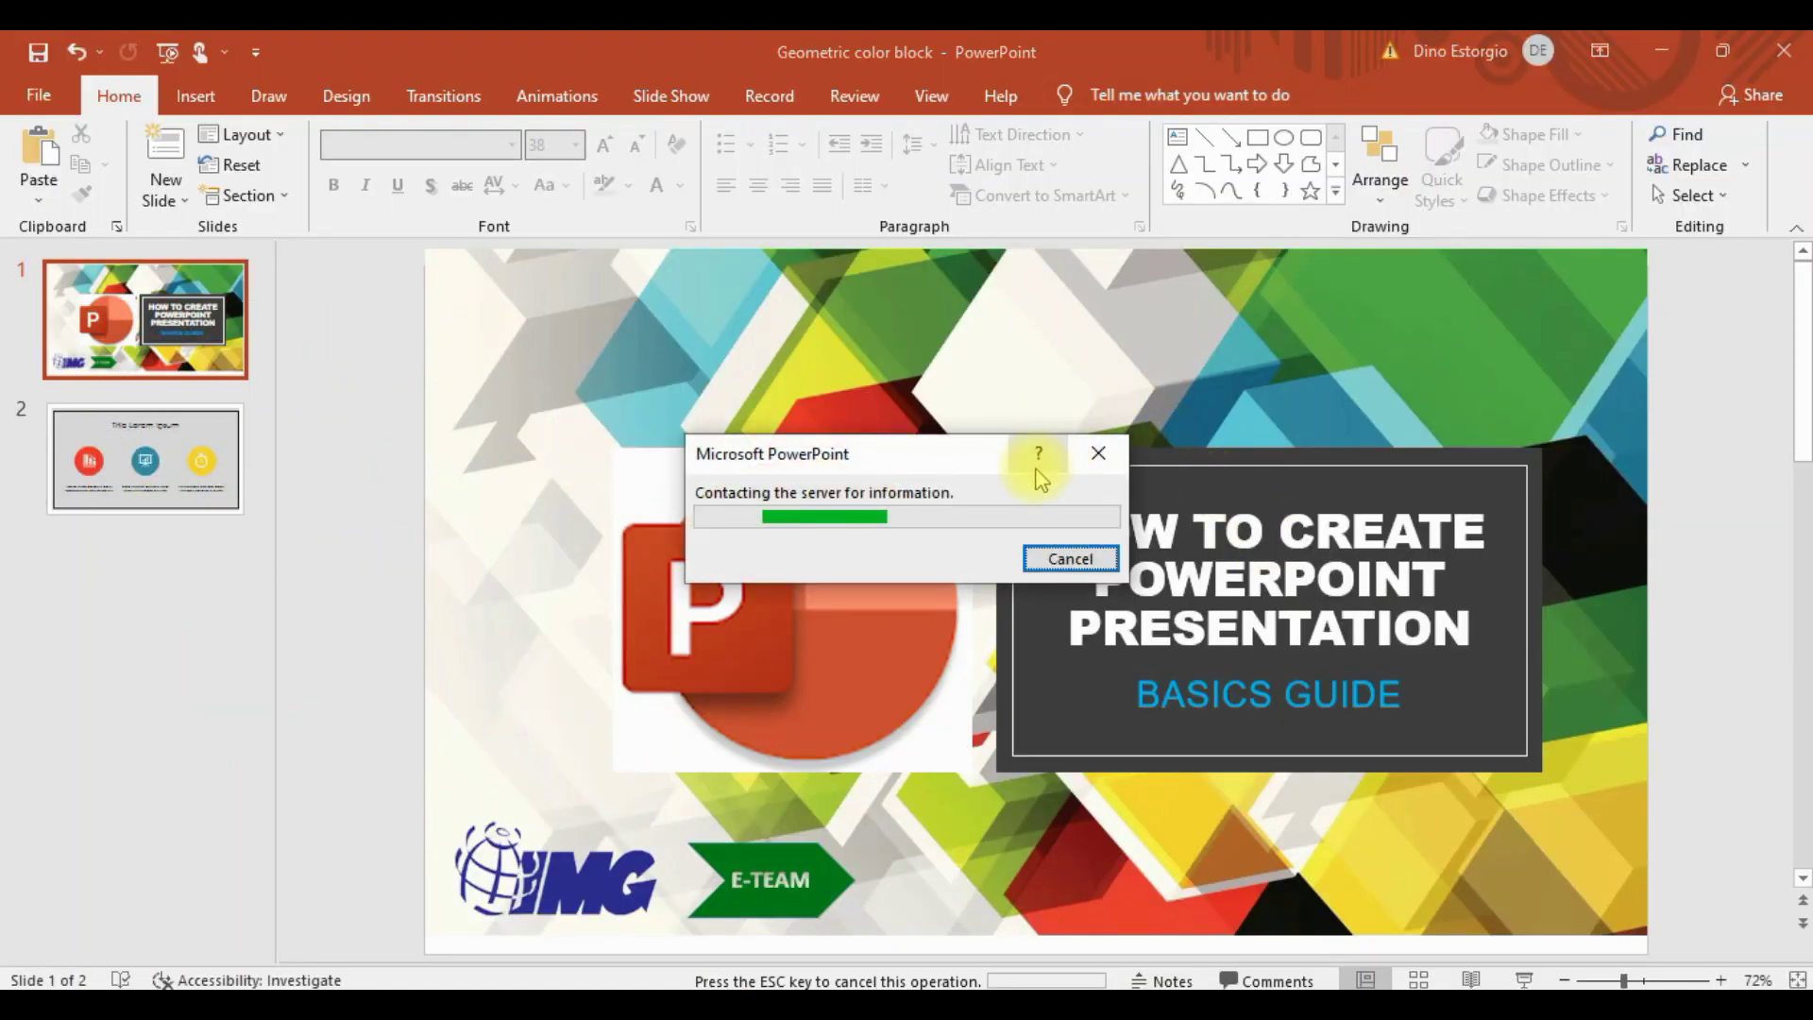
Step: Shrink the pasted laptop photo and move it to the slide's top-right corner
drag(1036, 469, 1027, 307)
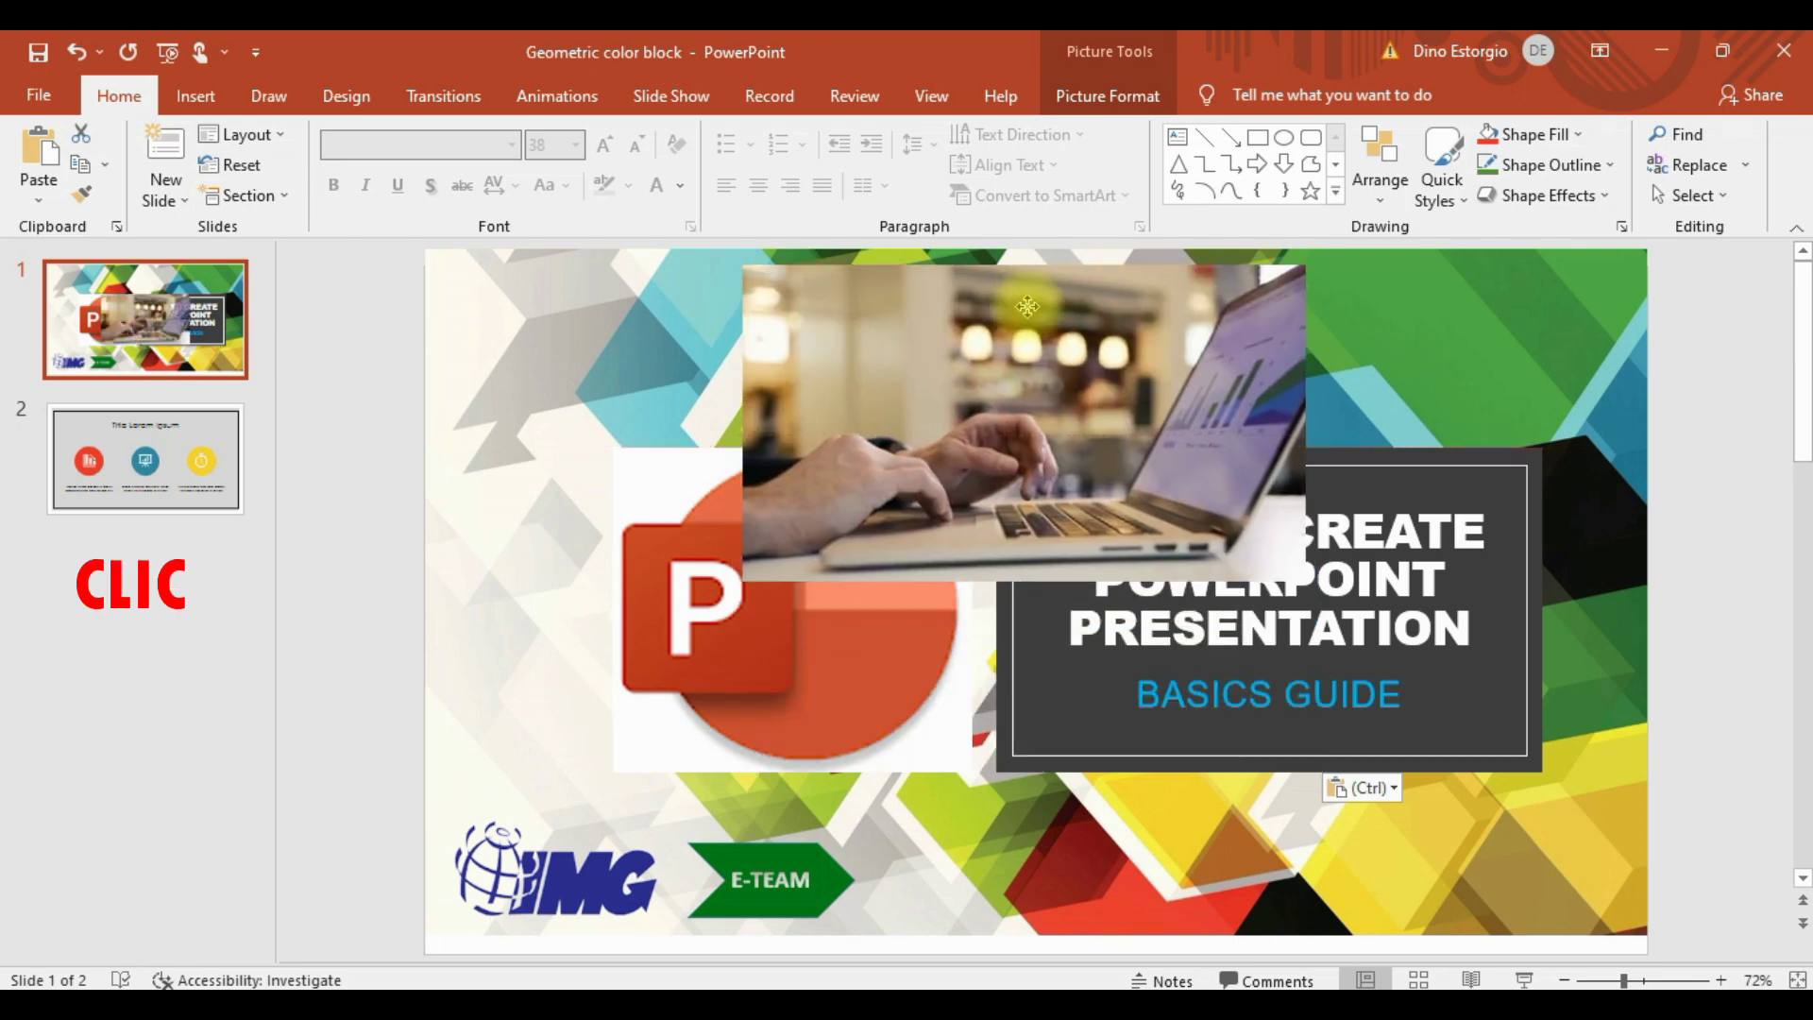
drag(1305, 580, 1087, 442)
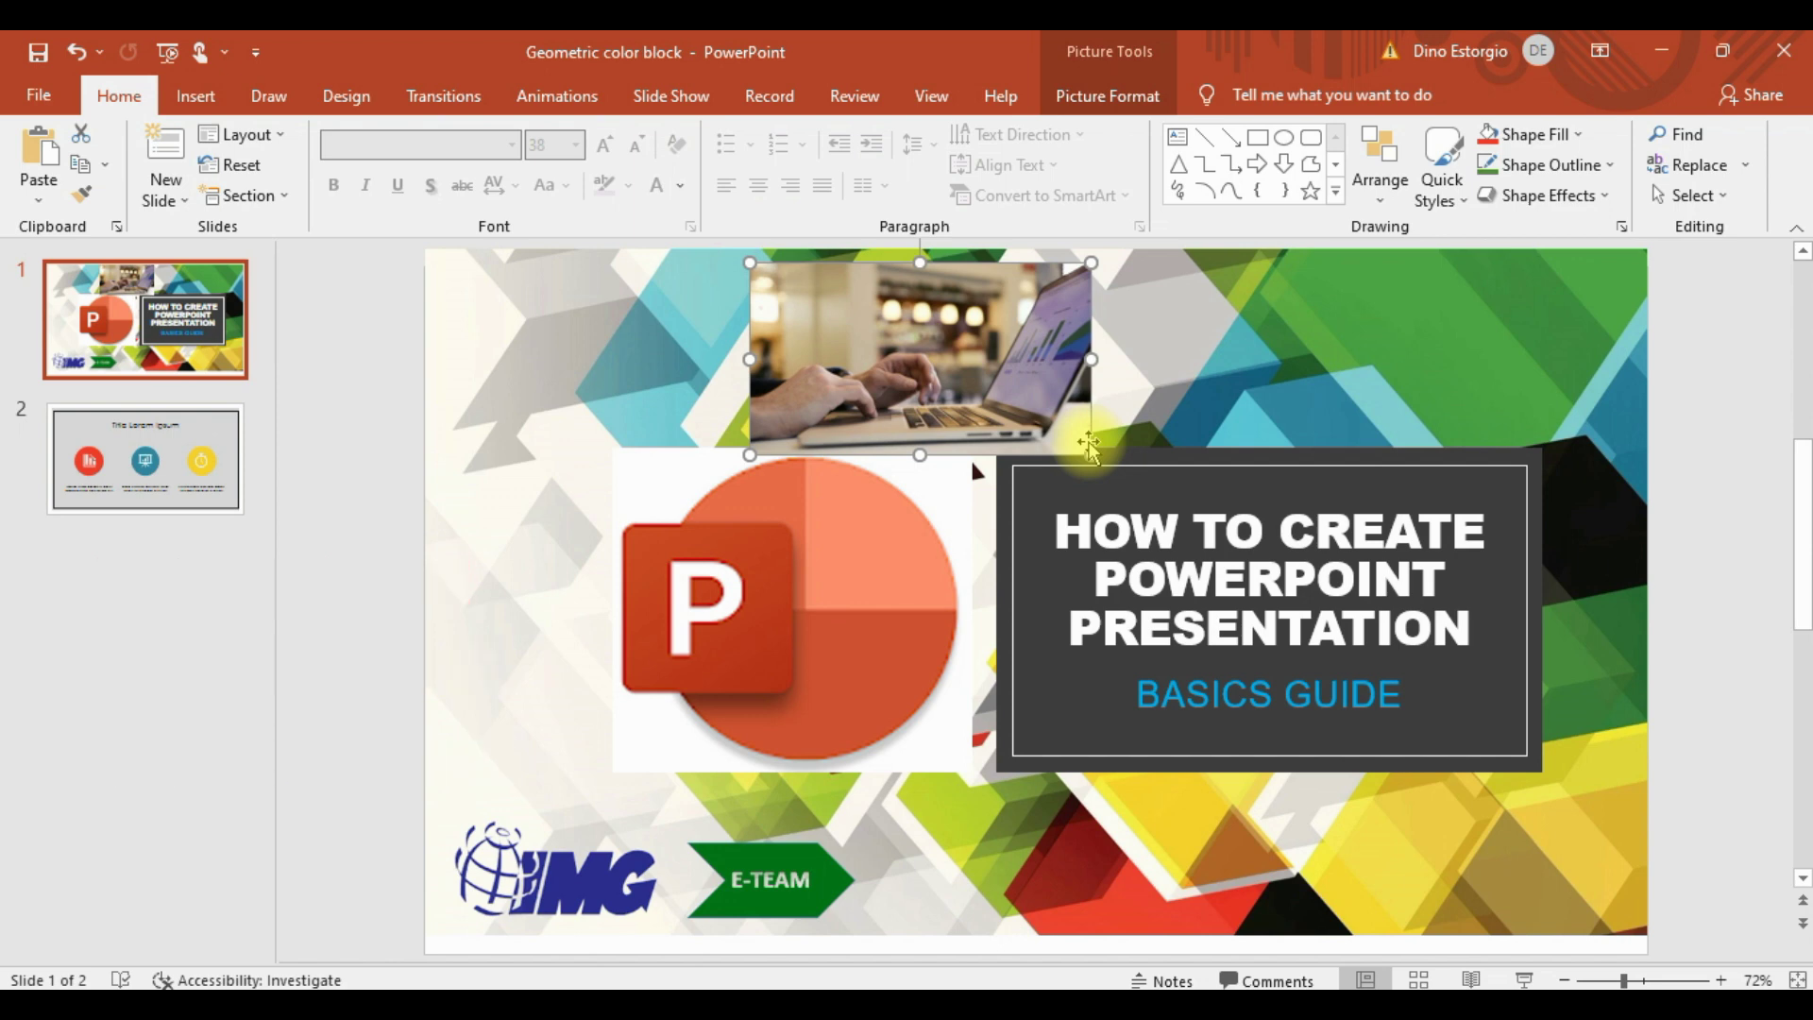
drag(1088, 442, 1533, 351)
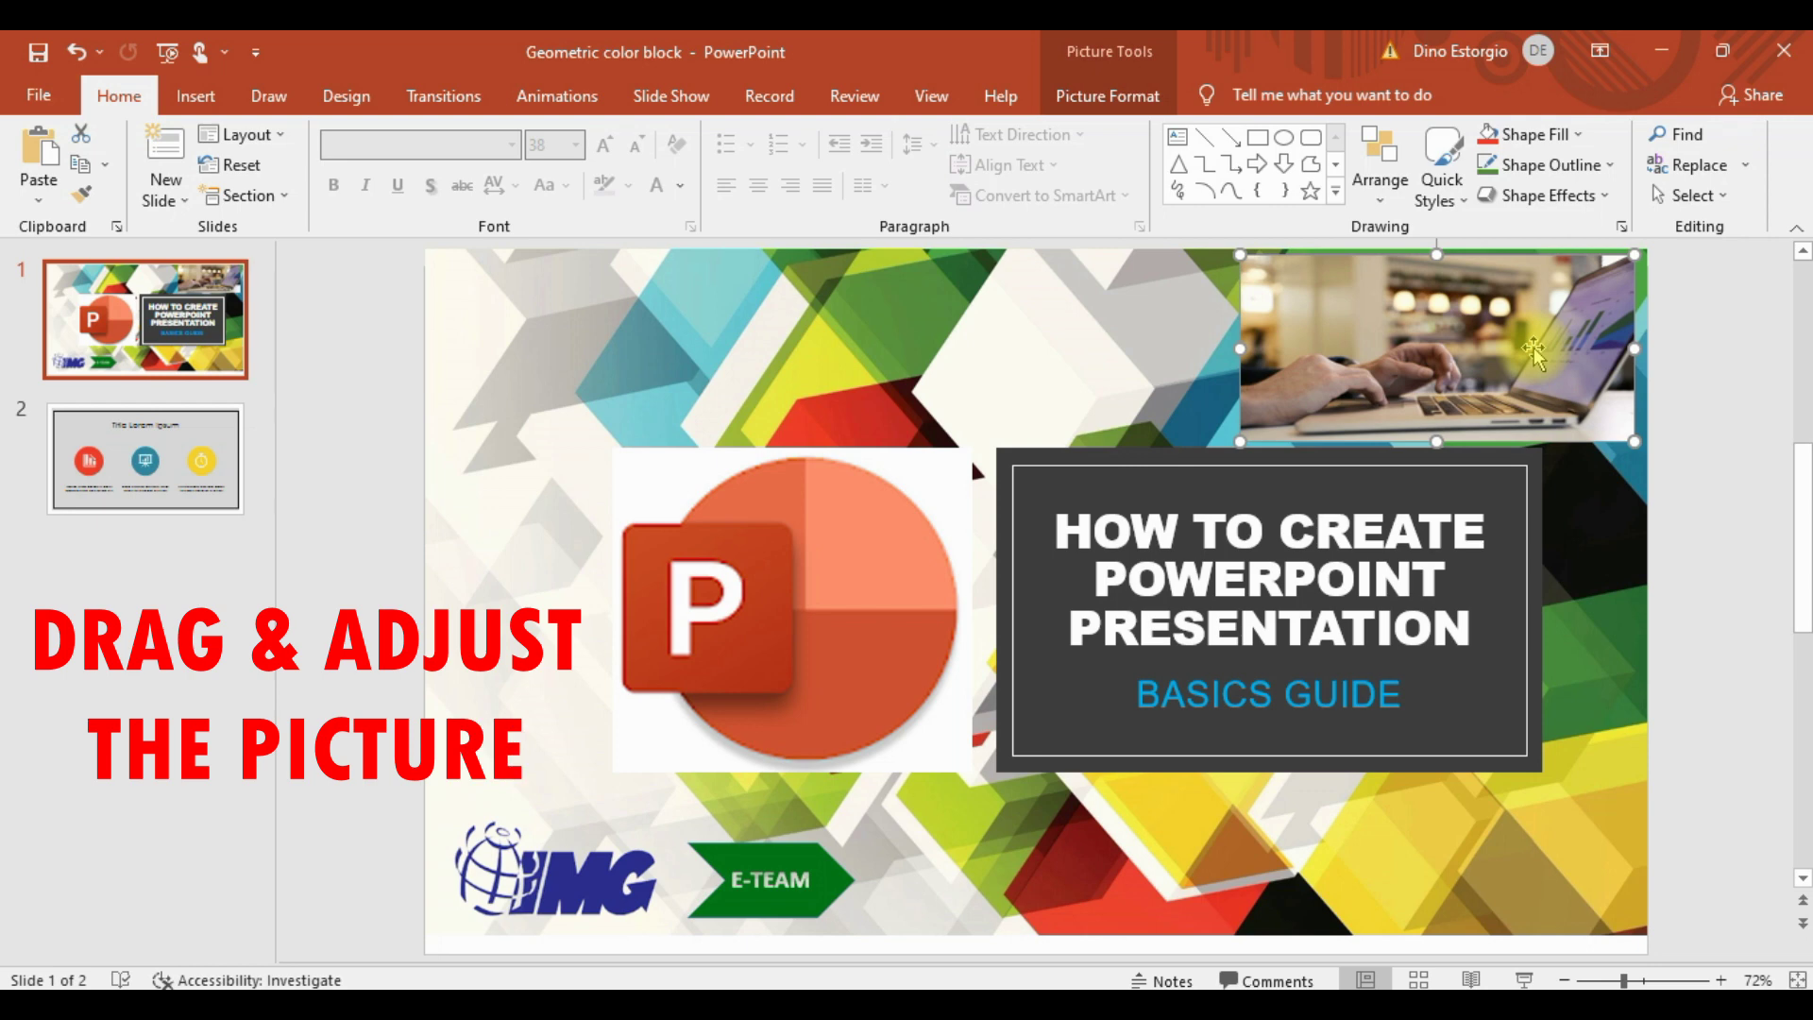
click(646, 887)
click(1106, 95)
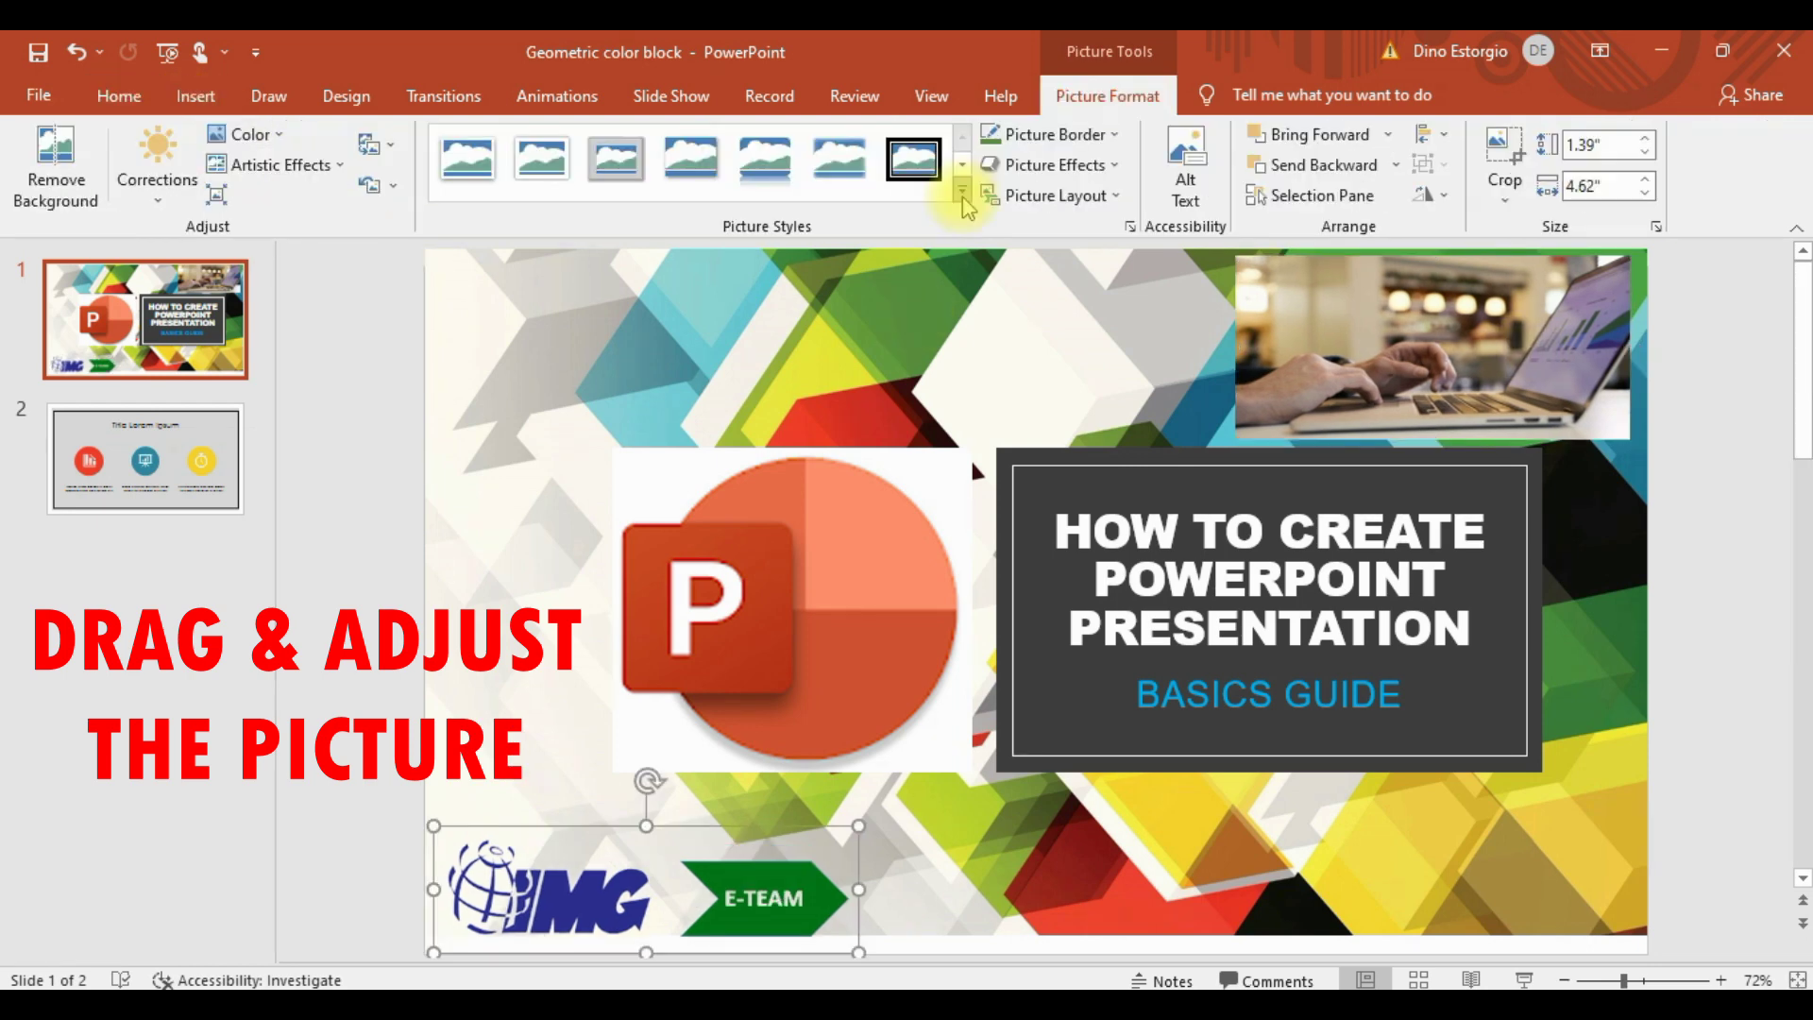
Step: Apply the Soft Edge Oval picture style to the laptop photo
click(964, 203)
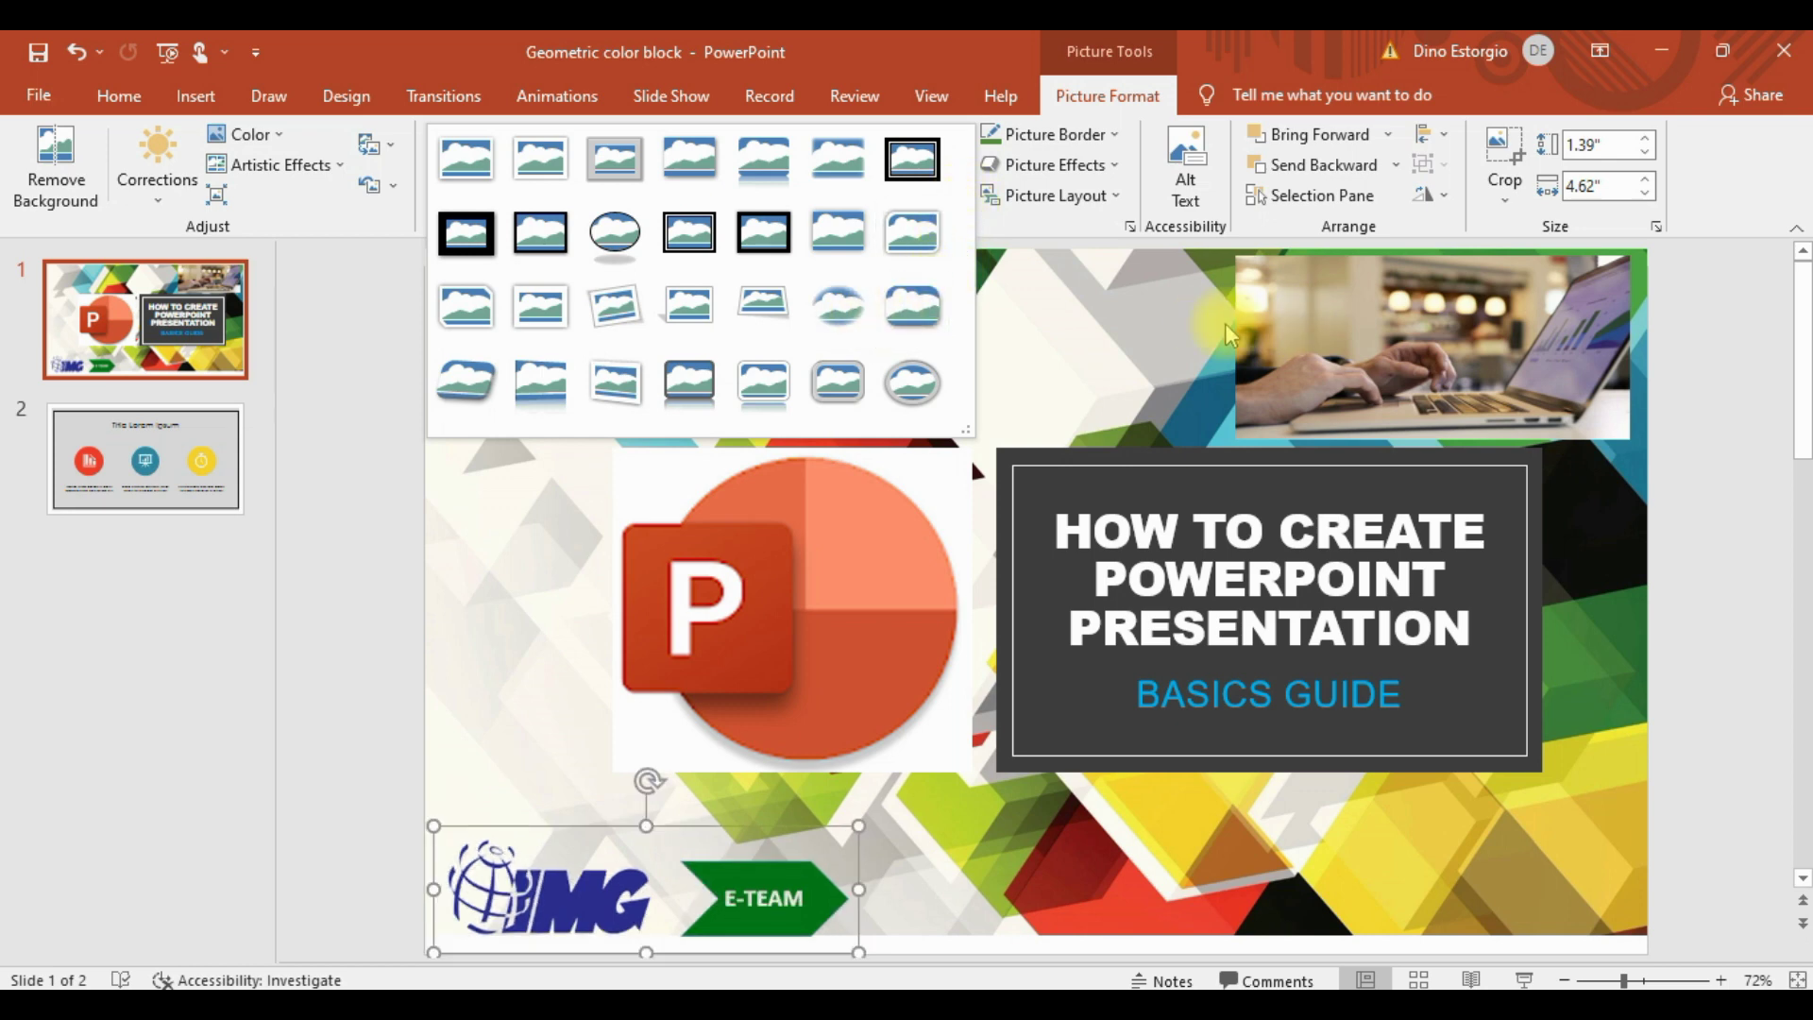
click(837, 337)
click(1399, 321)
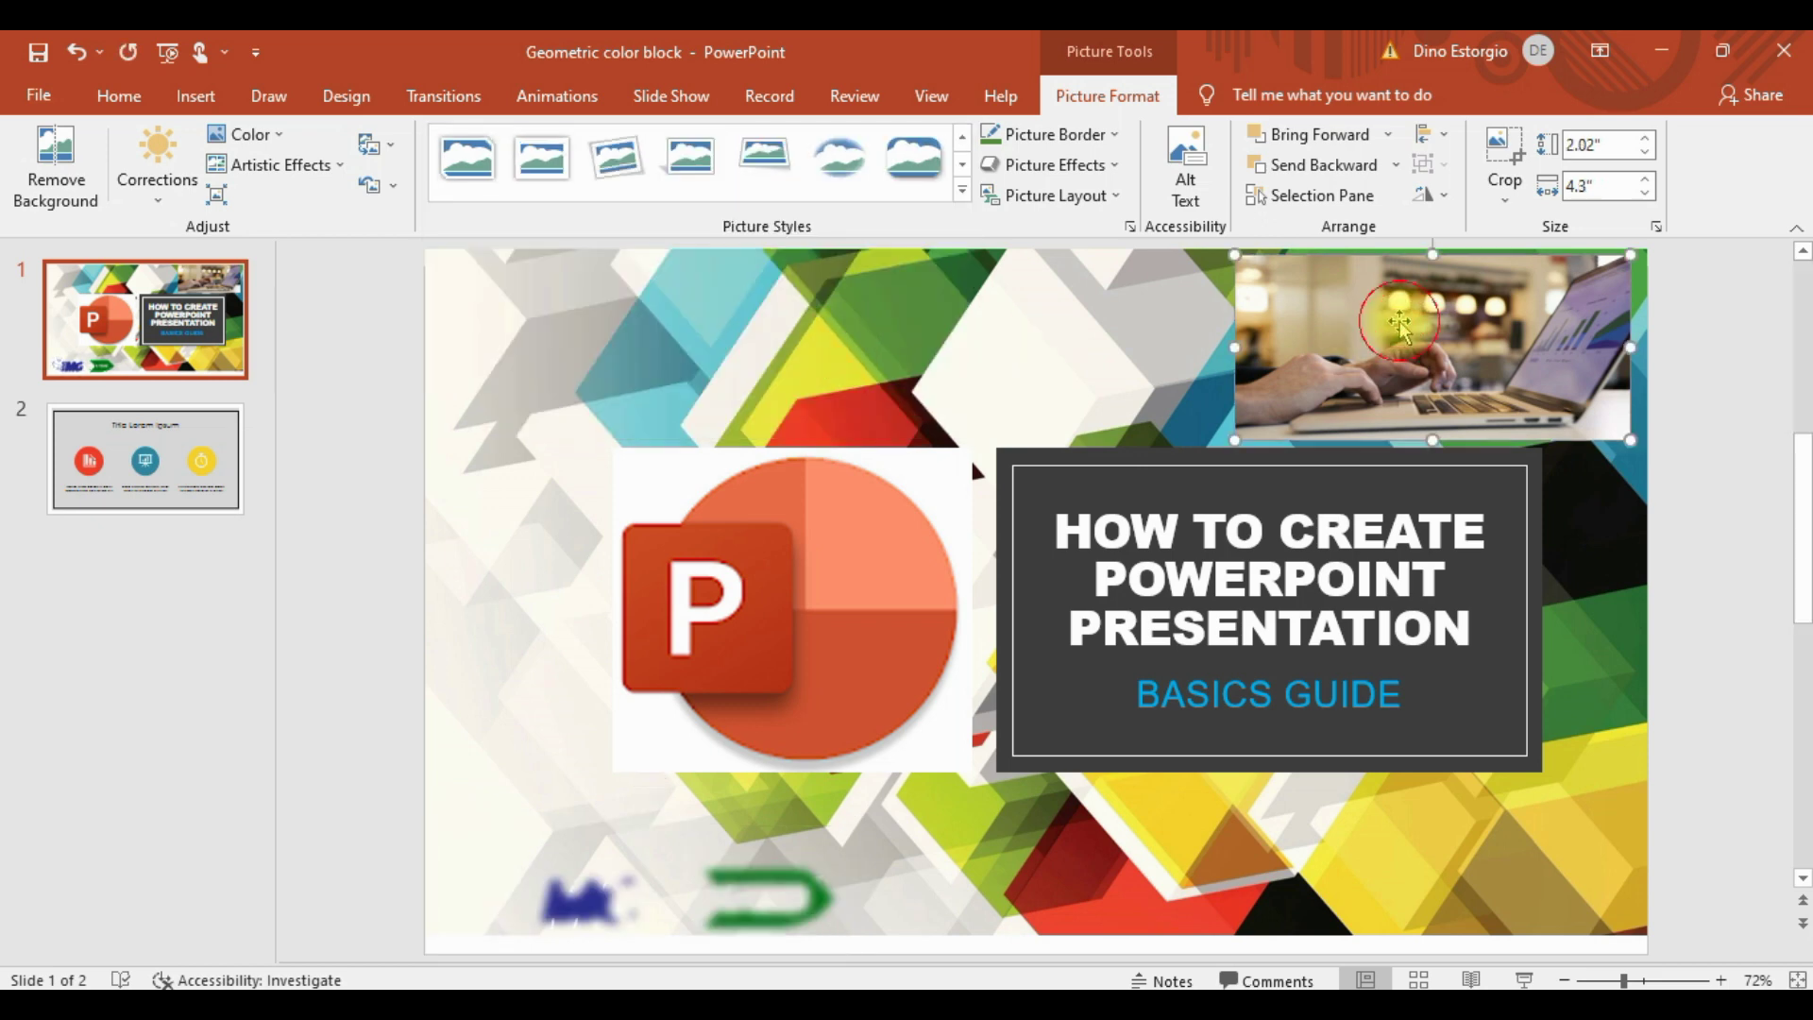
click(850, 182)
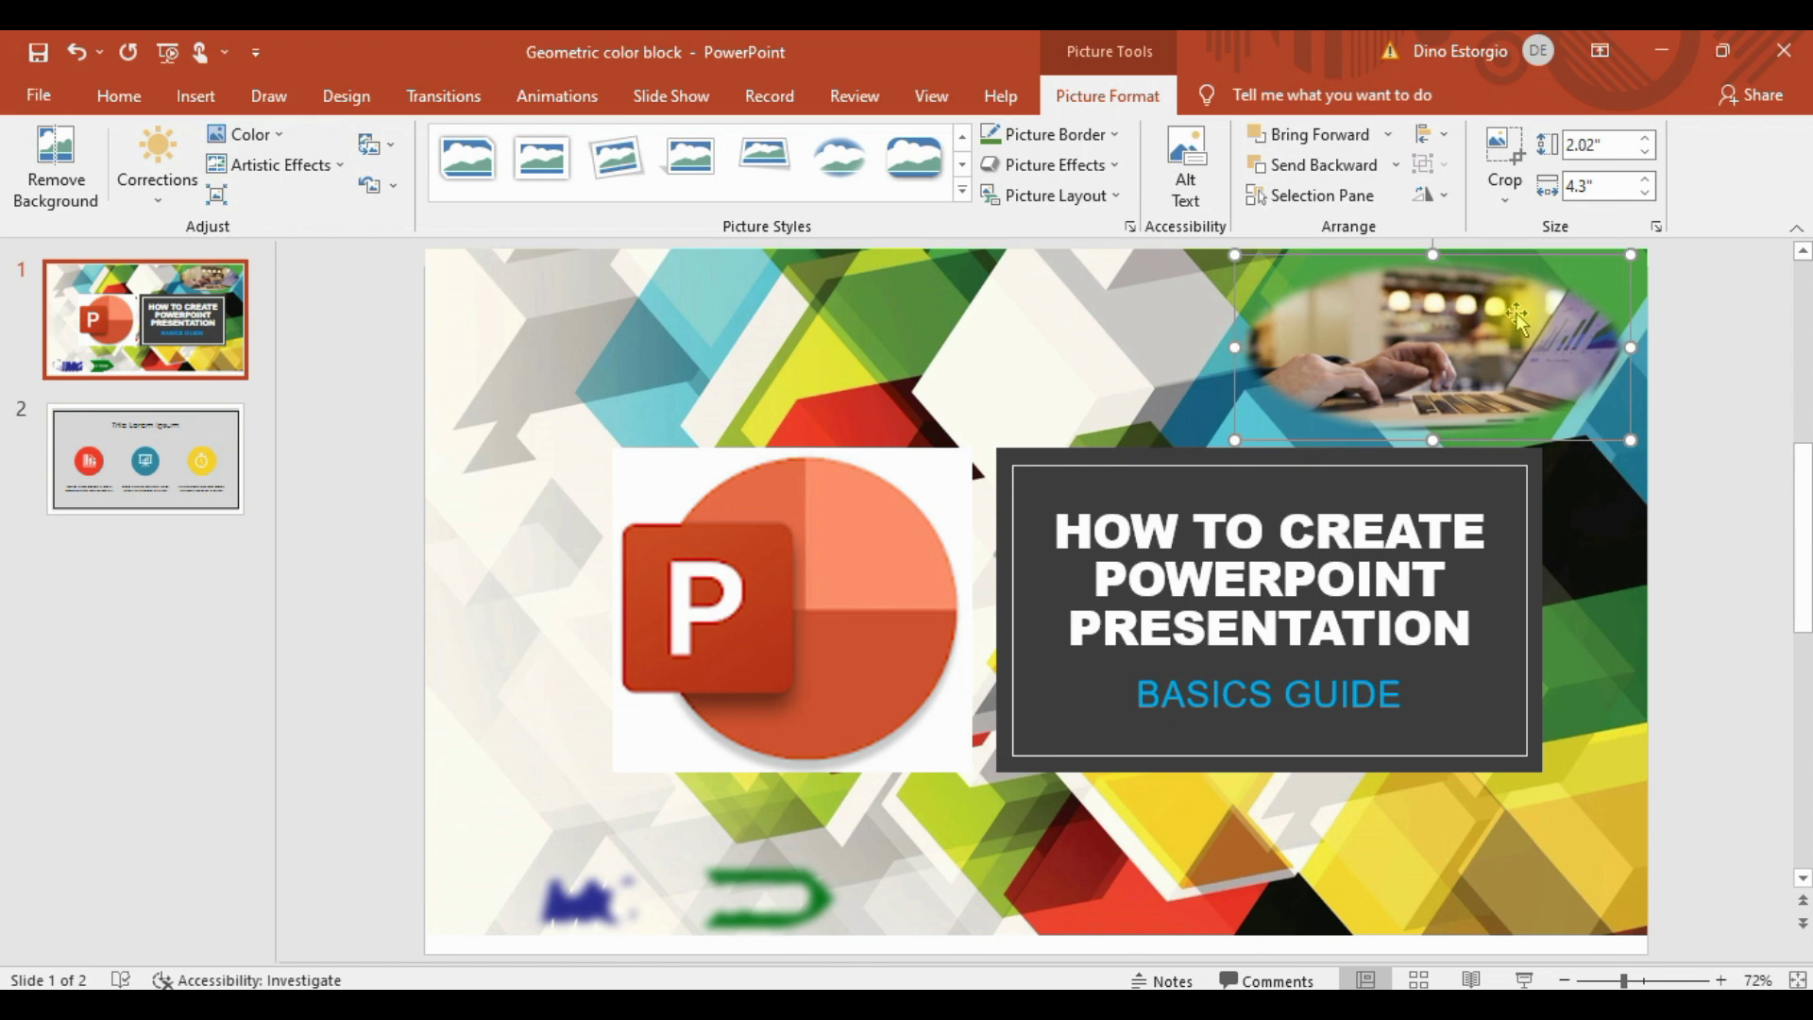
click(961, 192)
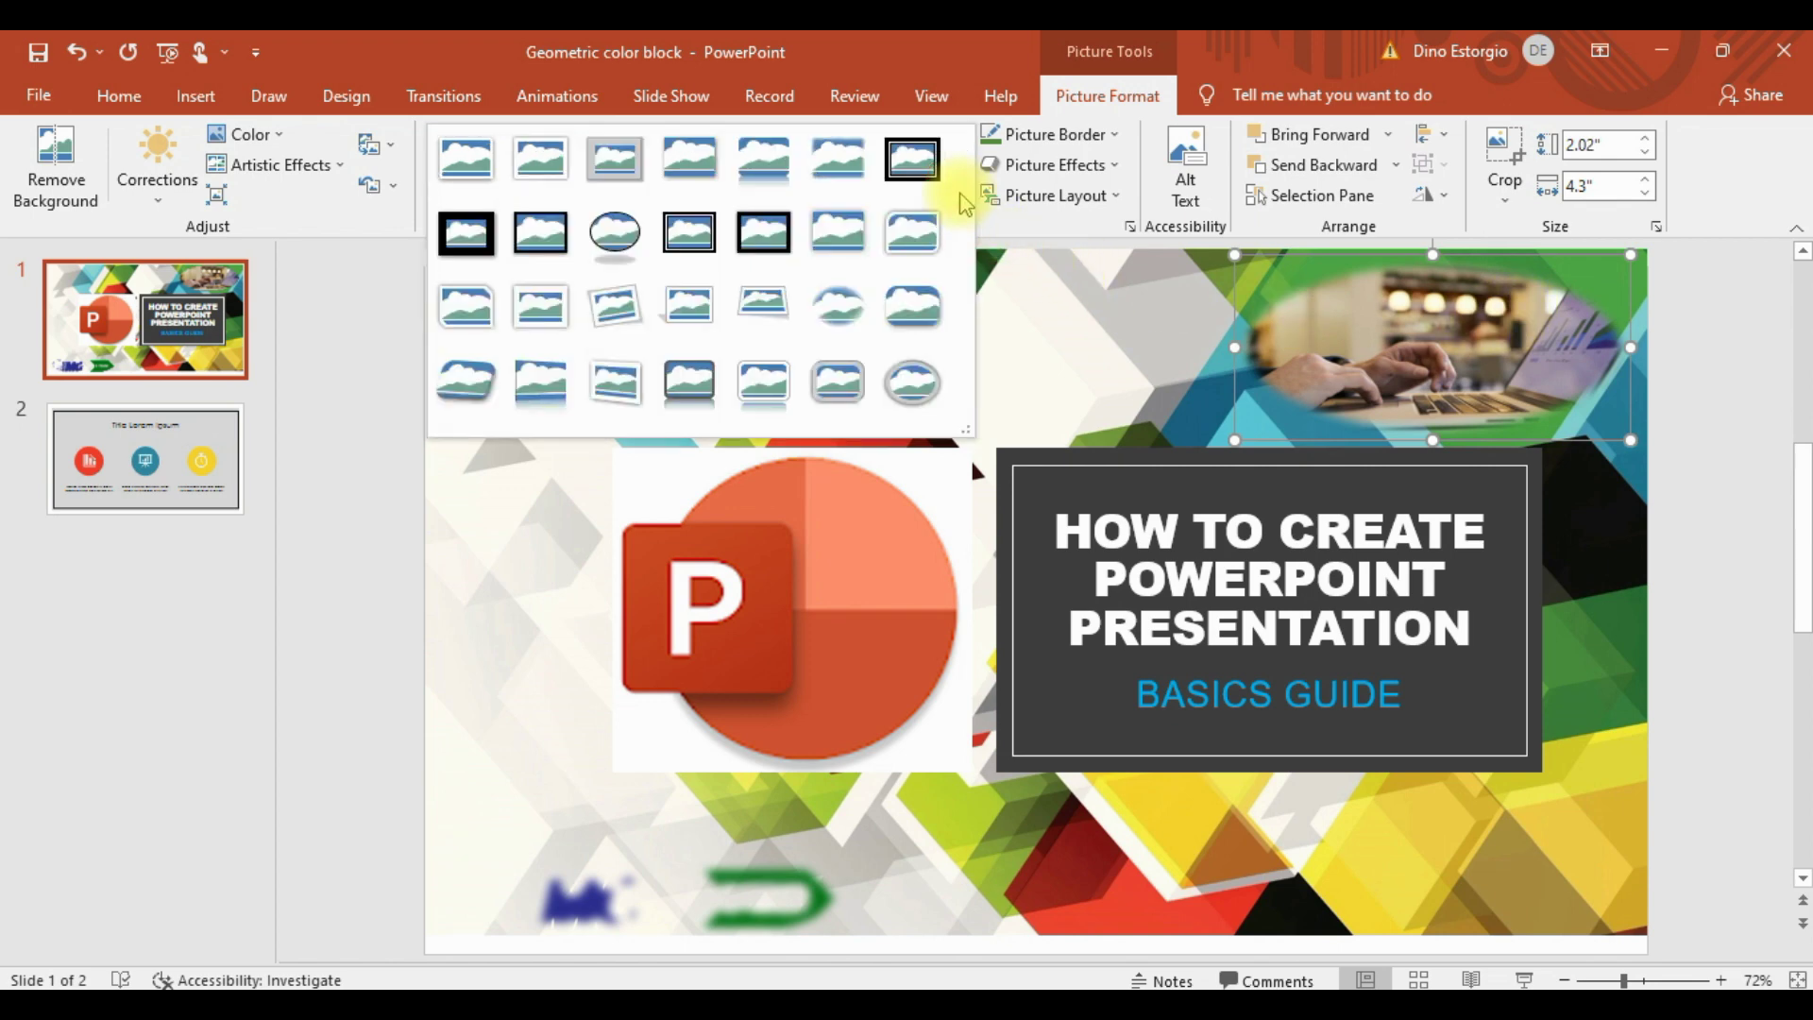
click(616, 170)
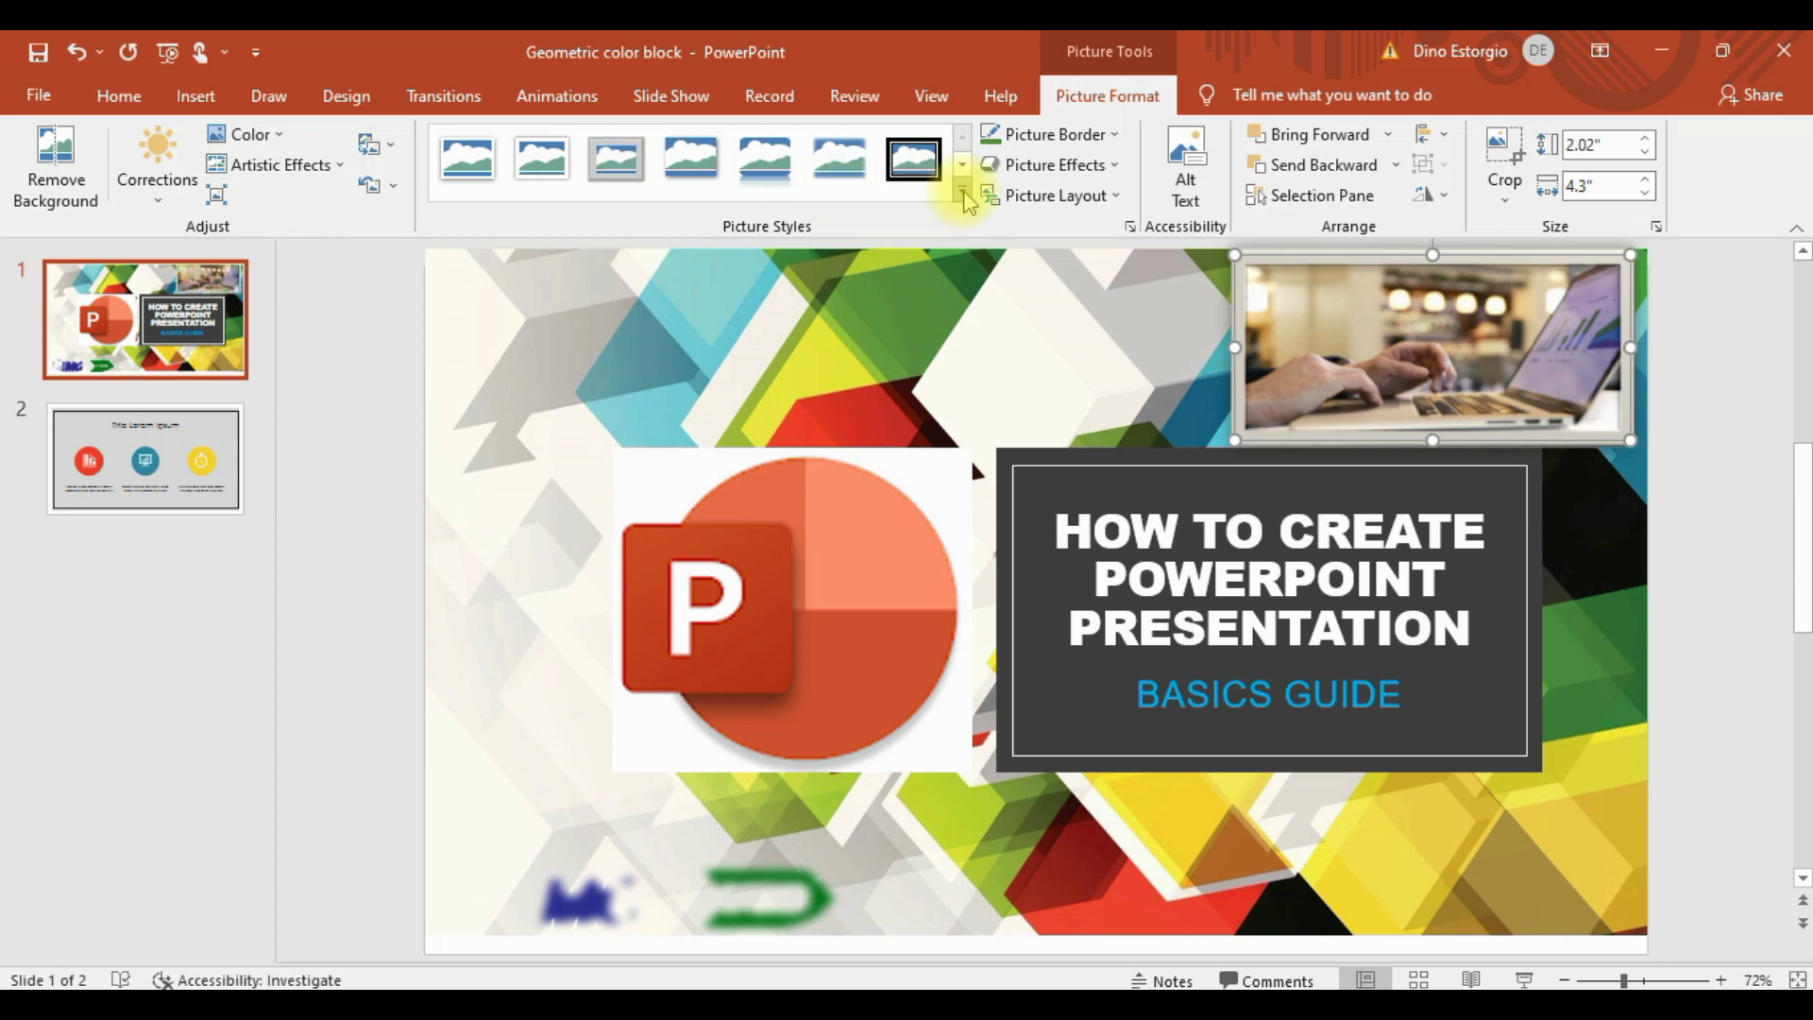
click(961, 192)
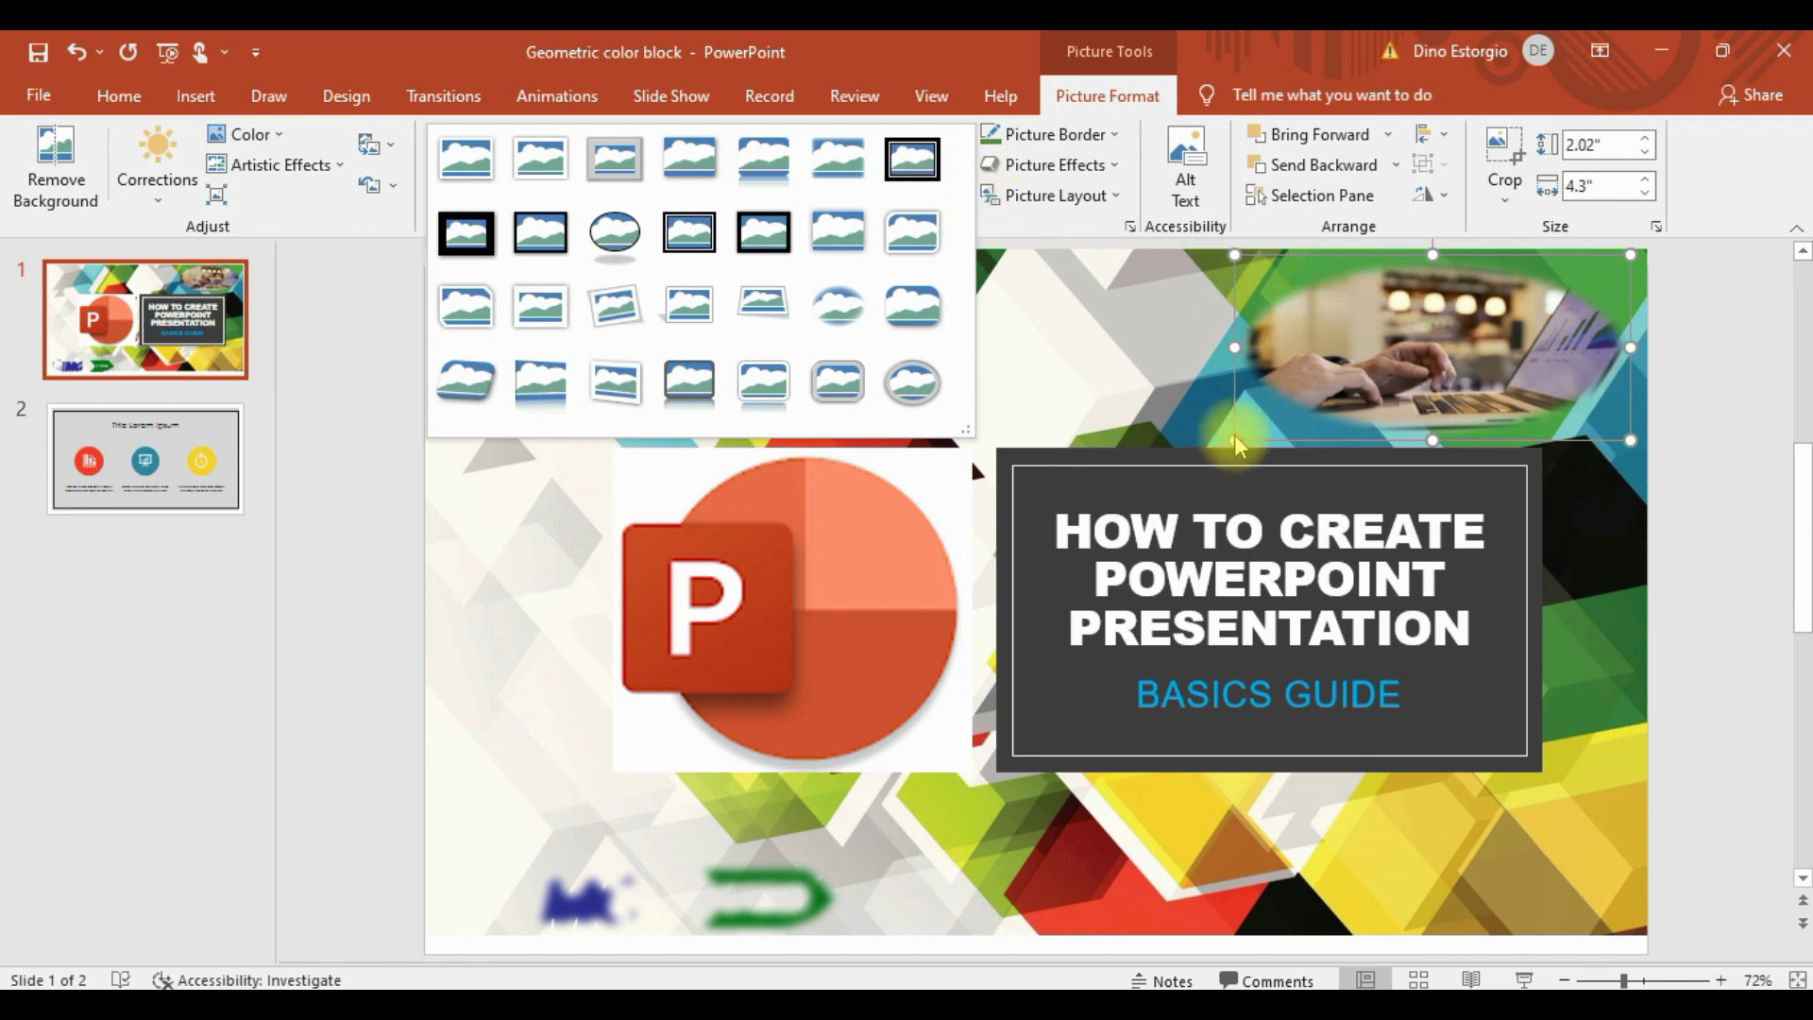
click(1289, 397)
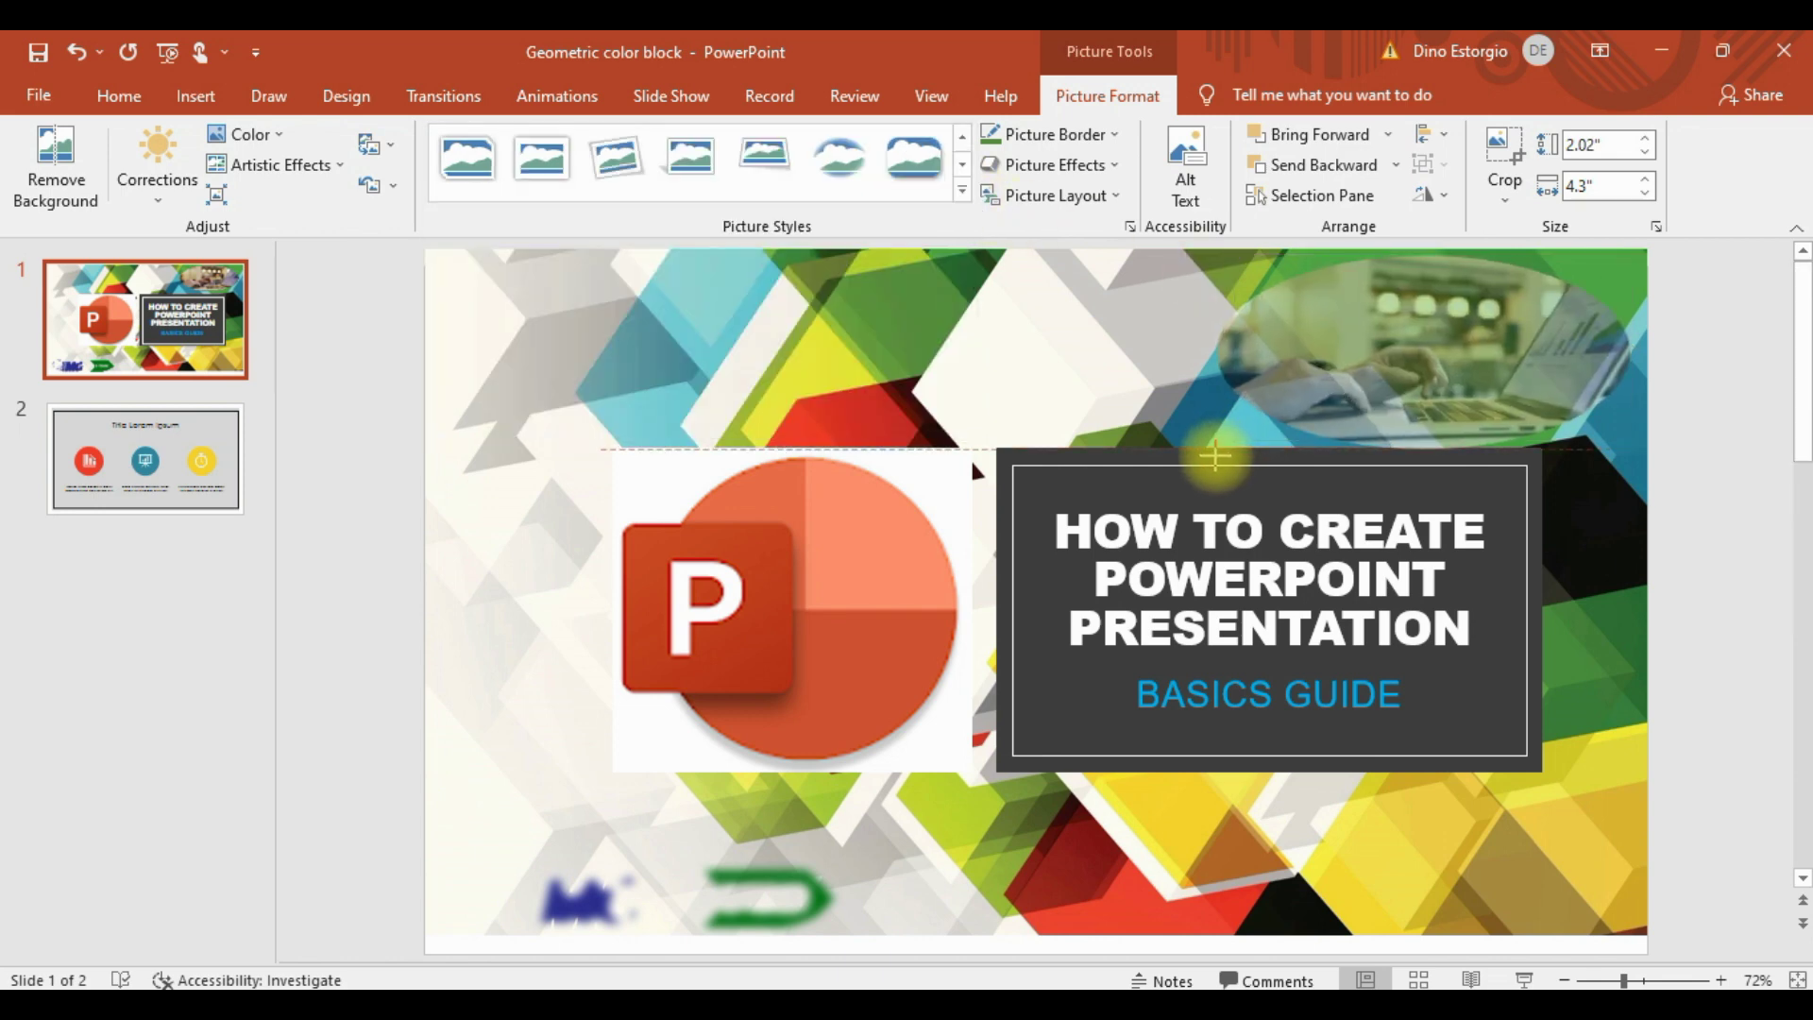
Step: Nudge the laptop photo slightly down into the slide's top-right corner
click(1145, 336)
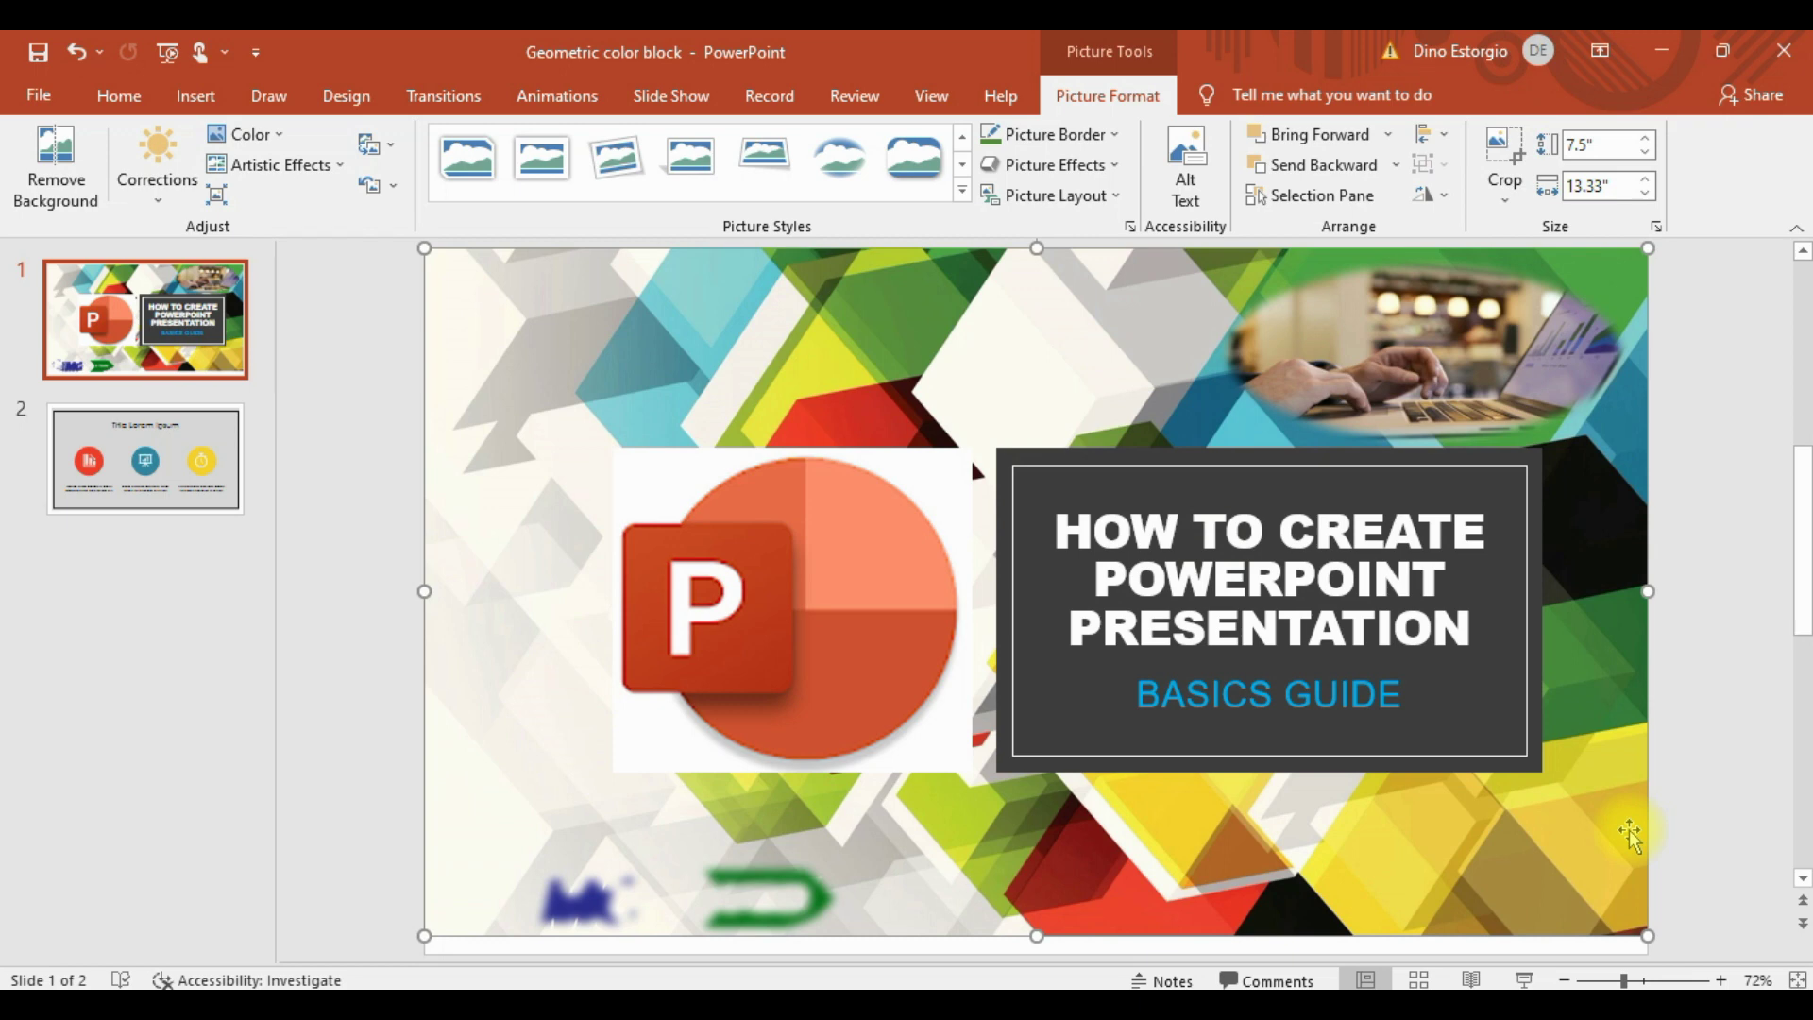
click(1398, 408)
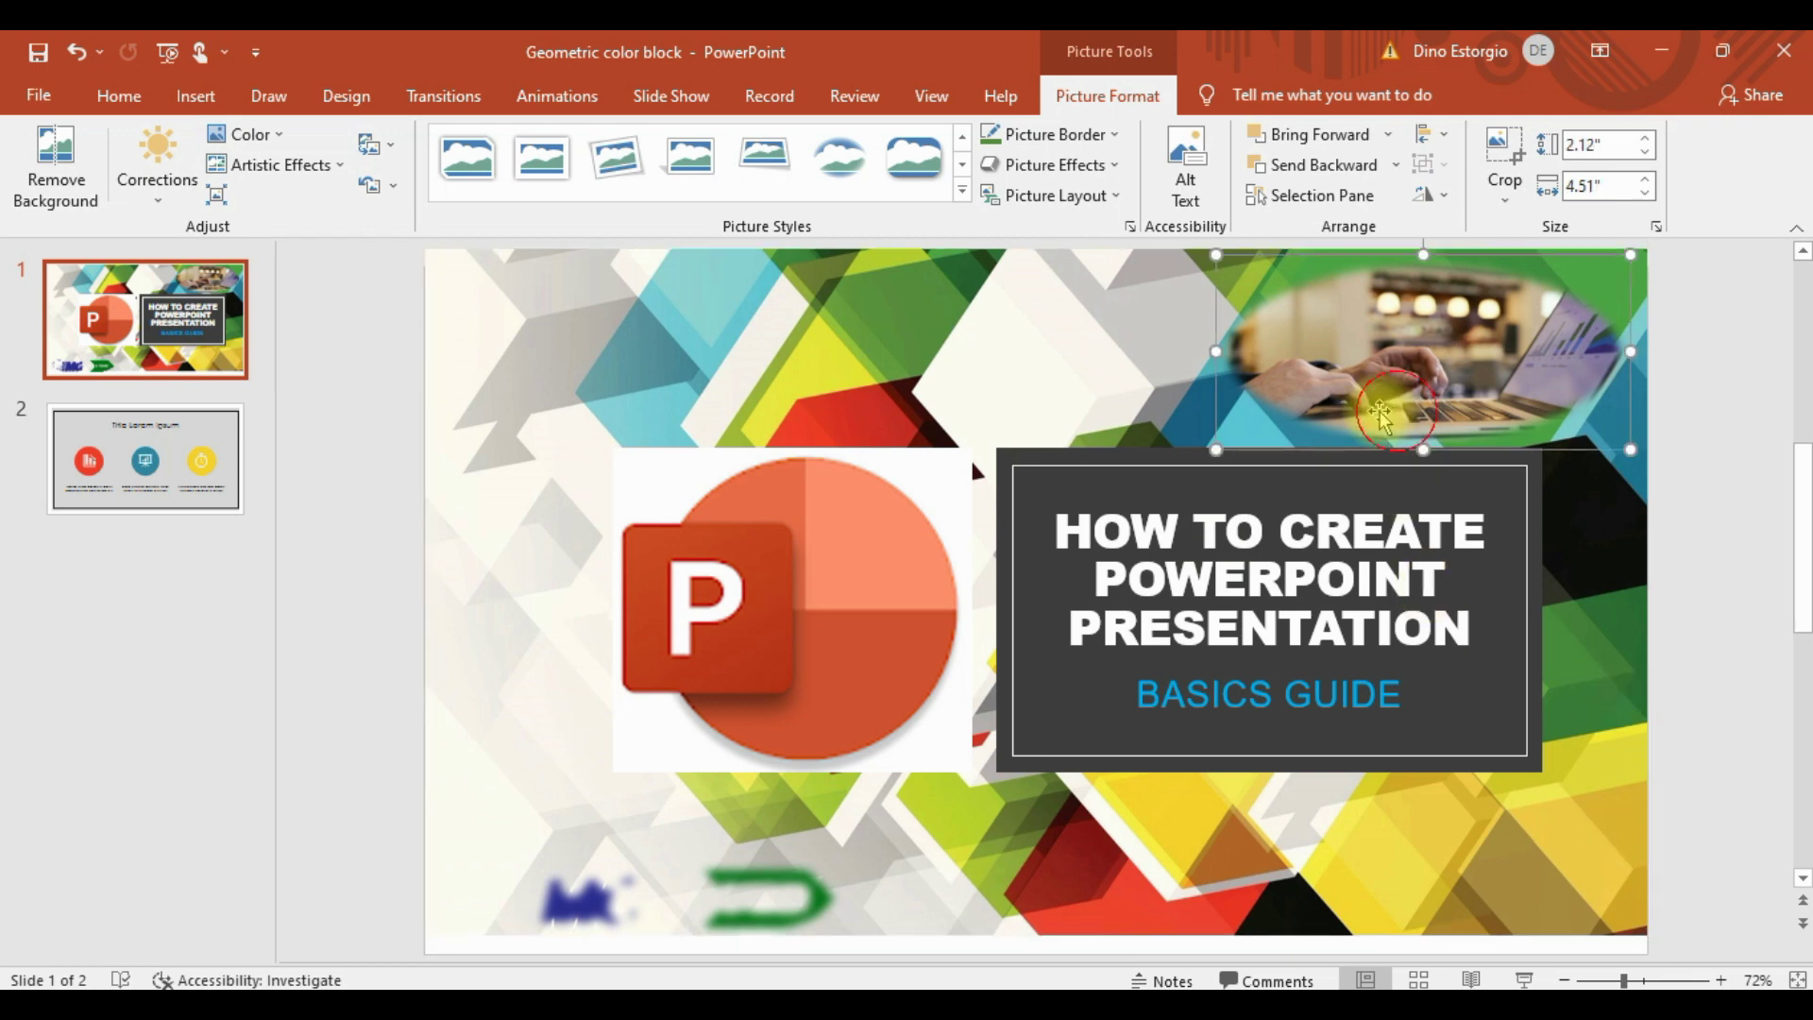
drag(1440, 303, 1440, 314)
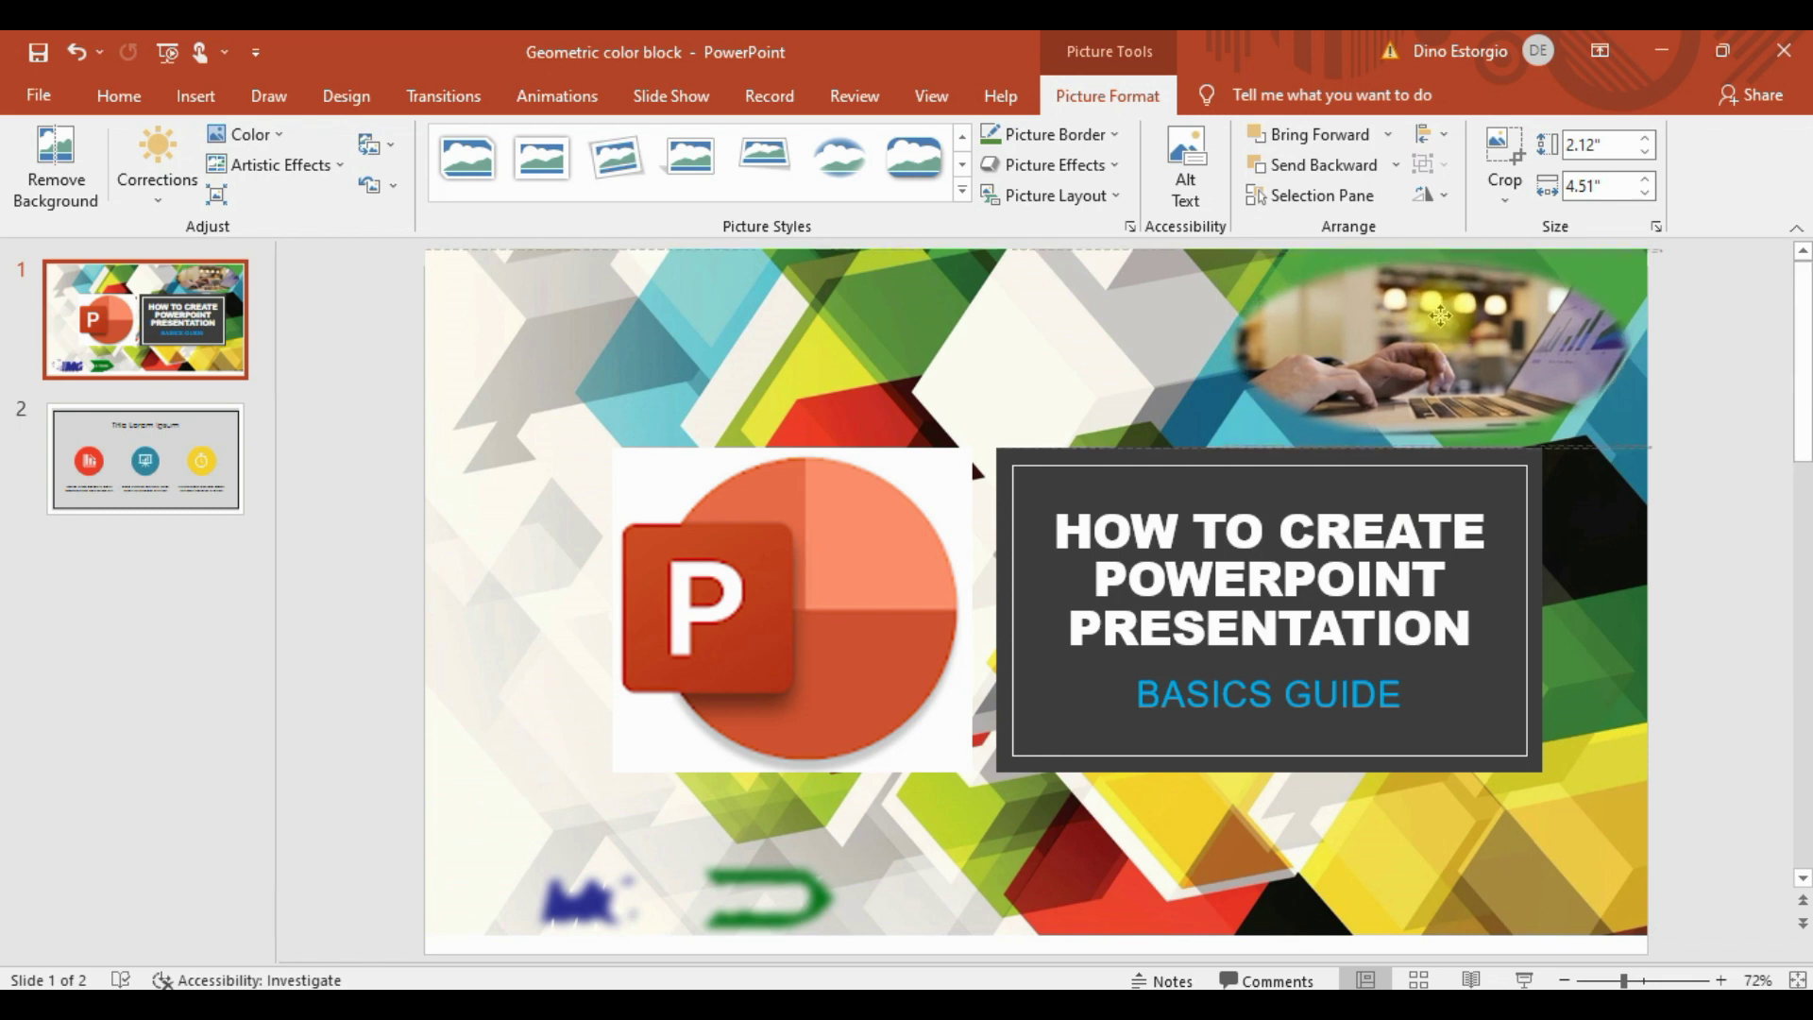
drag(1225, 445, 1224, 448)
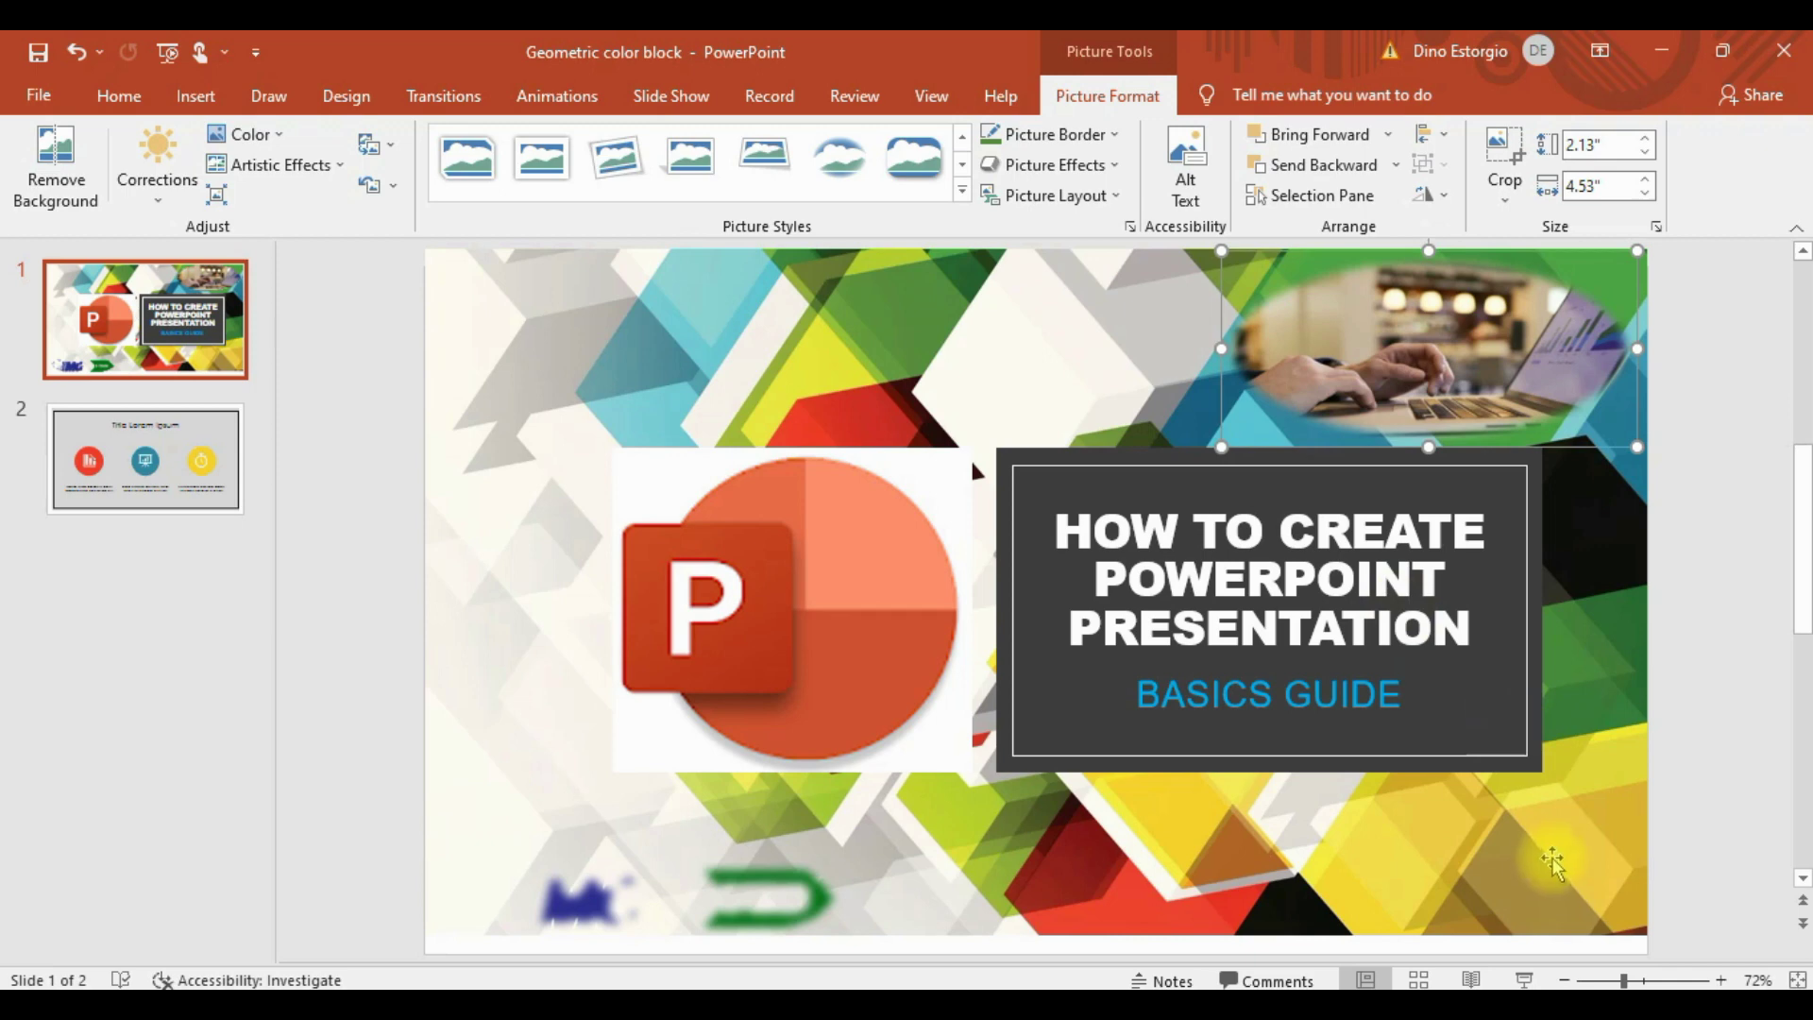
click(1745, 839)
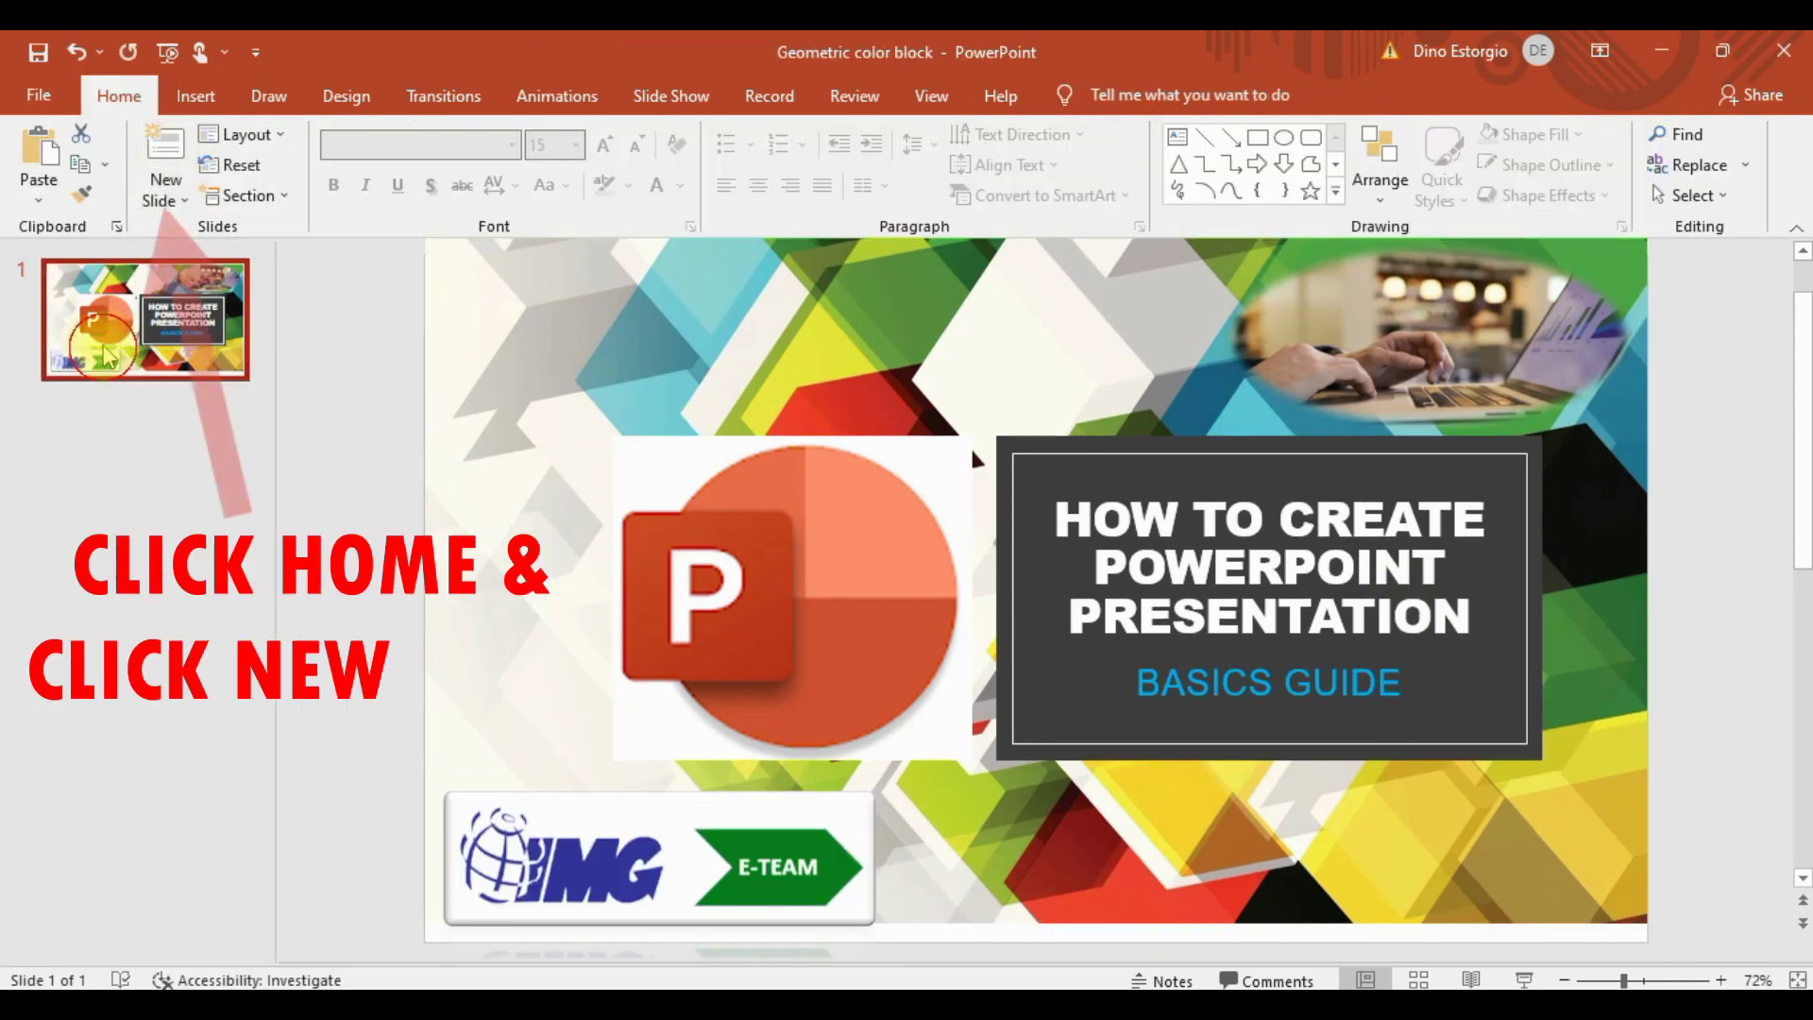
Step: Add a Title and Content slide whose title reads 'SAMPLE PRESENTATION'
click(170, 151)
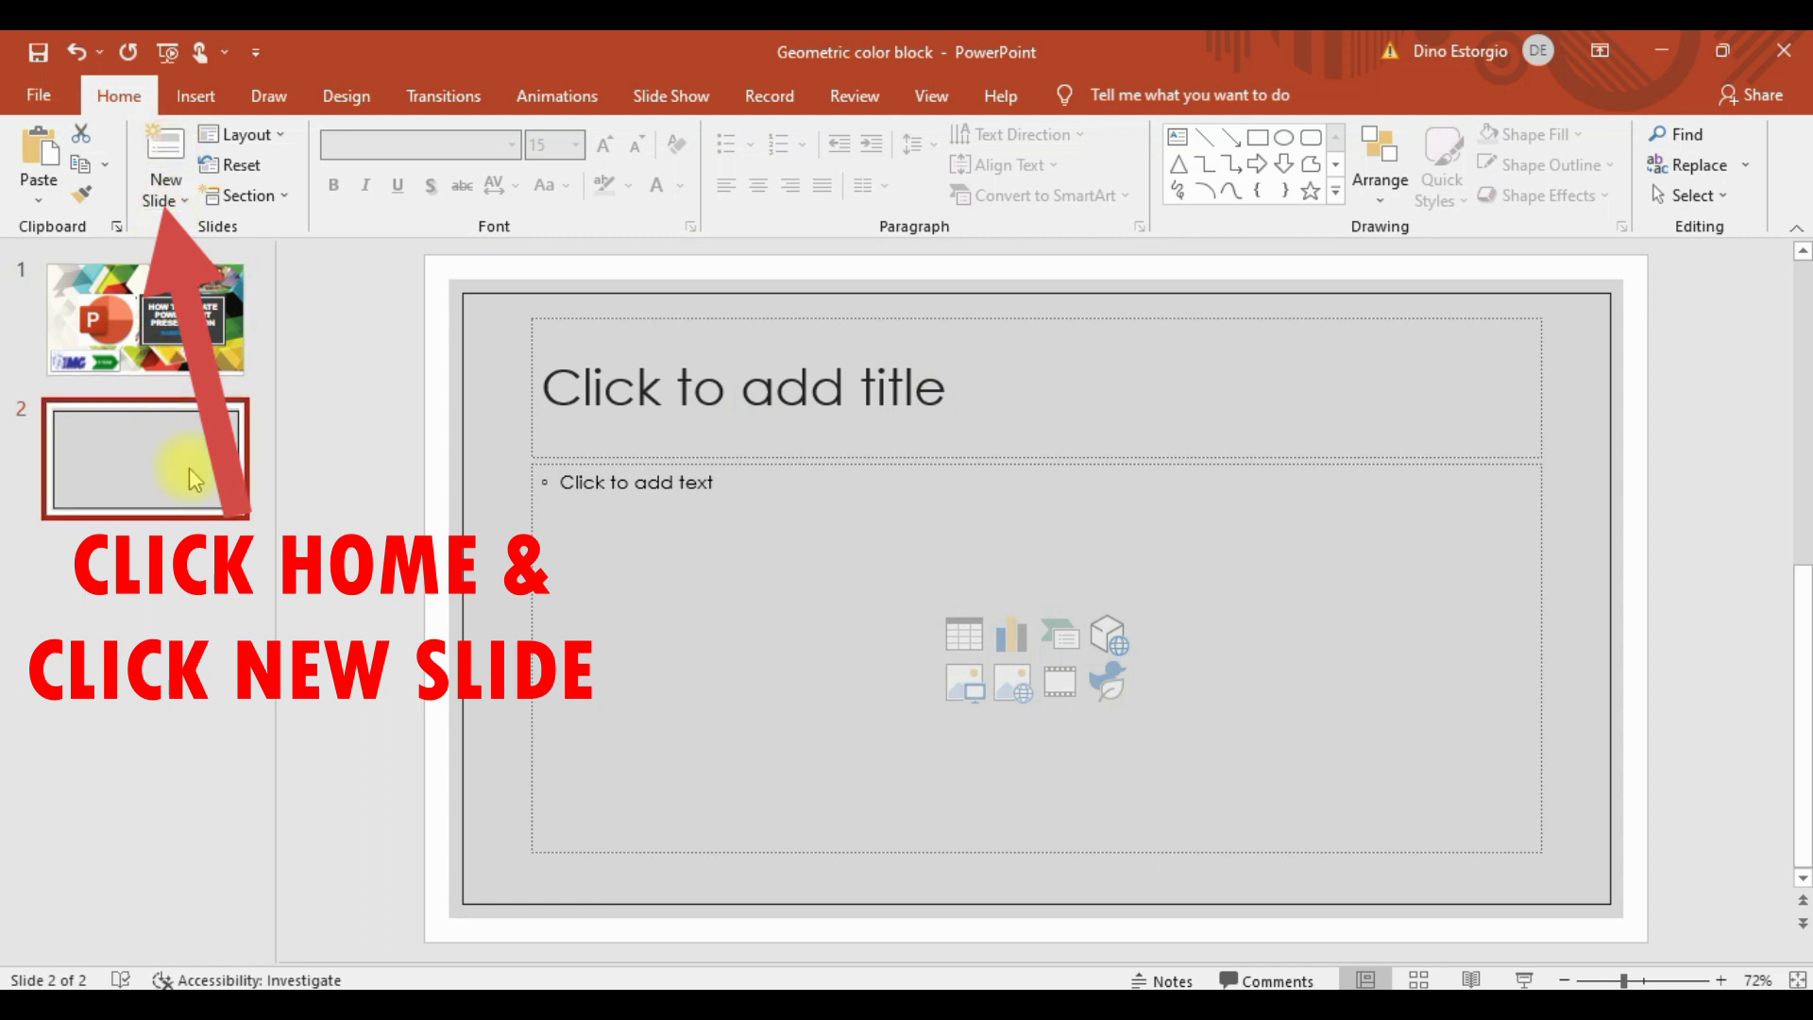
click(757, 365)
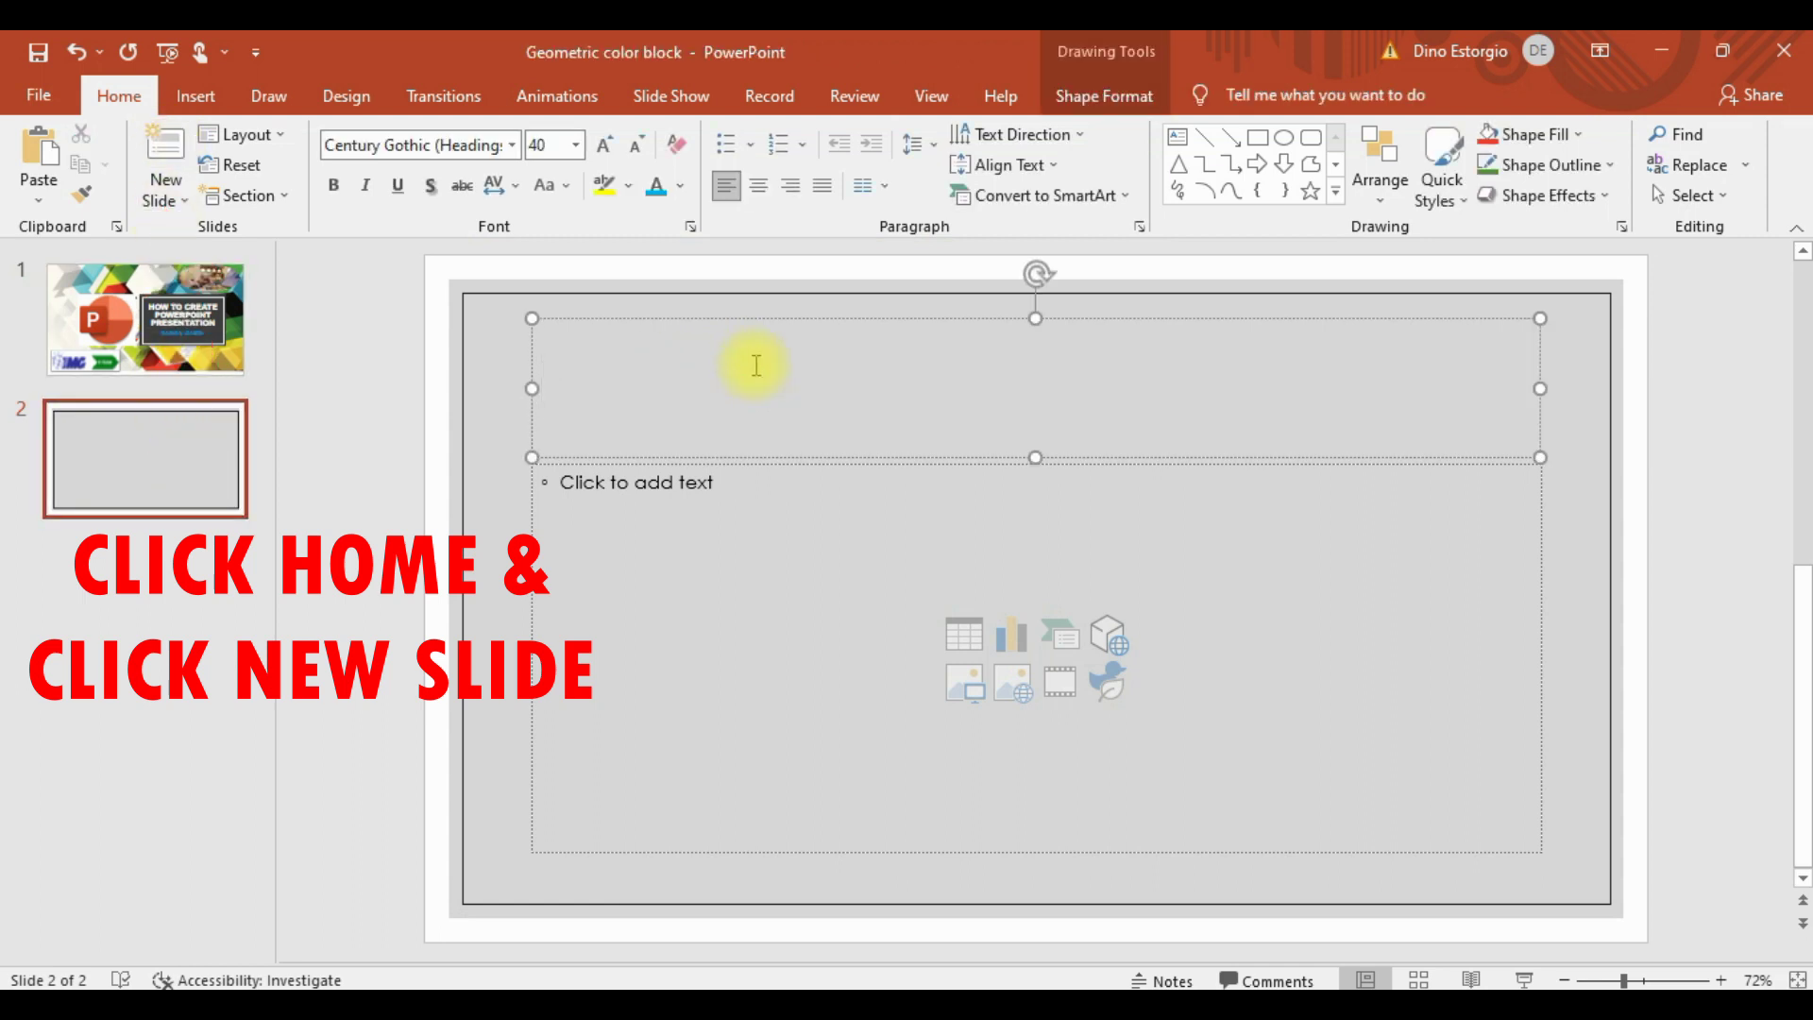
click(158, 595)
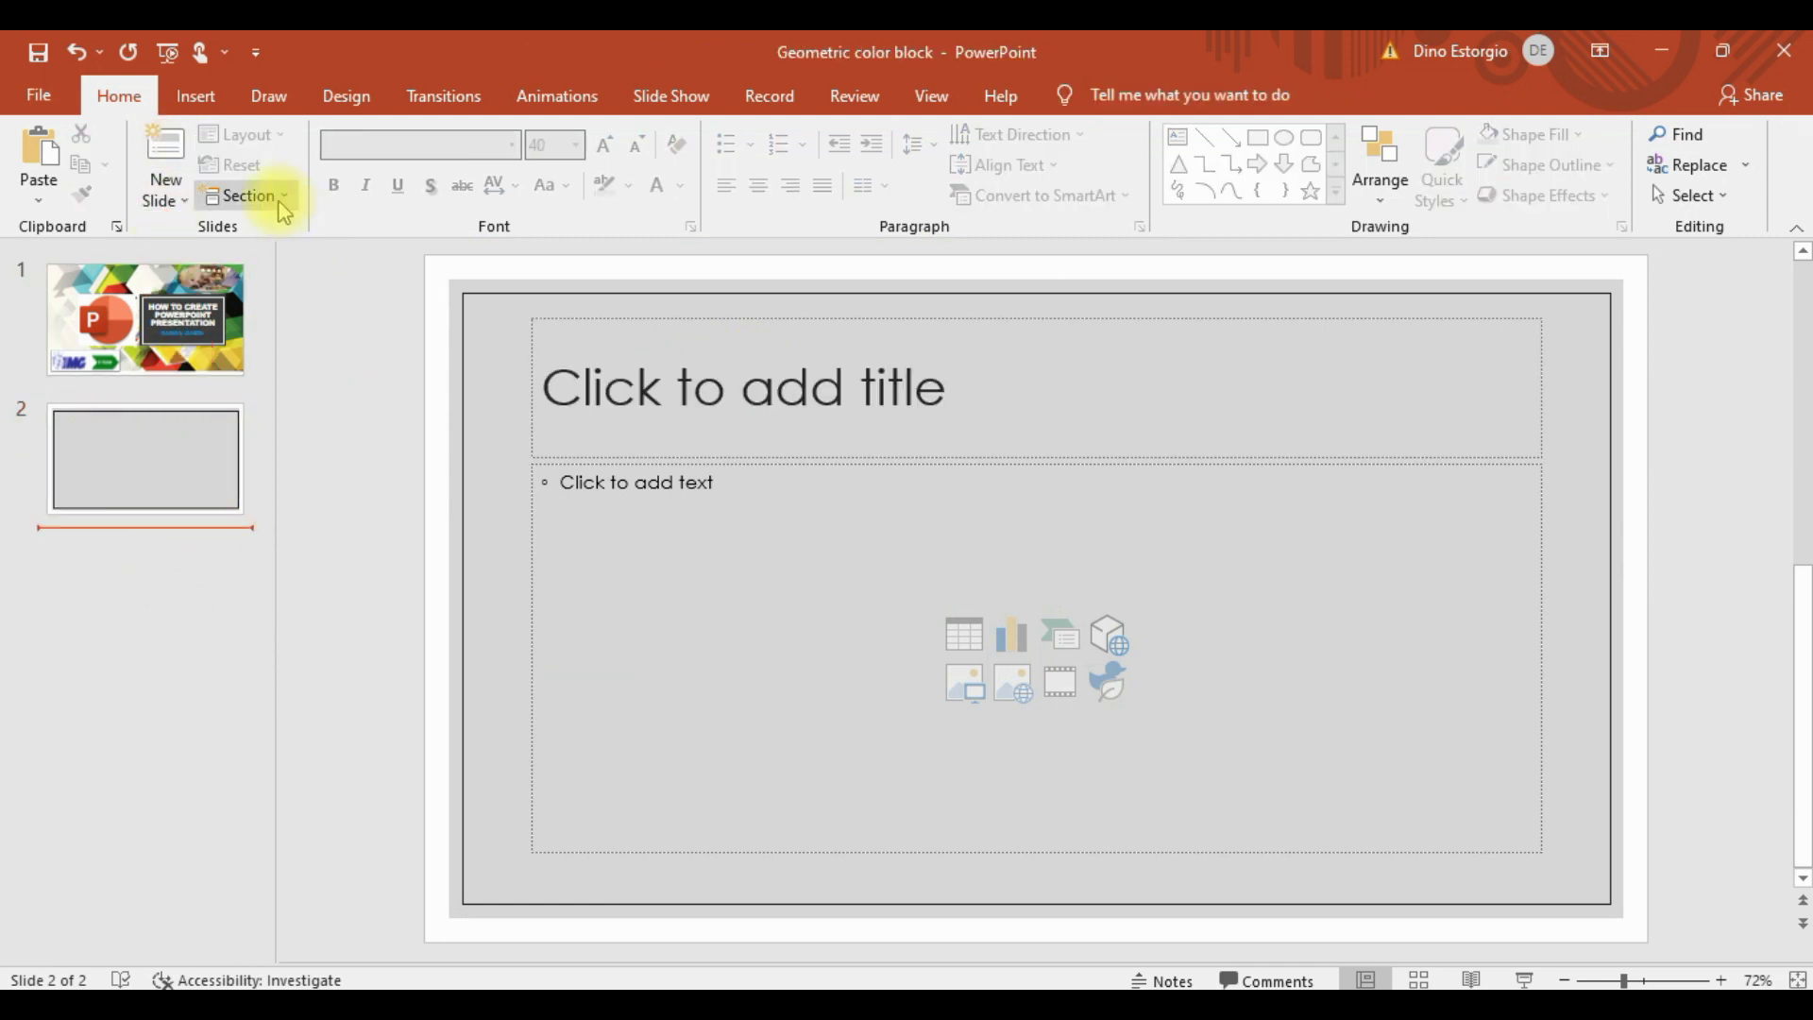
click(940, 390)
text(SAM)
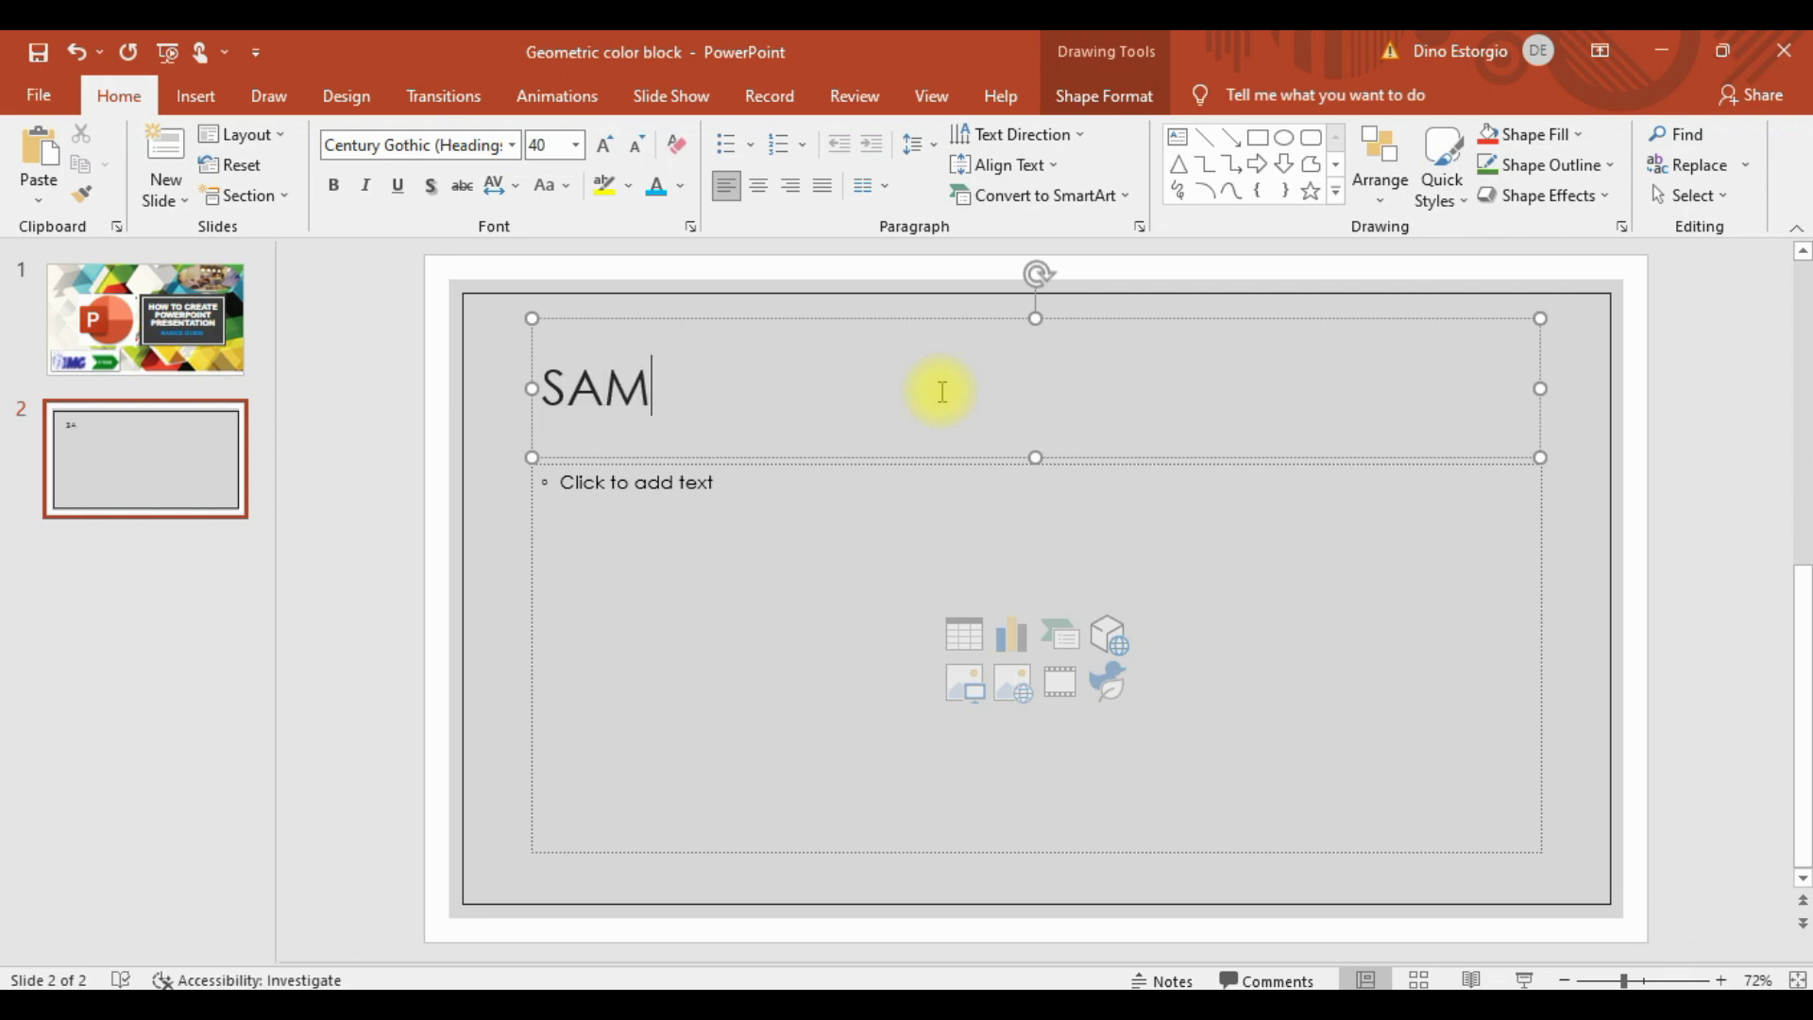
text(PLE PRESENTATION)
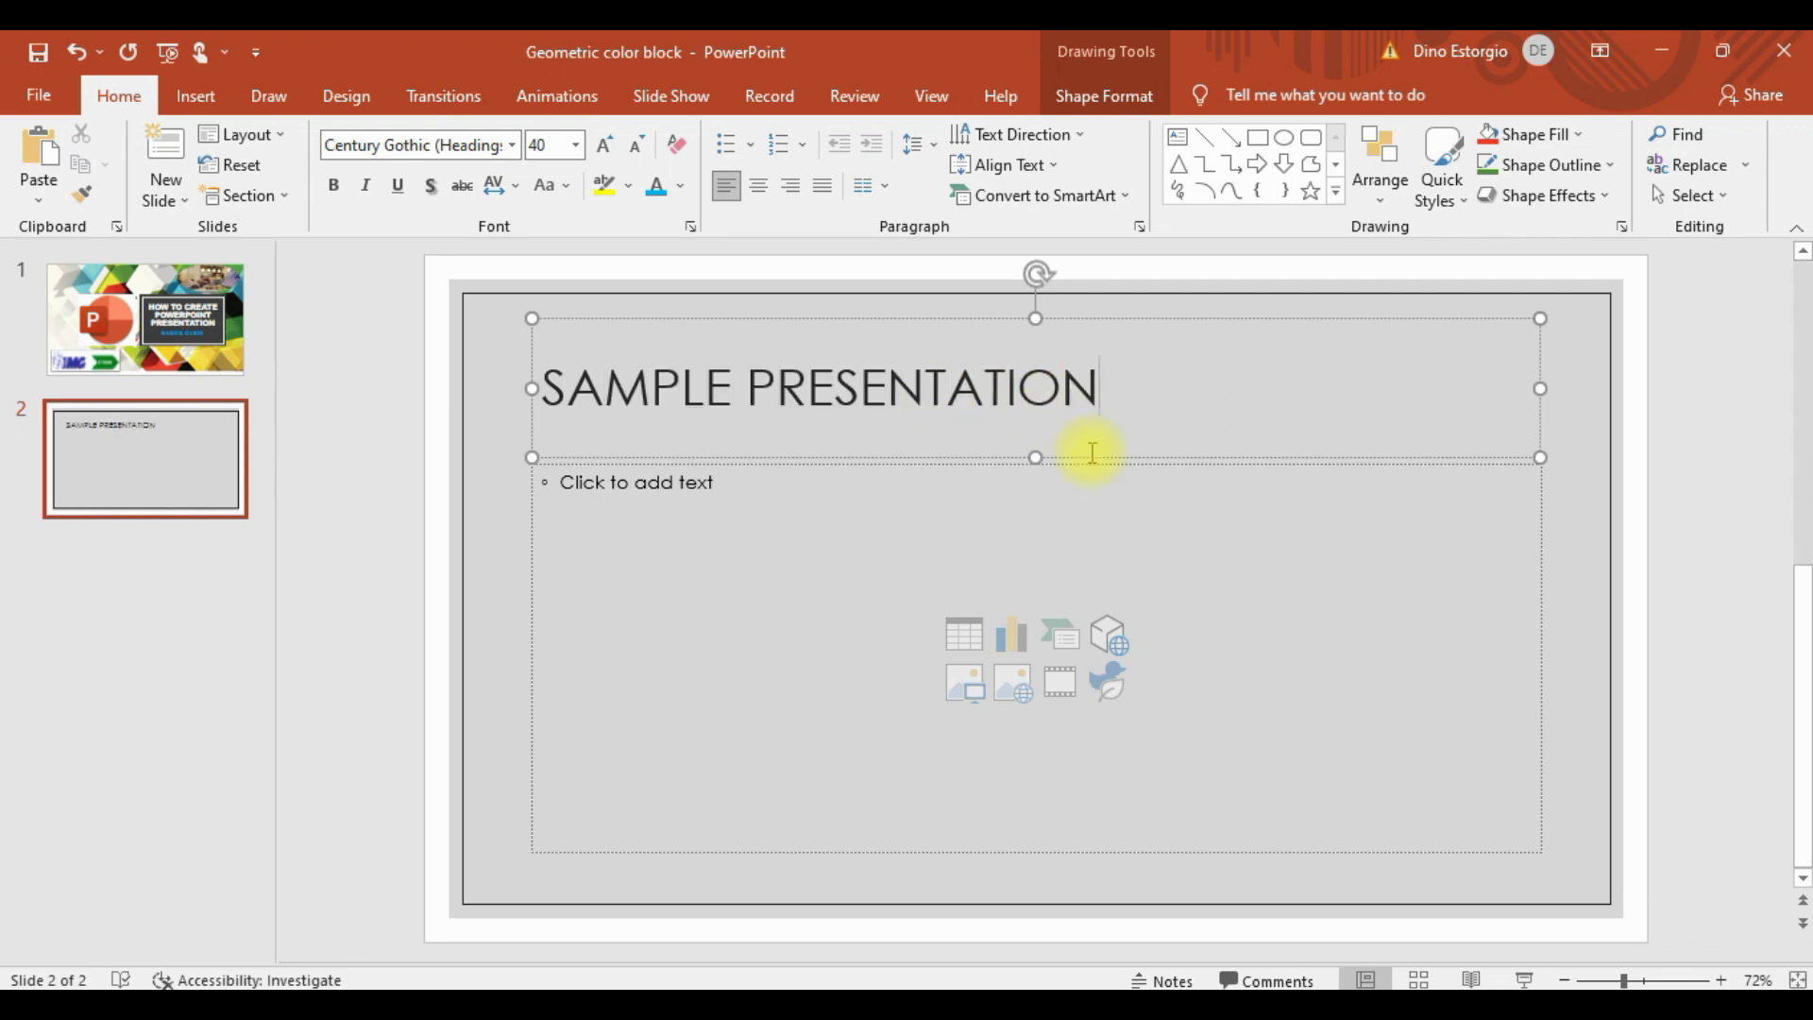
click(1117, 486)
drag(1102, 388, 599, 388)
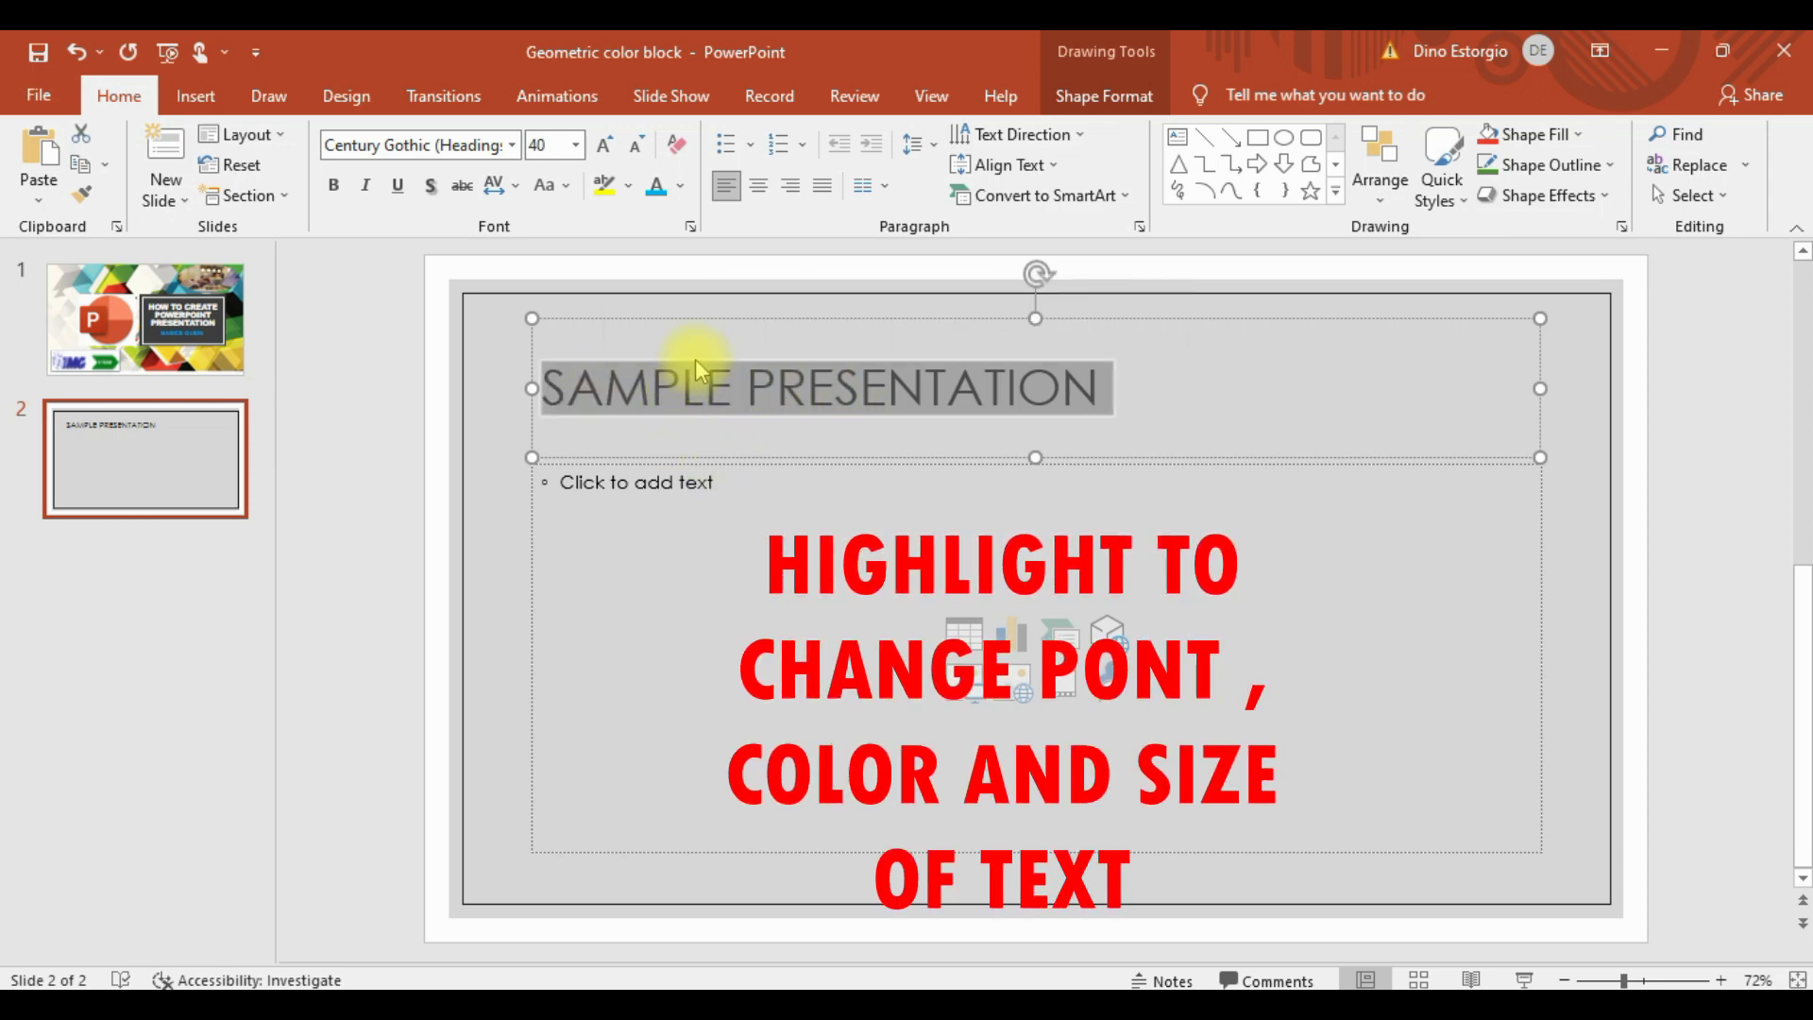
Step: Format the slide 2 title as 48 pt Aharoni, red and bold
click(575, 145)
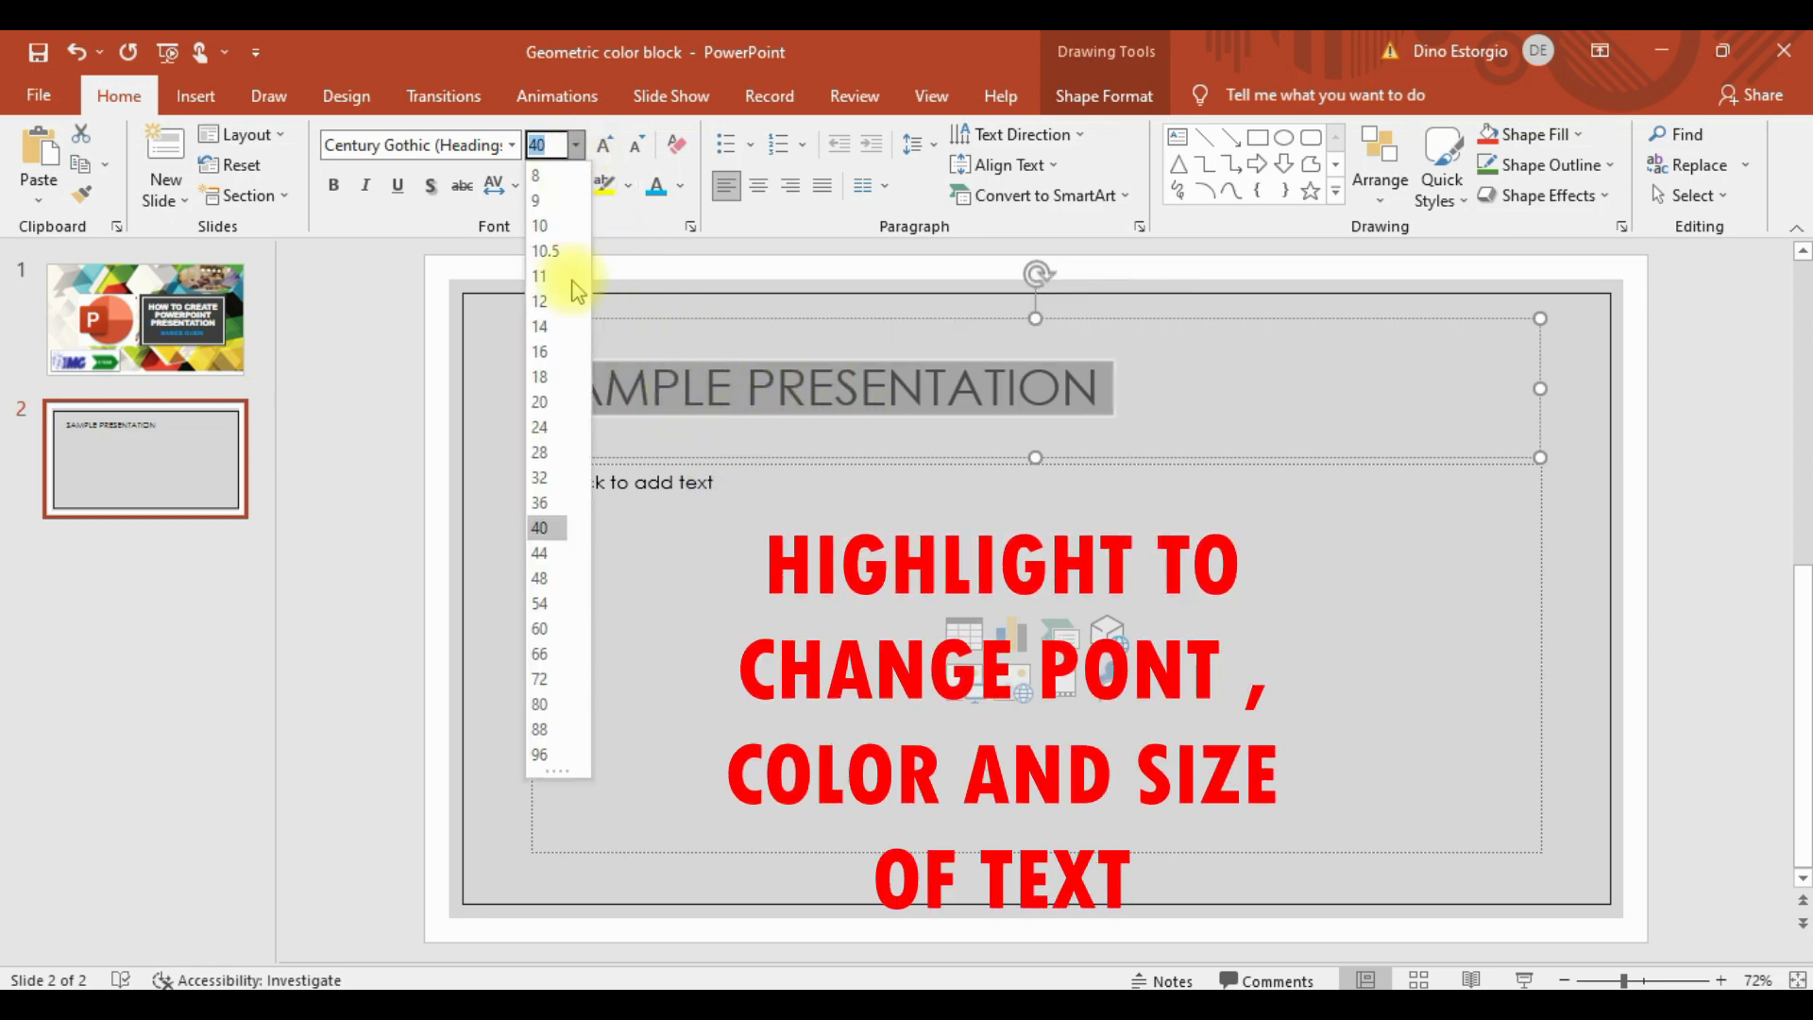
click(539, 578)
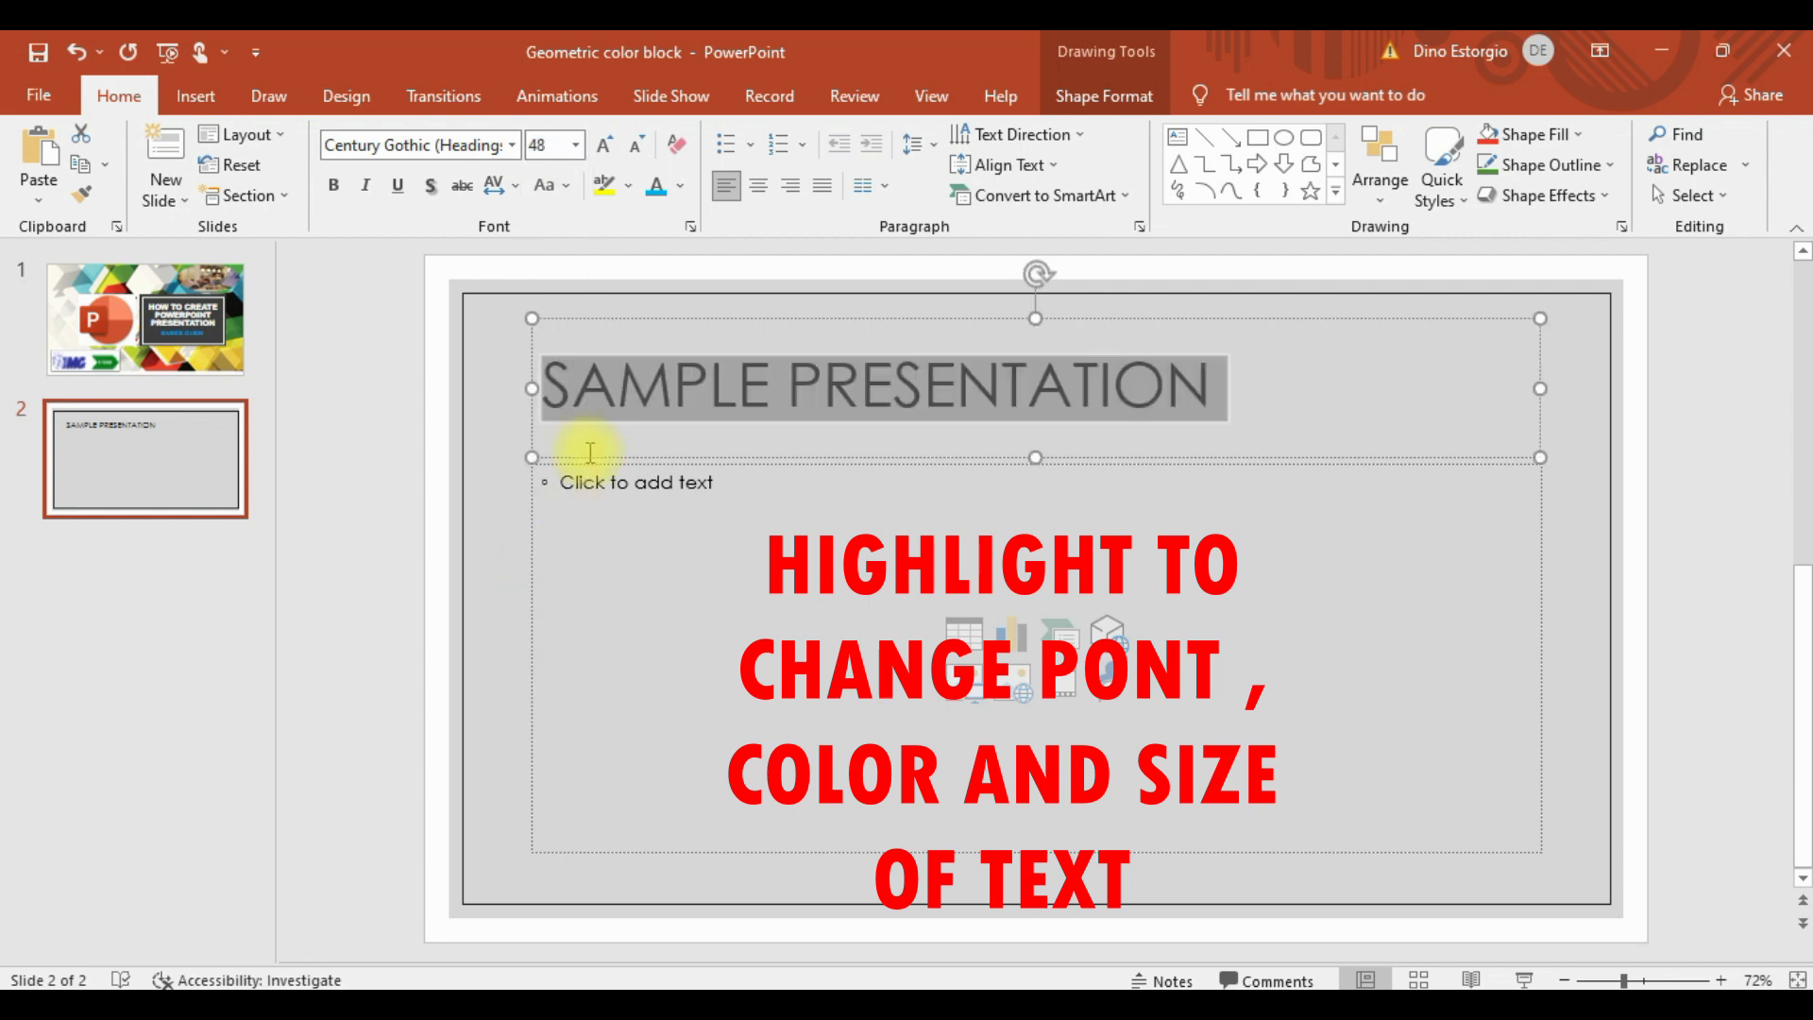
click(510, 145)
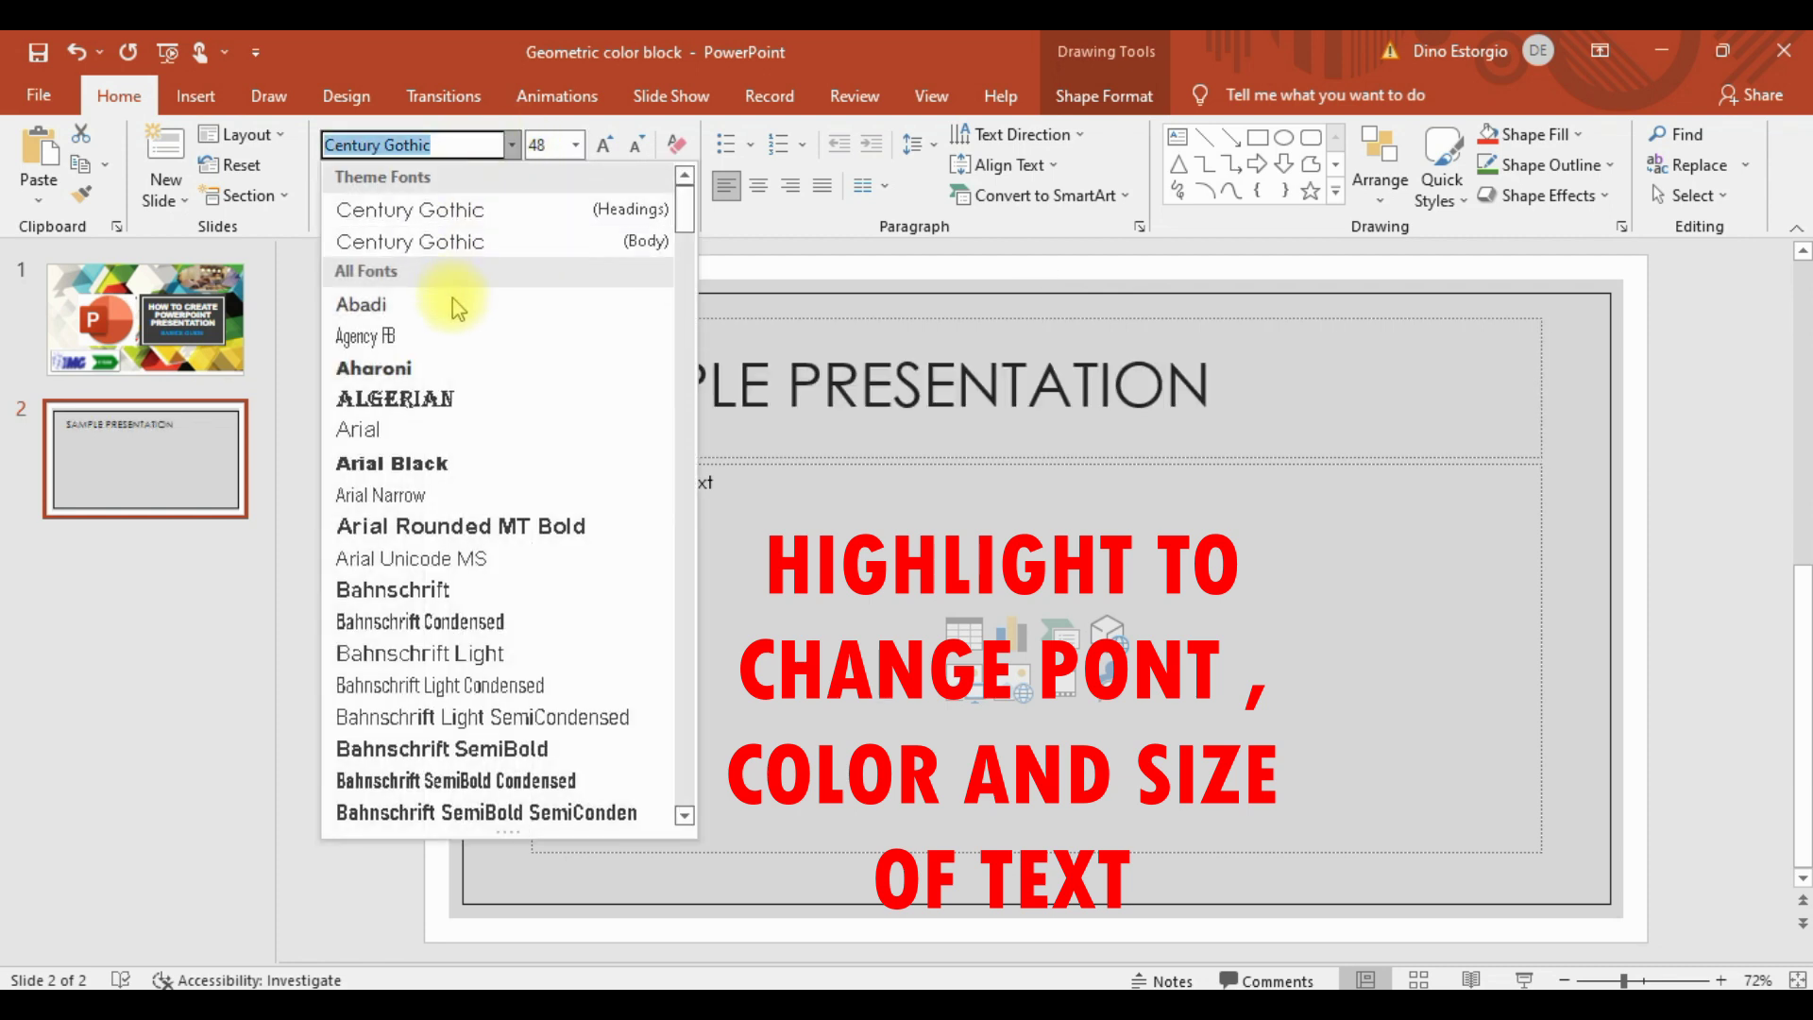
click(440, 365)
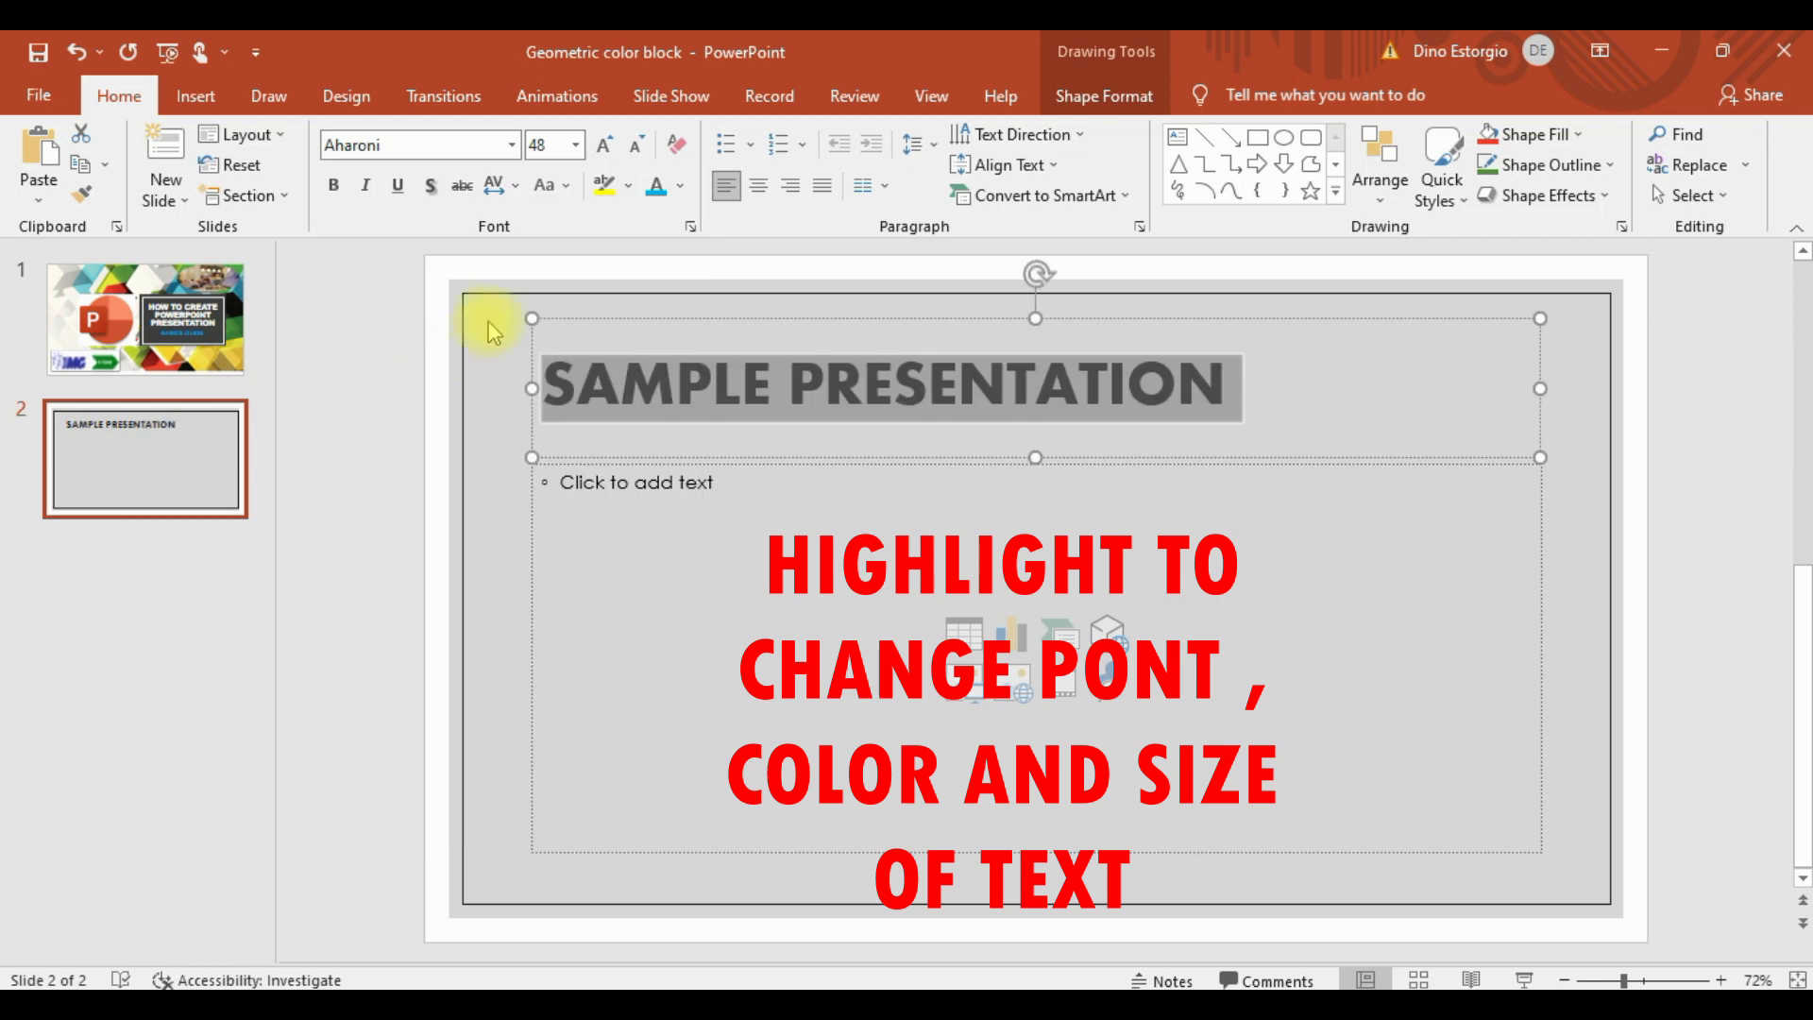
click(684, 188)
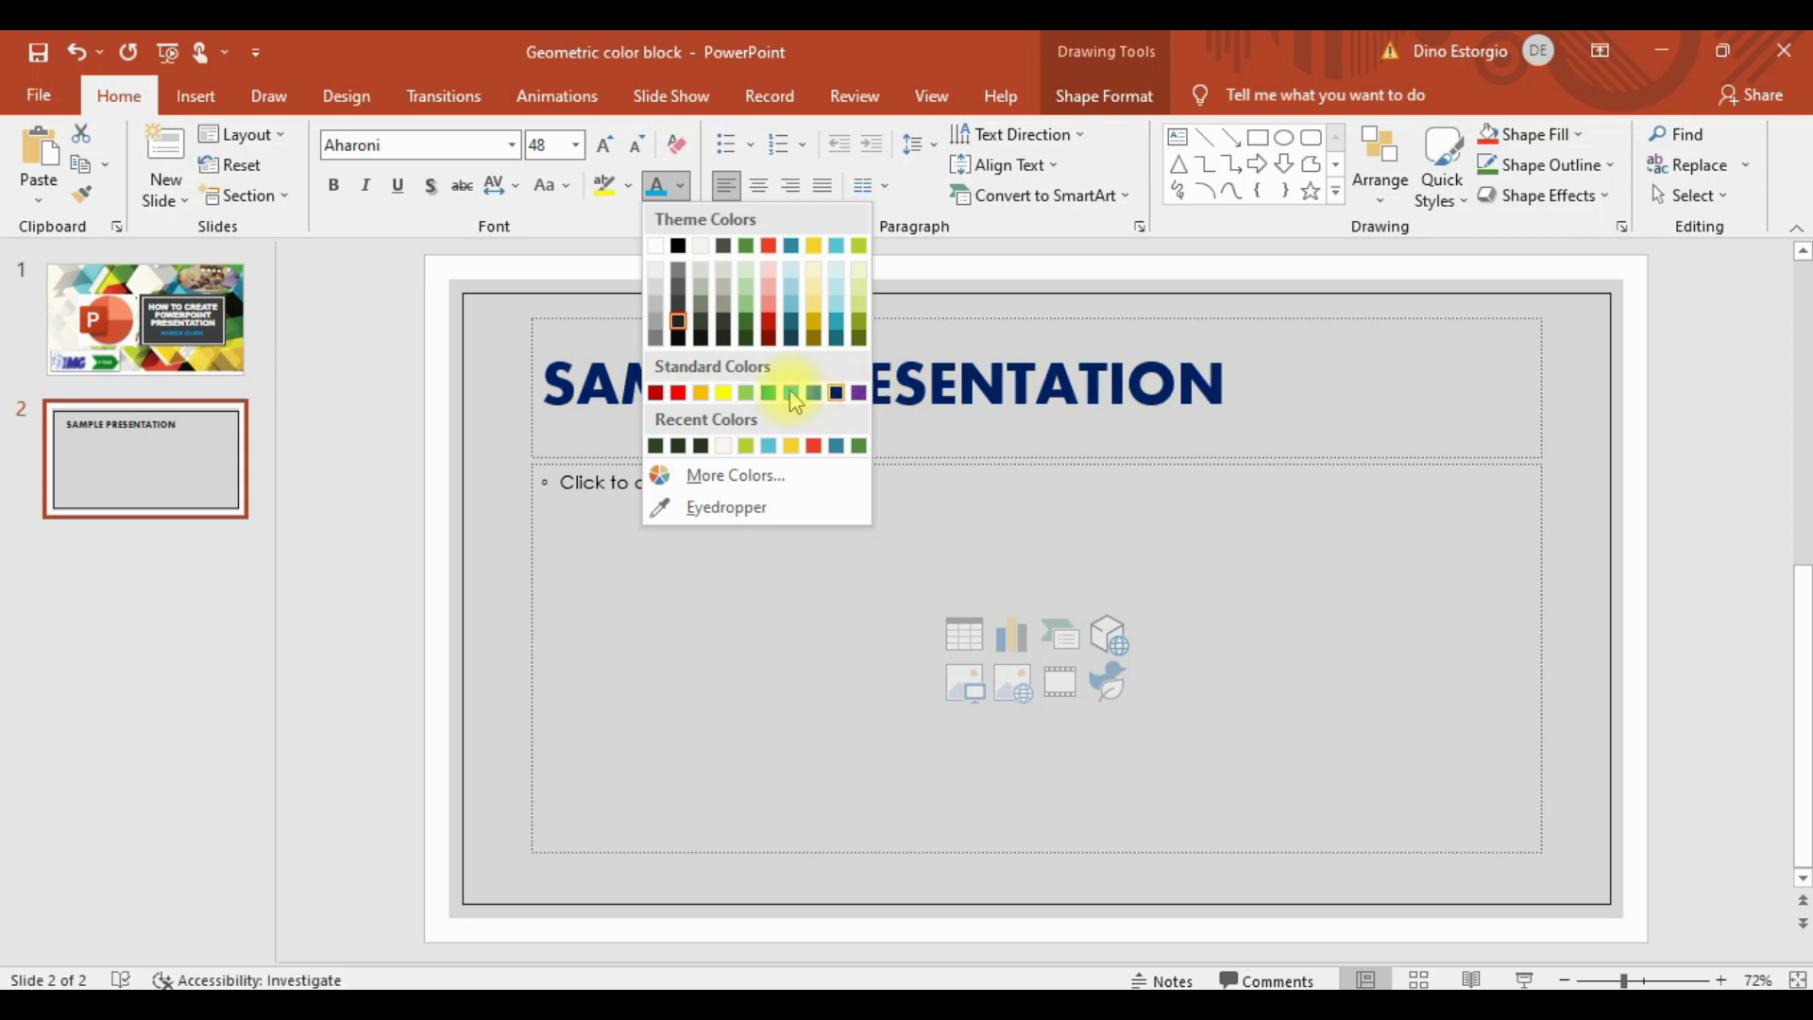
click(680, 393)
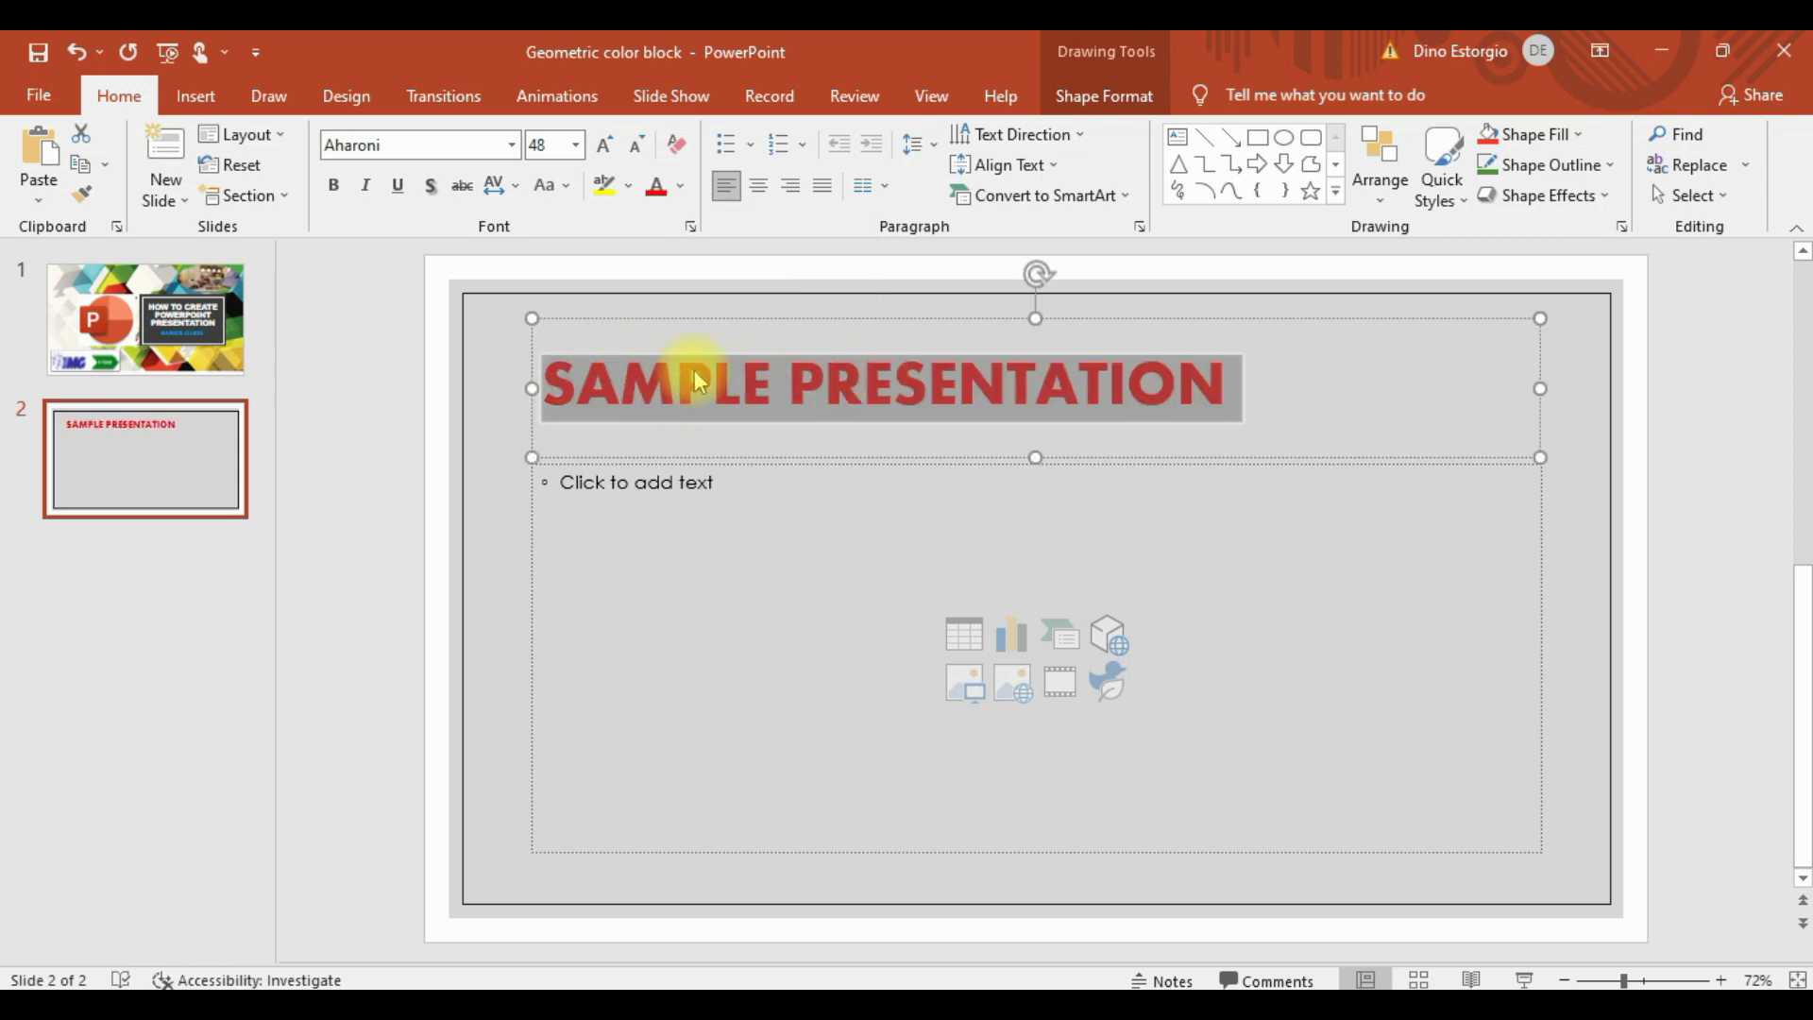
click(1093, 384)
drag(1263, 388, 616, 388)
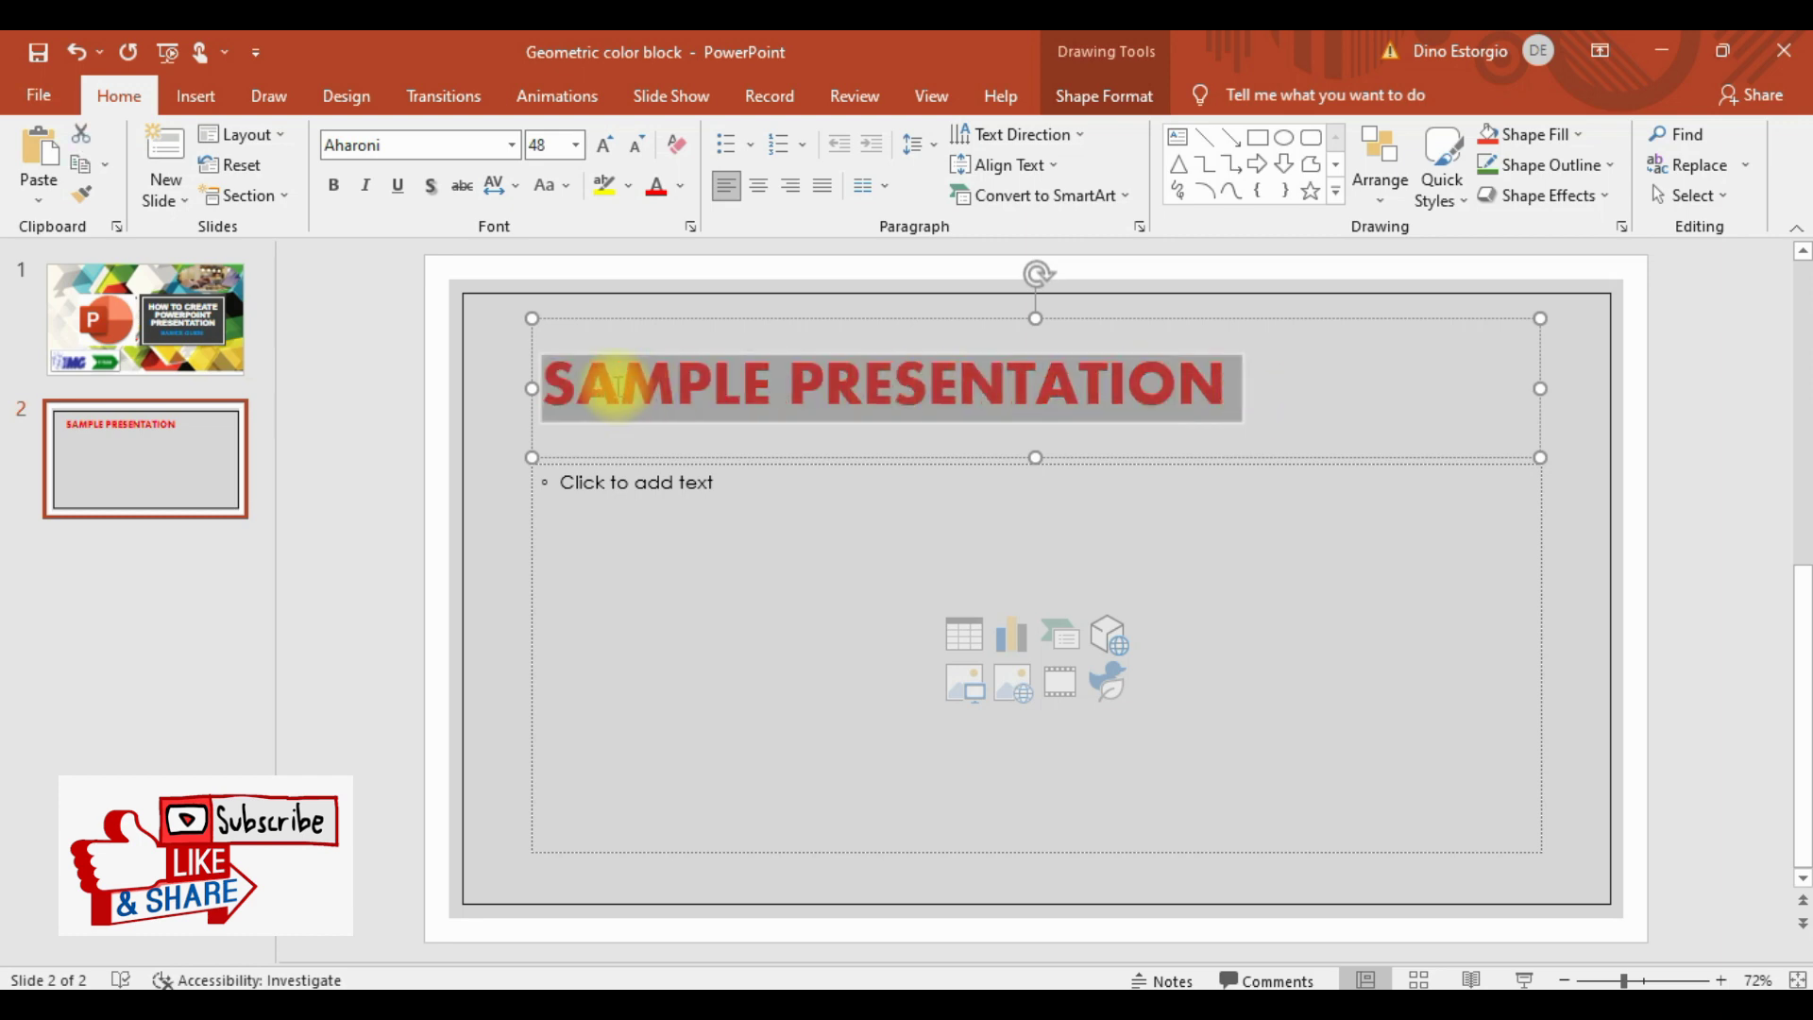
click(332, 188)
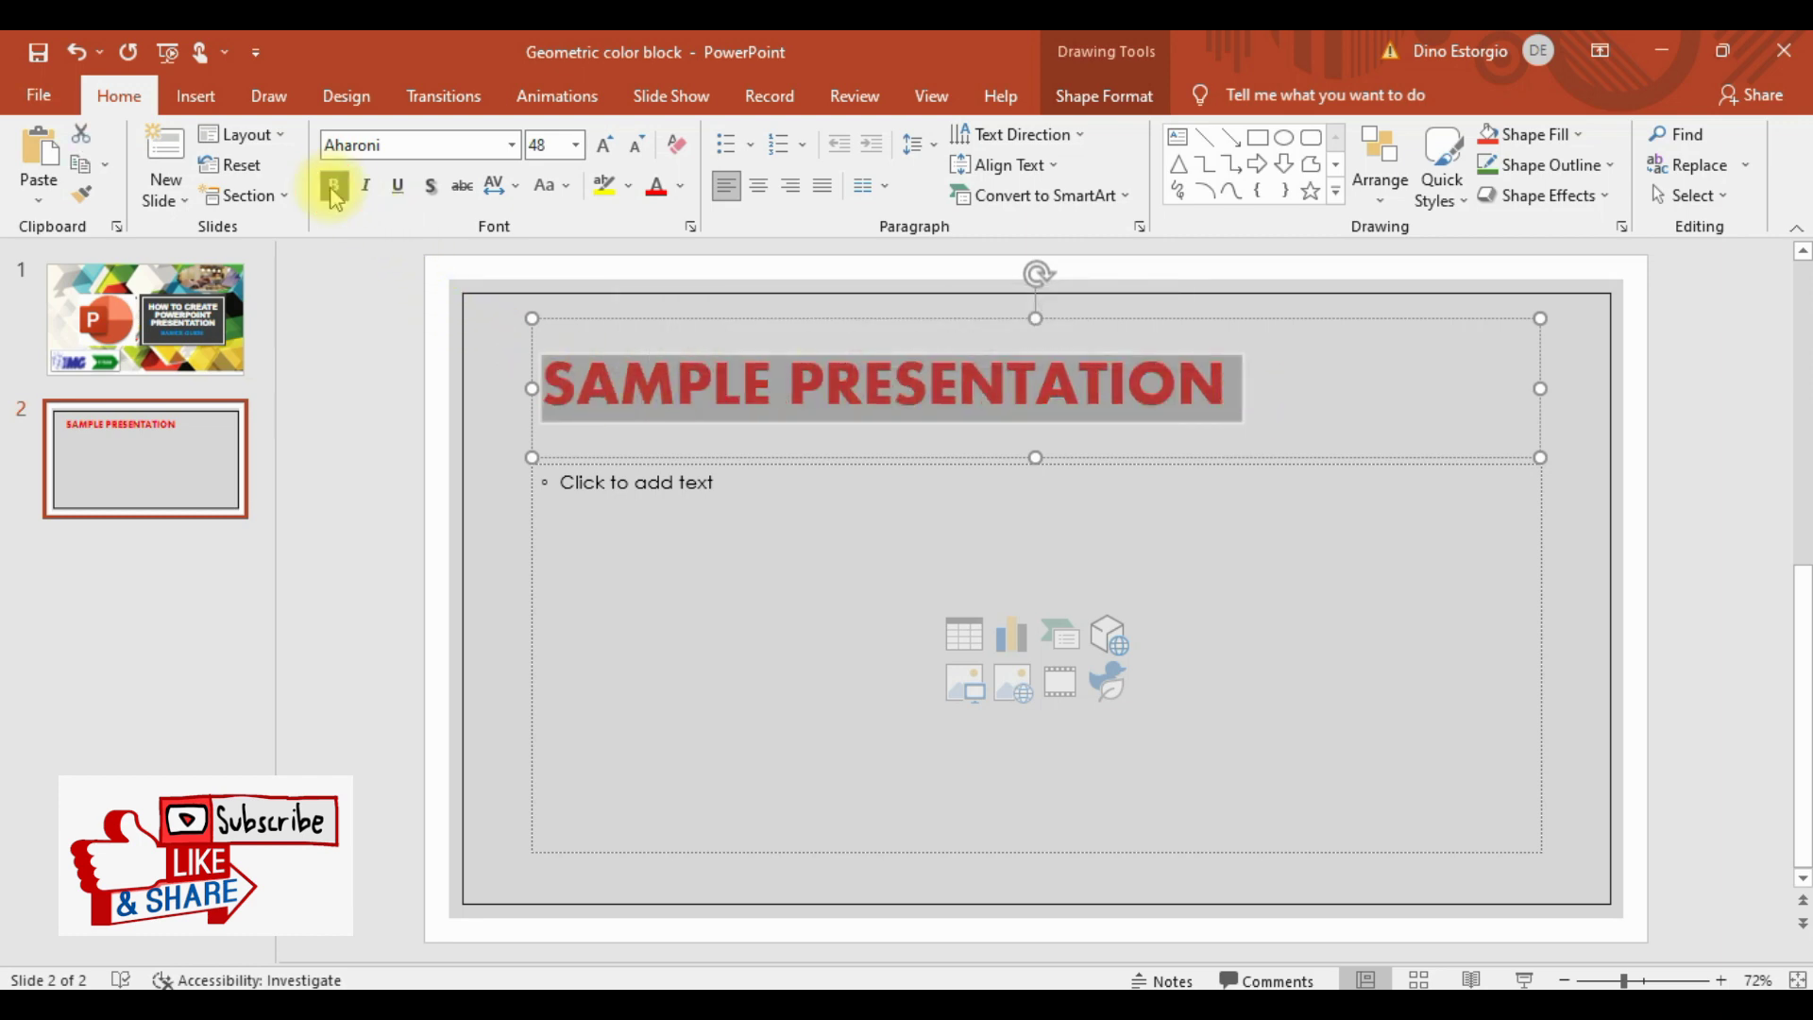
click(741, 384)
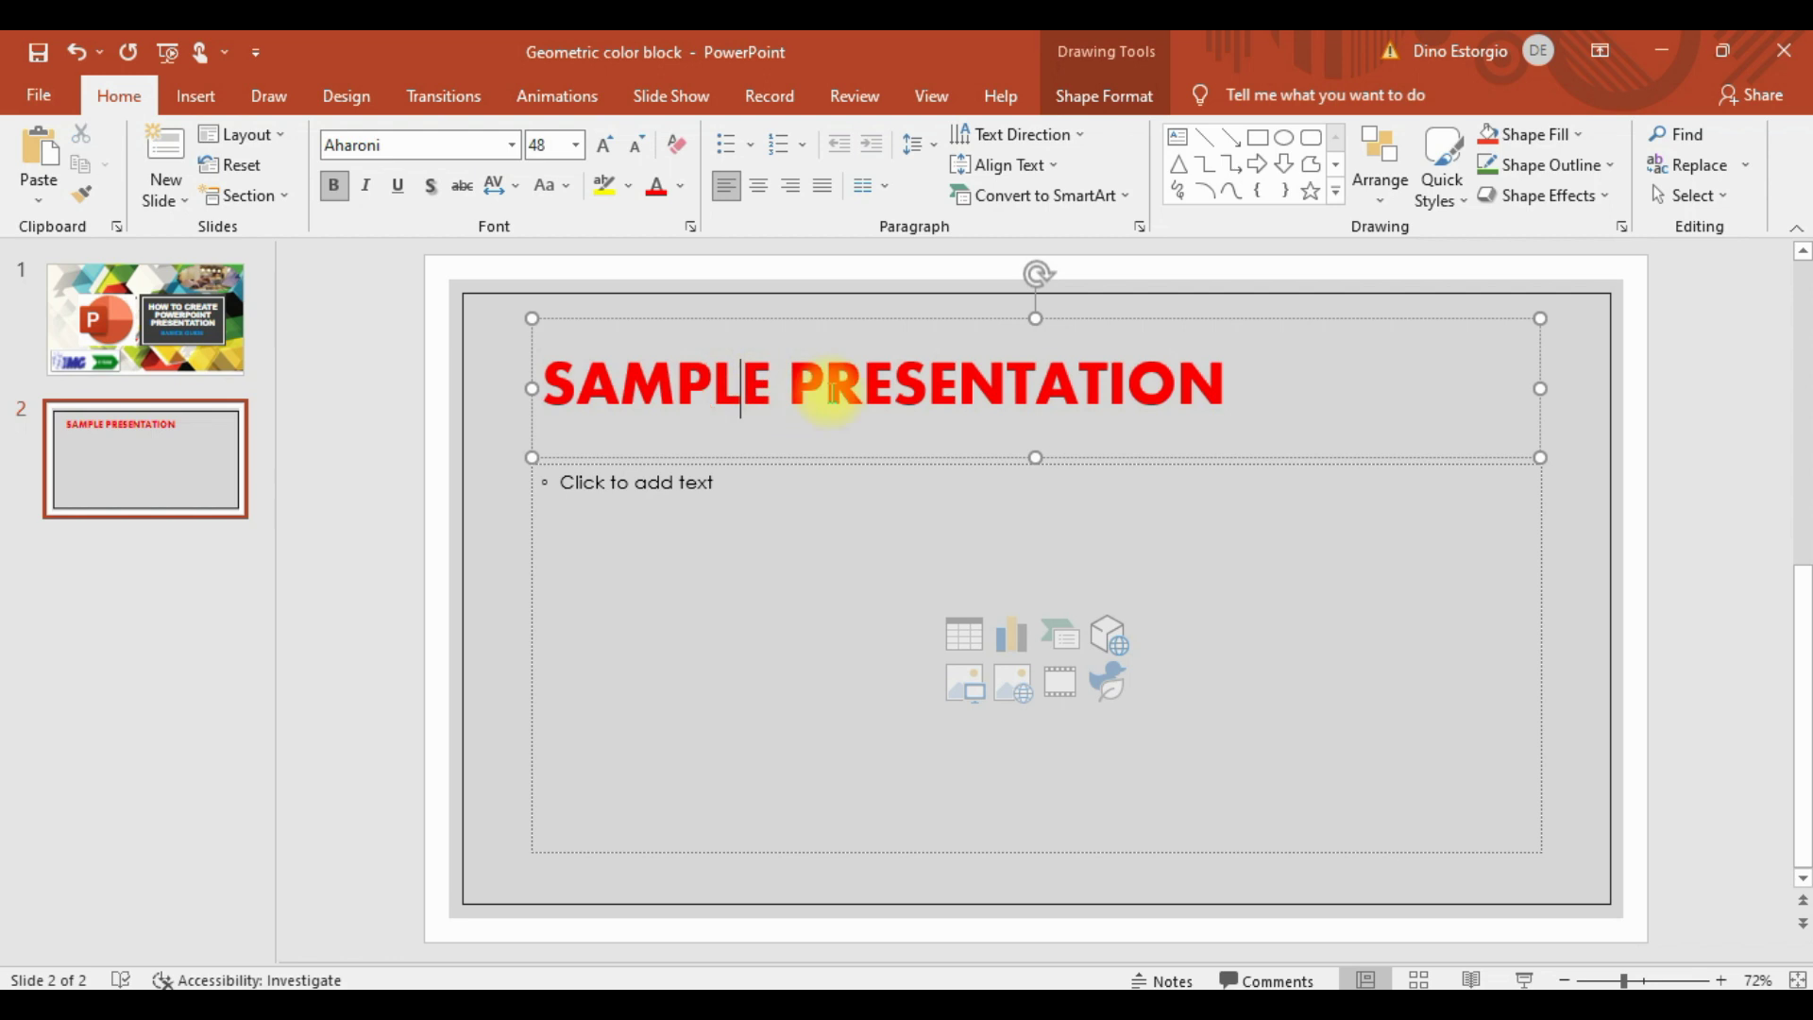
click(755, 496)
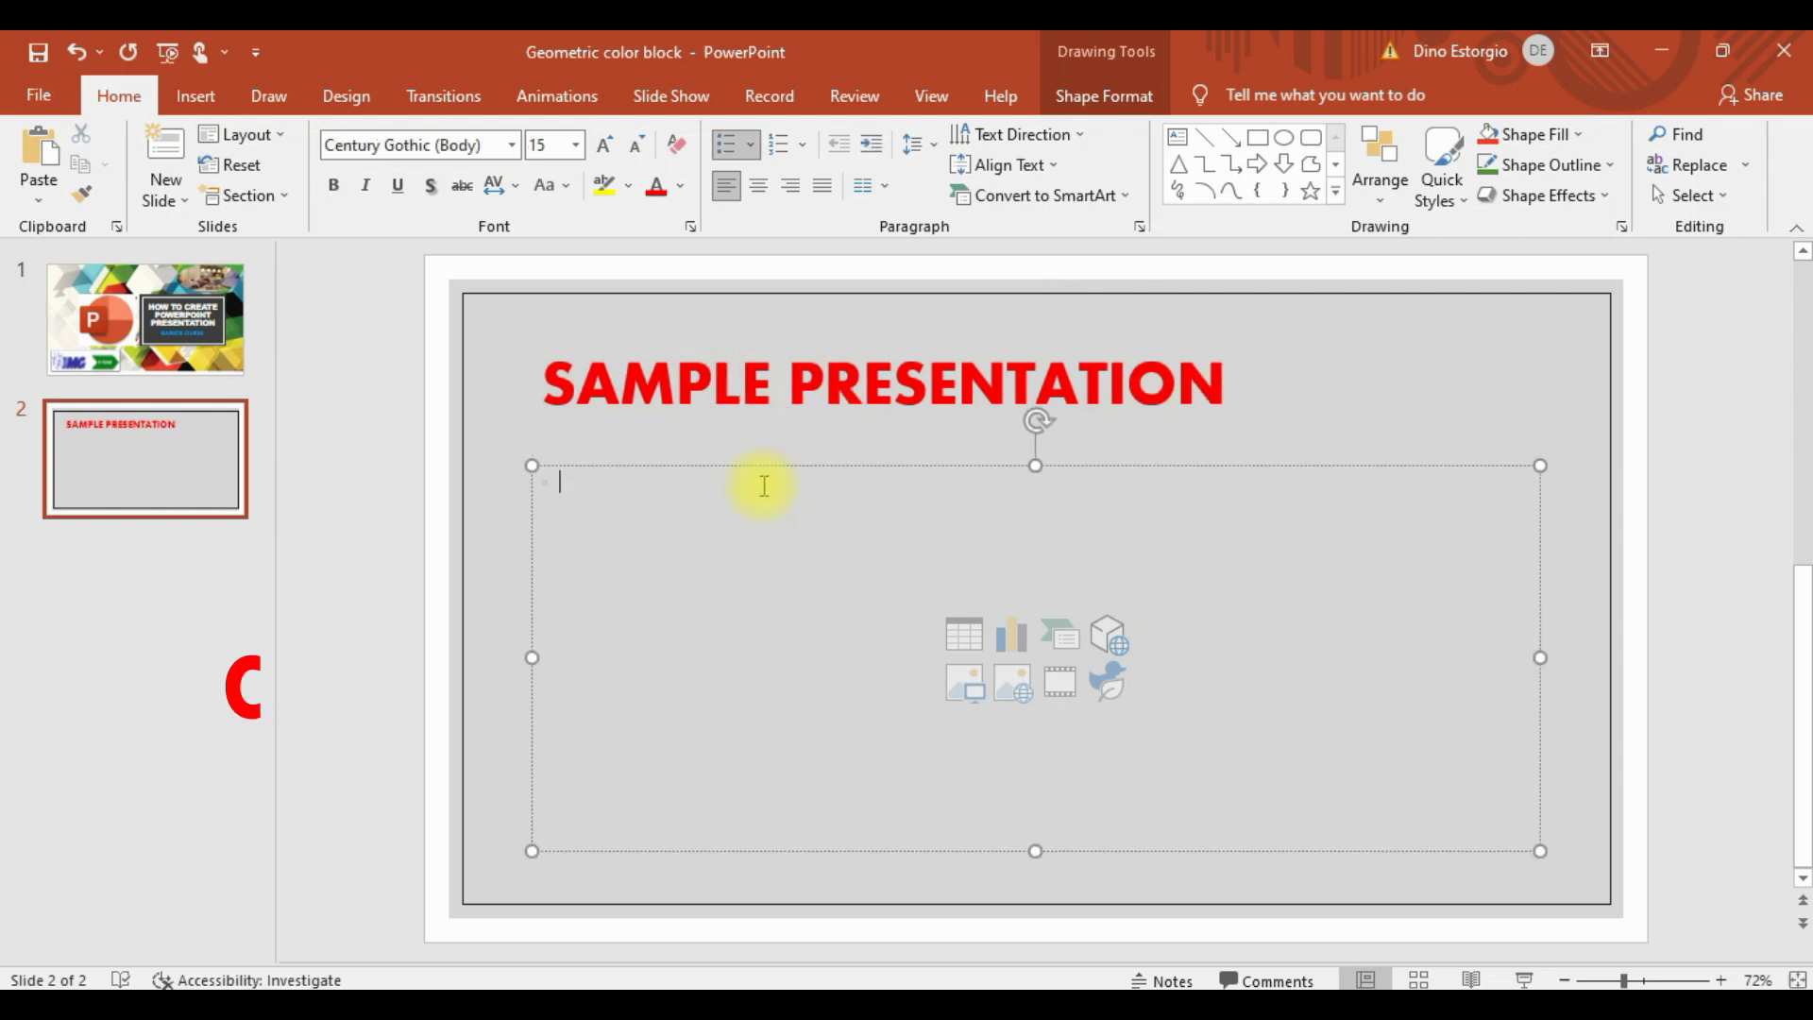
Step: Insert the 30Mby301 image from this computer onto slide 2
click(198, 98)
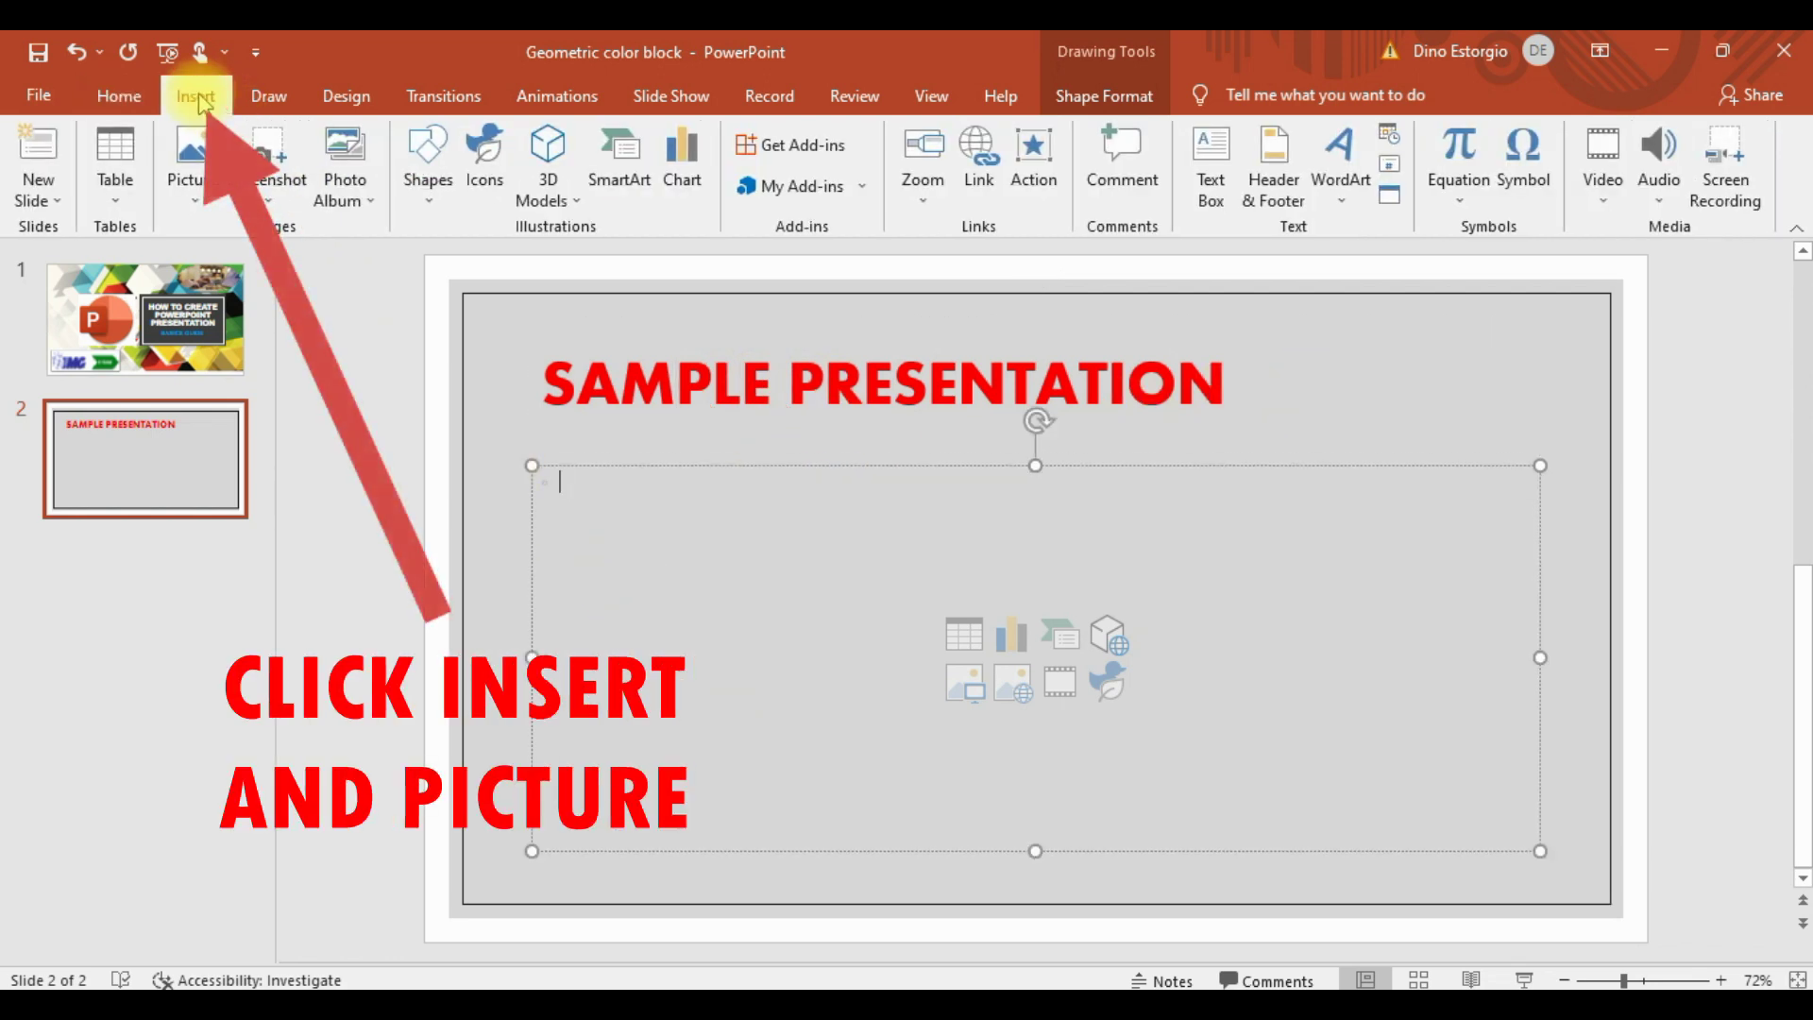
click(199, 160)
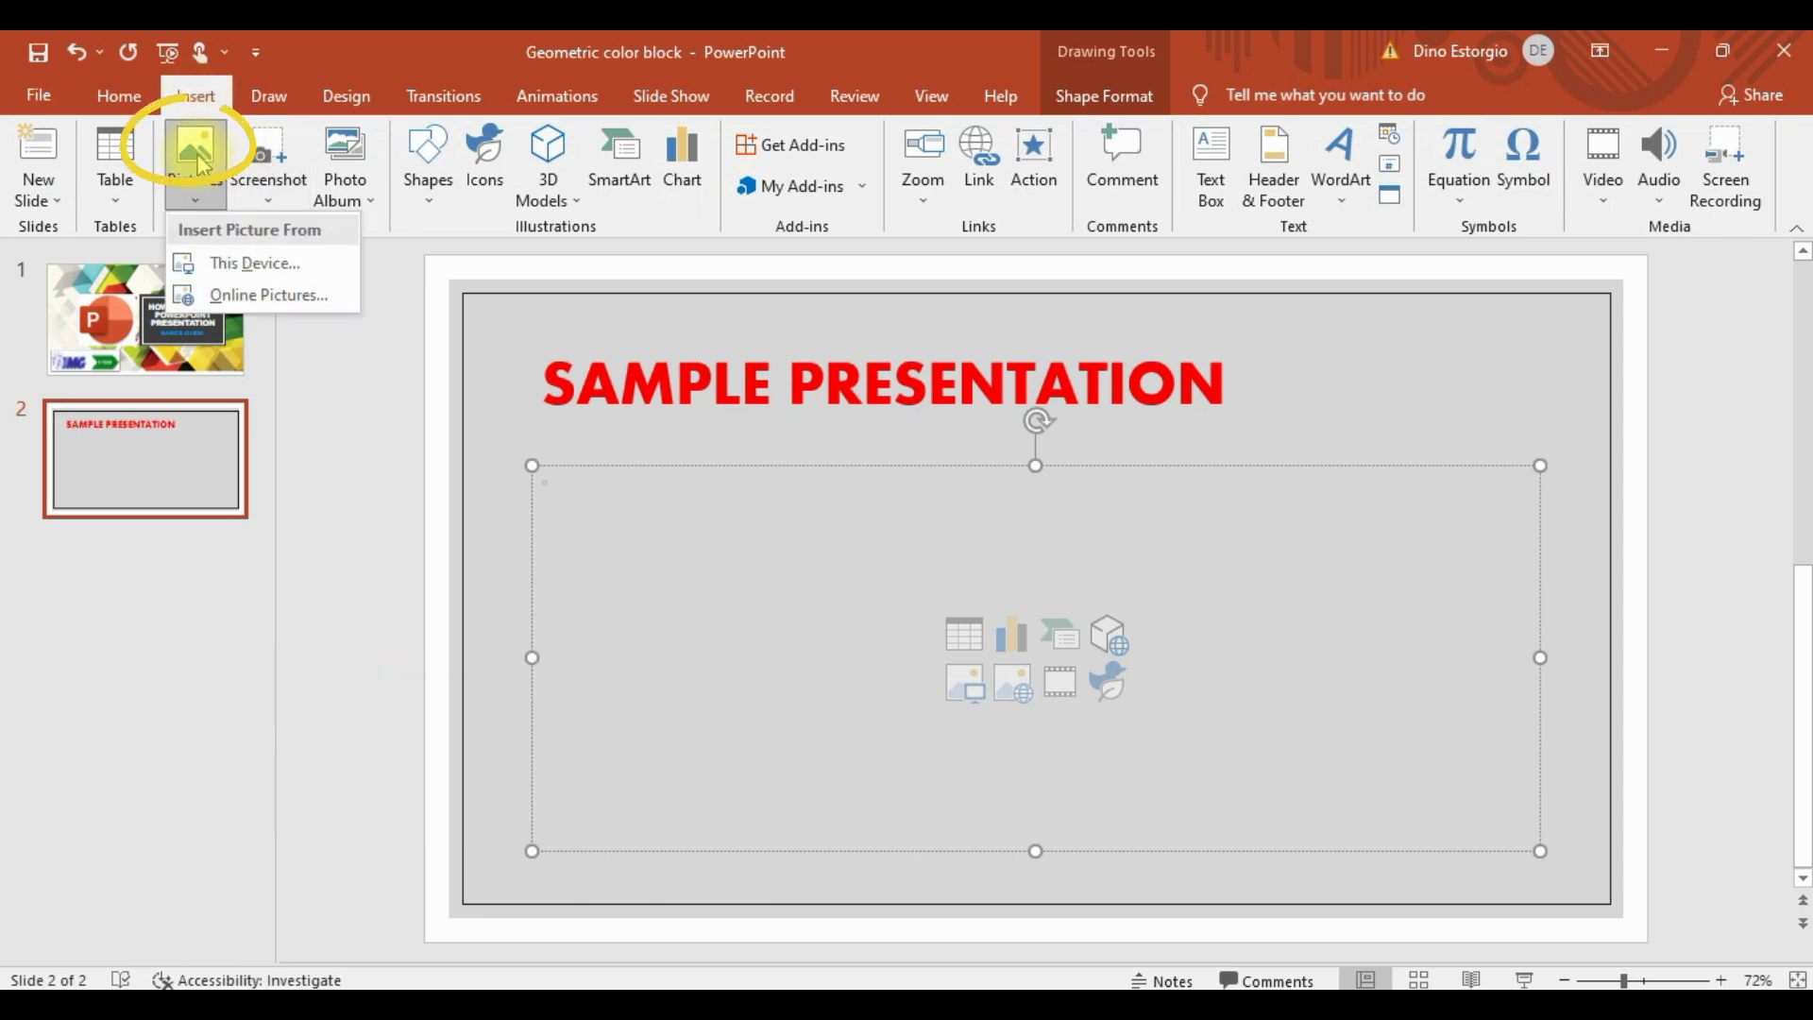
click(240, 259)
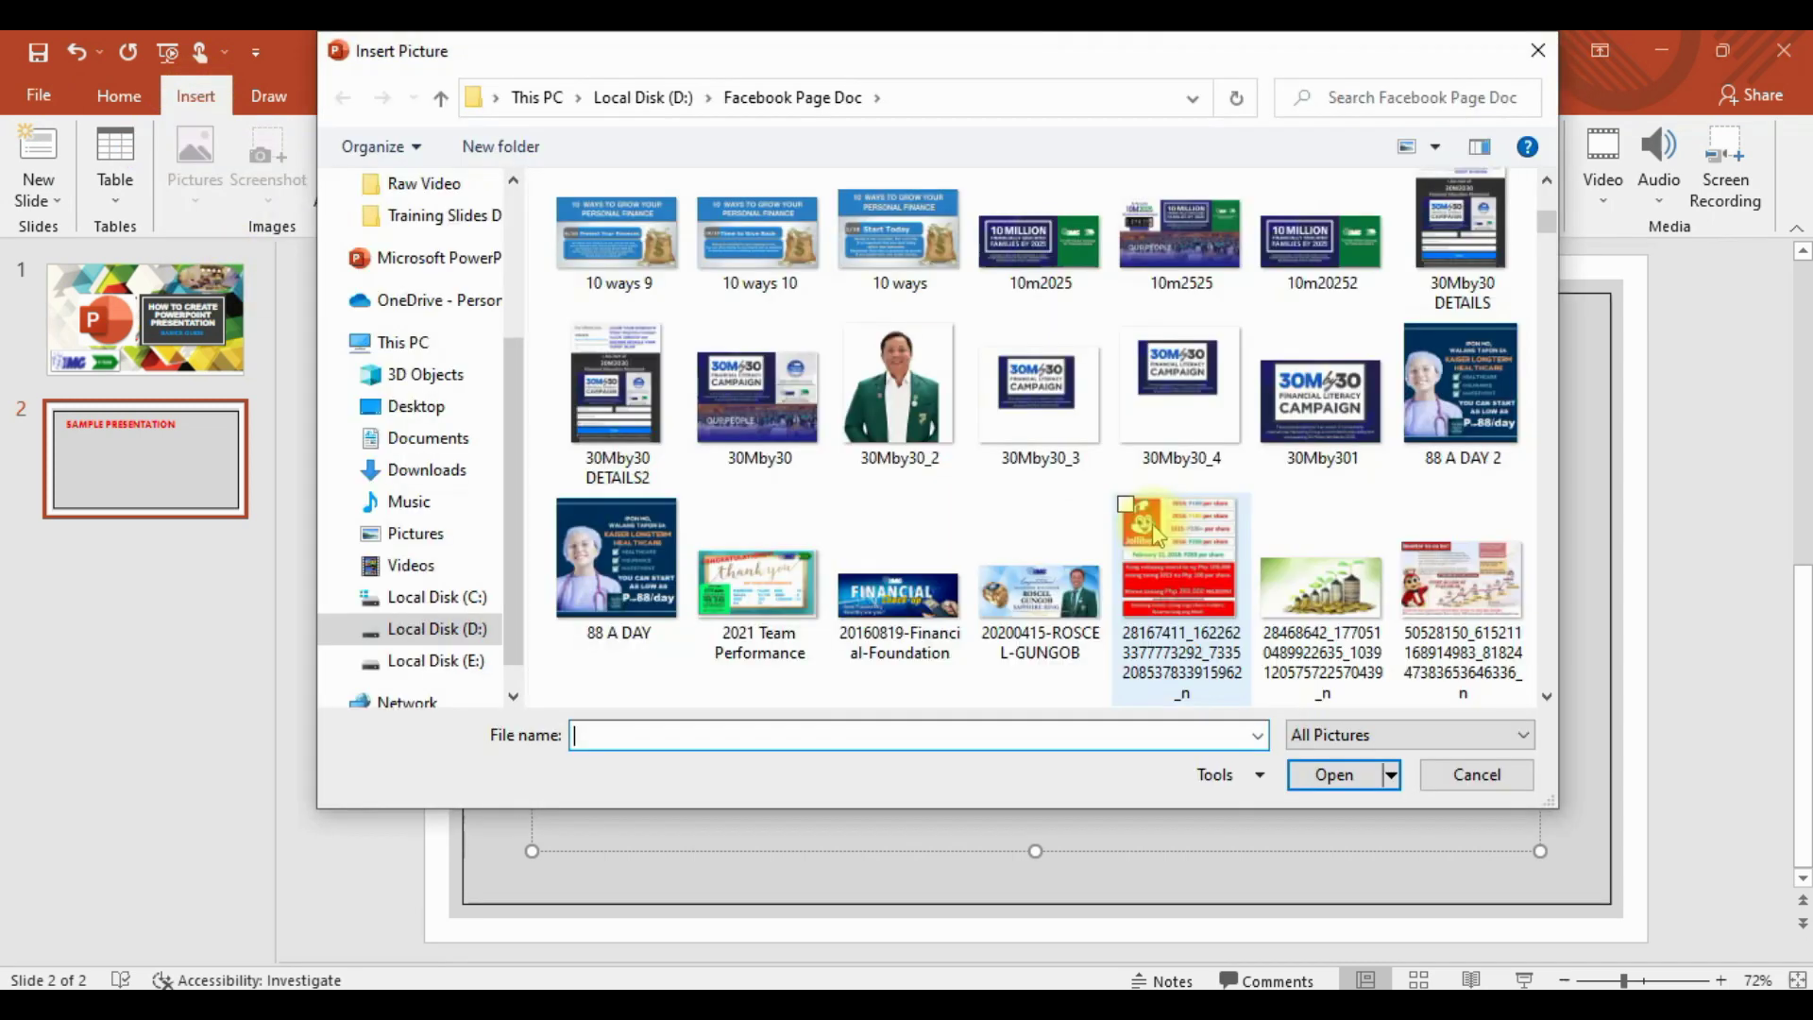
click(1308, 430)
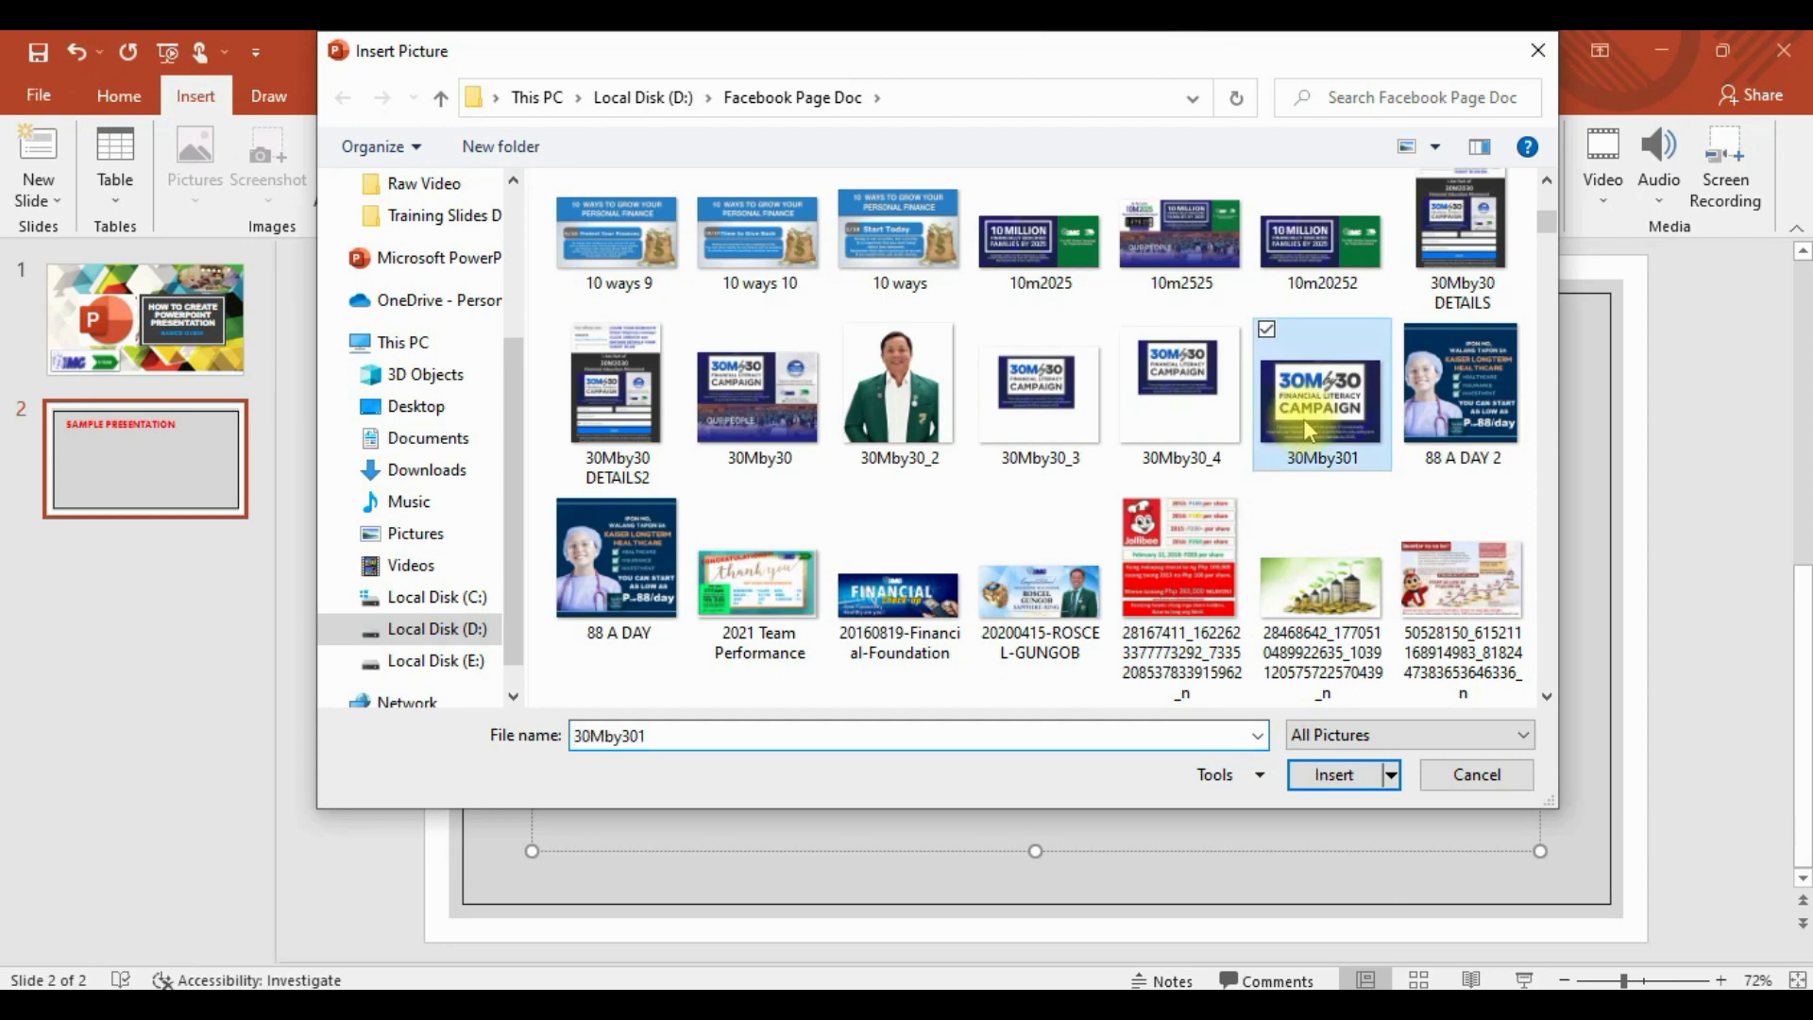
click(1351, 780)
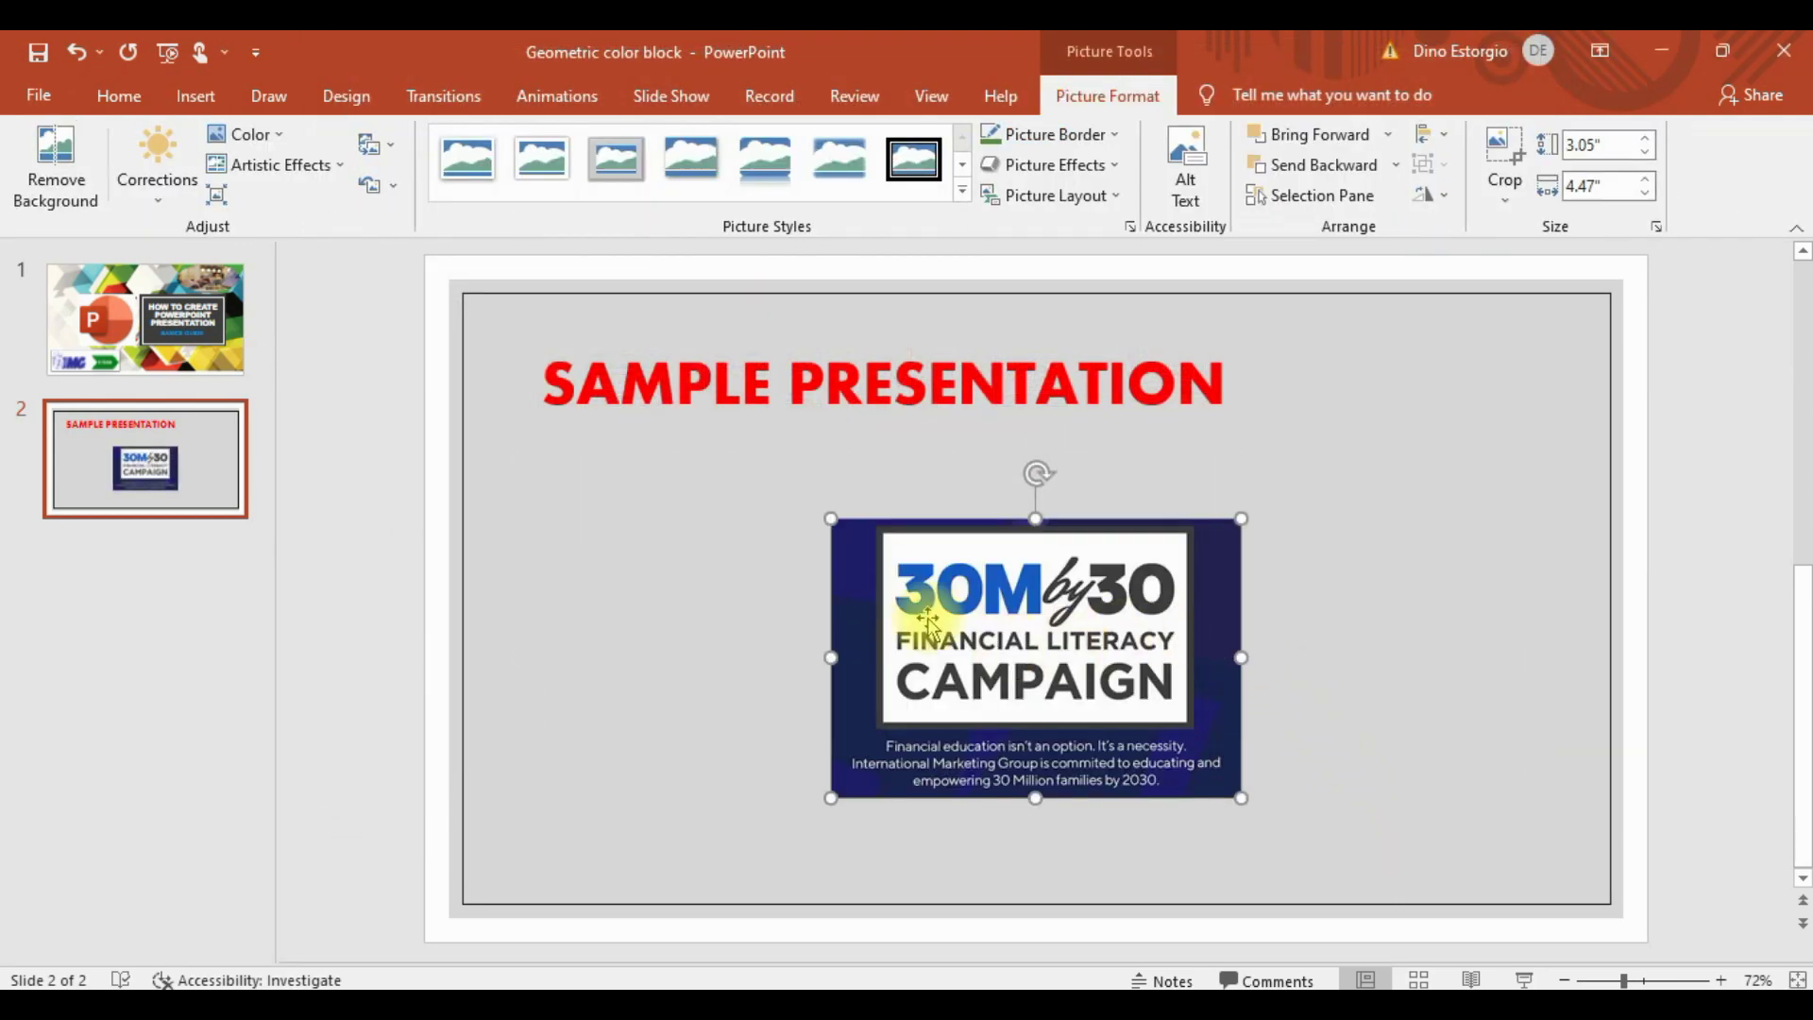
Step: Enlarge the campaign picture to about 4.45" by 8.93" and position it below the title
drag(827, 519, 708, 438)
drag(861, 578, 758, 610)
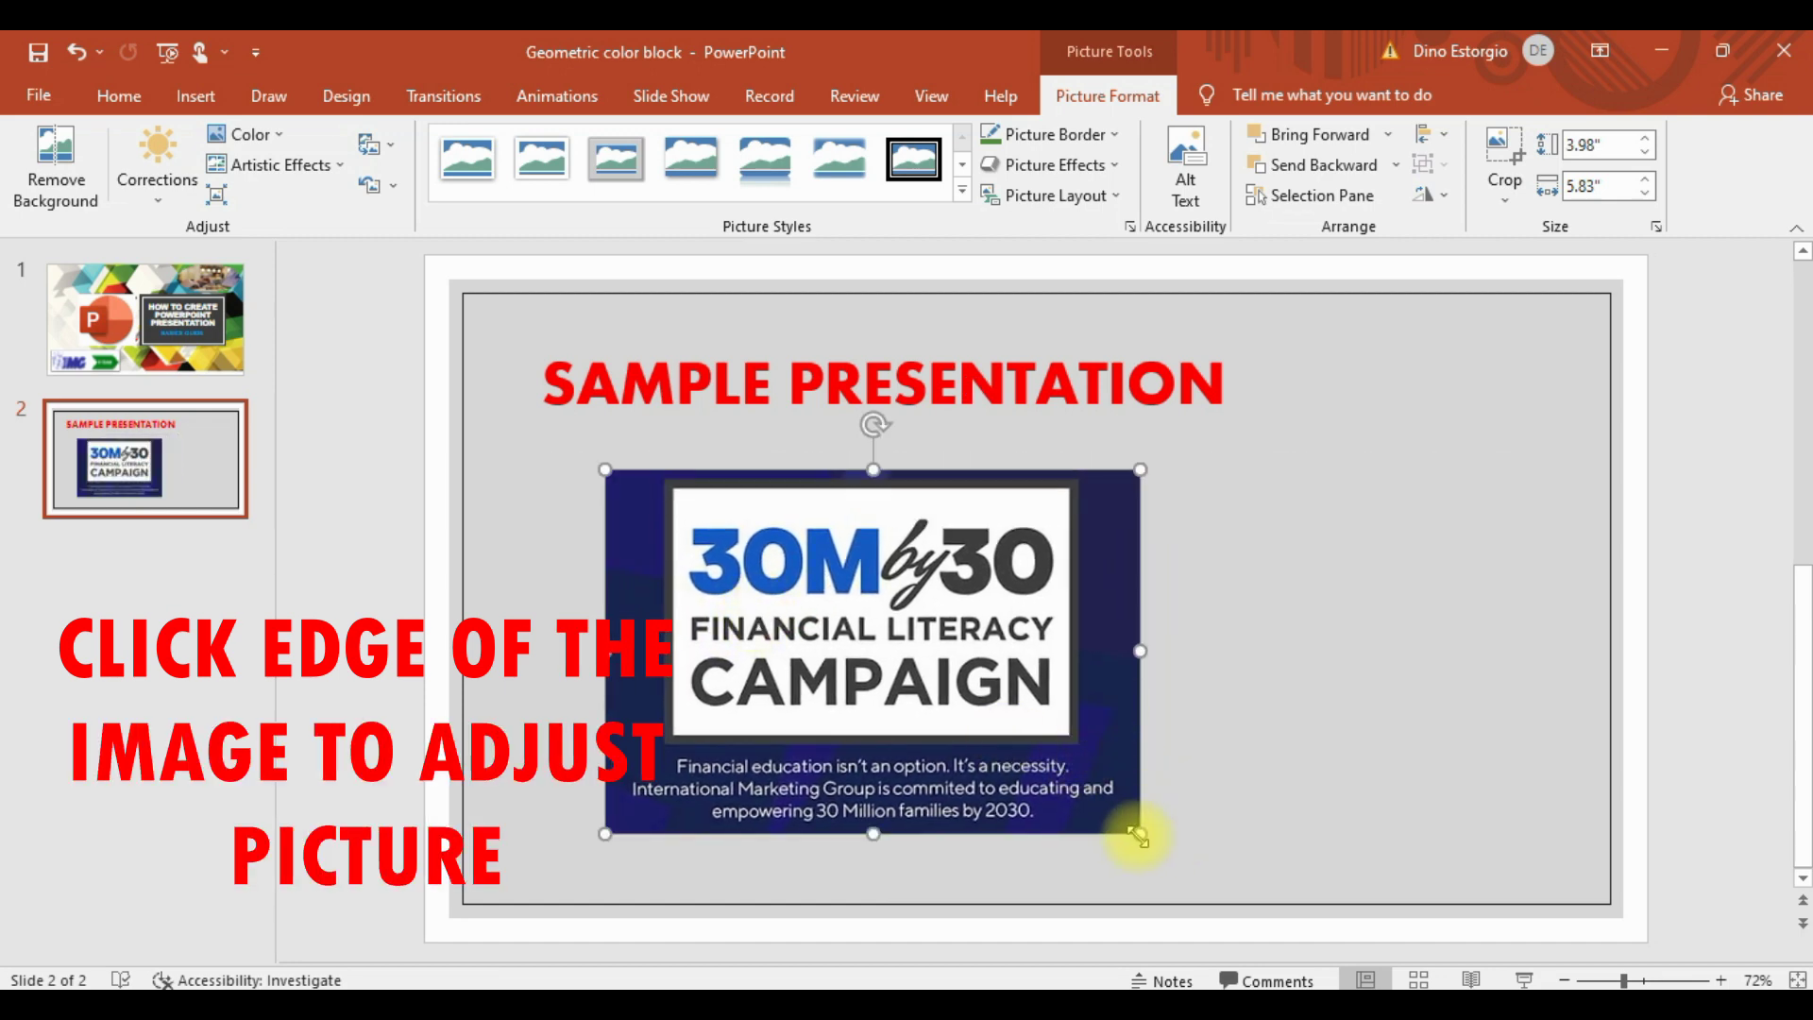
drag(1140, 834, 1195, 878)
drag(1186, 668, 1381, 666)
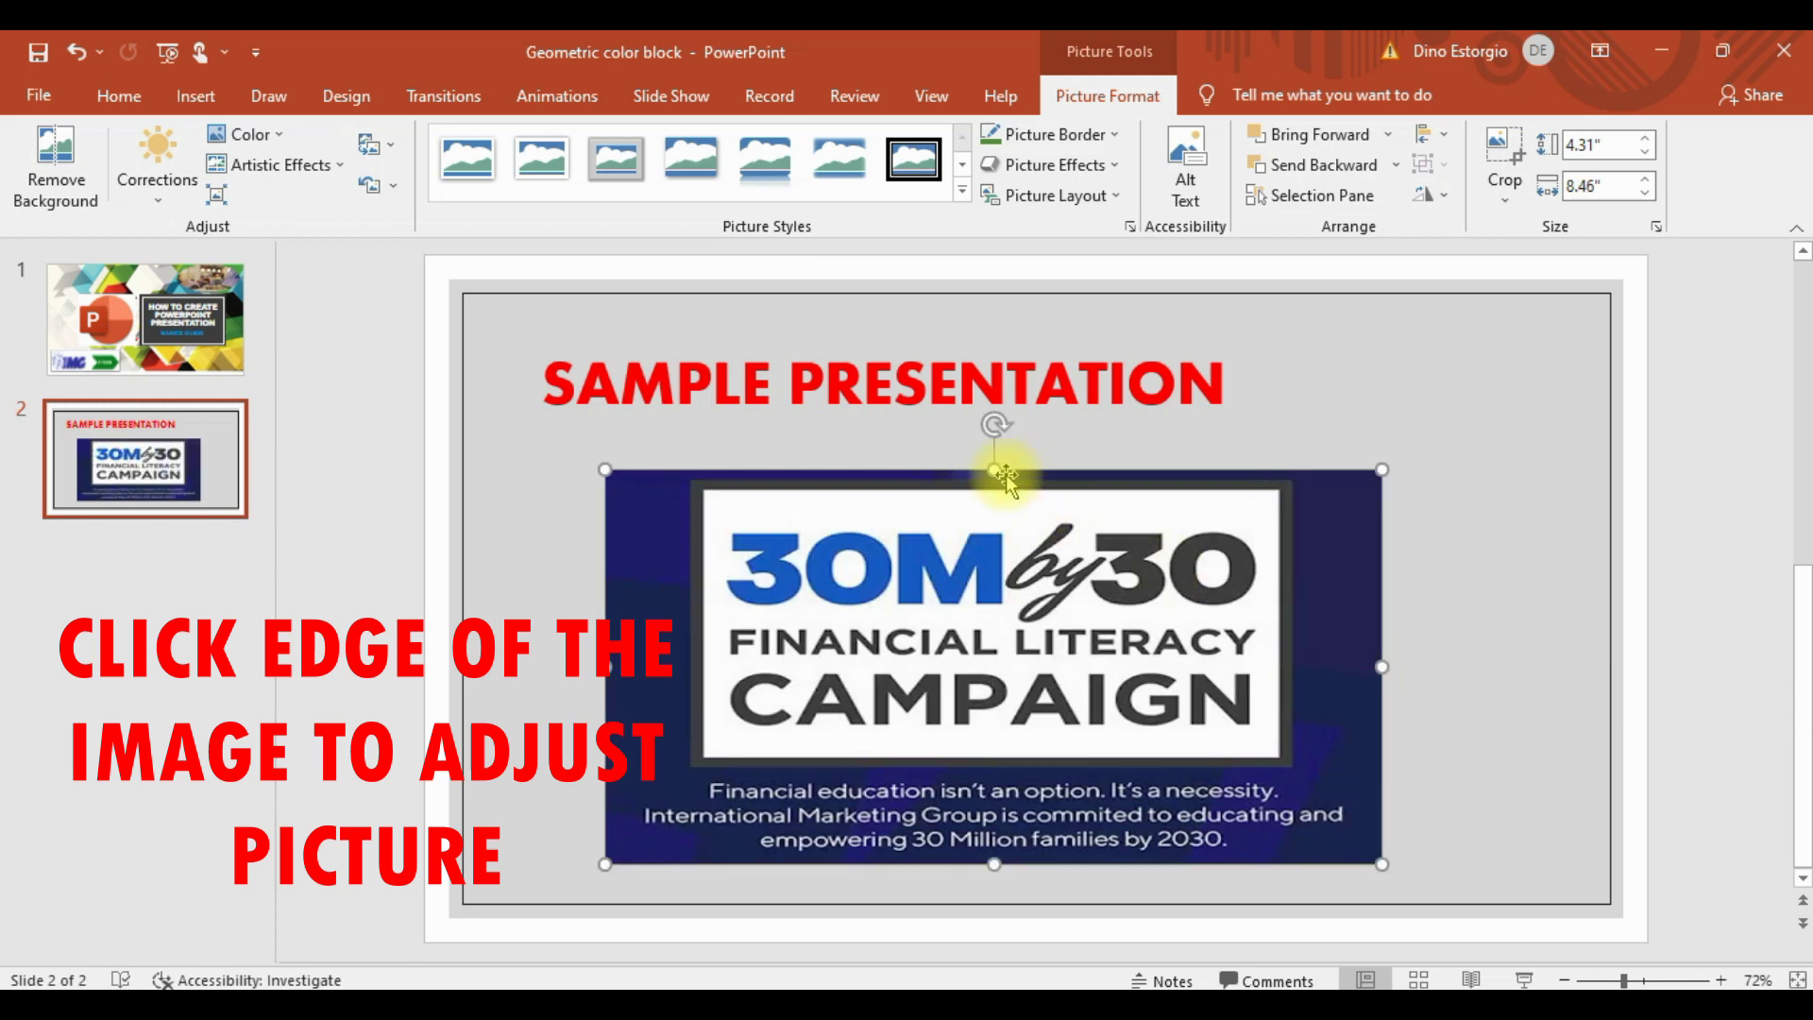
drag(994, 469, 993, 457)
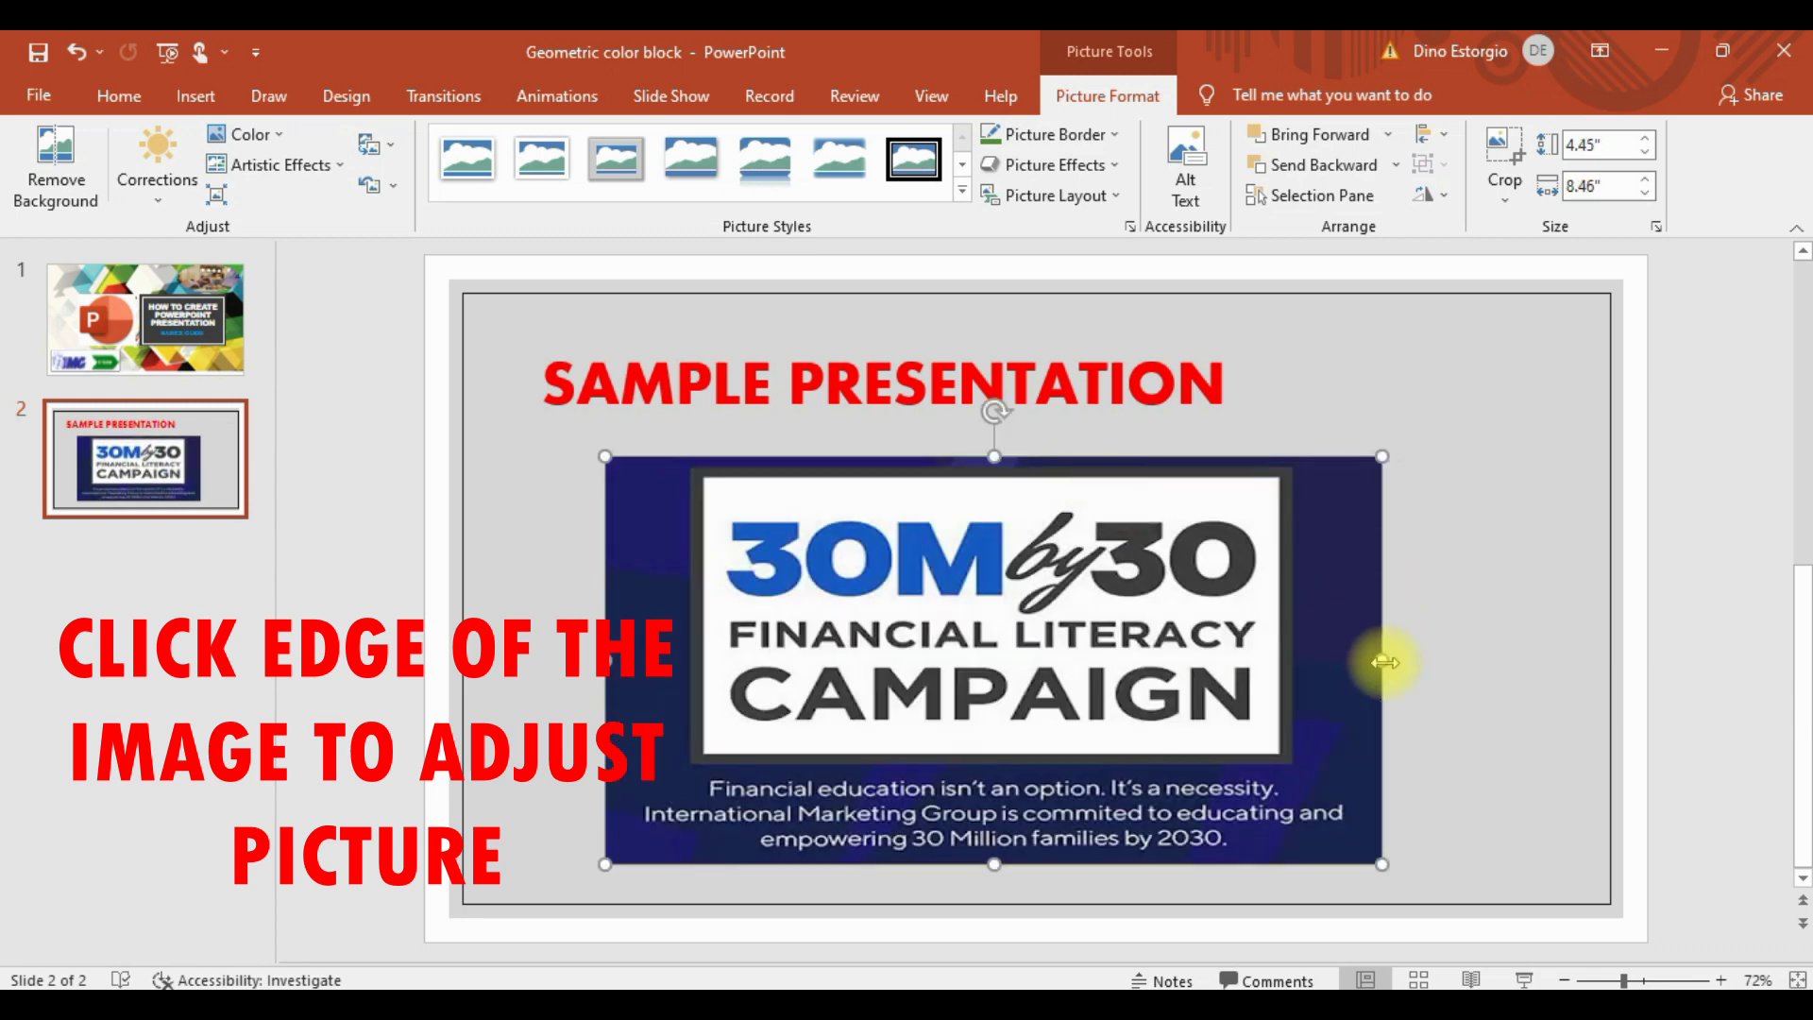
drag(1381, 665, 1426, 663)
drag(1173, 689, 1233, 688)
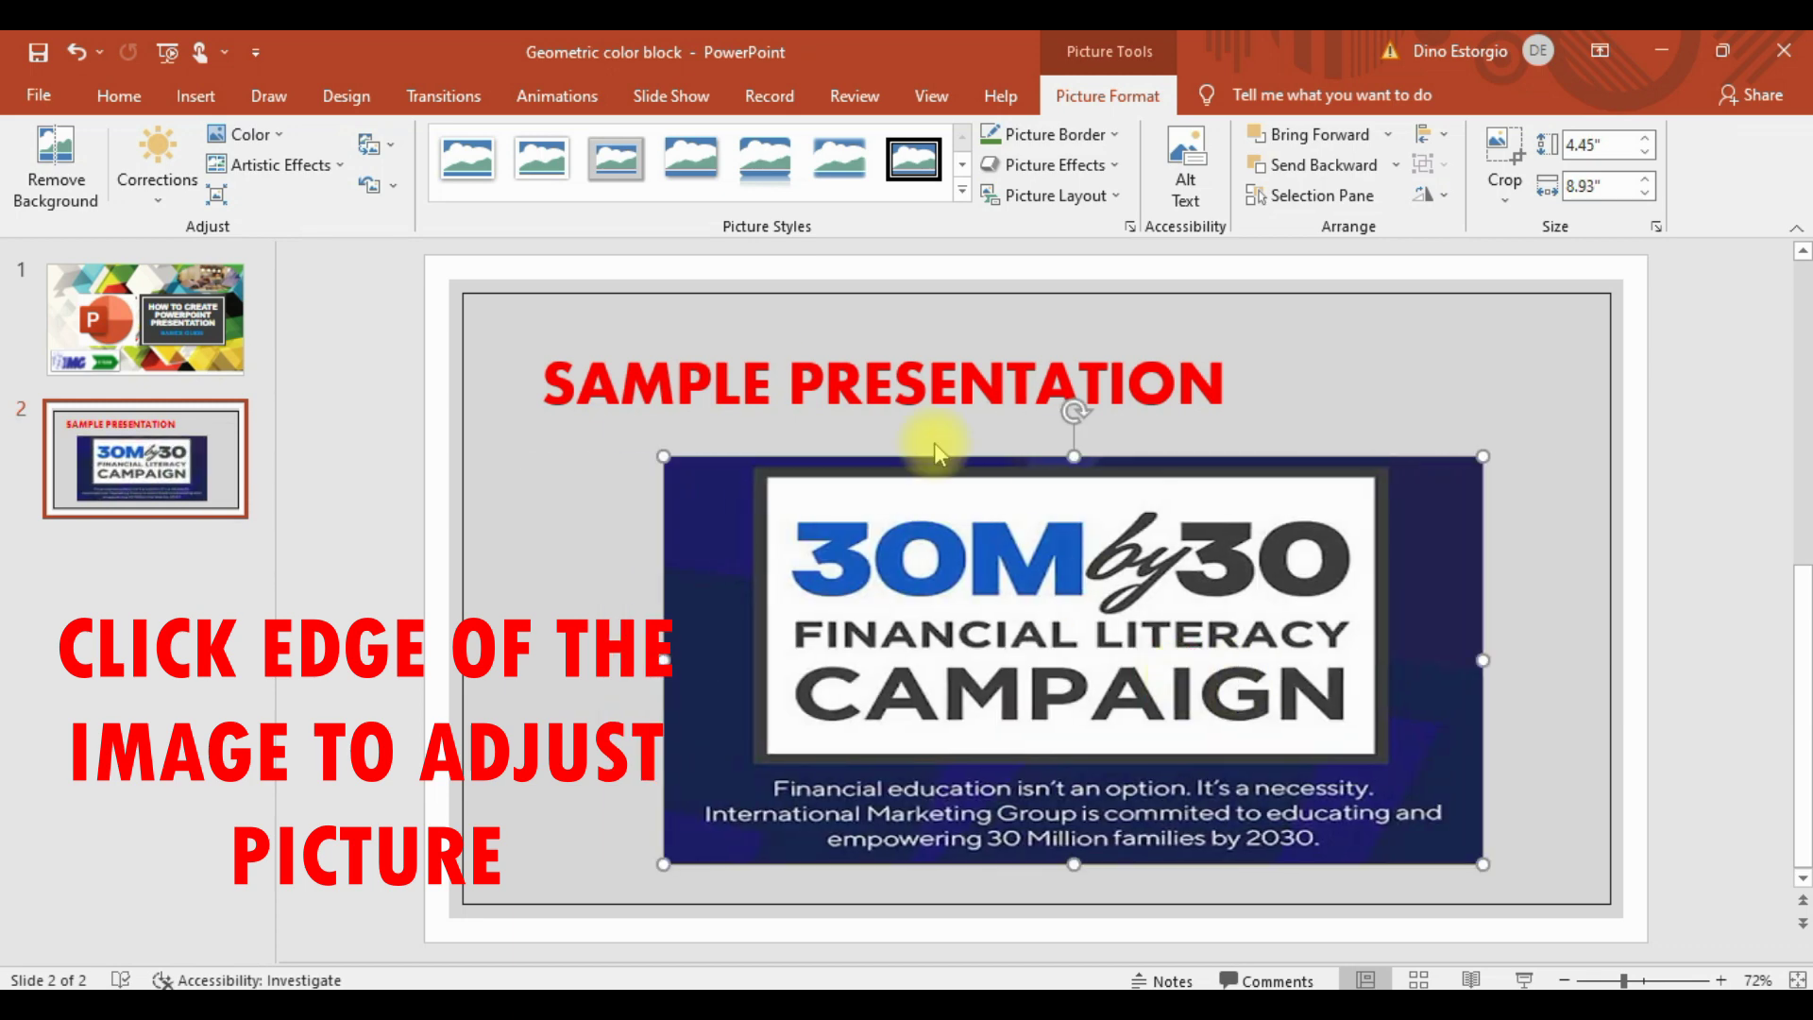
click(835, 387)
click(833, 319)
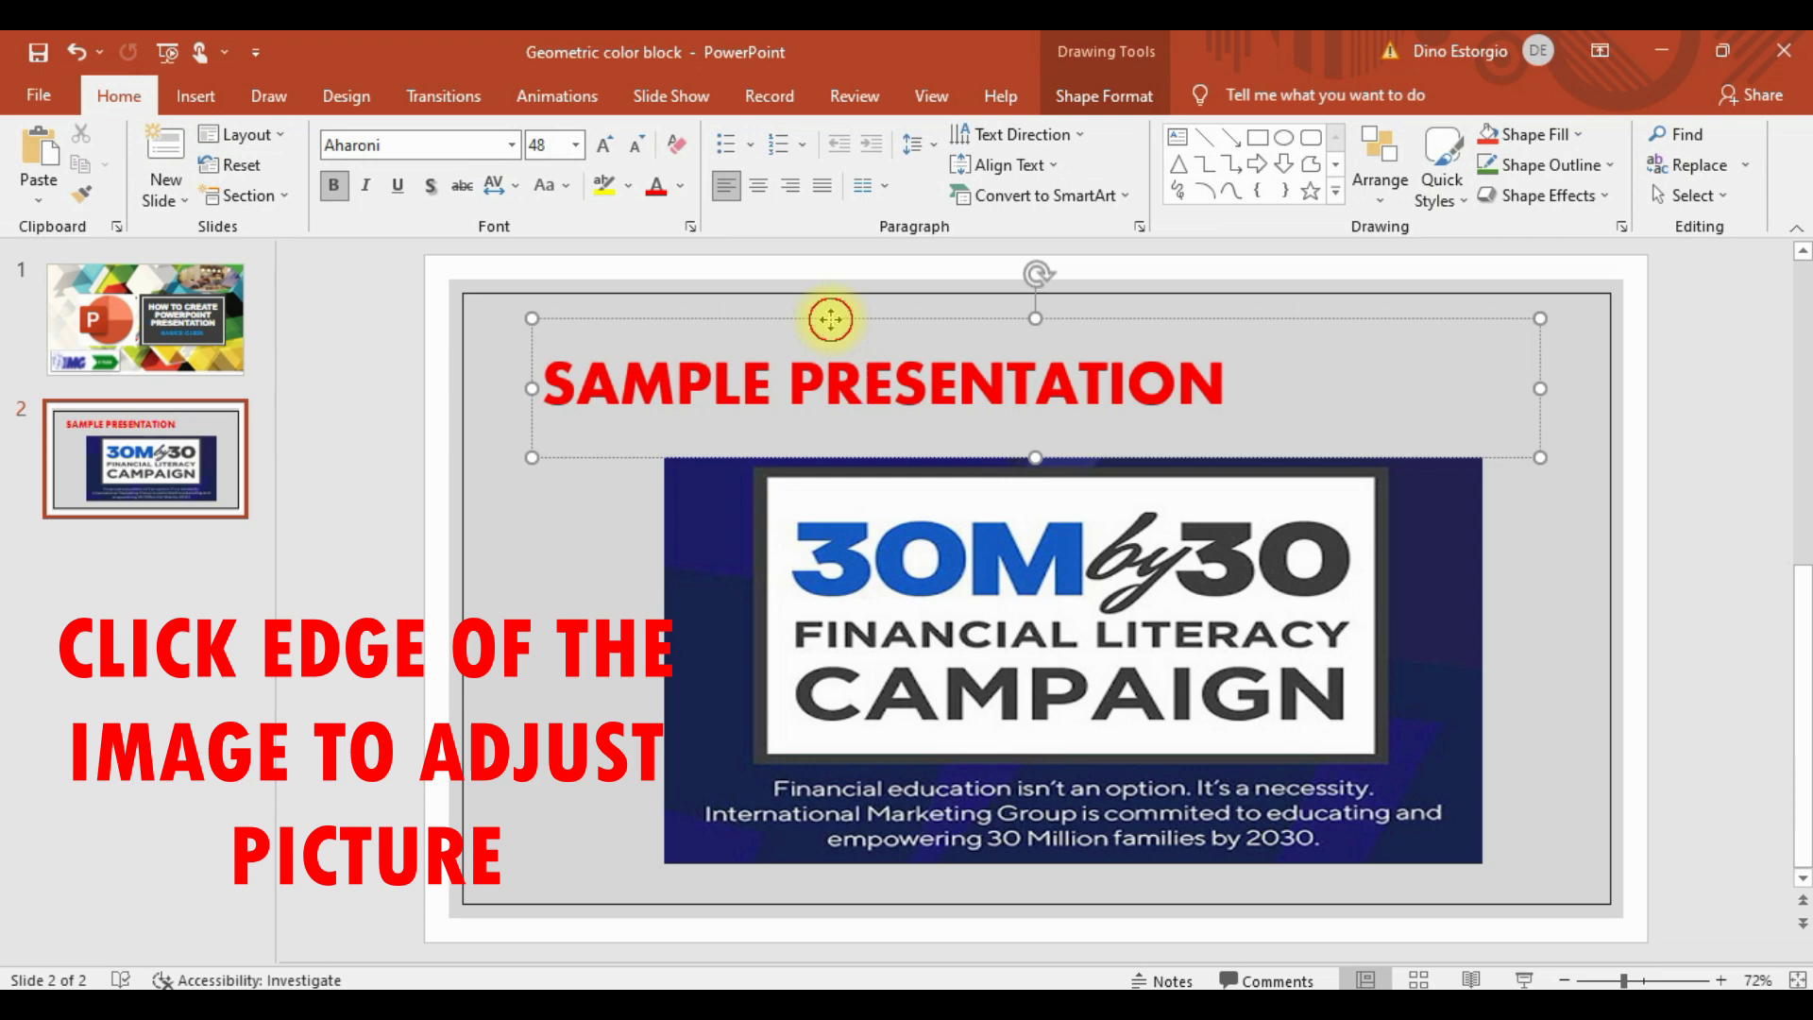
Step: Center-align the SAMPLE PRESENTATION title on slide 2
click(755, 188)
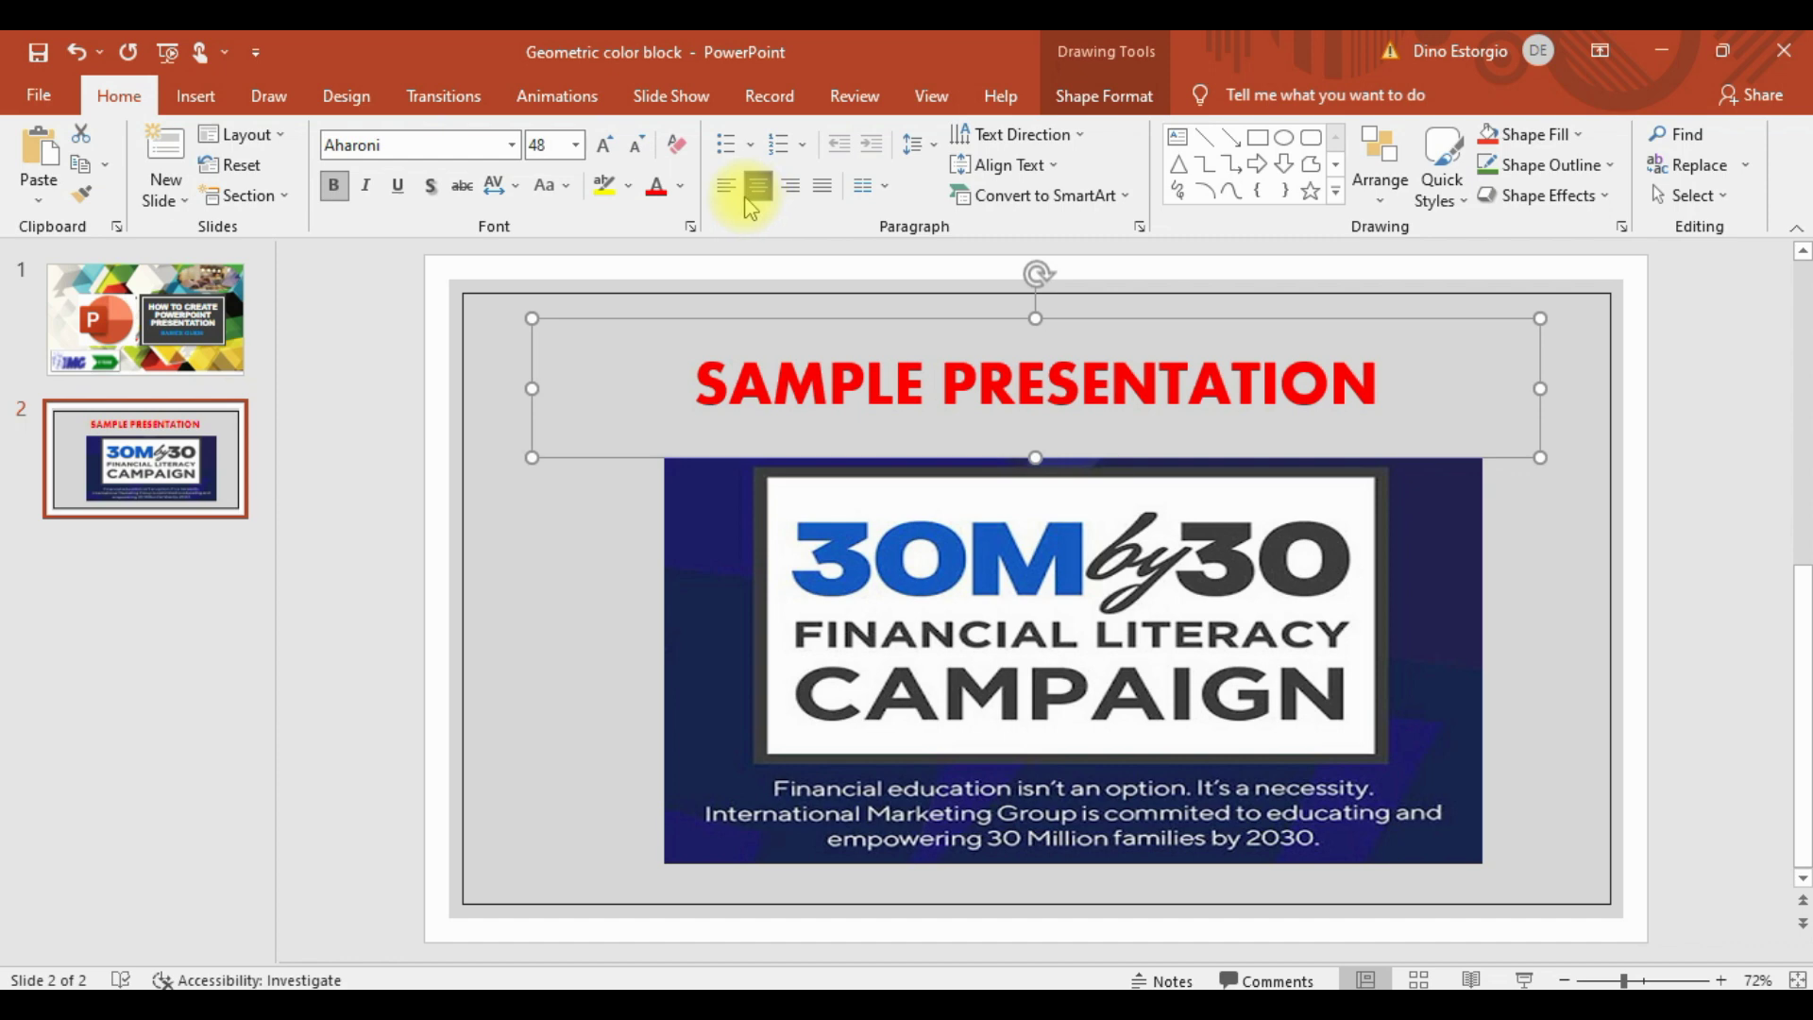
click(725, 186)
click(793, 192)
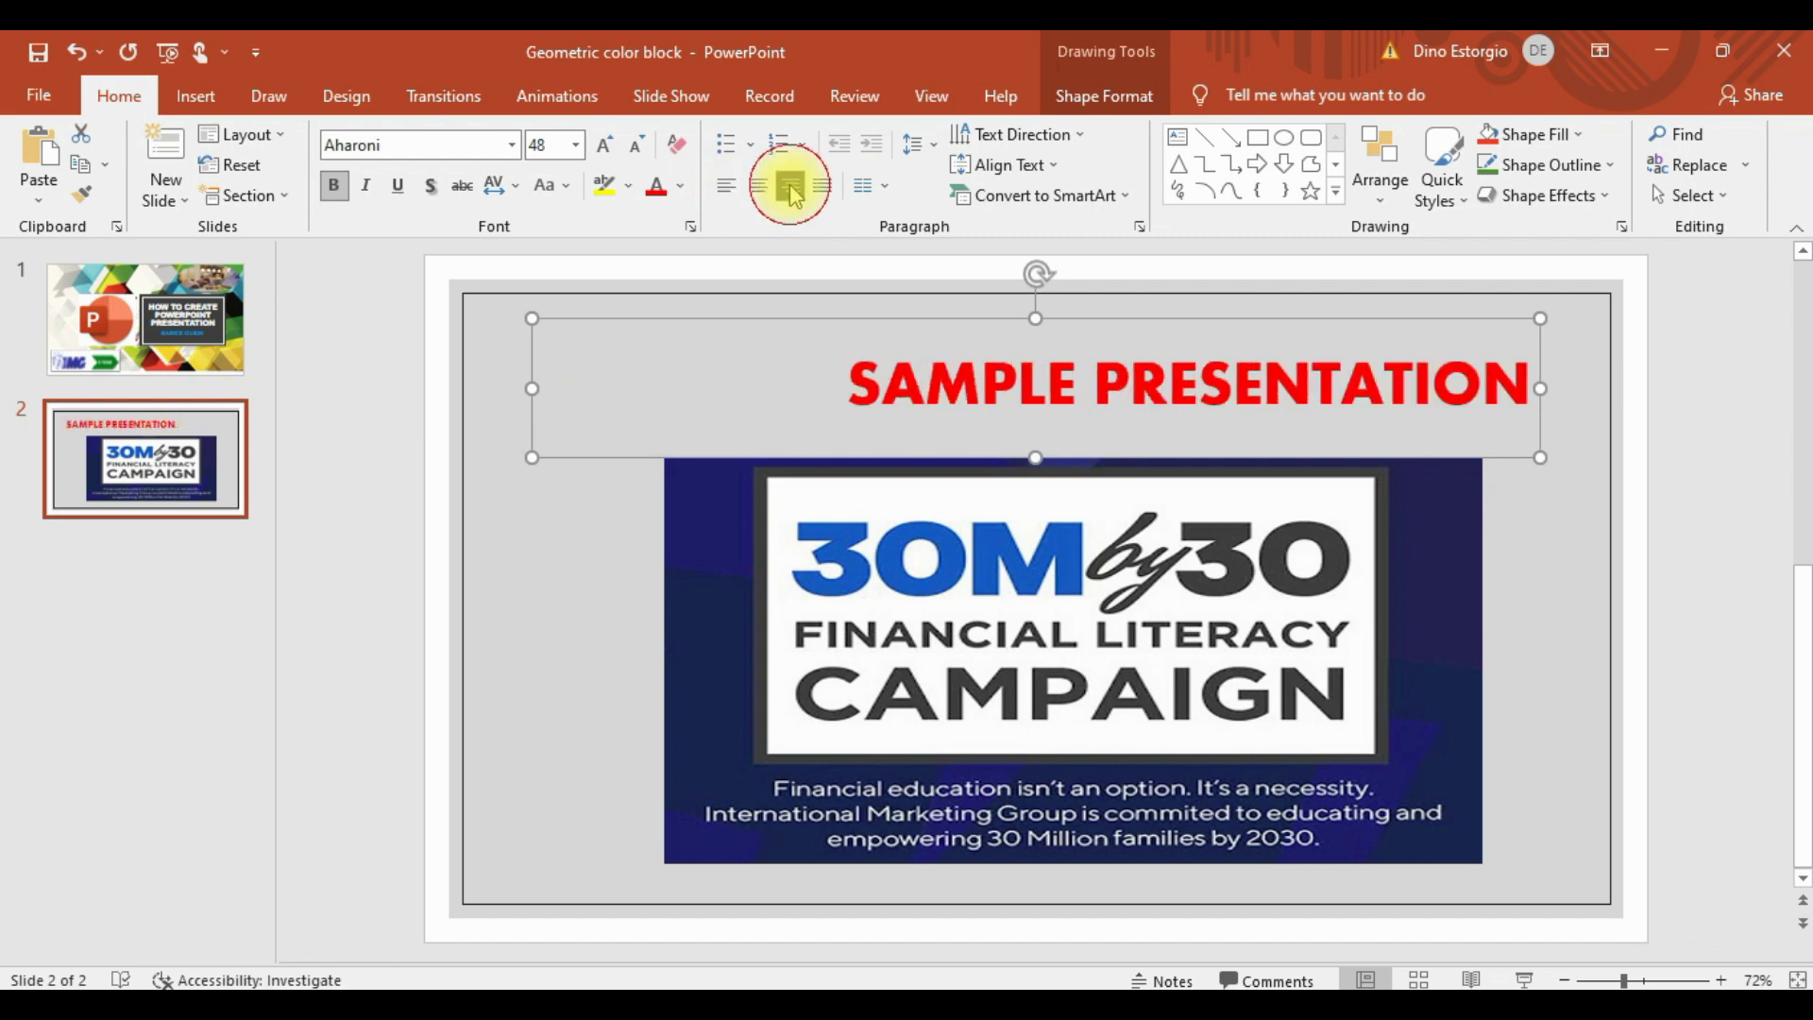
click(758, 189)
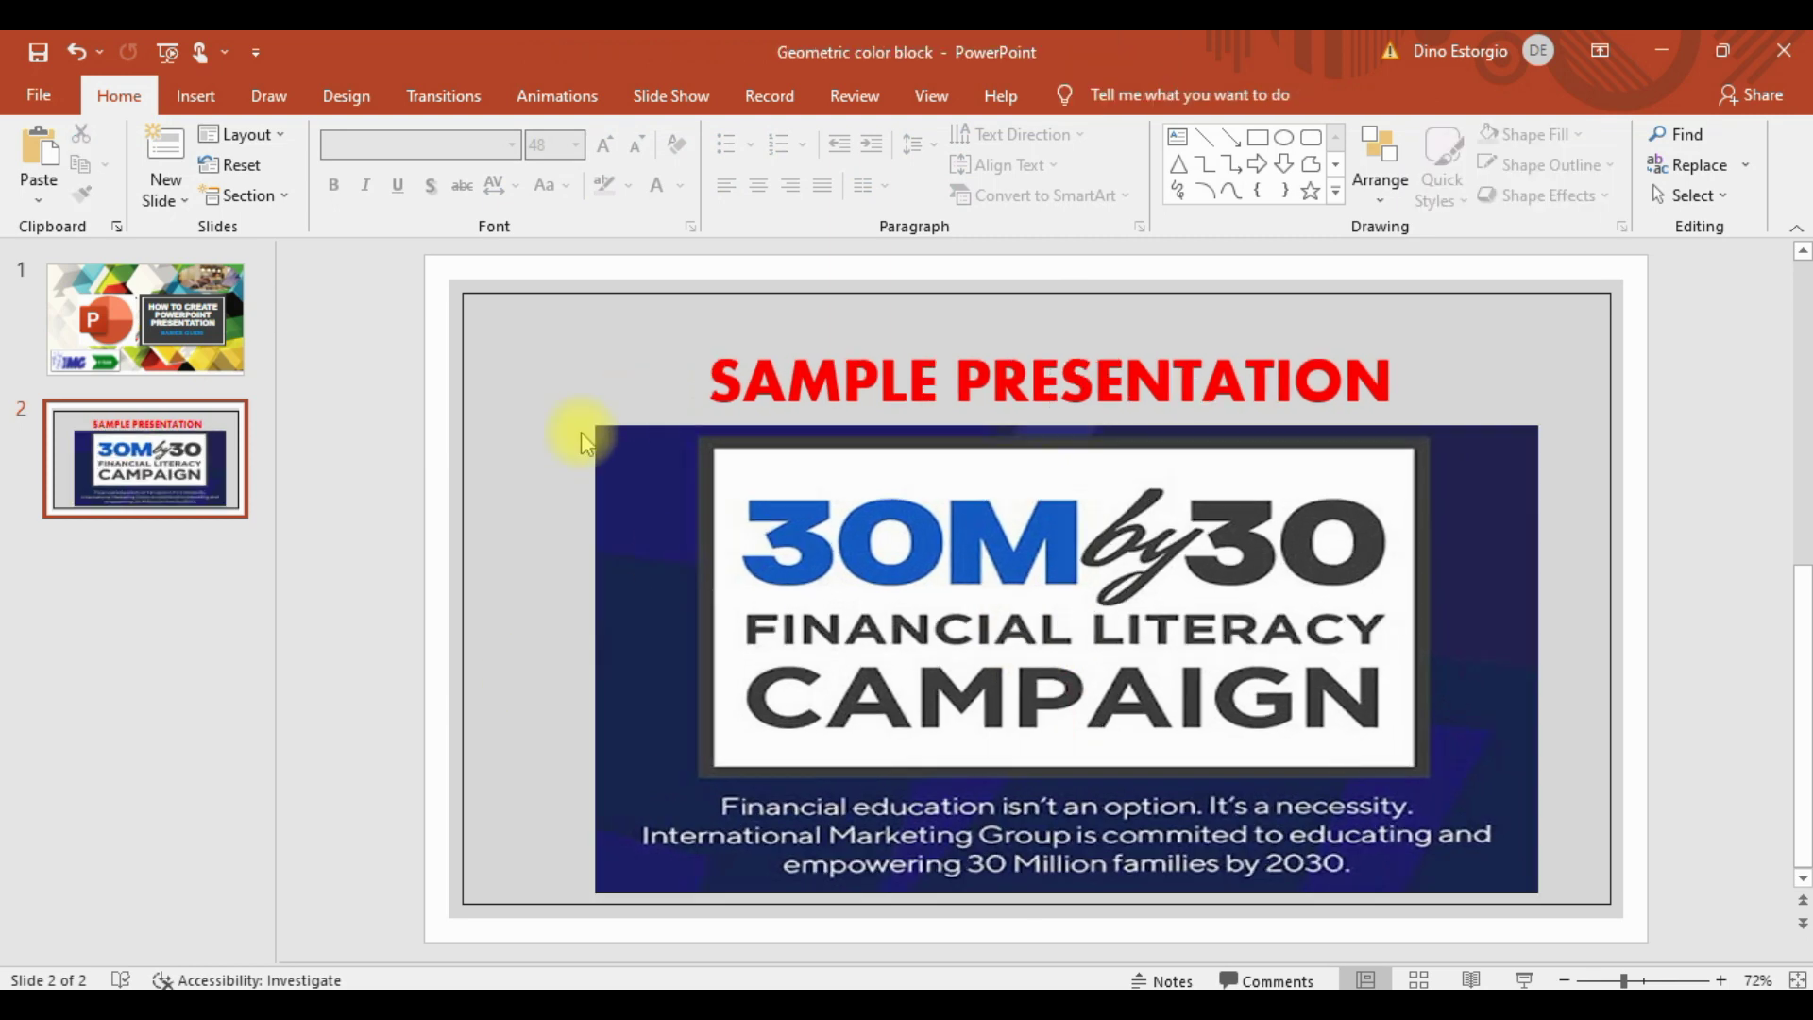
Step: Shift the campaign picture slightly left and add a third slide
drag(996, 578, 967, 581)
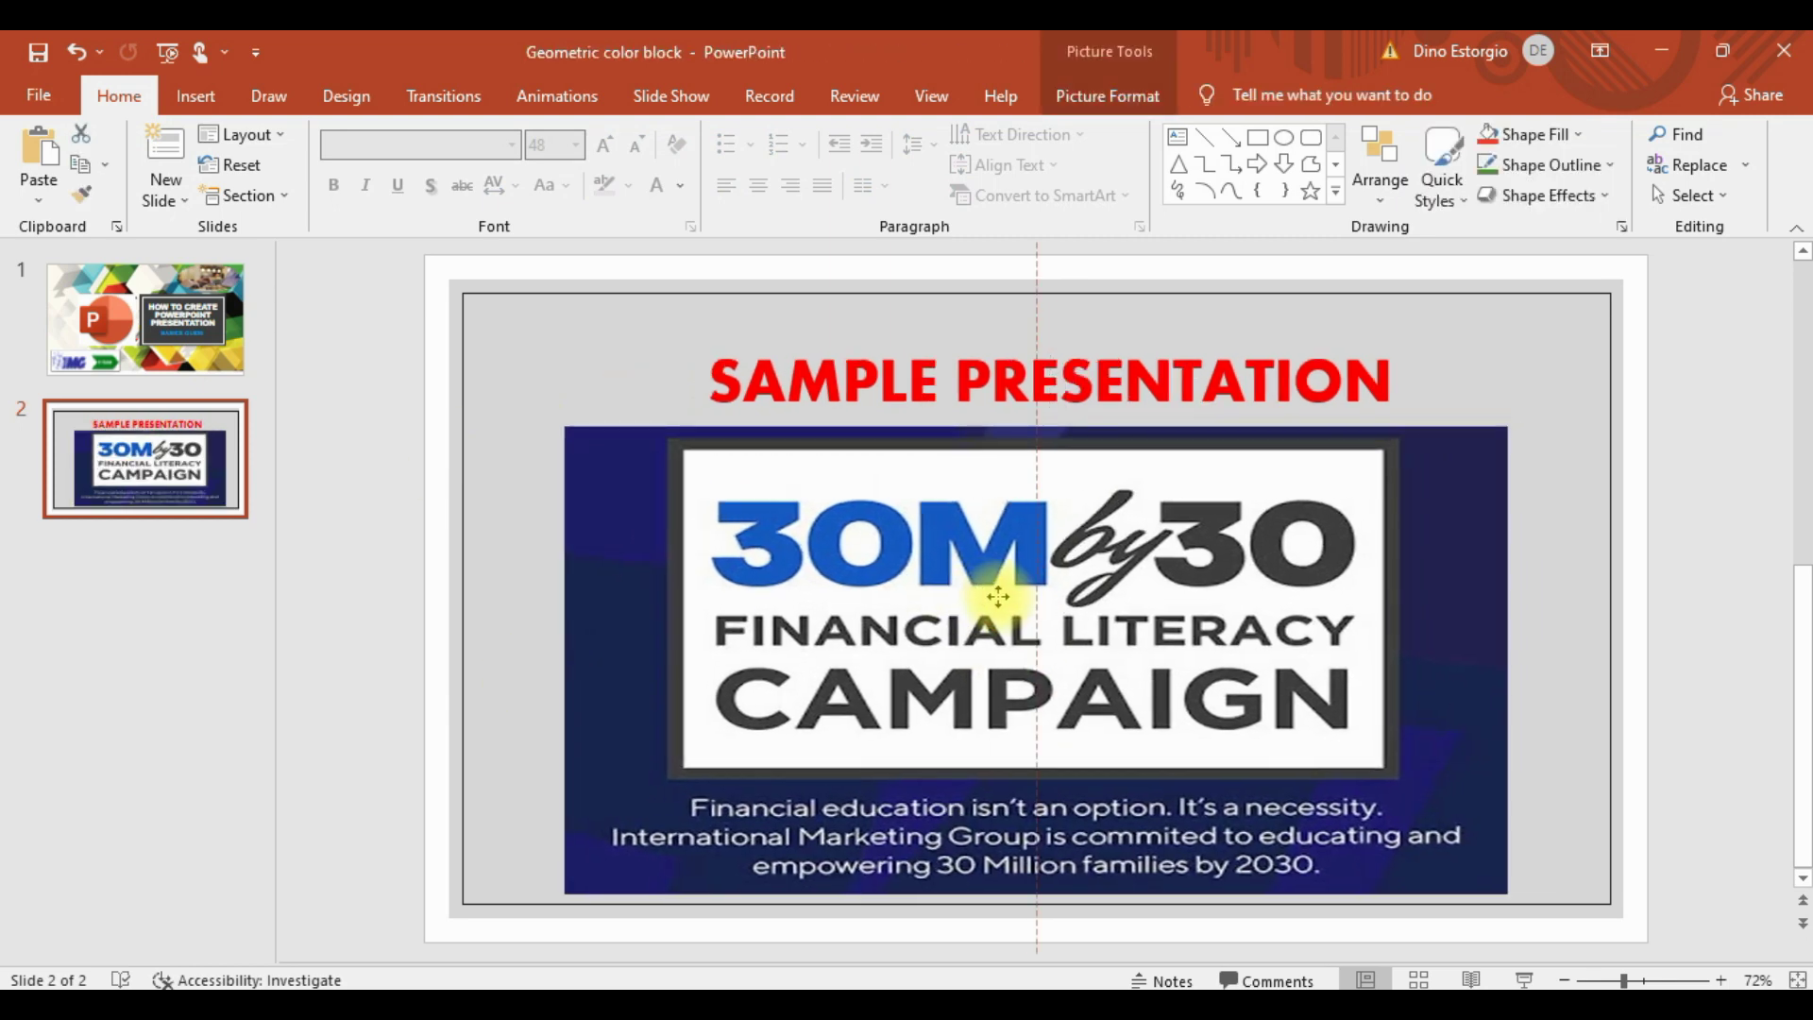
click(184, 472)
click(166, 152)
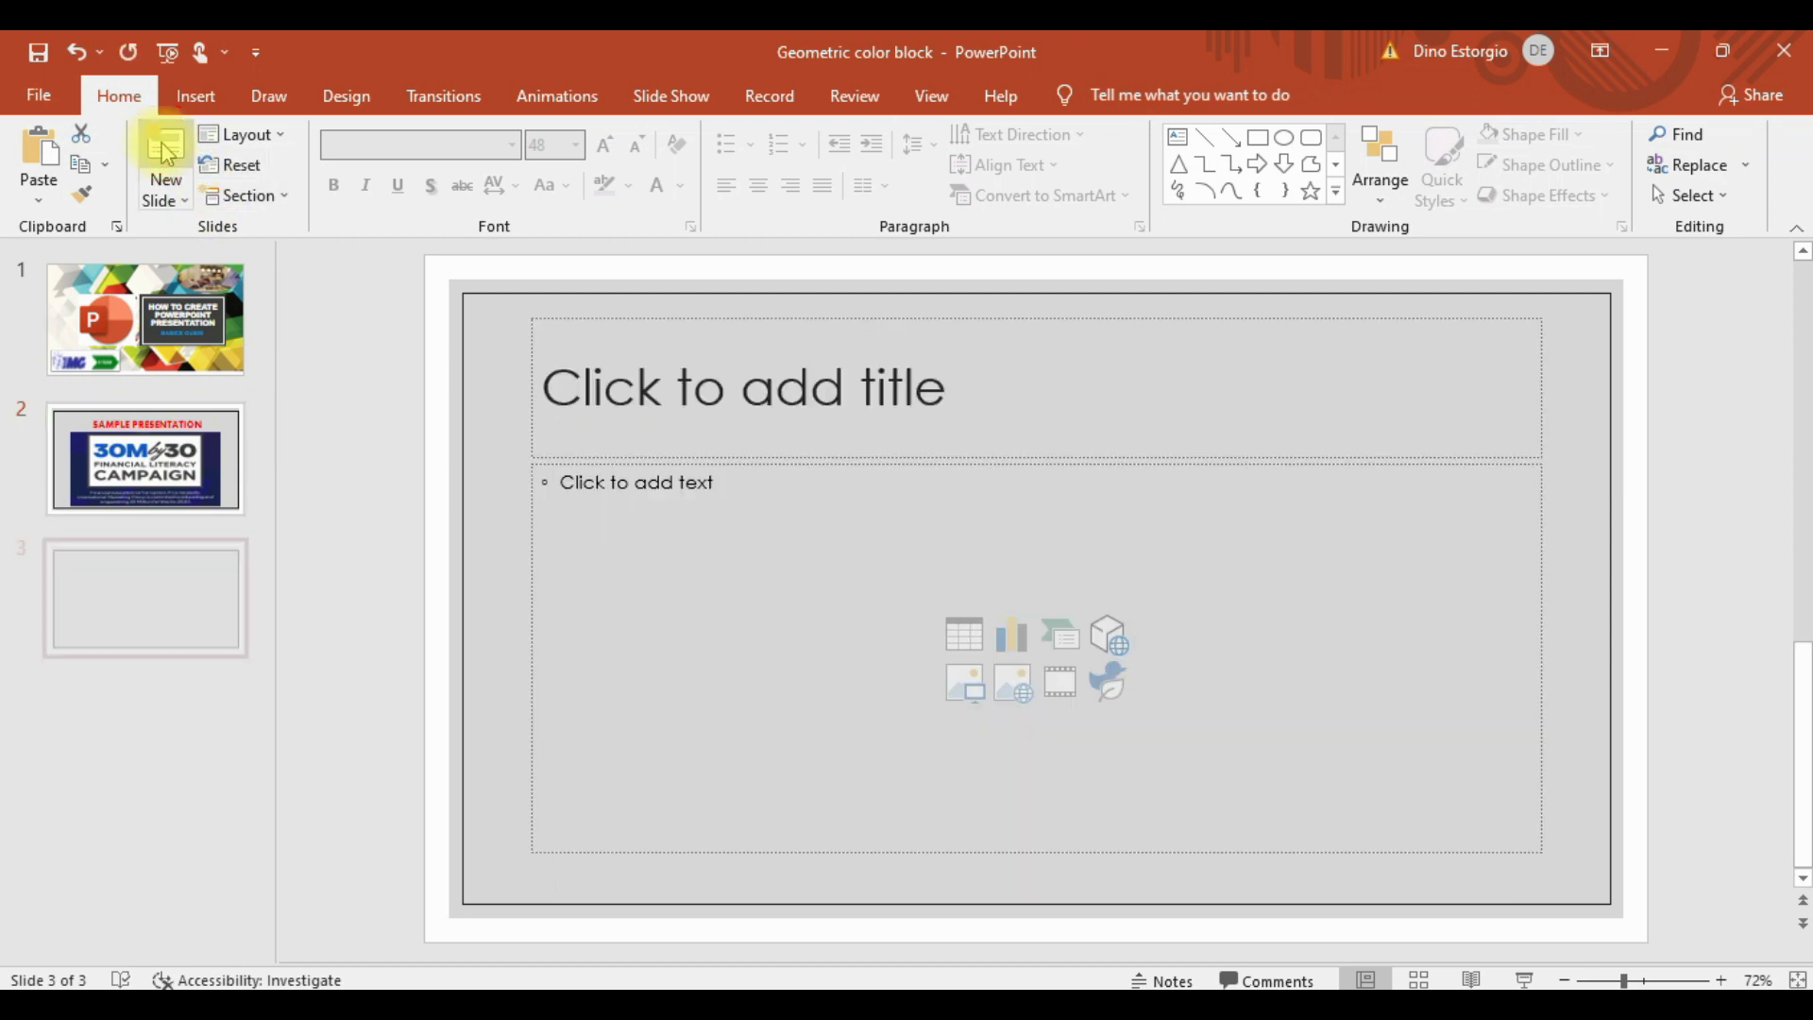
Step: Switch slide 3 to the Title Only layout and title it 'SAMPLE PRESENTATION'
click(235, 138)
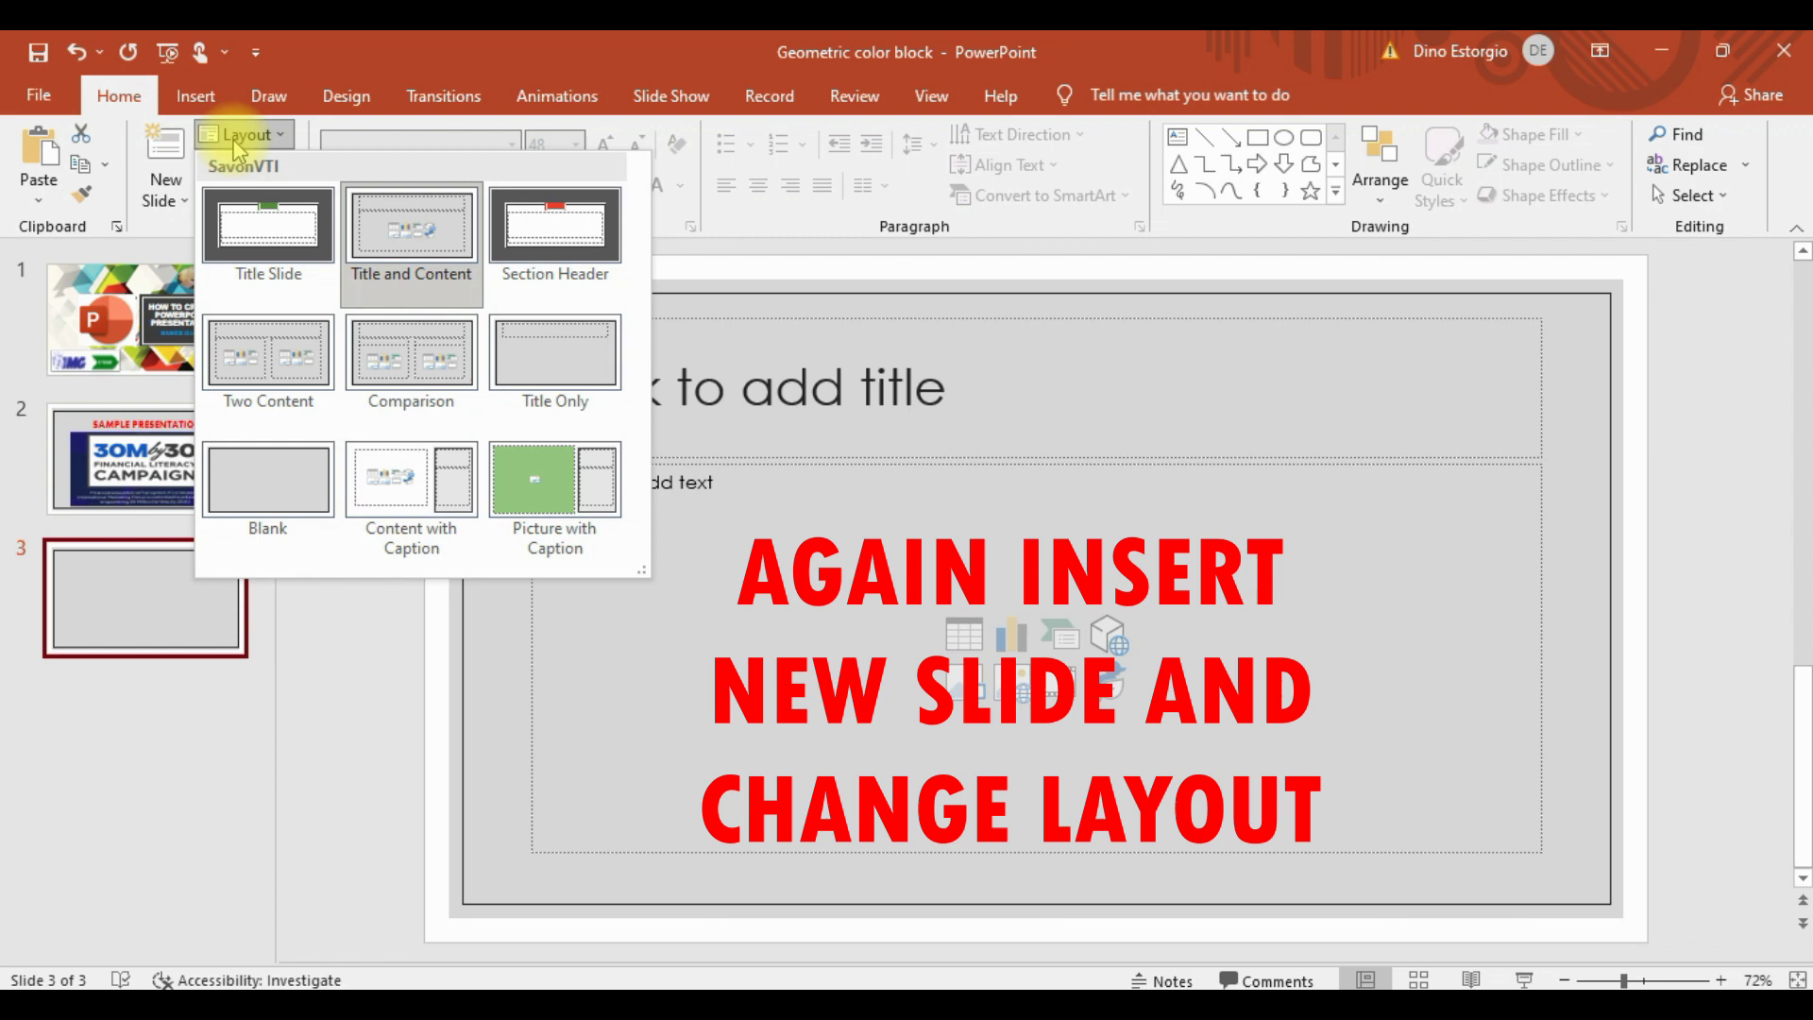
click(578, 357)
click(888, 446)
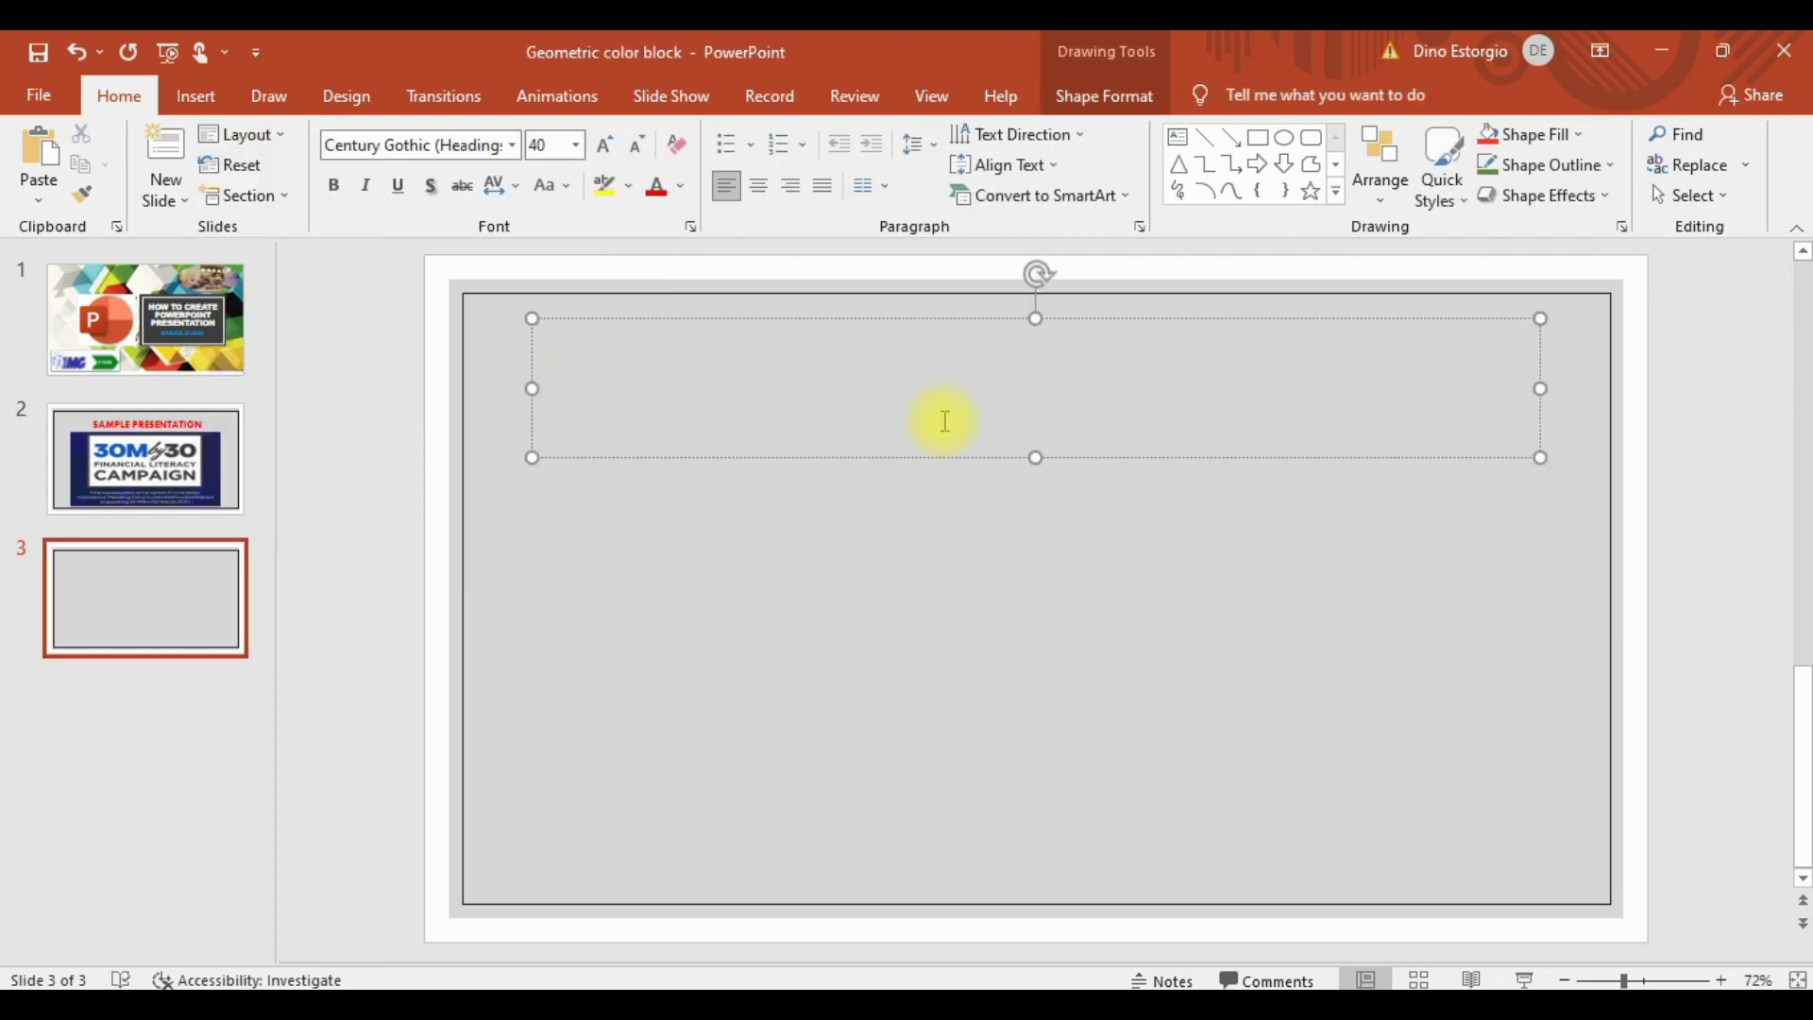
text(SAMPLE PRESENTATION)
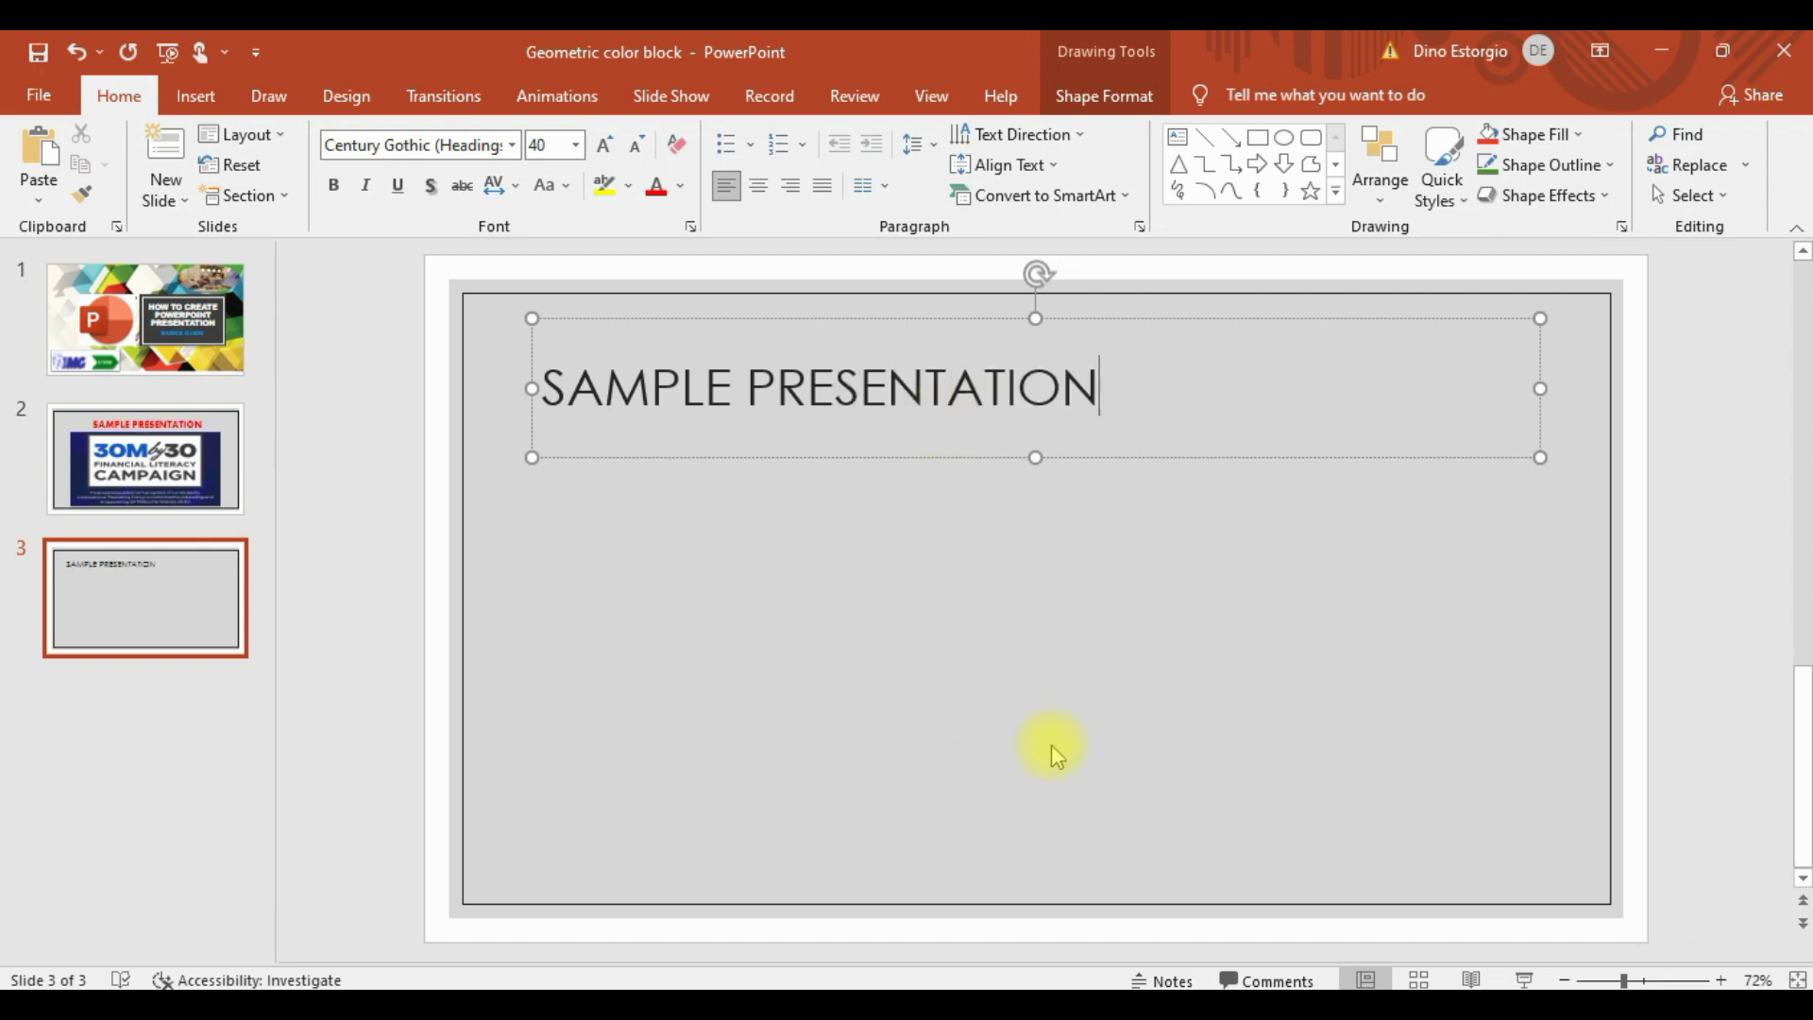
click(1055, 755)
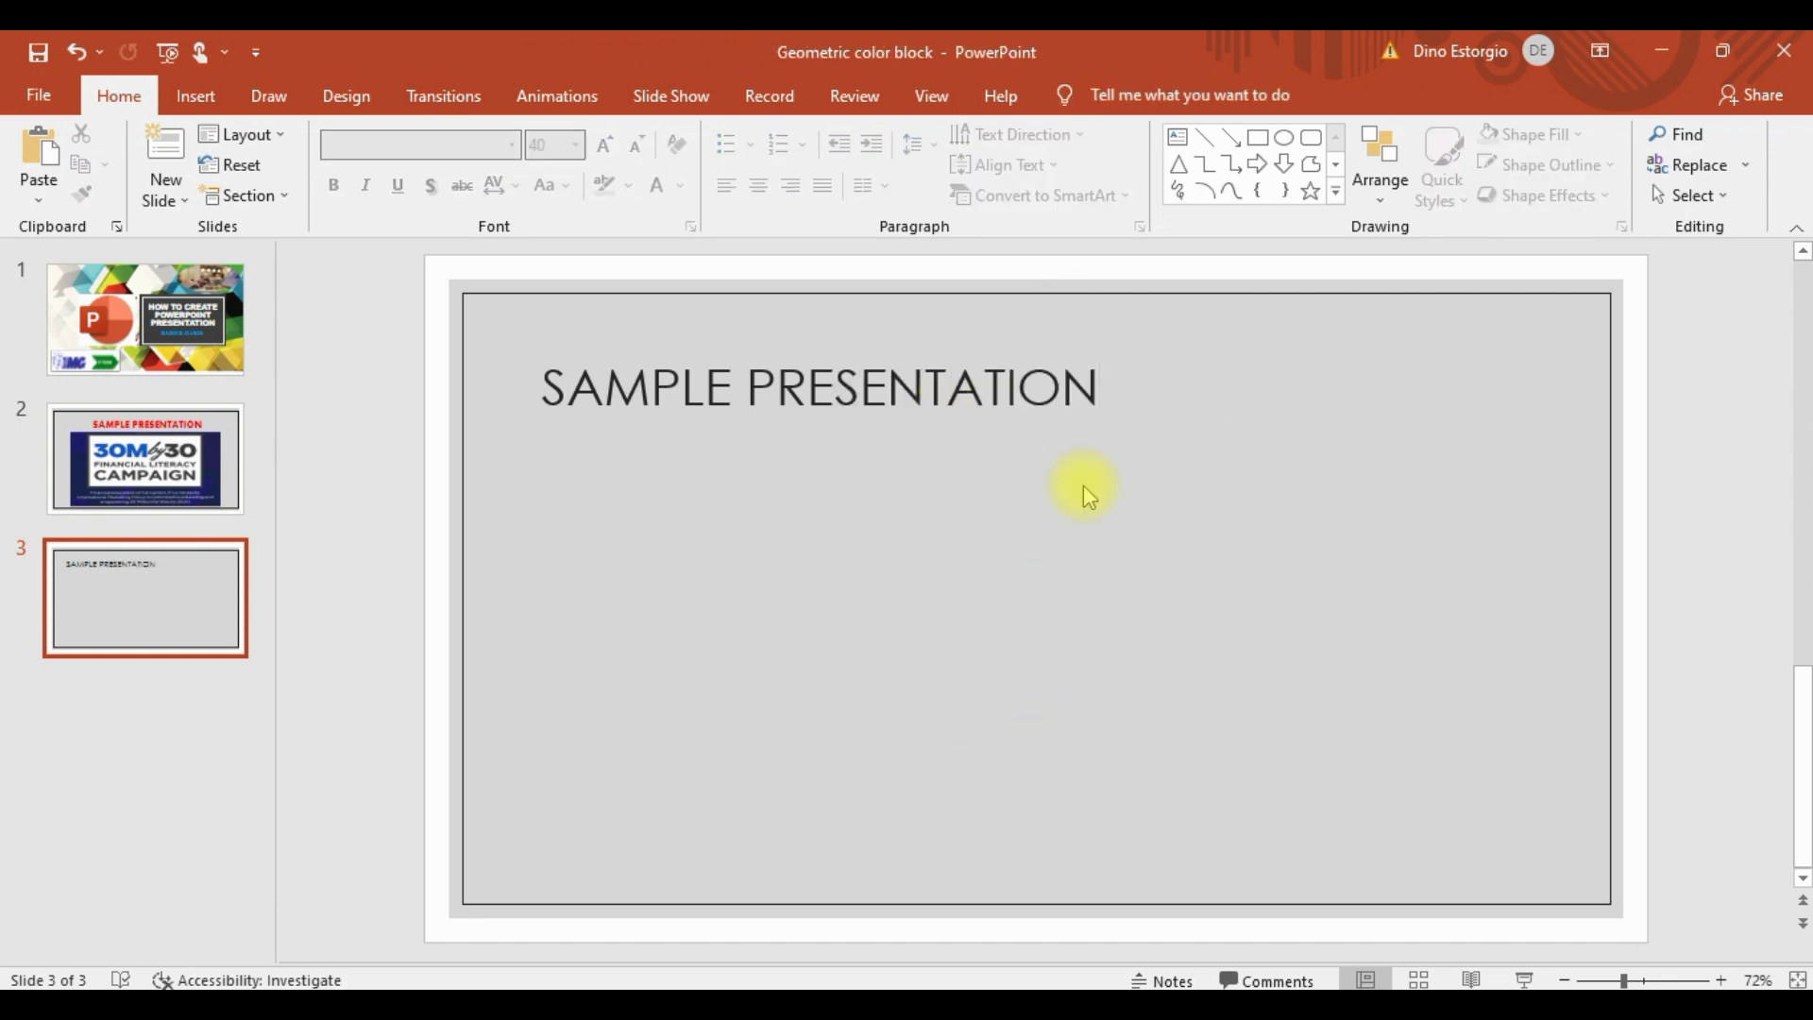
Step: Set the slide 3 title to Arial Black in light blue
click(1113, 394)
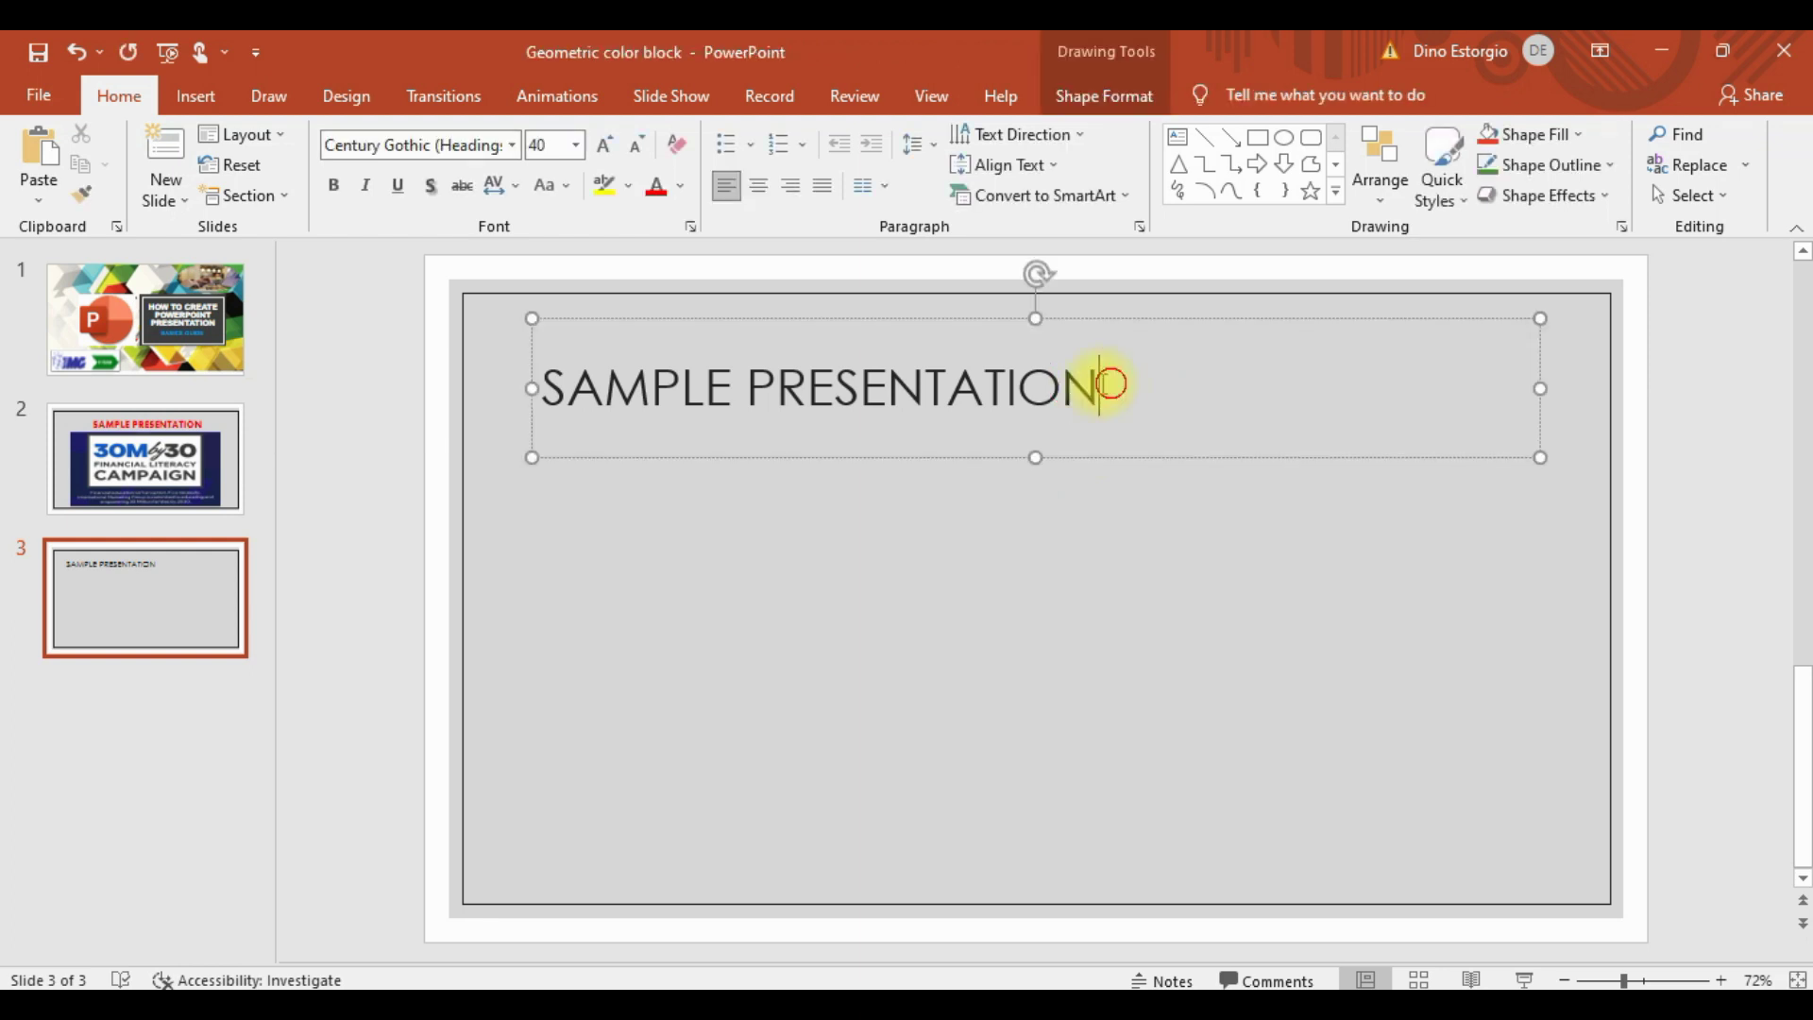
drag(1101, 380, 444, 376)
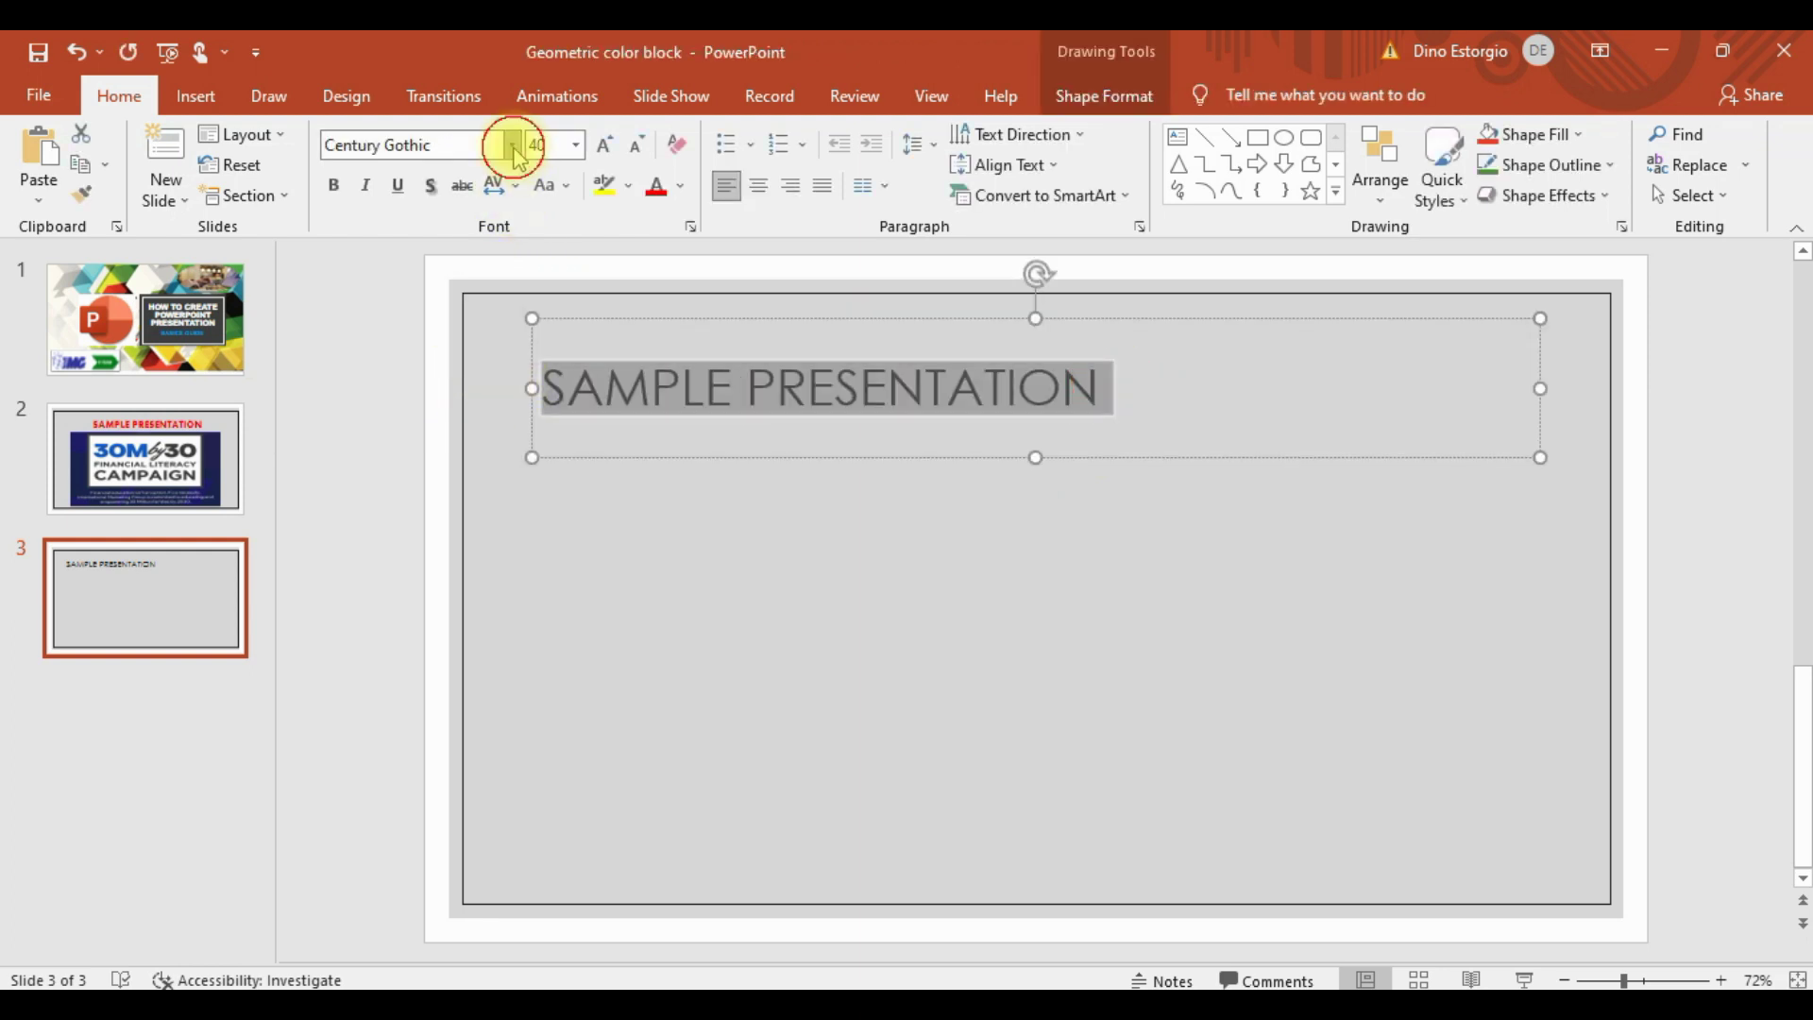
click(511, 144)
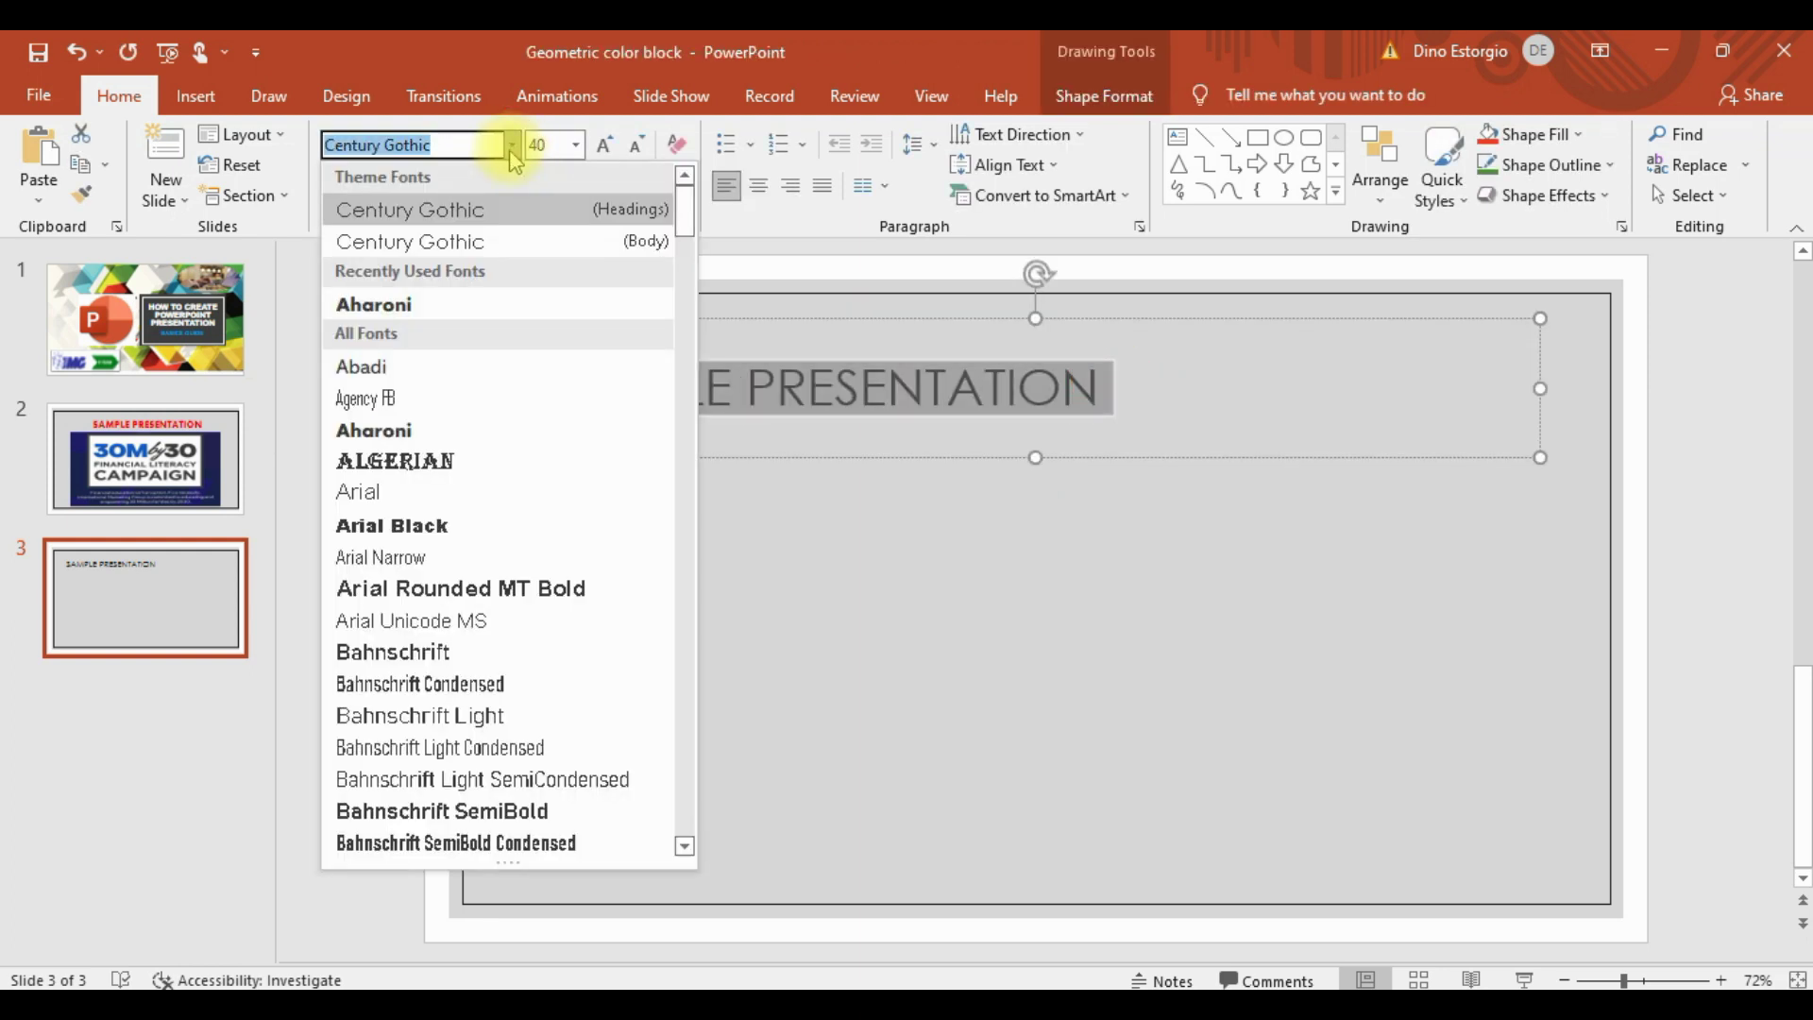
click(470, 526)
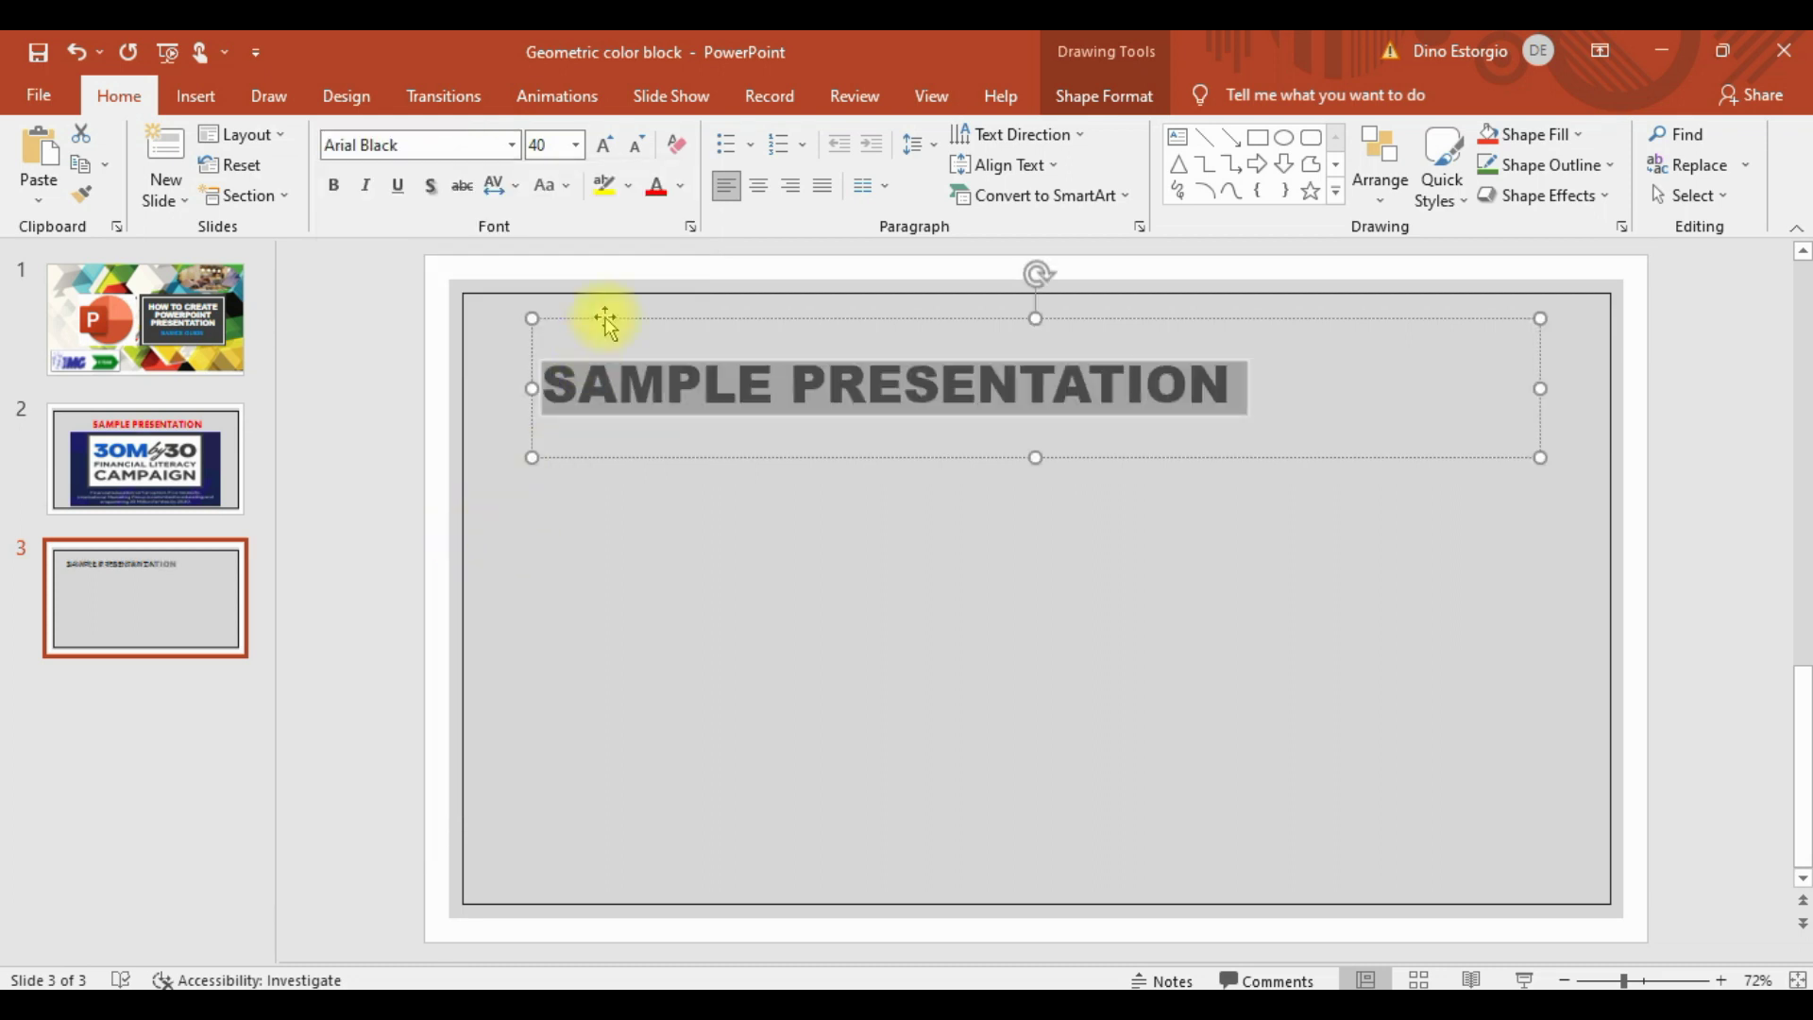
click(680, 185)
click(793, 393)
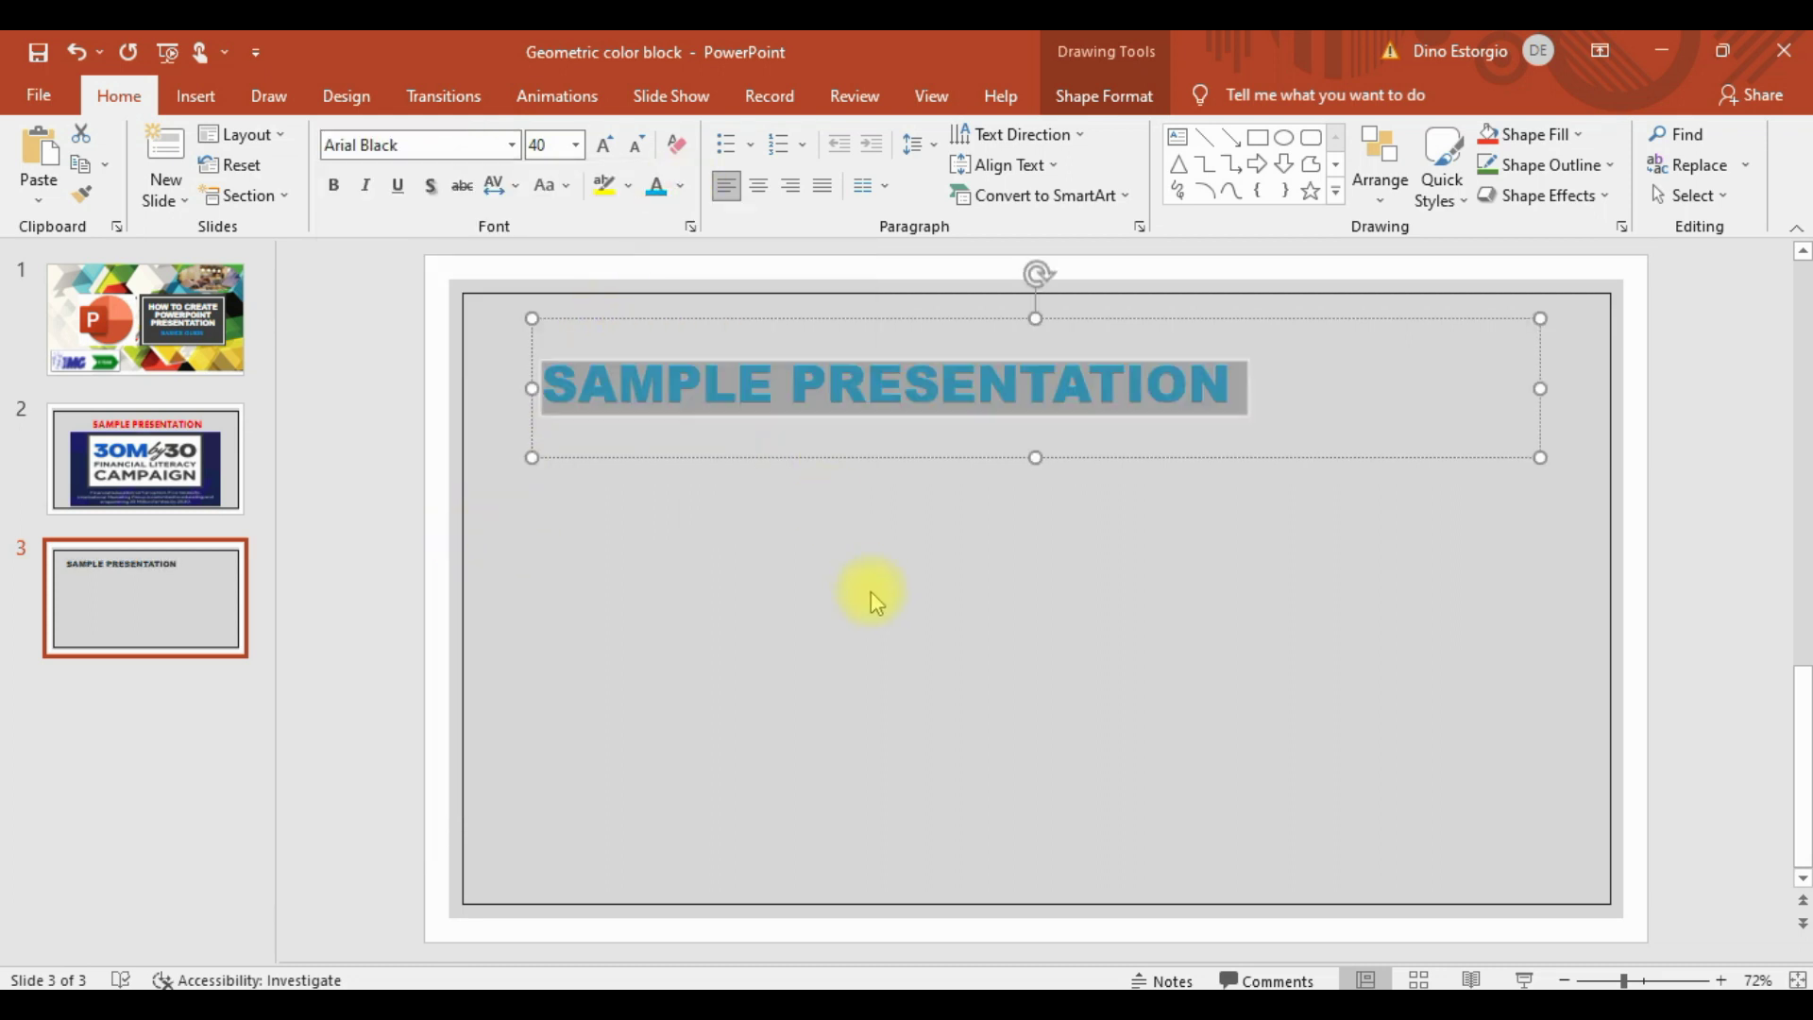
click(871, 592)
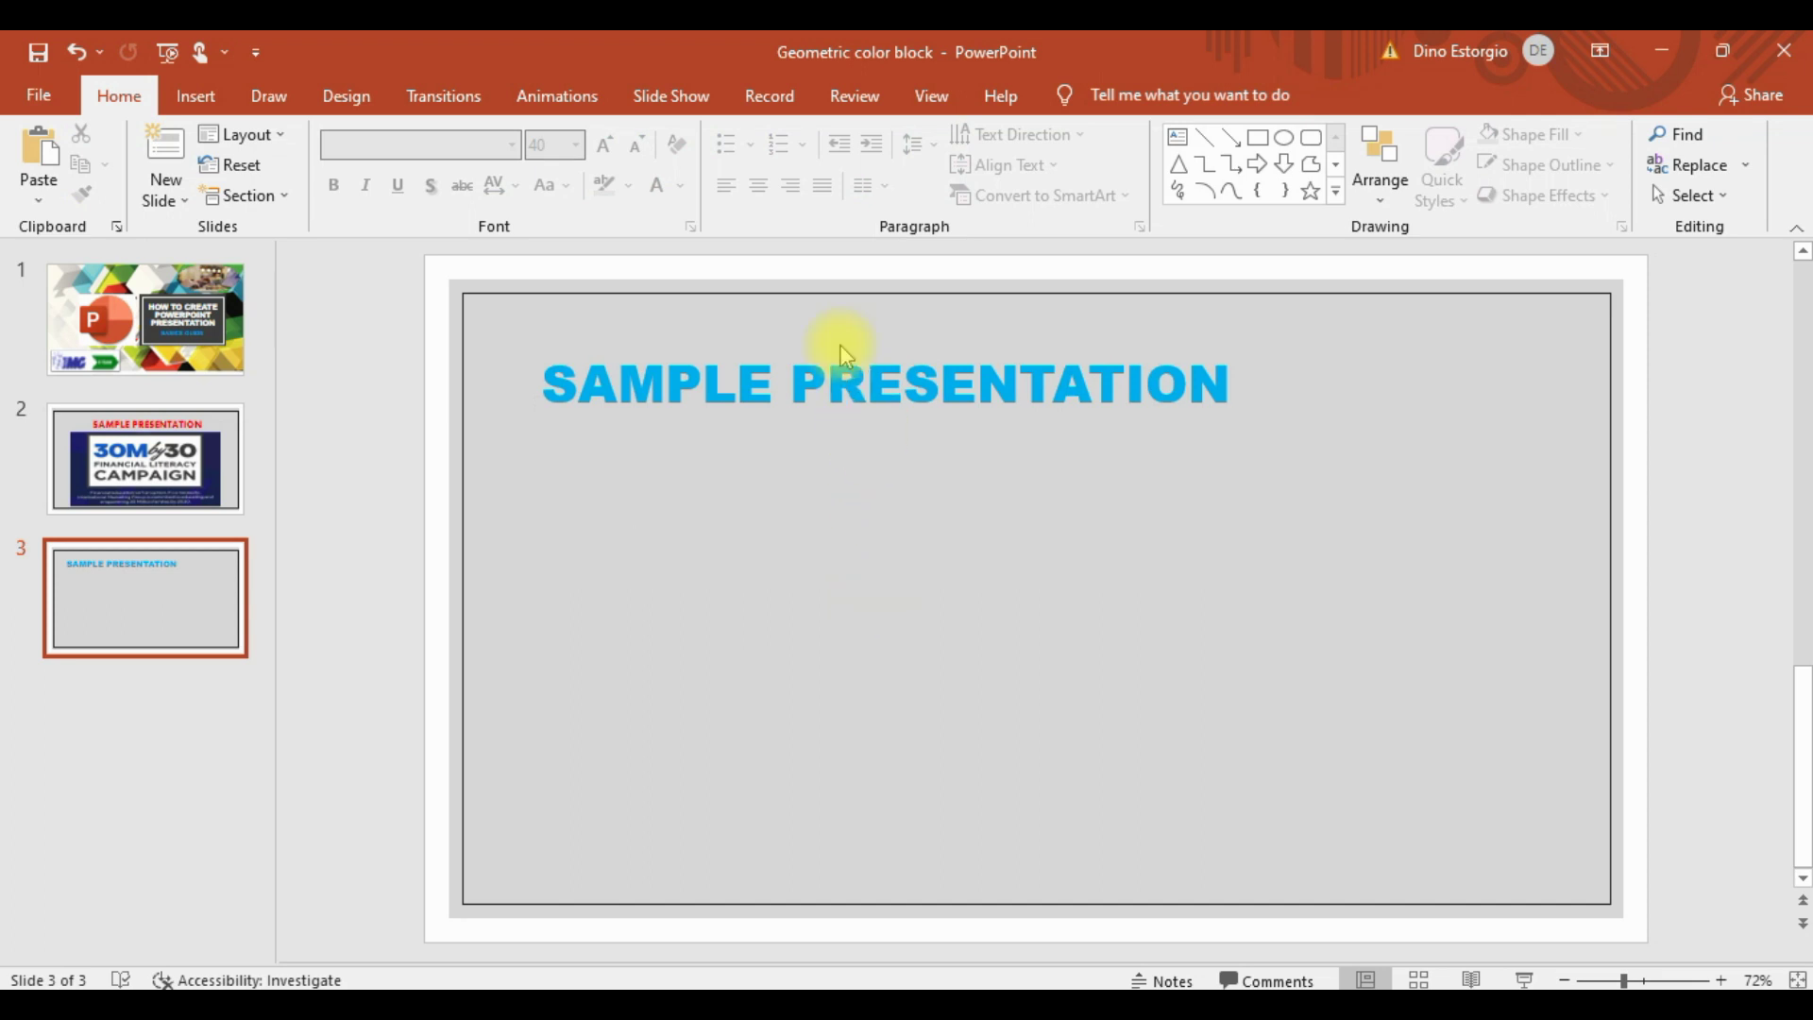
click(870, 351)
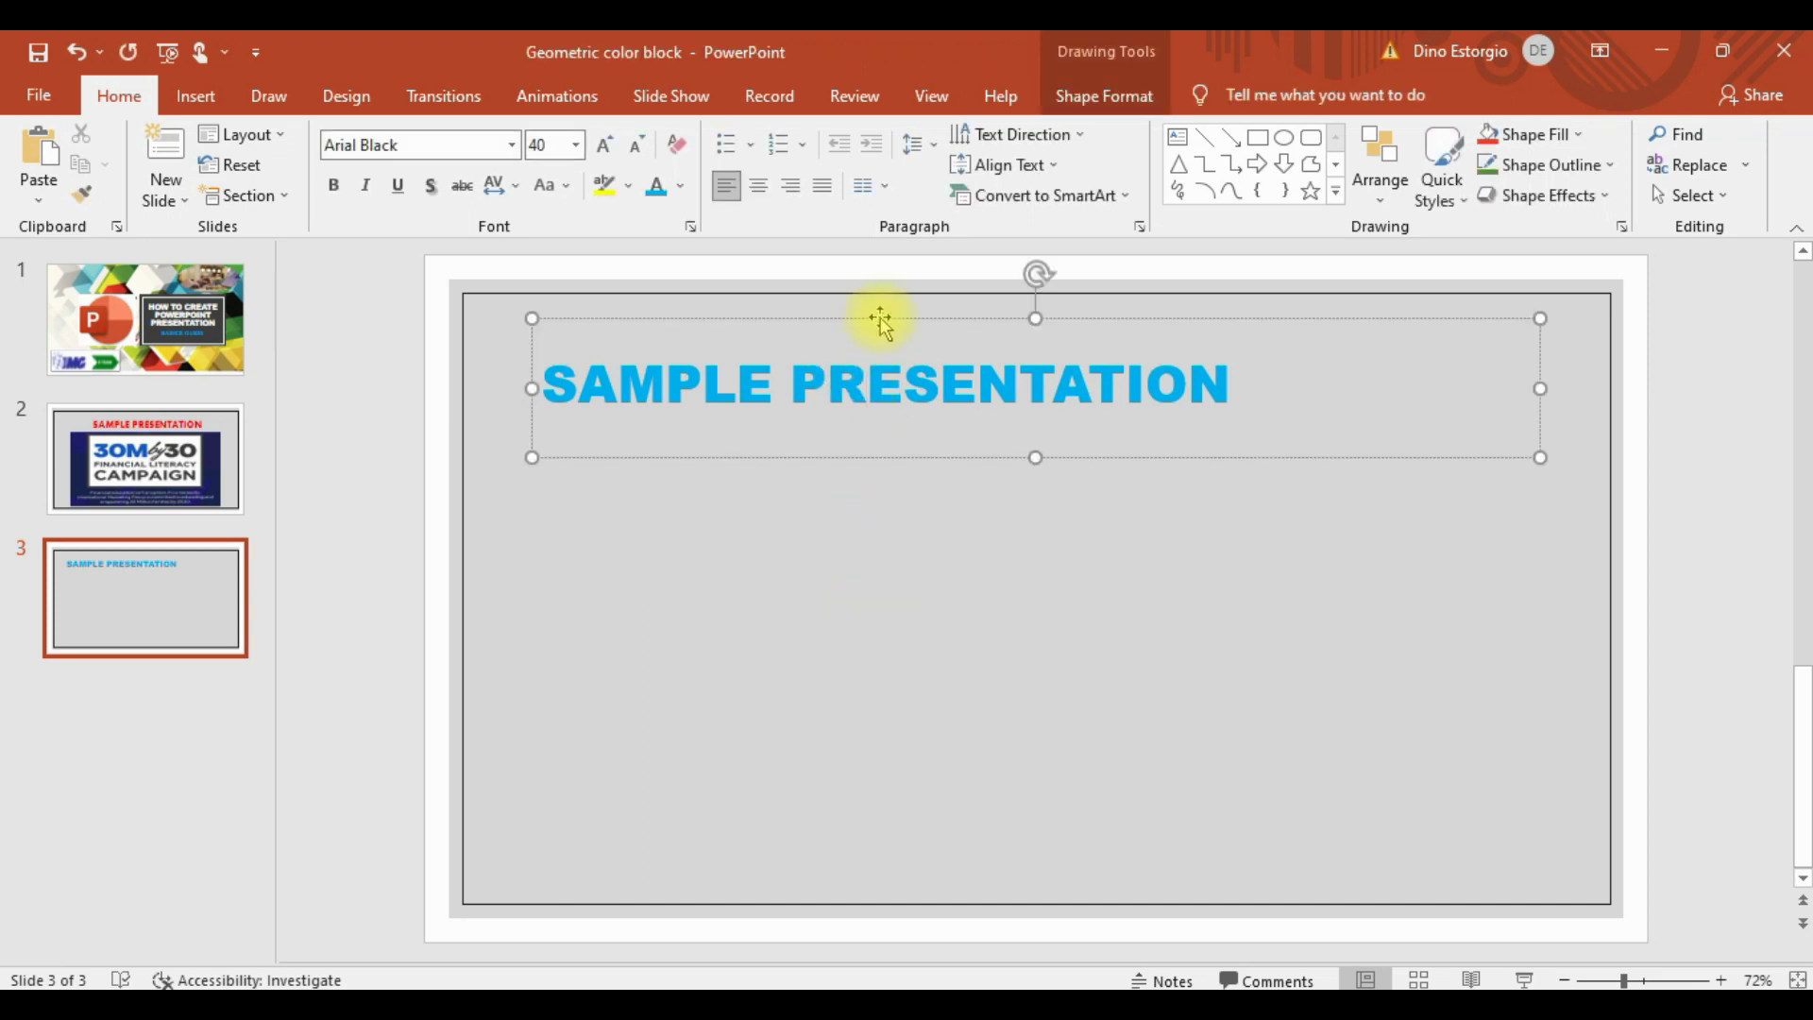
click(909, 574)
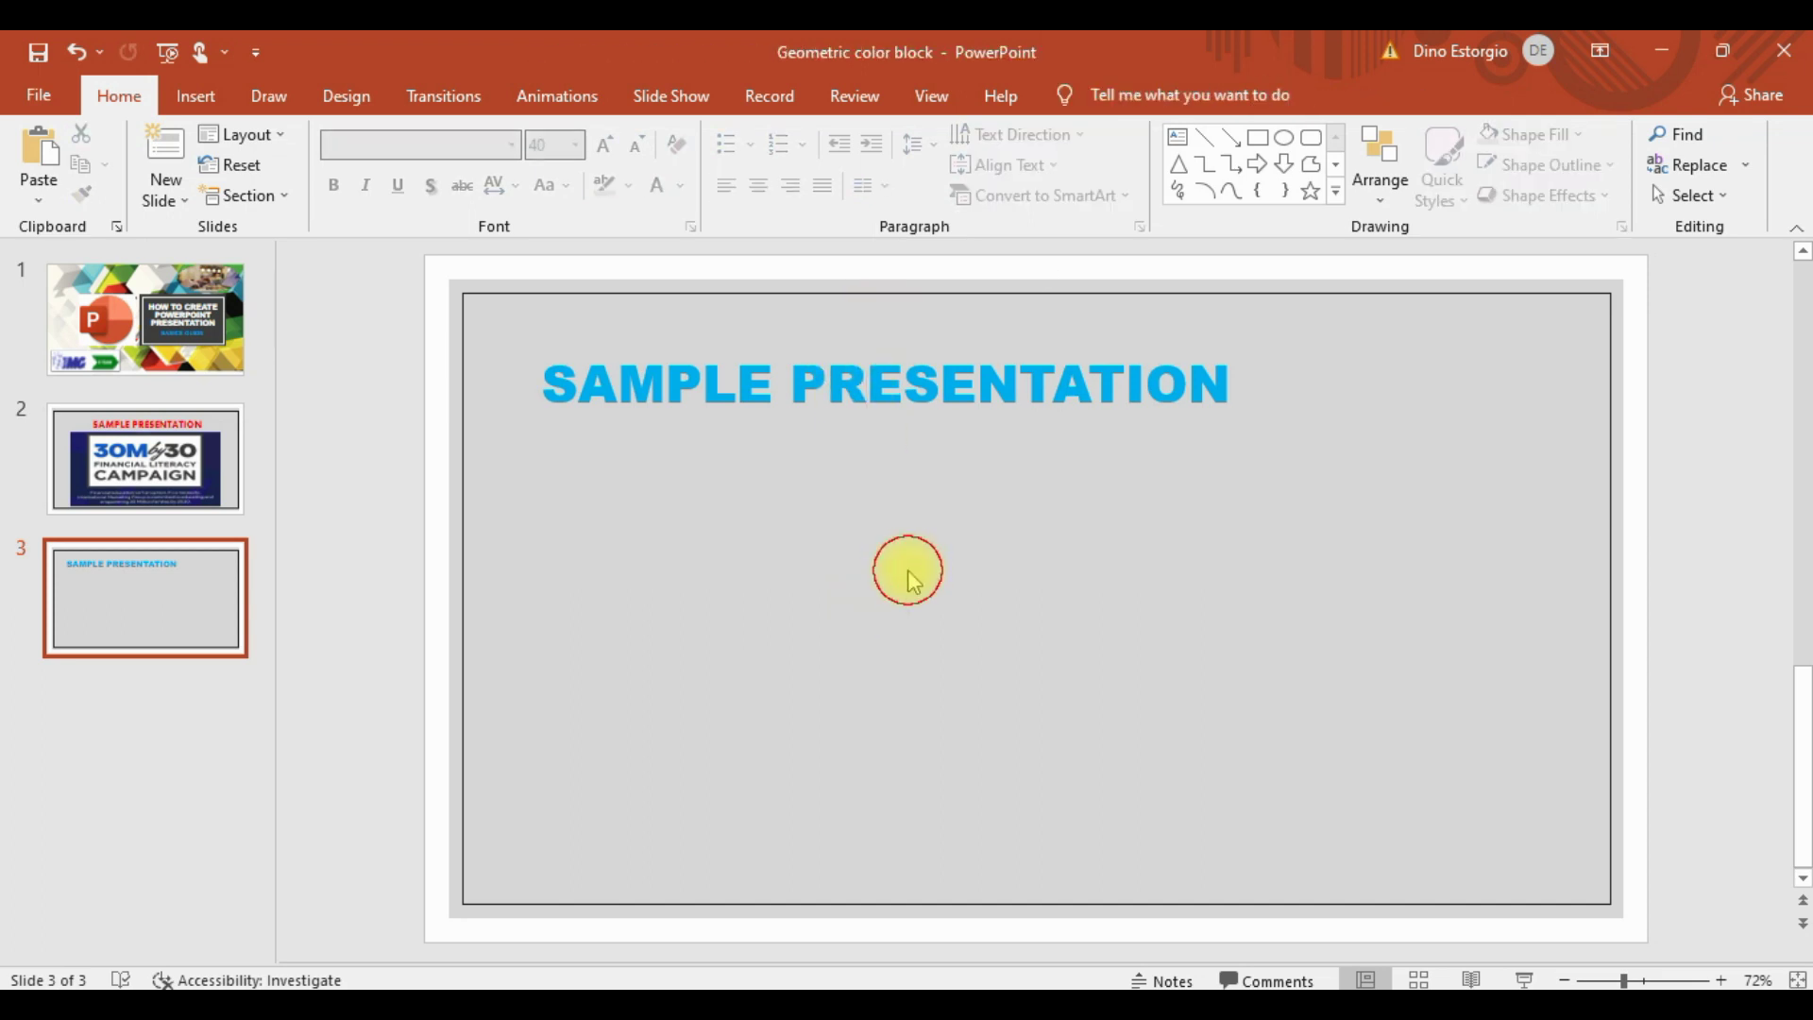
Step: Insert a green-style WordArt reading 'SAMPLE PRESENTATION' on slide 3
click(196, 95)
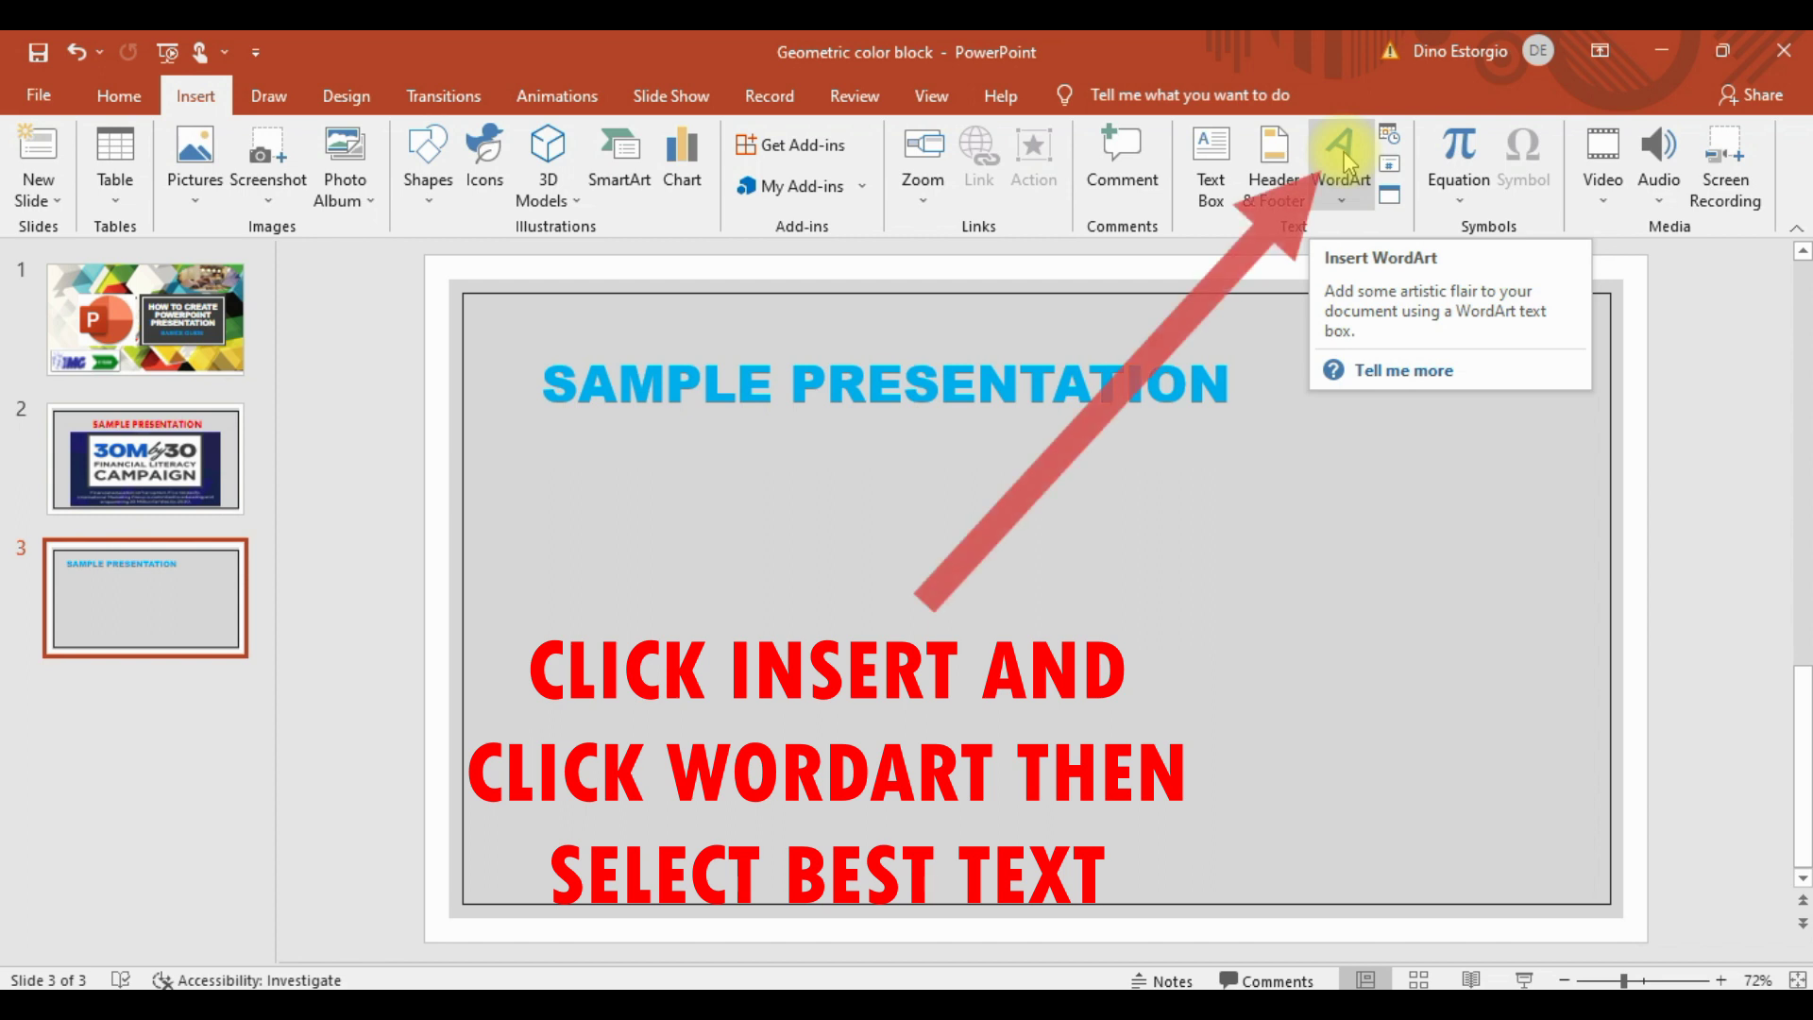
click(1349, 160)
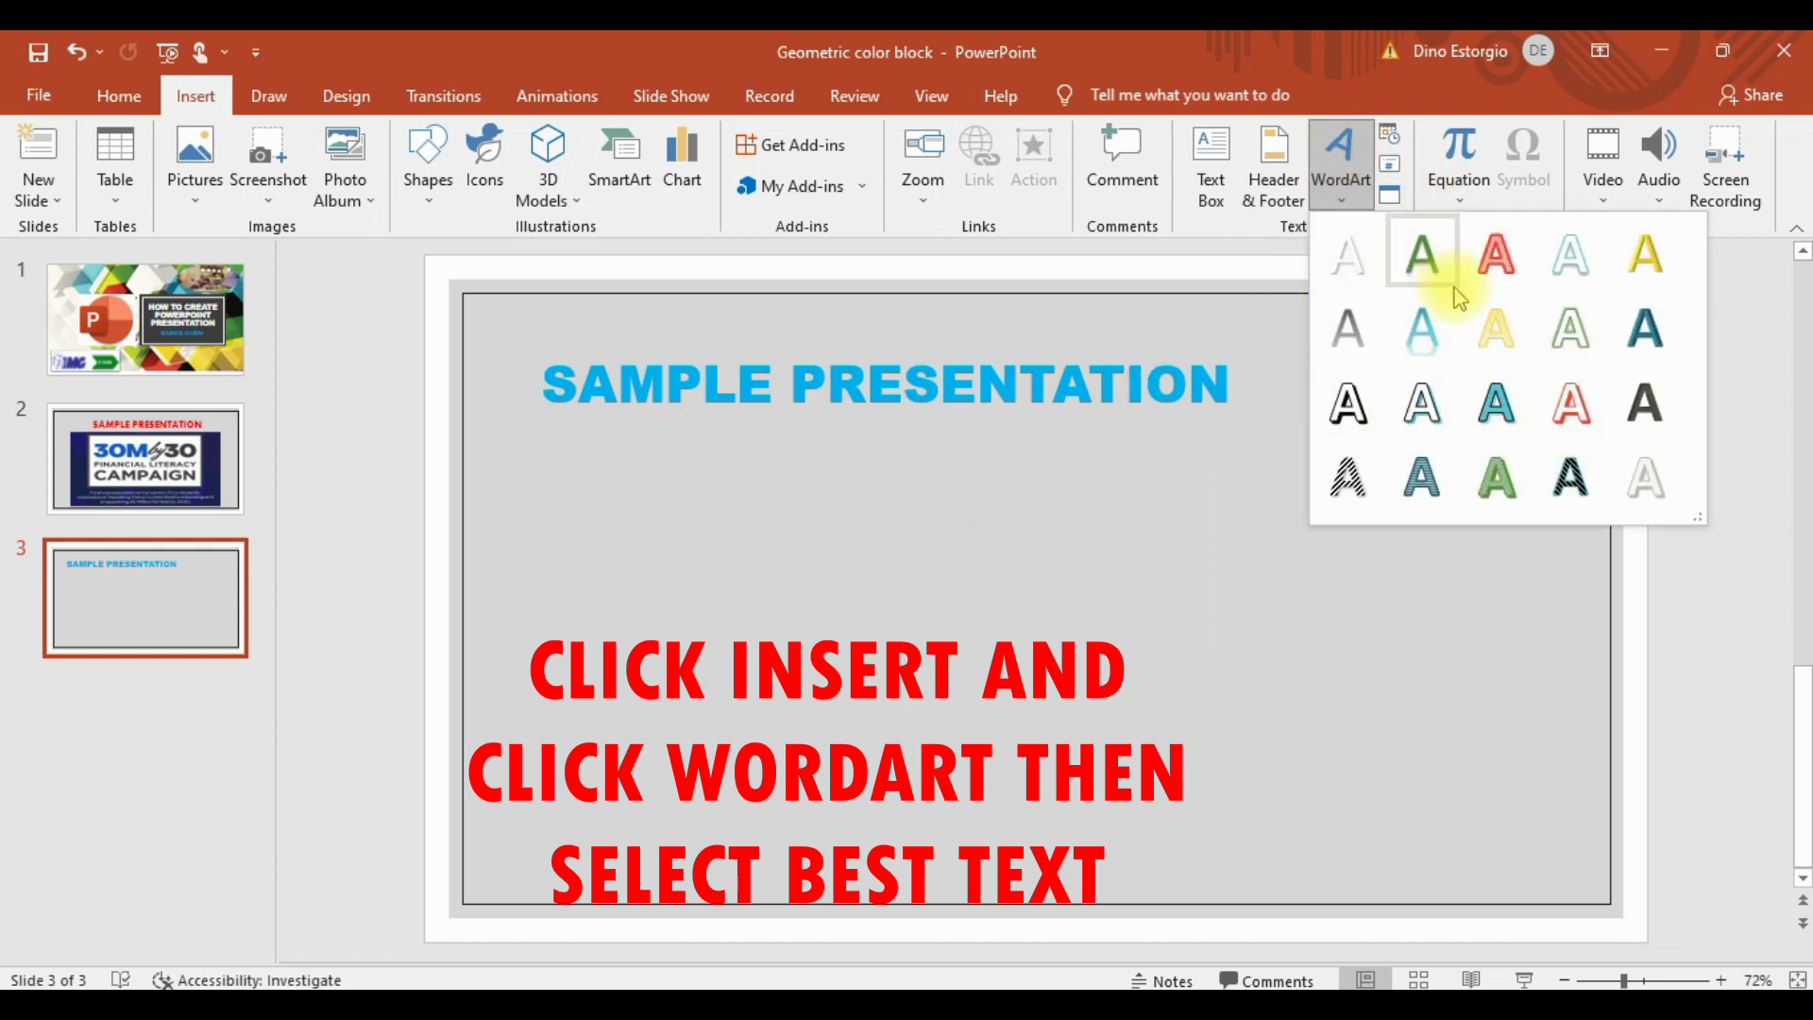
click(1423, 260)
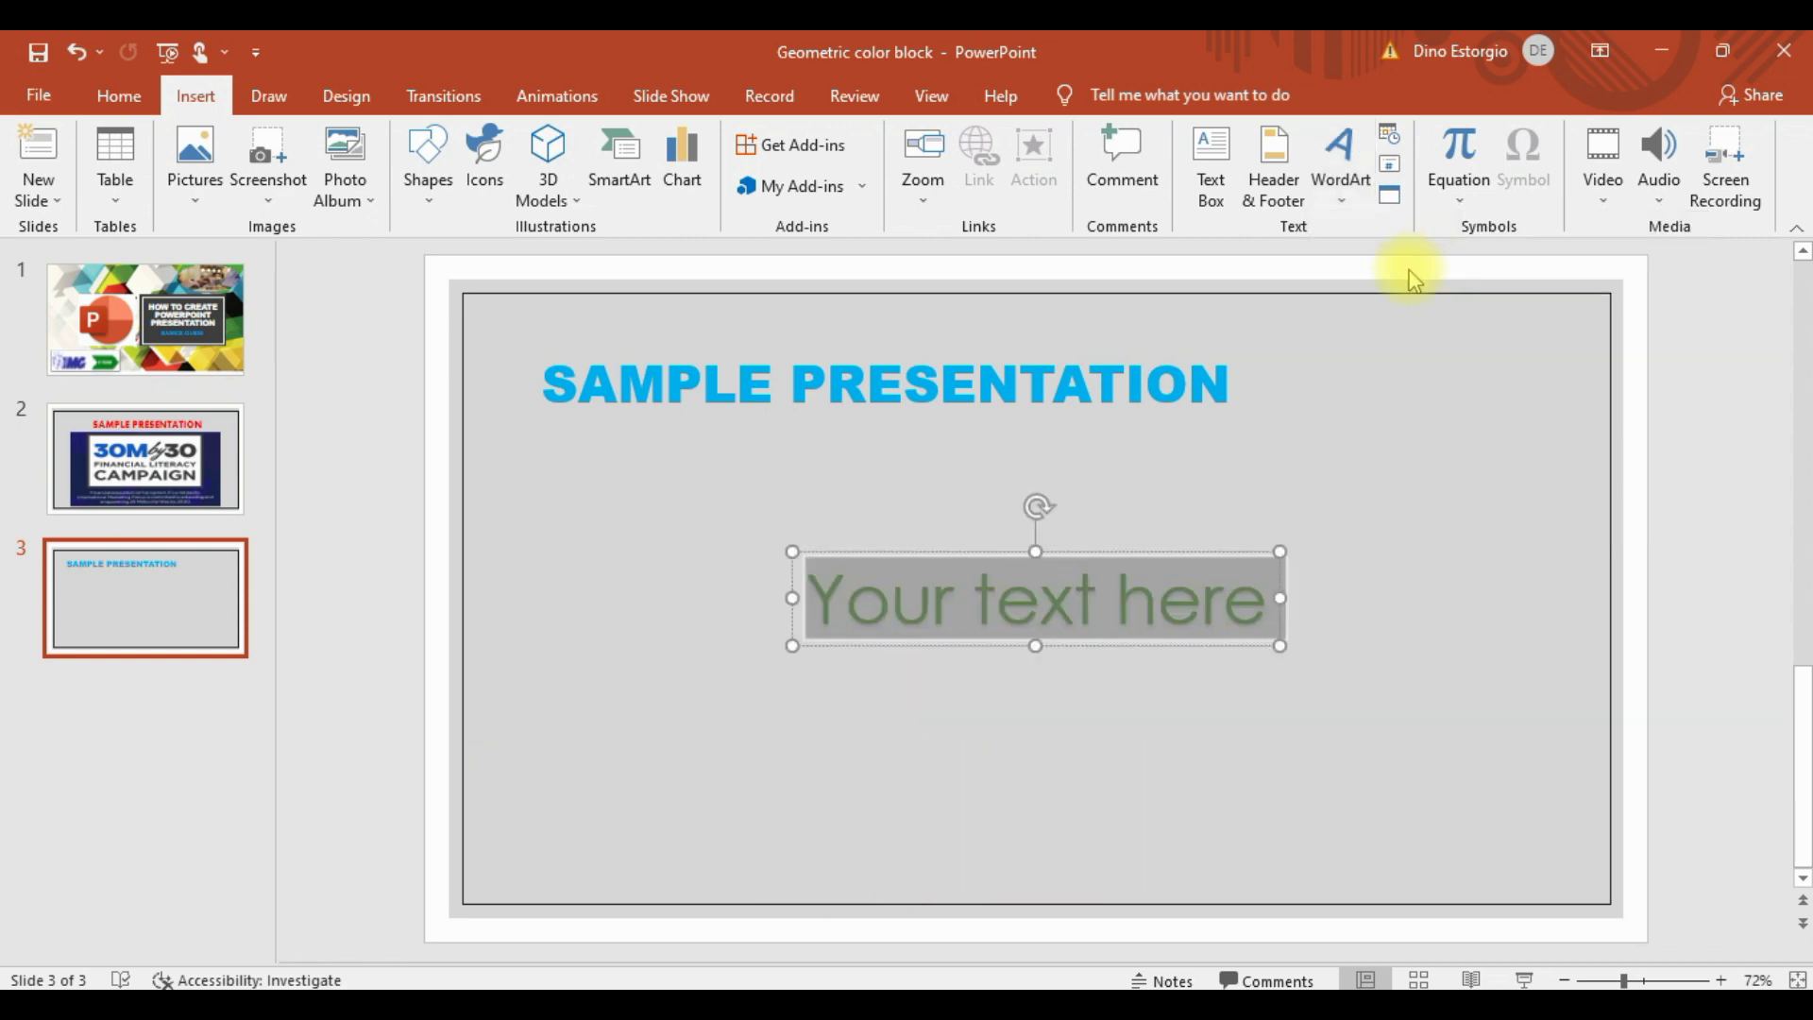
click(1073, 598)
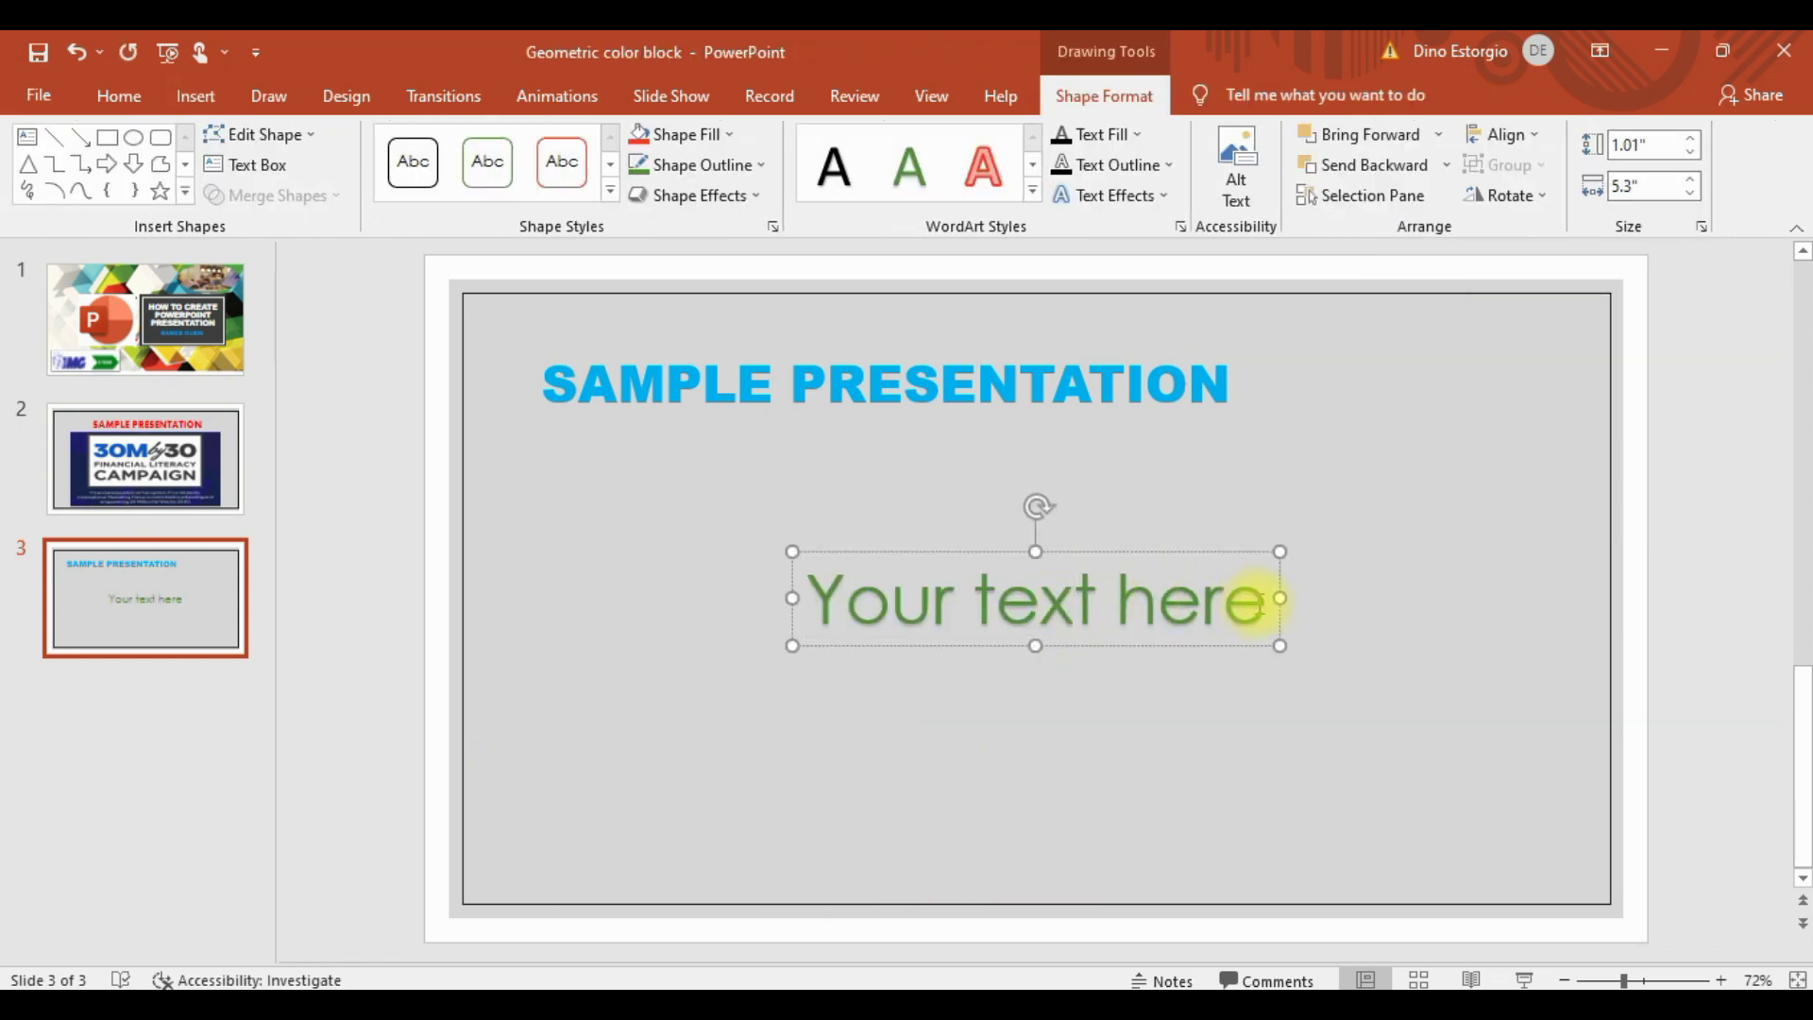
drag(1257, 602, 817, 600)
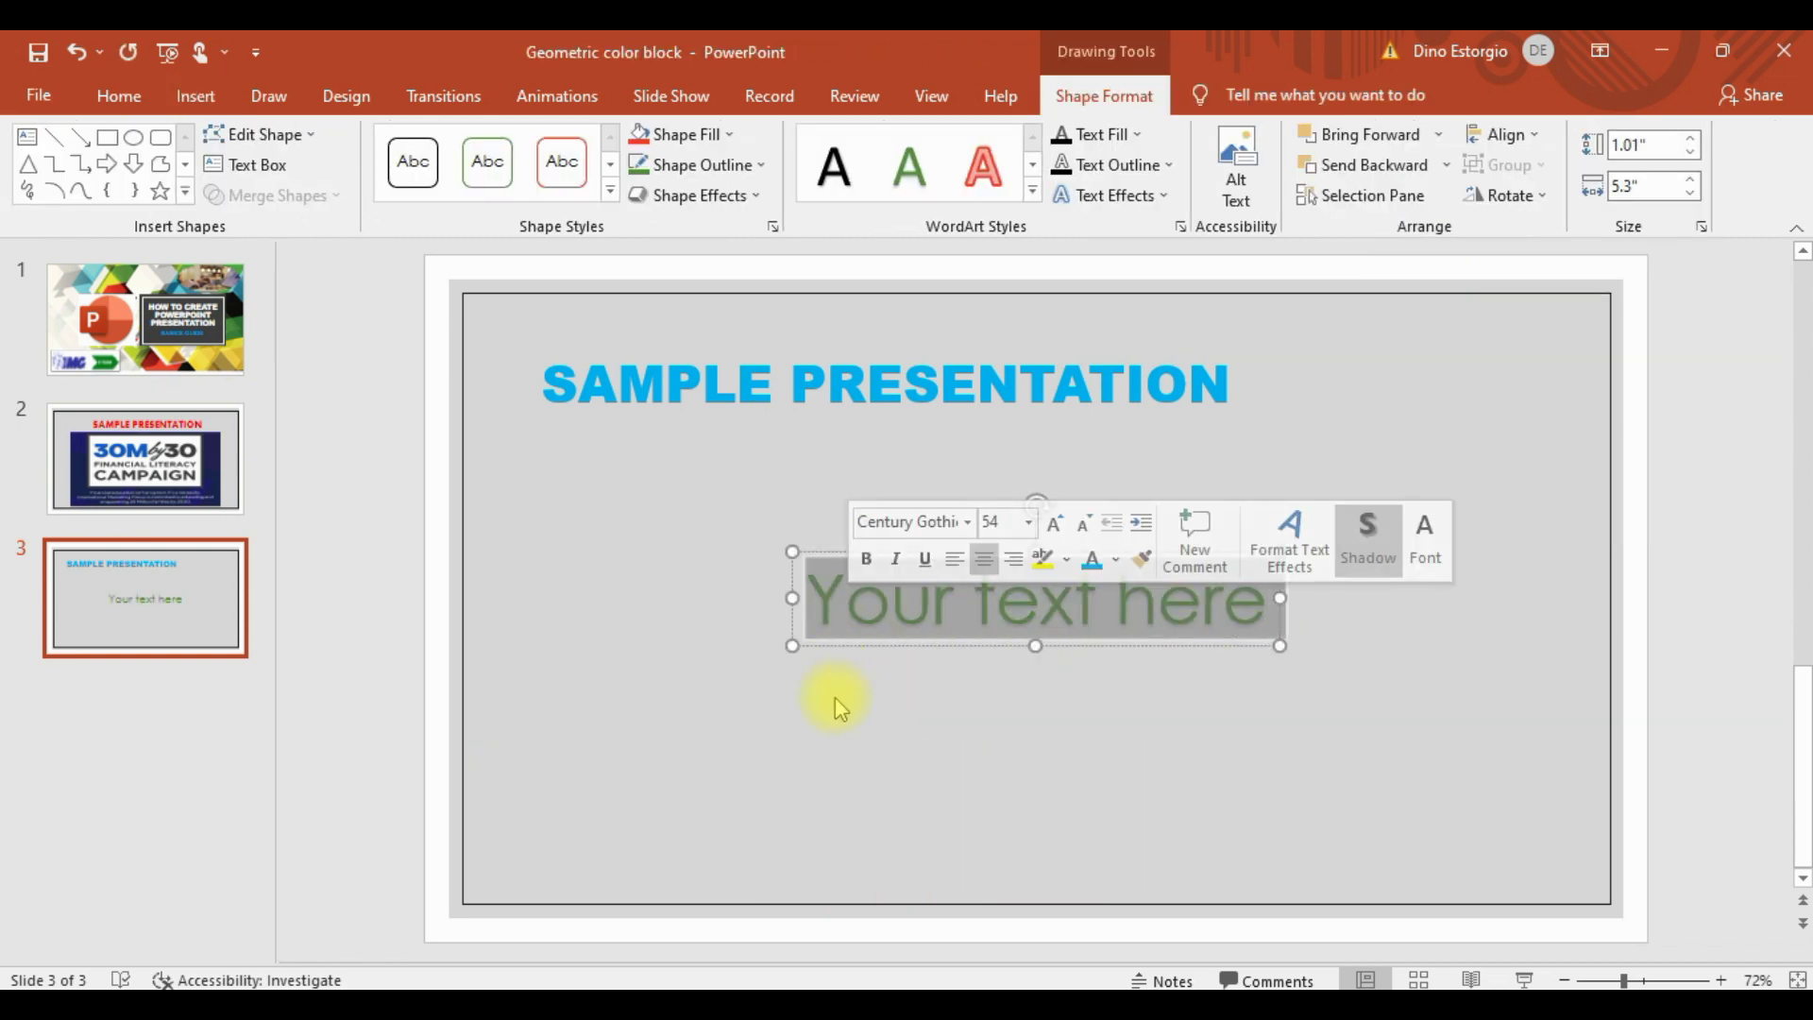
text(SAM)
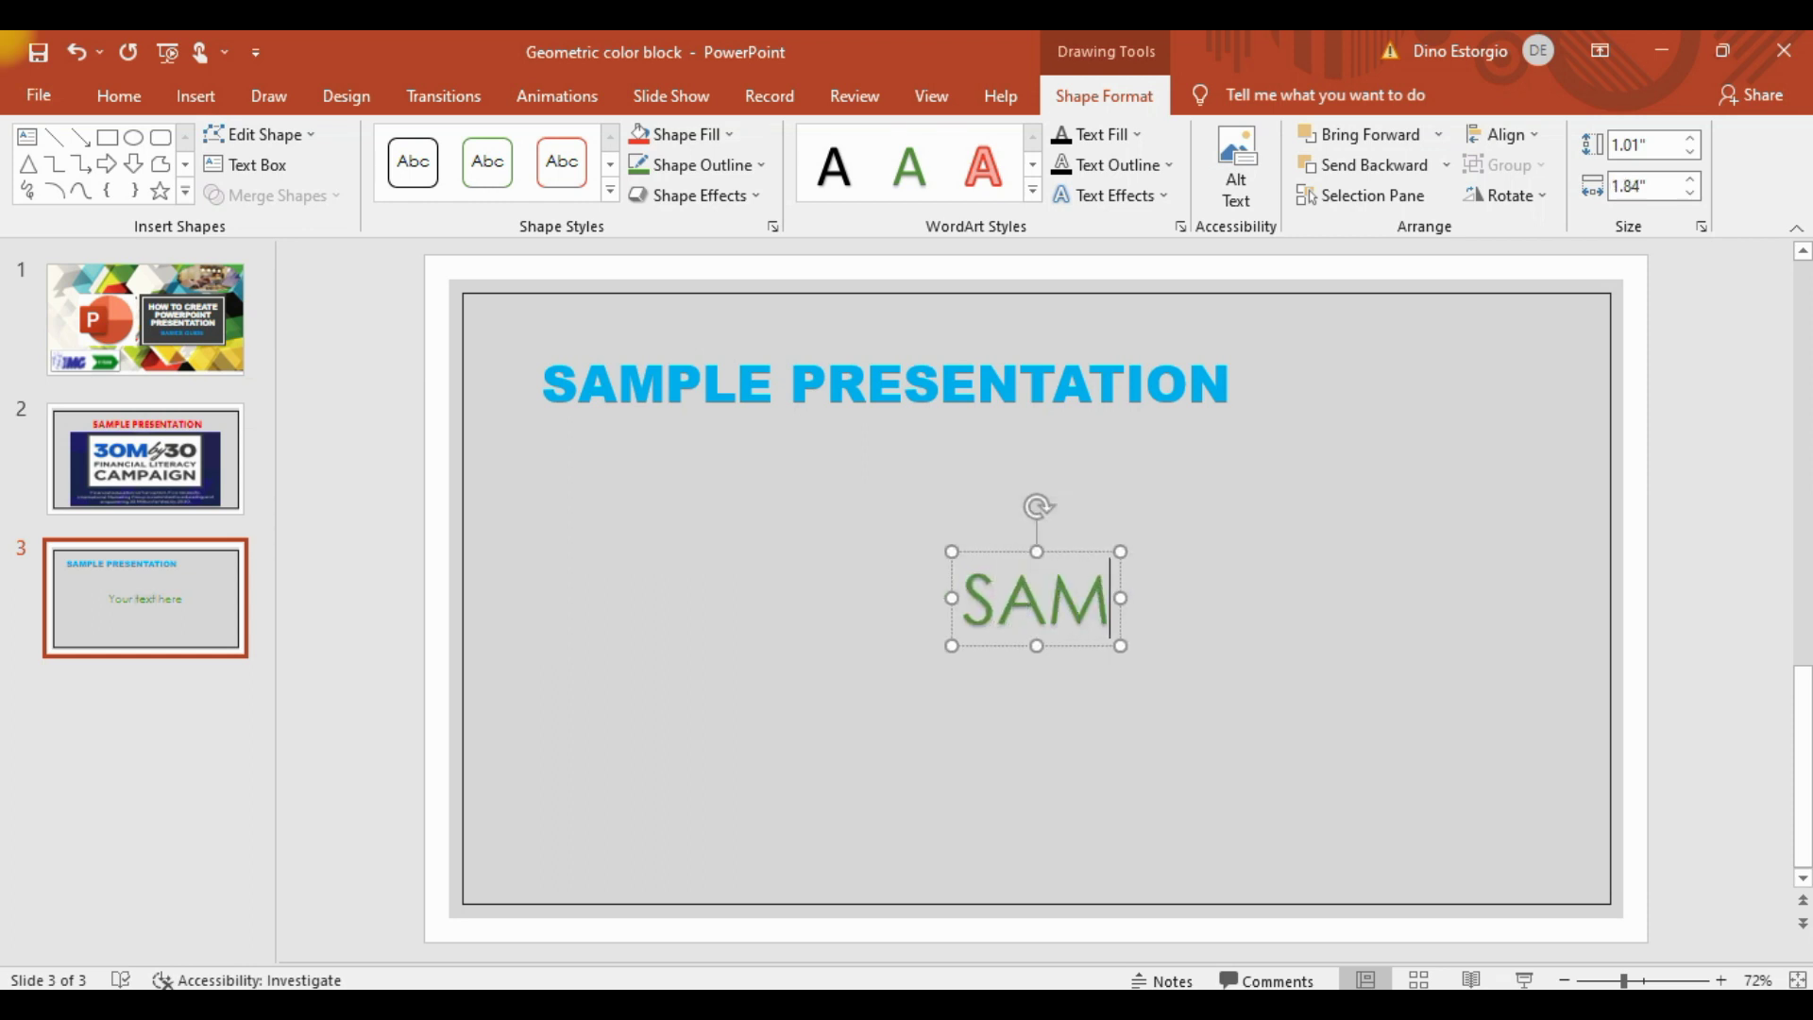
text(PLE )
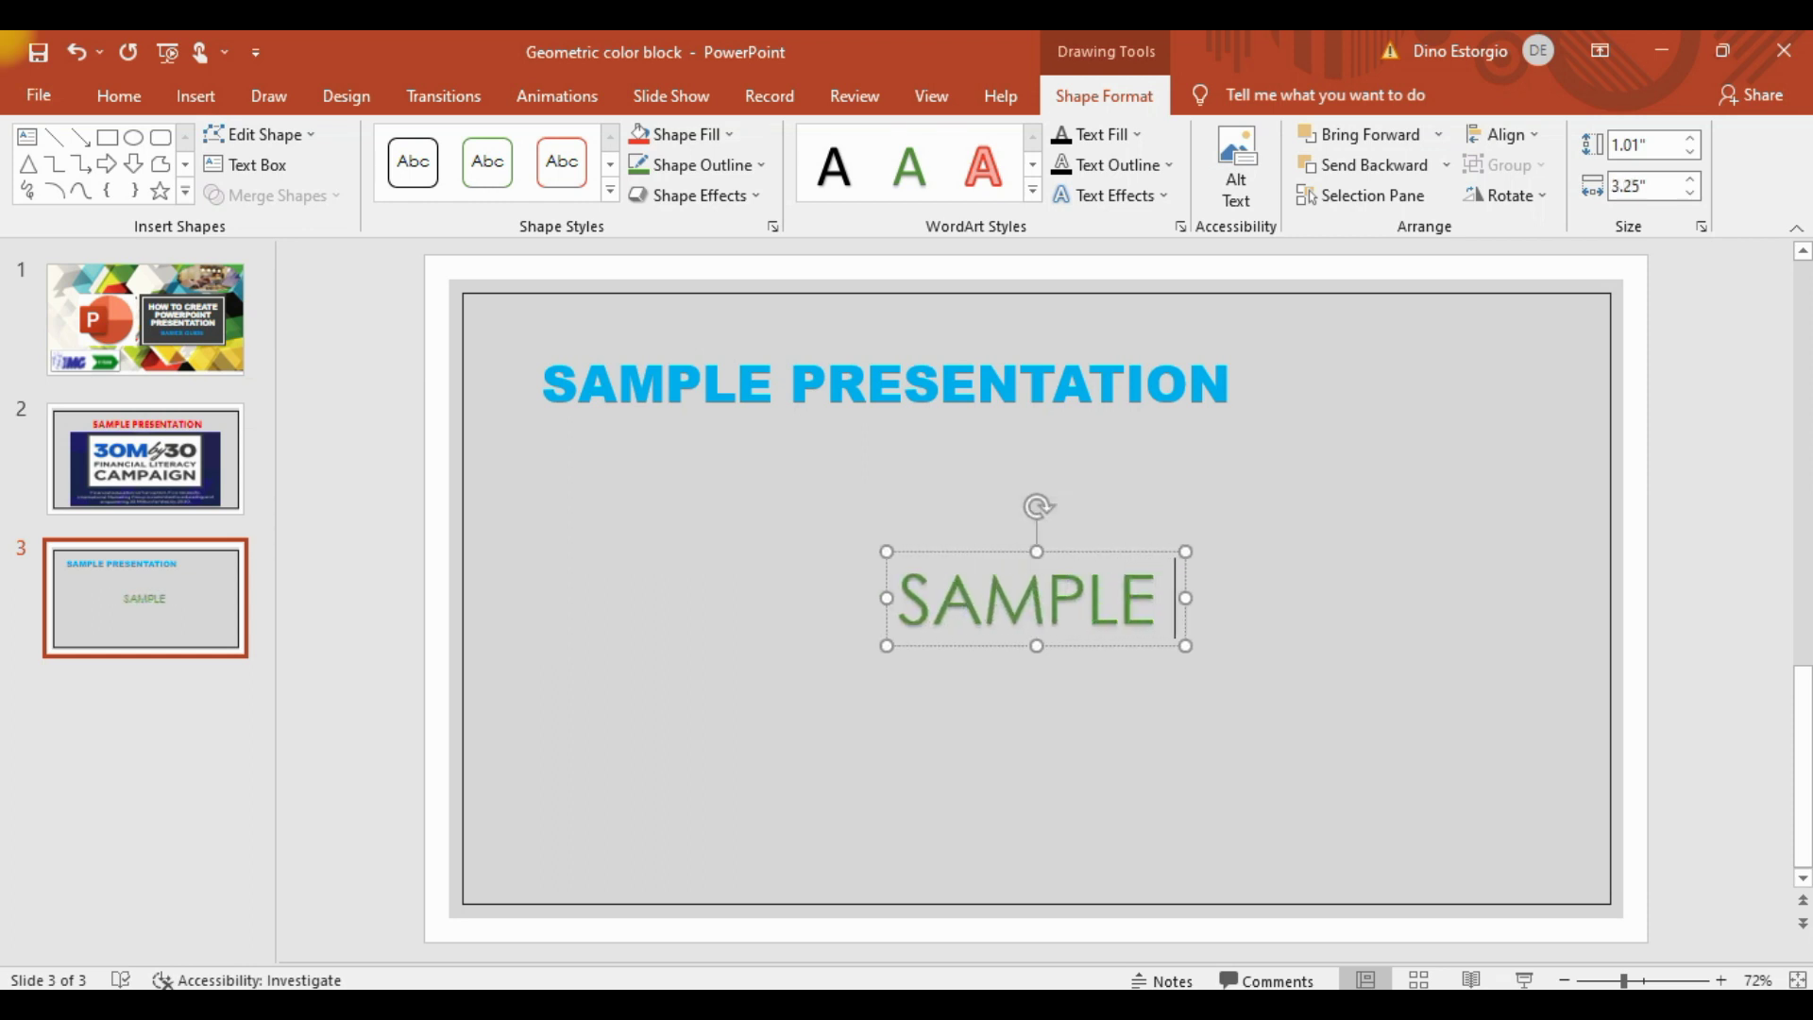
text(PRESE)
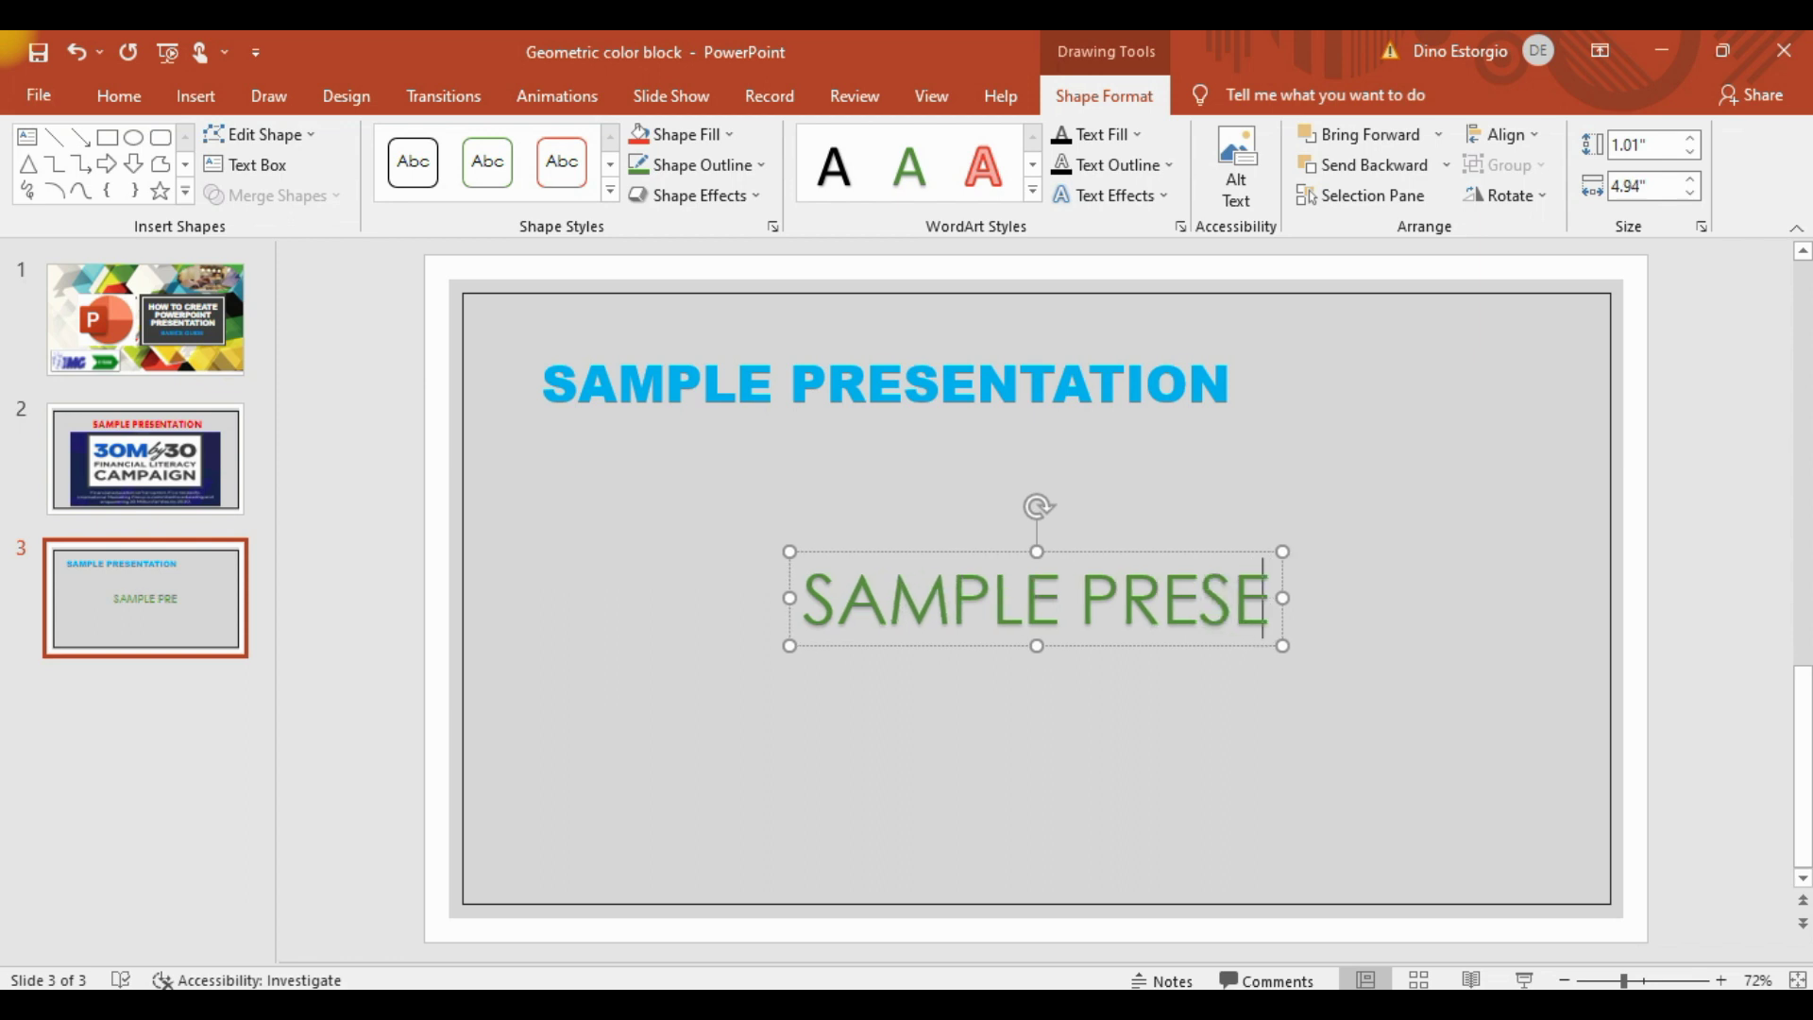
text(NTATION)
Step: Make the WordArt text bold and green with no text shadow
click(949, 736)
click(979, 609)
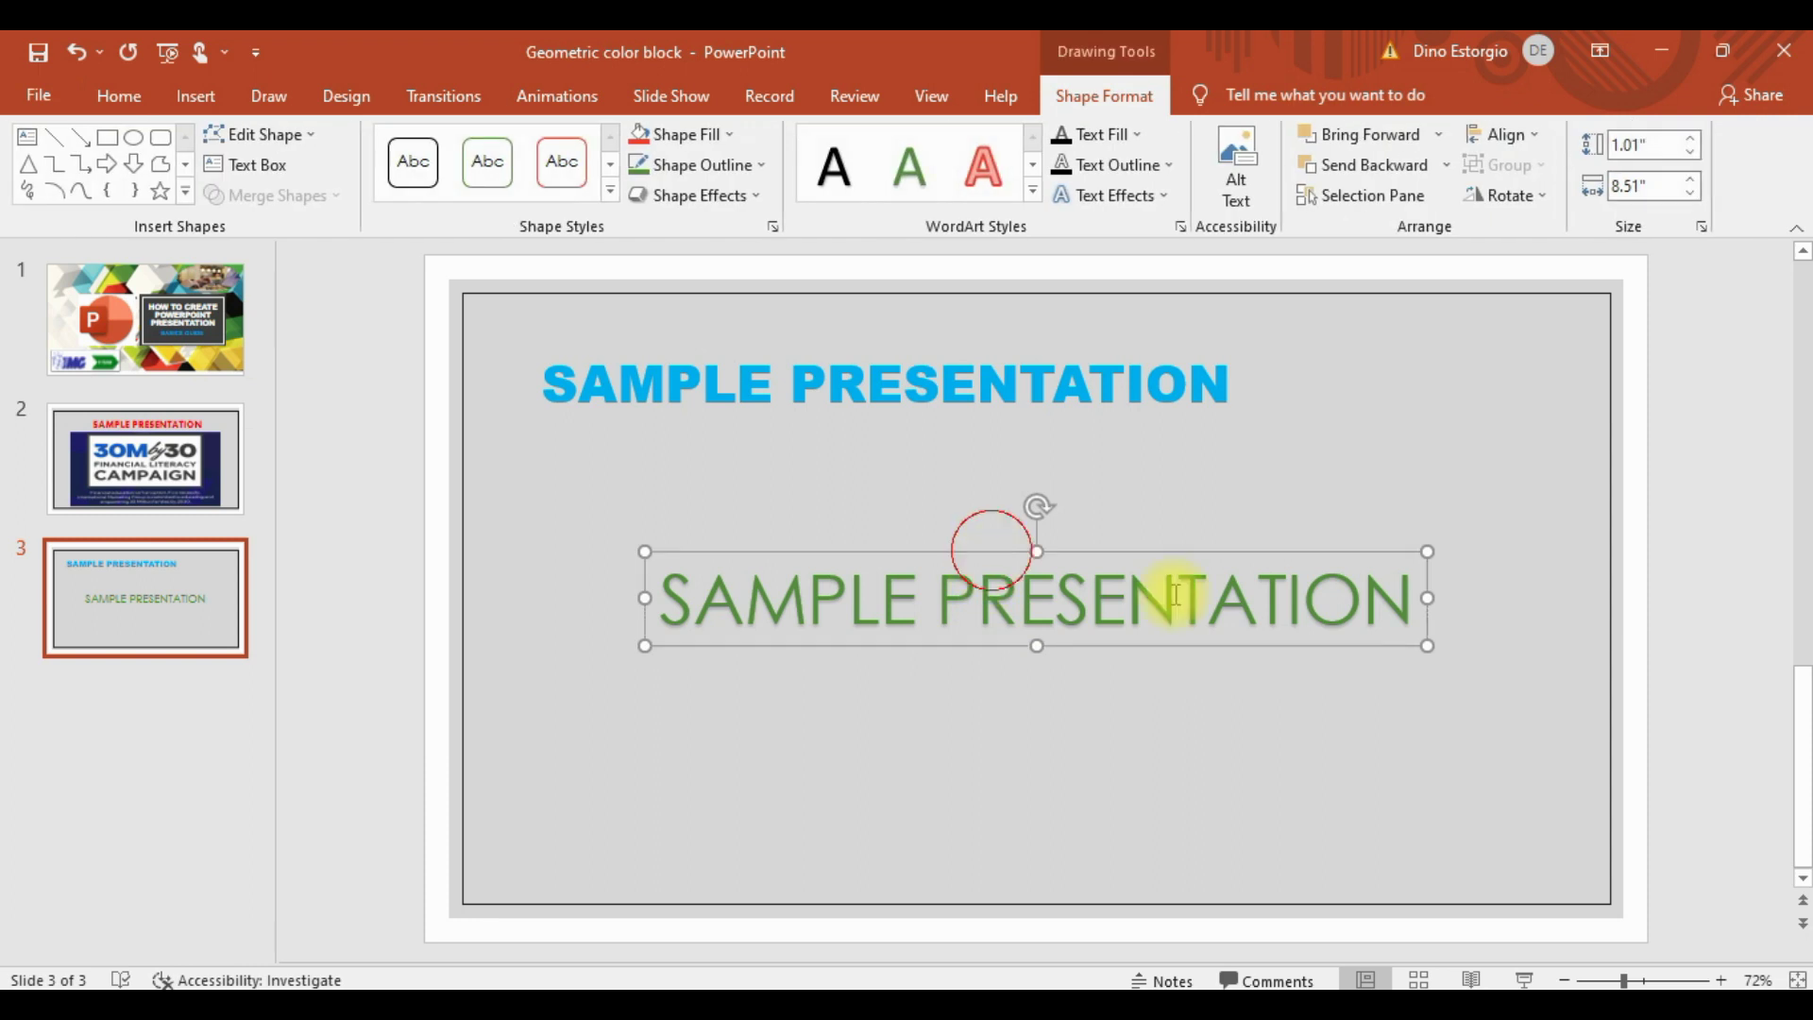
drag(1413, 605, 725, 604)
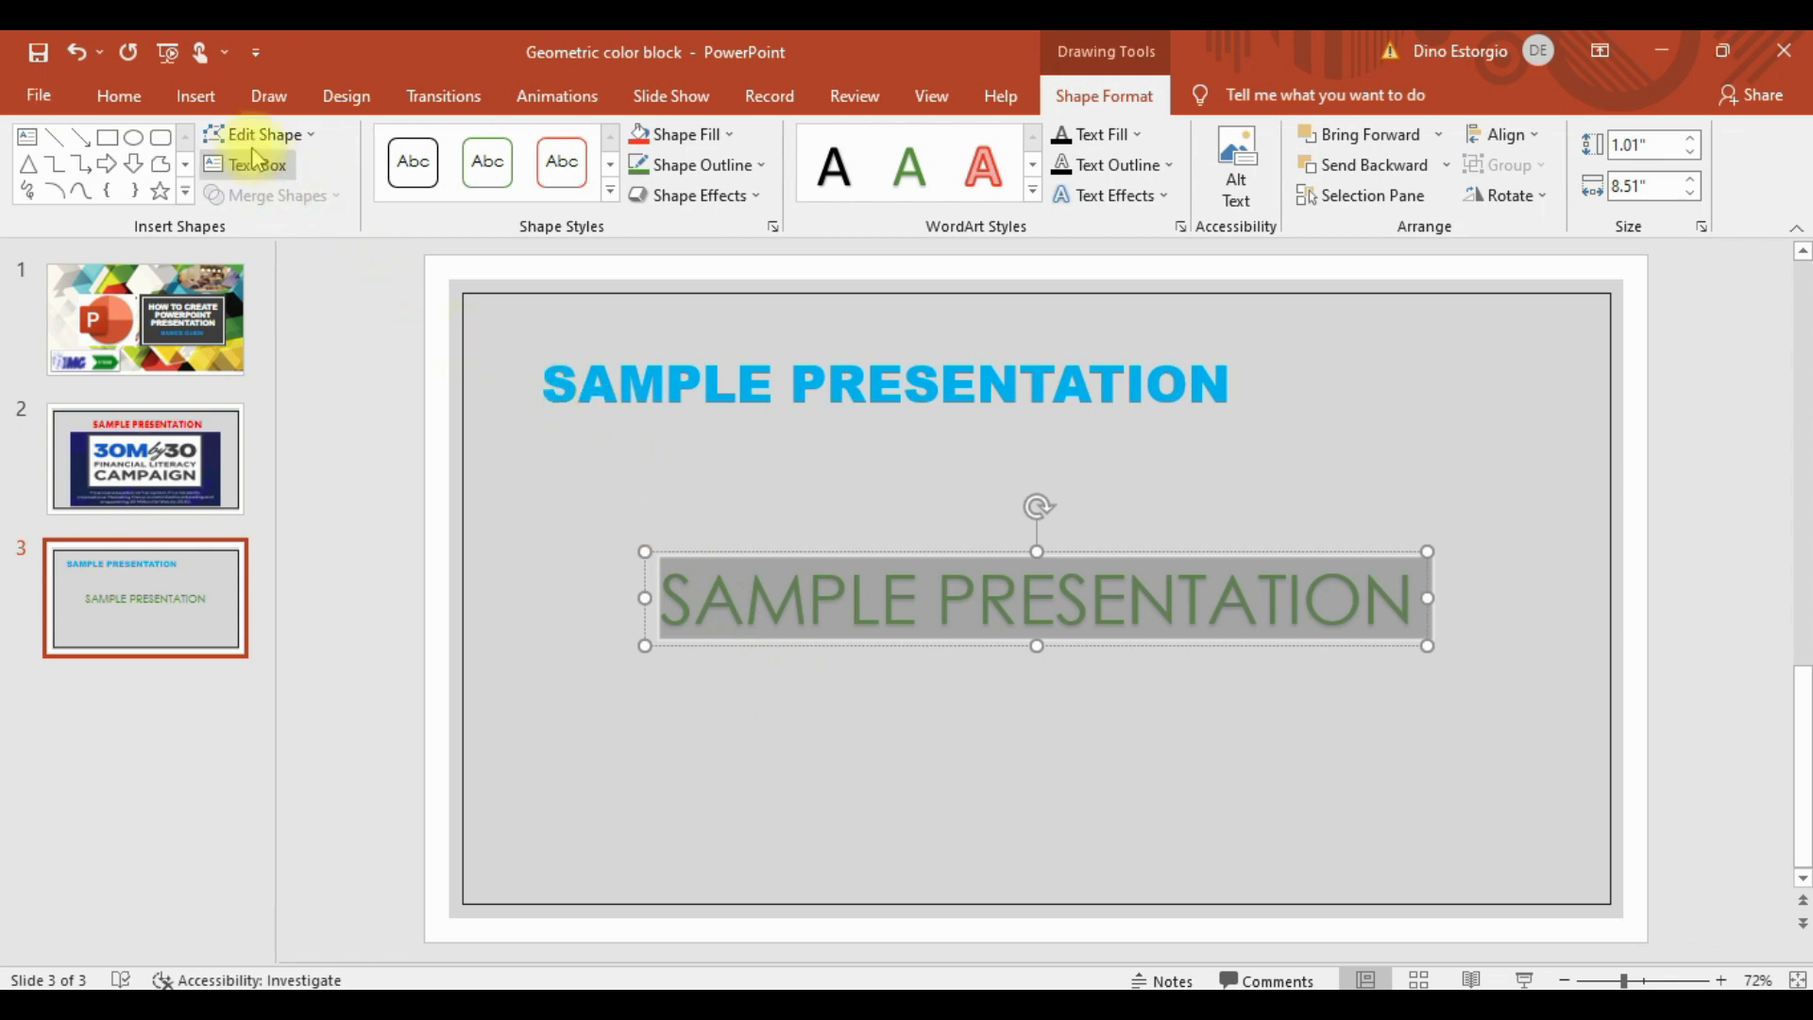
click(746, 599)
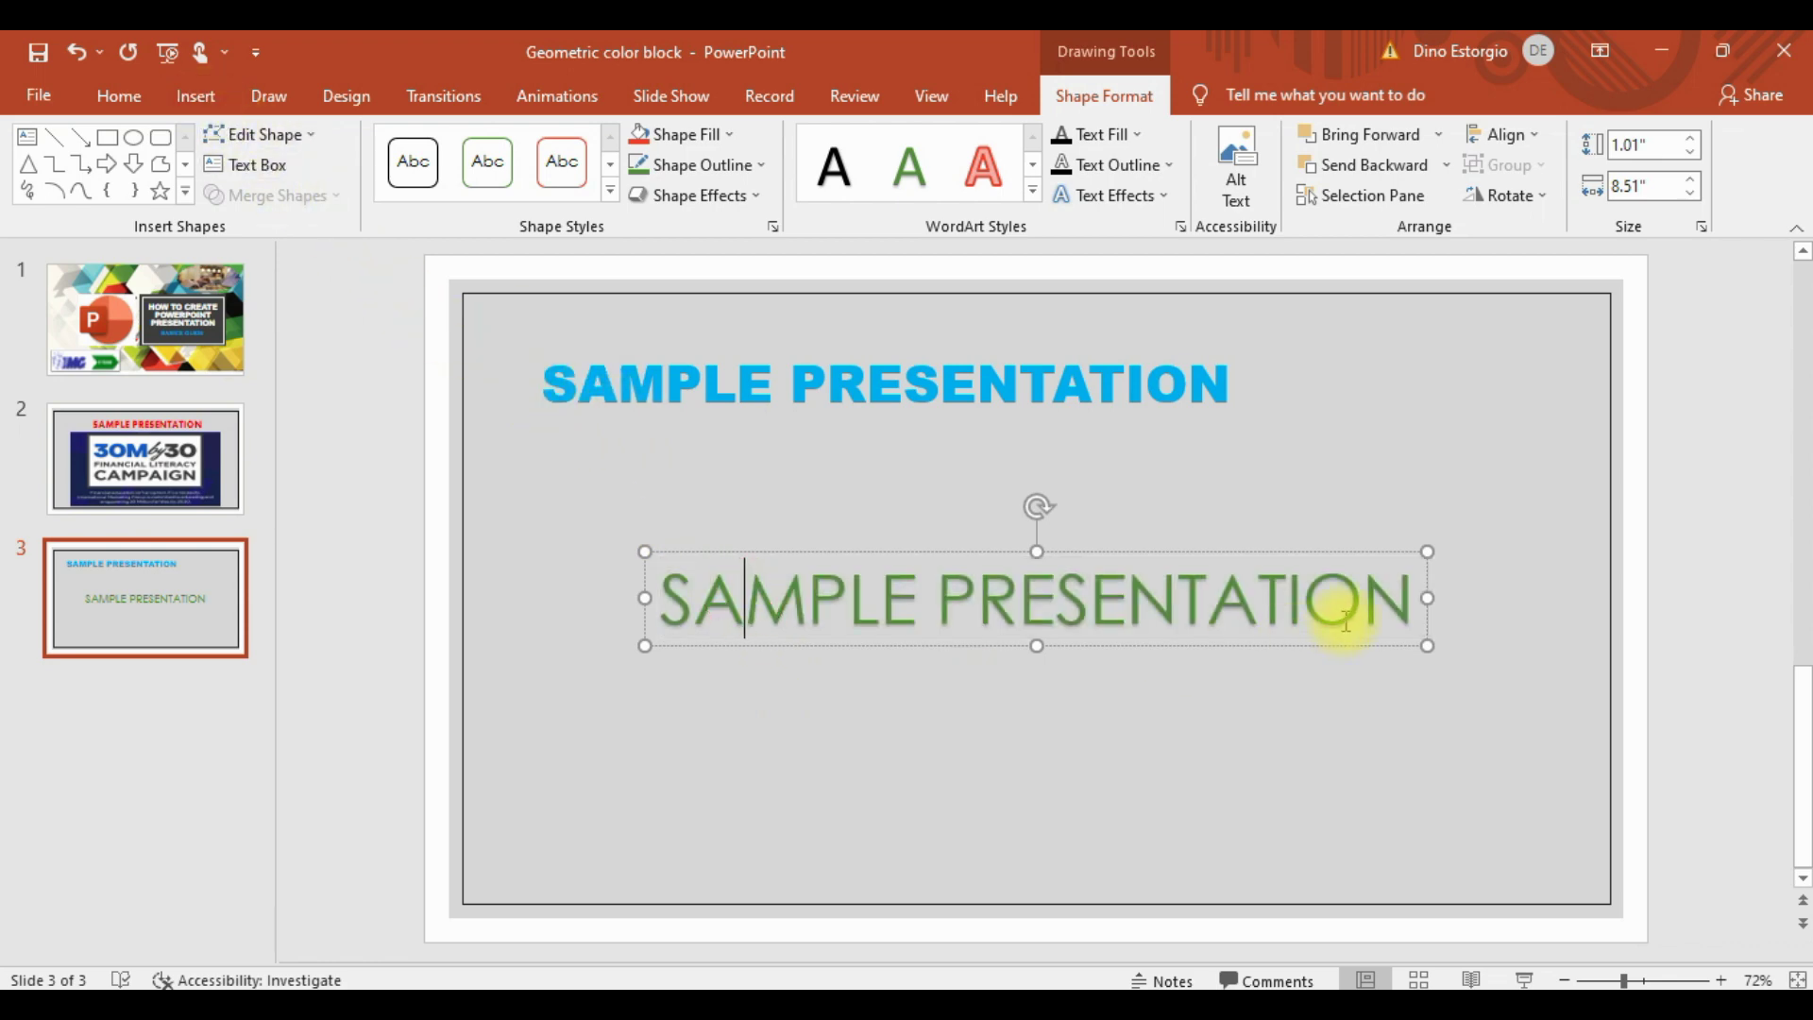
drag(1410, 603, 637, 604)
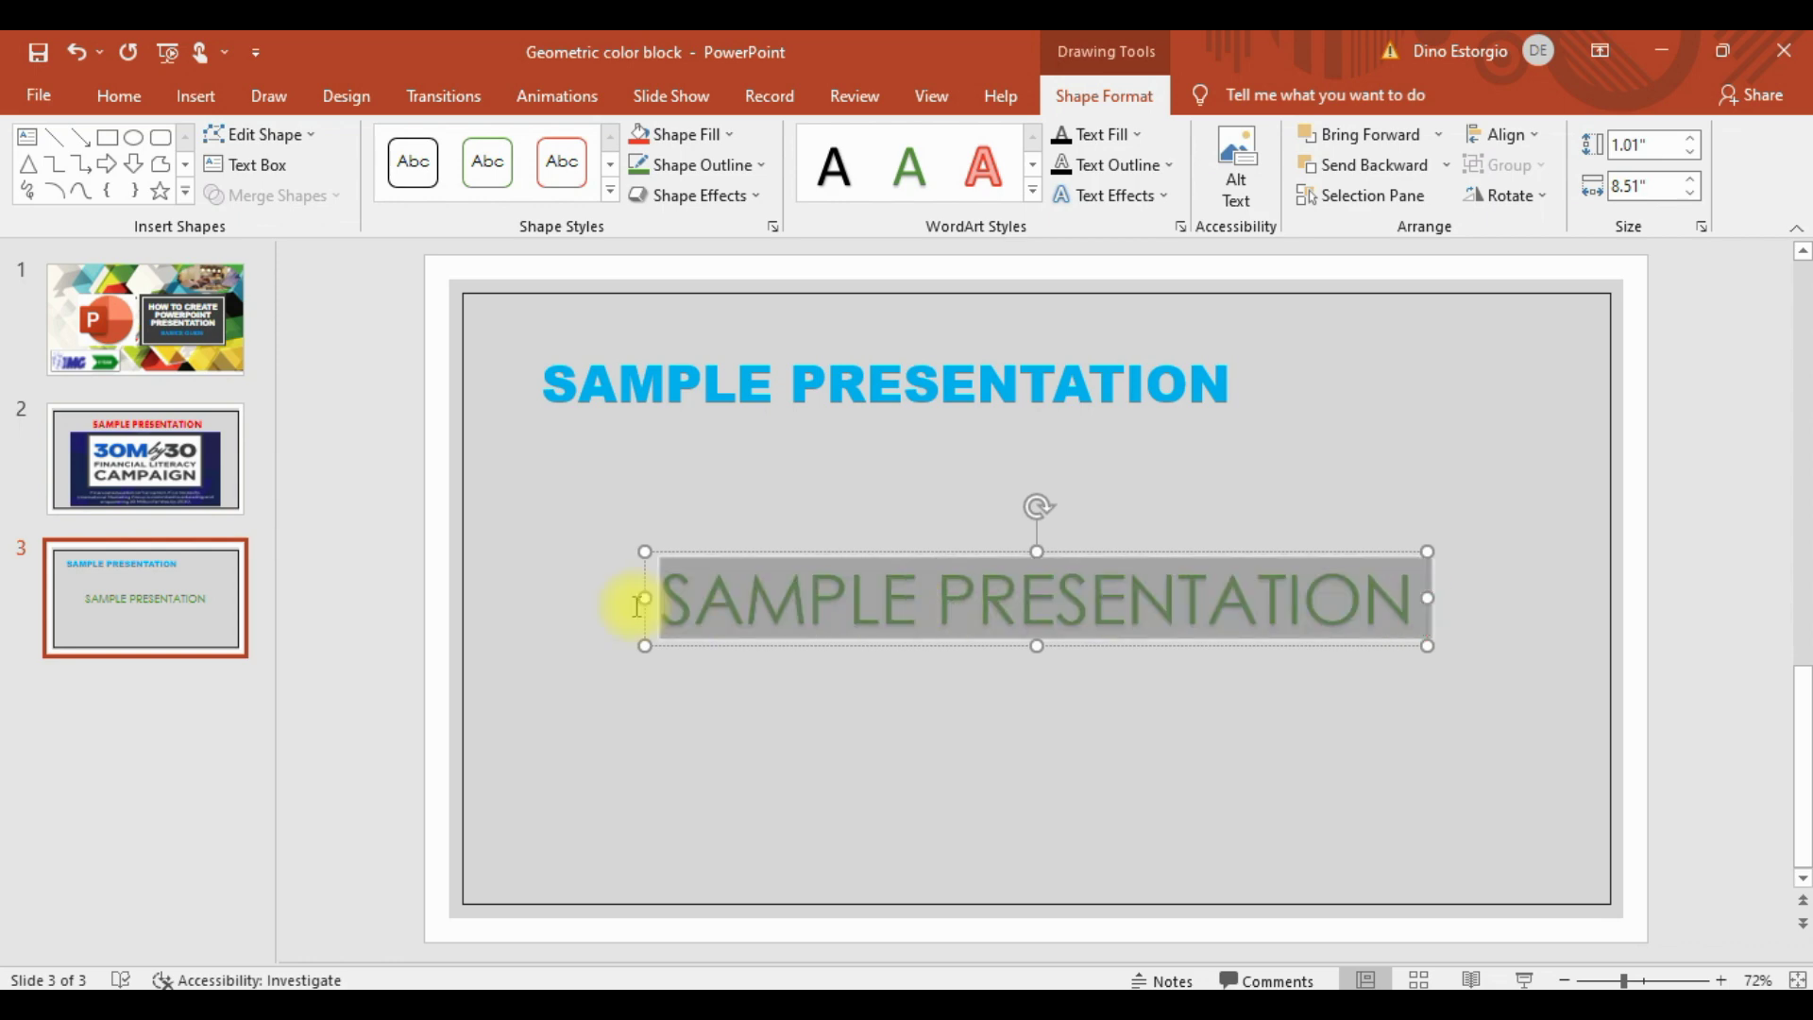
click(116, 96)
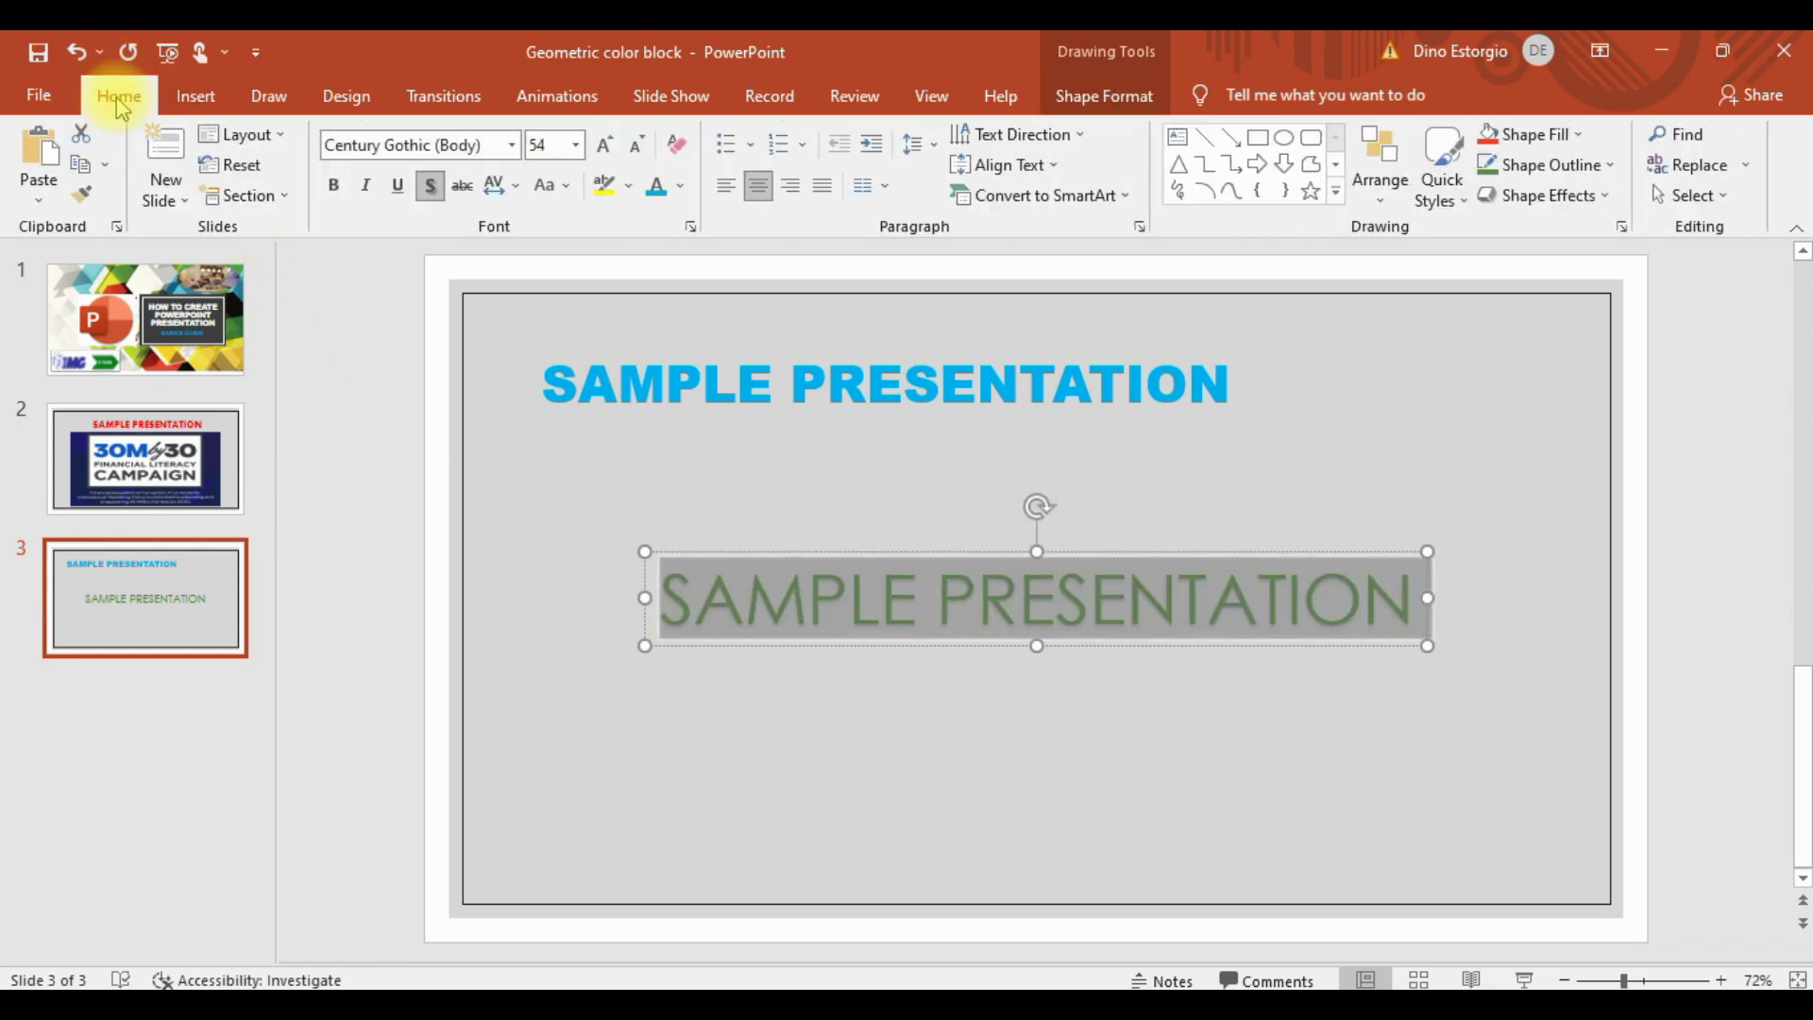
click(431, 187)
click(335, 186)
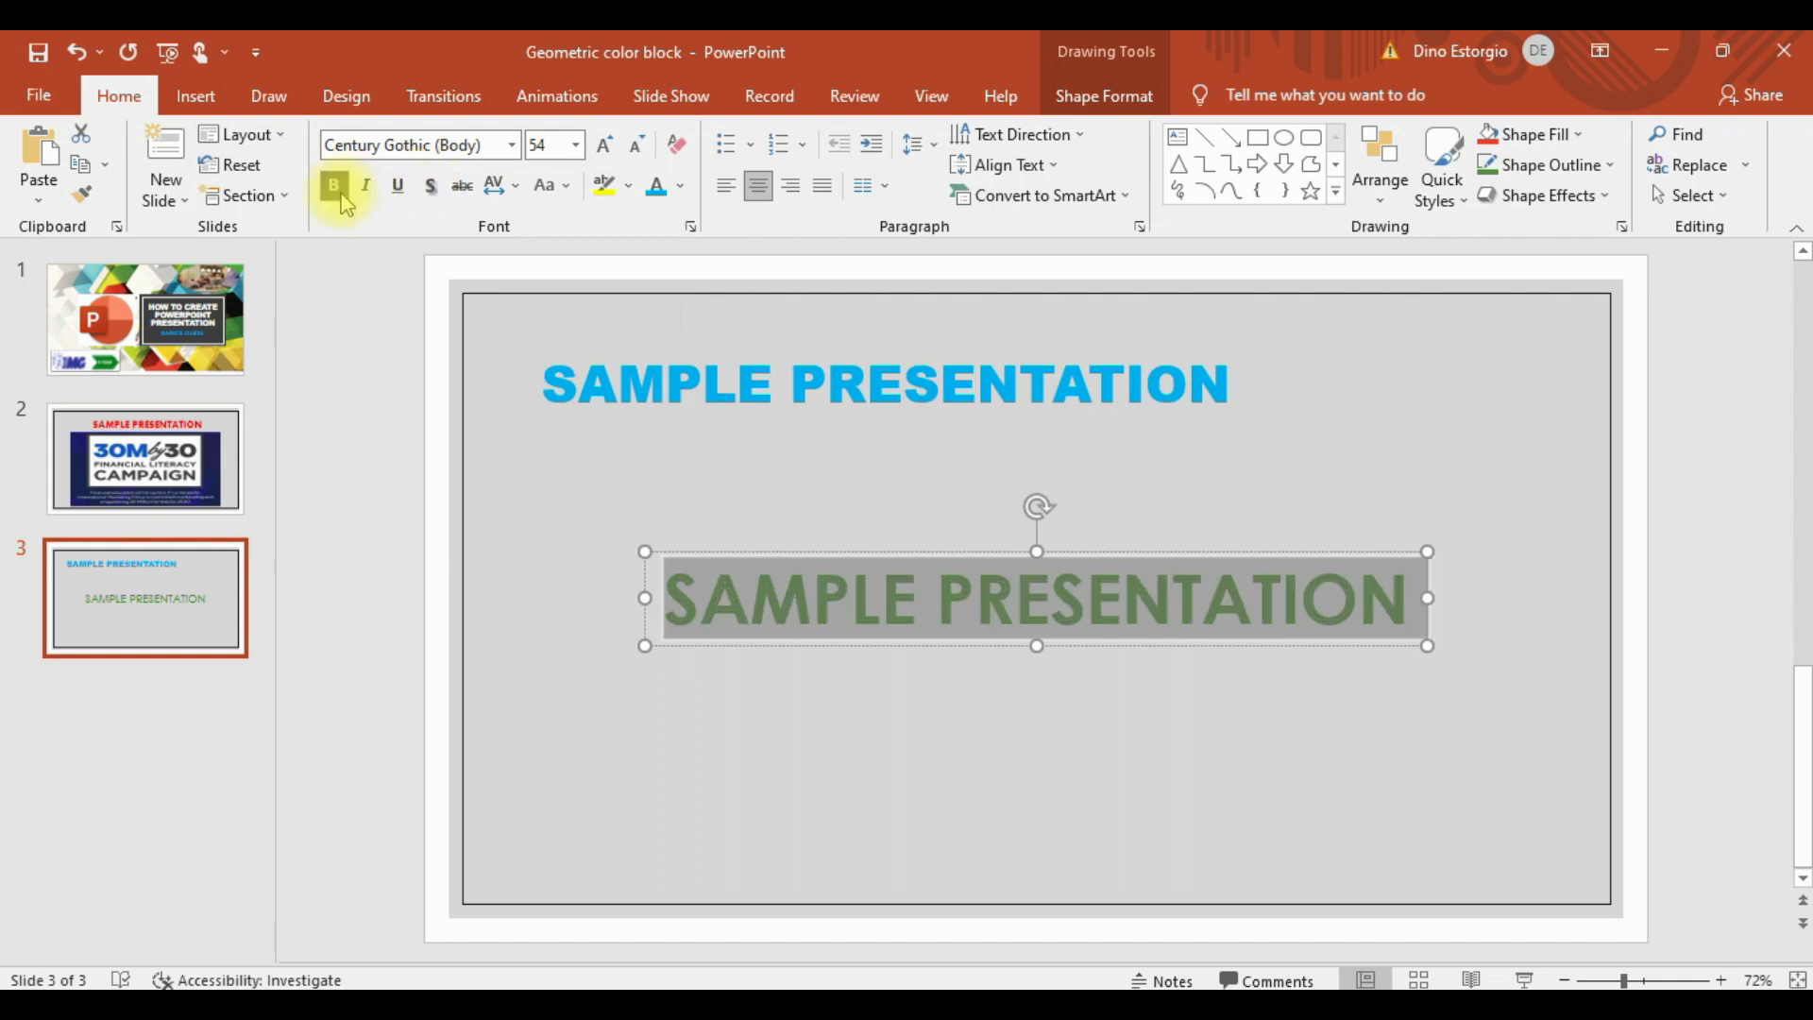
click(681, 189)
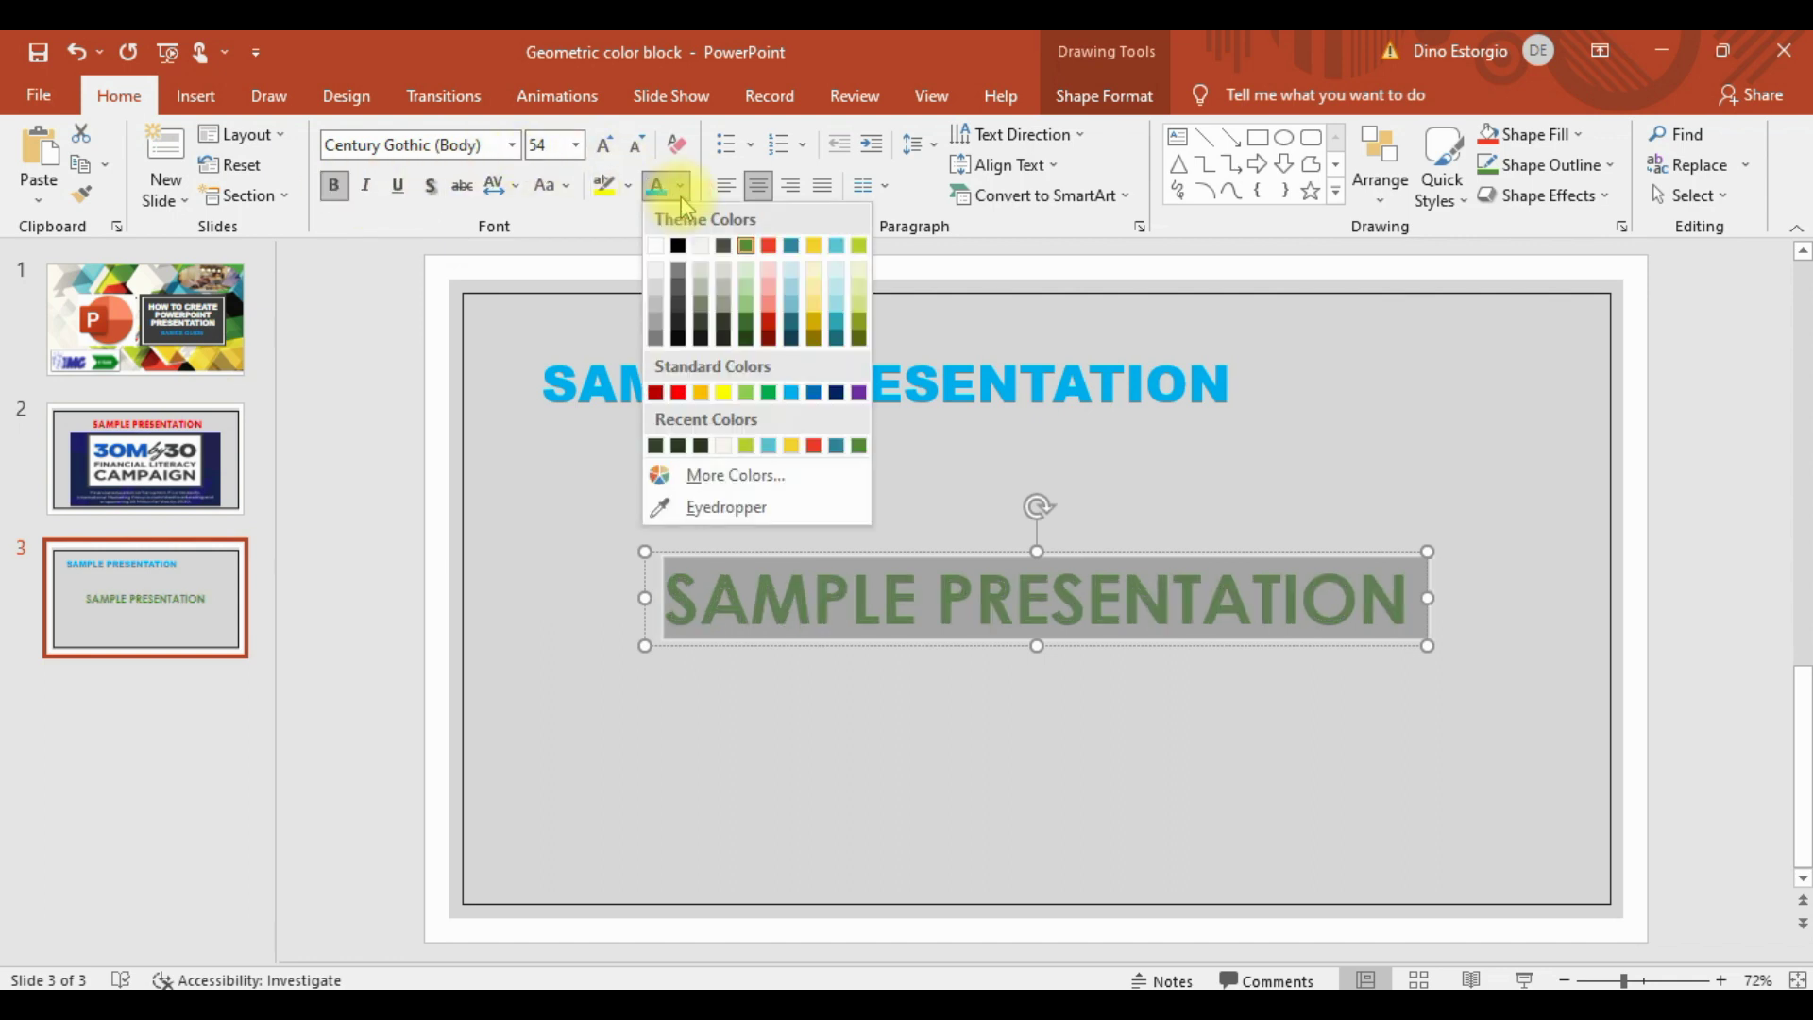
click(771, 393)
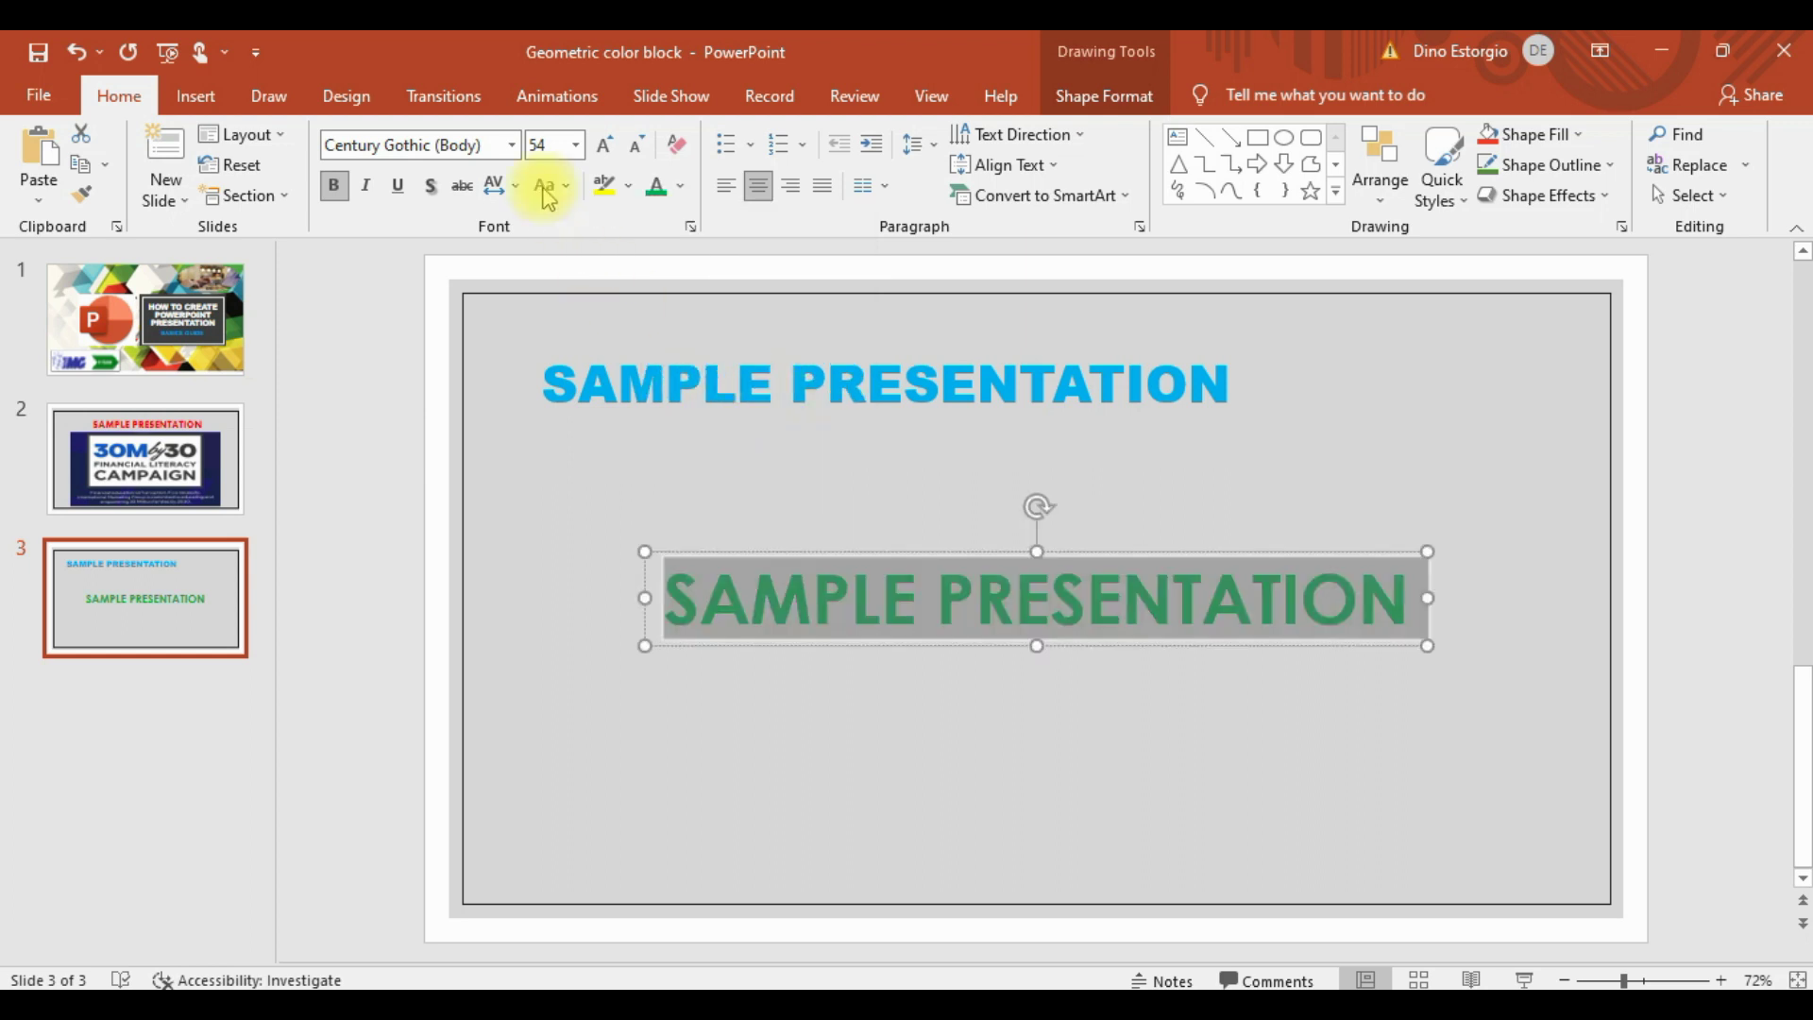
Step: Move the green line up to sit just below the blue title
click(796, 504)
drag(894, 562, 900, 459)
click(1057, 678)
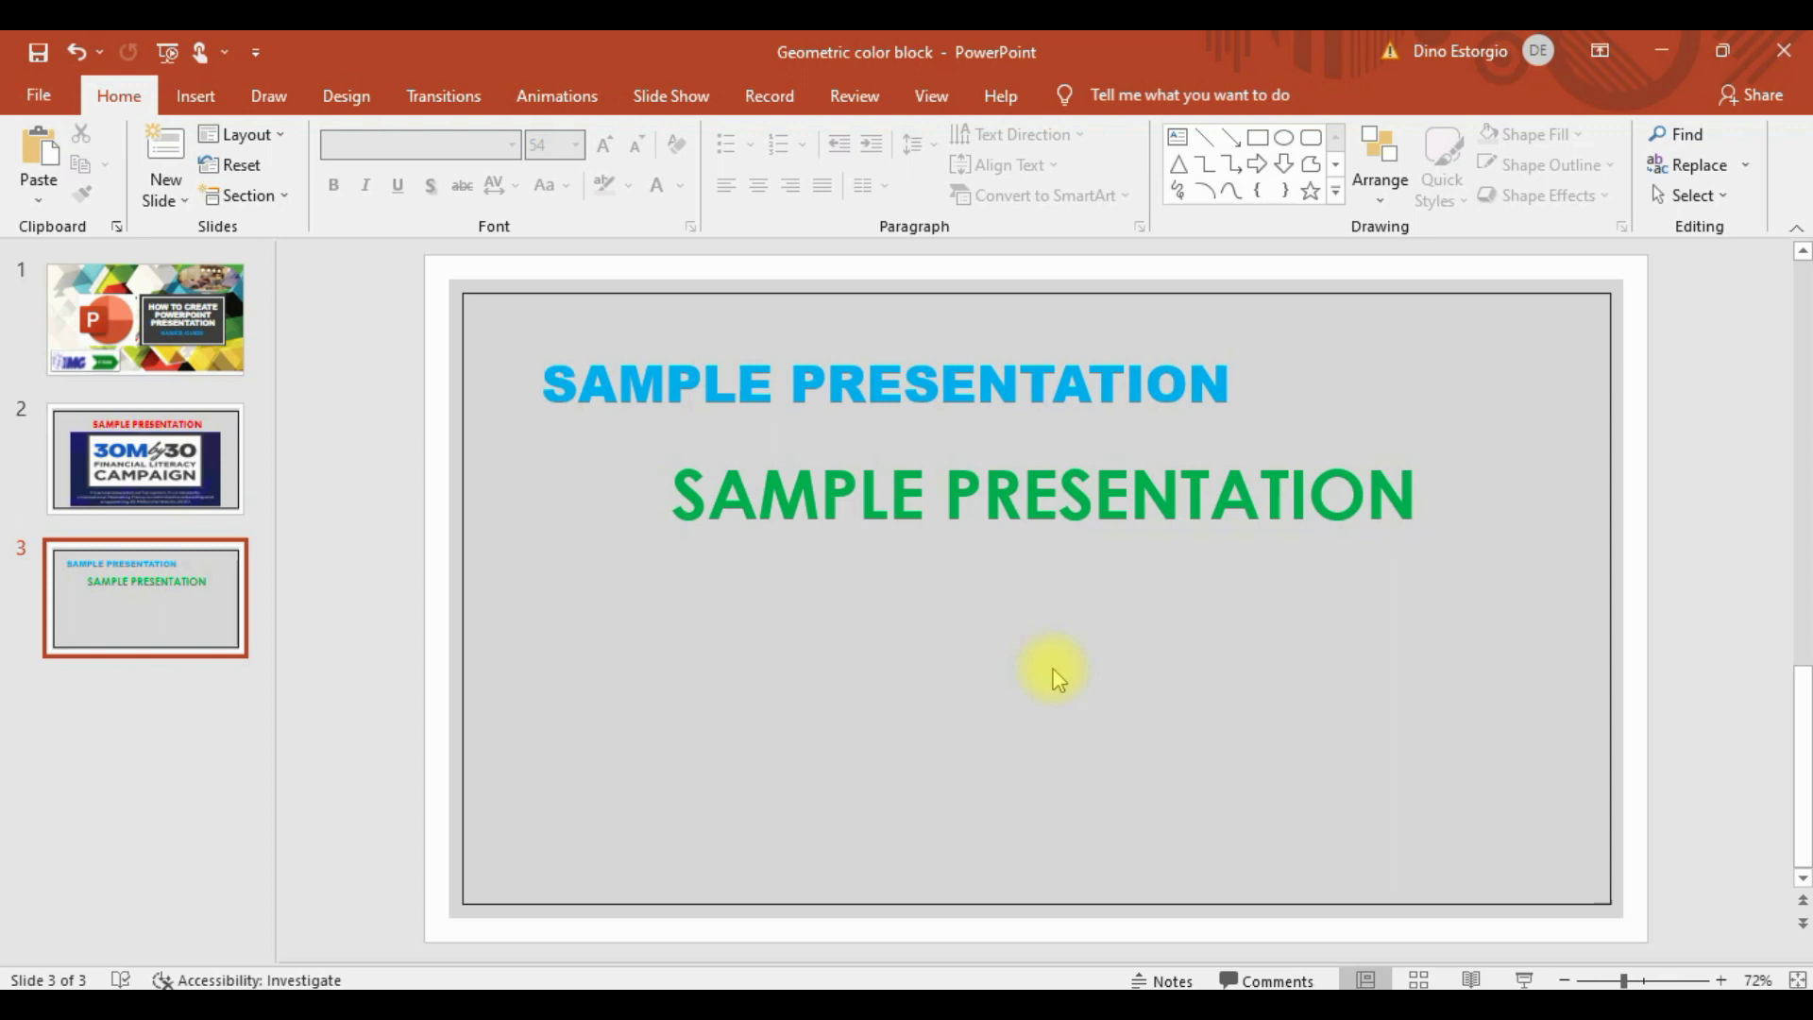
click(1002, 460)
click(926, 727)
click(195, 95)
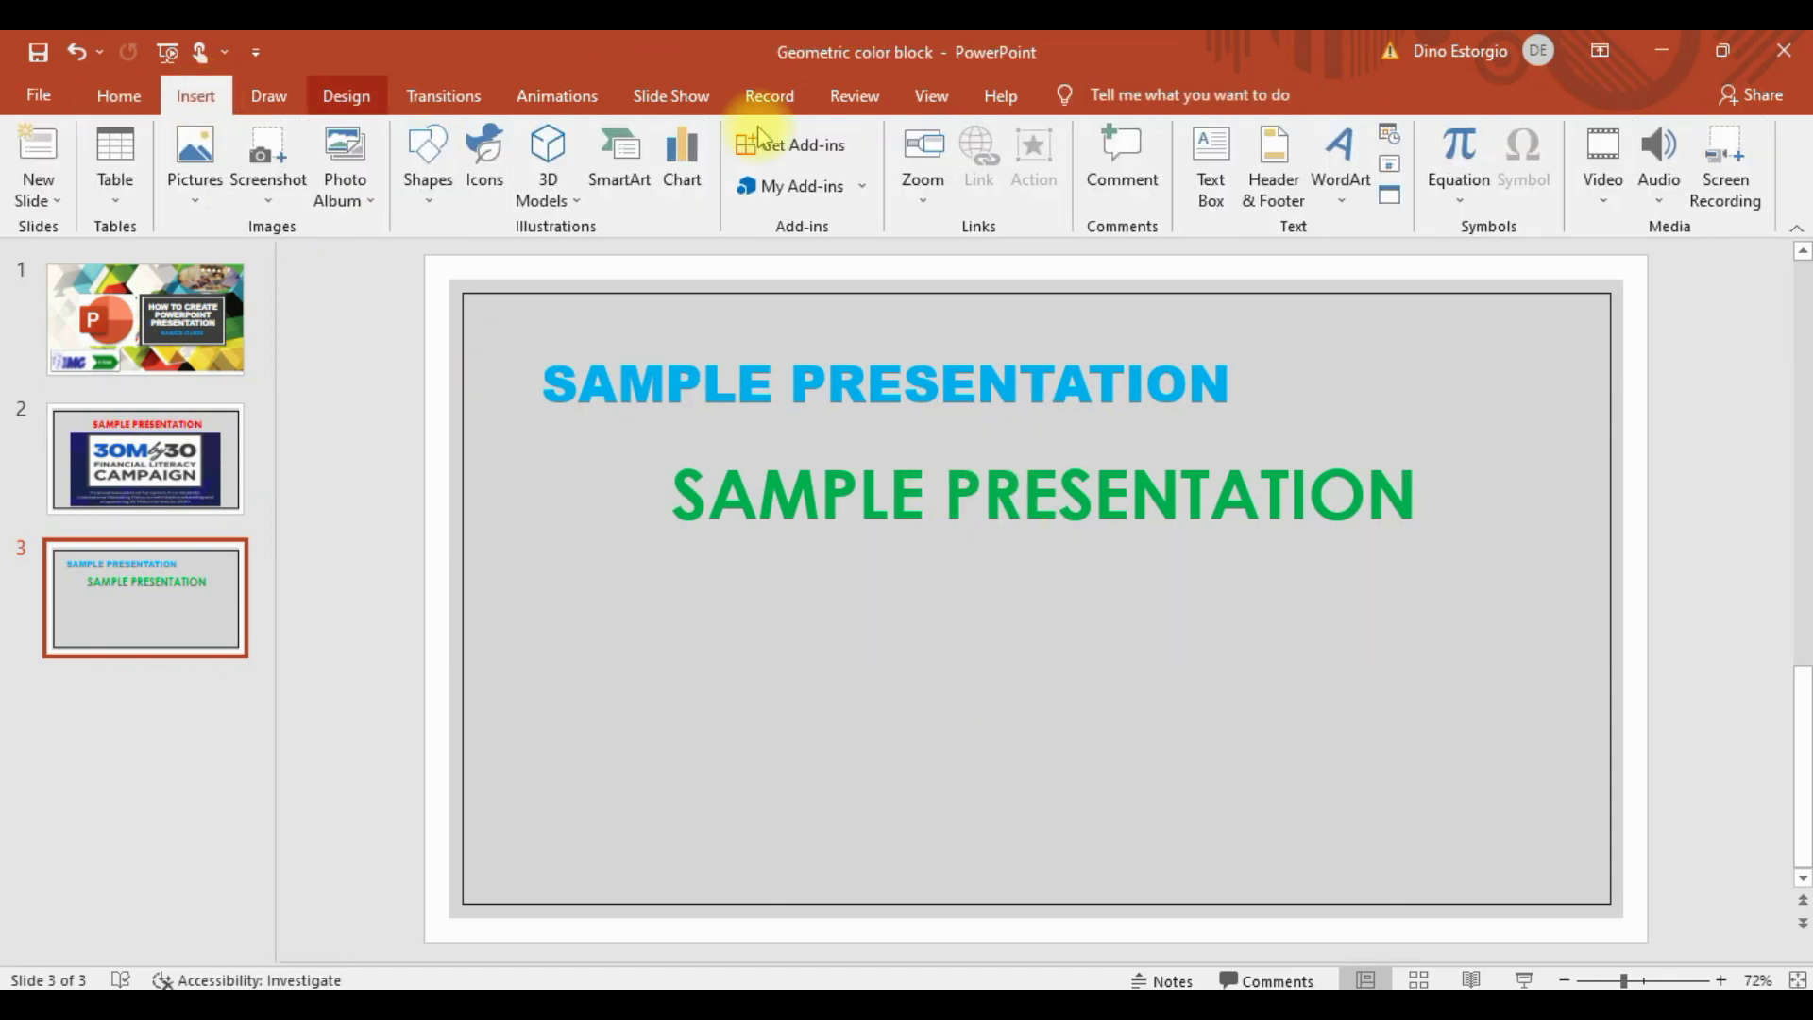
Step: Add a centred red 48 pt 'SAMPLE PRESENTATION' text box below the green line
click(1220, 158)
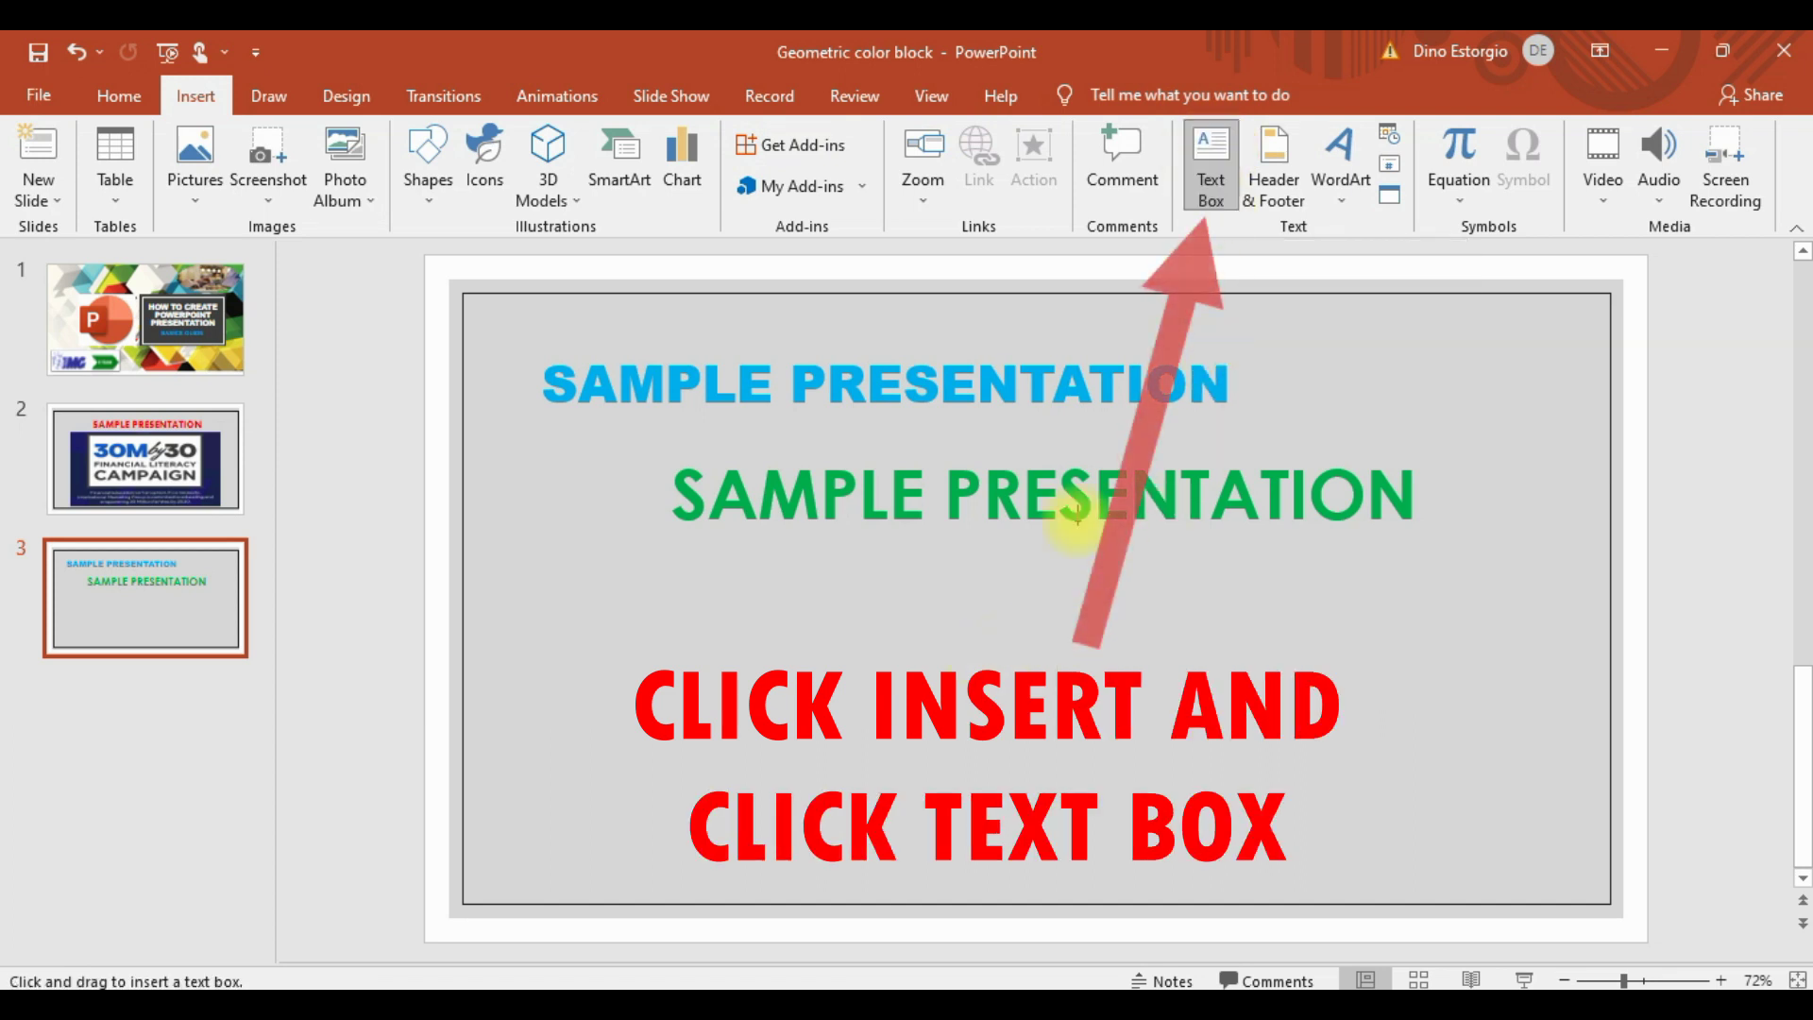
click(1044, 687)
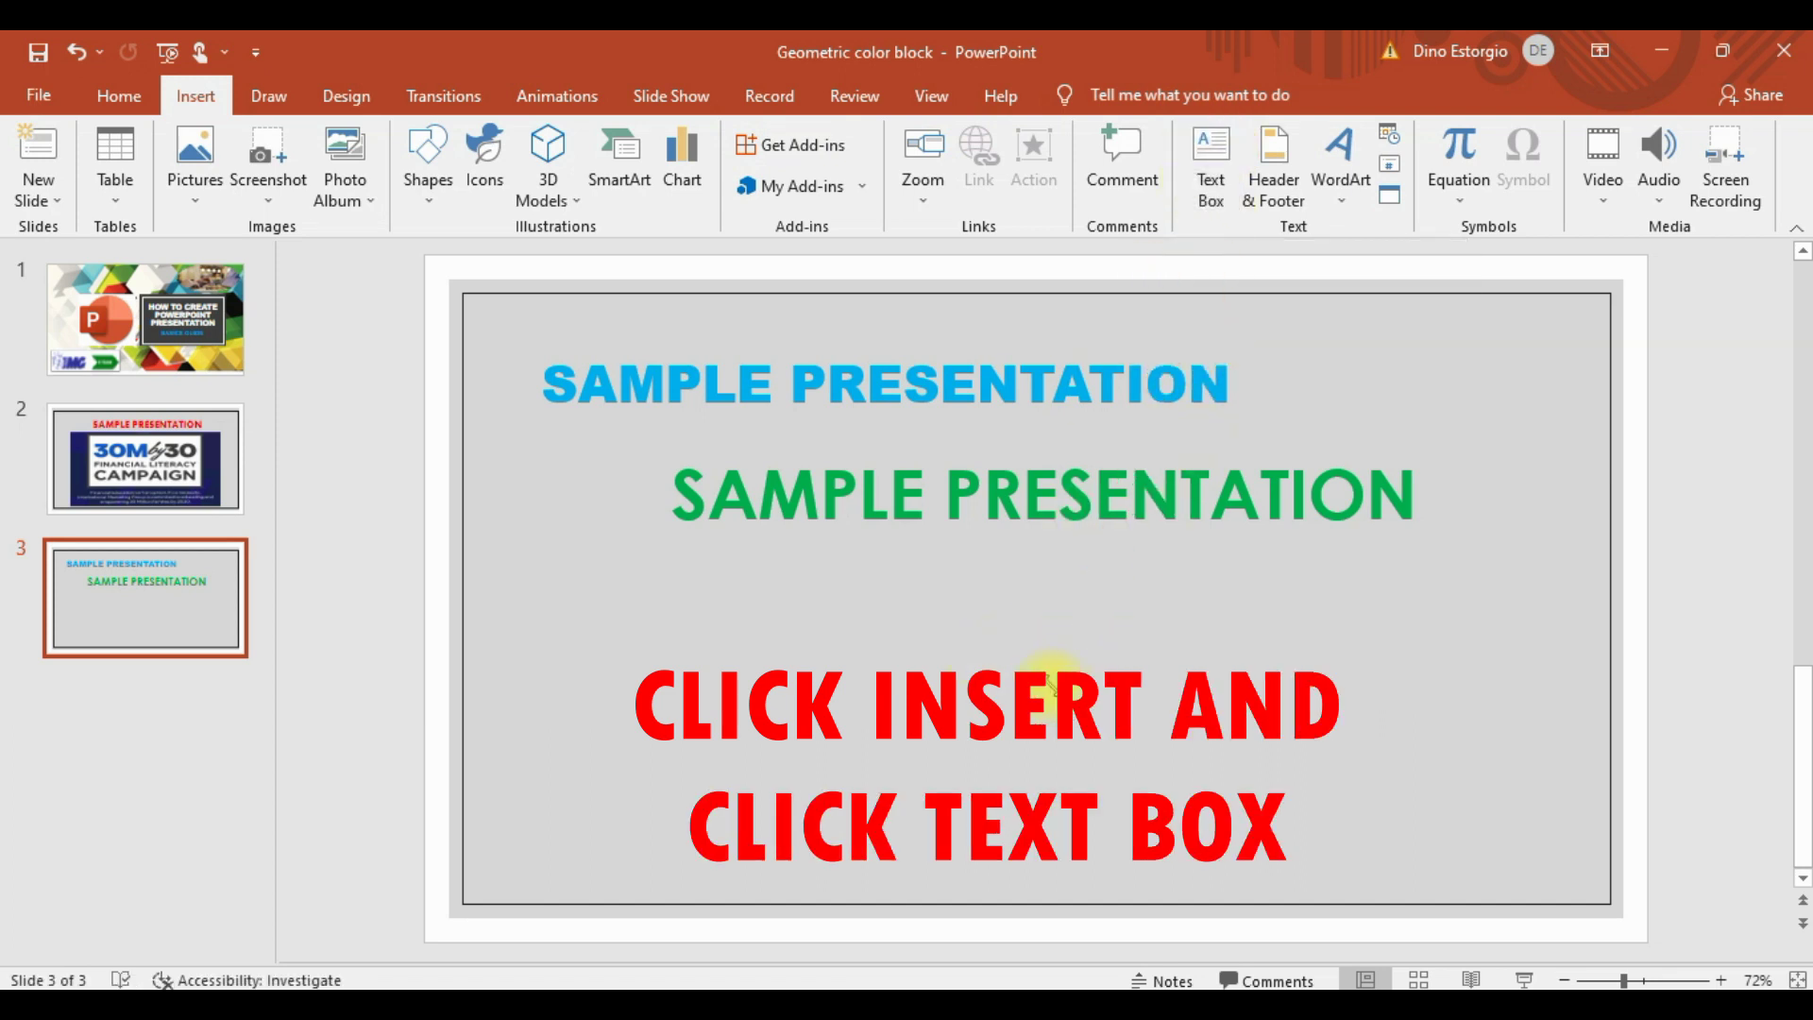
text(SAMPLE PR)
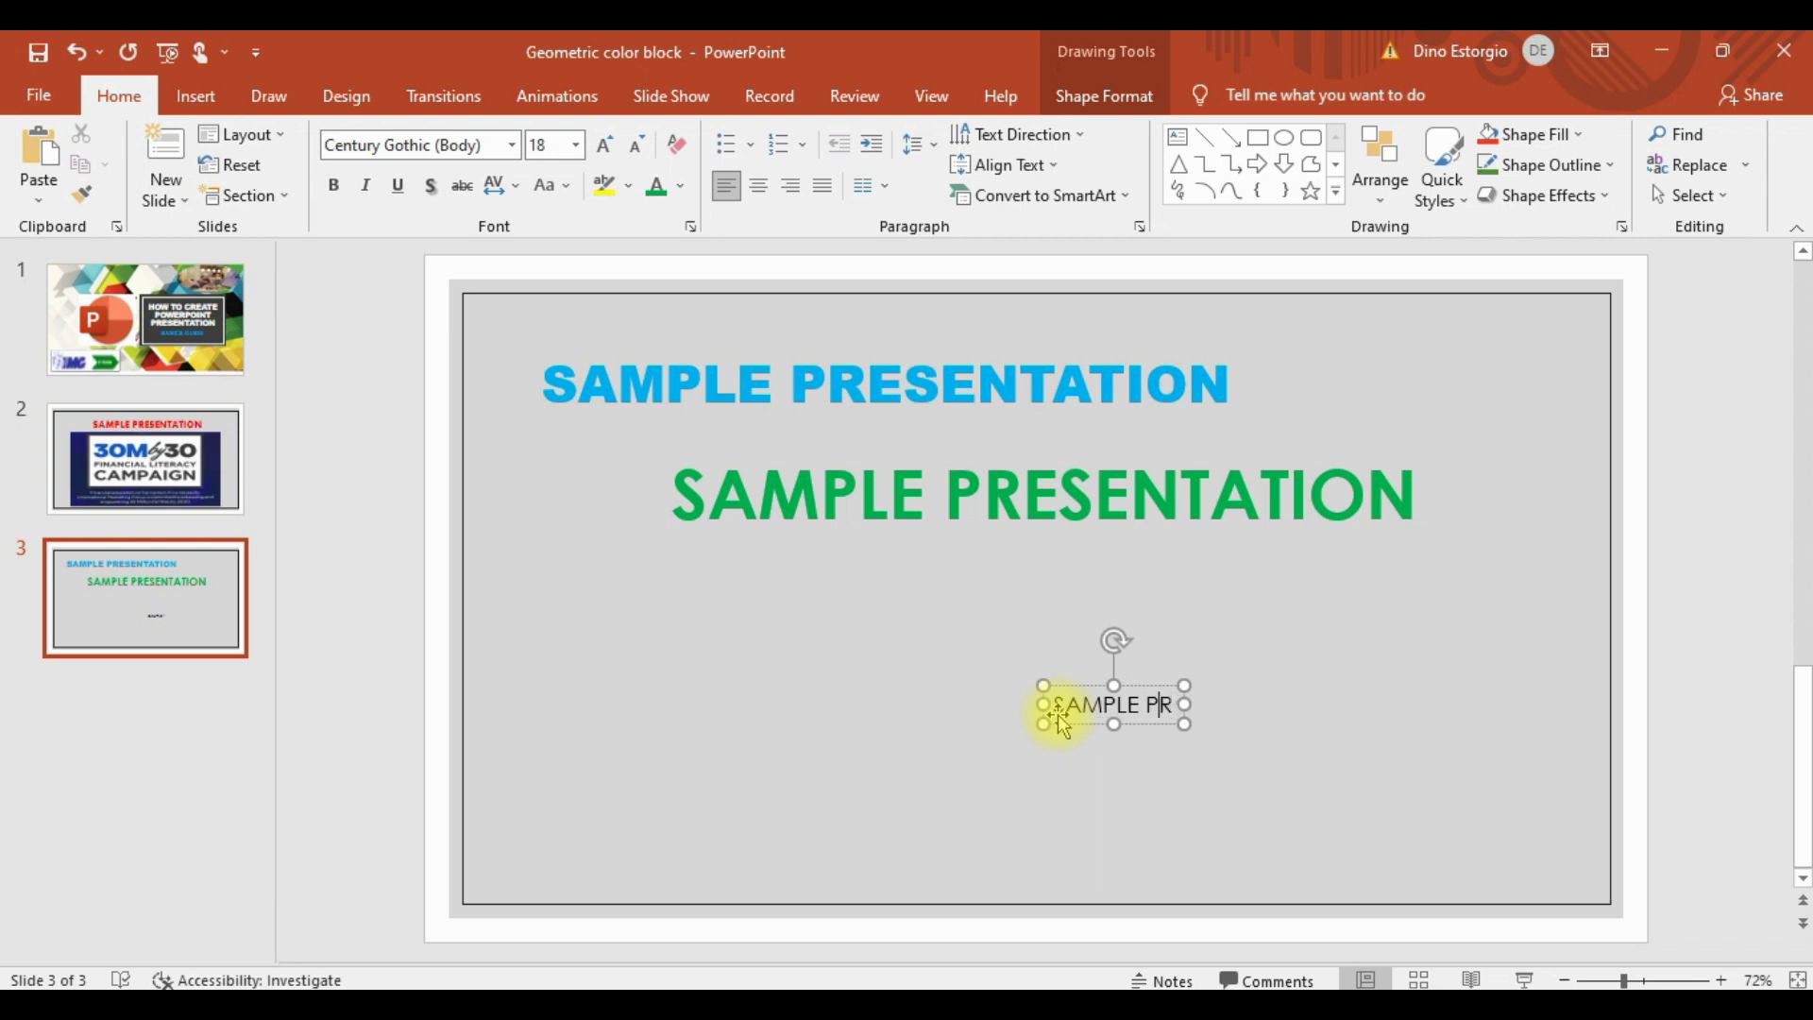
text(ESENTATION)
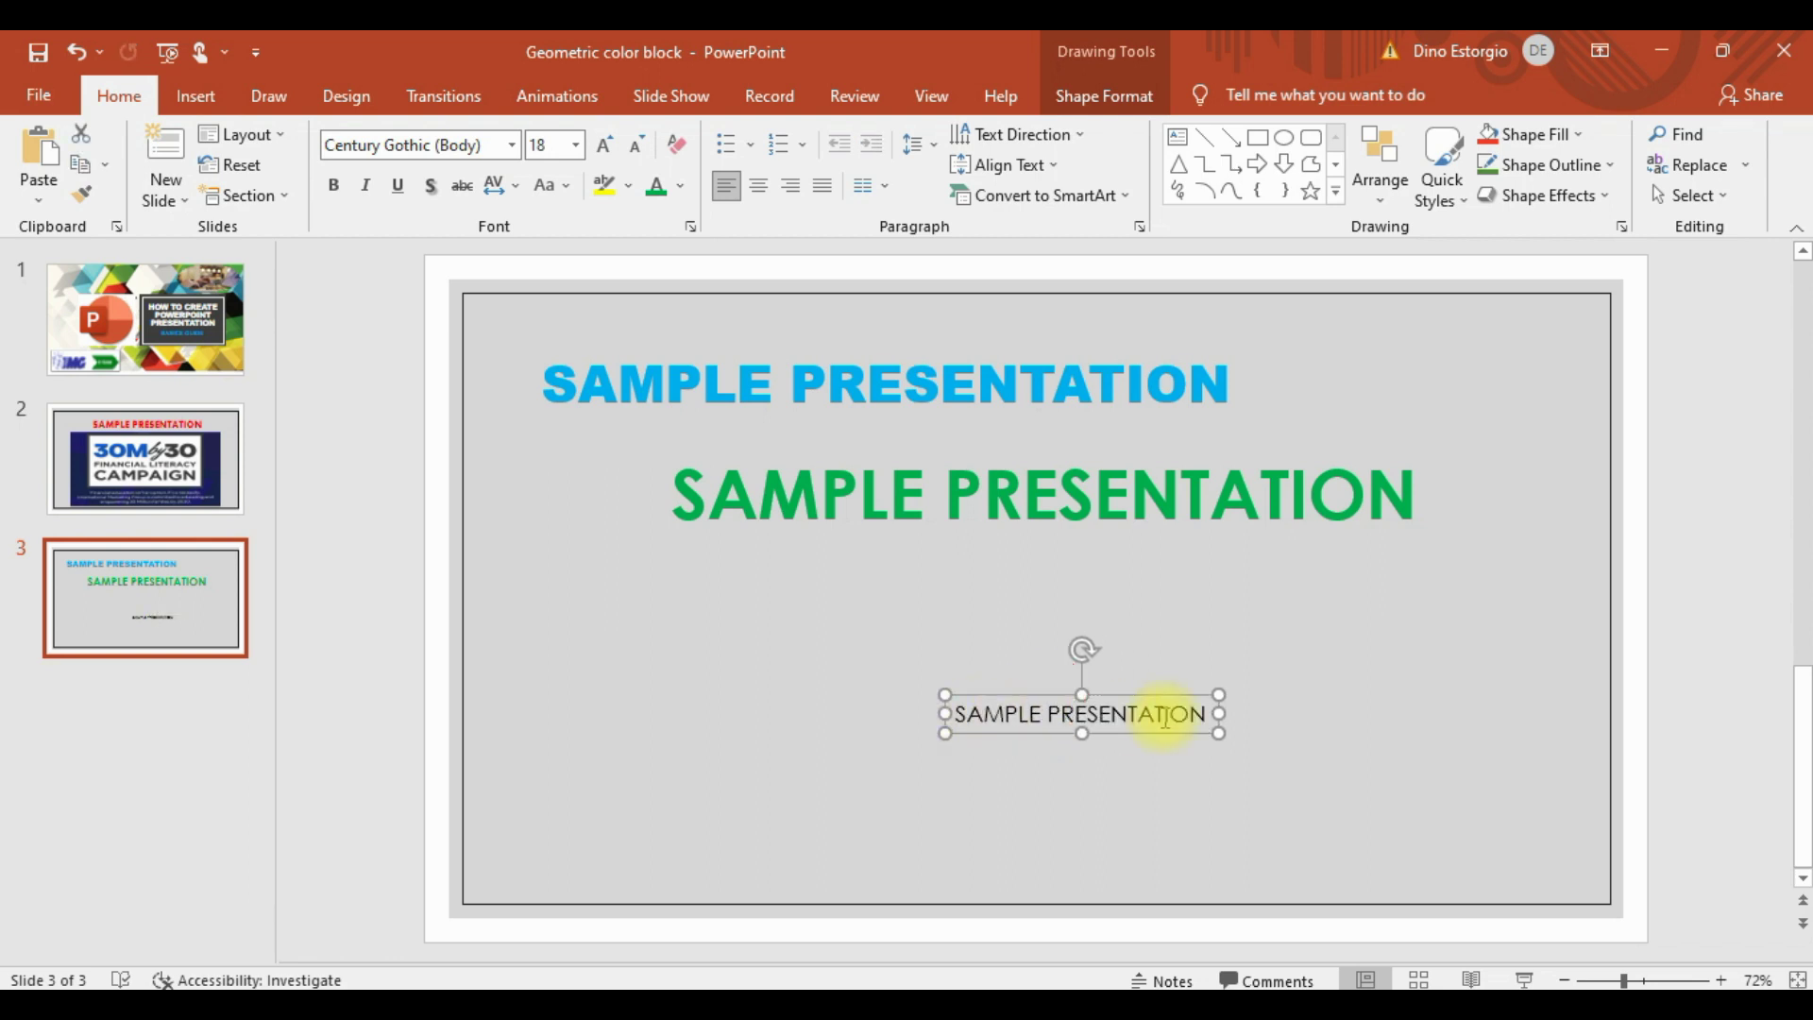
drag(1206, 713, 947, 714)
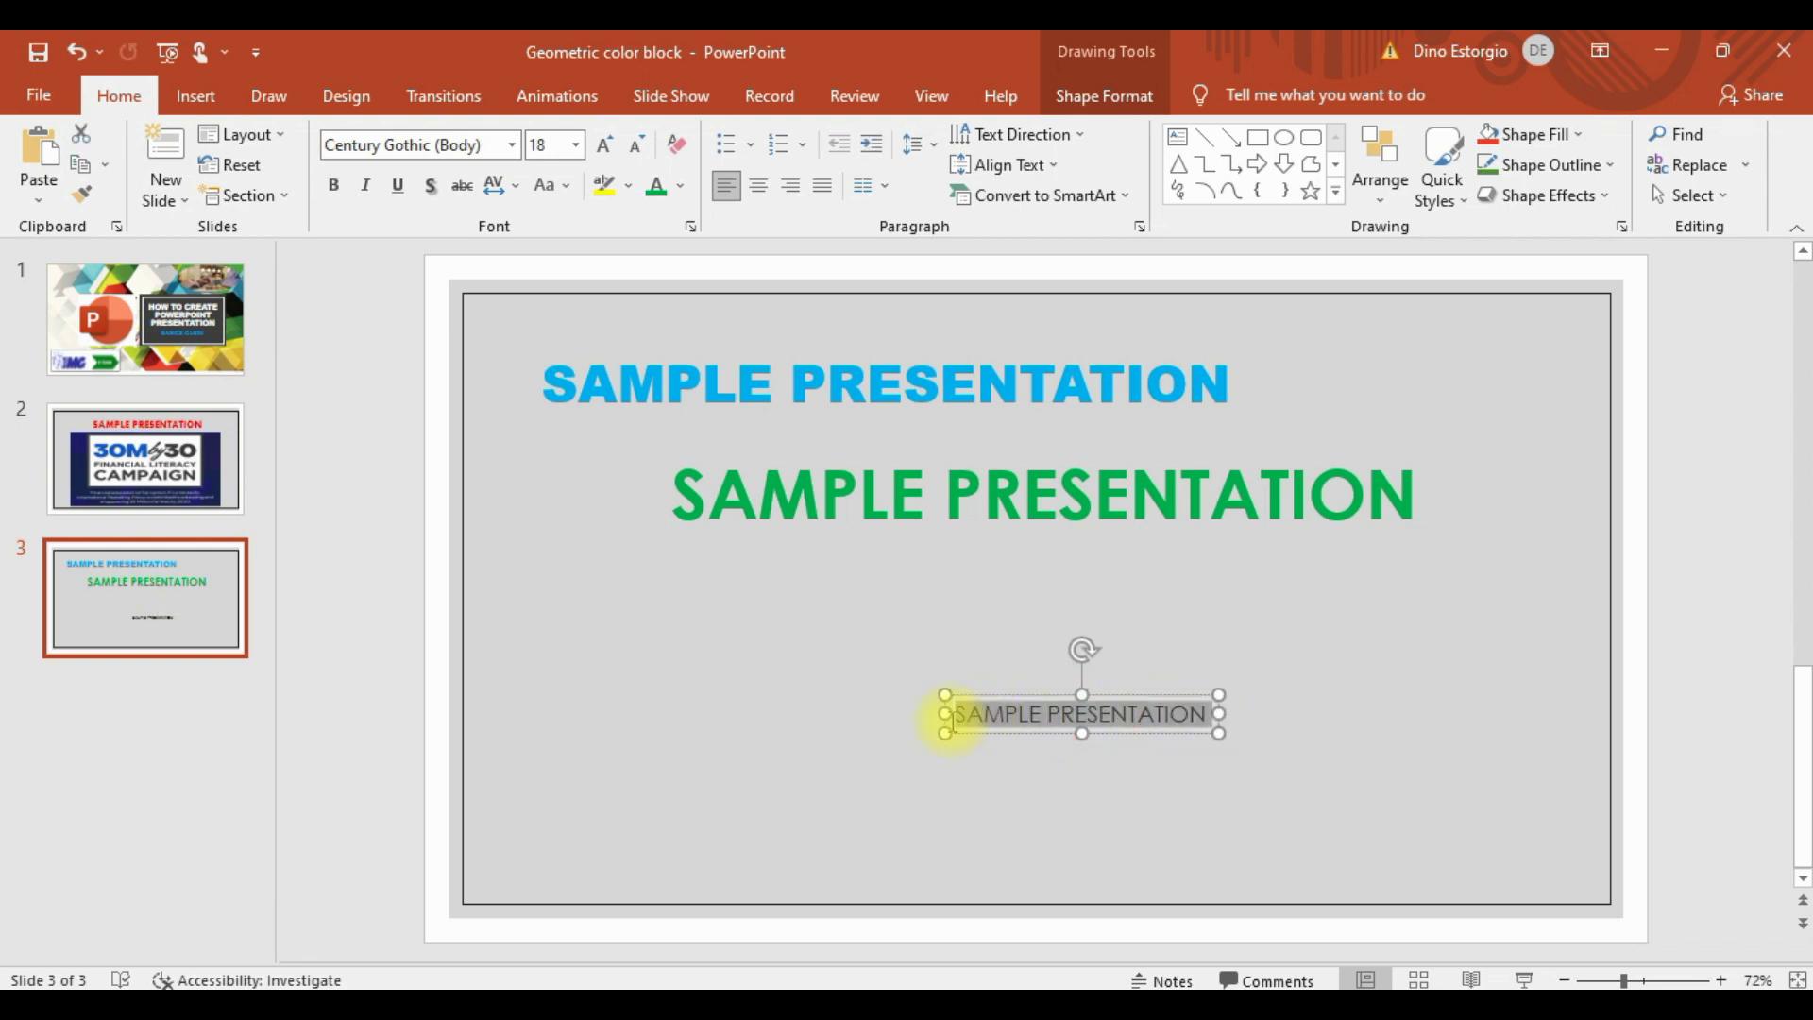
click(575, 145)
click(555, 578)
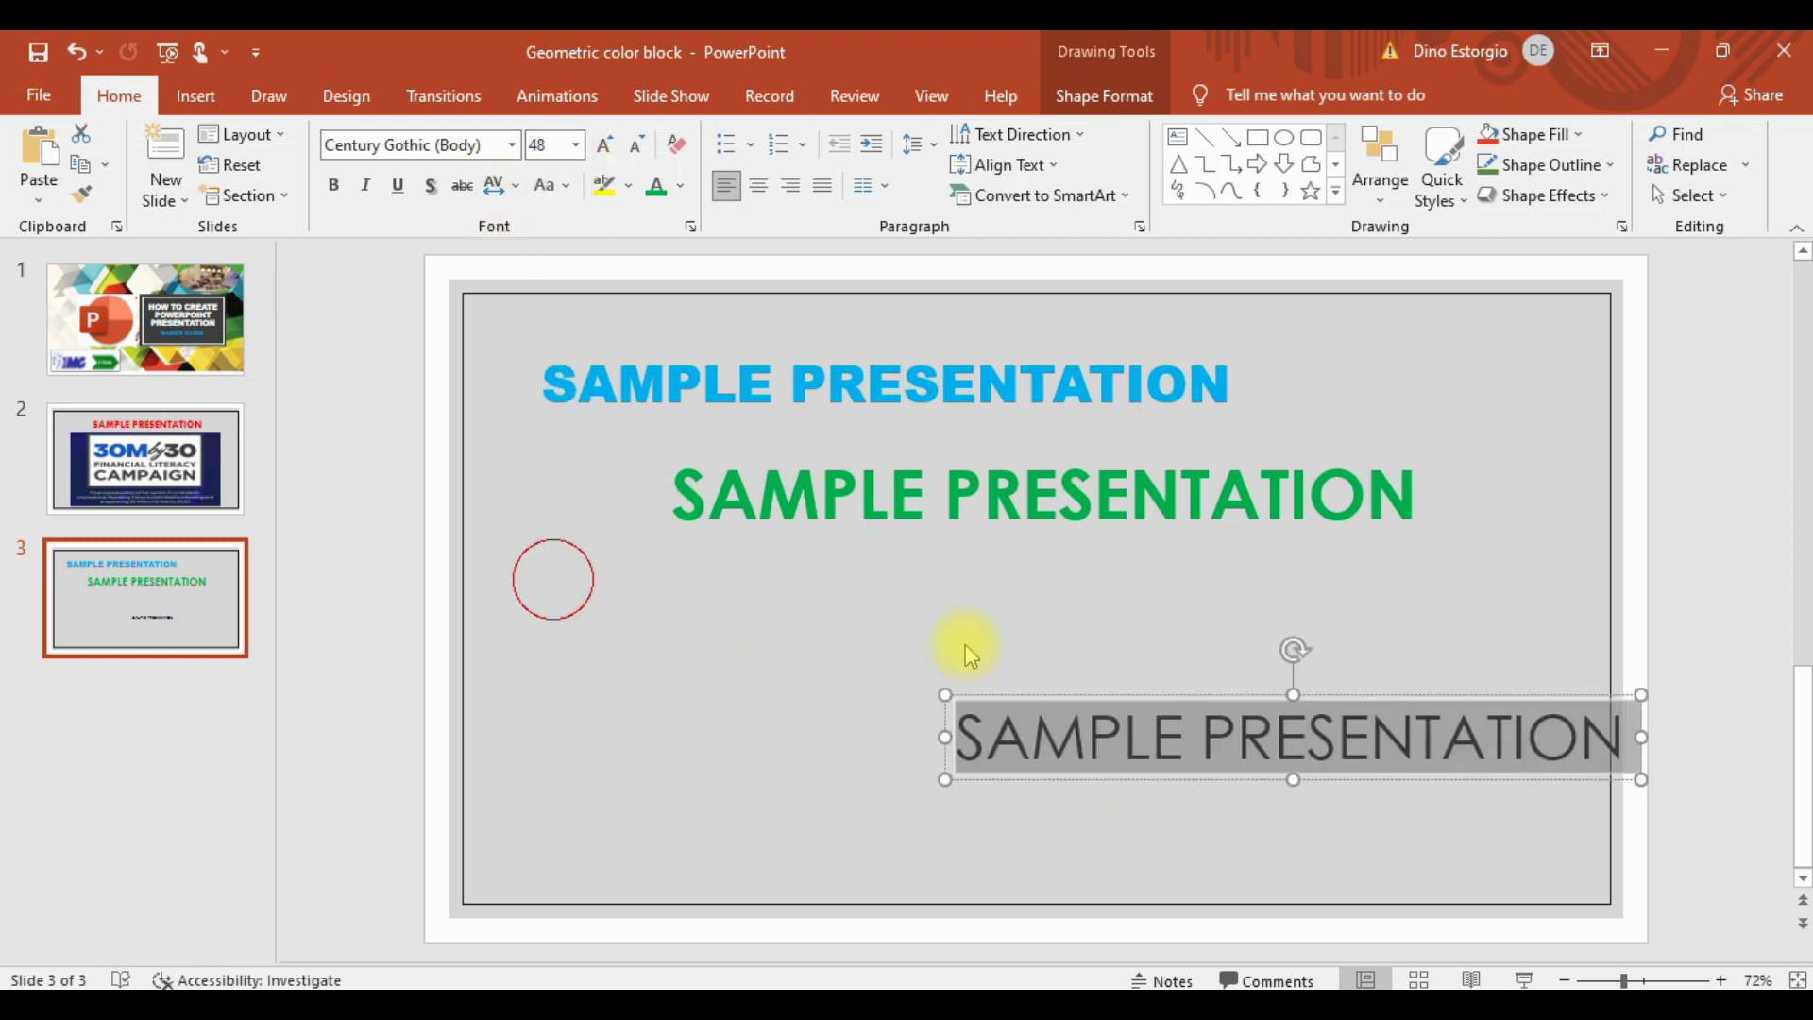
drag(1064, 697, 807, 669)
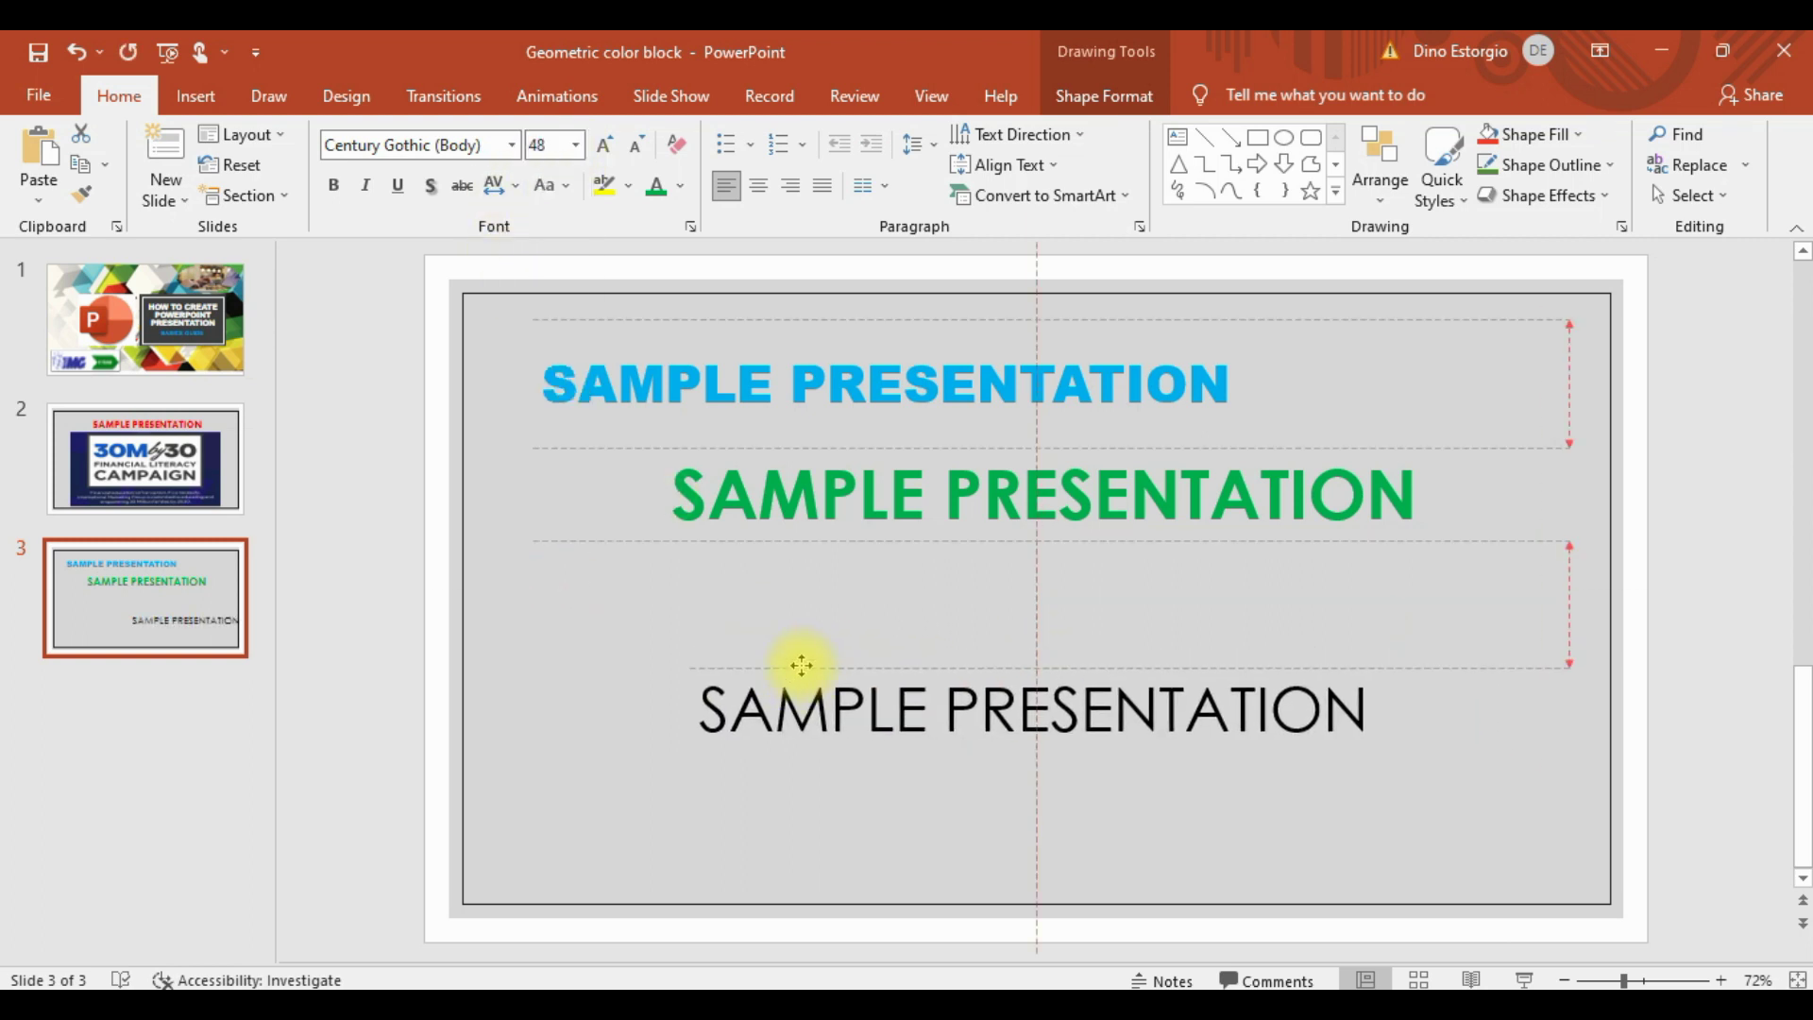
click(680, 187)
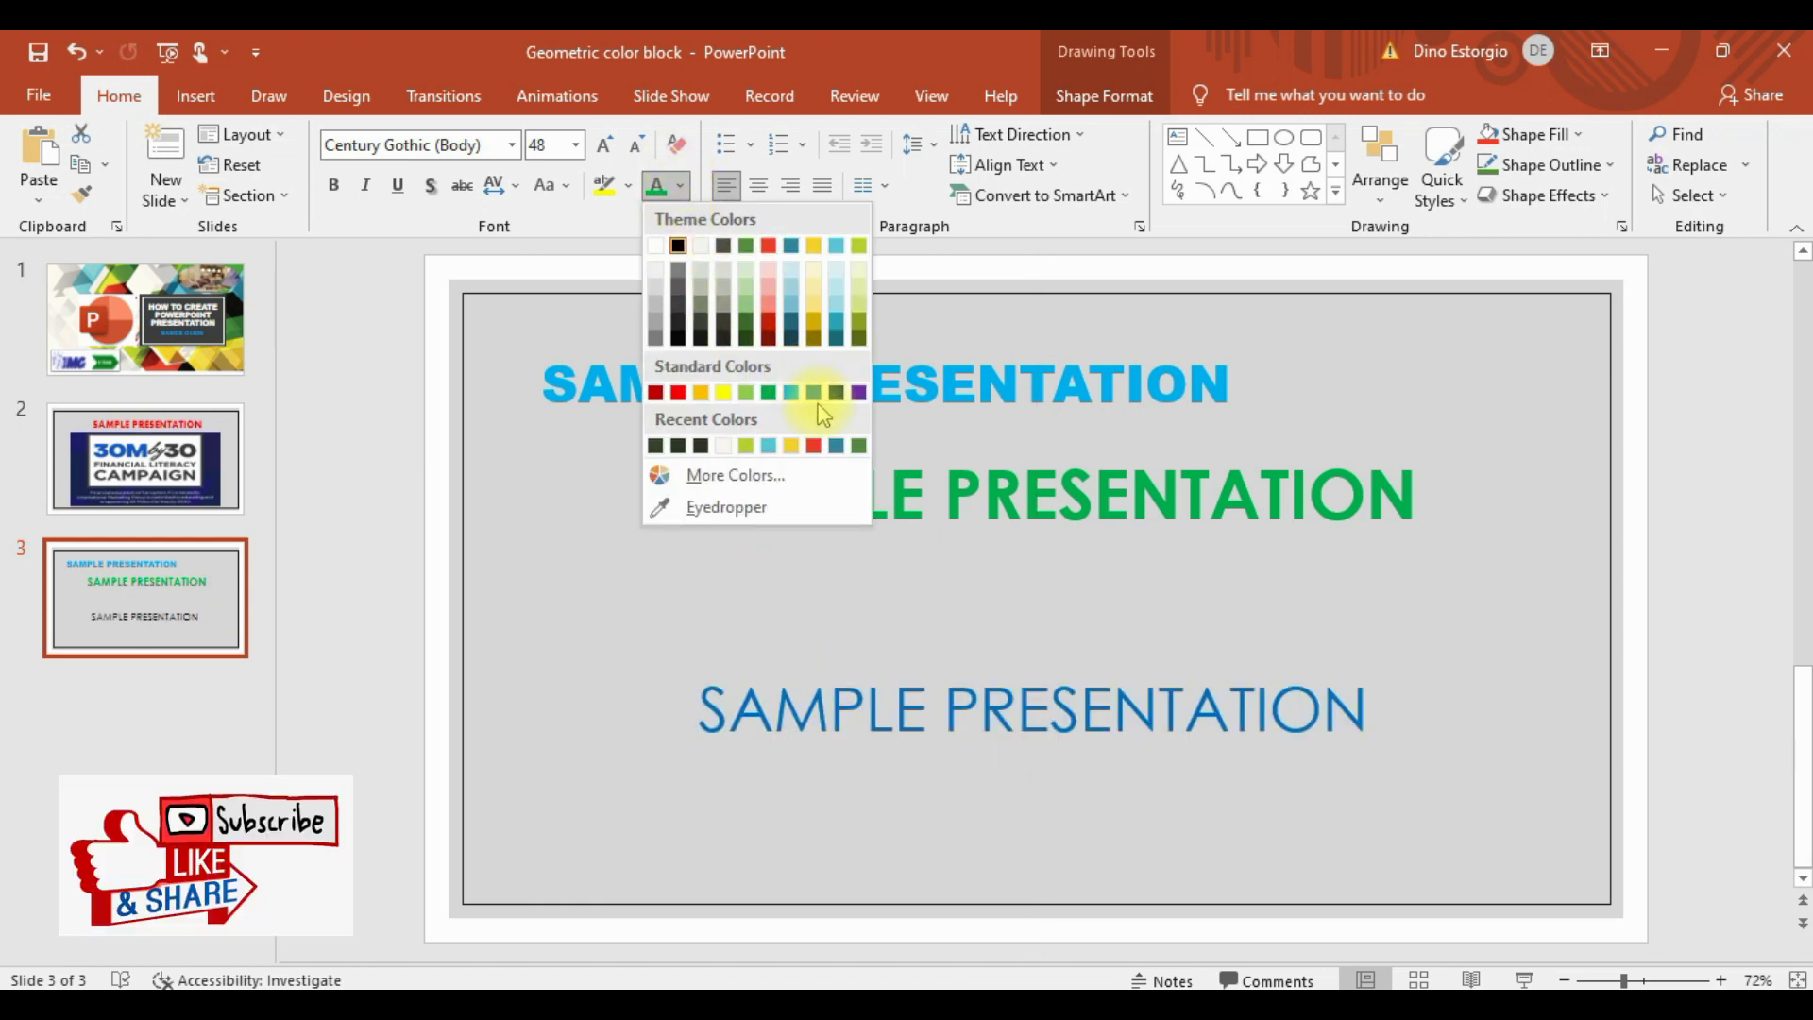
click(678, 393)
click(840, 585)
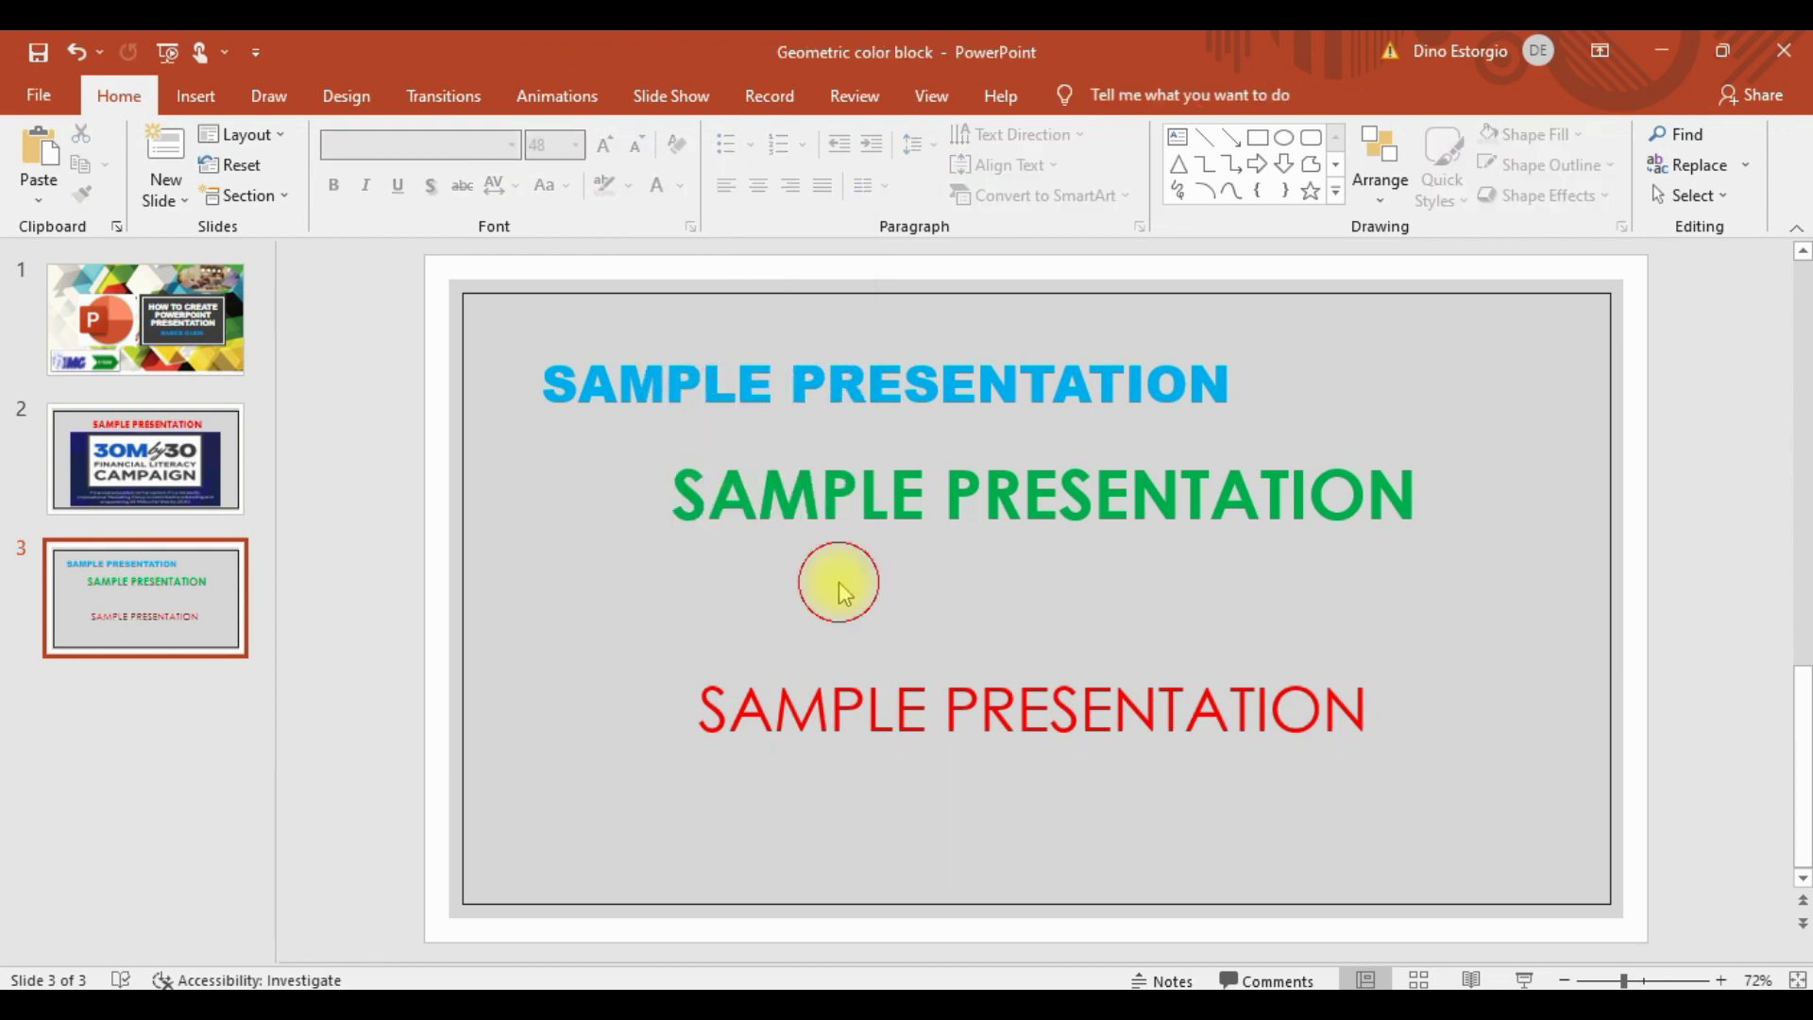
Step: Add a new fourth slide after slide 3
click(895, 685)
click(893, 493)
click(867, 383)
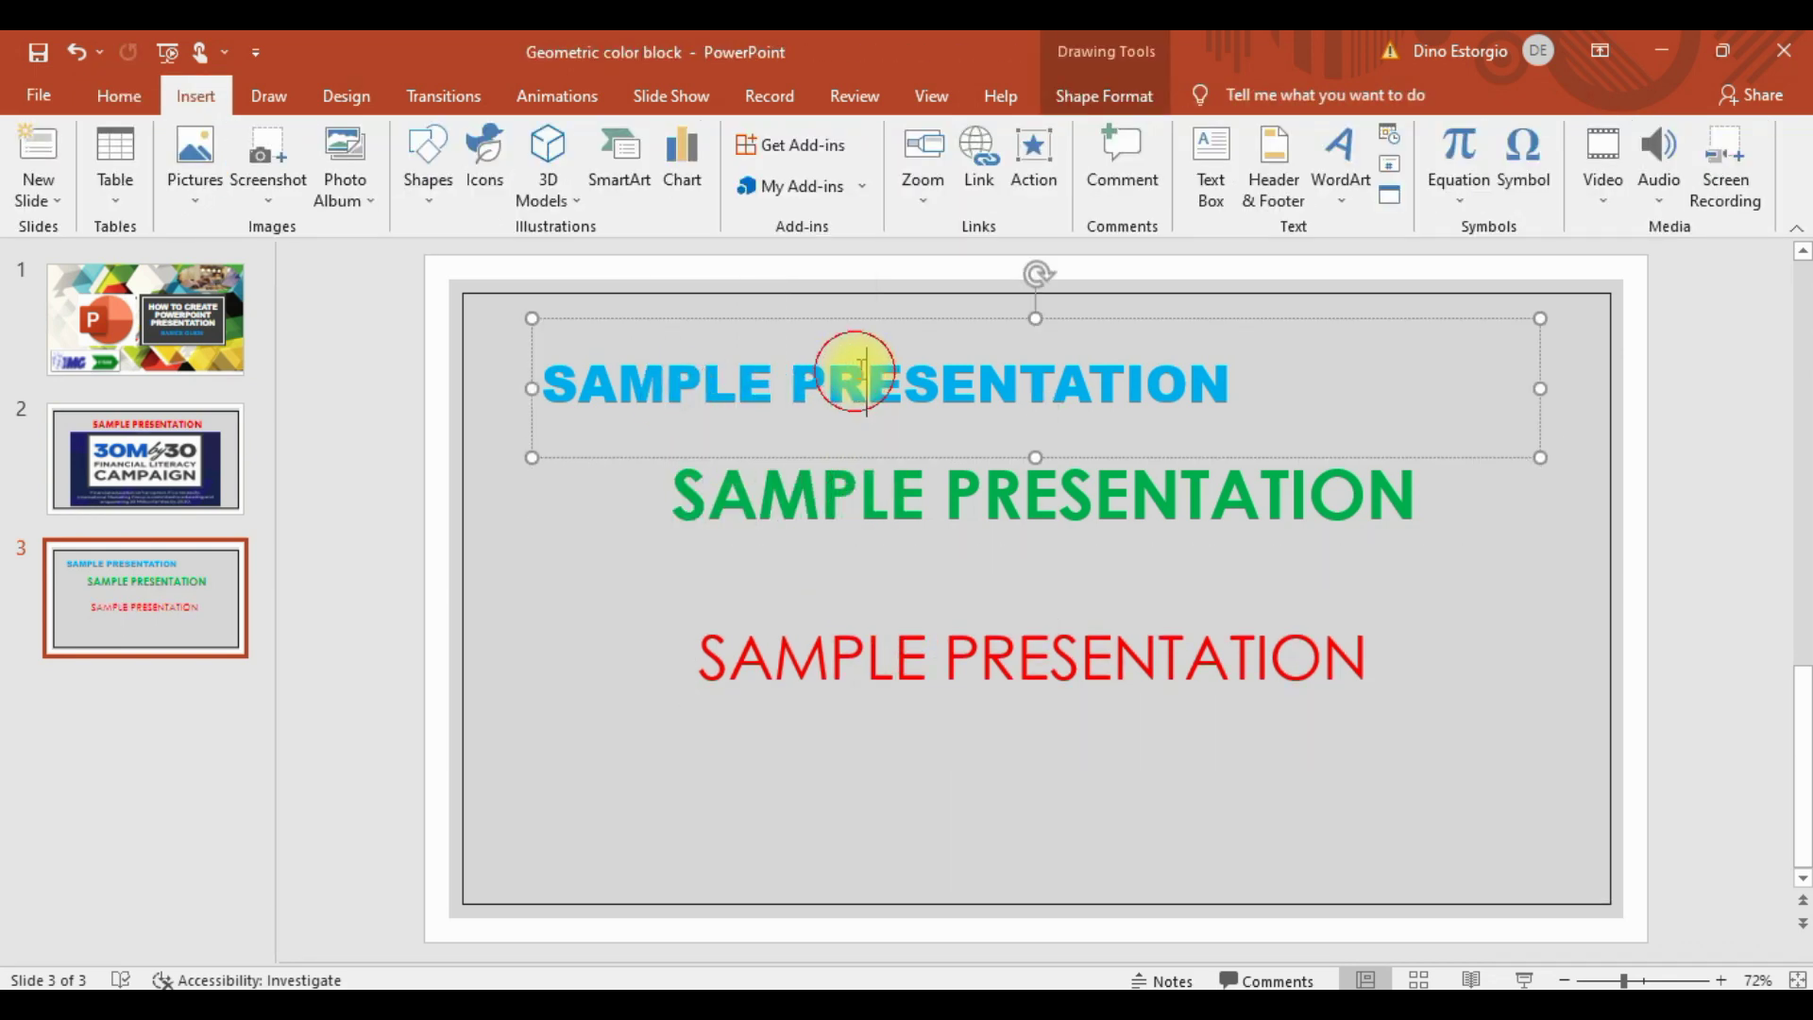
click(56, 604)
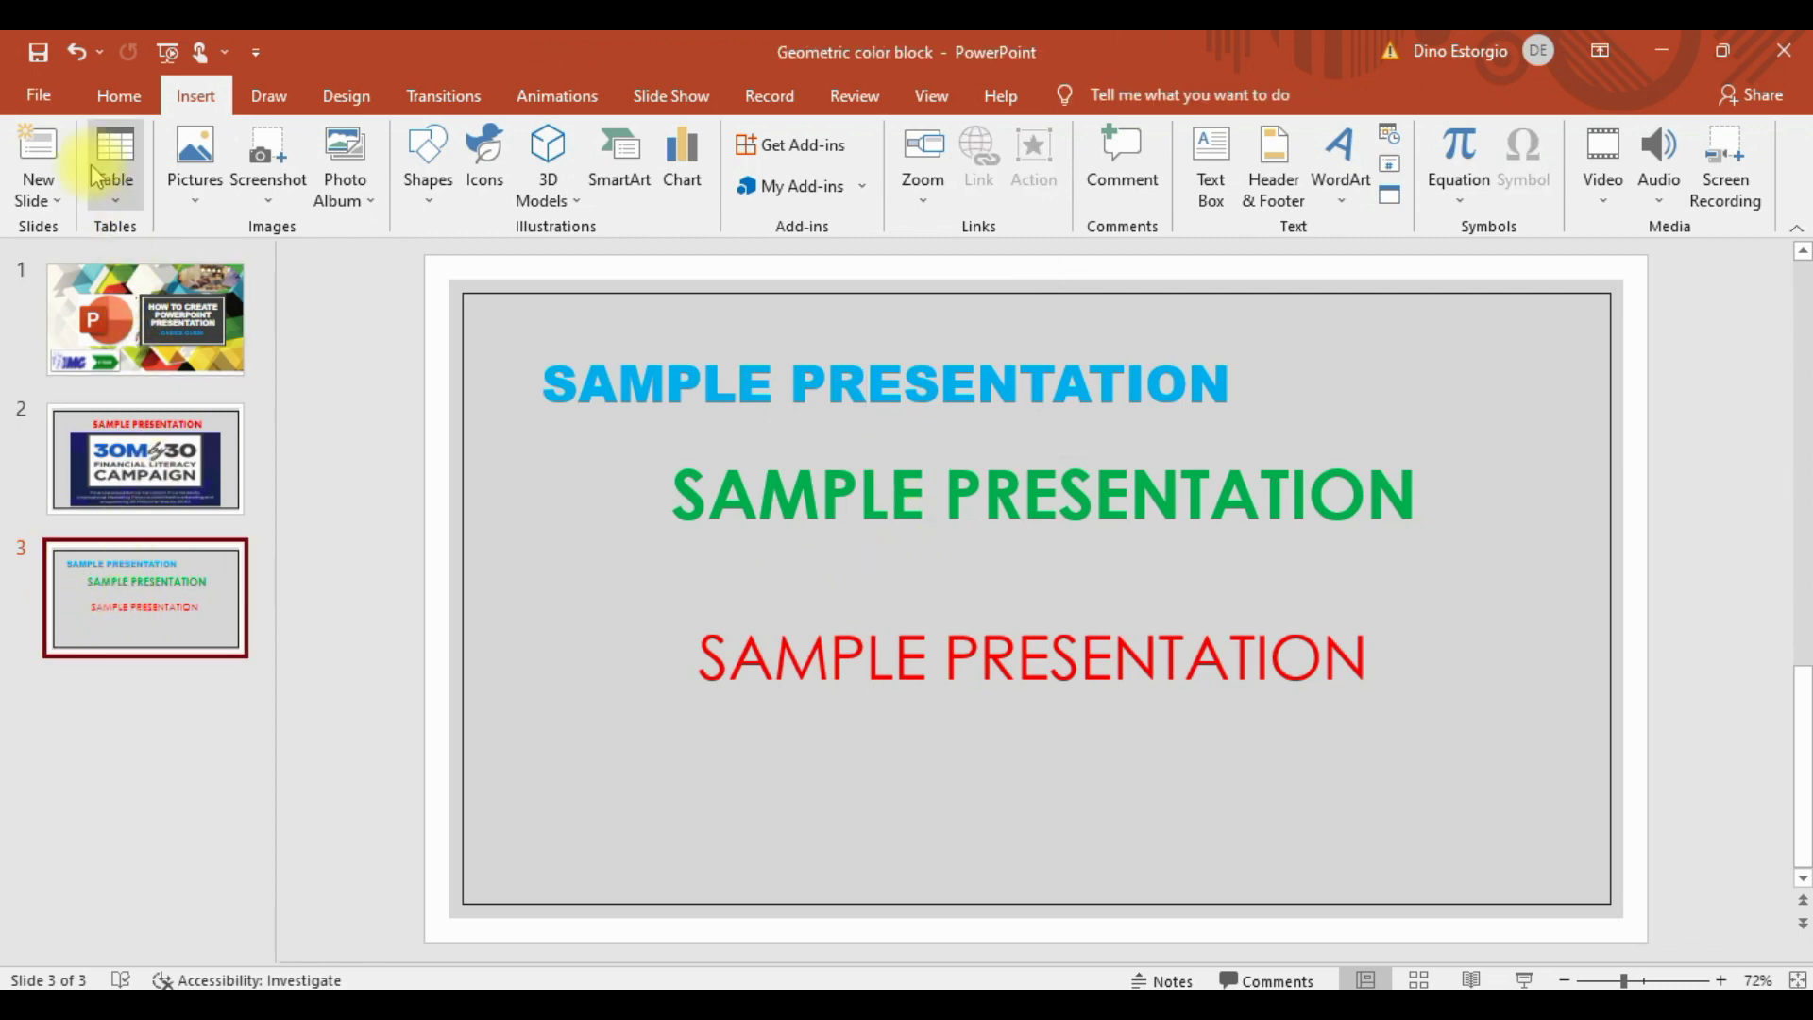
click(117, 98)
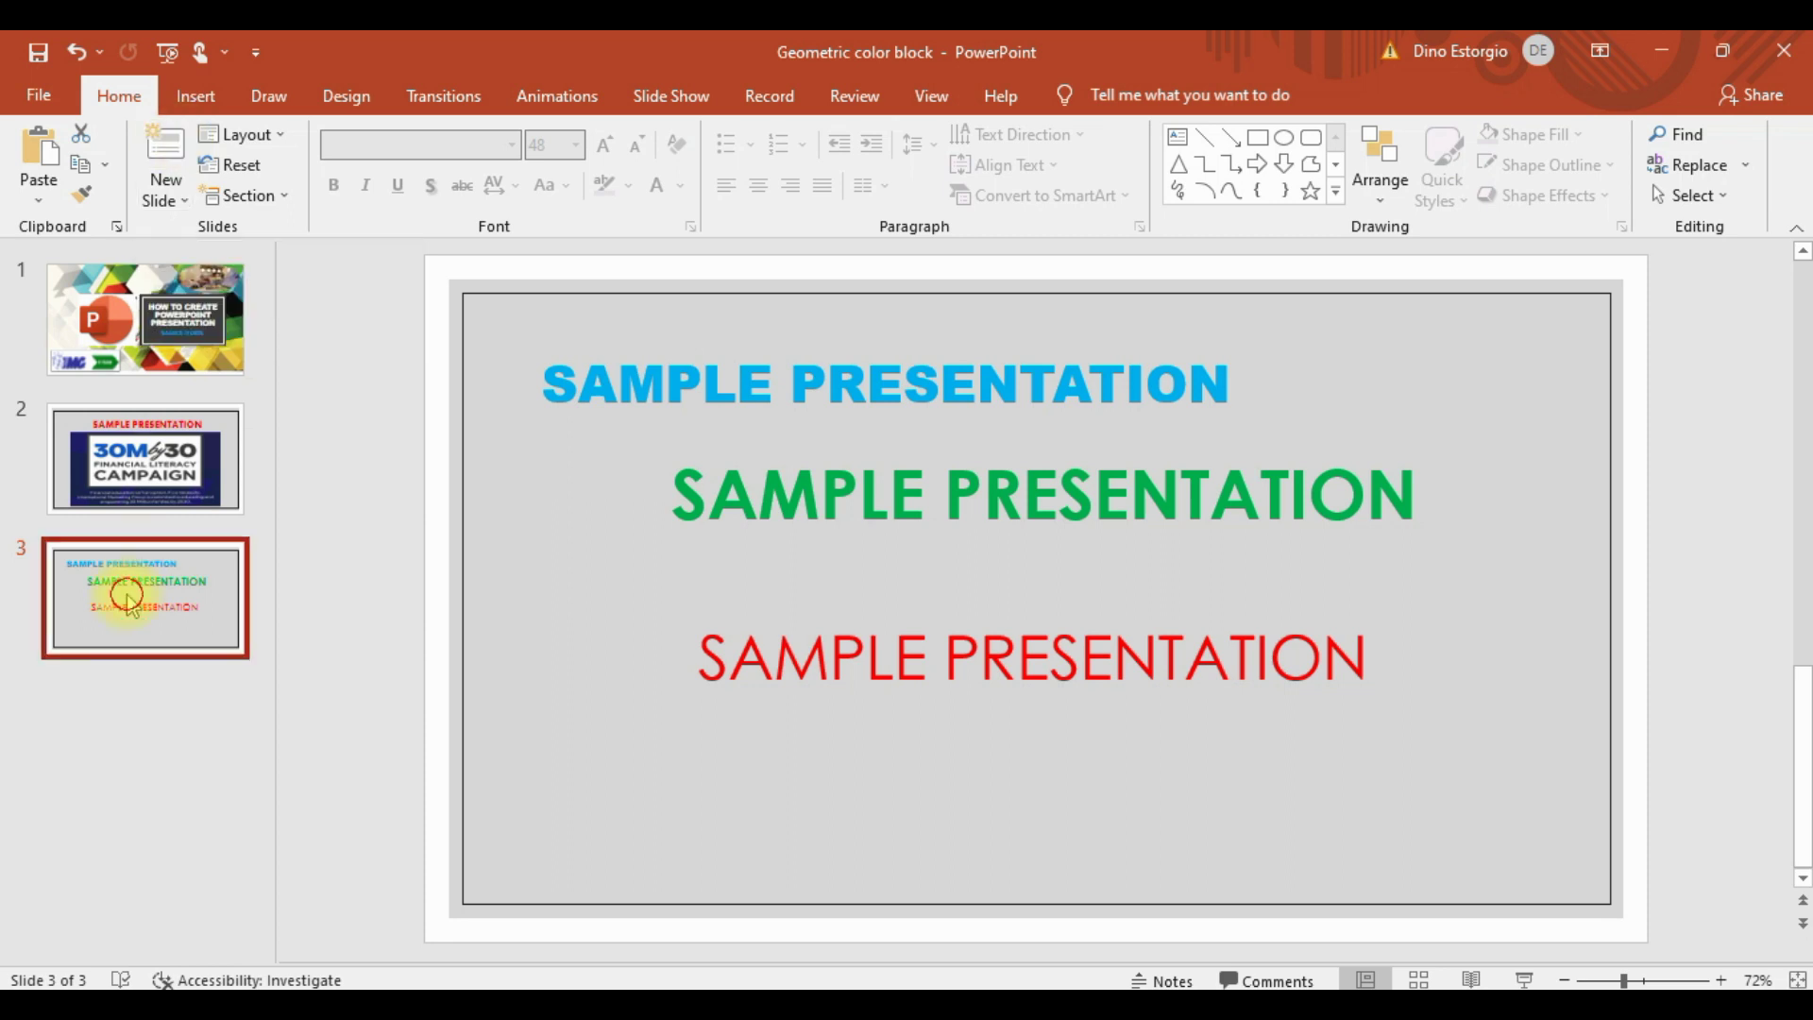
click(168, 158)
Step: Apply the Blank layout to slide 4, removing its title placeholder
click(170, 728)
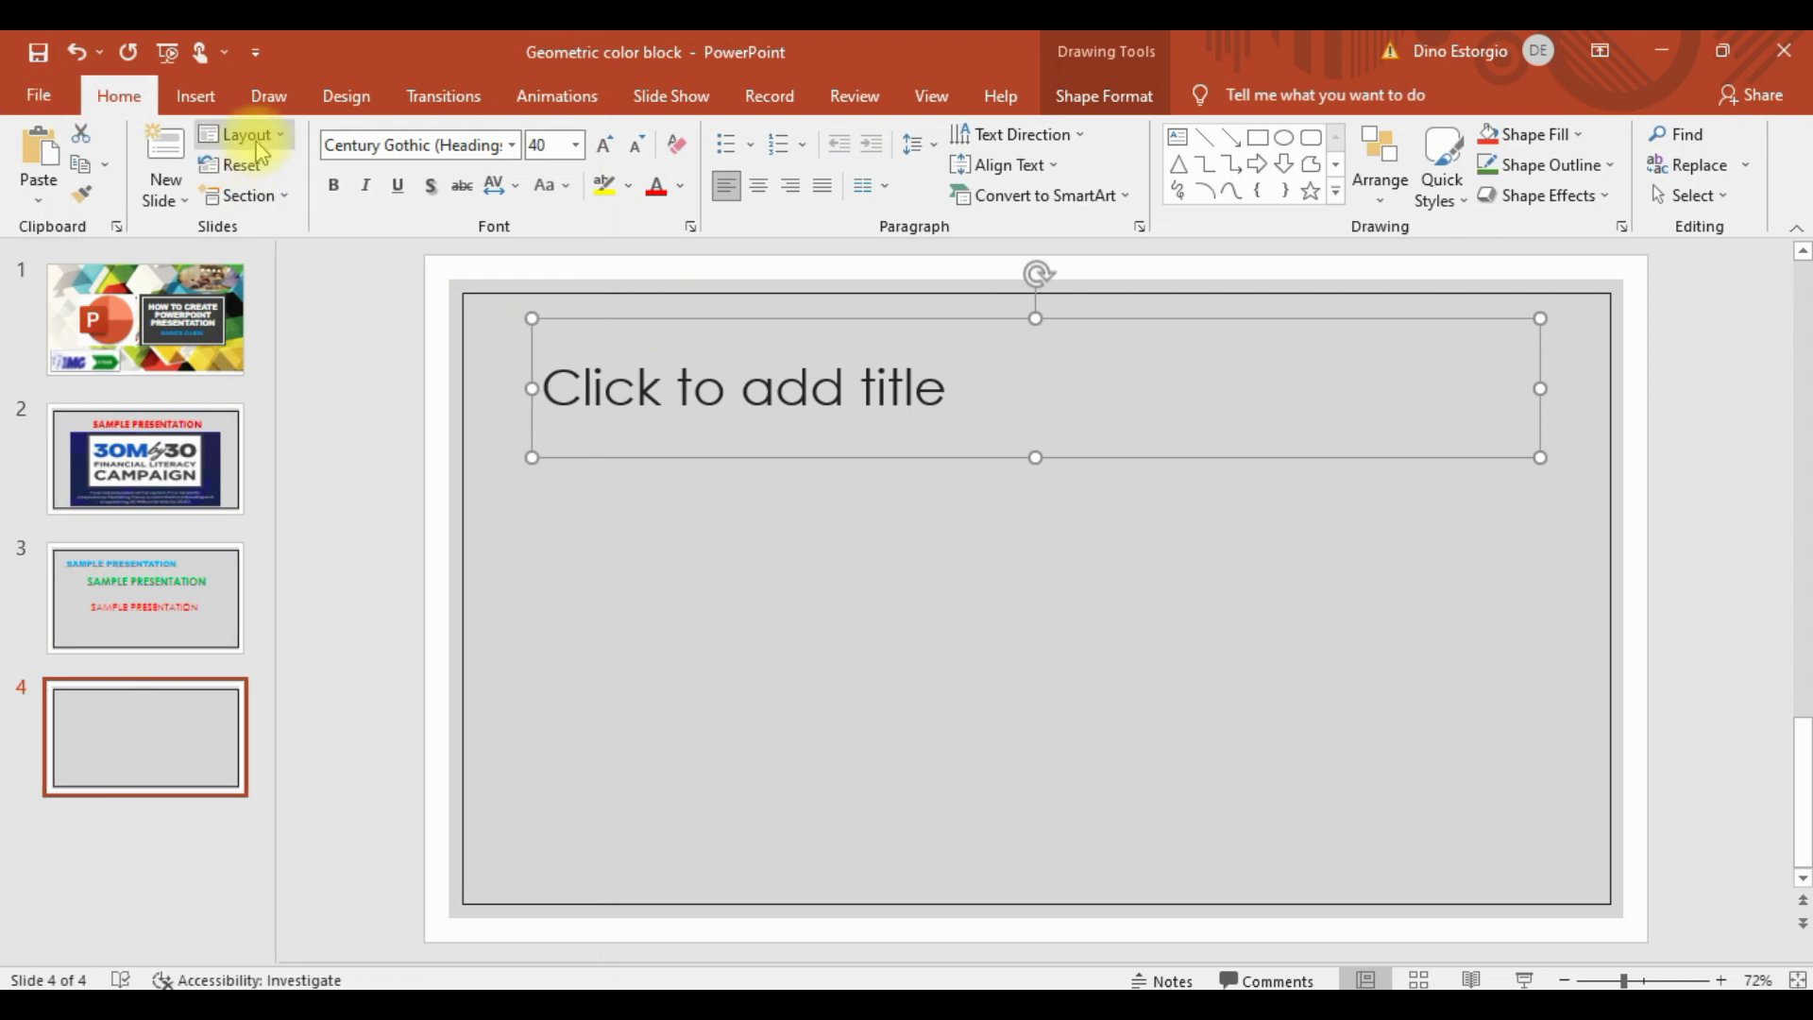
click(241, 134)
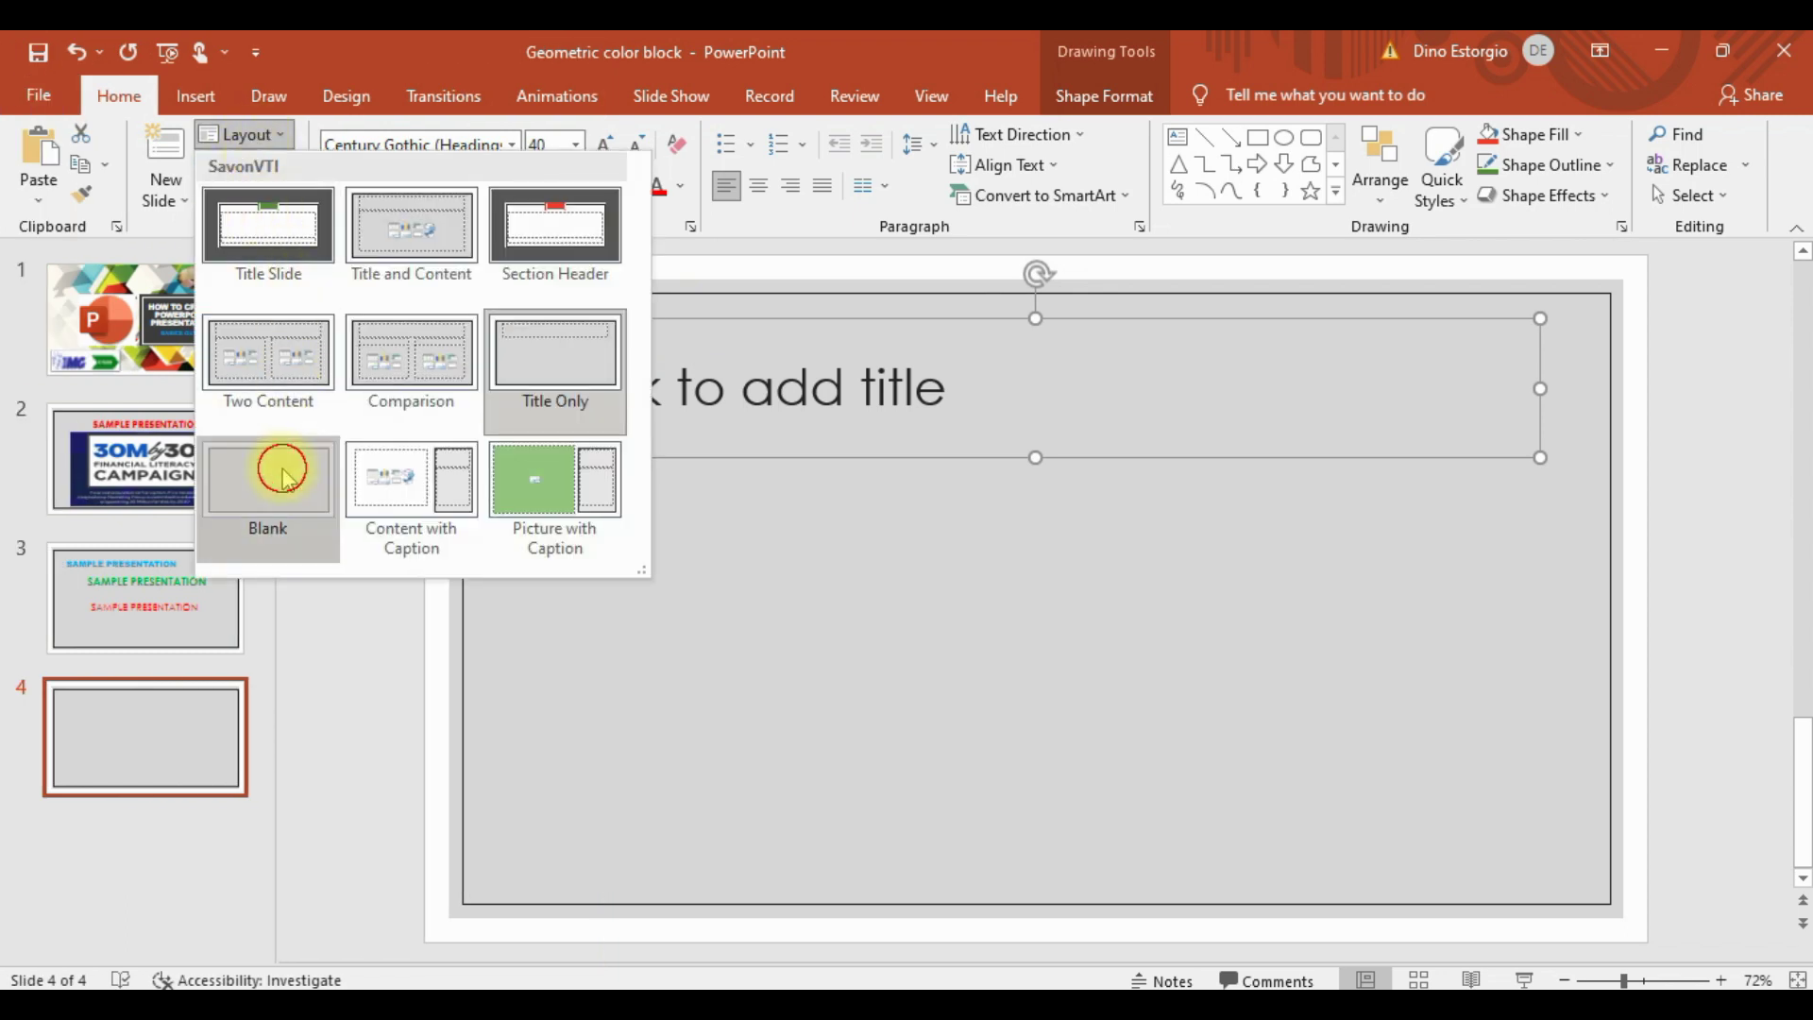
click(283, 472)
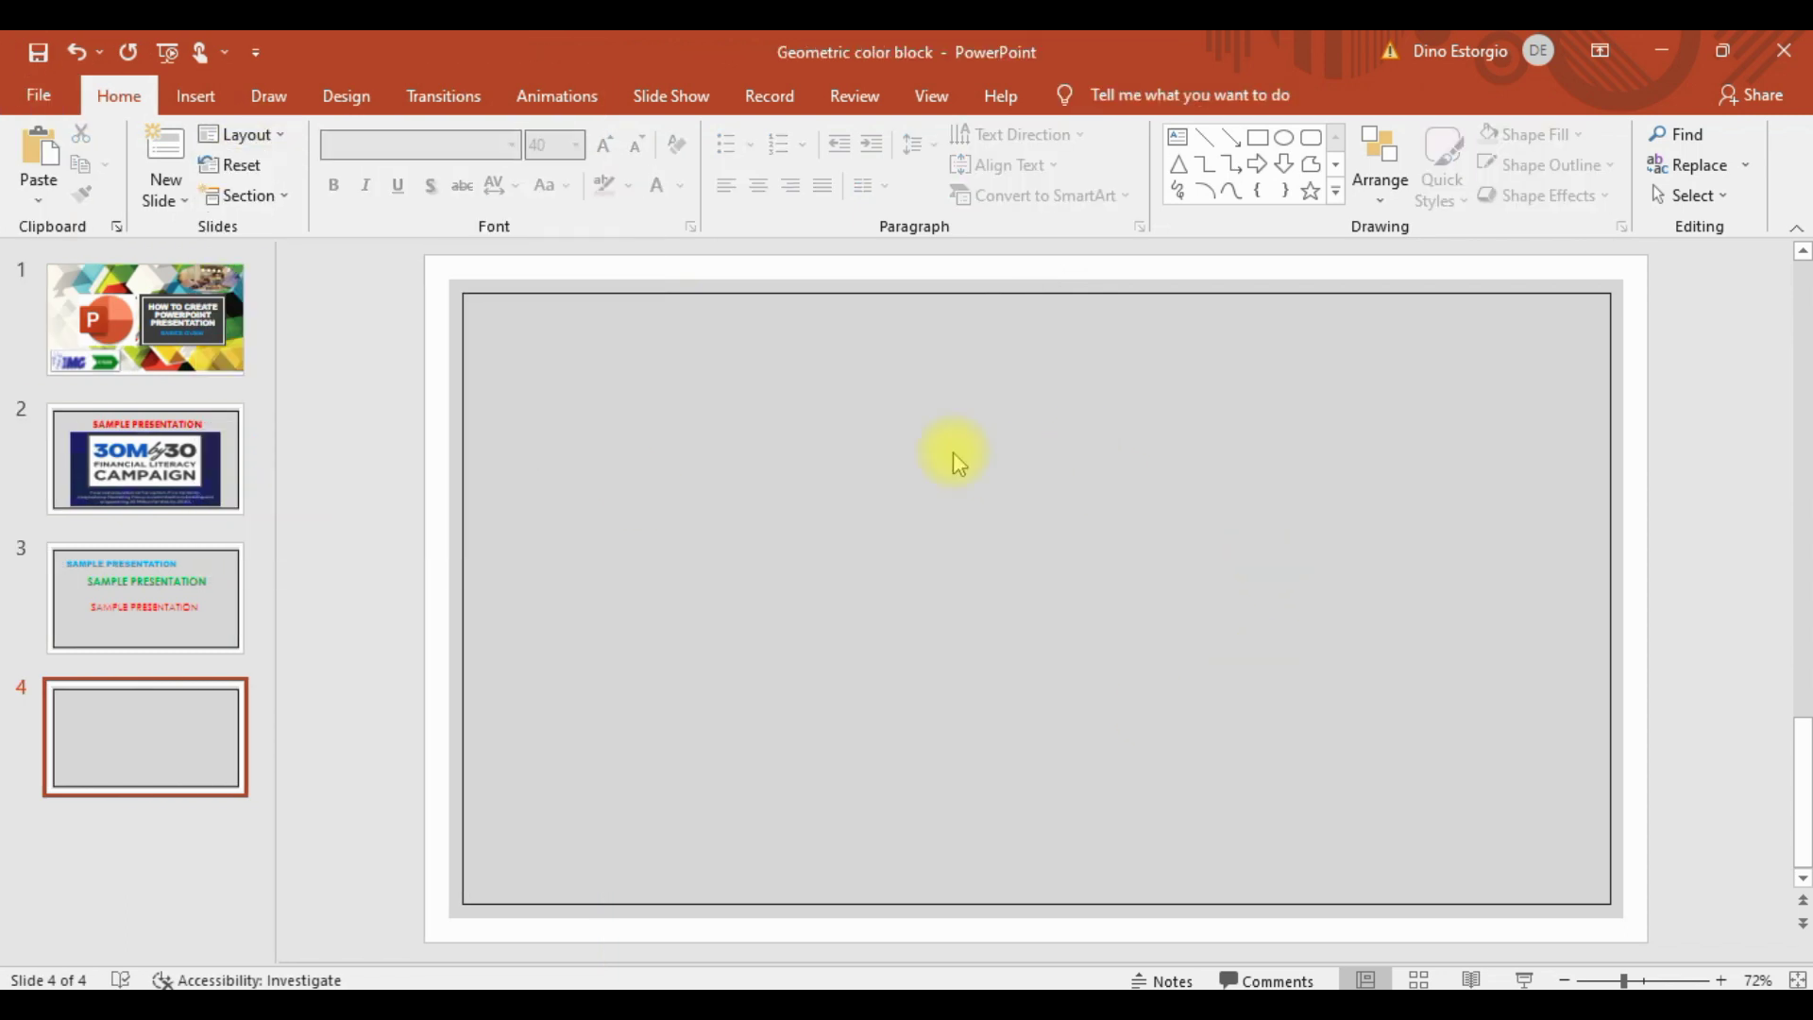
click(195, 95)
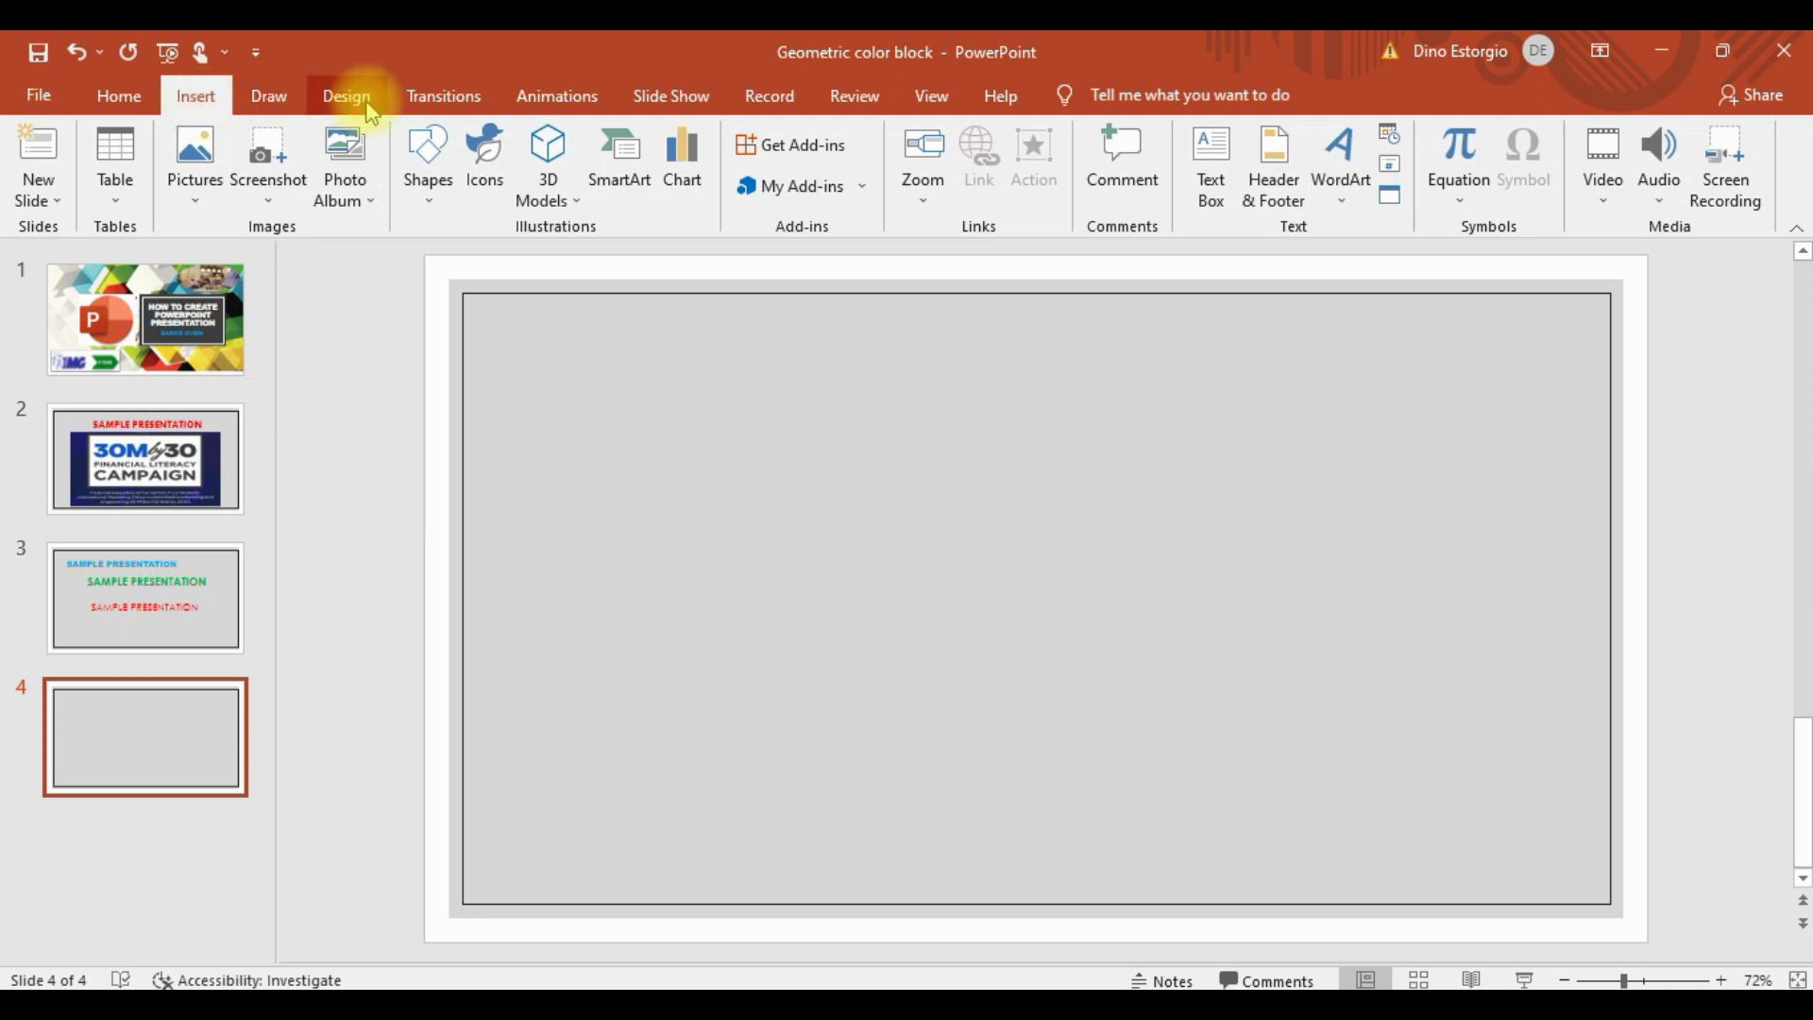
Step: Draw a 0.91" by 2.79" chevron near the top-left of slide 4
click(430, 162)
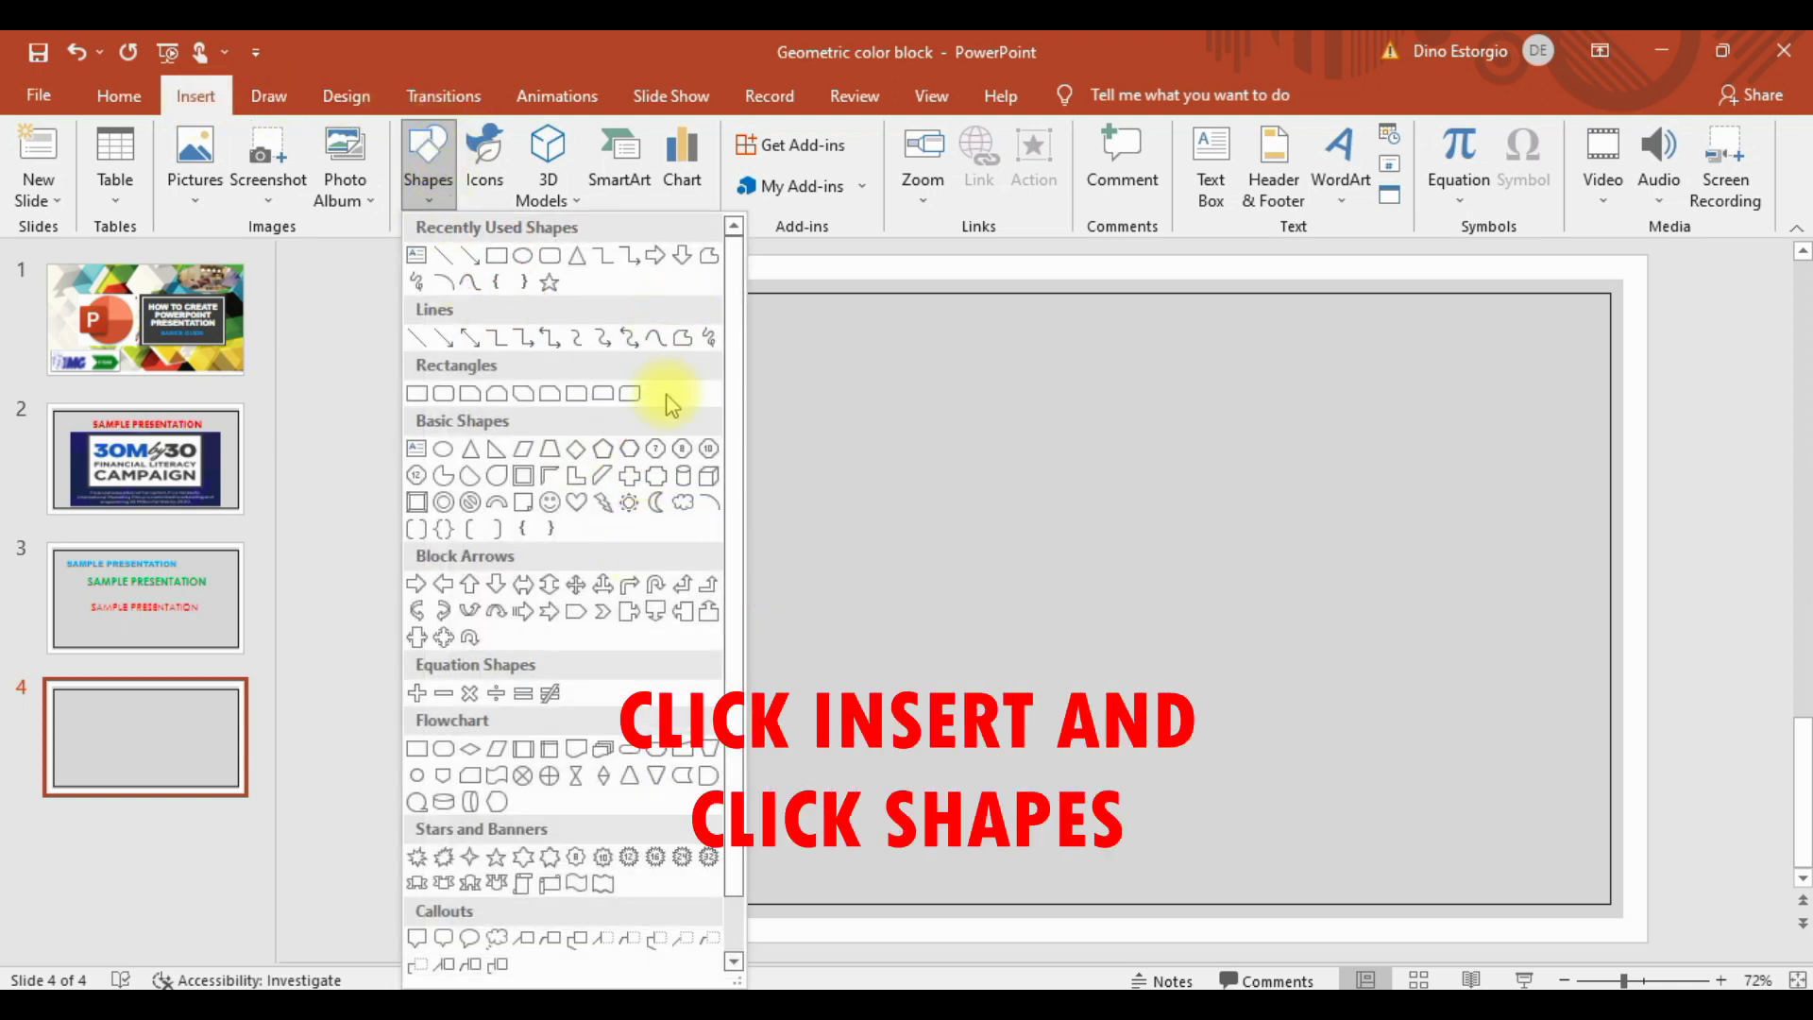
click(602, 612)
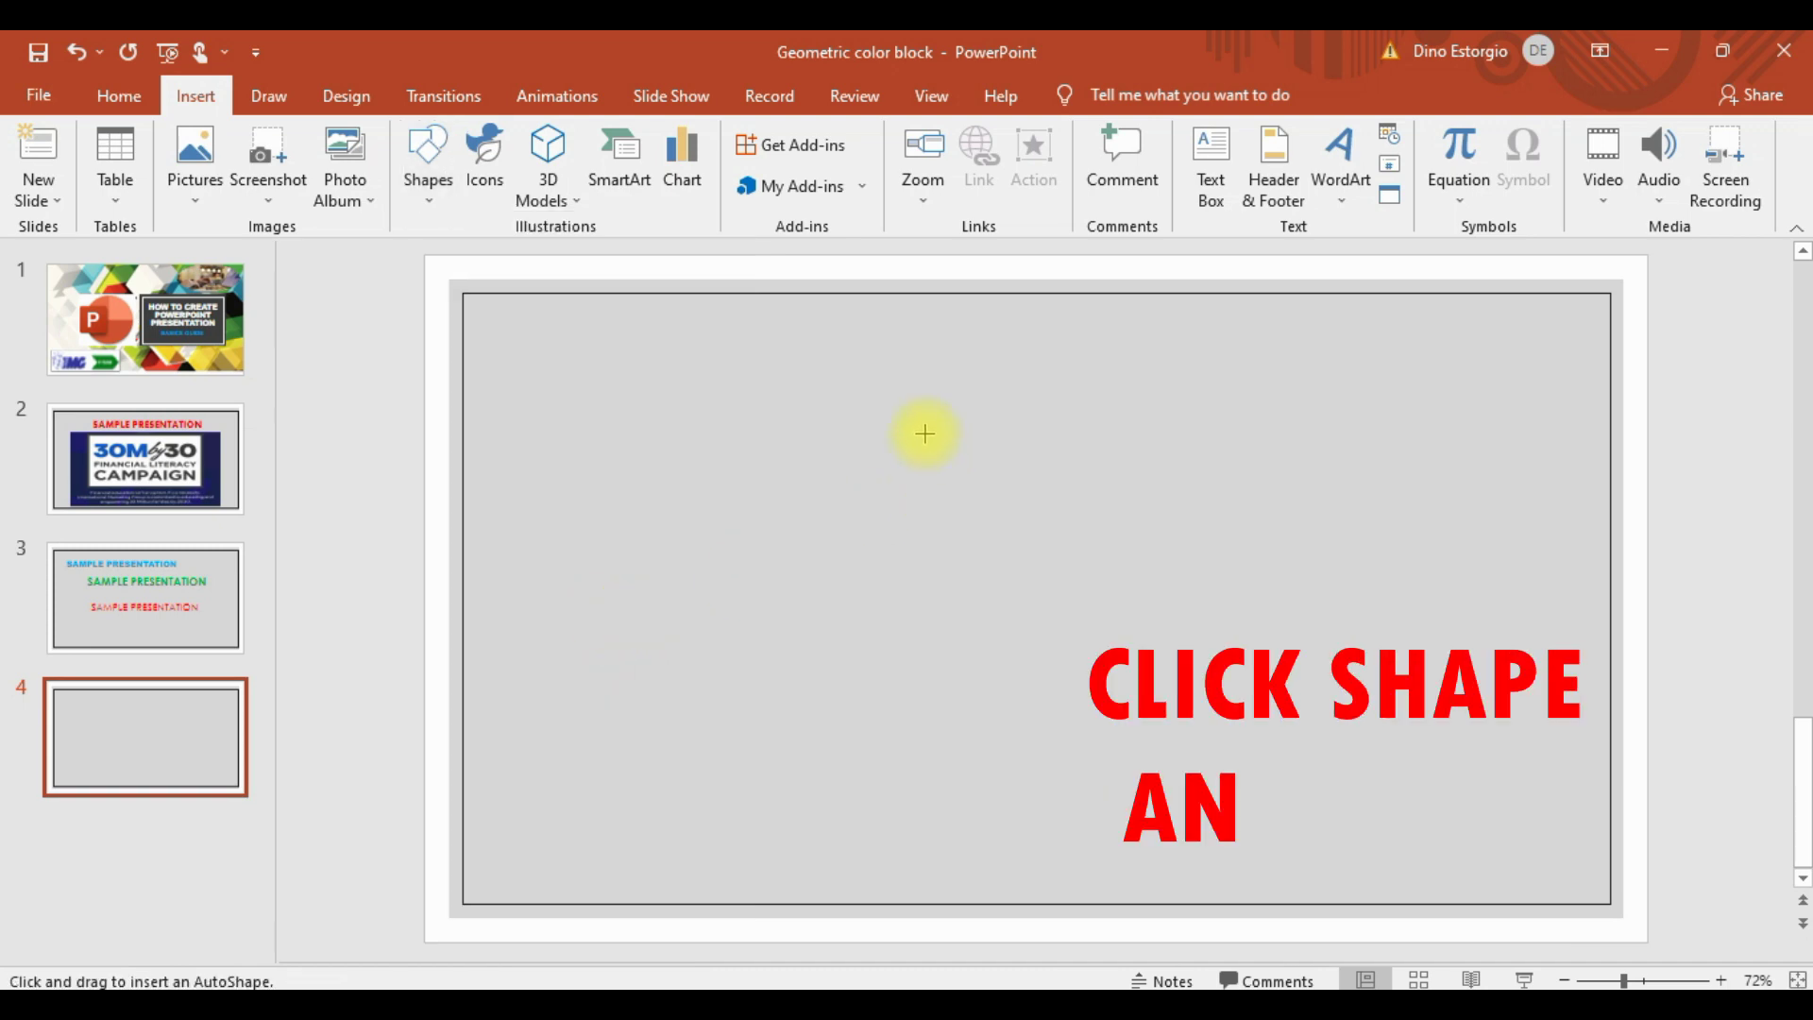
mouse_move(979, 411)
mouse_down()
mouse_move(1024, 456)
mouse_move(776, 412)
mouse_up()
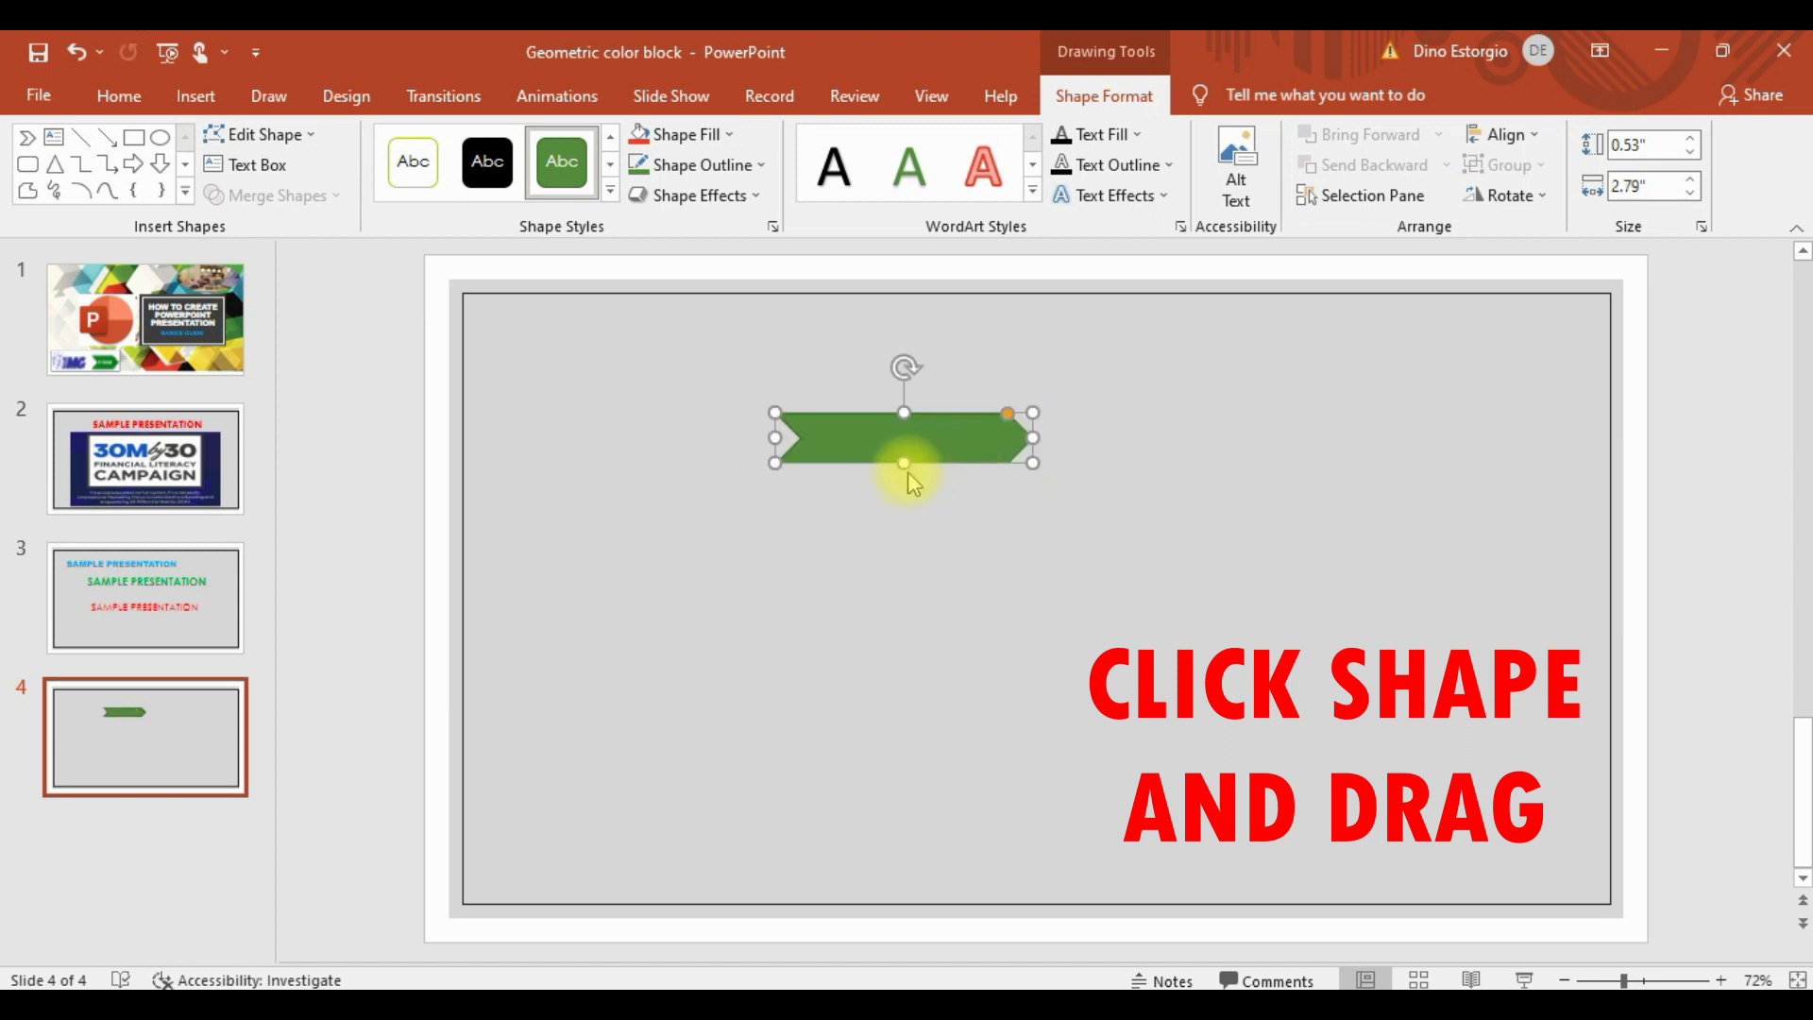
mouse_move(903, 462)
mouse_down()
mouse_move(904, 498)
mouse_move(714, 404)
mouse_move(667, 404)
mouse_up()
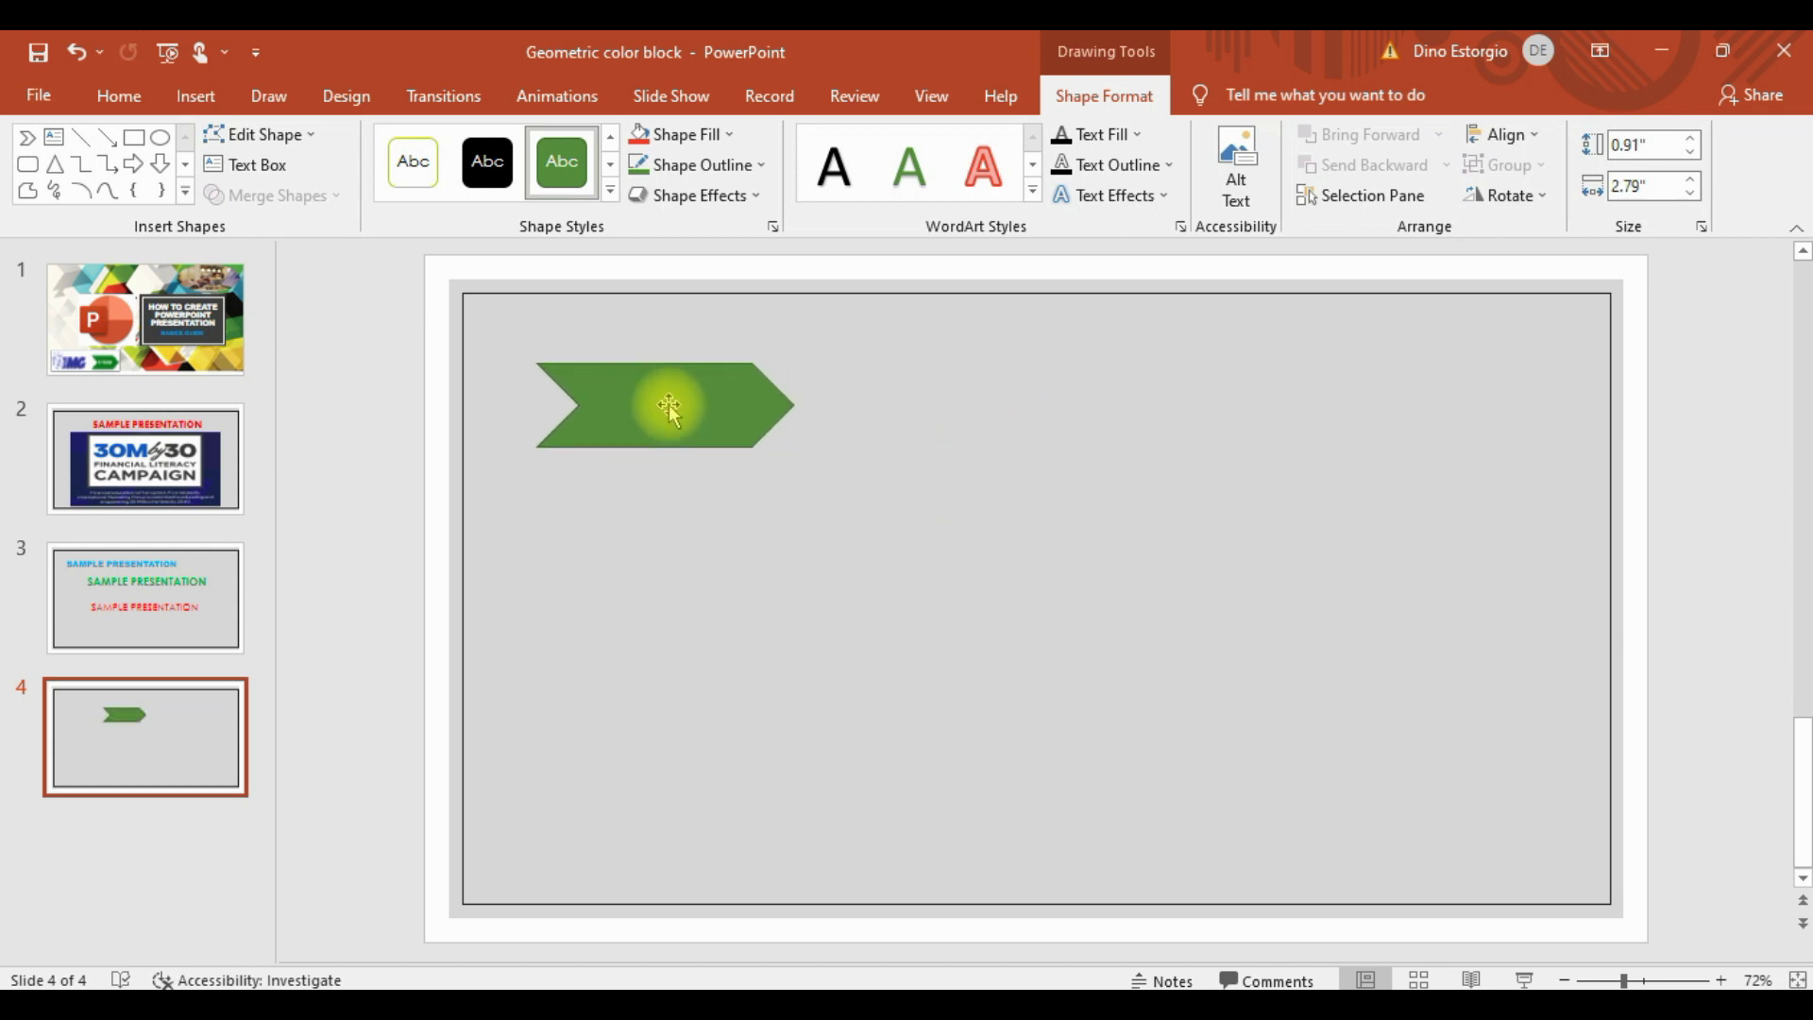
Step: Copy the green chevron and paste a second one to its right
right_click(729, 400)
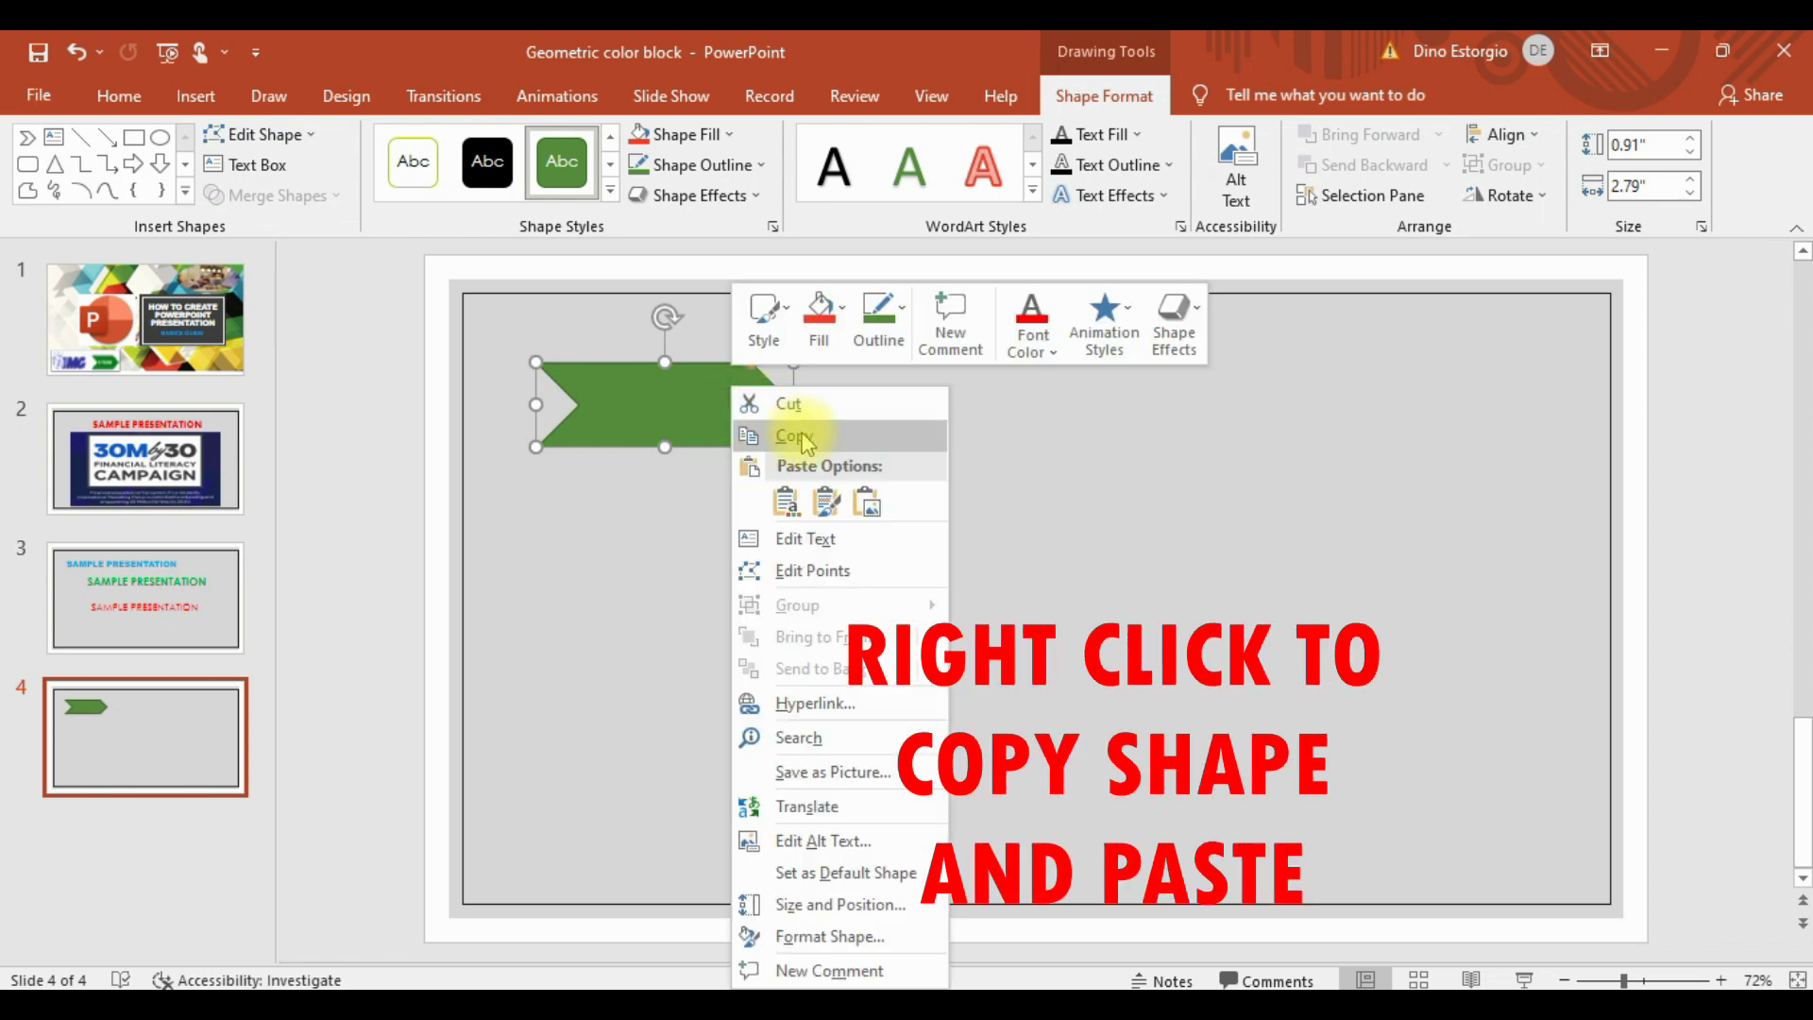
click(824, 433)
click(931, 415)
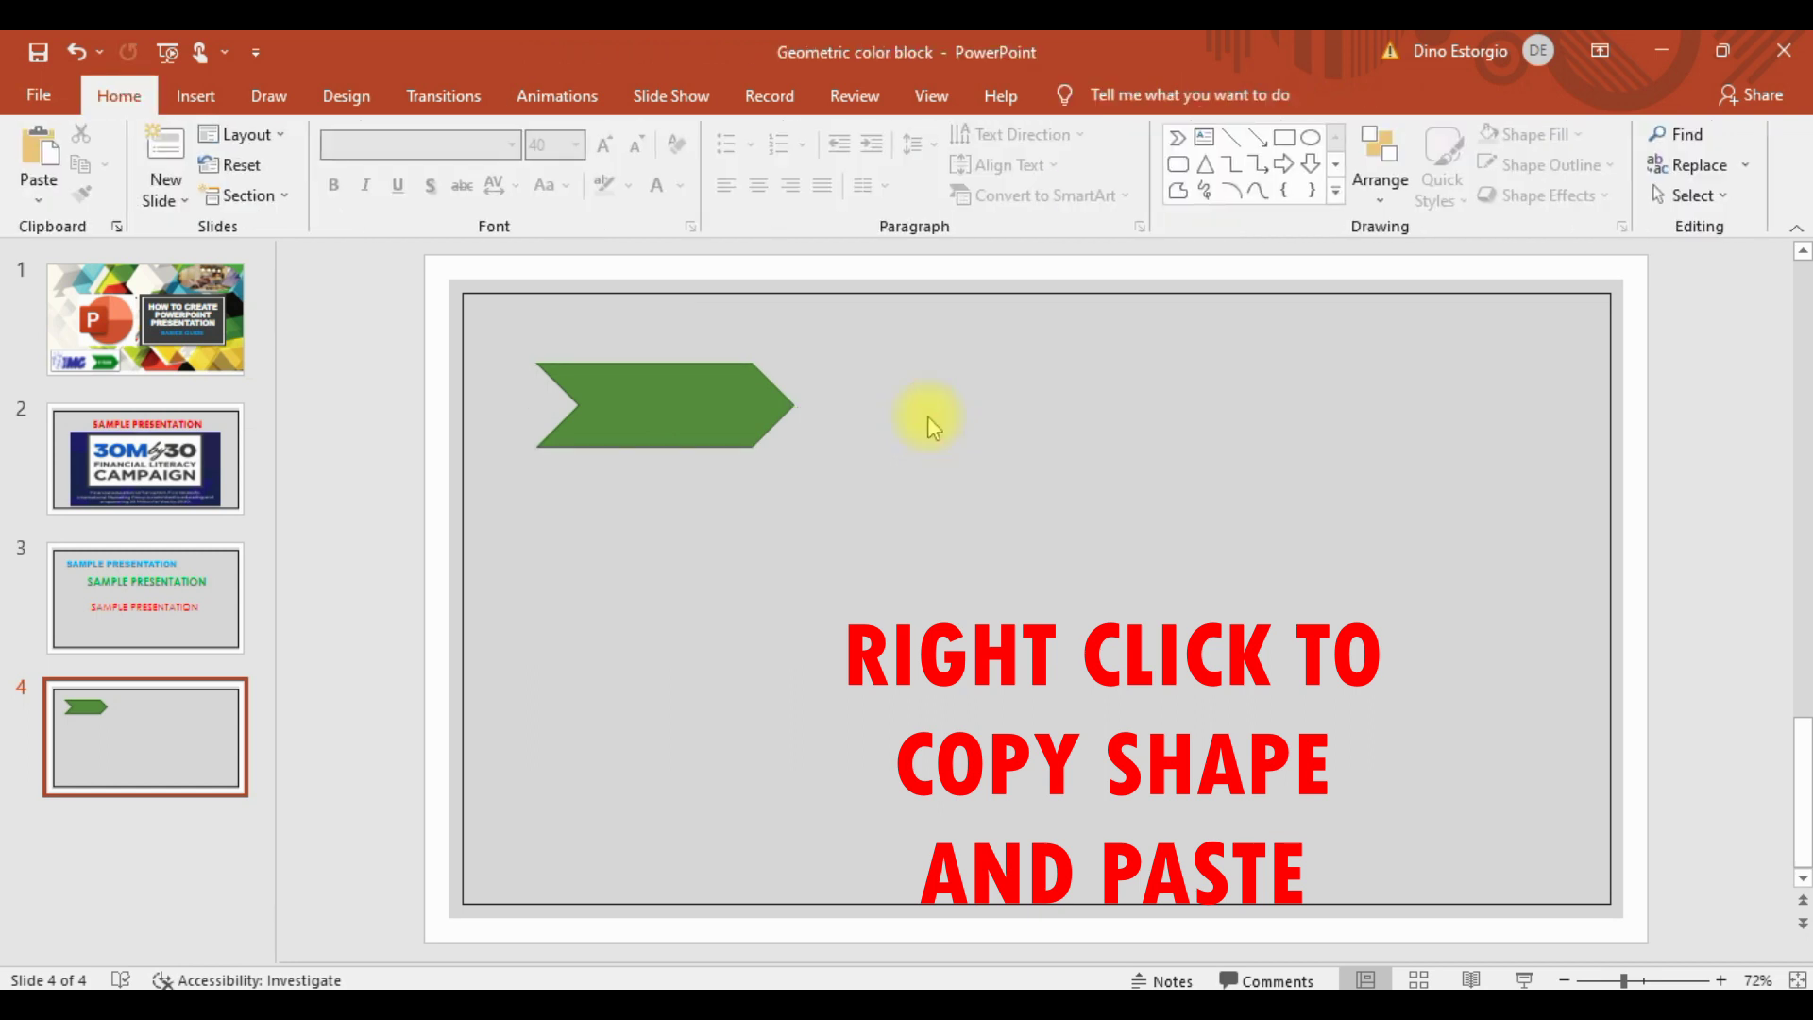
right_click(929, 417)
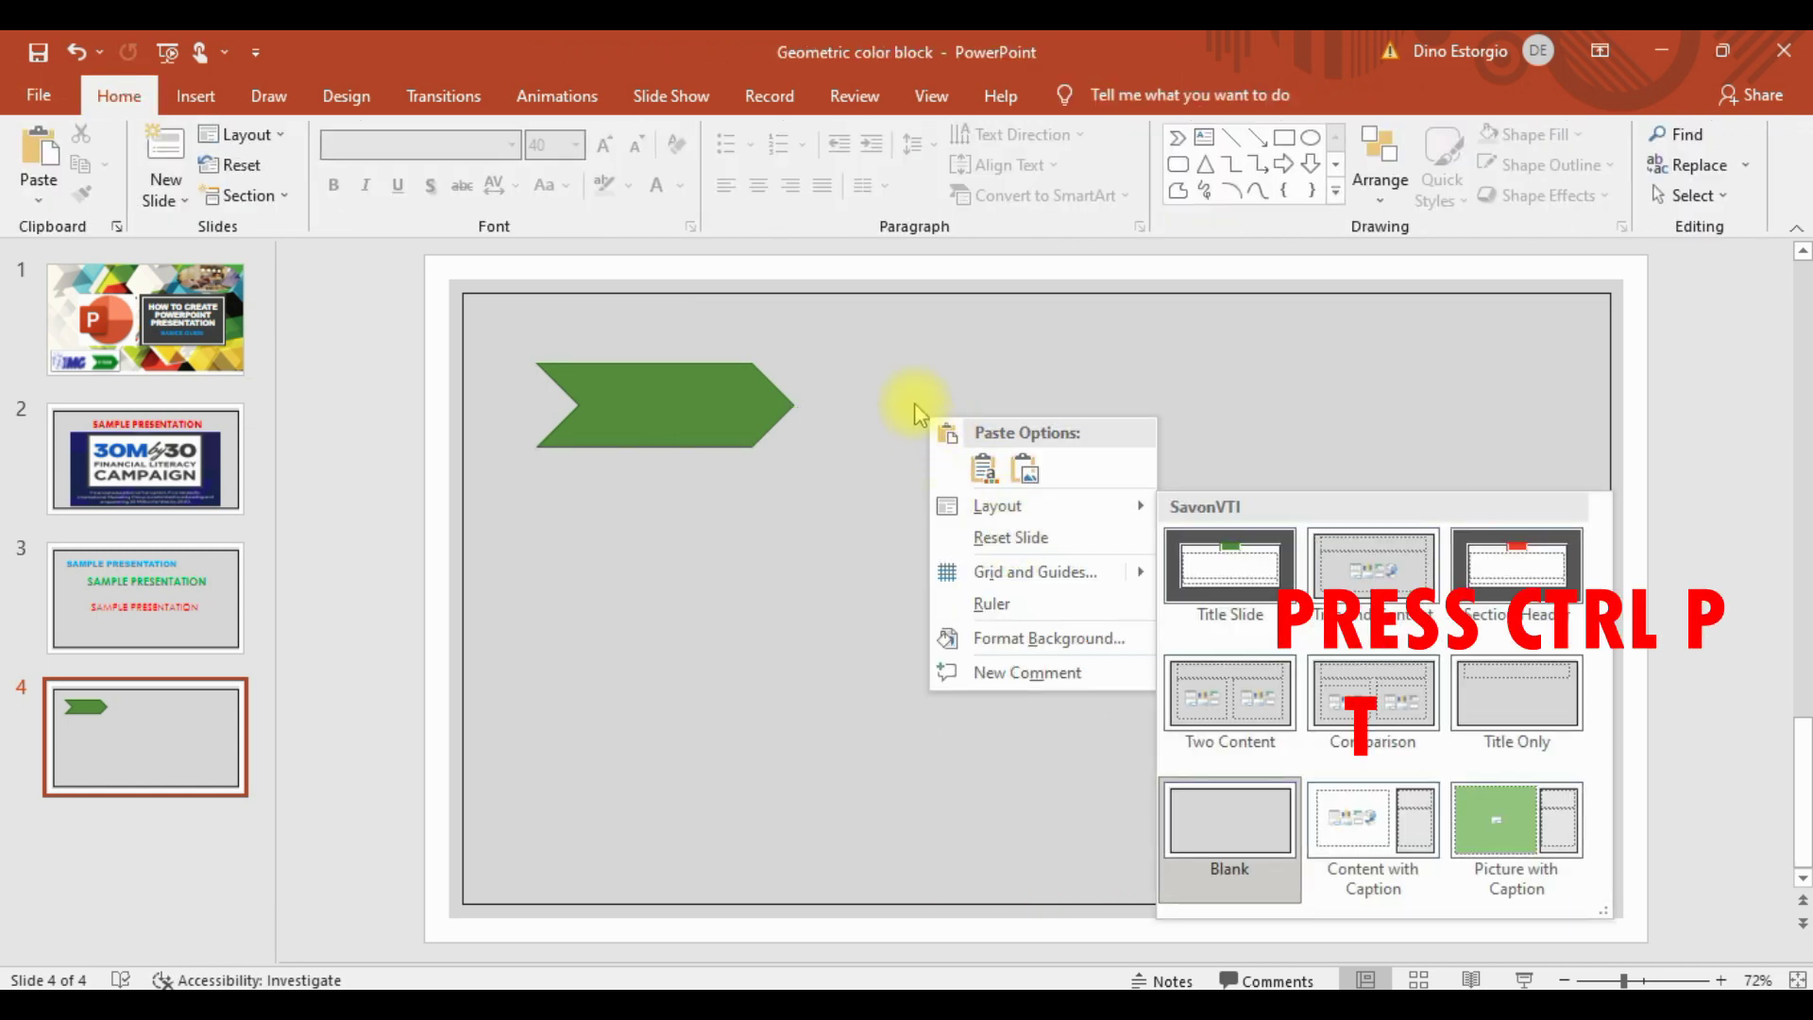
click(935, 401)
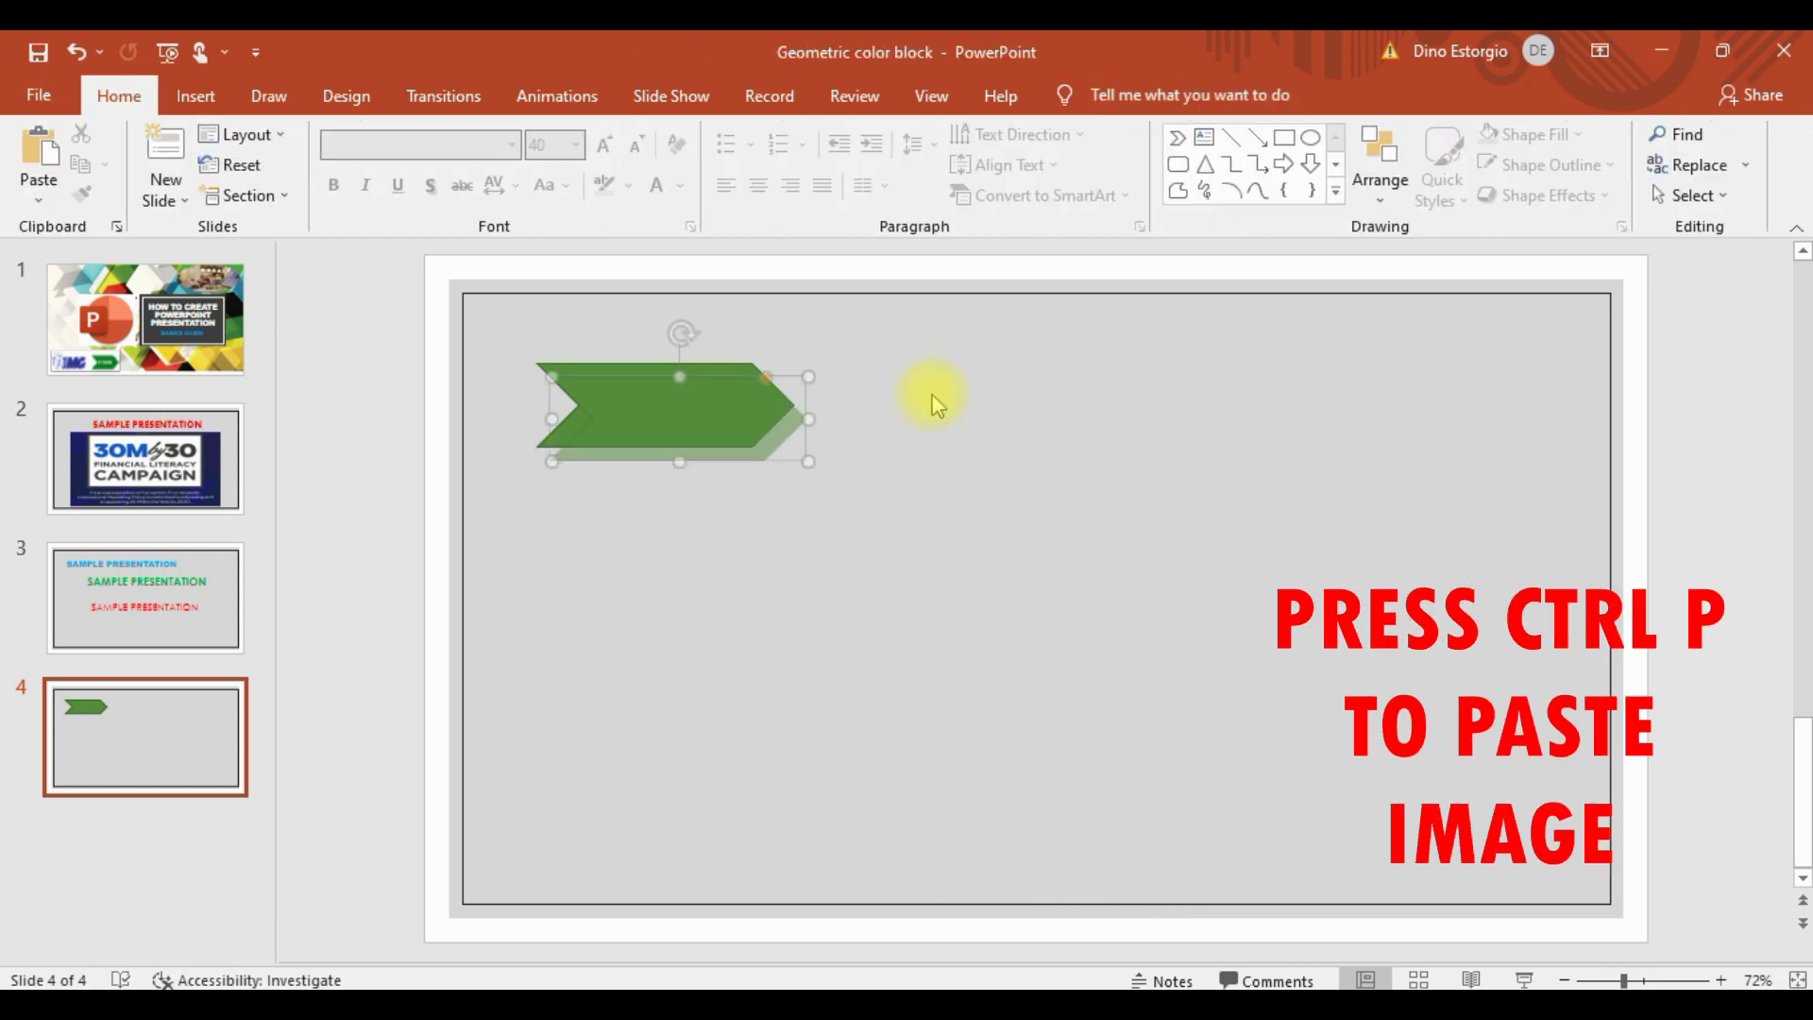
key(ctrl+v)
mouse_move(722, 415)
mouse_down()
mouse_move(897, 423)
mouse_move(970, 396)
mouse_up()
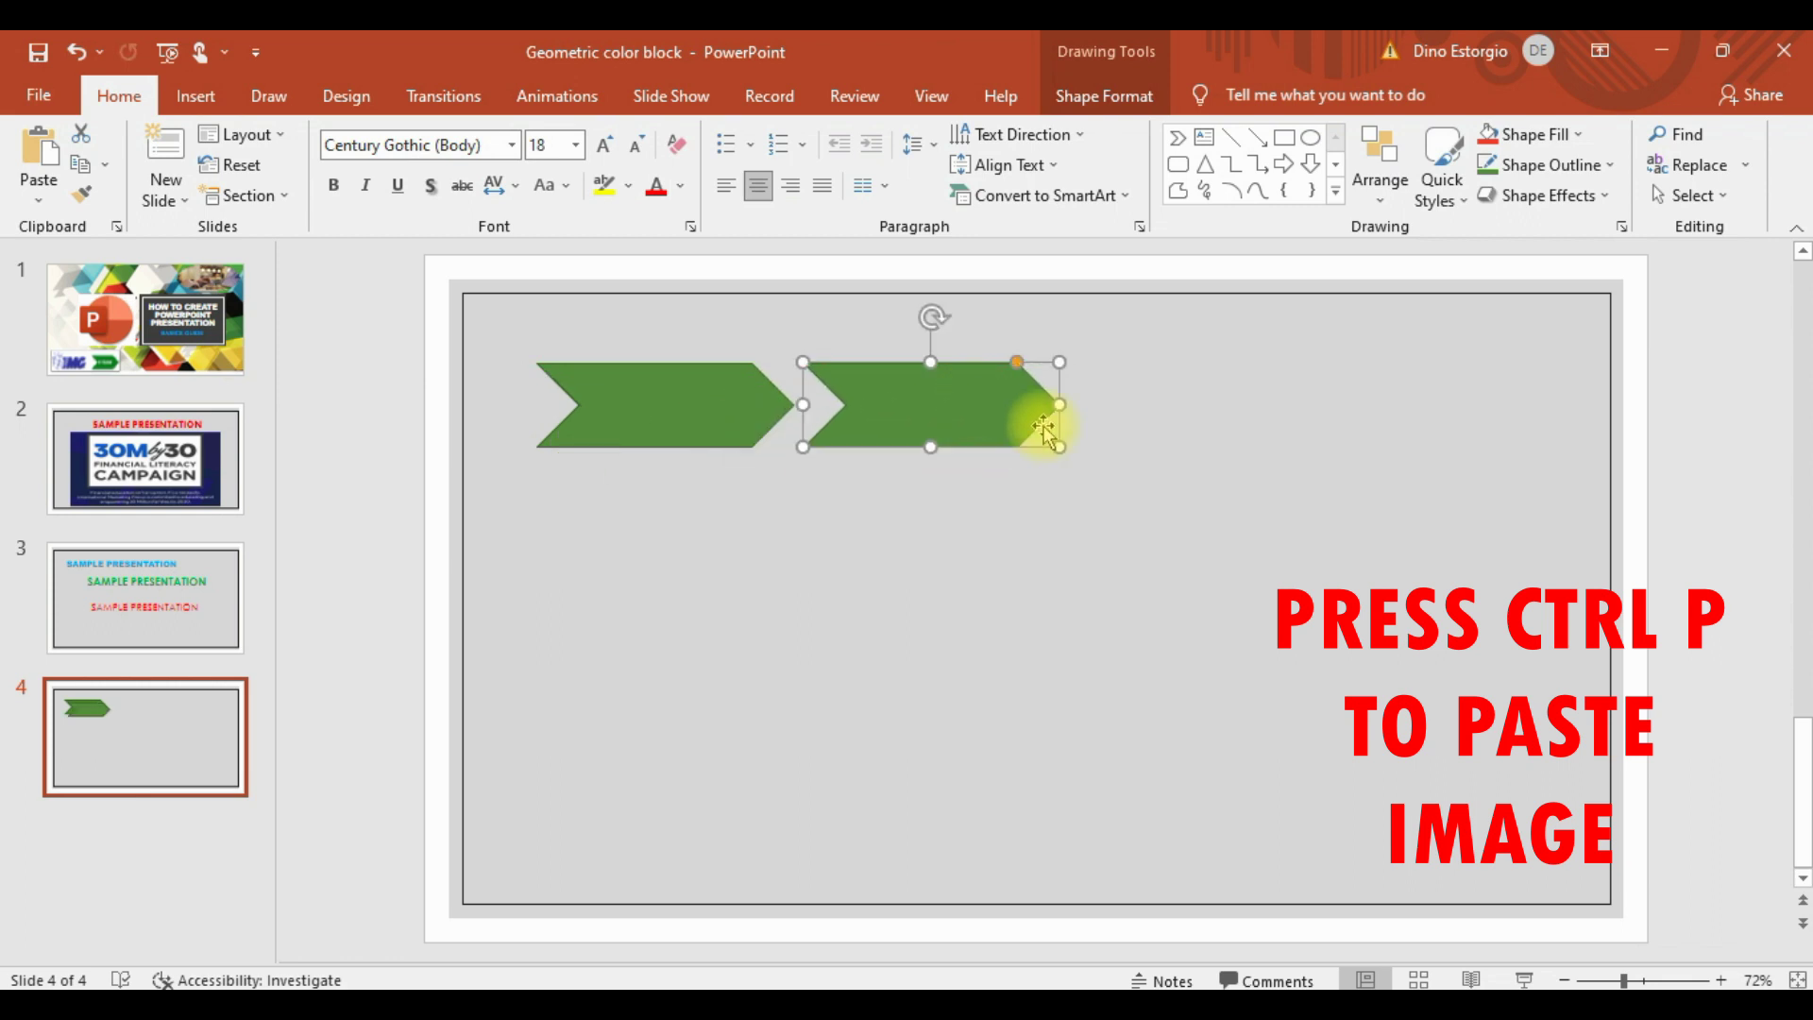
click(1076, 529)
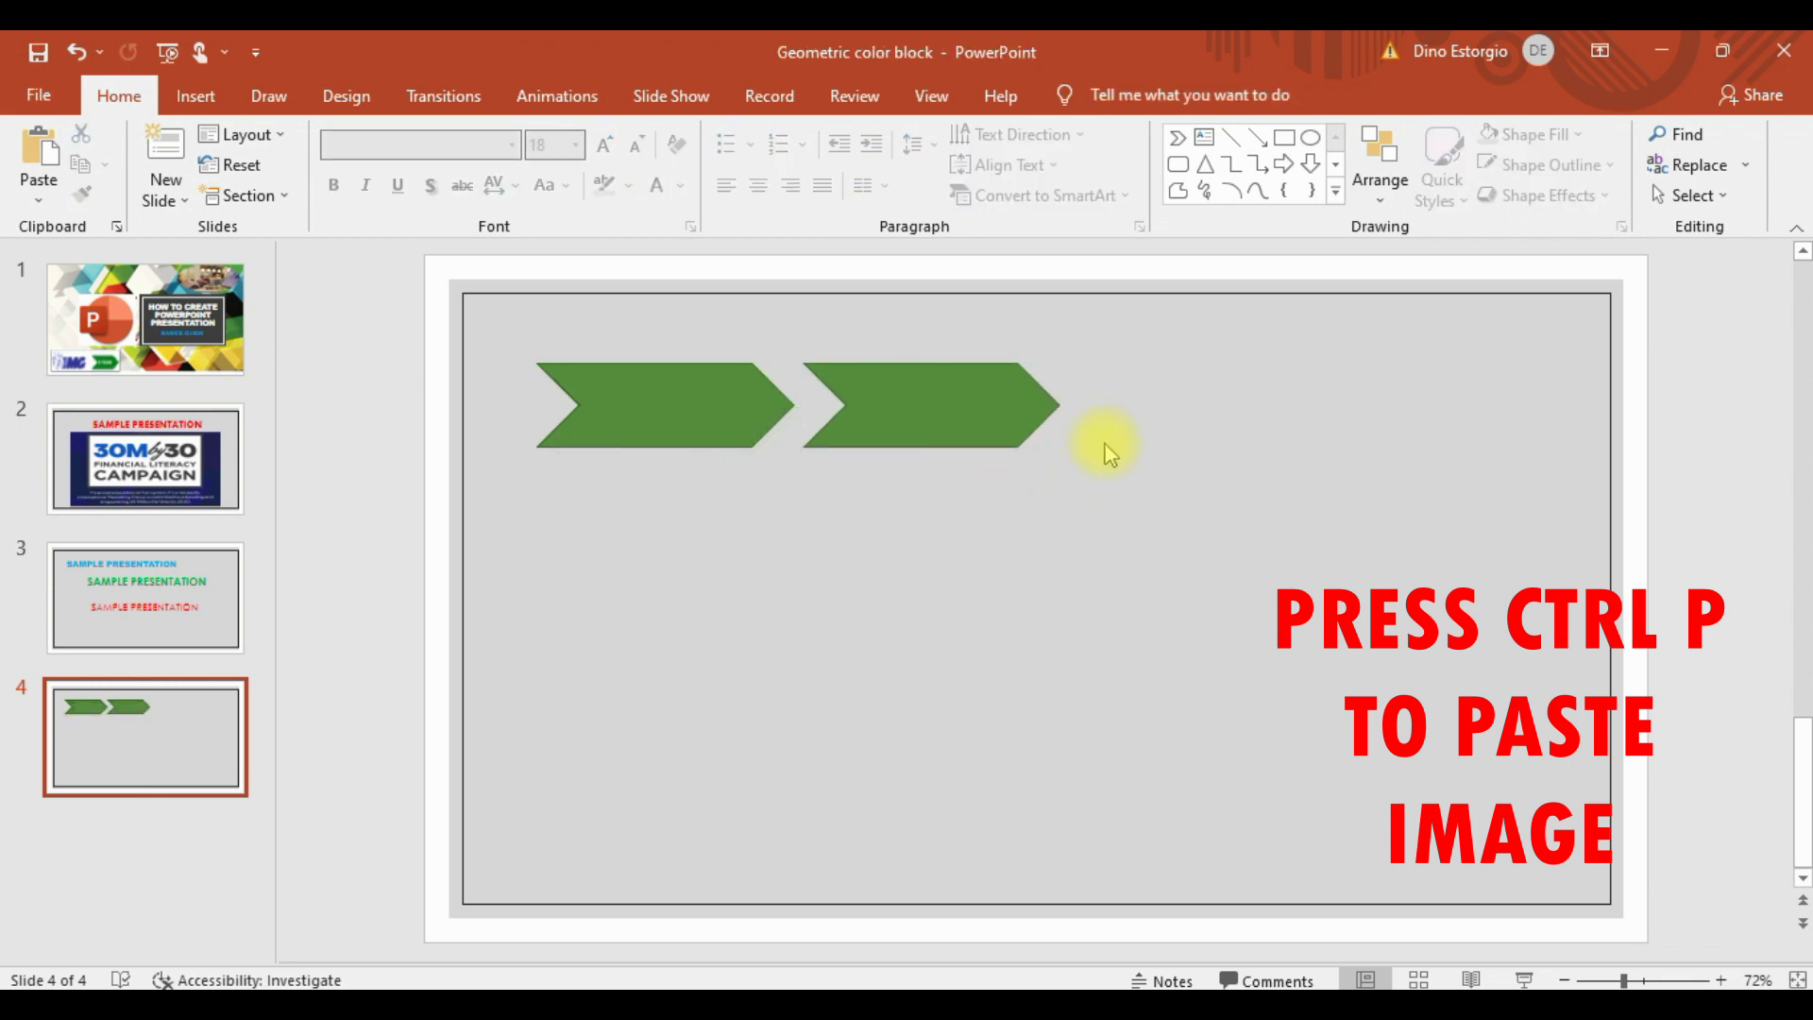
Step: Paste a third and a fourth chevron, completing the row across the slide top
key(ctrl+v)
mouse_move(691, 416)
mouse_down()
mouse_move(1006, 430)
mouse_move(1186, 405)
mouse_up()
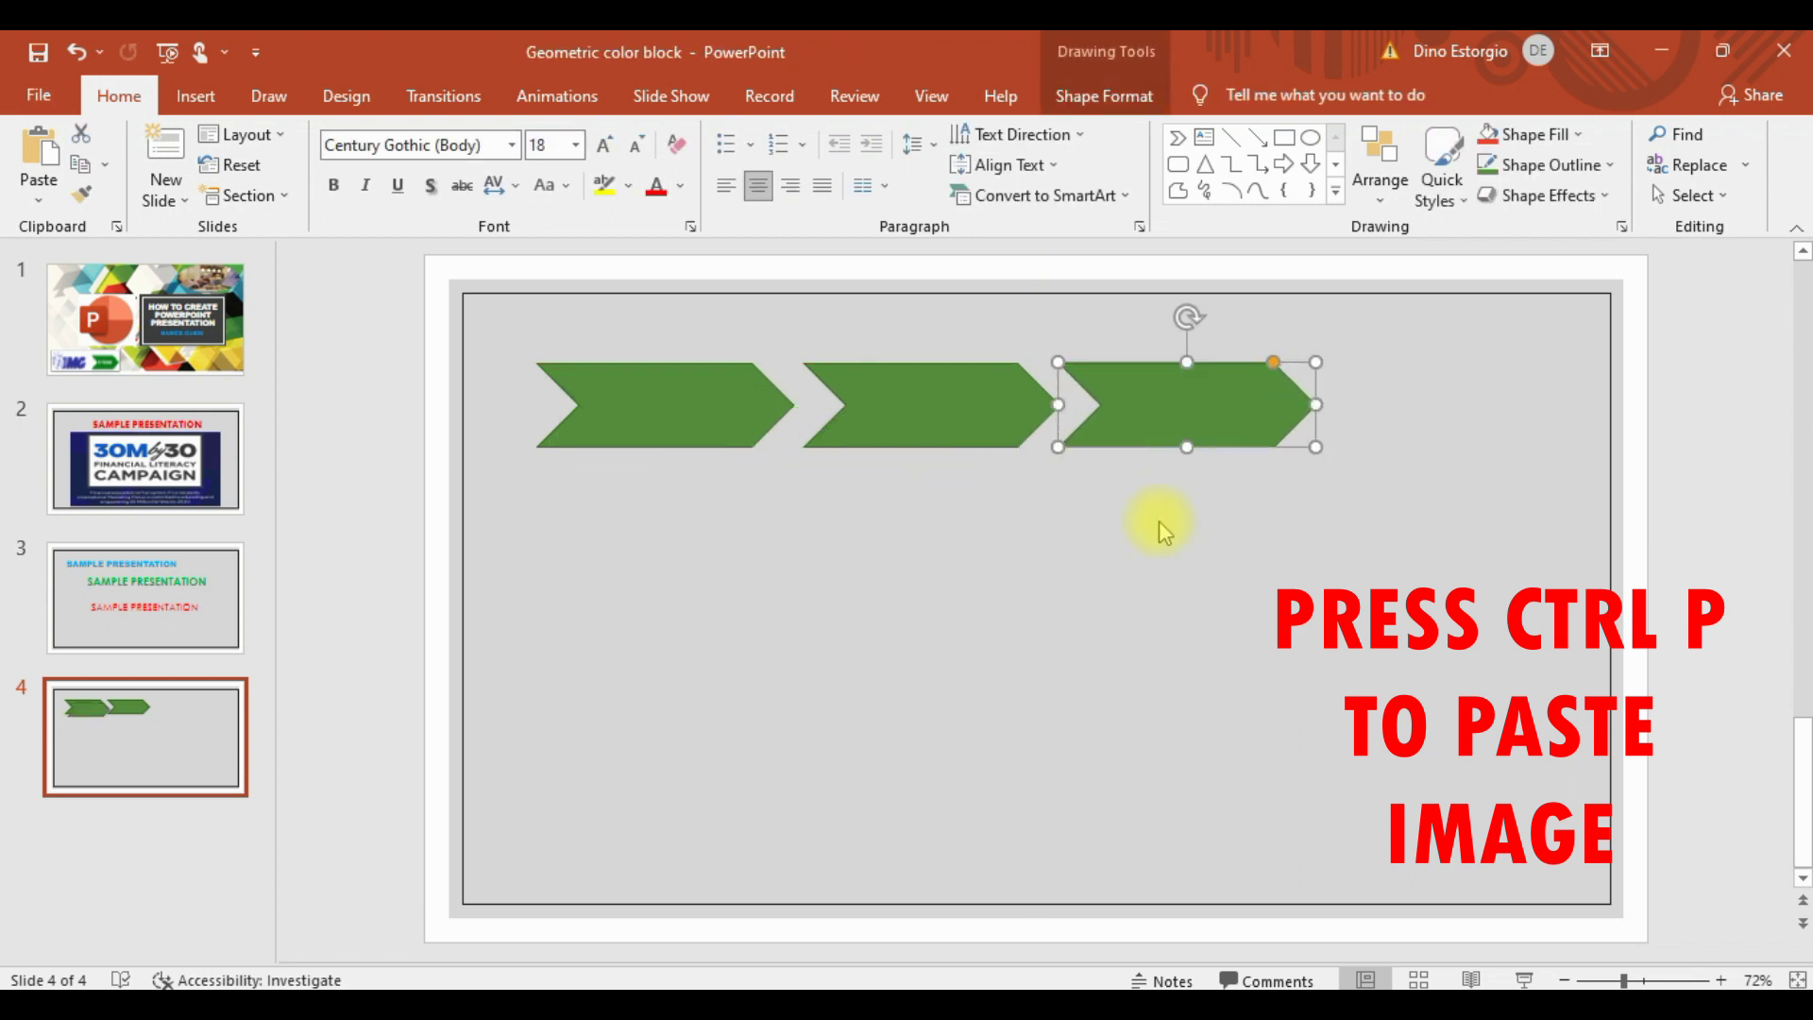
click(1141, 570)
key(ctrl+v)
mouse_move(696, 439)
mouse_down()
mouse_move(1505, 407)
mouse_move(1490, 408)
mouse_up()
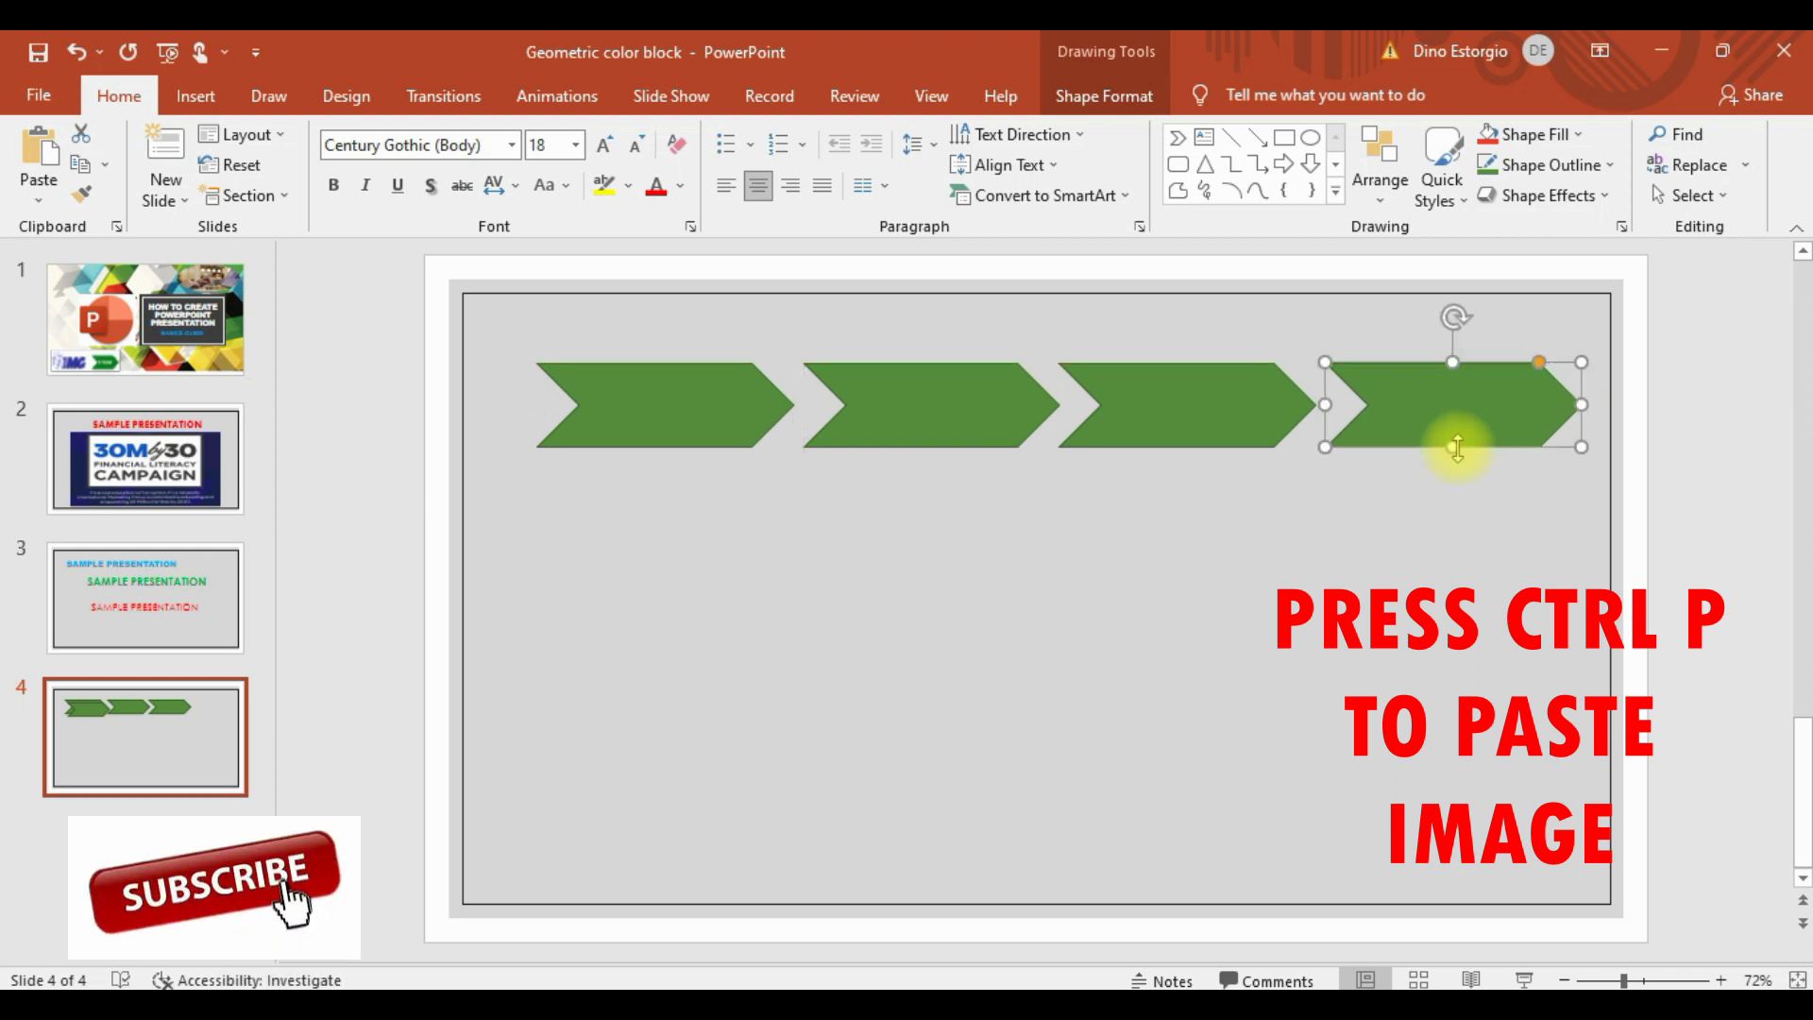
click(1390, 557)
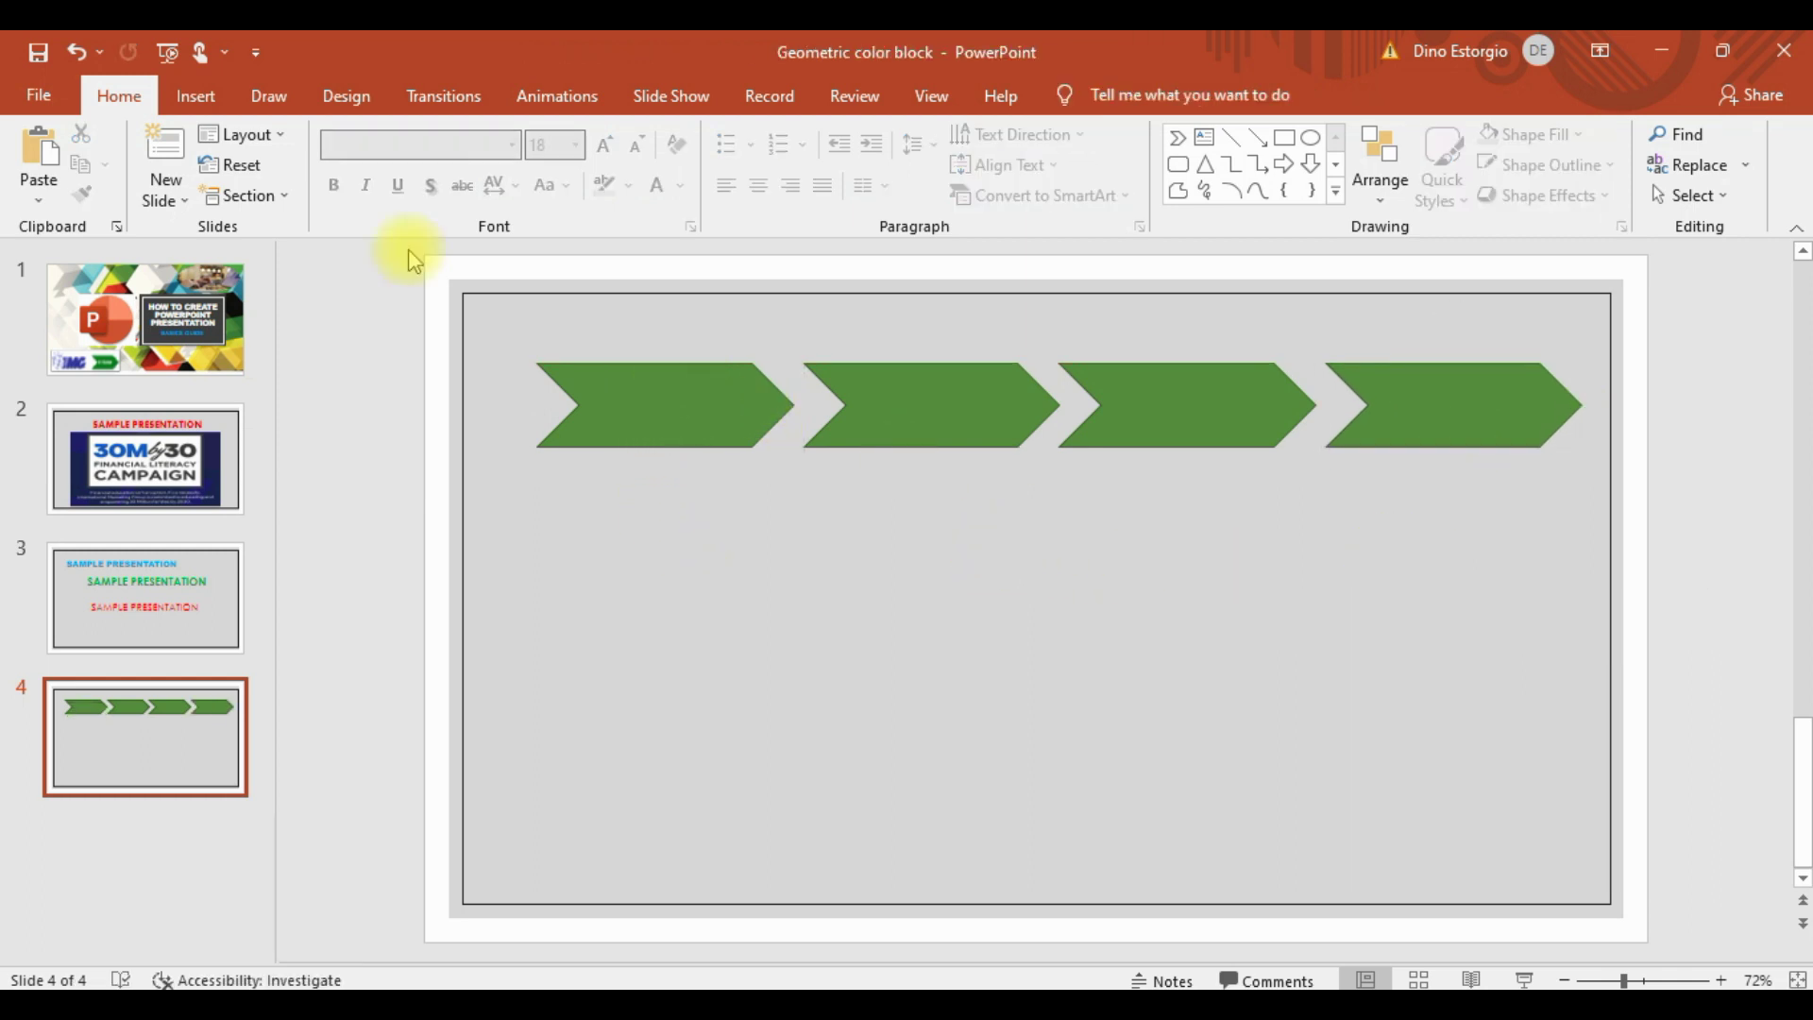
click(194, 94)
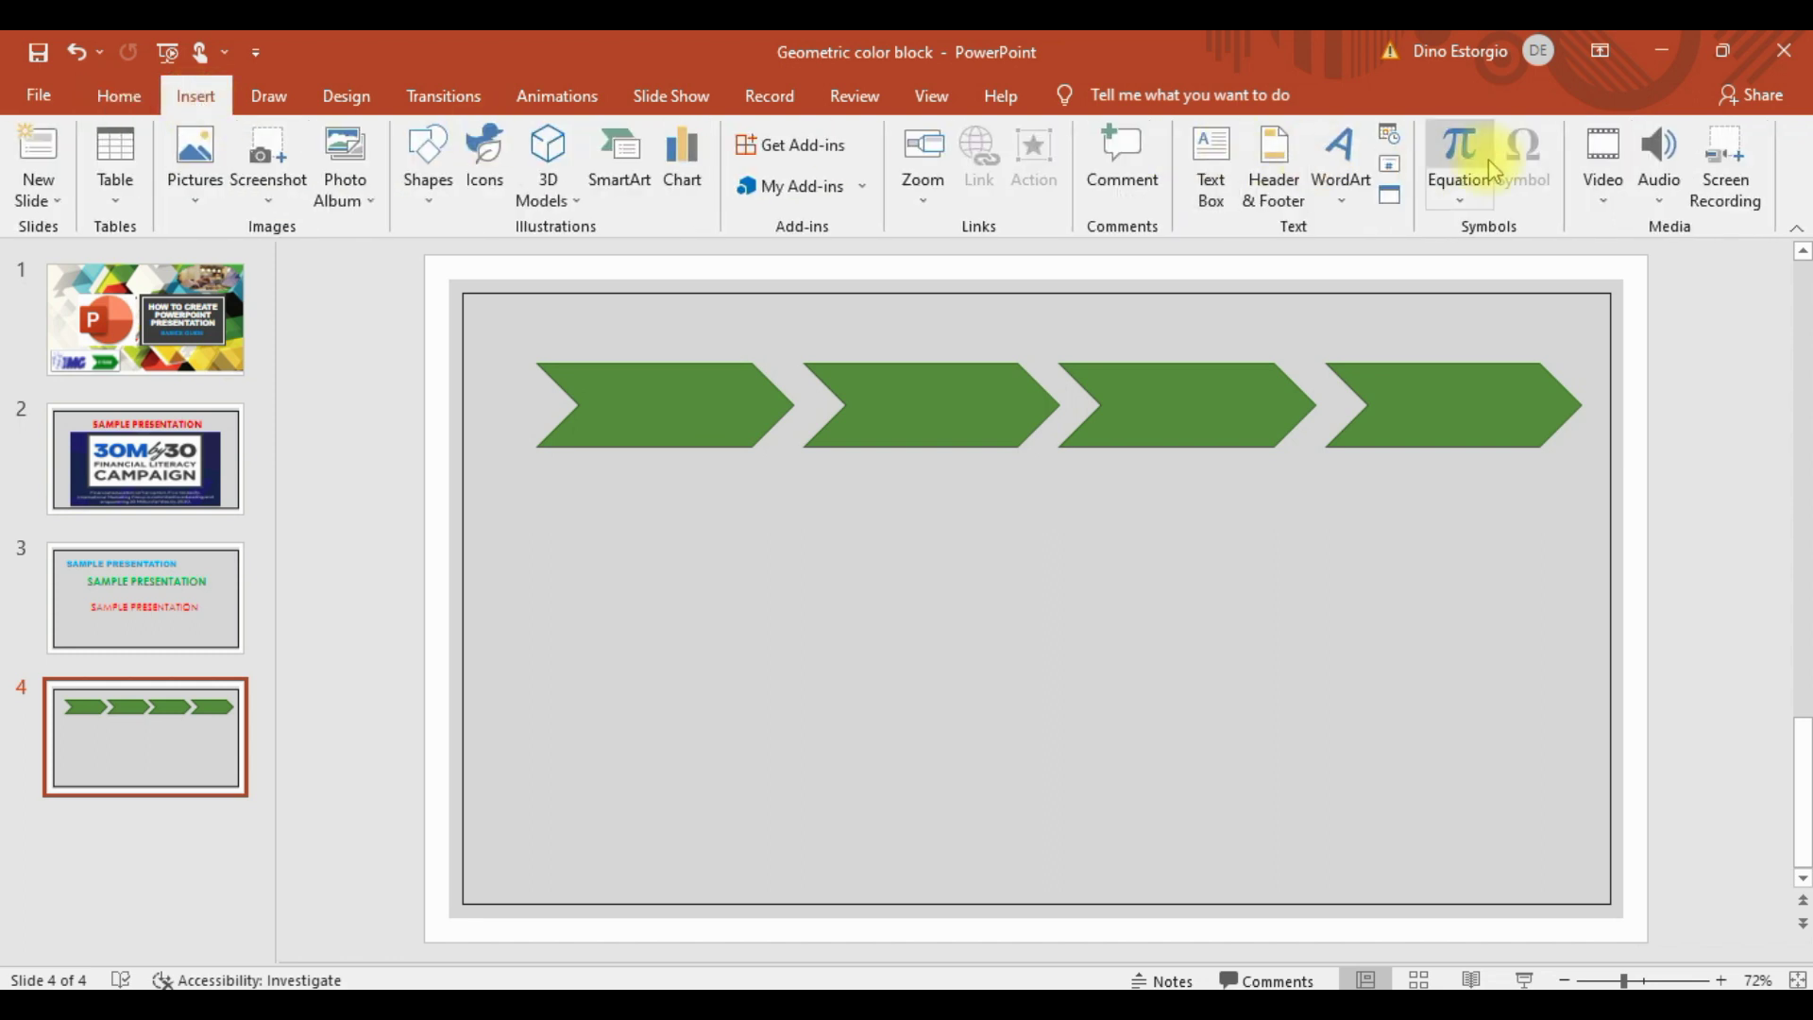
Step: Add a text box reading MD TRAINEE inside the first chevron, formatted white Arial Black
click(1218, 159)
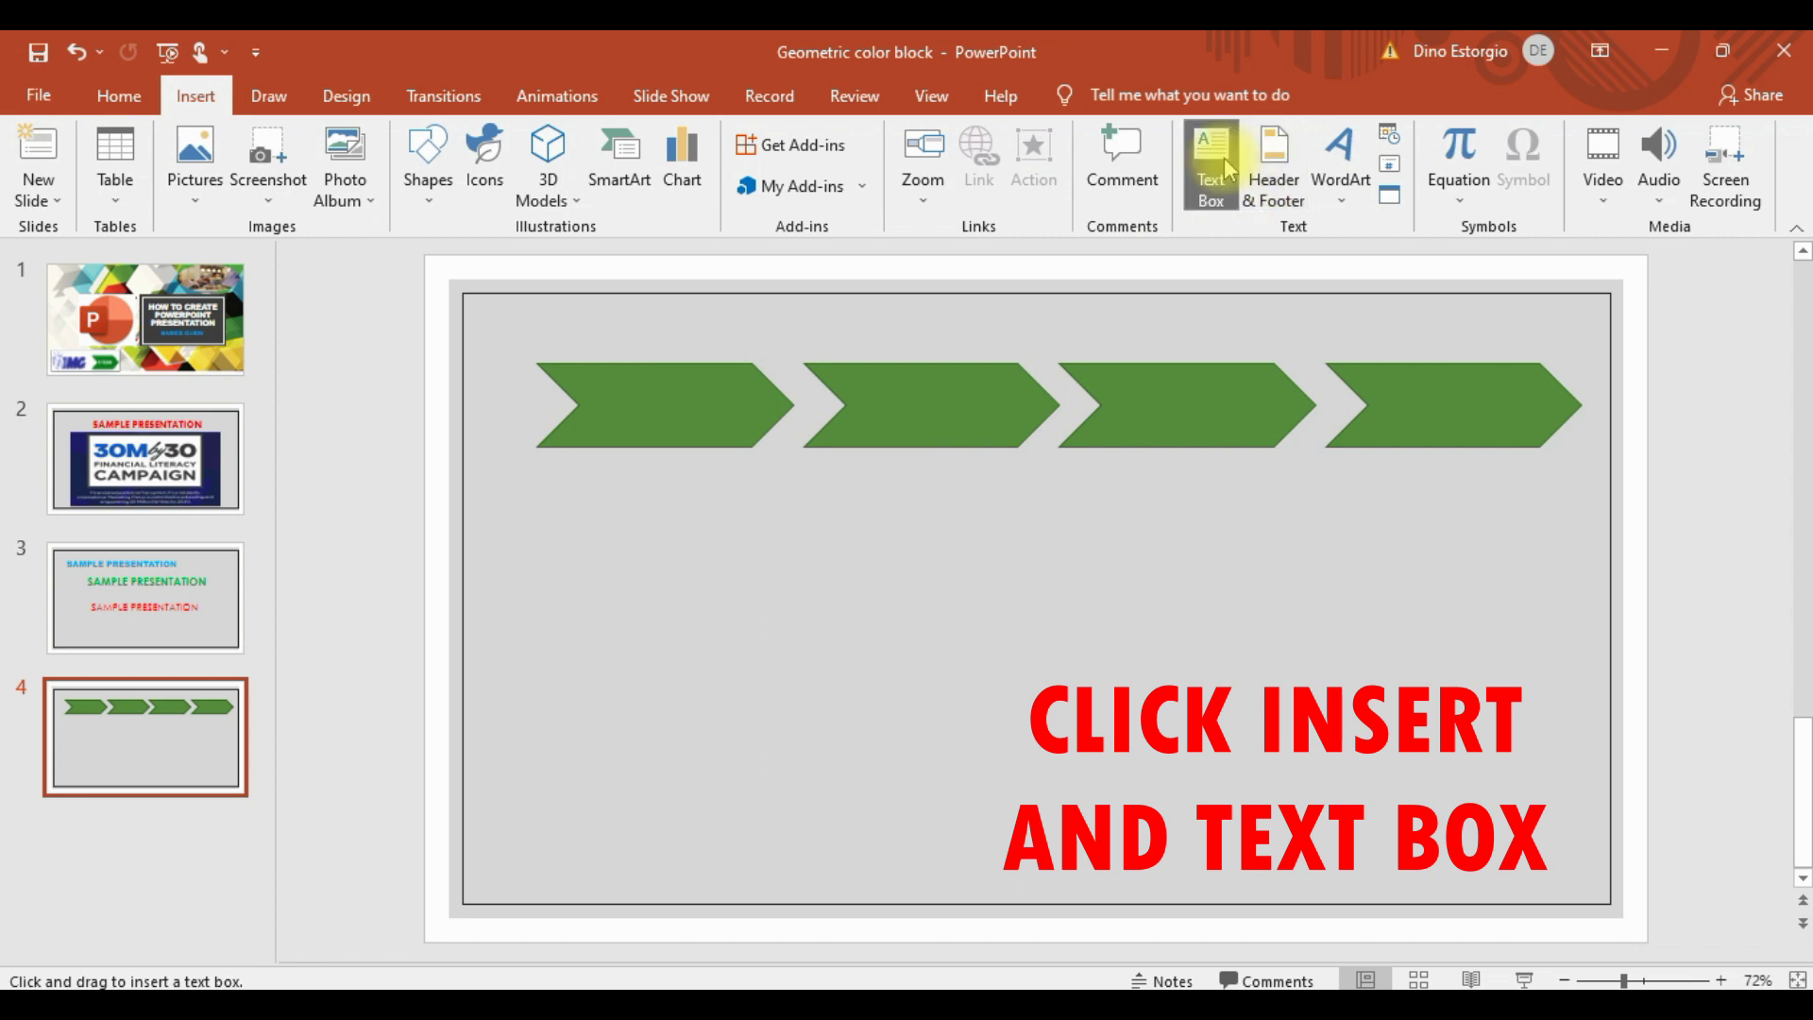
click(660, 412)
text(MD TRAINEE)
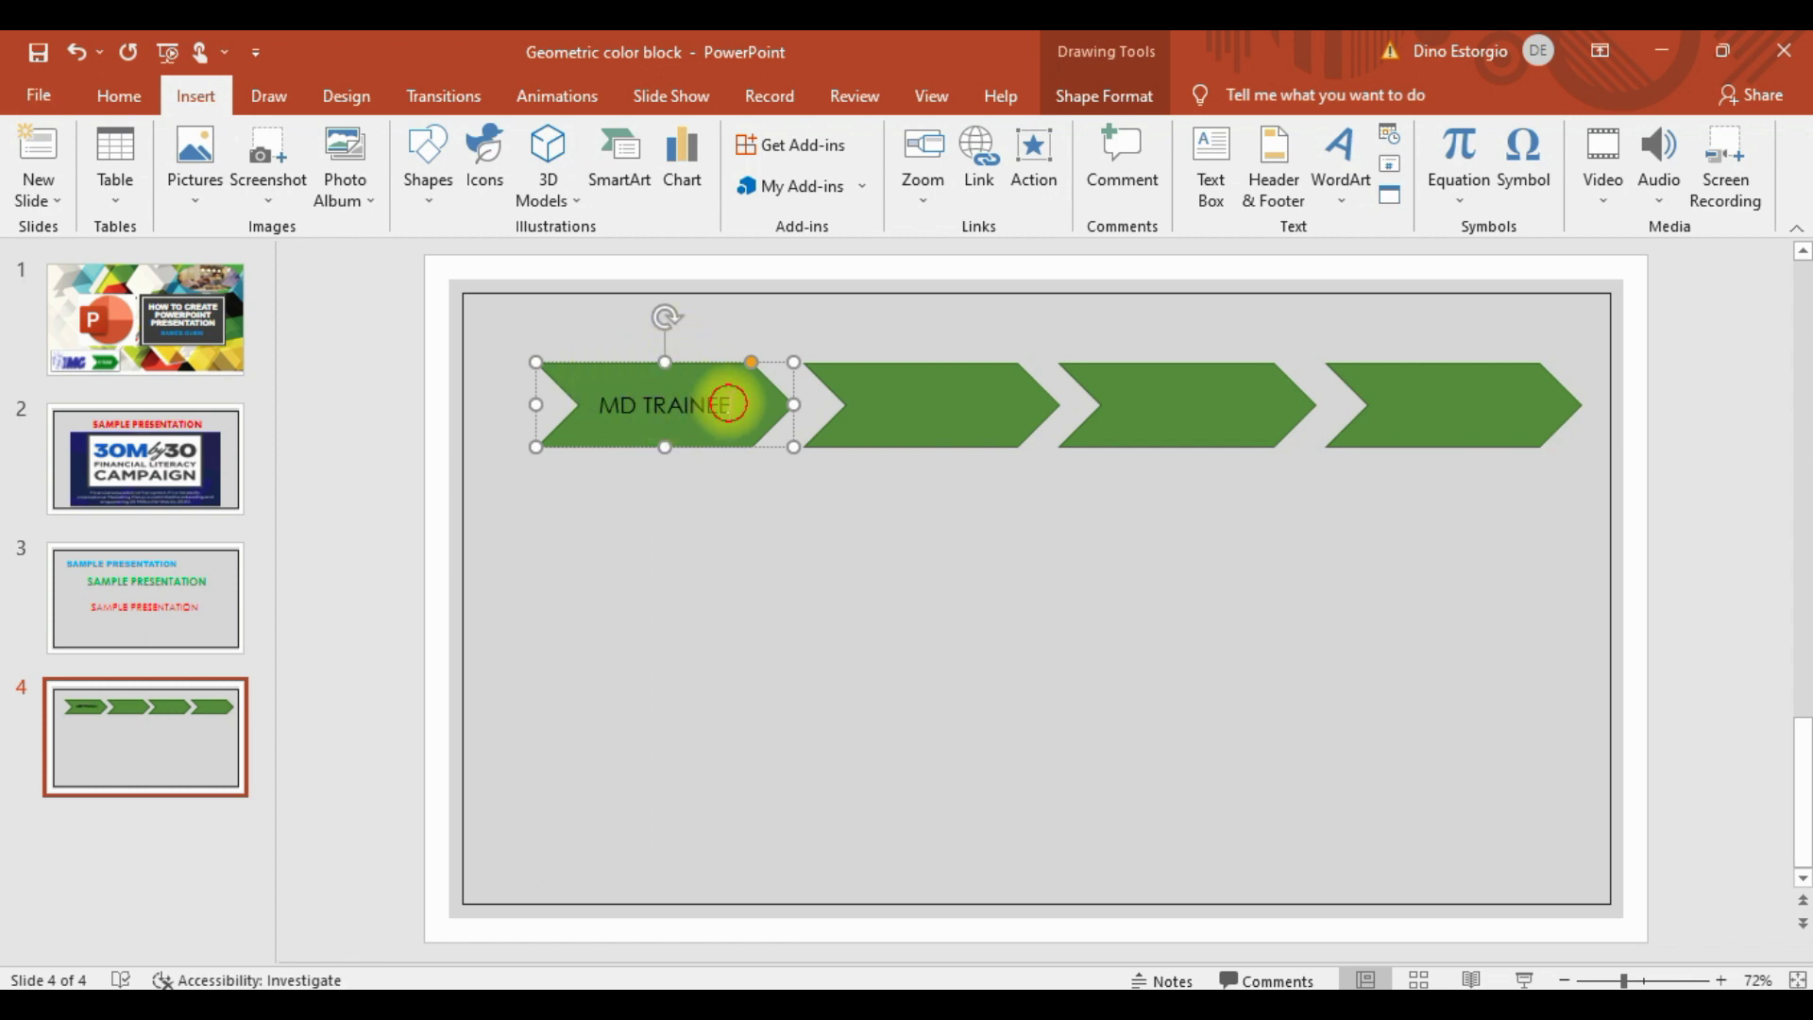
drag(728, 404, 597, 404)
click(123, 99)
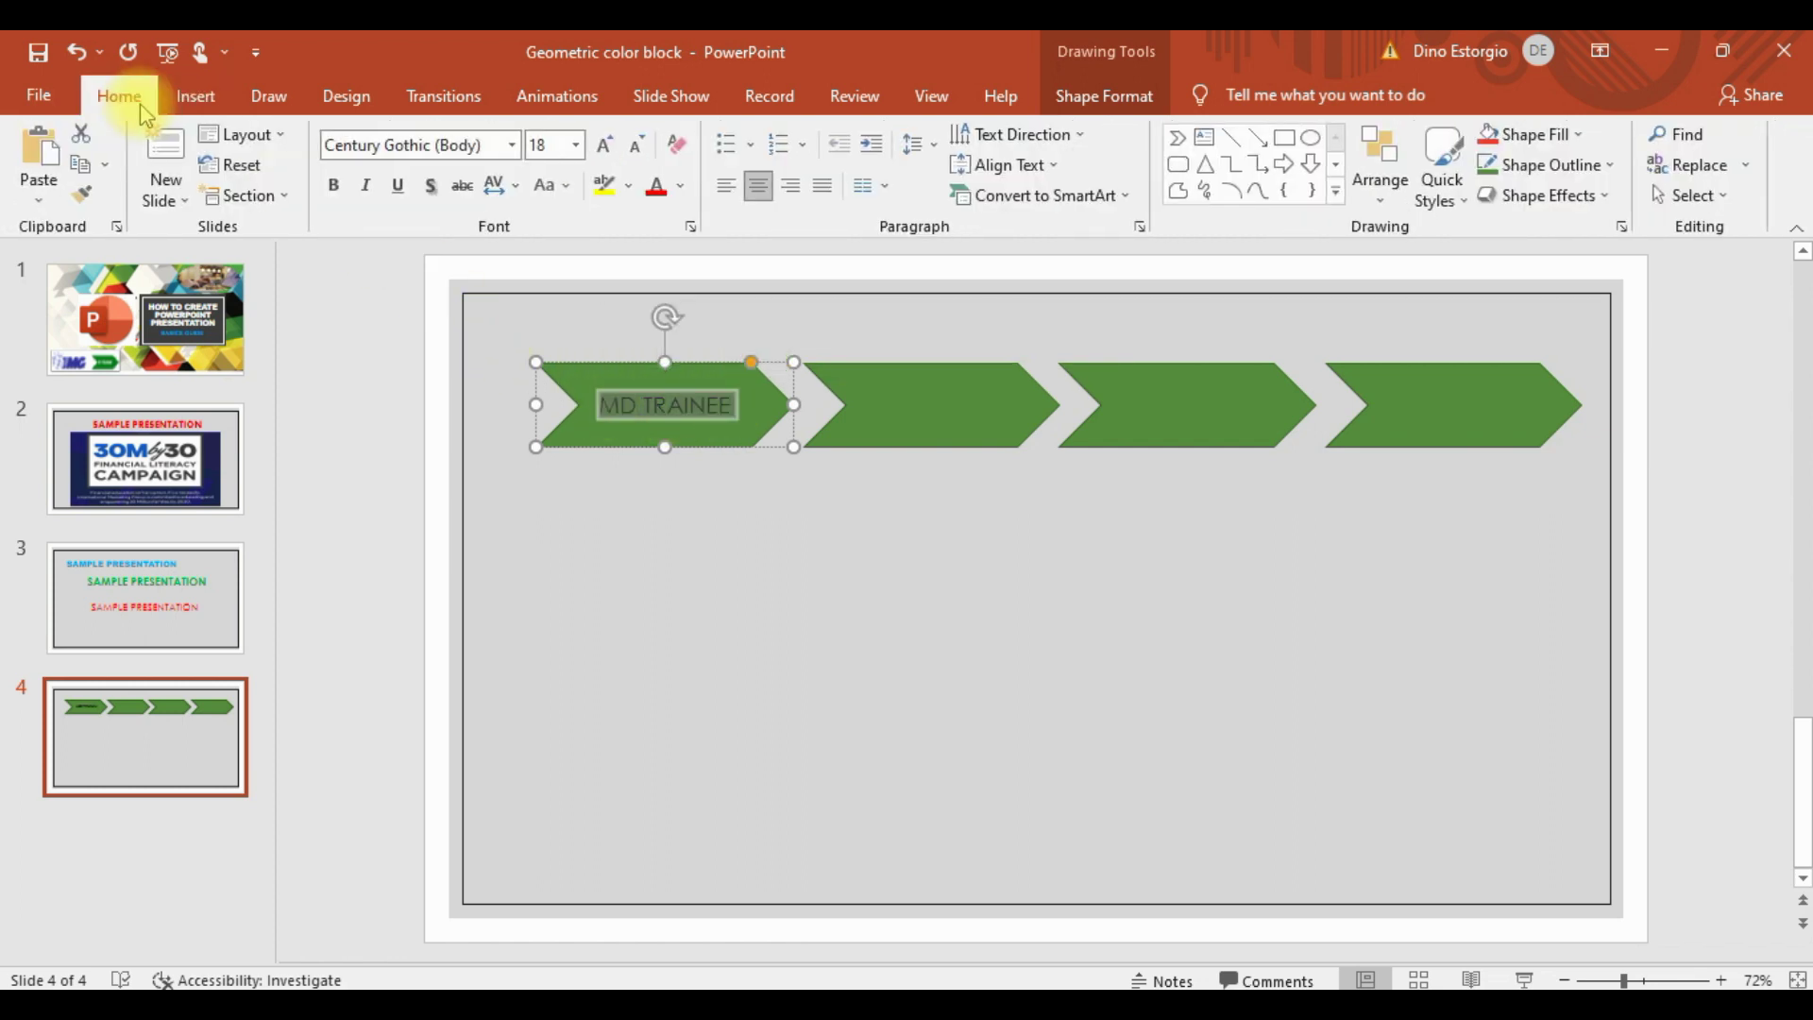
click(681, 187)
click(655, 246)
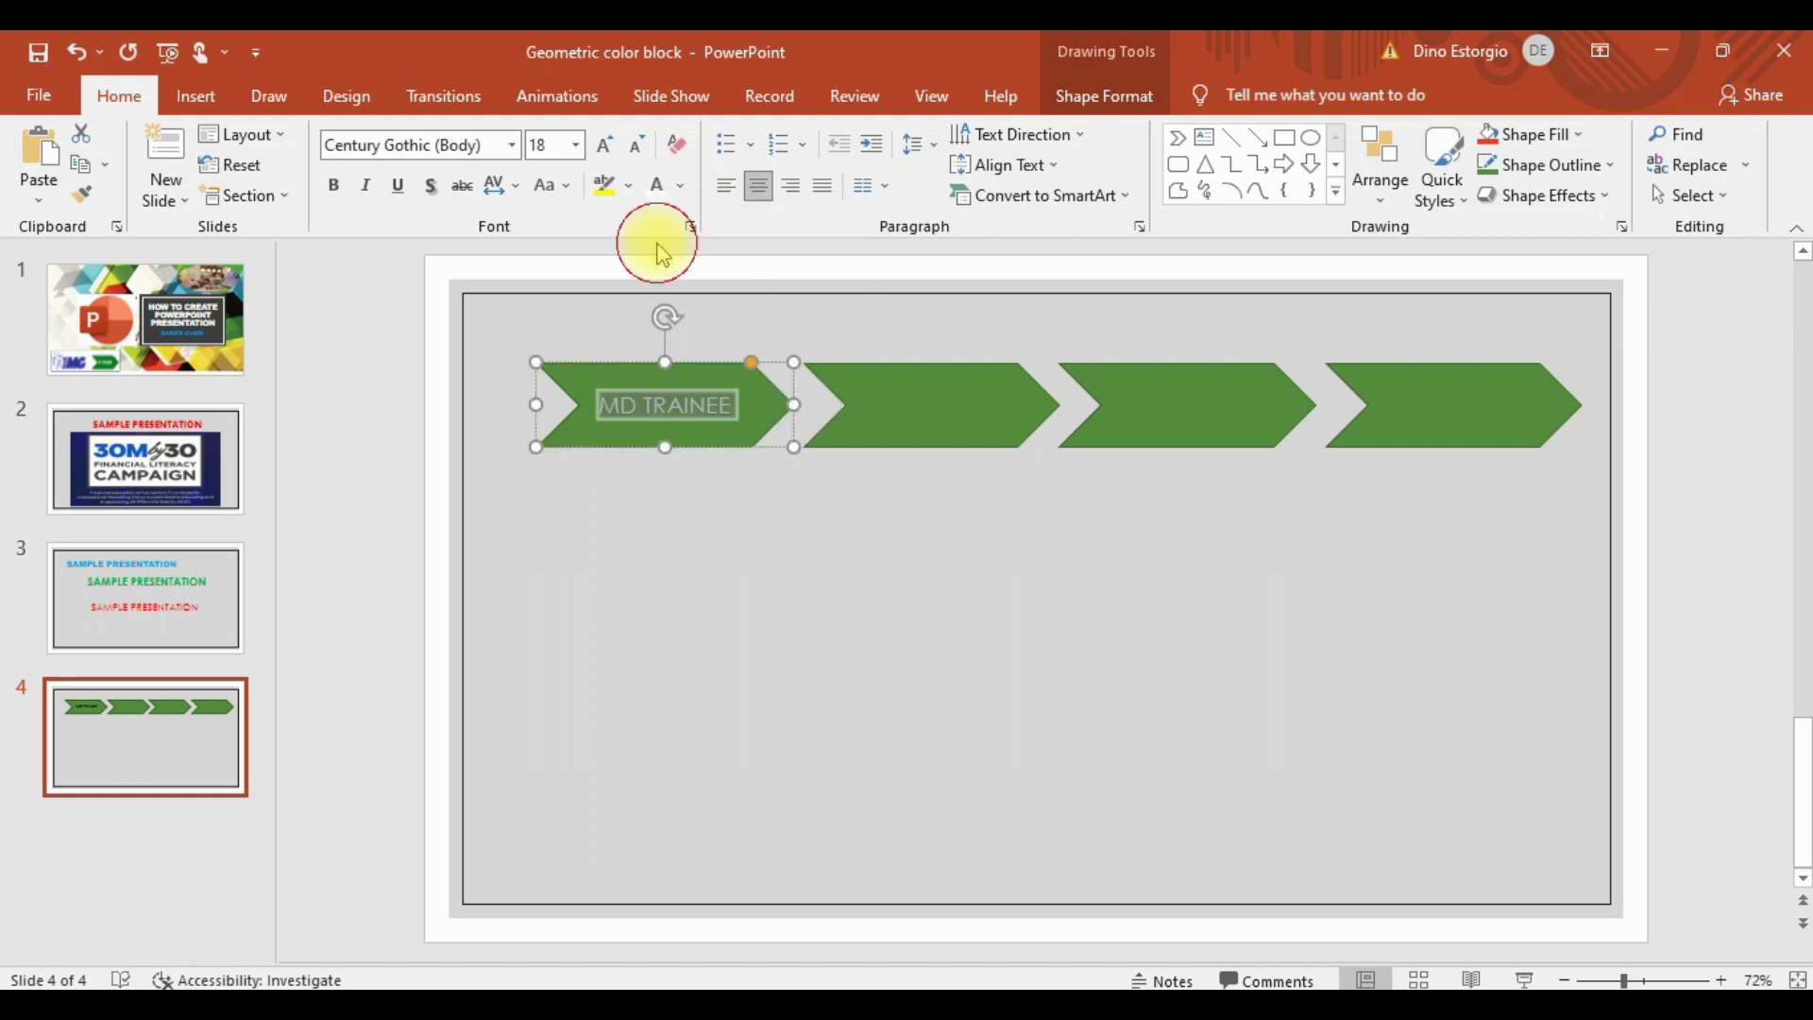
click(510, 145)
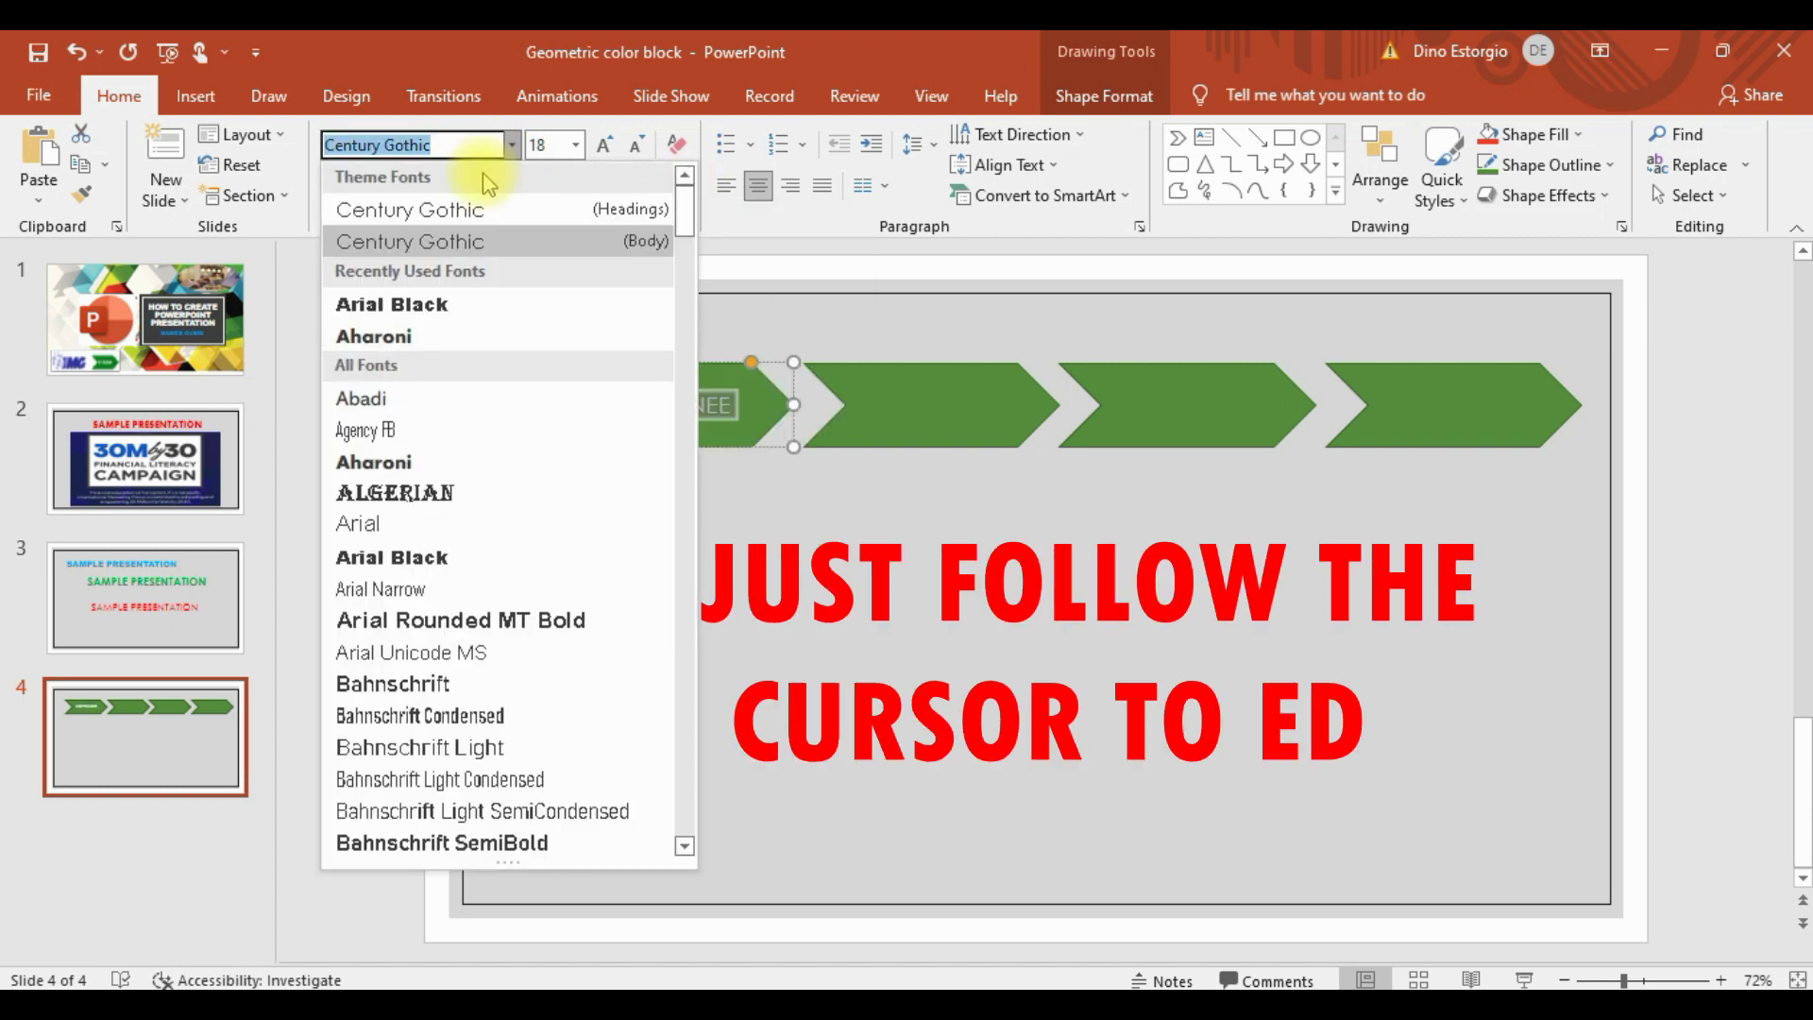
click(421, 305)
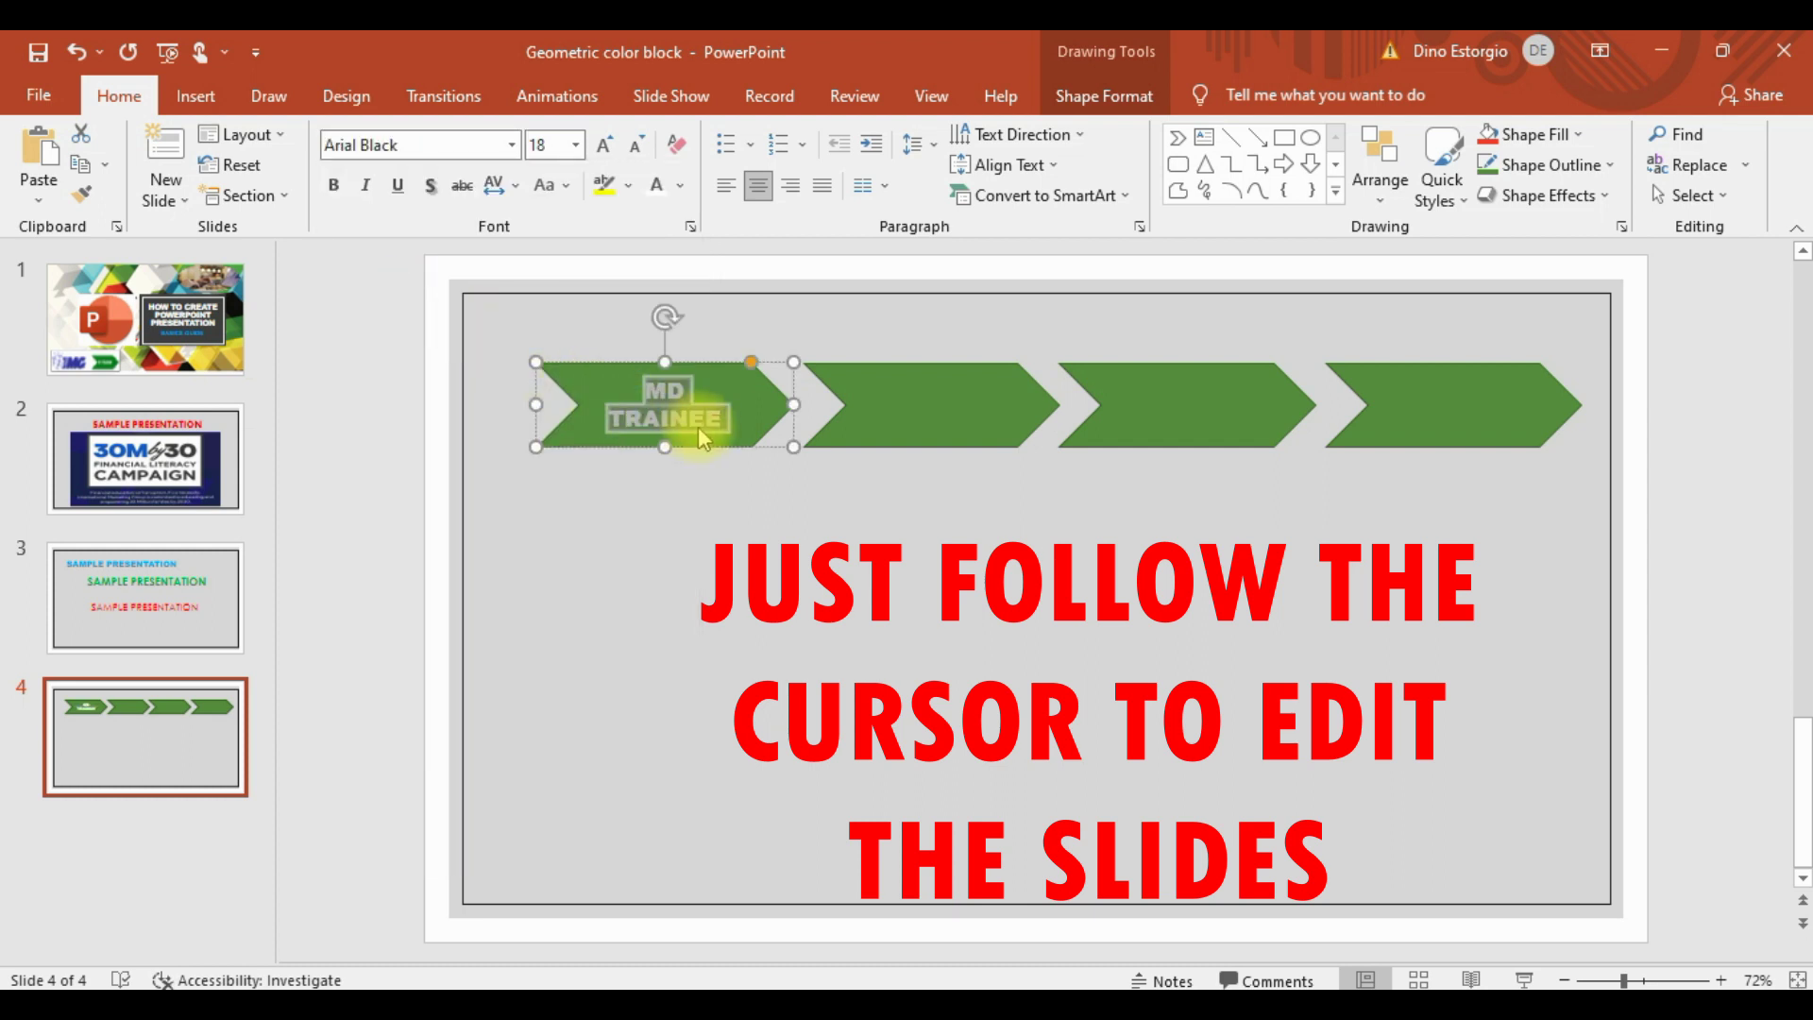
click(690, 419)
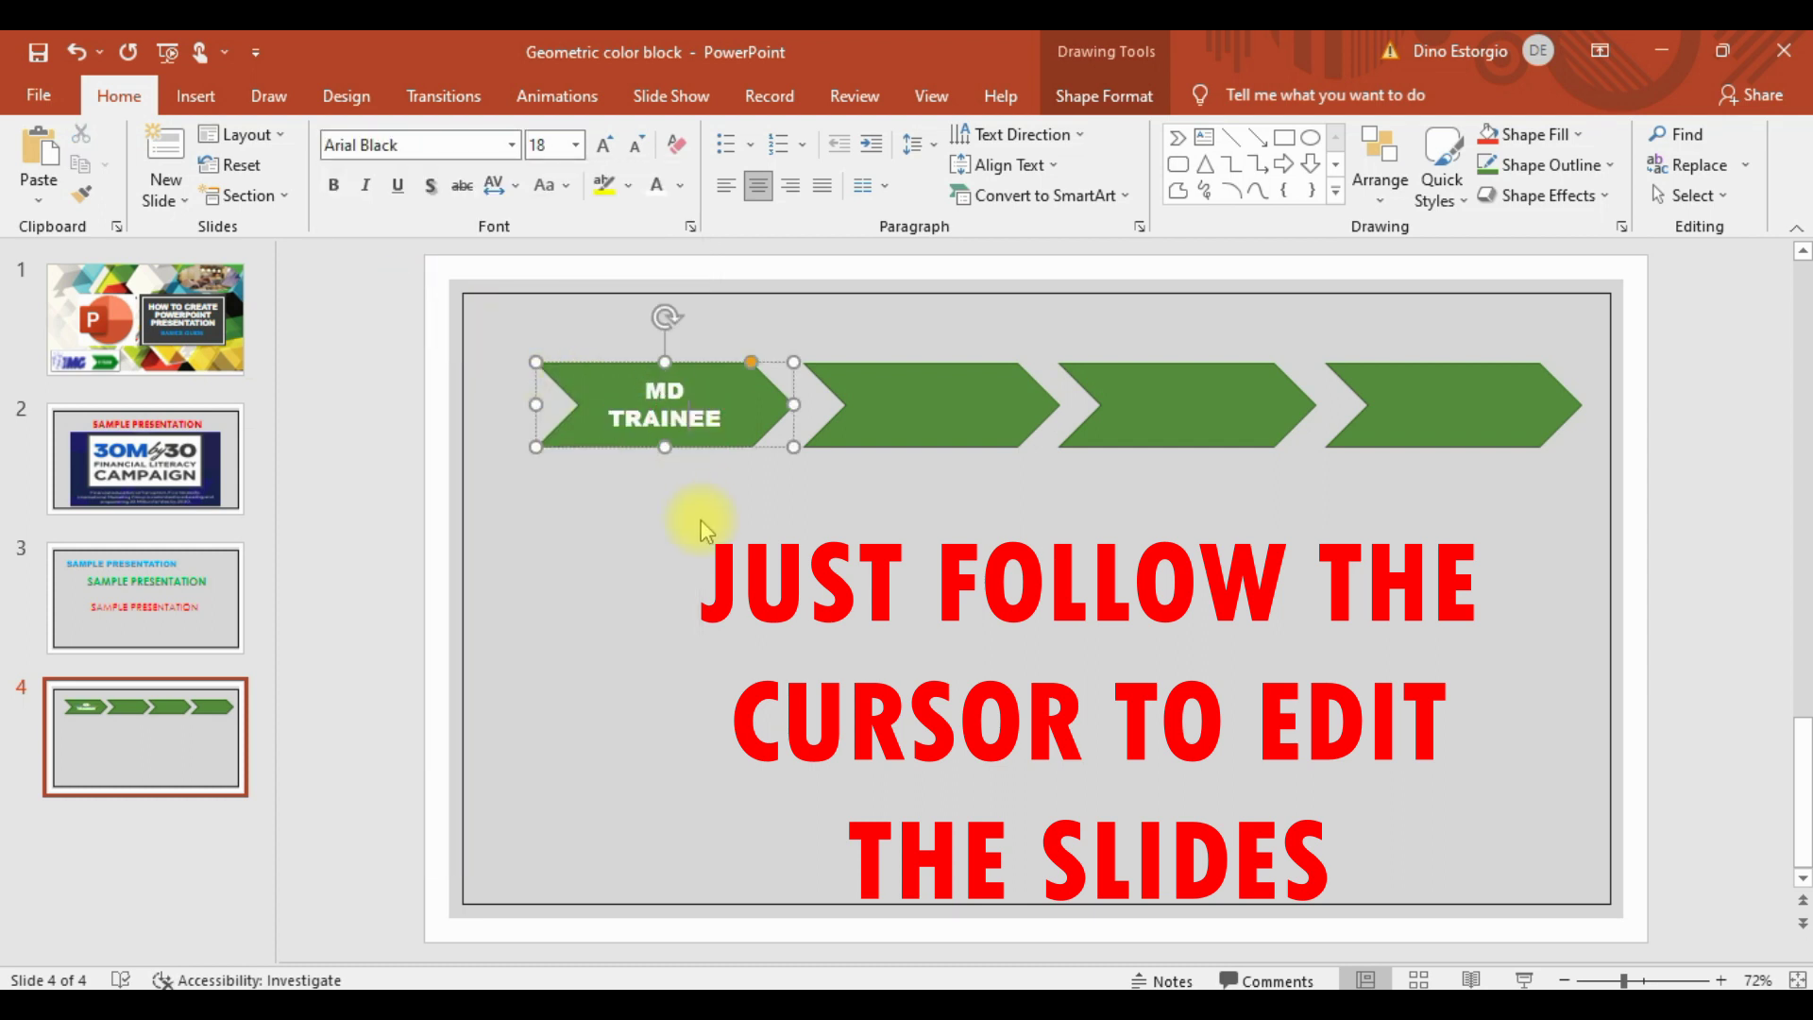
click(700, 519)
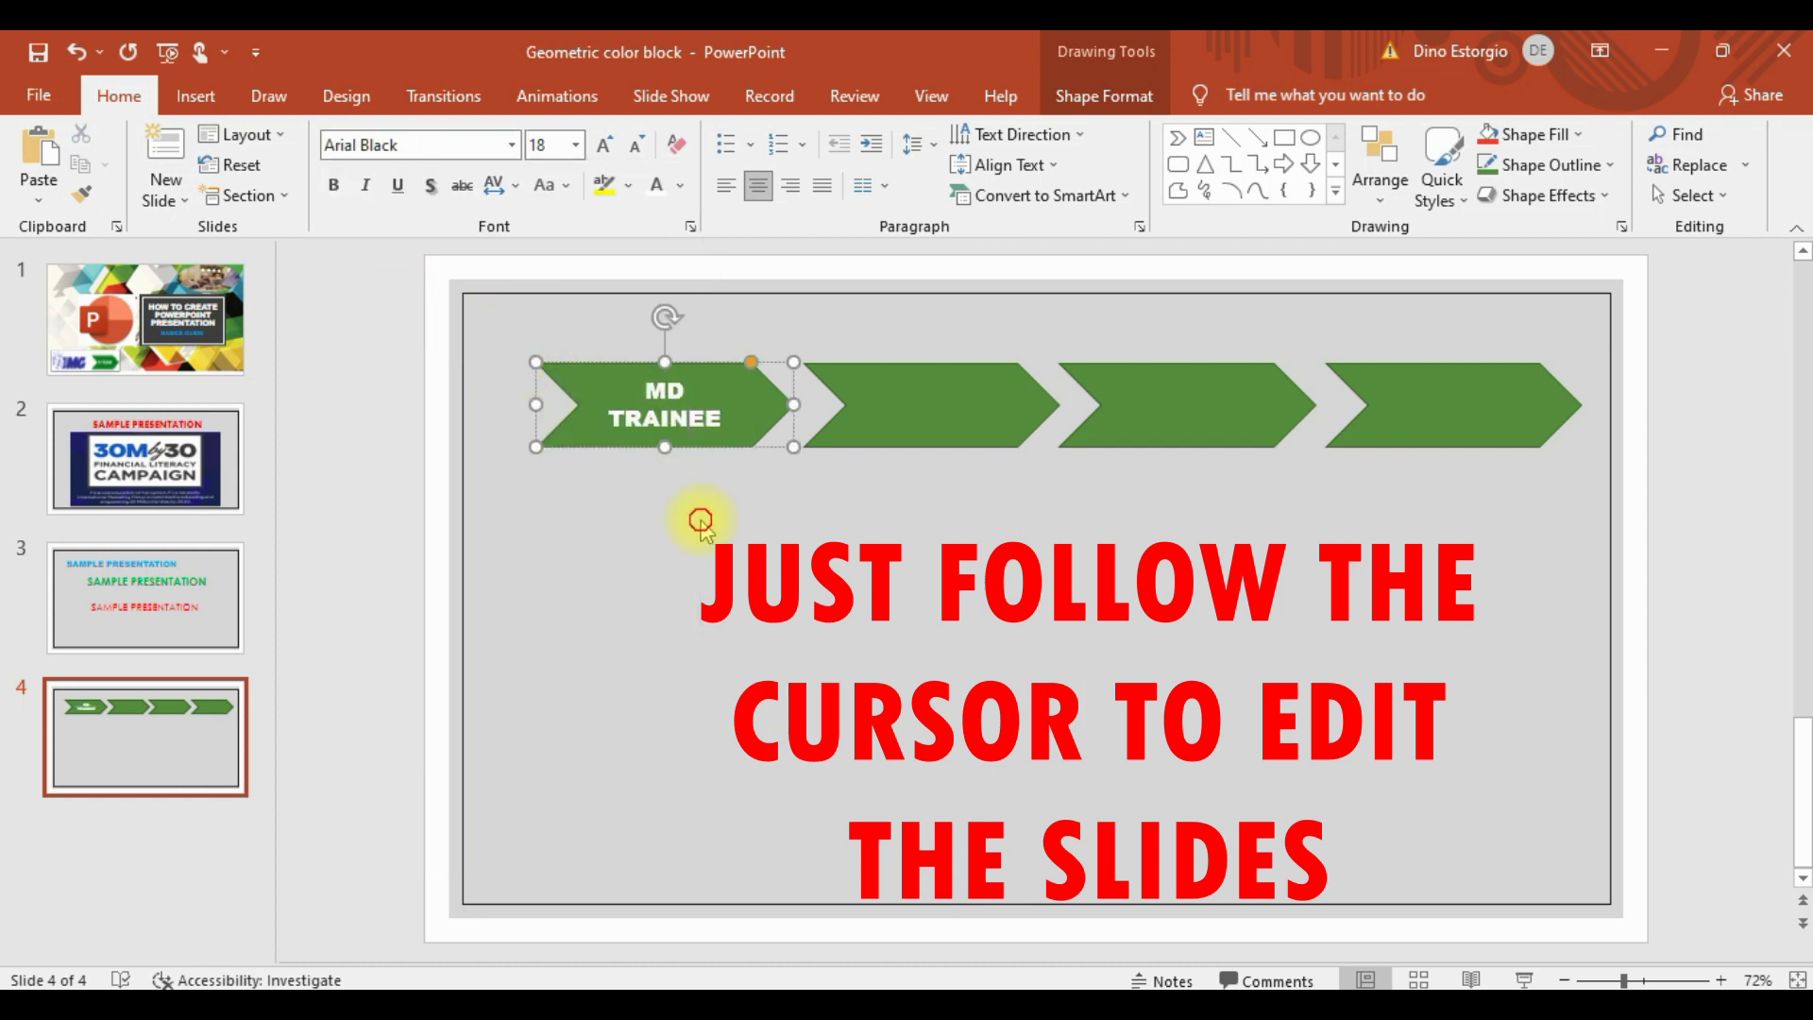
Step: Add a text box reading MD TRAINER inside the second chevron
click(930, 404)
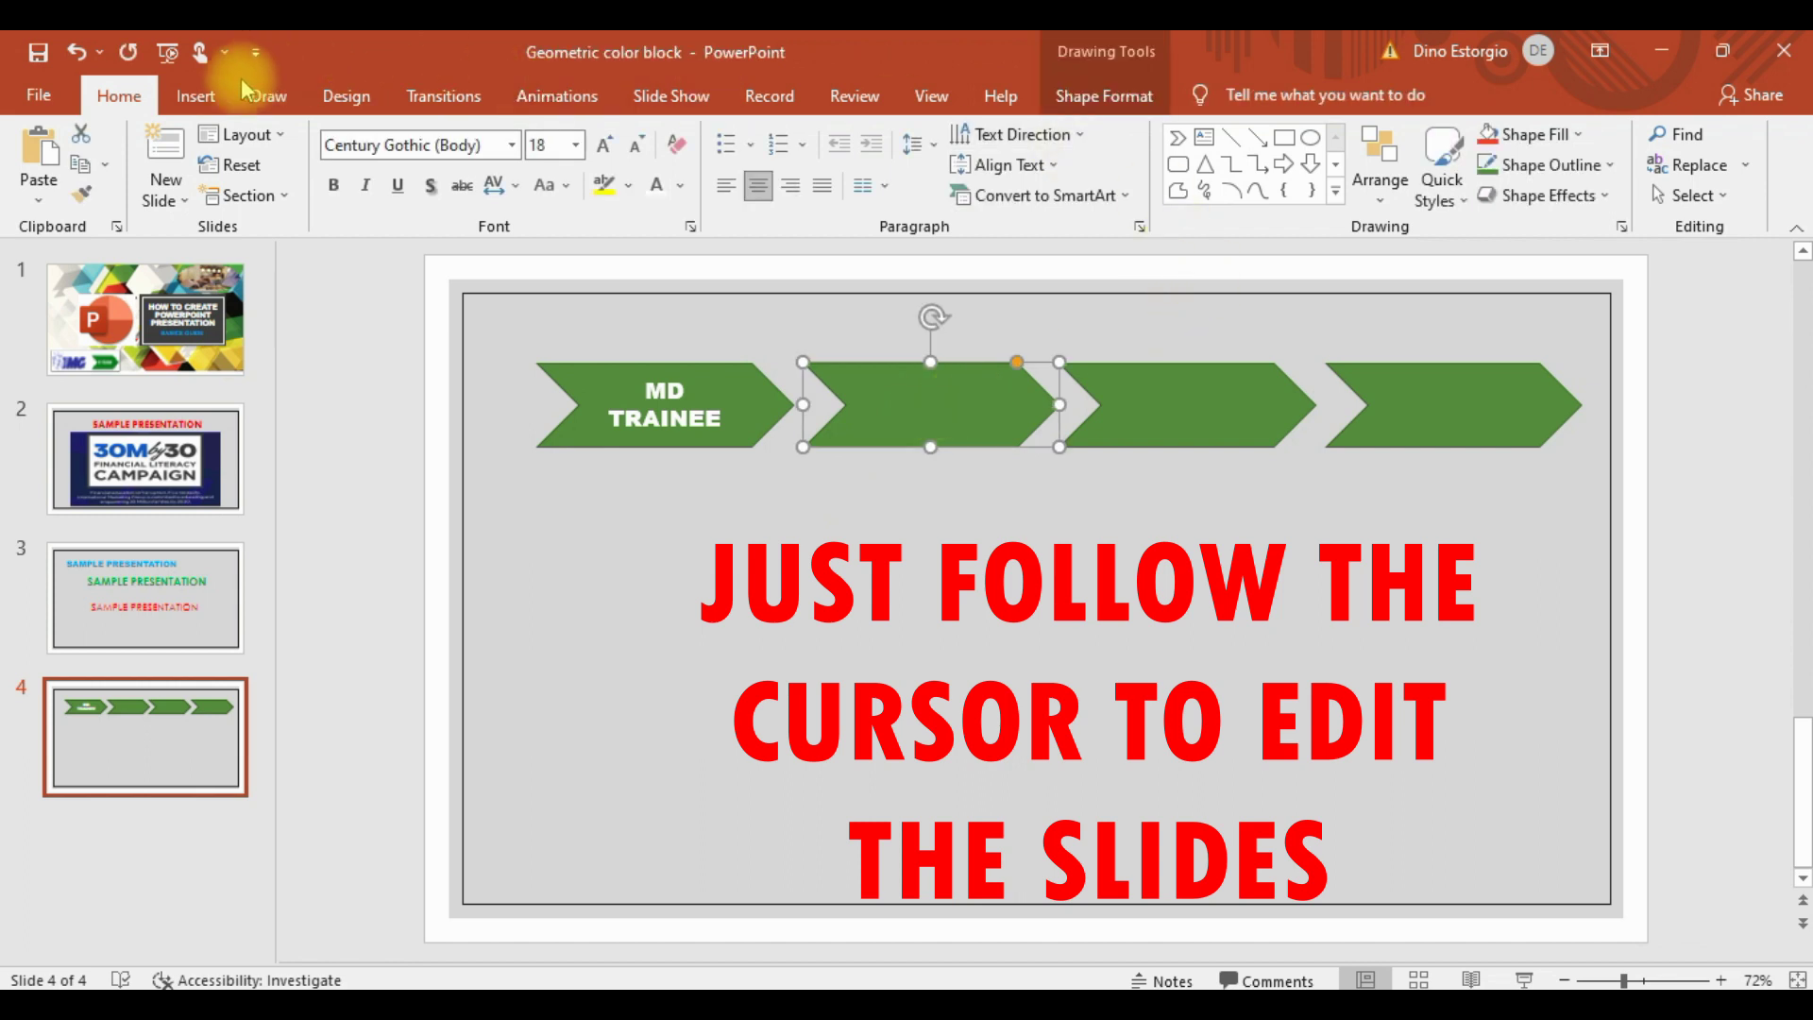
click(195, 96)
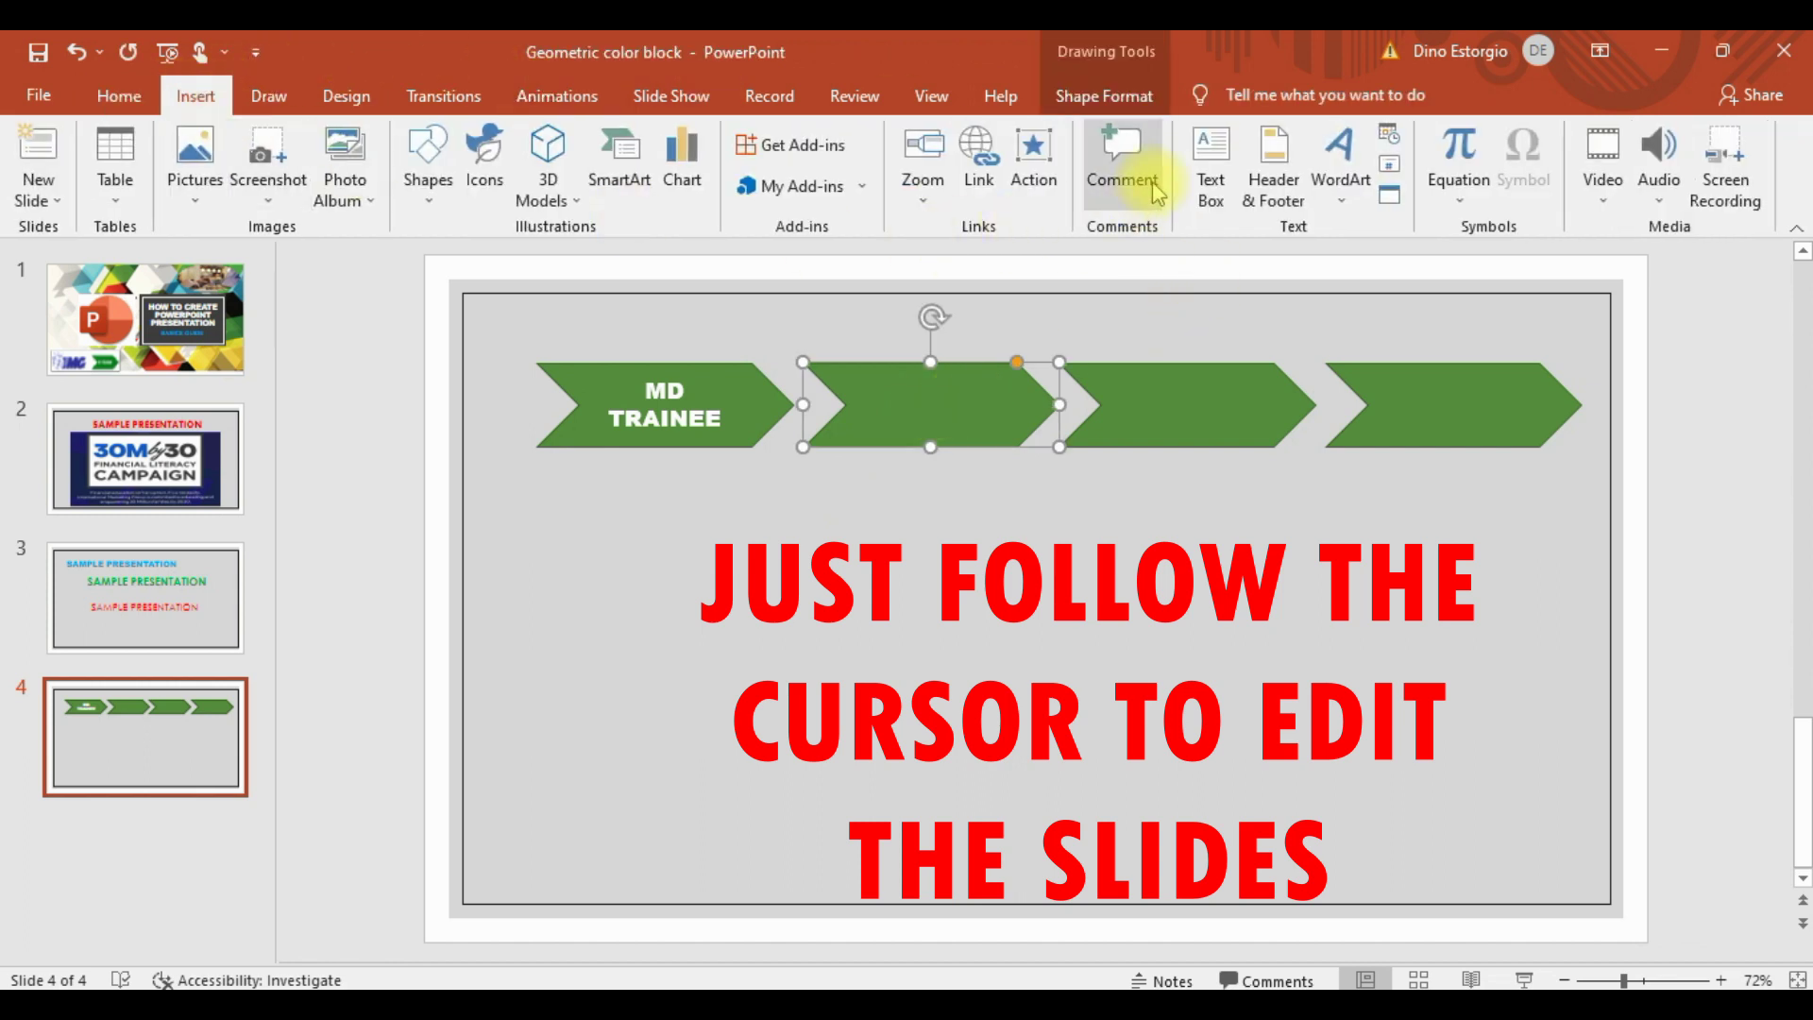
click(1211, 165)
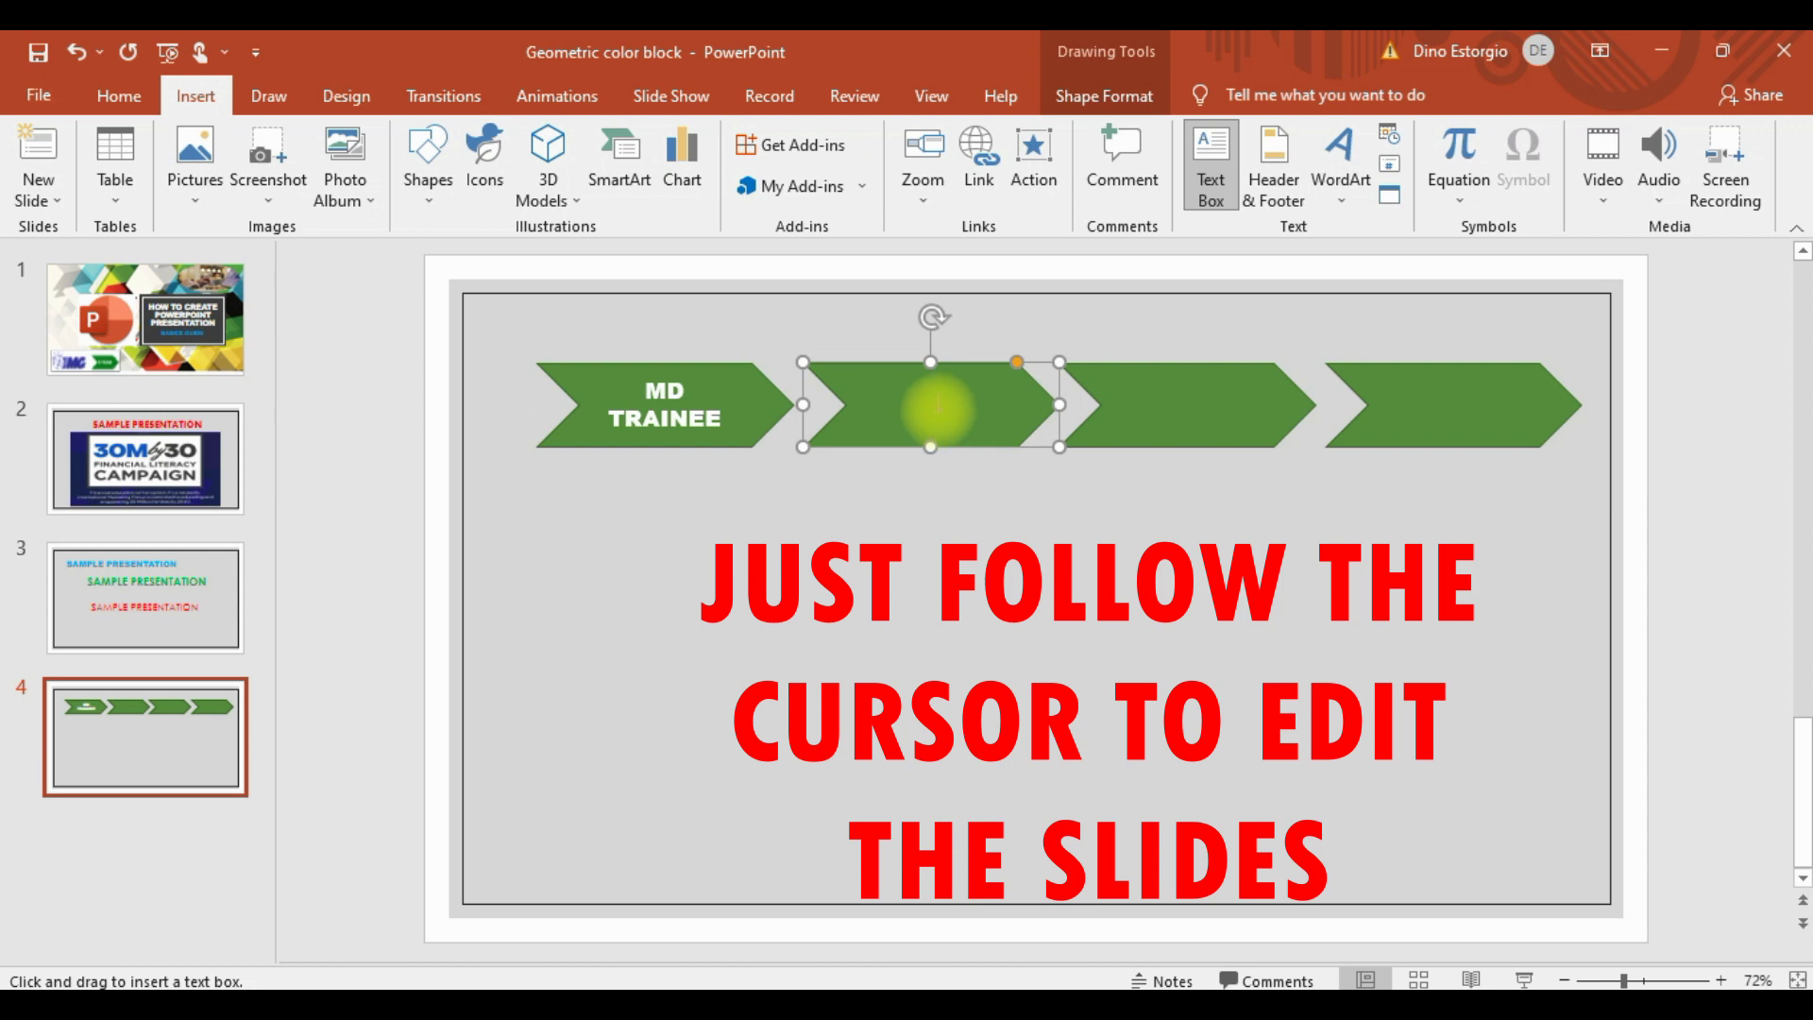
click(938, 408)
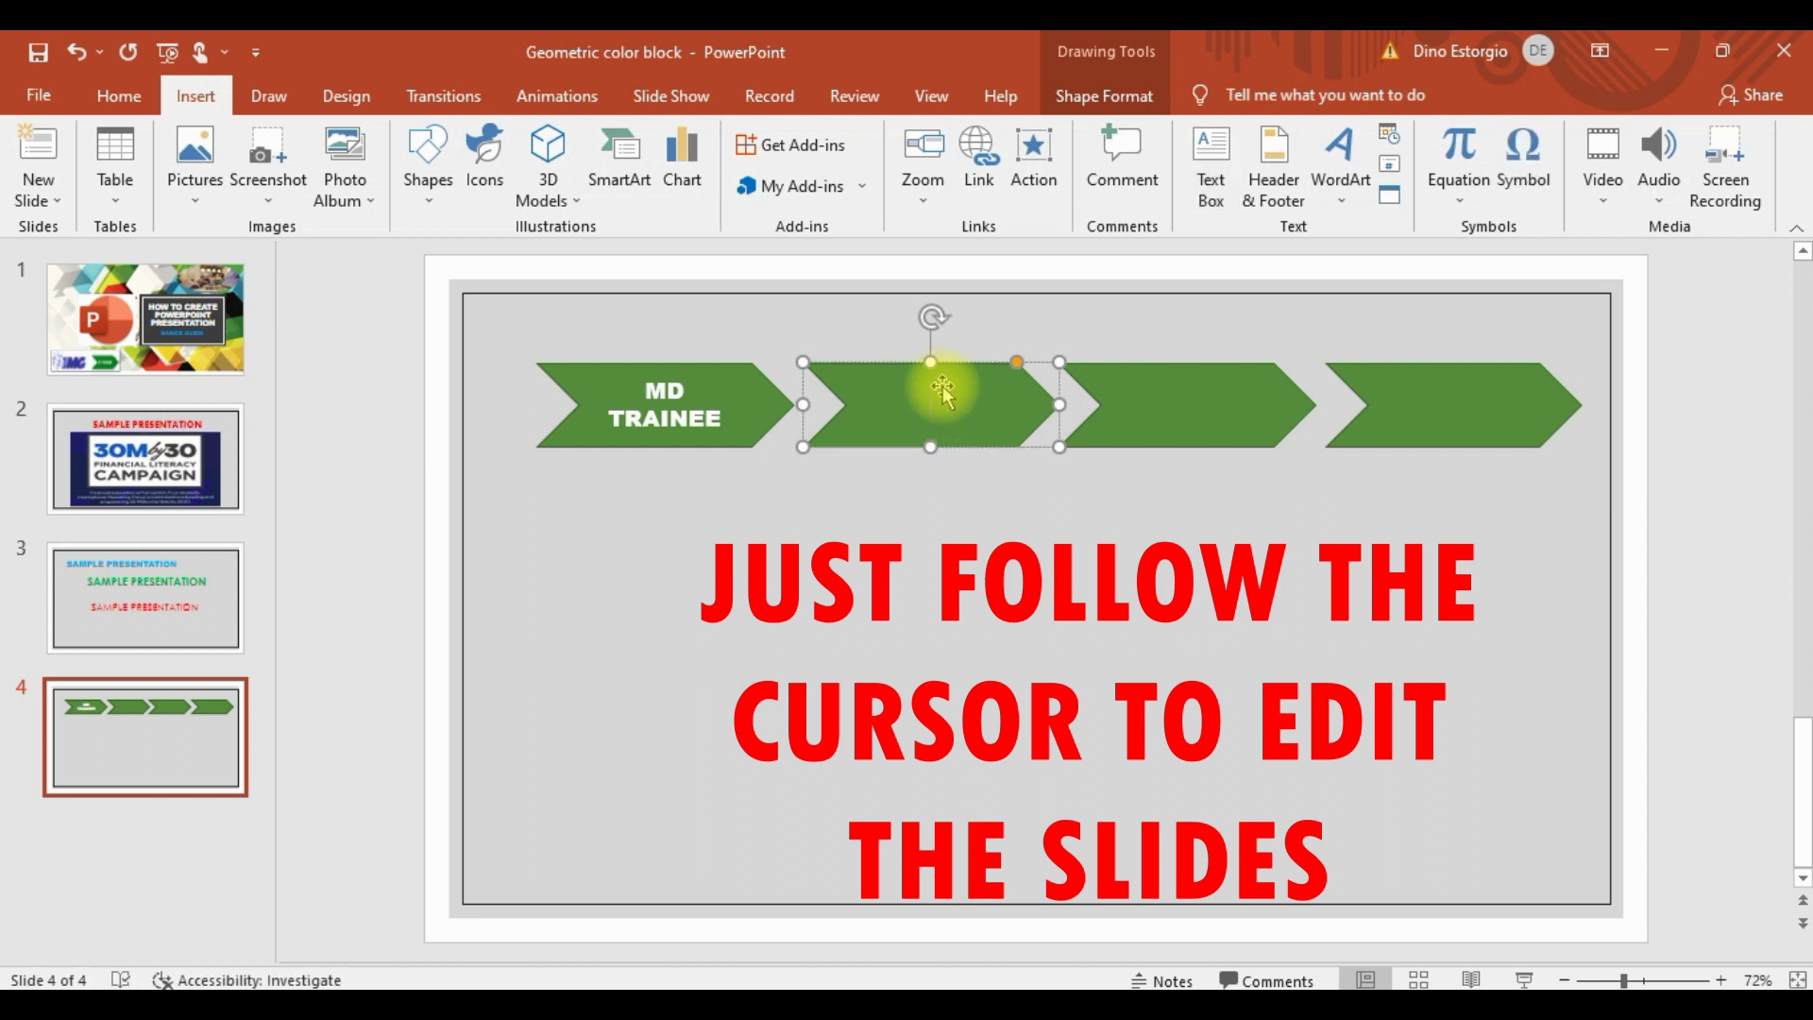
text(MD TRAIN)
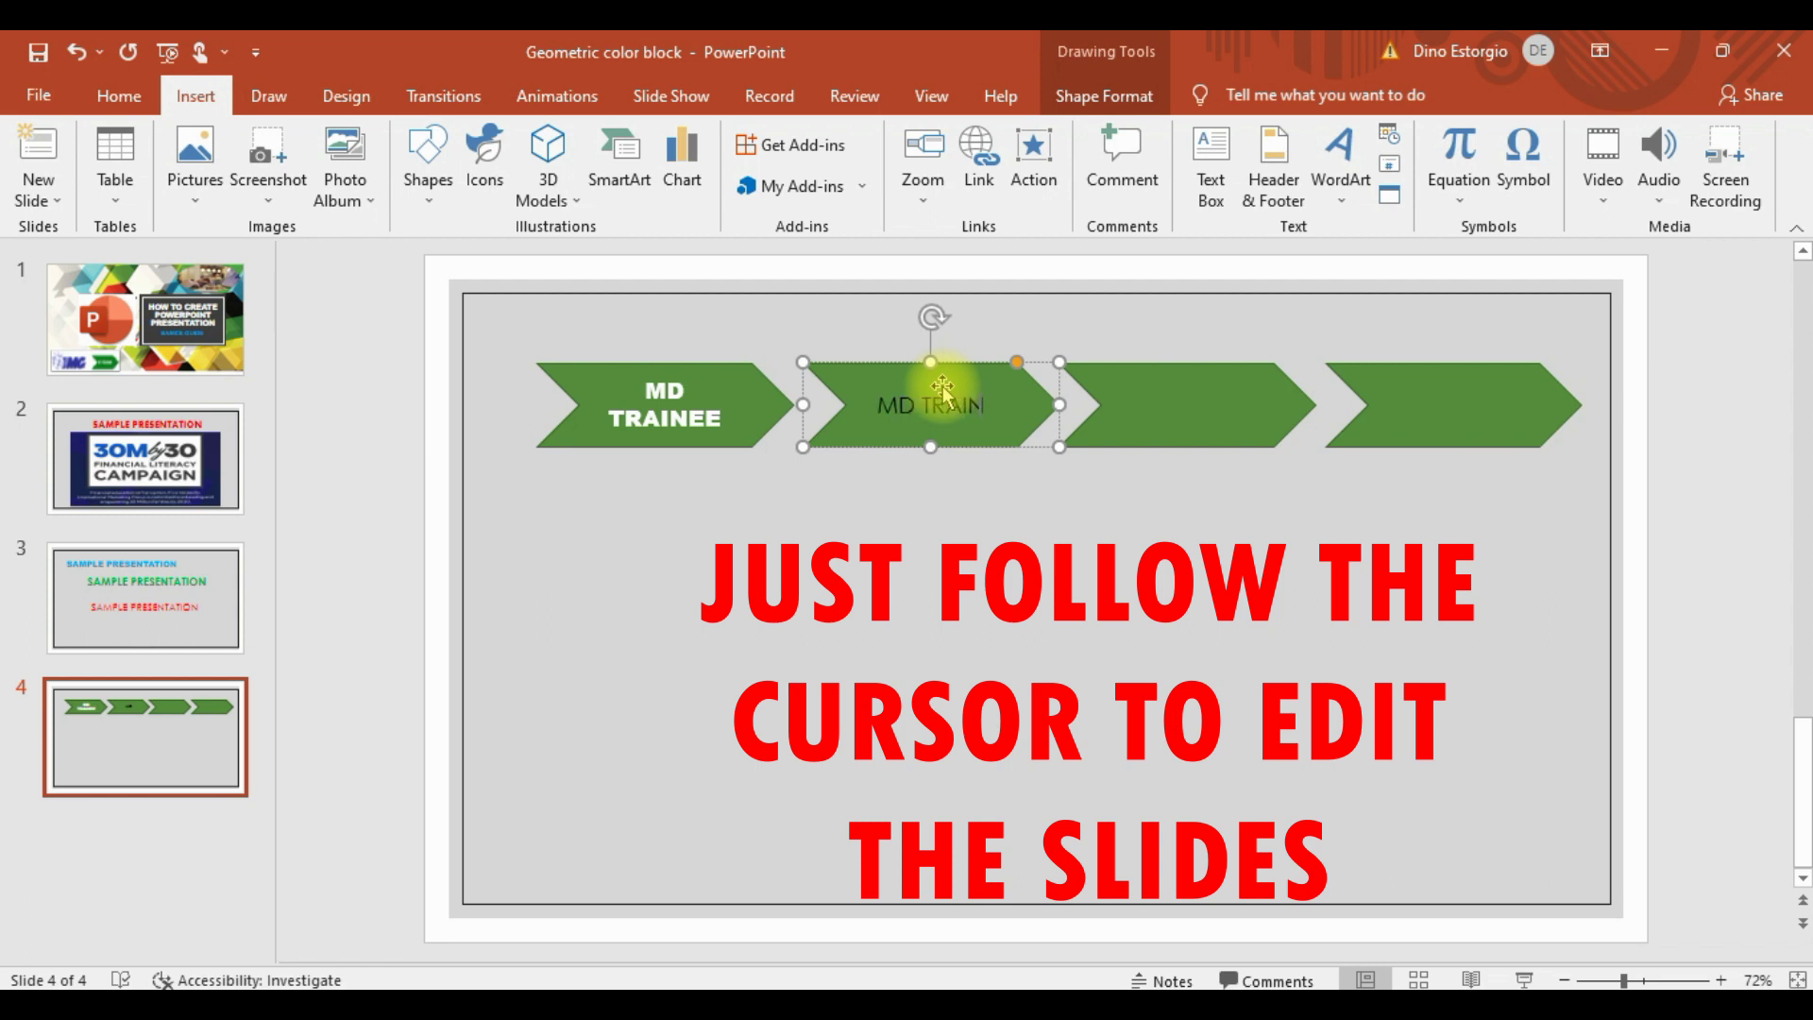
text(EE)
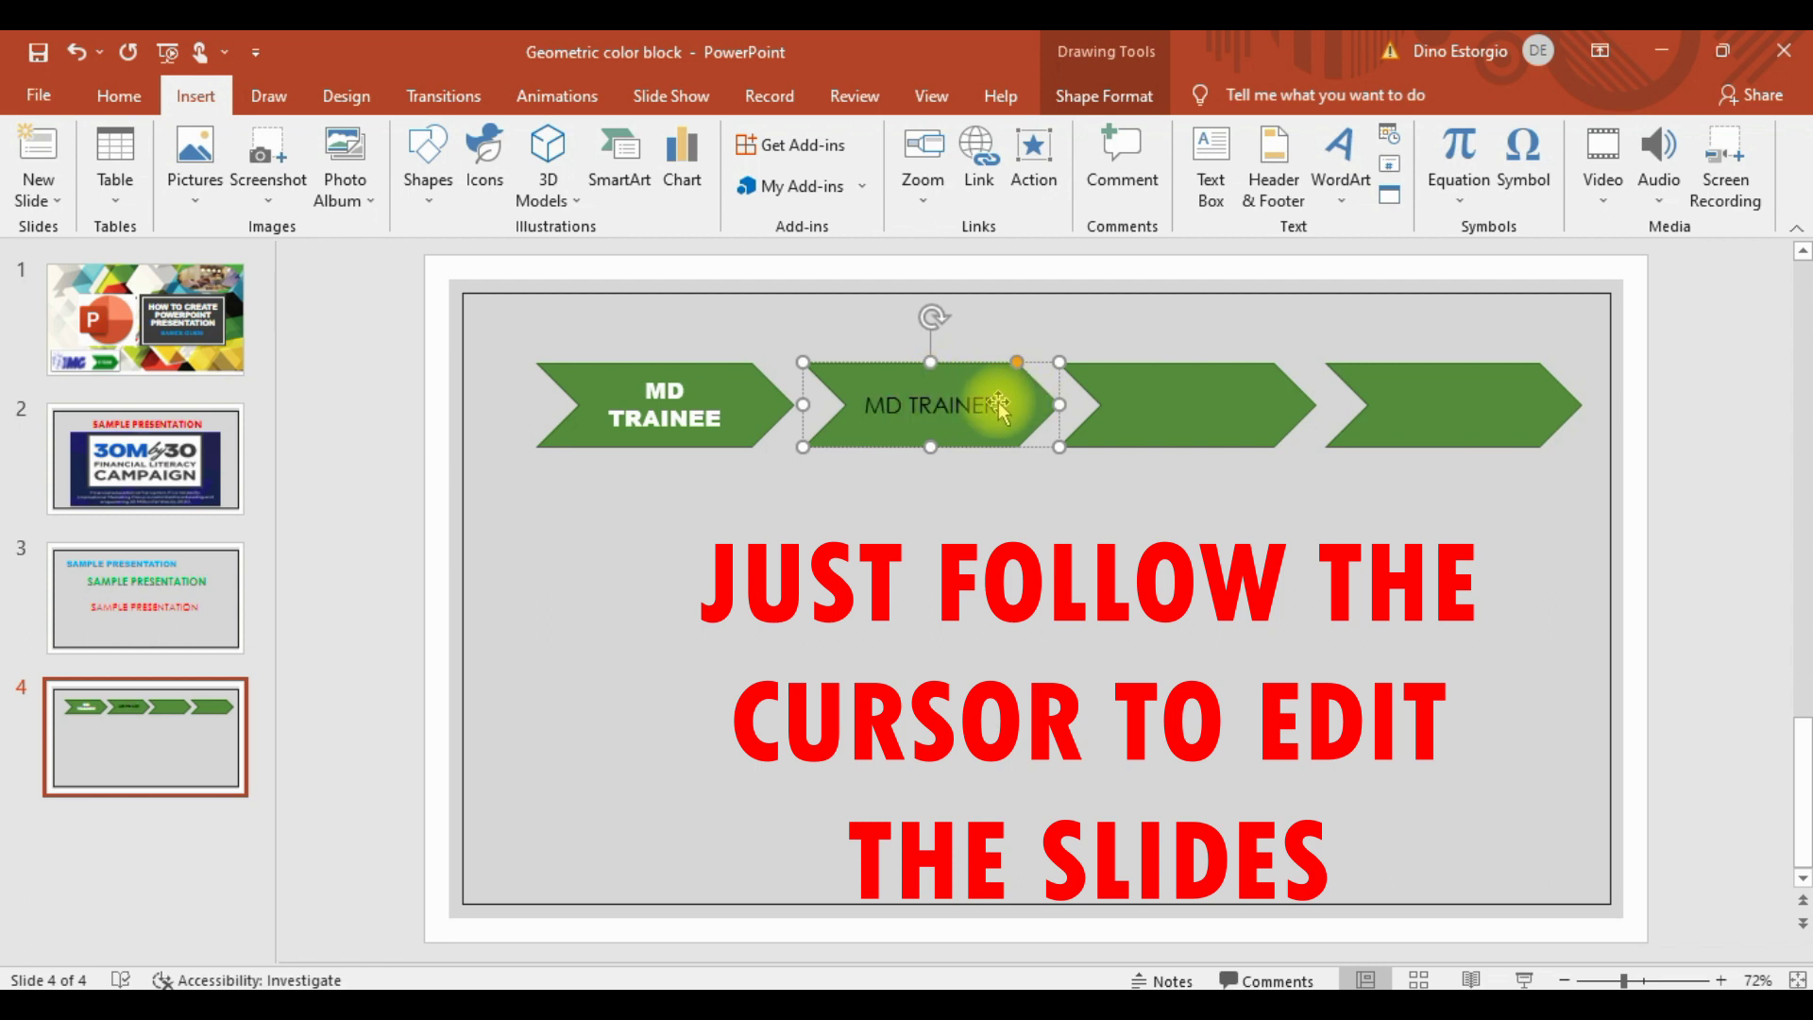
drag(997, 405, 789, 406)
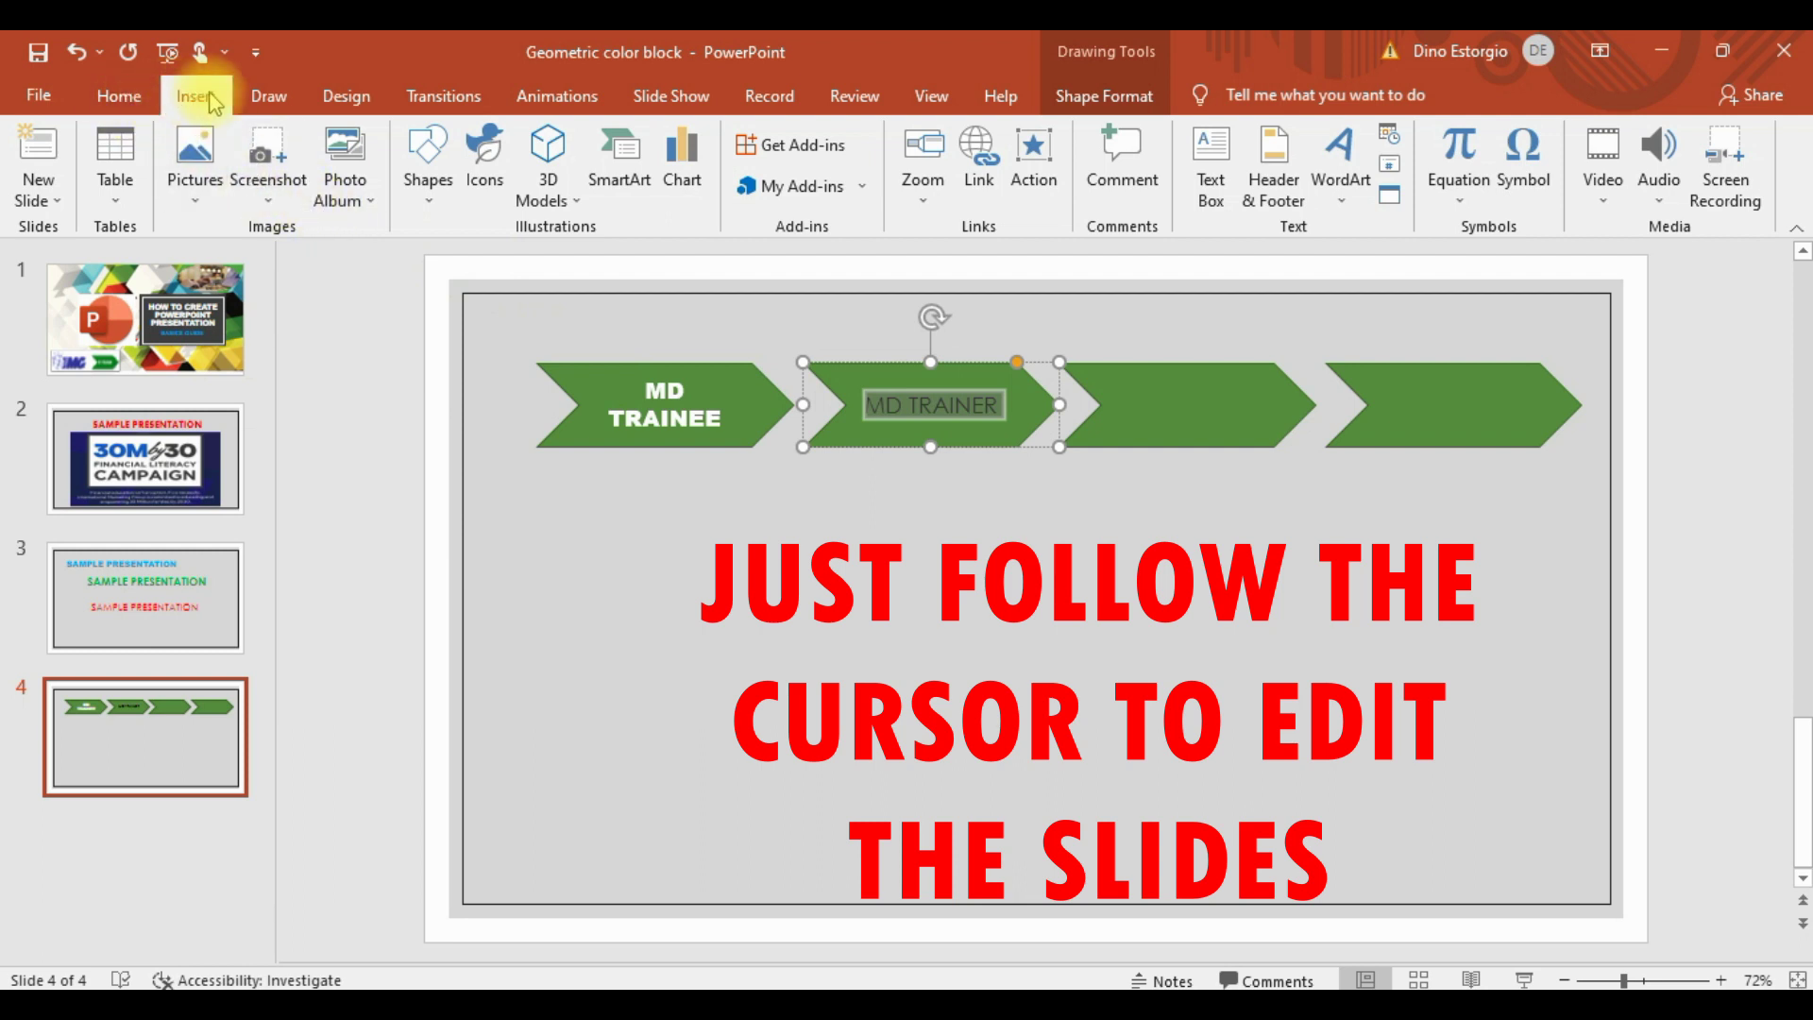
Step: Format the MD TRAINER text white Arial Black at 18 pt
click(118, 95)
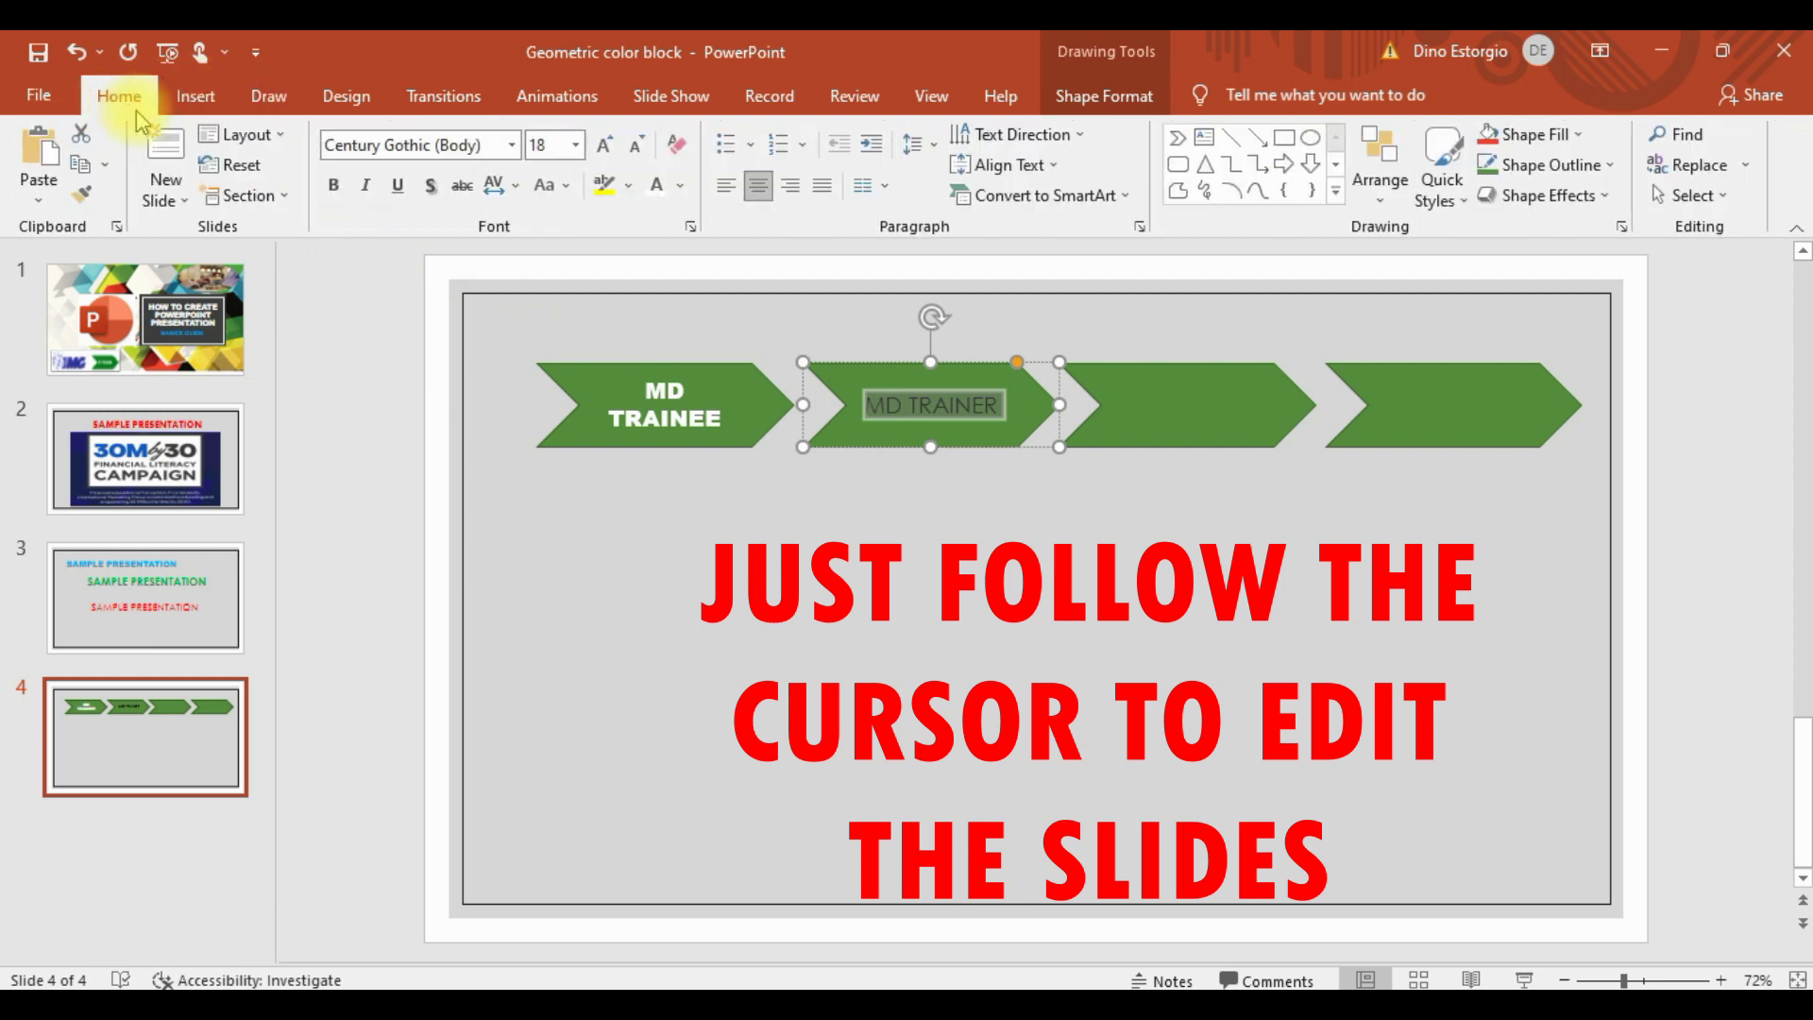
click(680, 193)
click(669, 244)
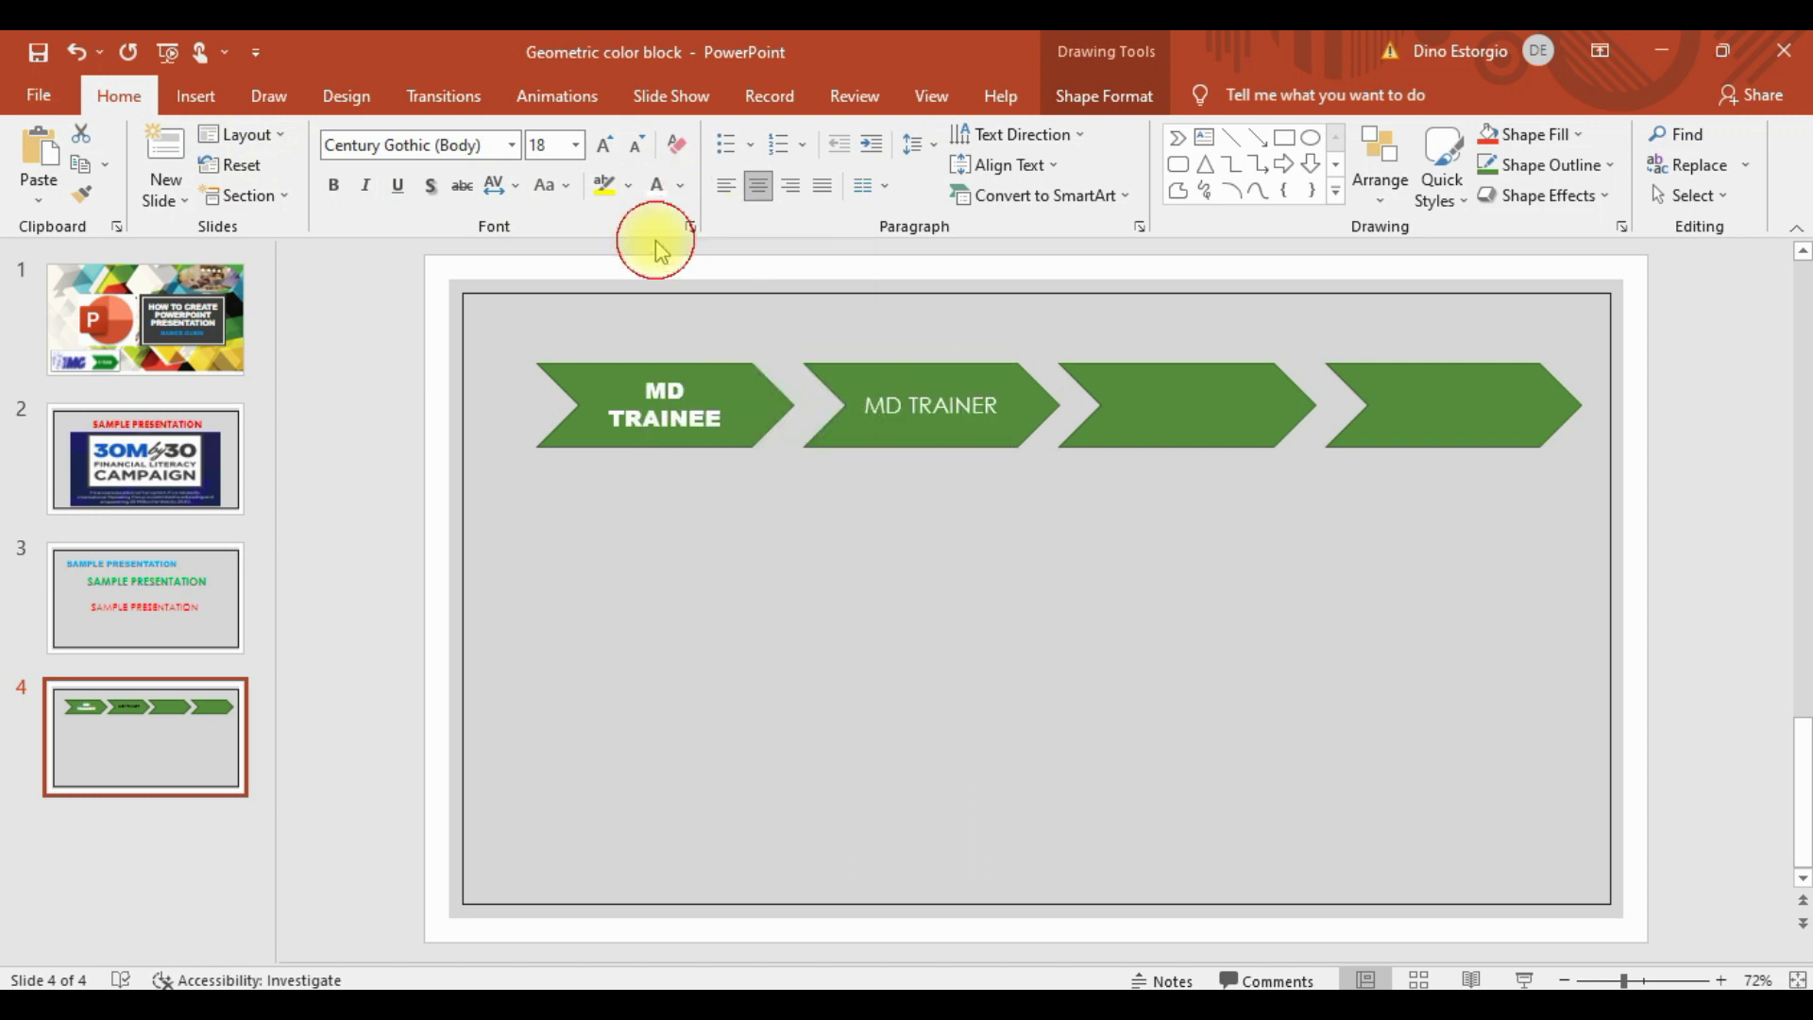
click(575, 145)
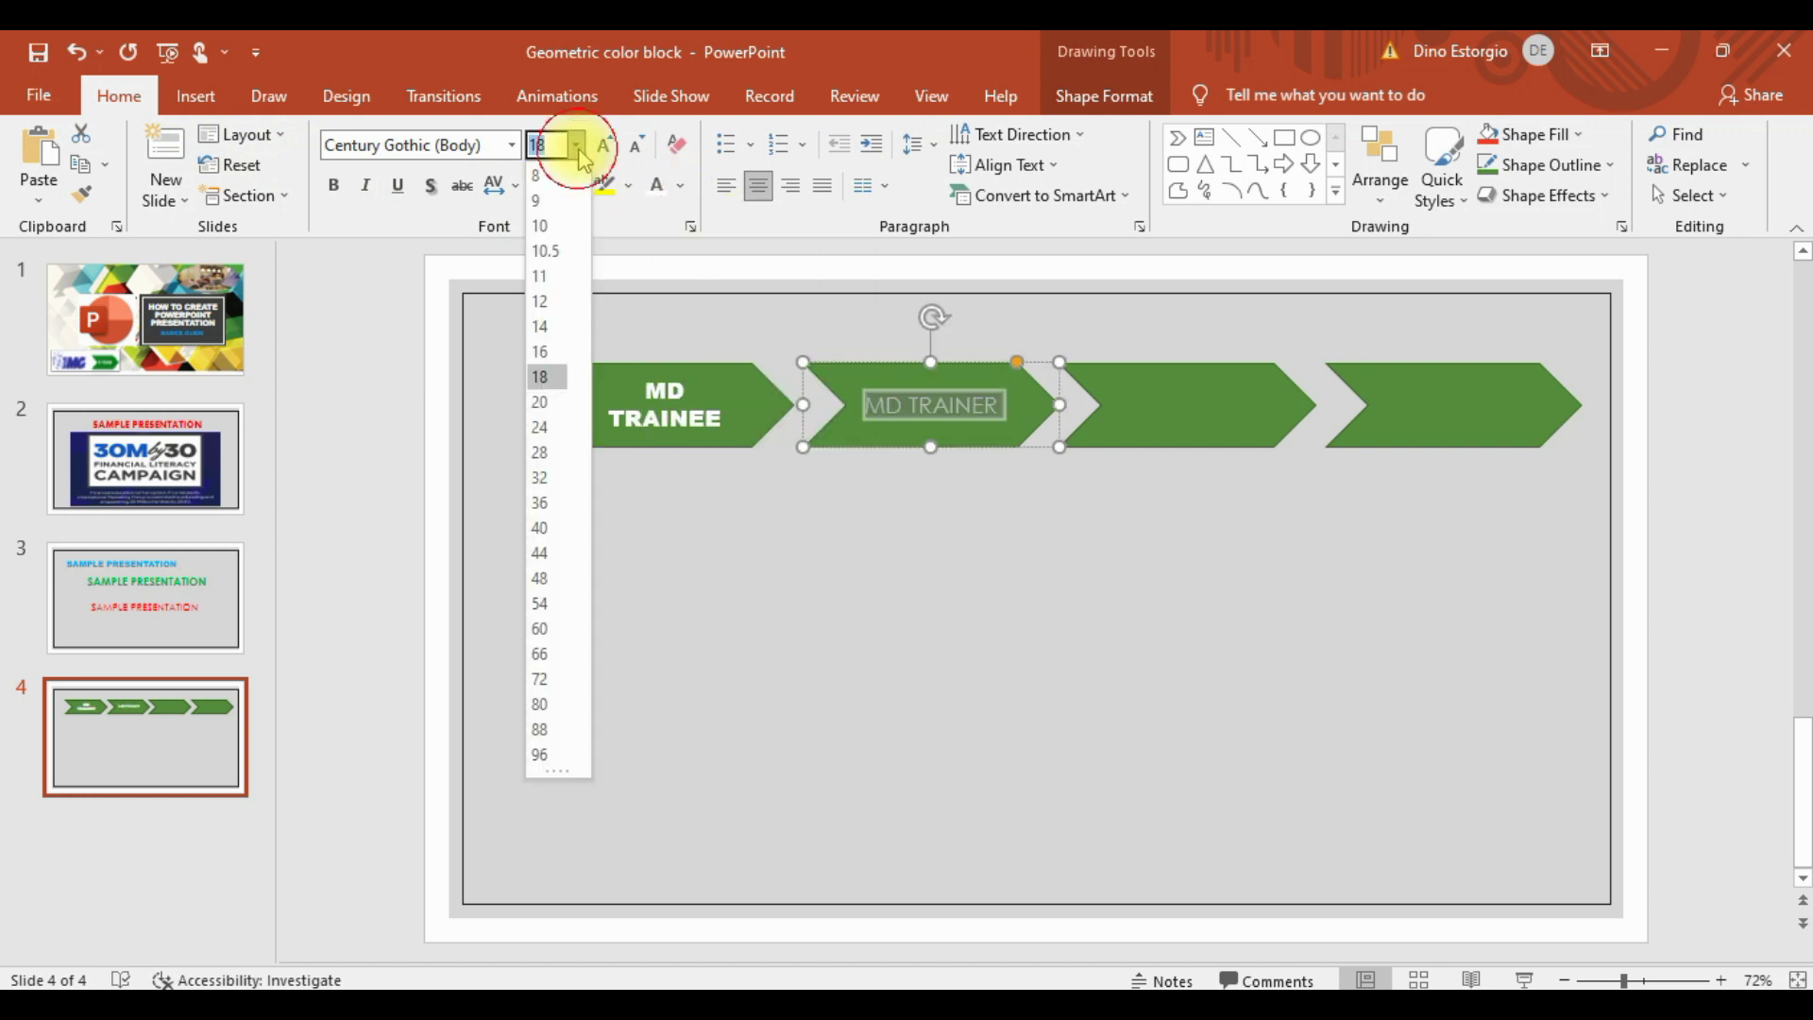
click(548, 447)
click(514, 145)
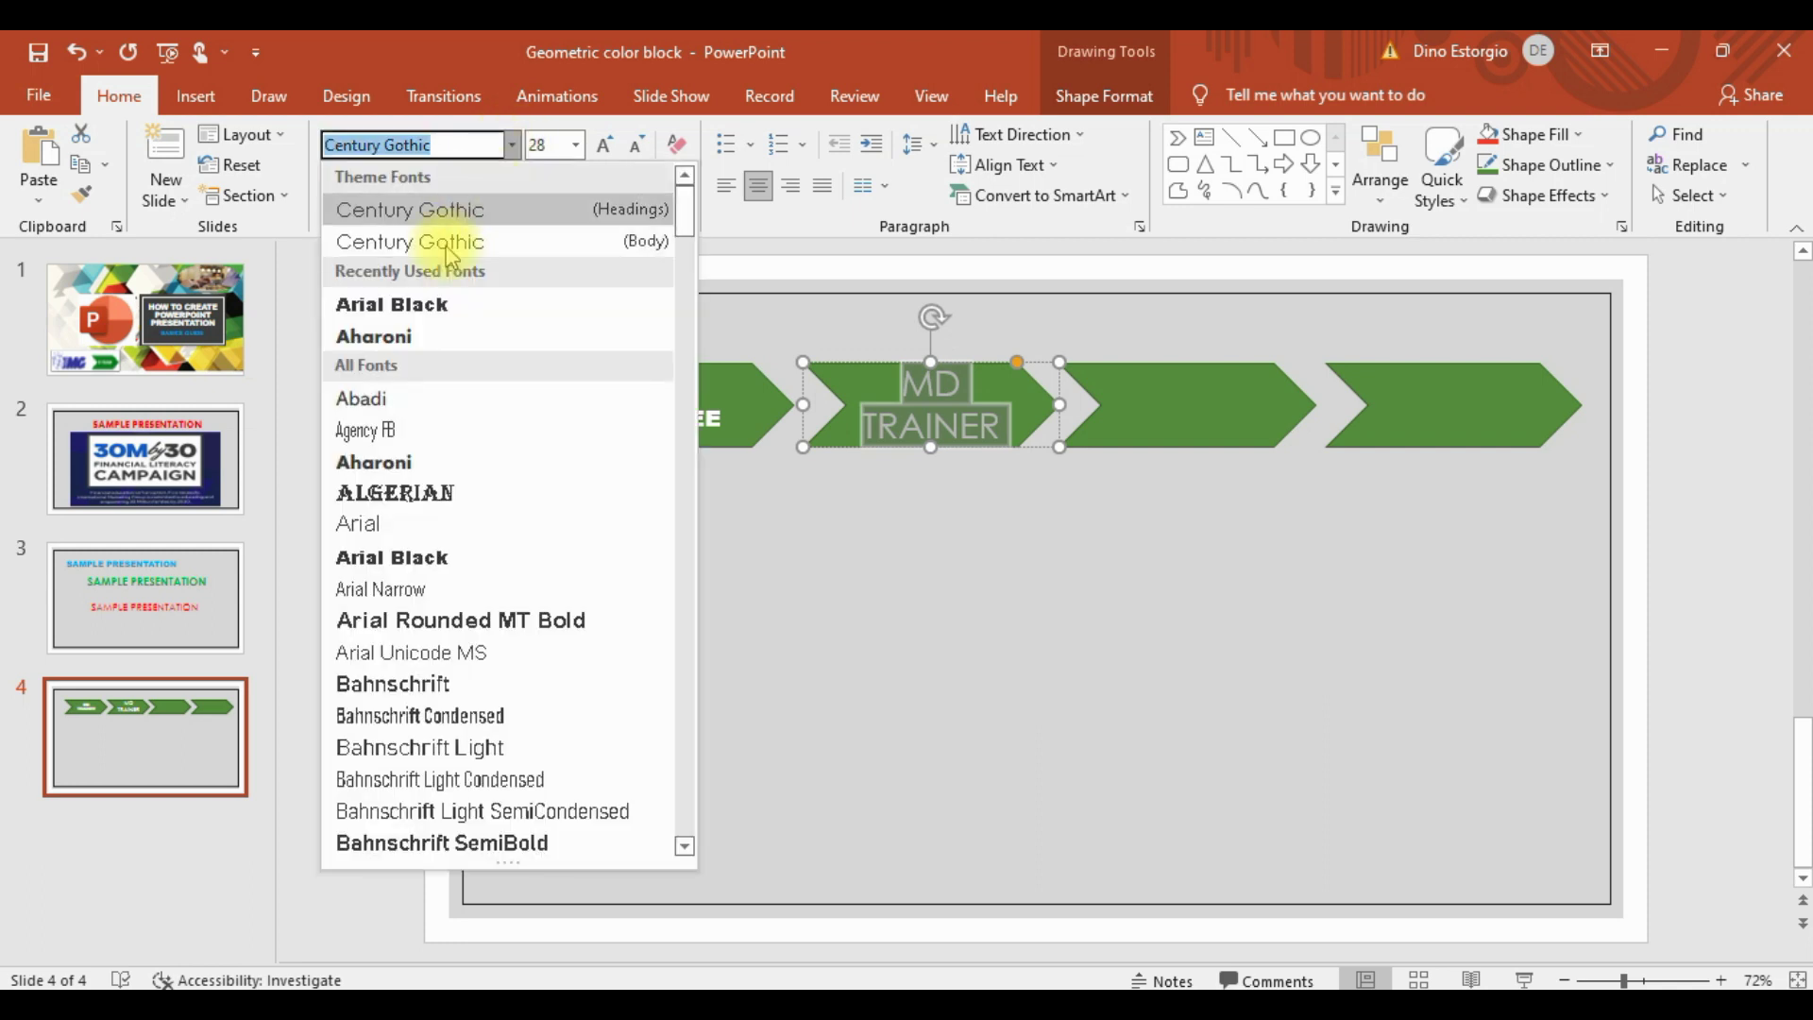
click(452, 300)
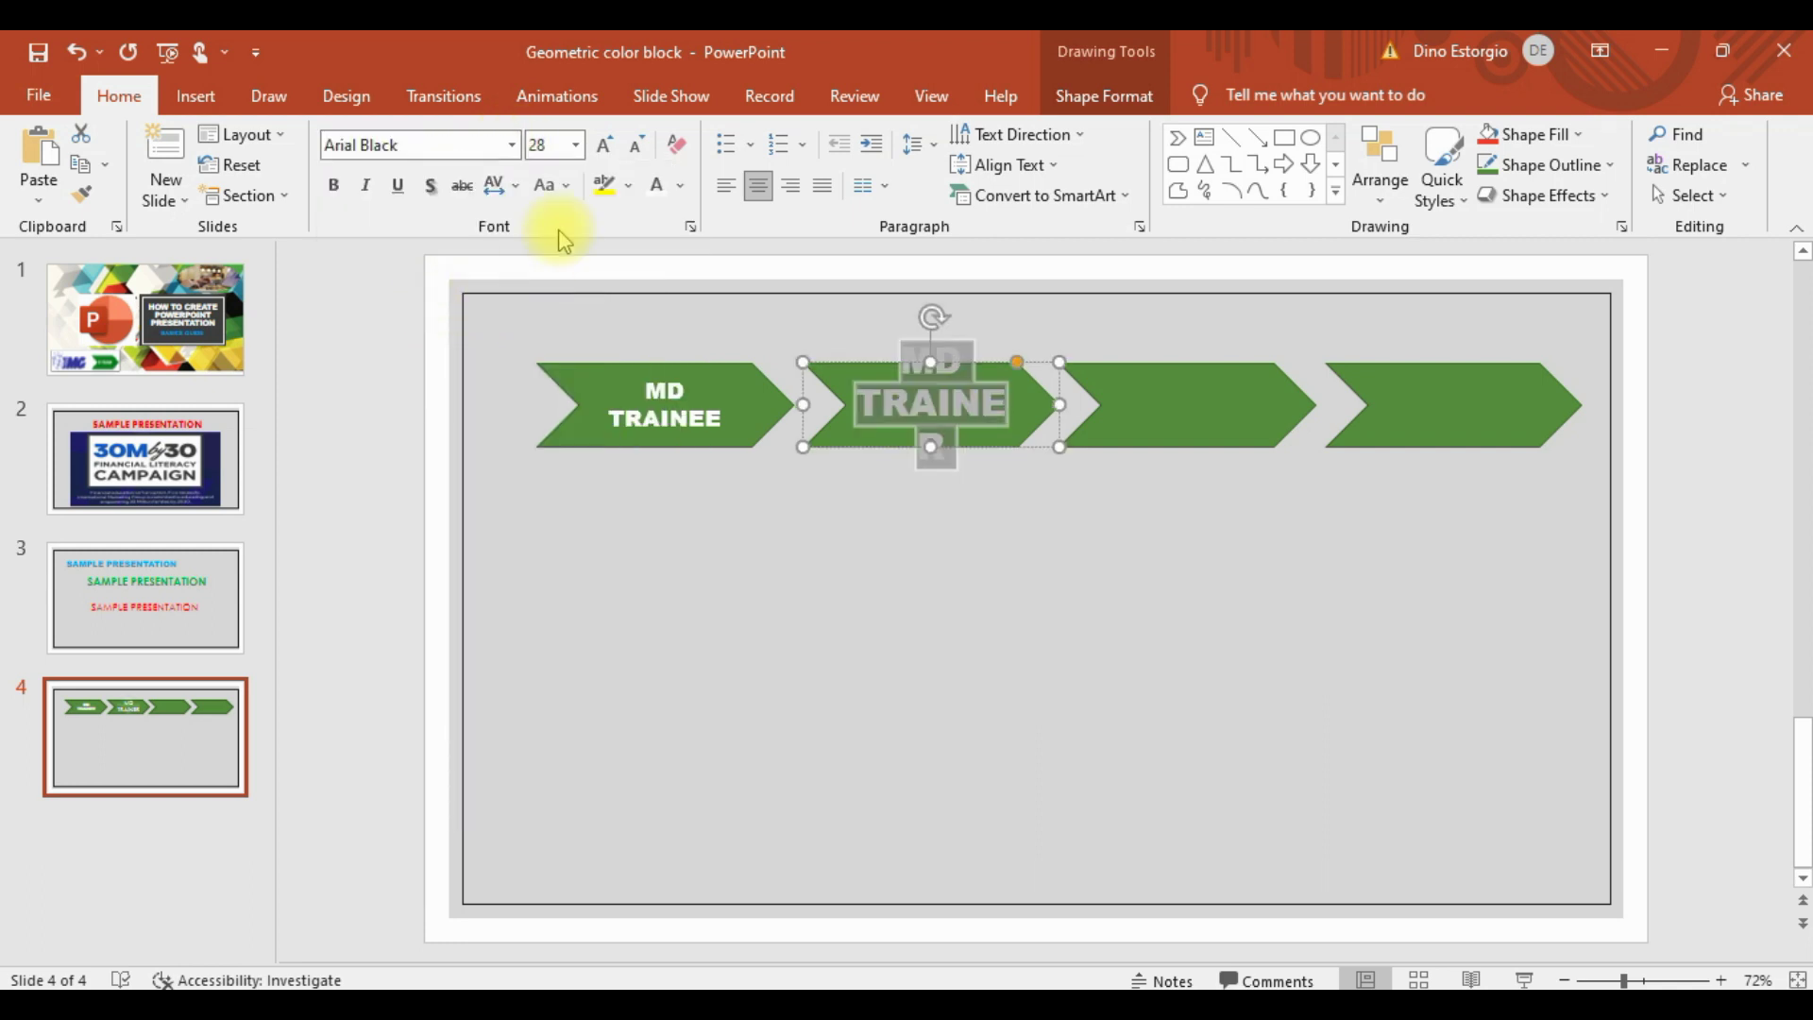
click(575, 144)
click(538, 372)
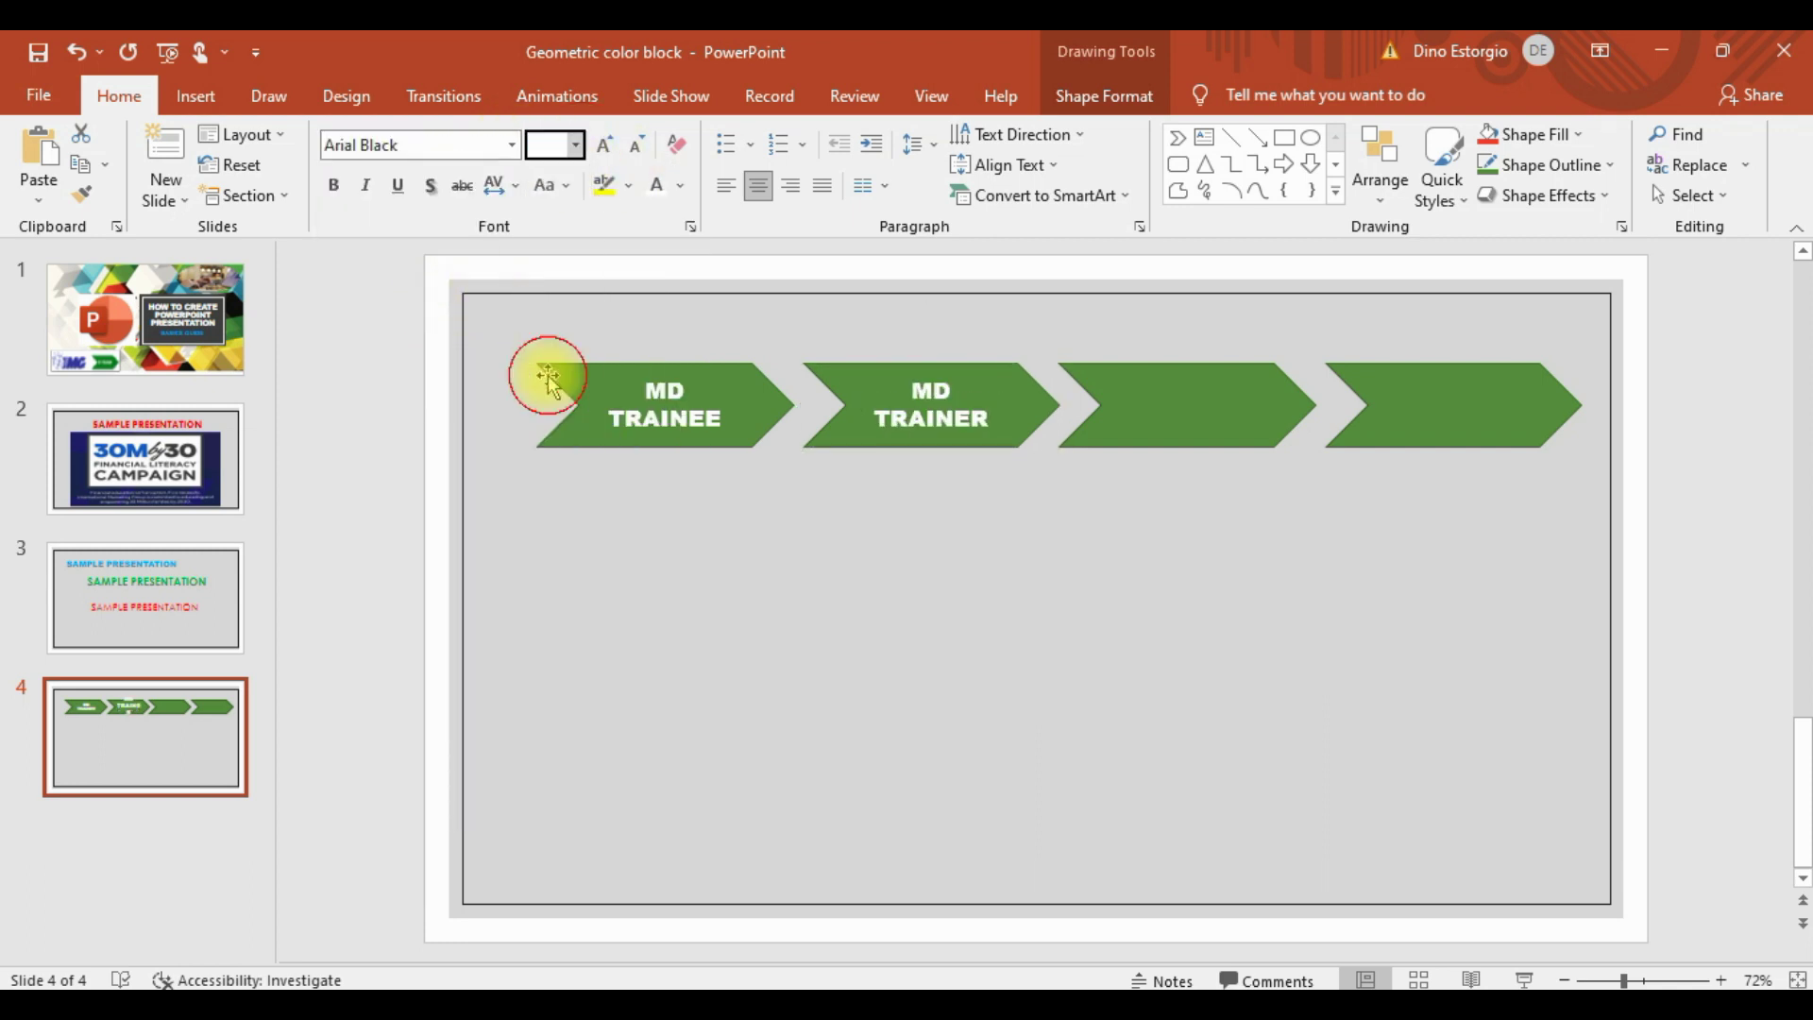
click(1012, 576)
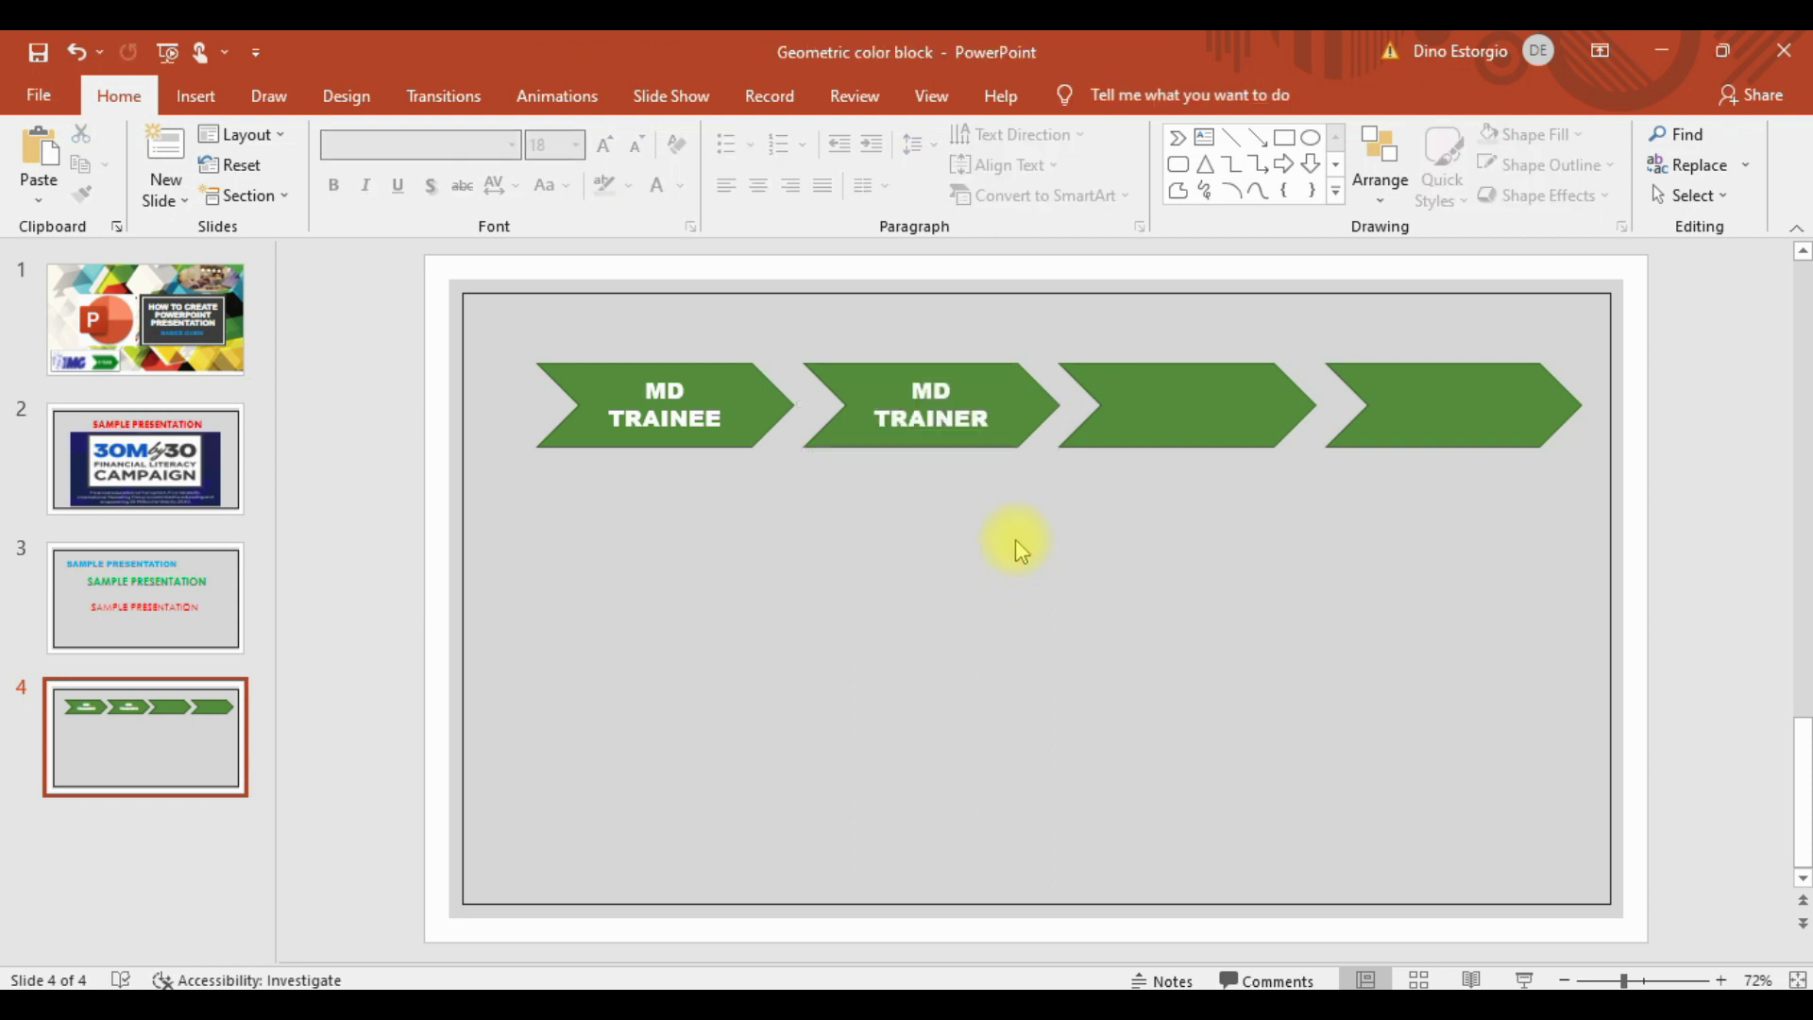
click(930, 416)
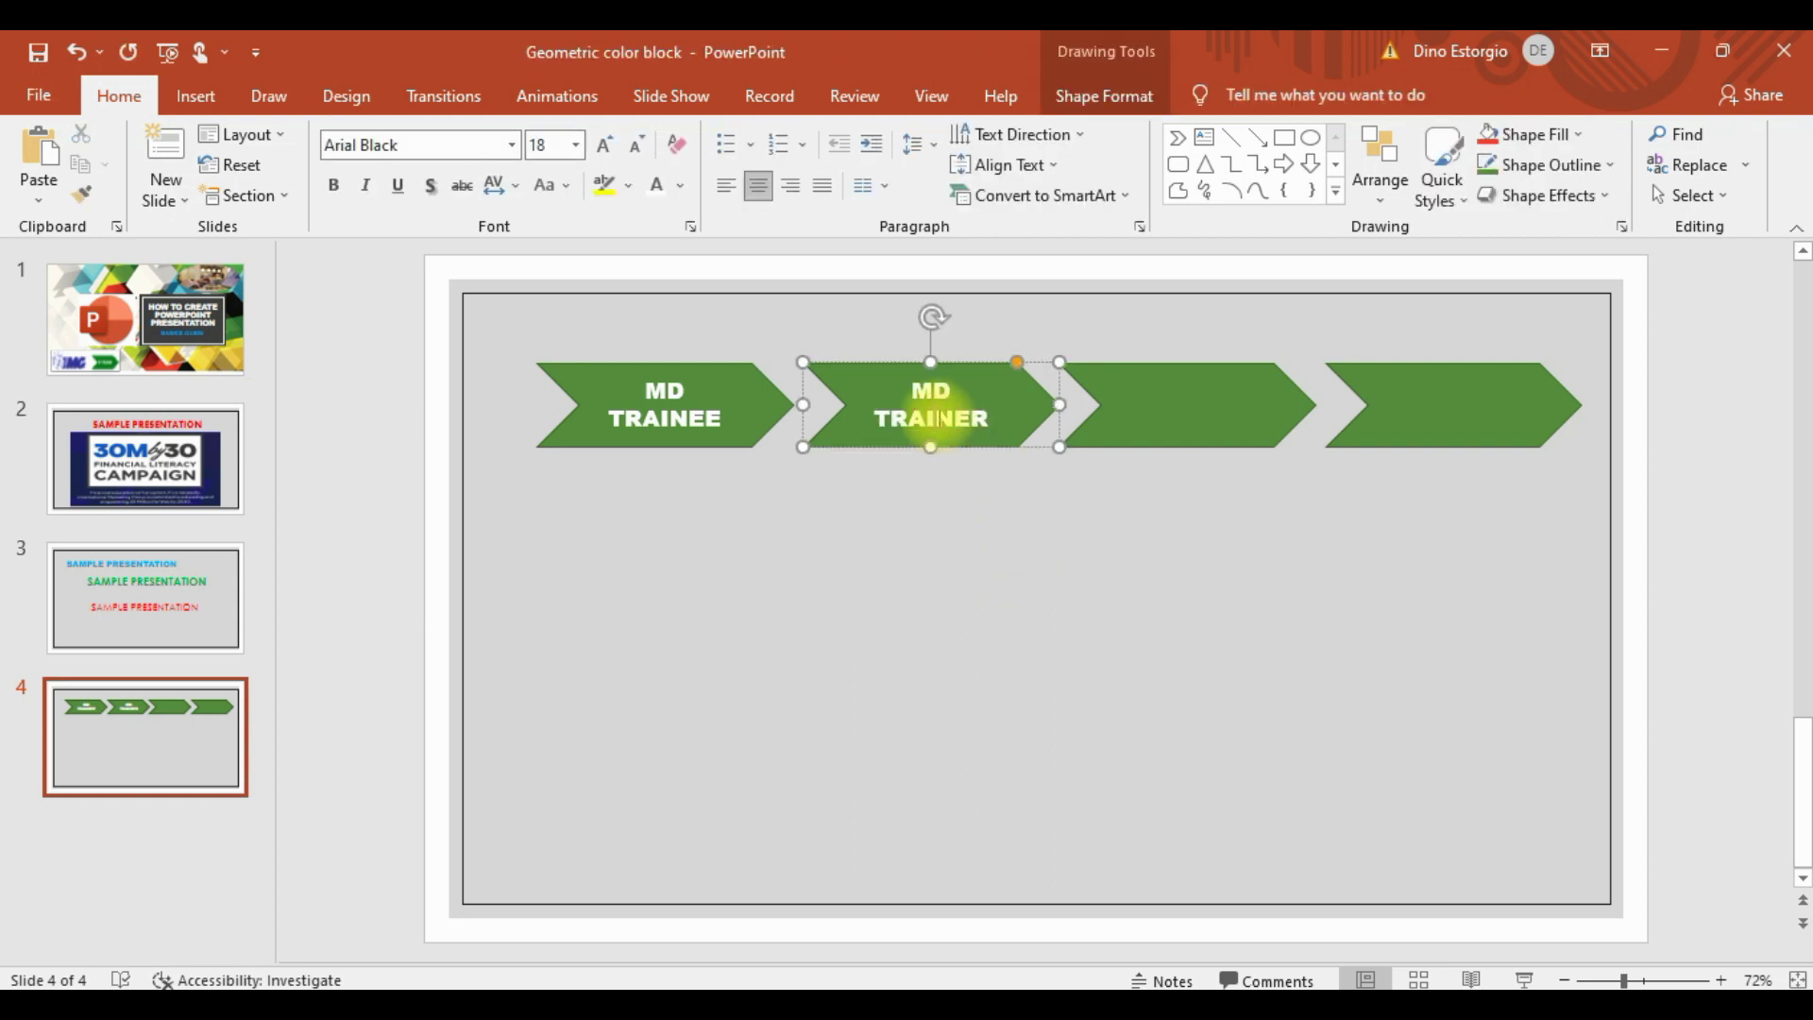
click(1152, 555)
Step: Draw a green curved arrow under the first chevron, stretched to a 2.26" by 0.99" arch
click(195, 95)
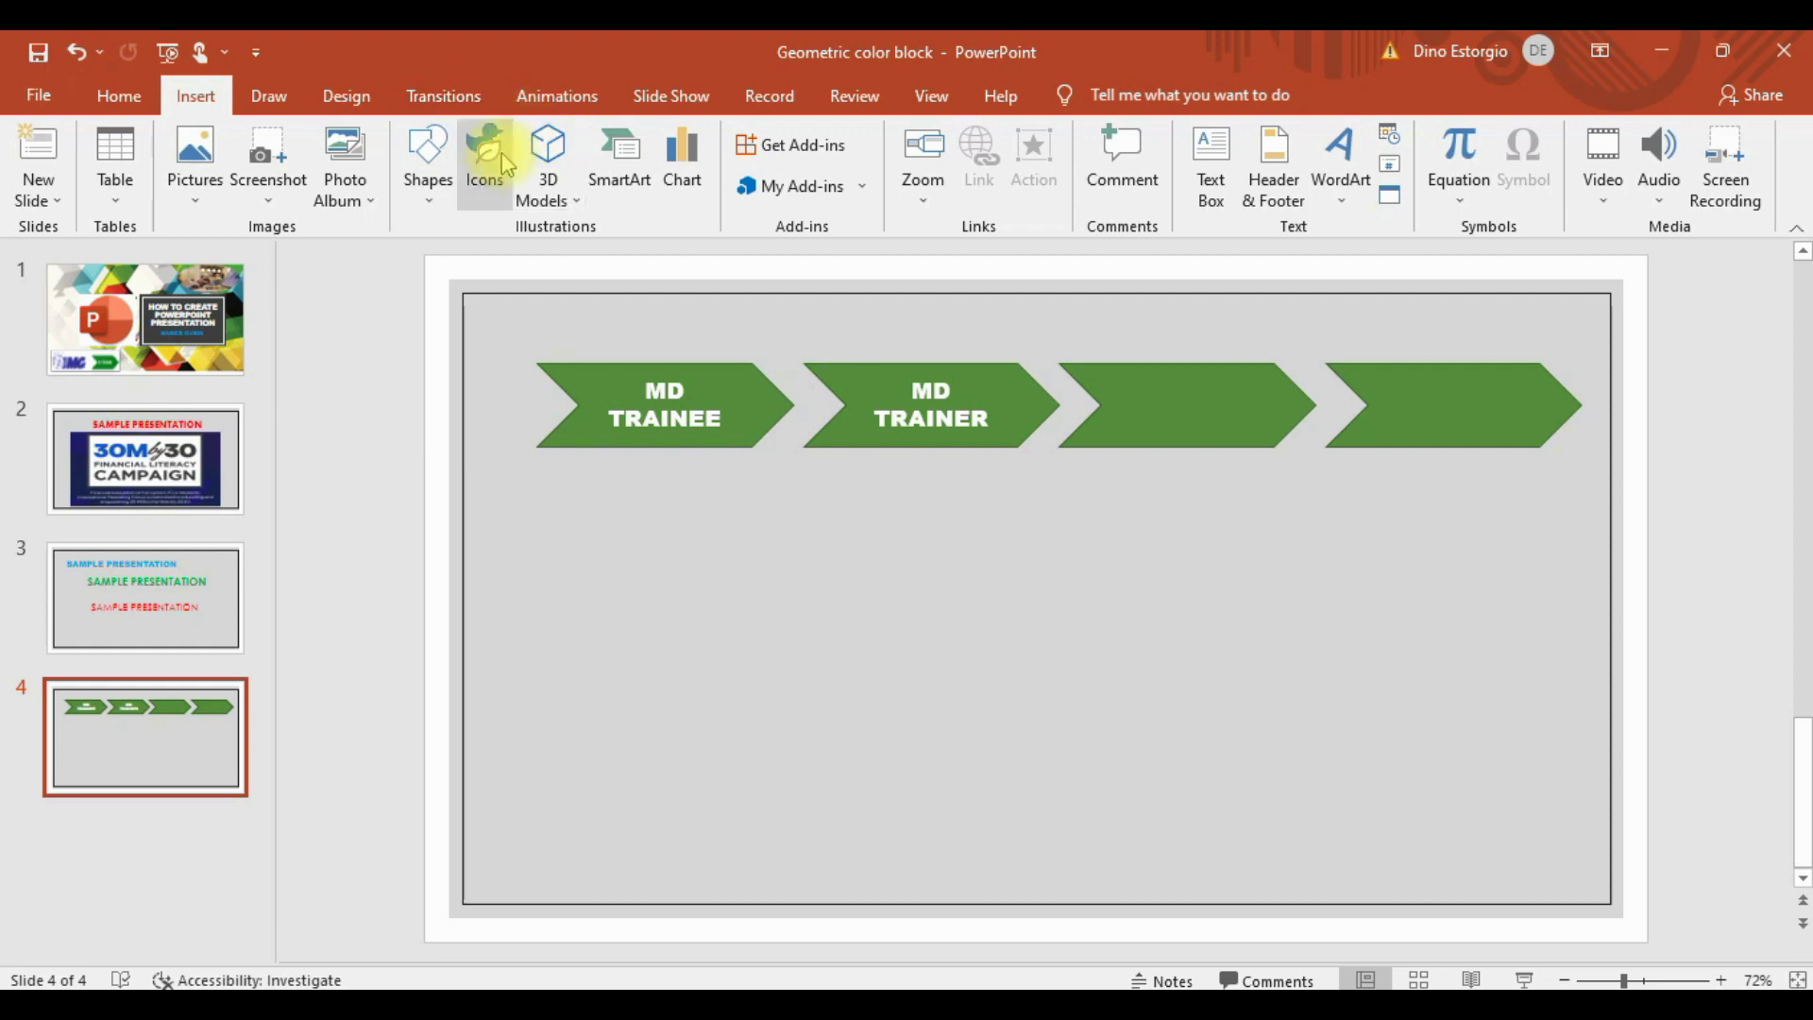
click(429, 165)
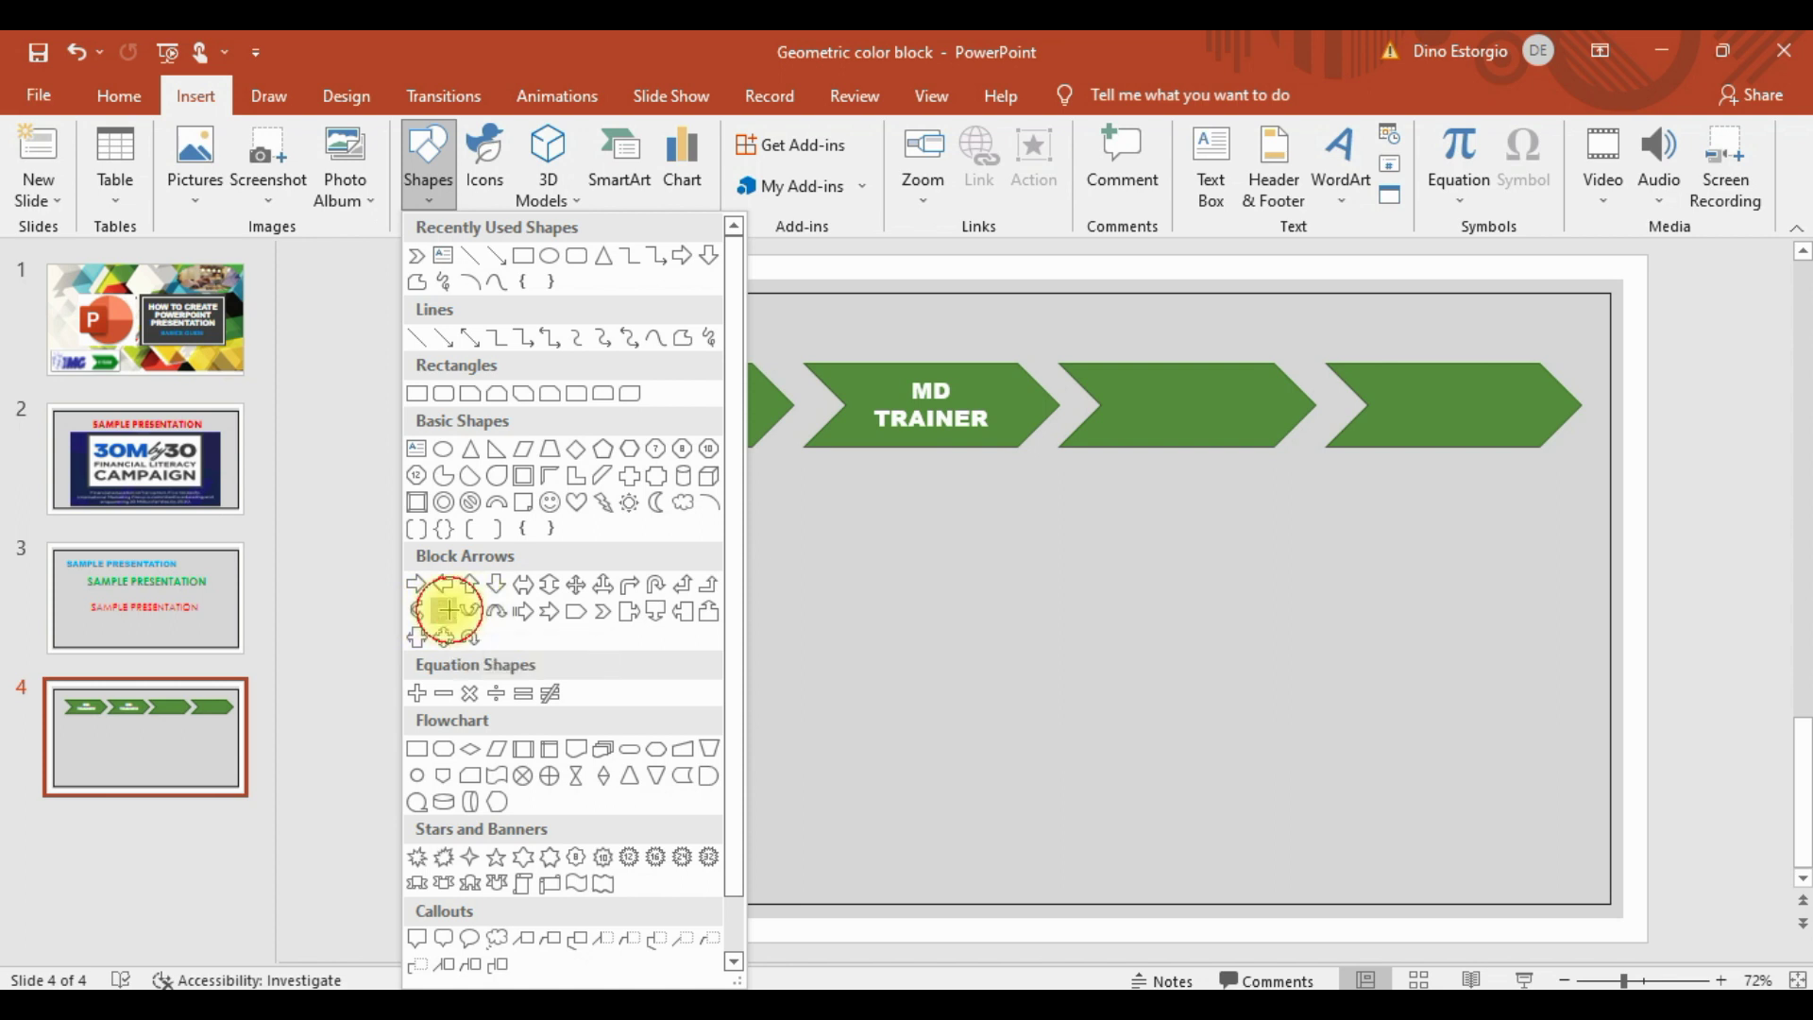
click(442, 611)
click(733, 582)
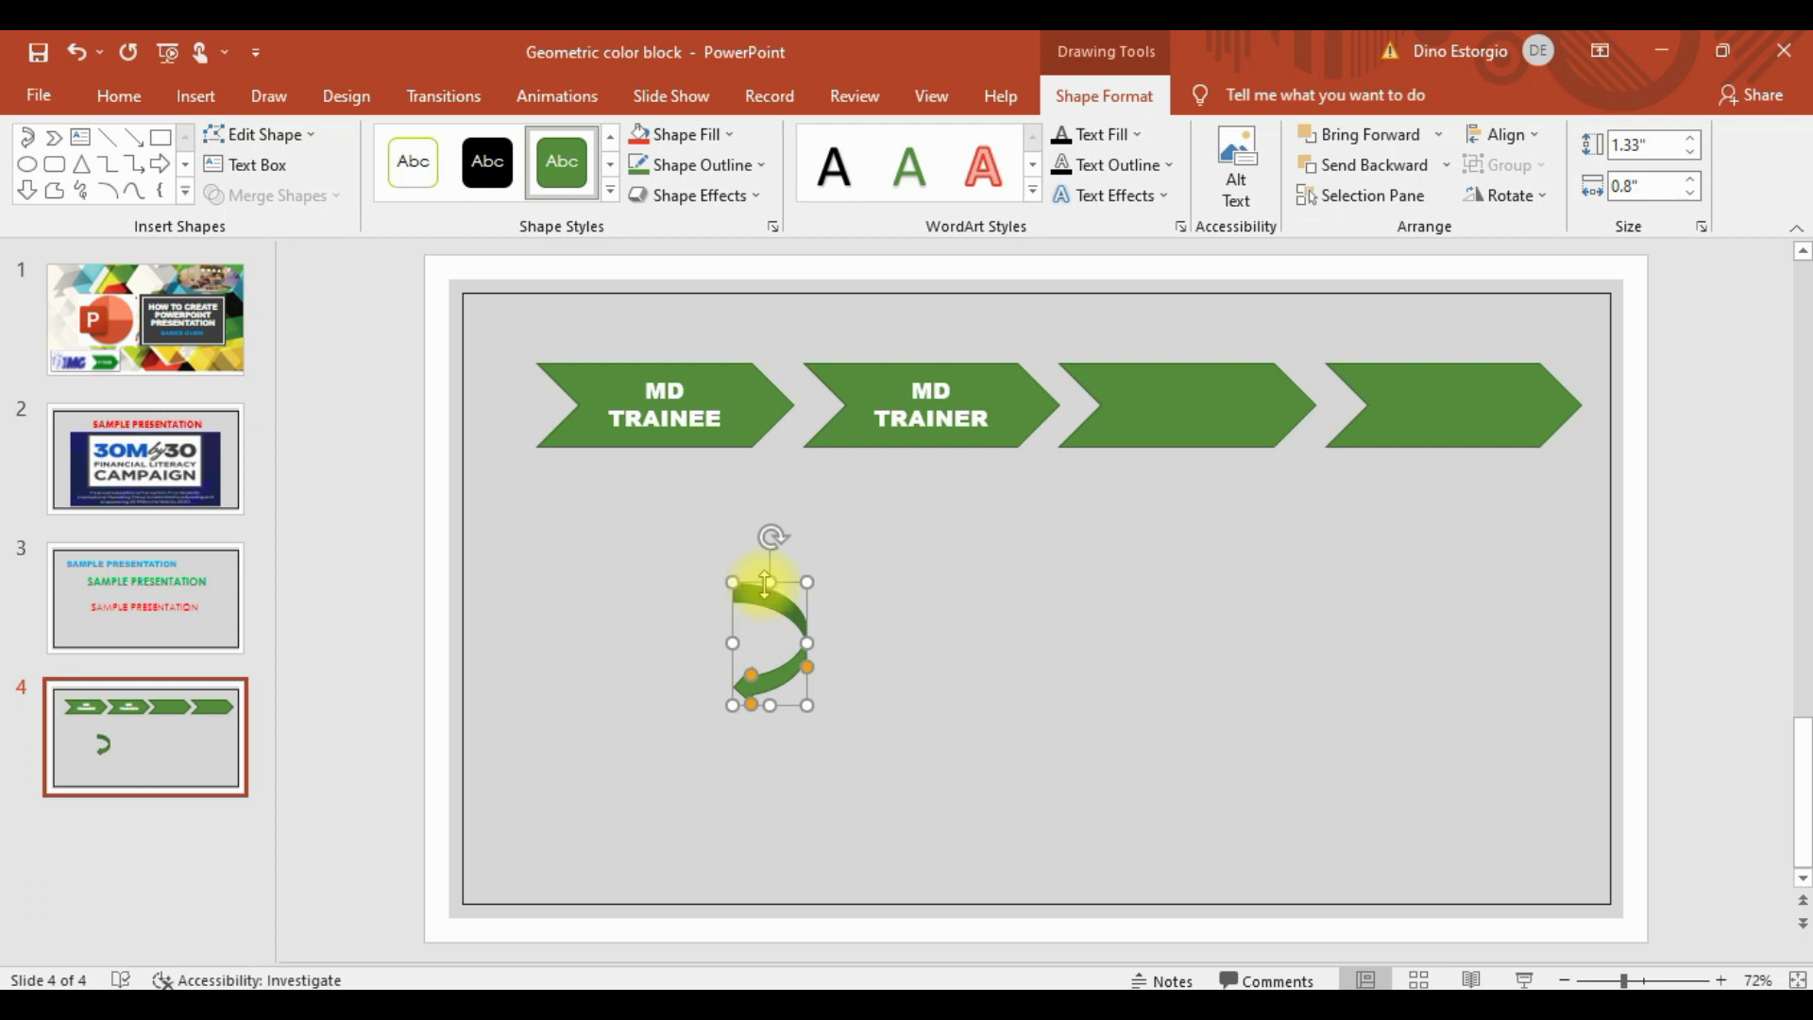
drag(722, 559, 641, 521)
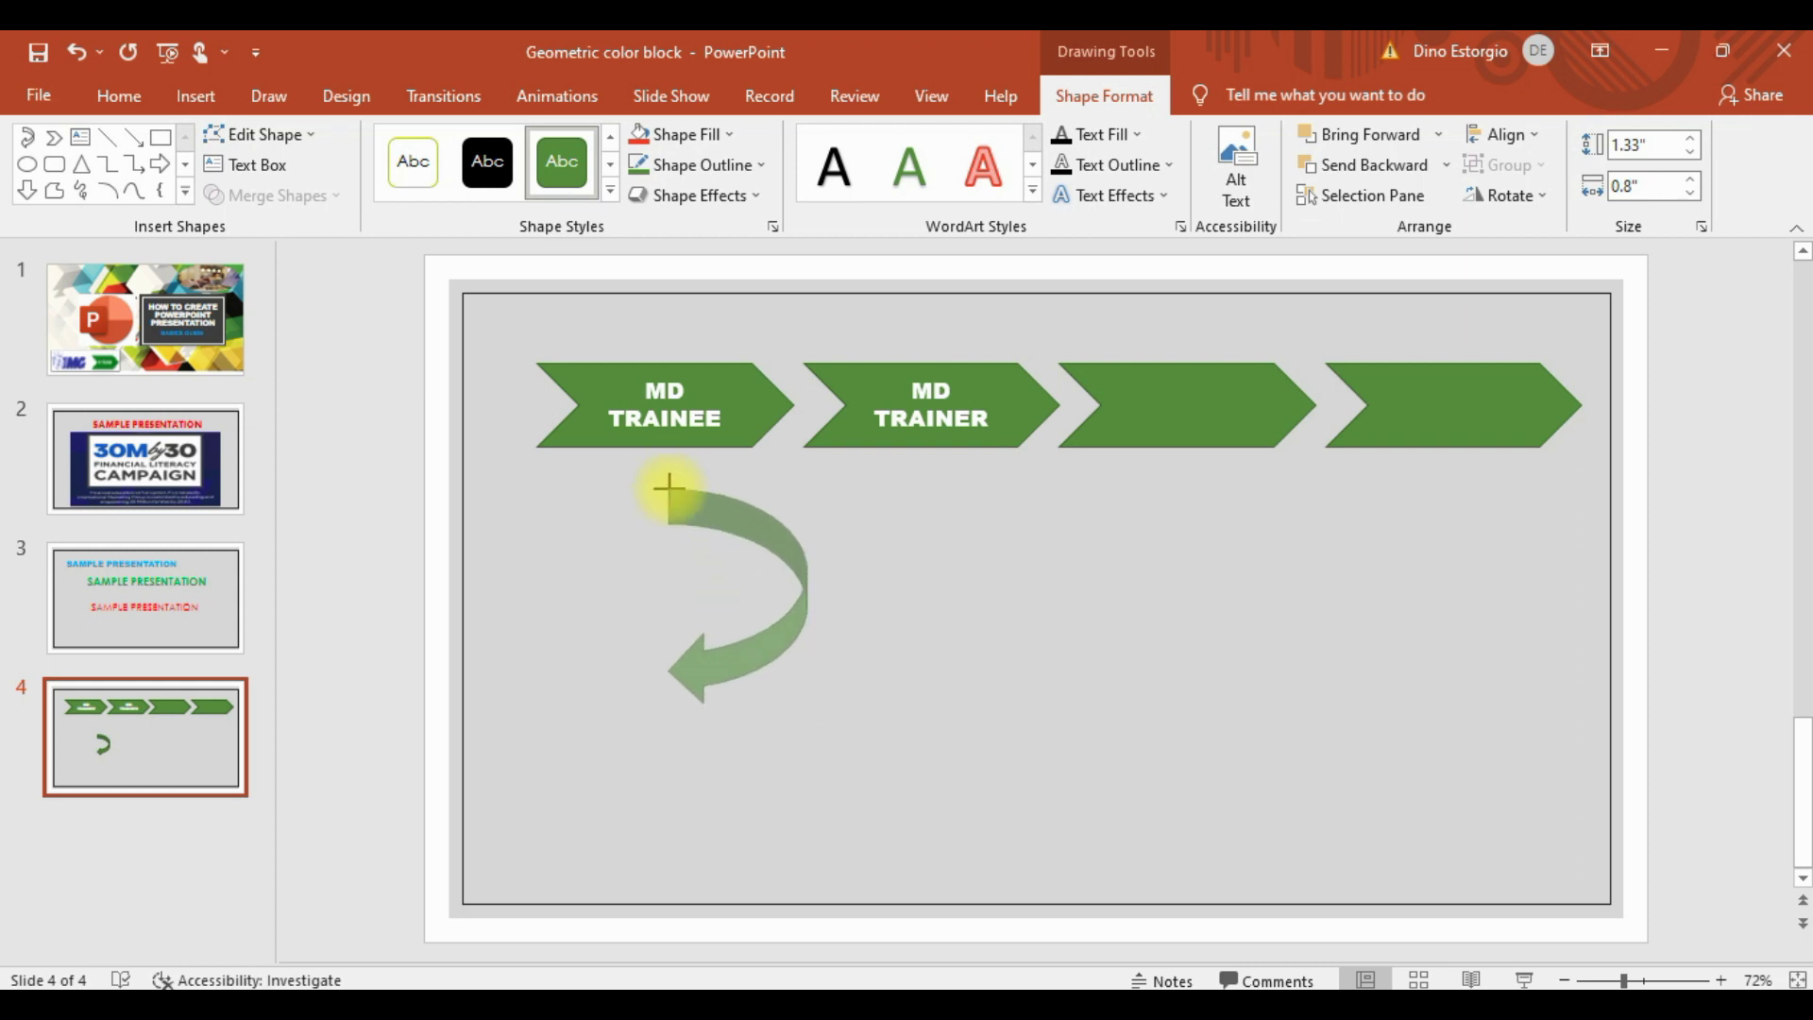
mouse_move(641, 521)
mouse_down()
mouse_move(828, 497)
mouse_move(614, 630)
mouse_up()
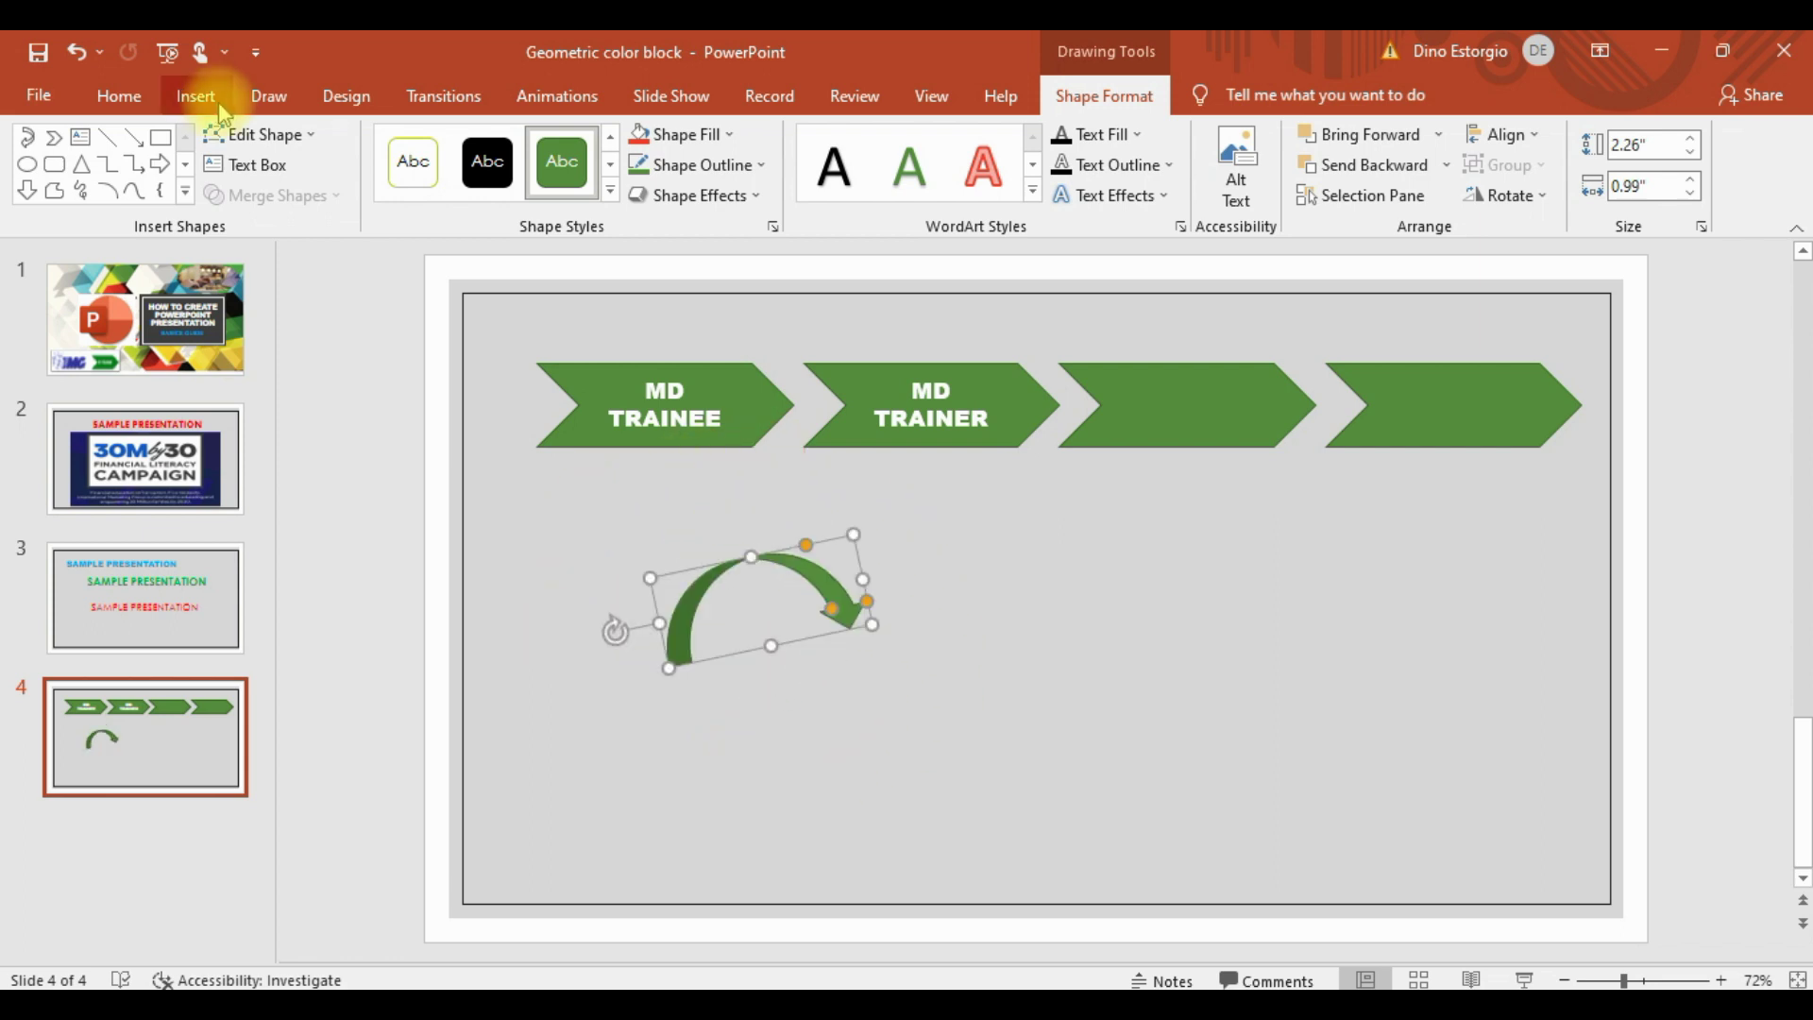
click(203, 98)
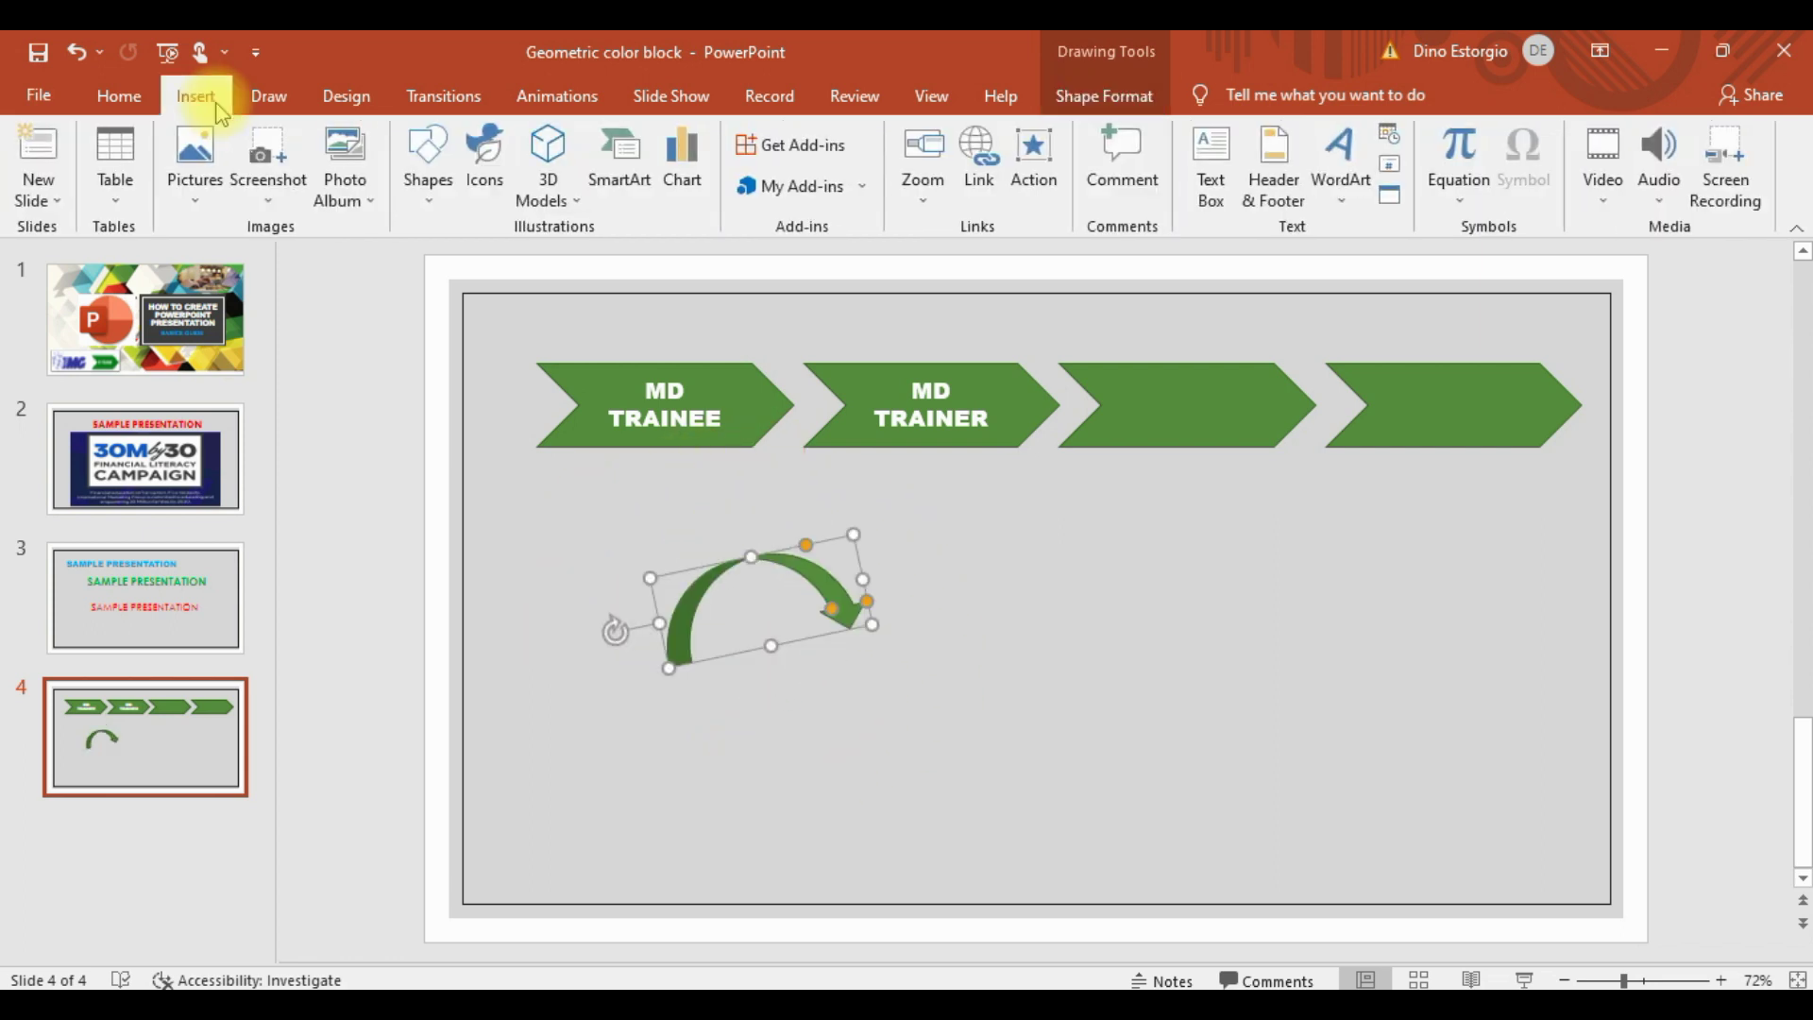
Step: Draw a slim 0.75" by 2.41" green right arrow beside the curved arrow, tilted slightly upward
click(427, 158)
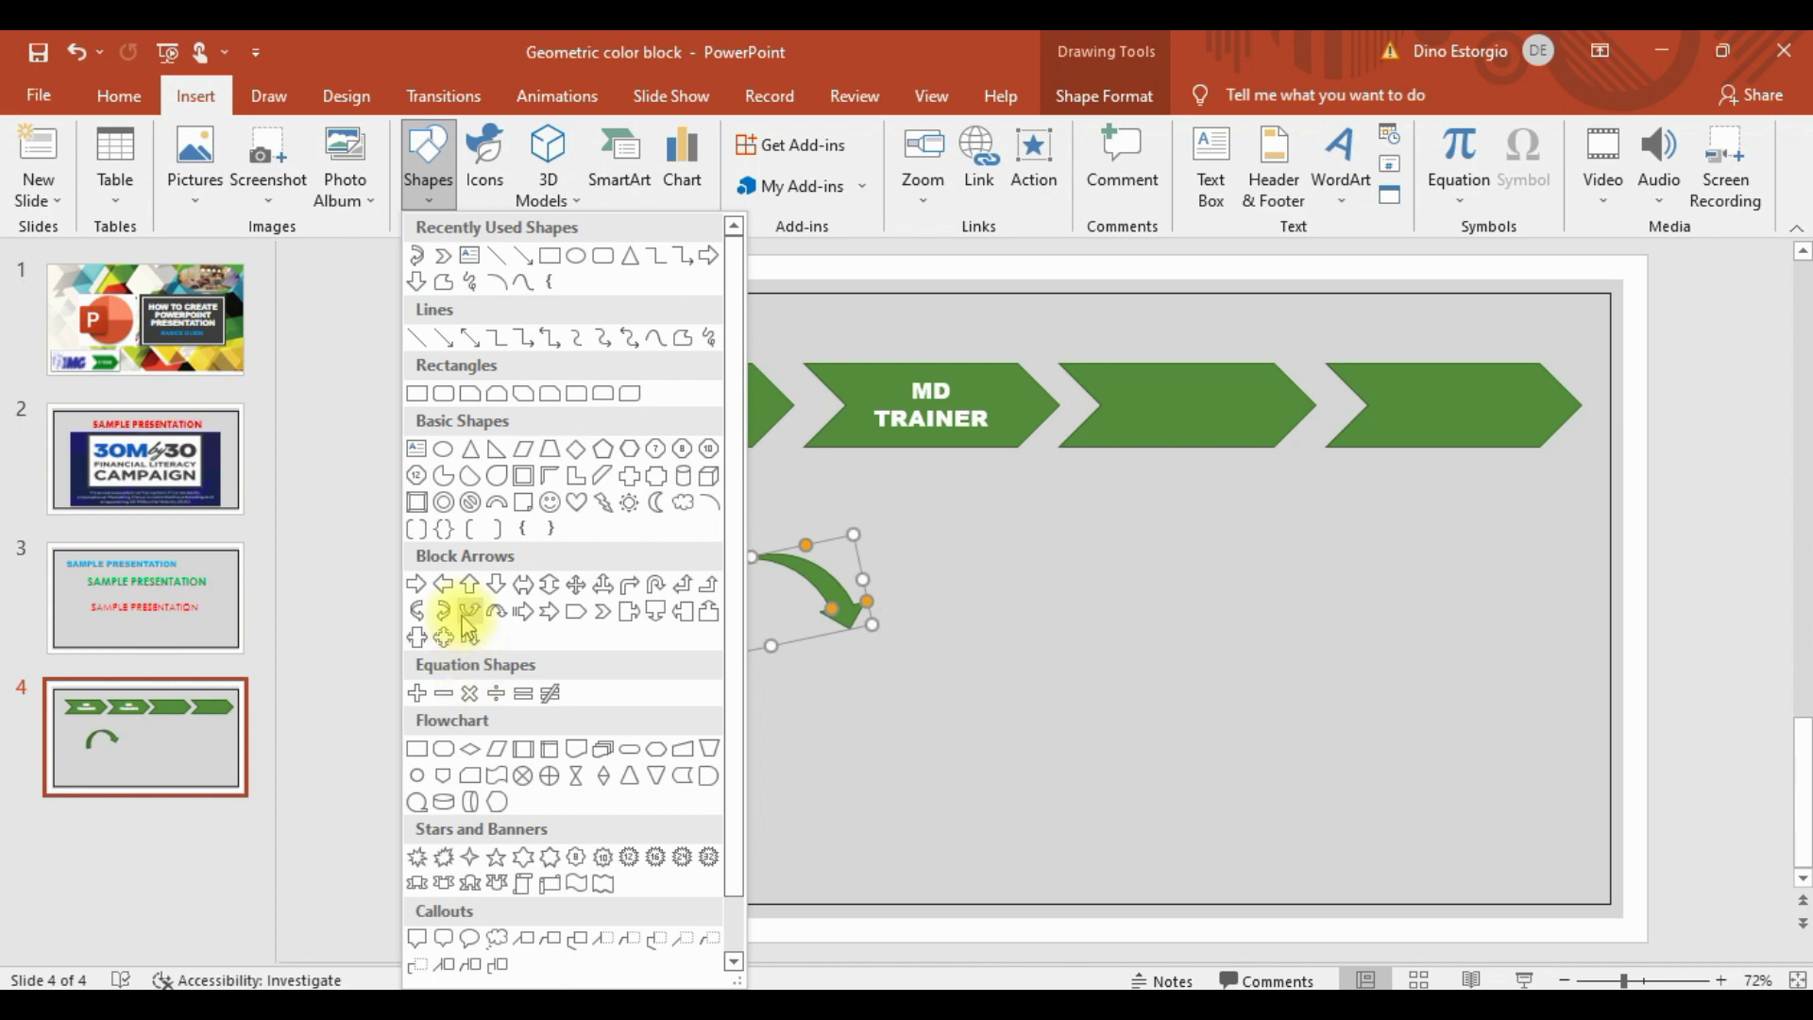
click(416, 584)
mouse_move(1042, 620)
mouse_down()
mouse_move(1147, 661)
mouse_move(1384, 635)
mouse_up()
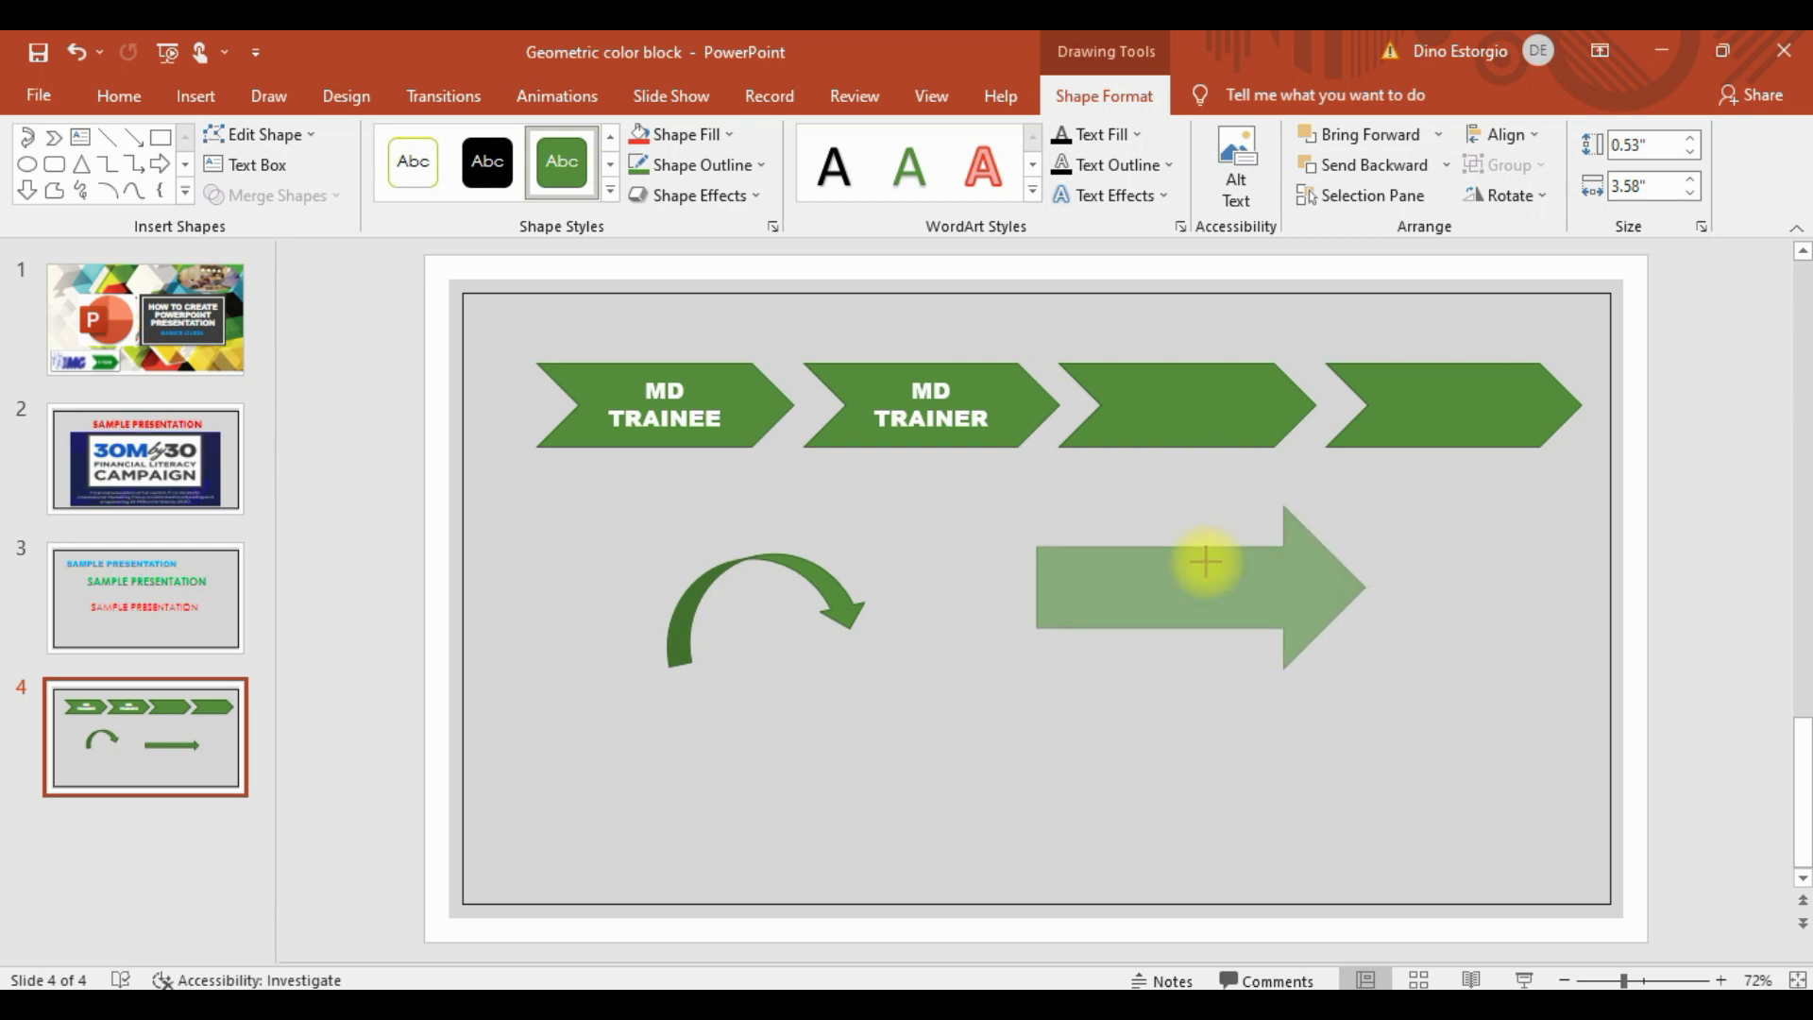
drag(1202, 618, 1201, 597)
drag(1367, 630, 1259, 632)
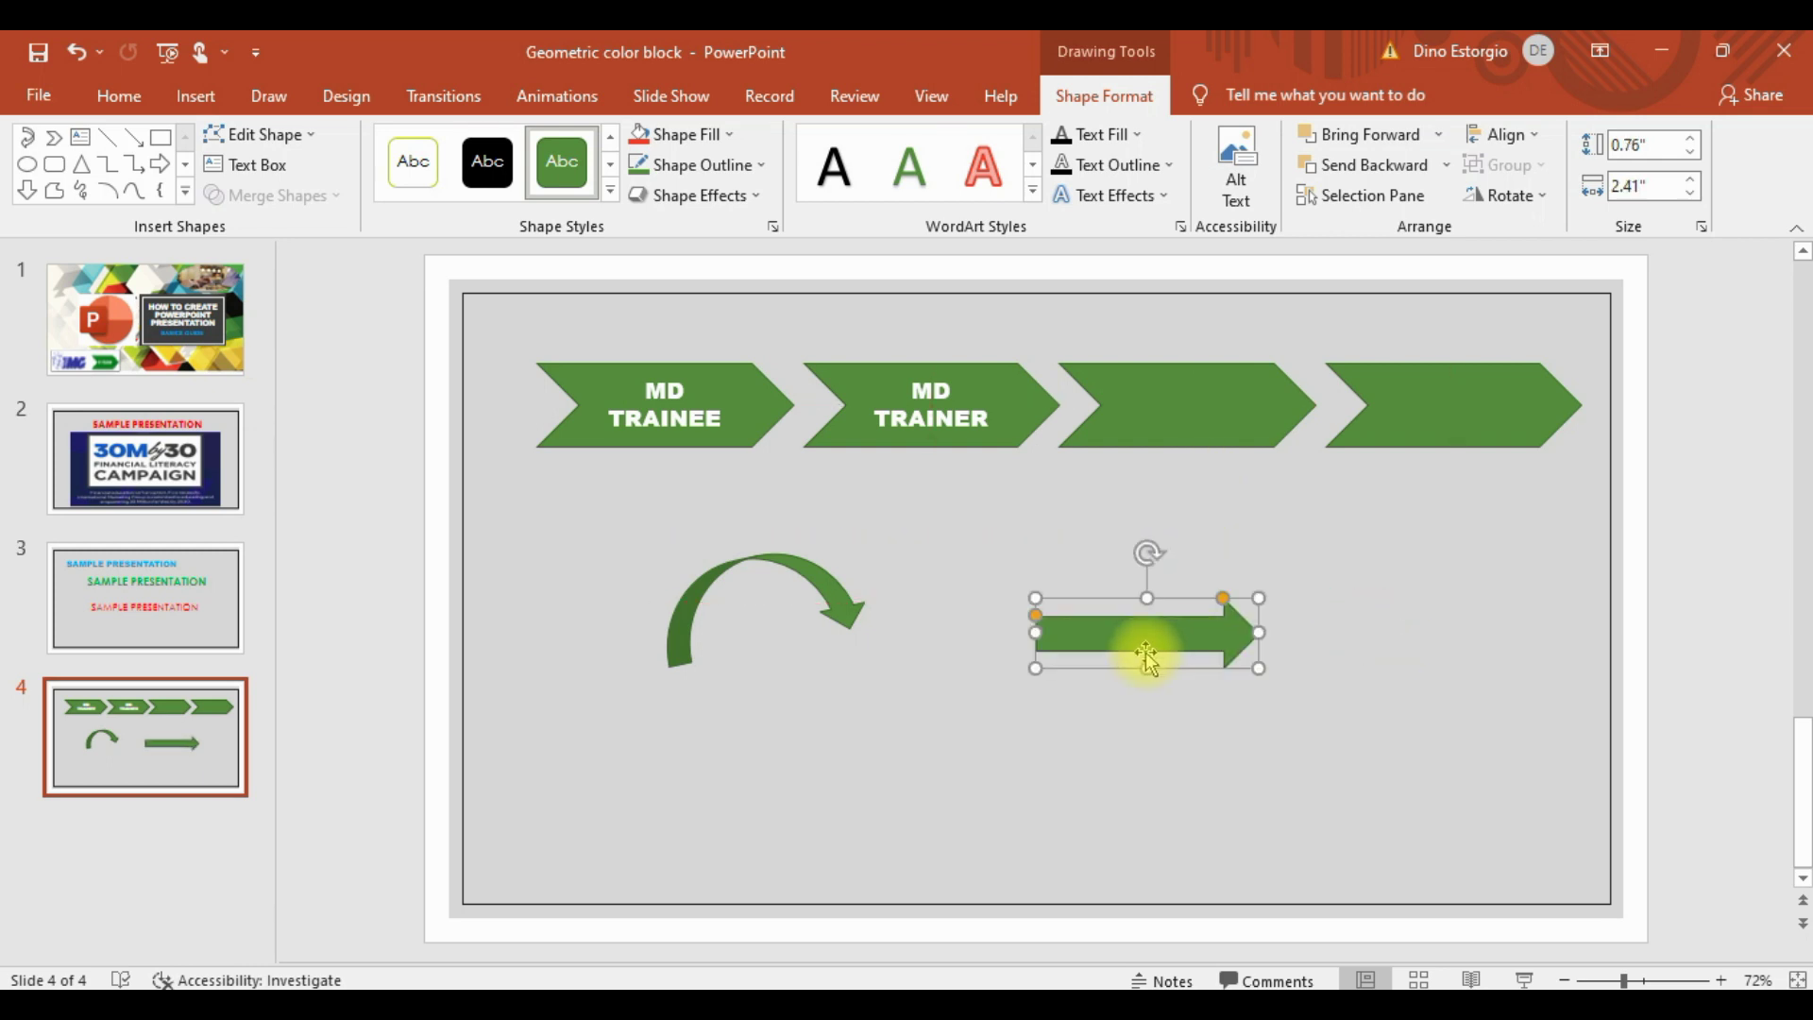
drag(1145, 674, 1145, 639)
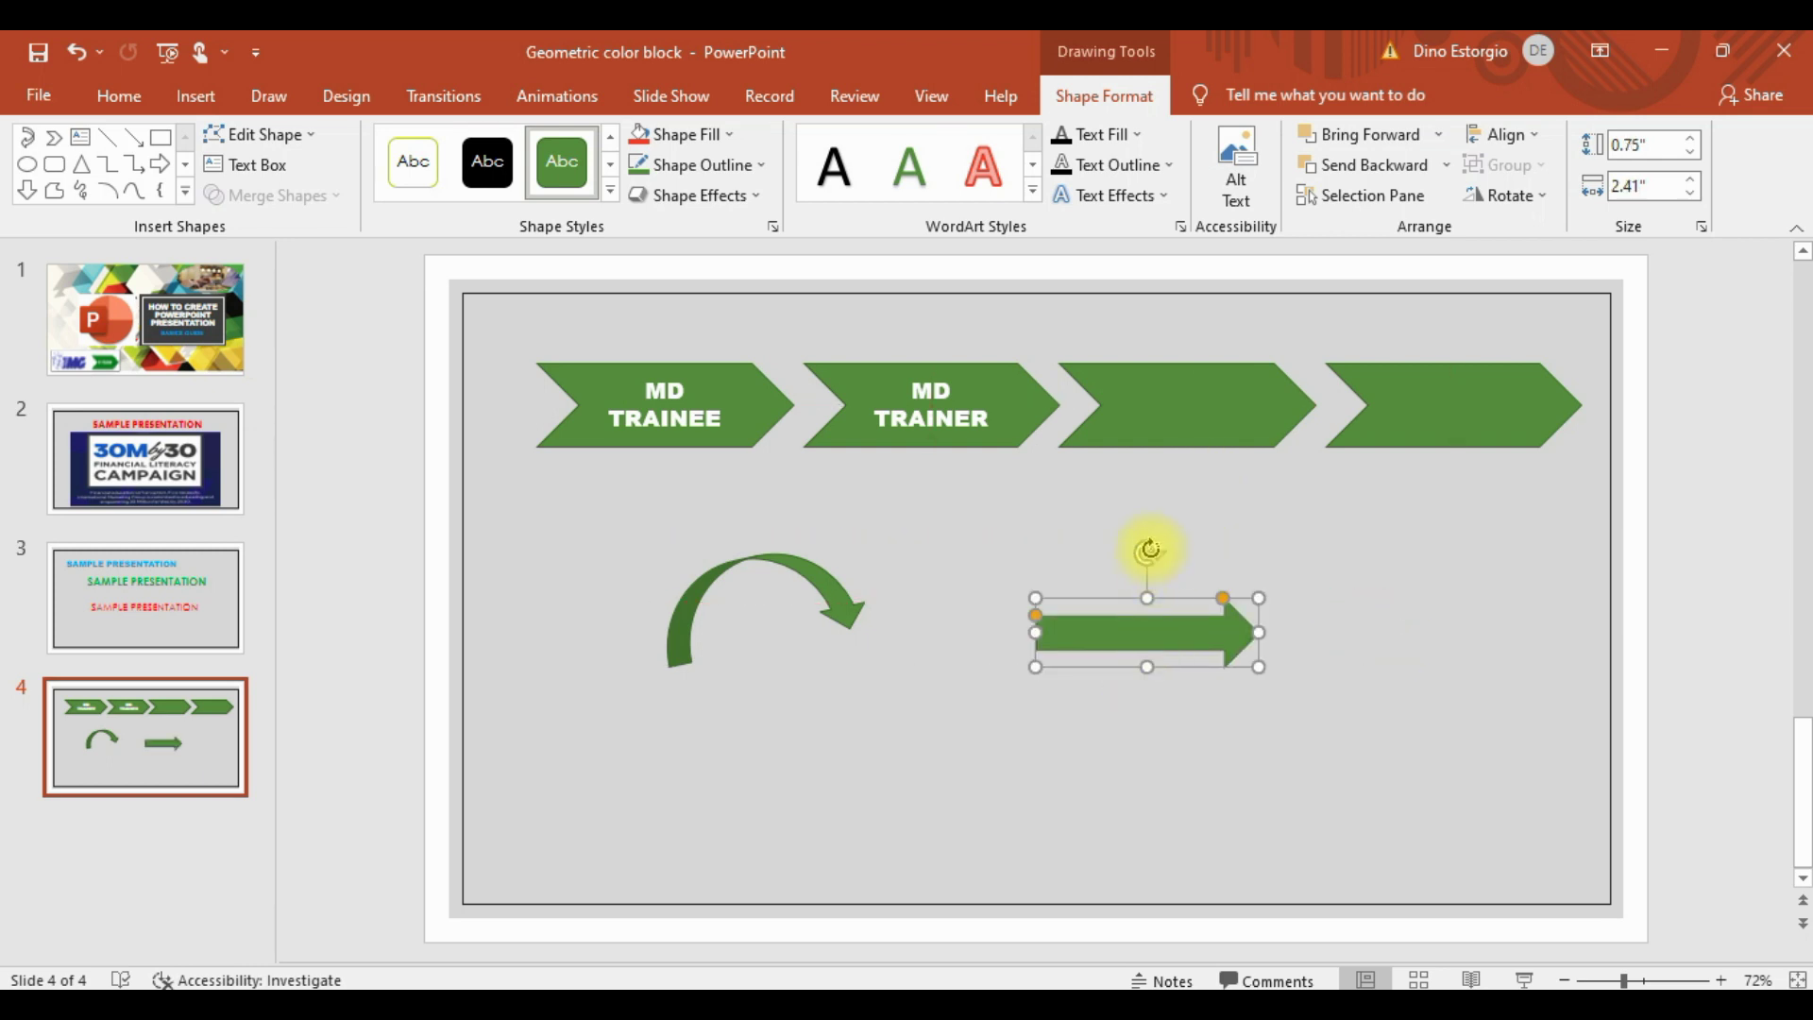
mouse_move(1150, 555)
mouse_down()
mouse_move(1092, 719)
mouse_move(1128, 571)
mouse_move(973, 523)
mouse_up()
click(1122, 608)
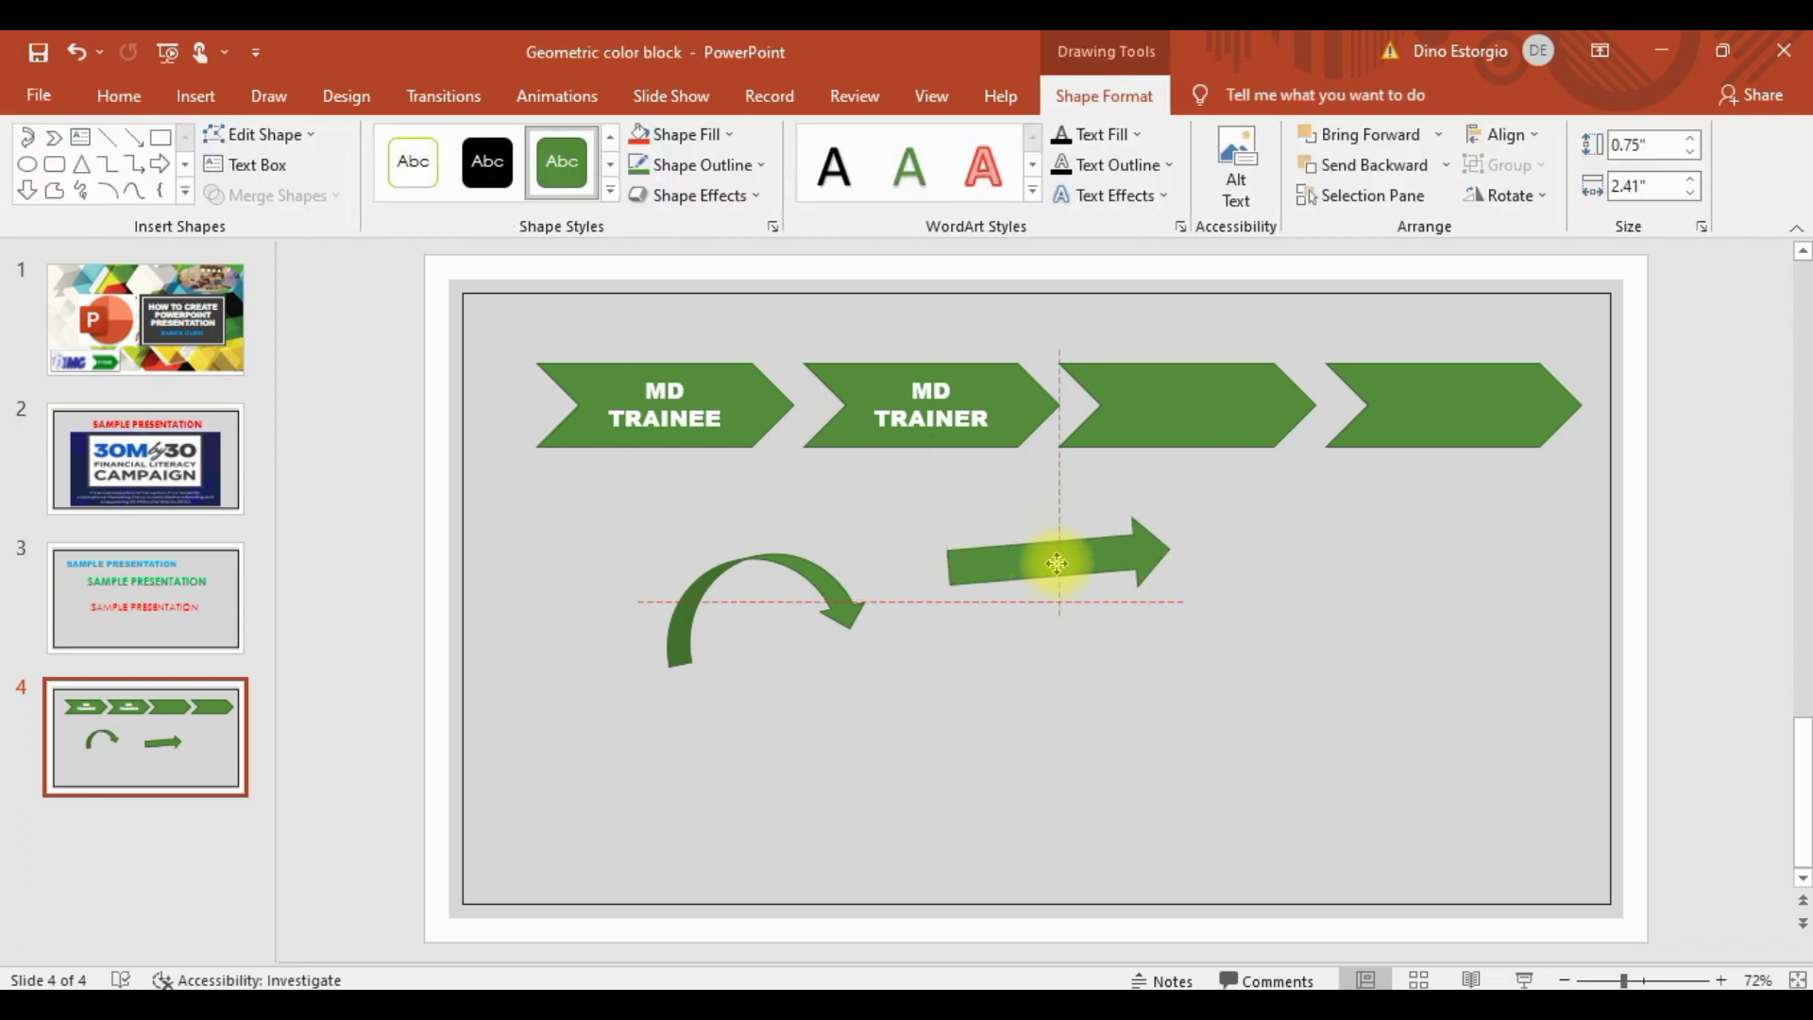
click(196, 97)
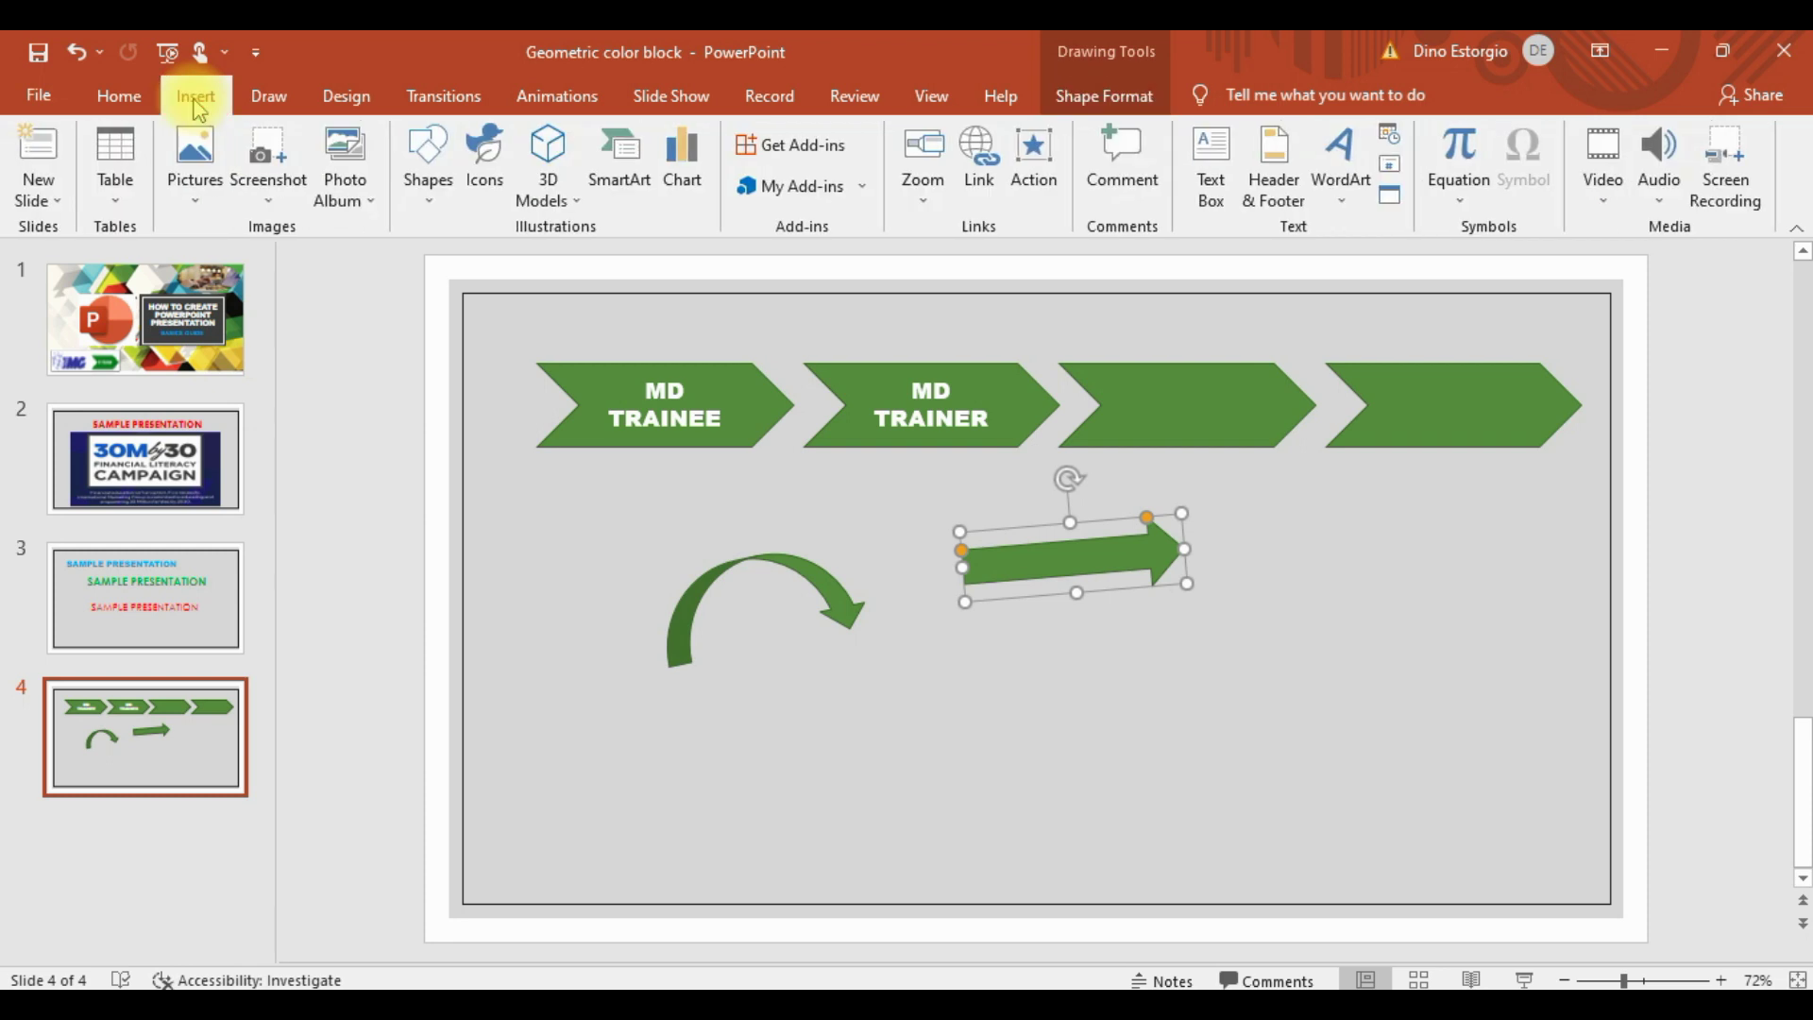
Step: Place a 0.91" green rounded square between the arrows, shift the straight arrow right, and copy the square
click(436, 170)
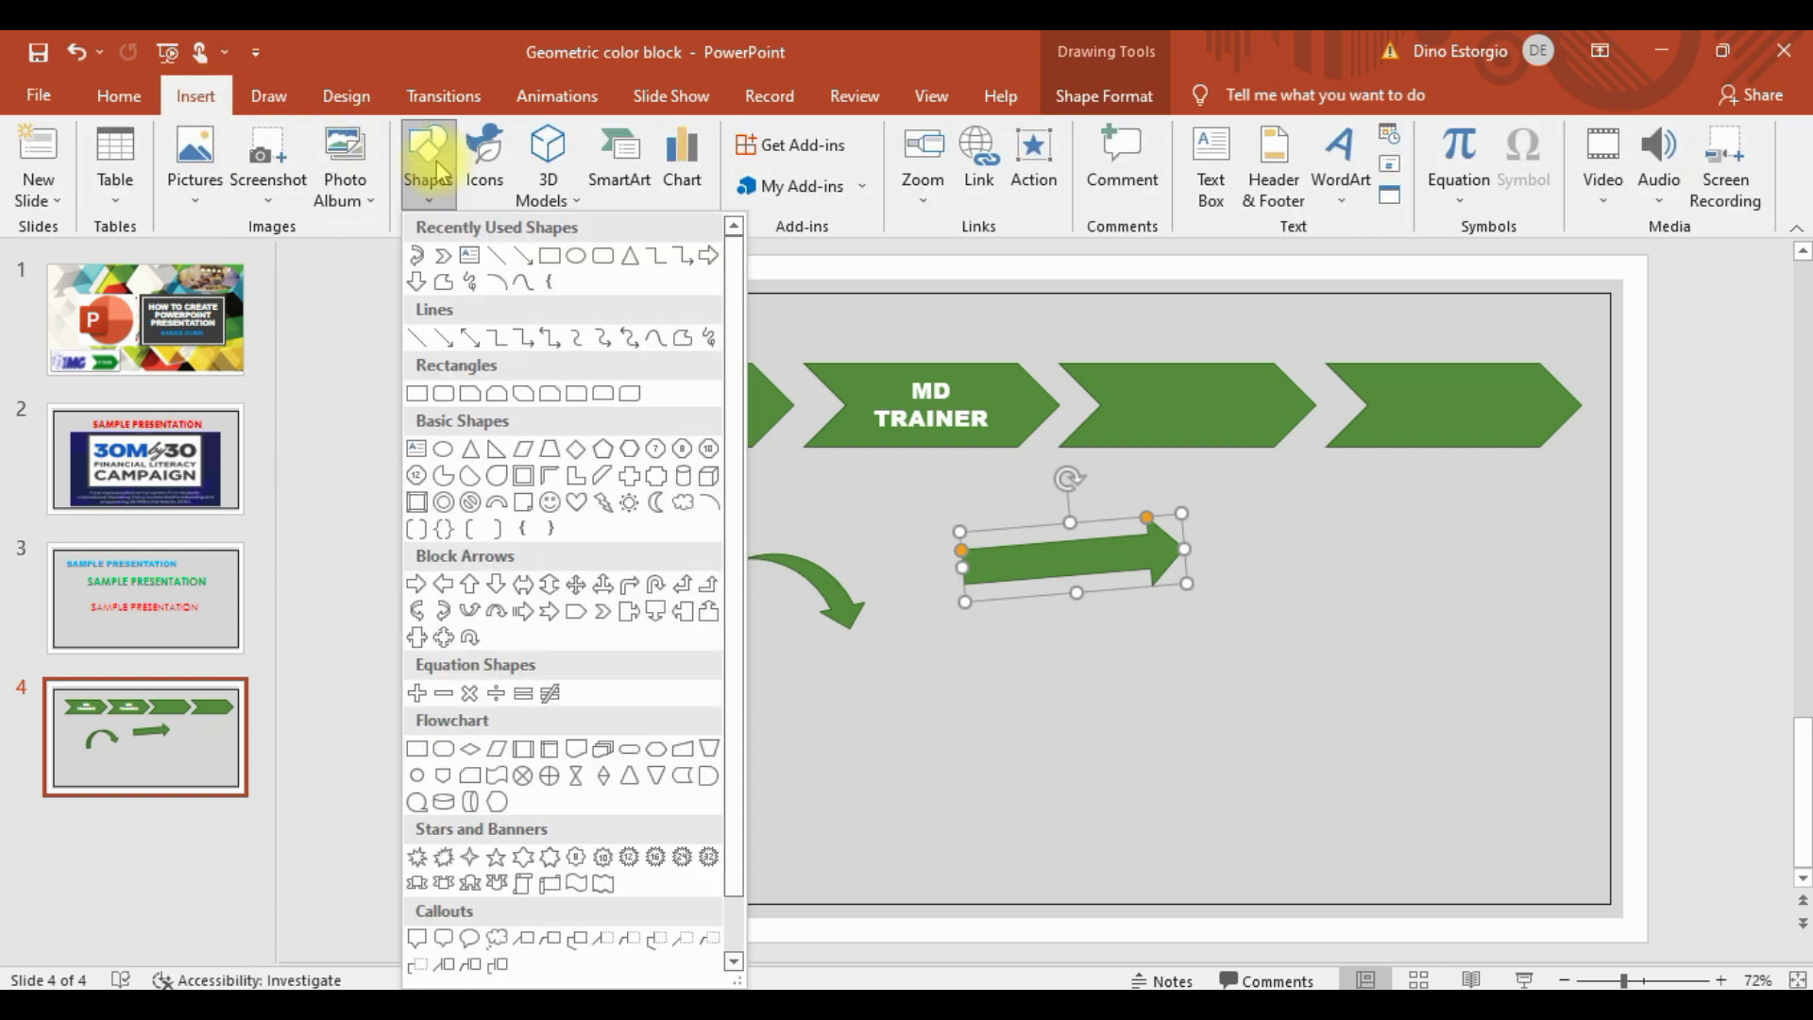
click(603, 255)
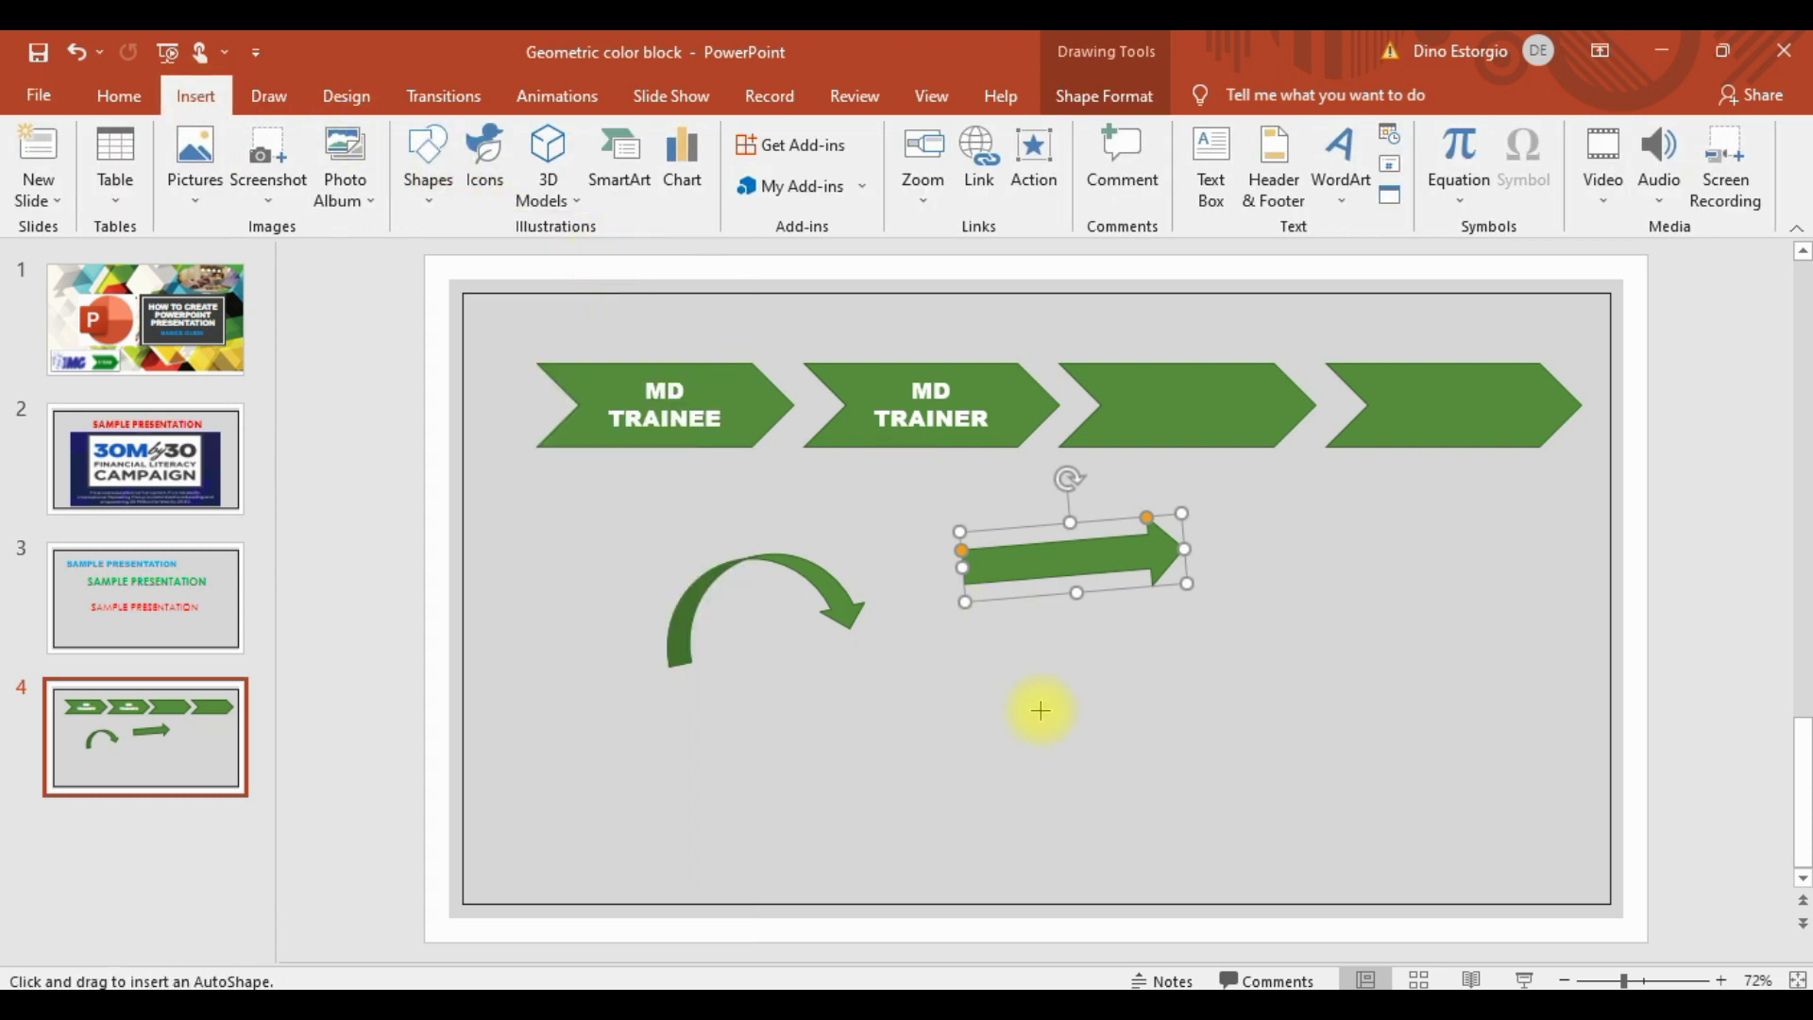
click(1090, 654)
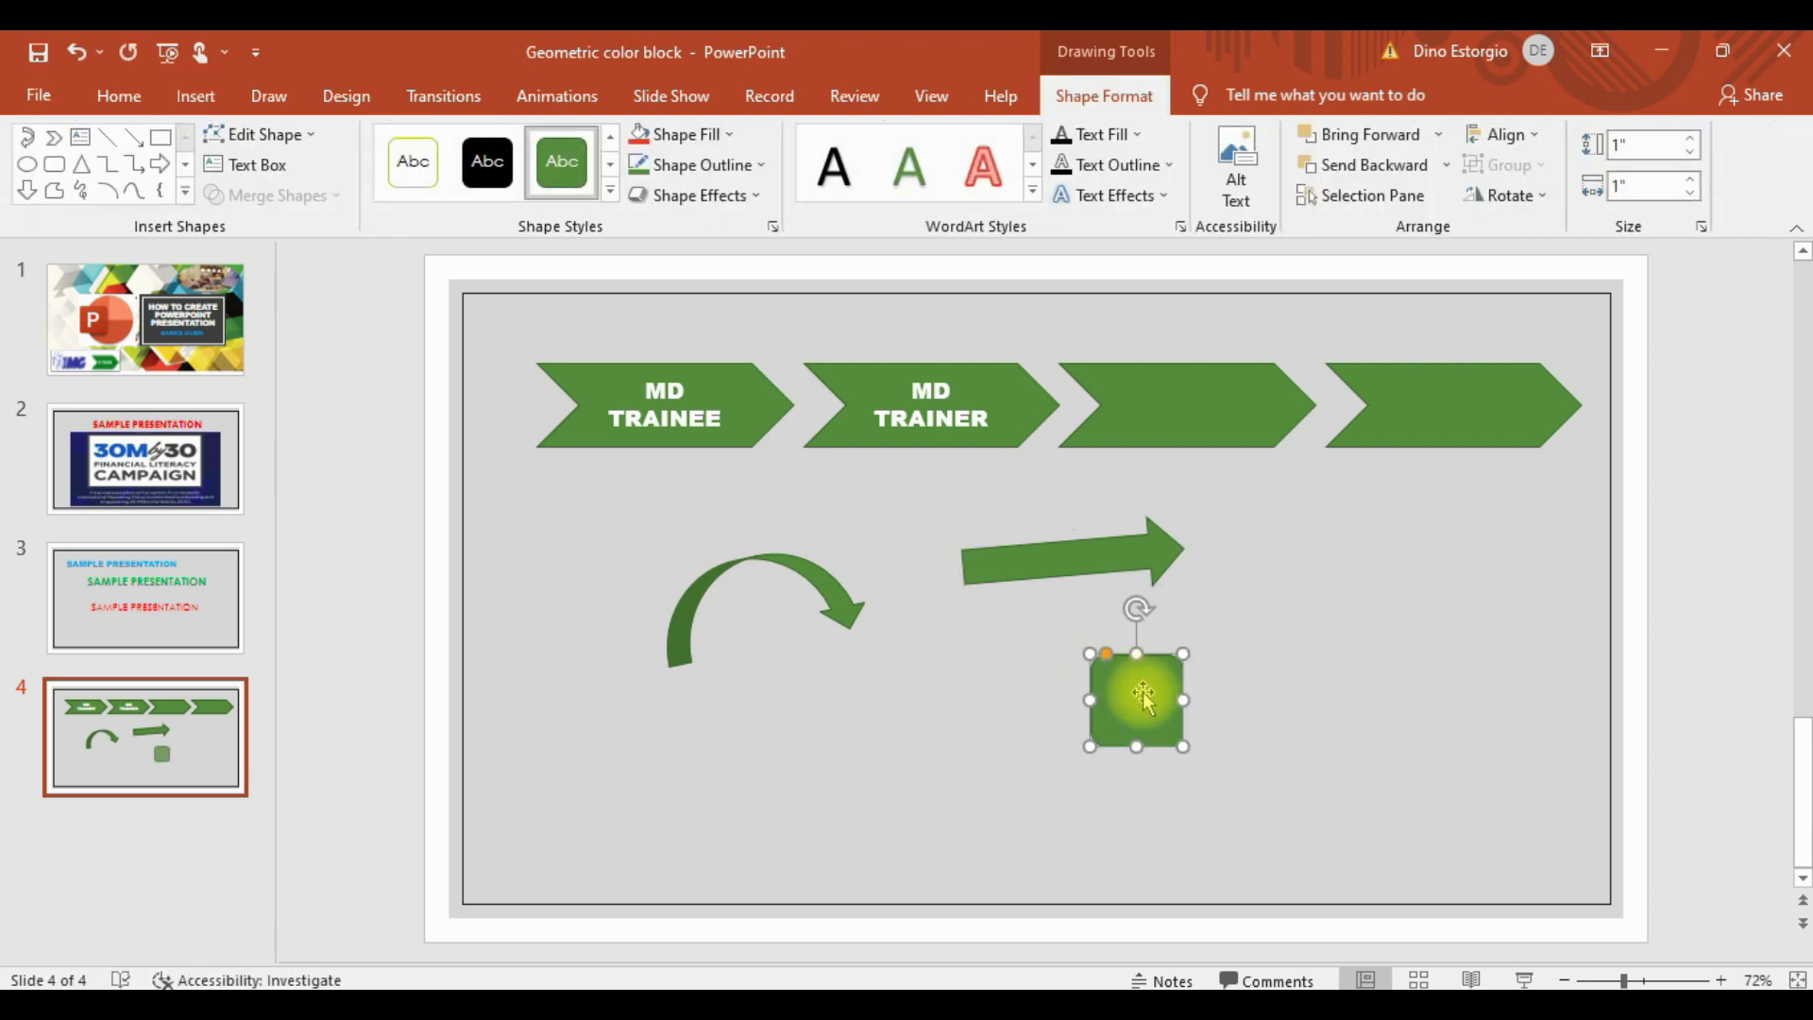
drag(1098, 555, 1423, 568)
mouse_move(1123, 674)
mouse_down()
mouse_move(1078, 558)
mouse_move(1033, 587)
mouse_up()
right_click(1079, 563)
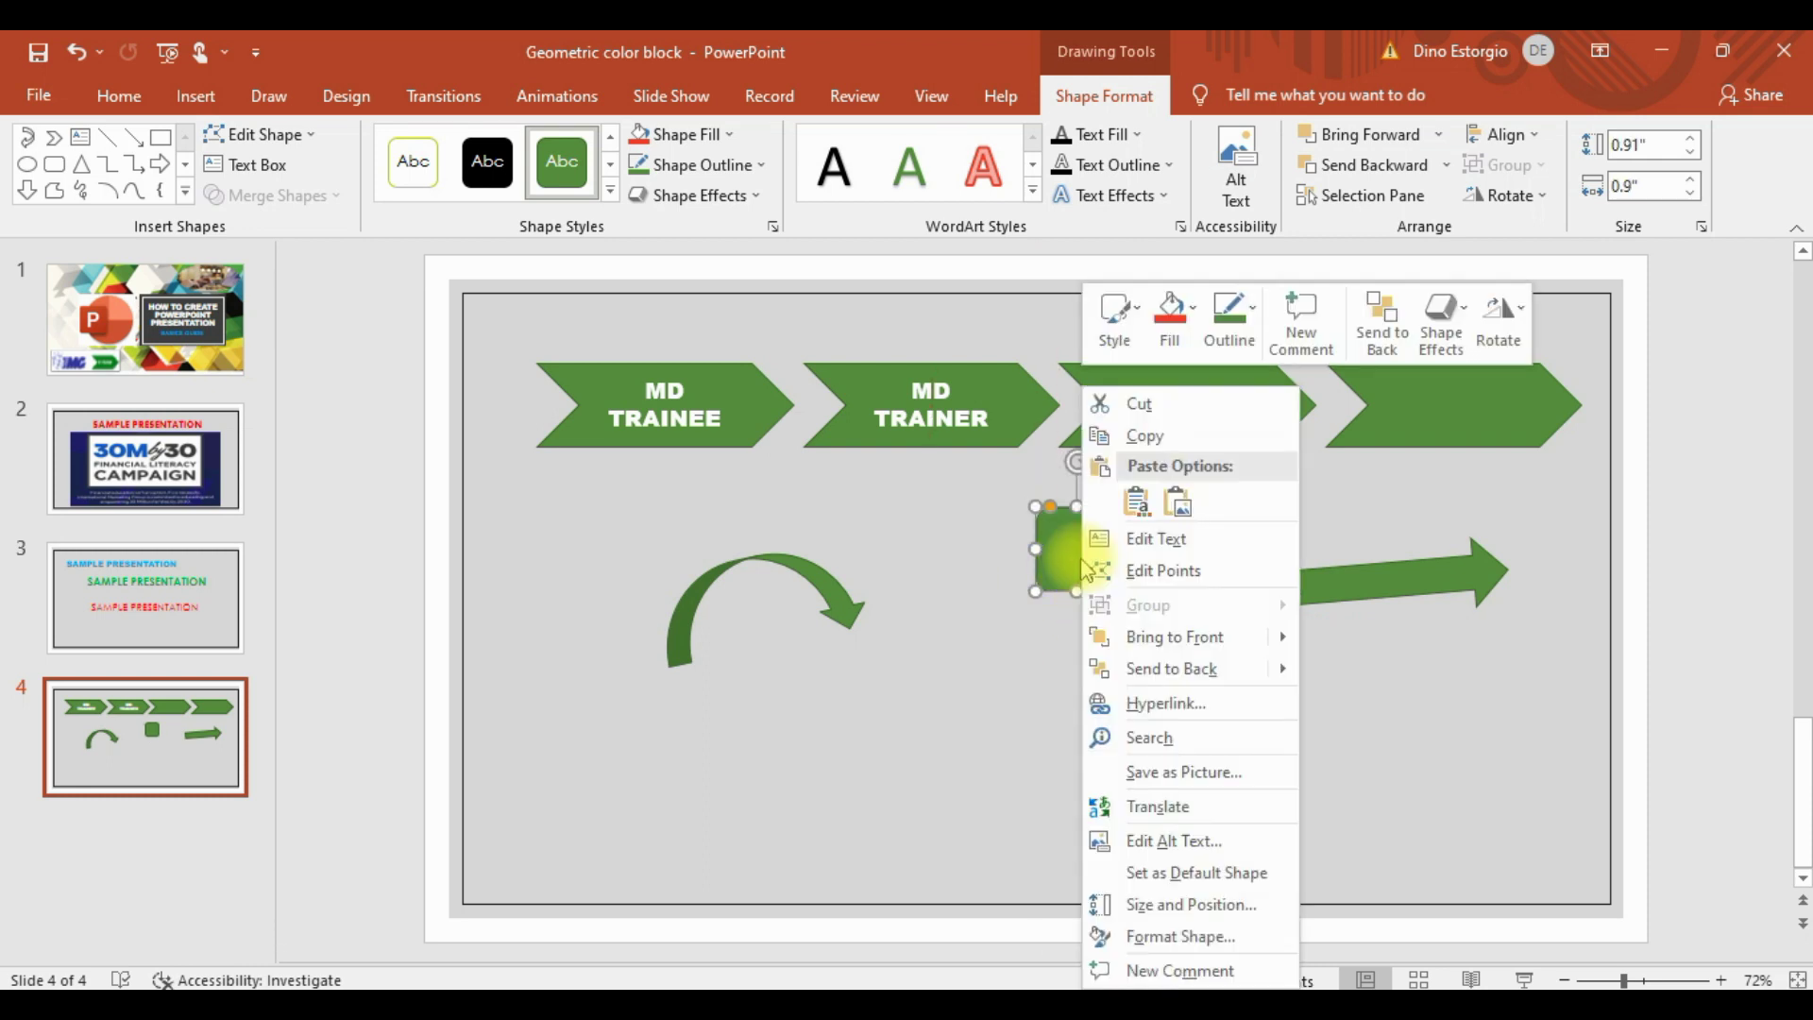
click(1143, 436)
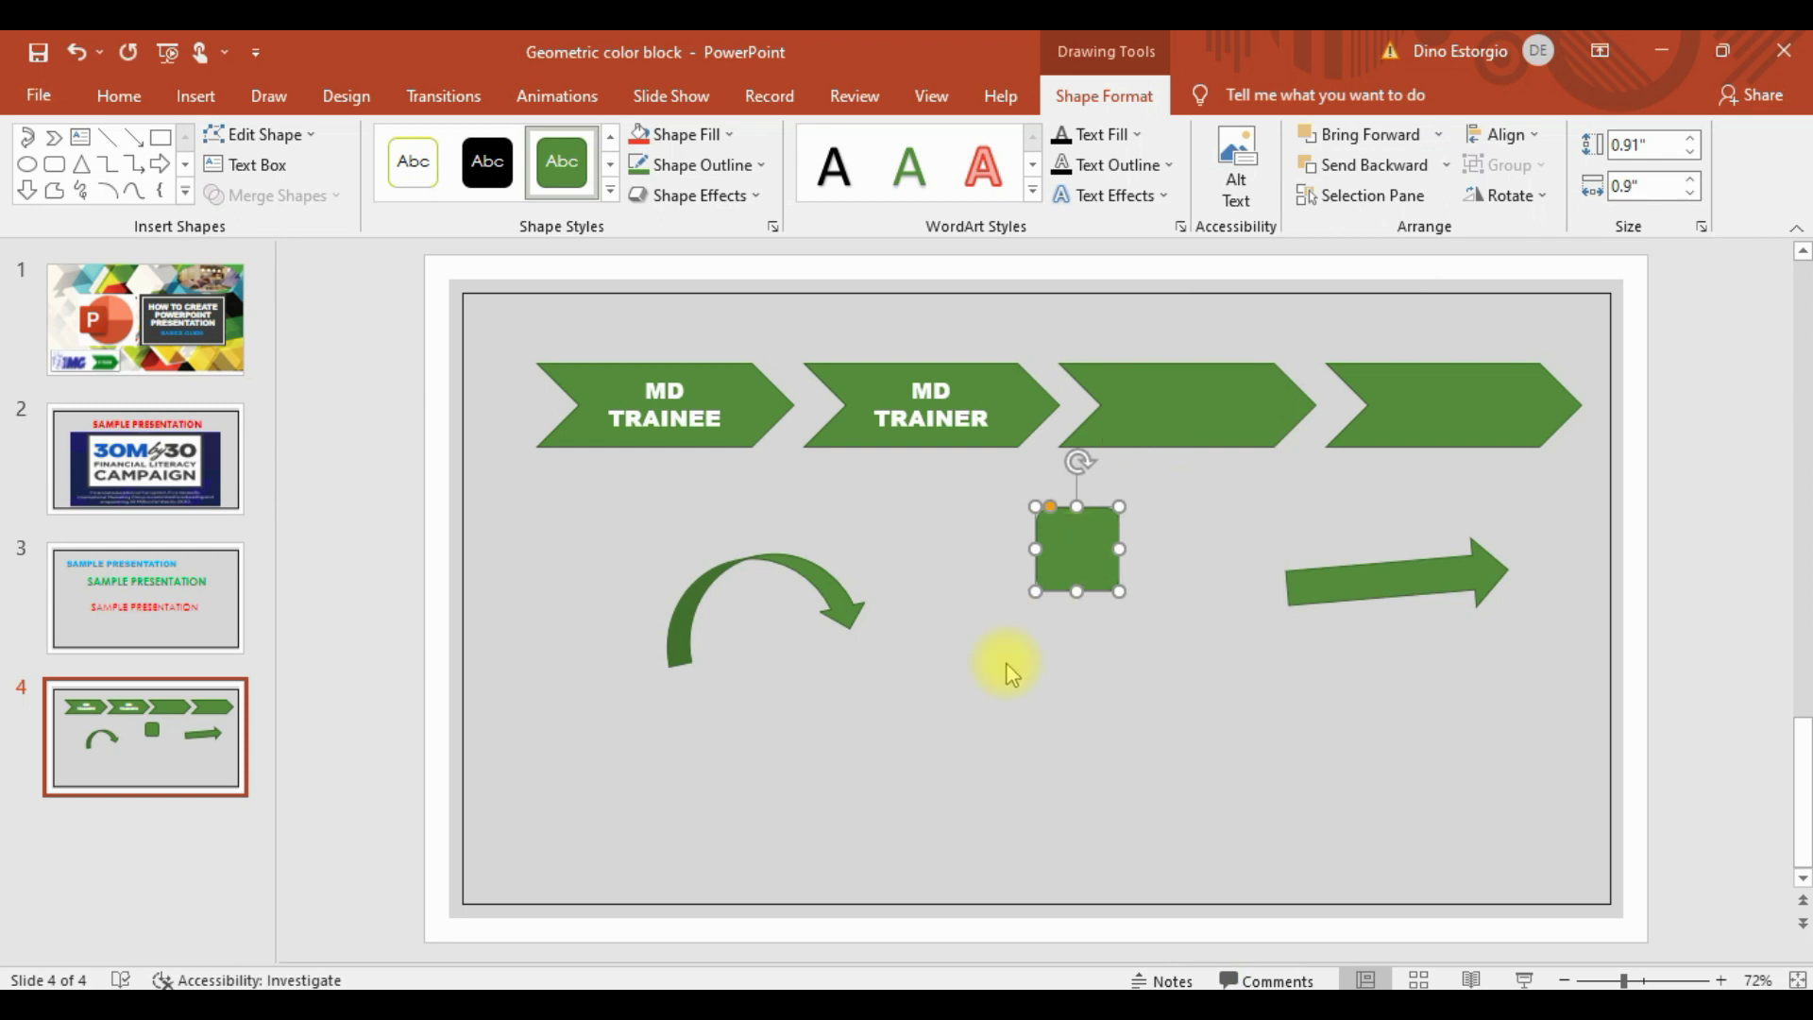
click(960, 699)
Step: Arrange three square copies in a bottom row, then reposition the straight arrow and top square above them
right_click(960, 700)
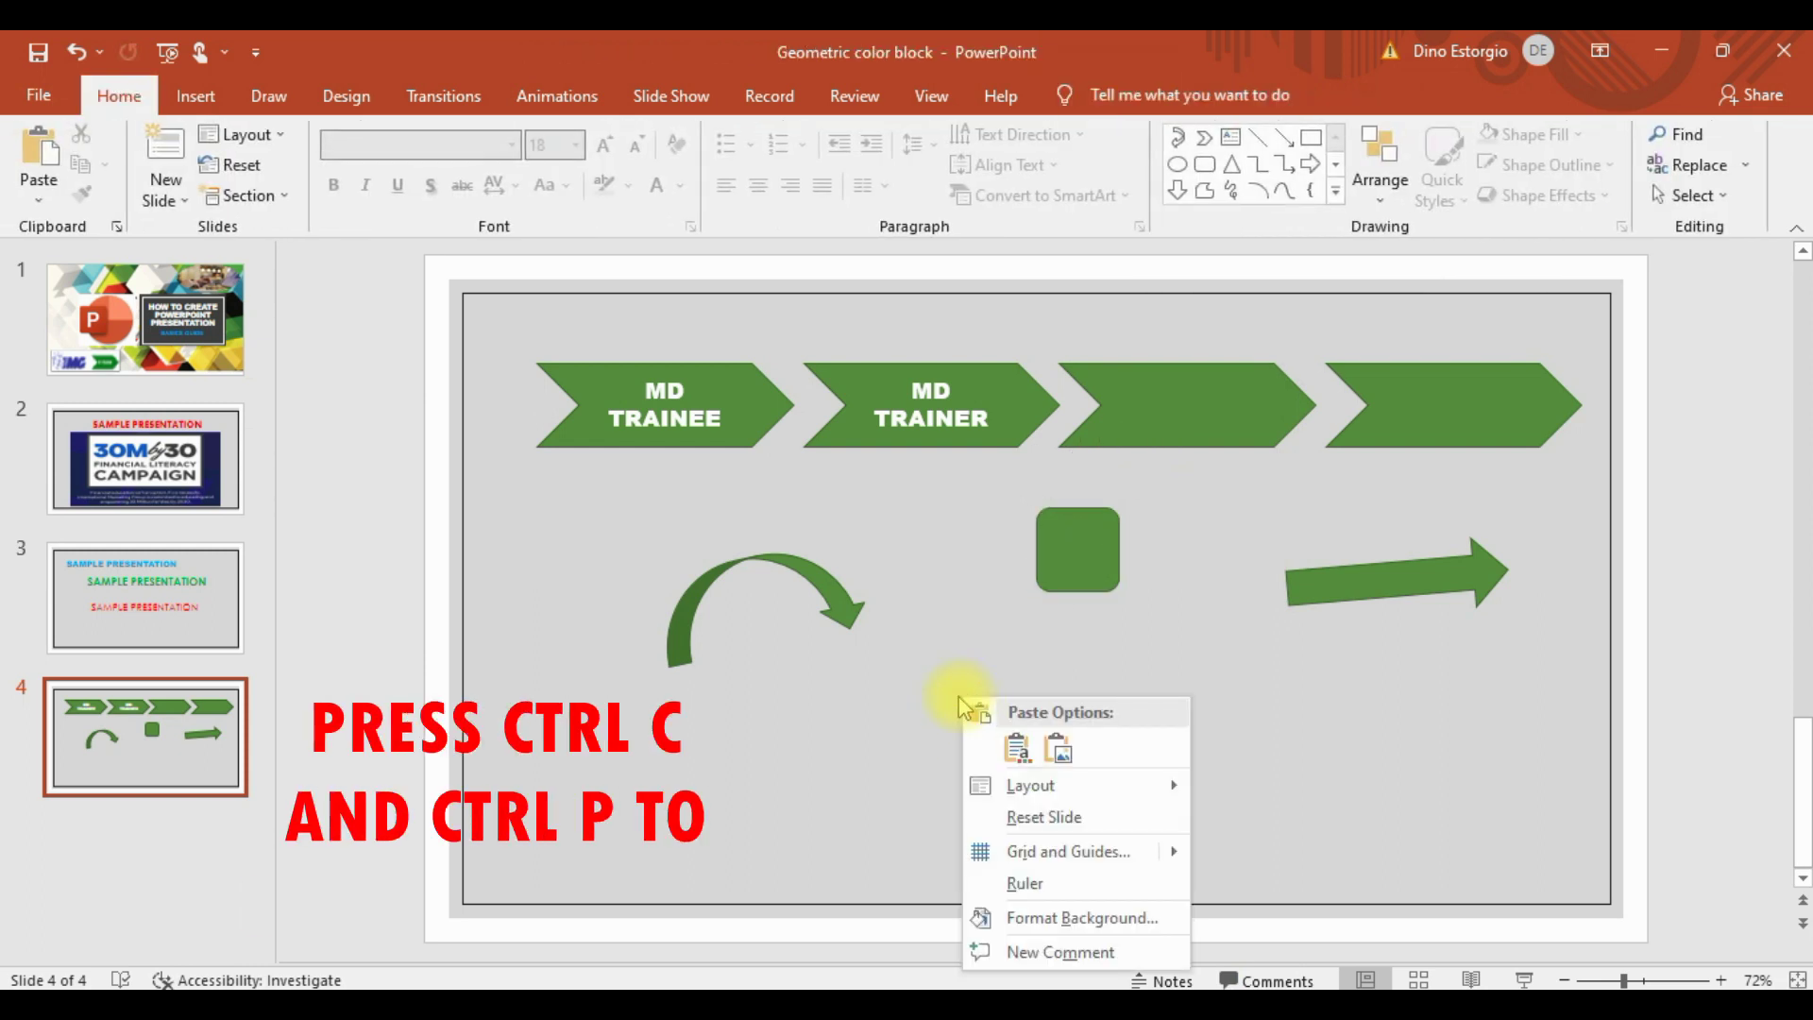
click(957, 701)
key(ctrl+v)
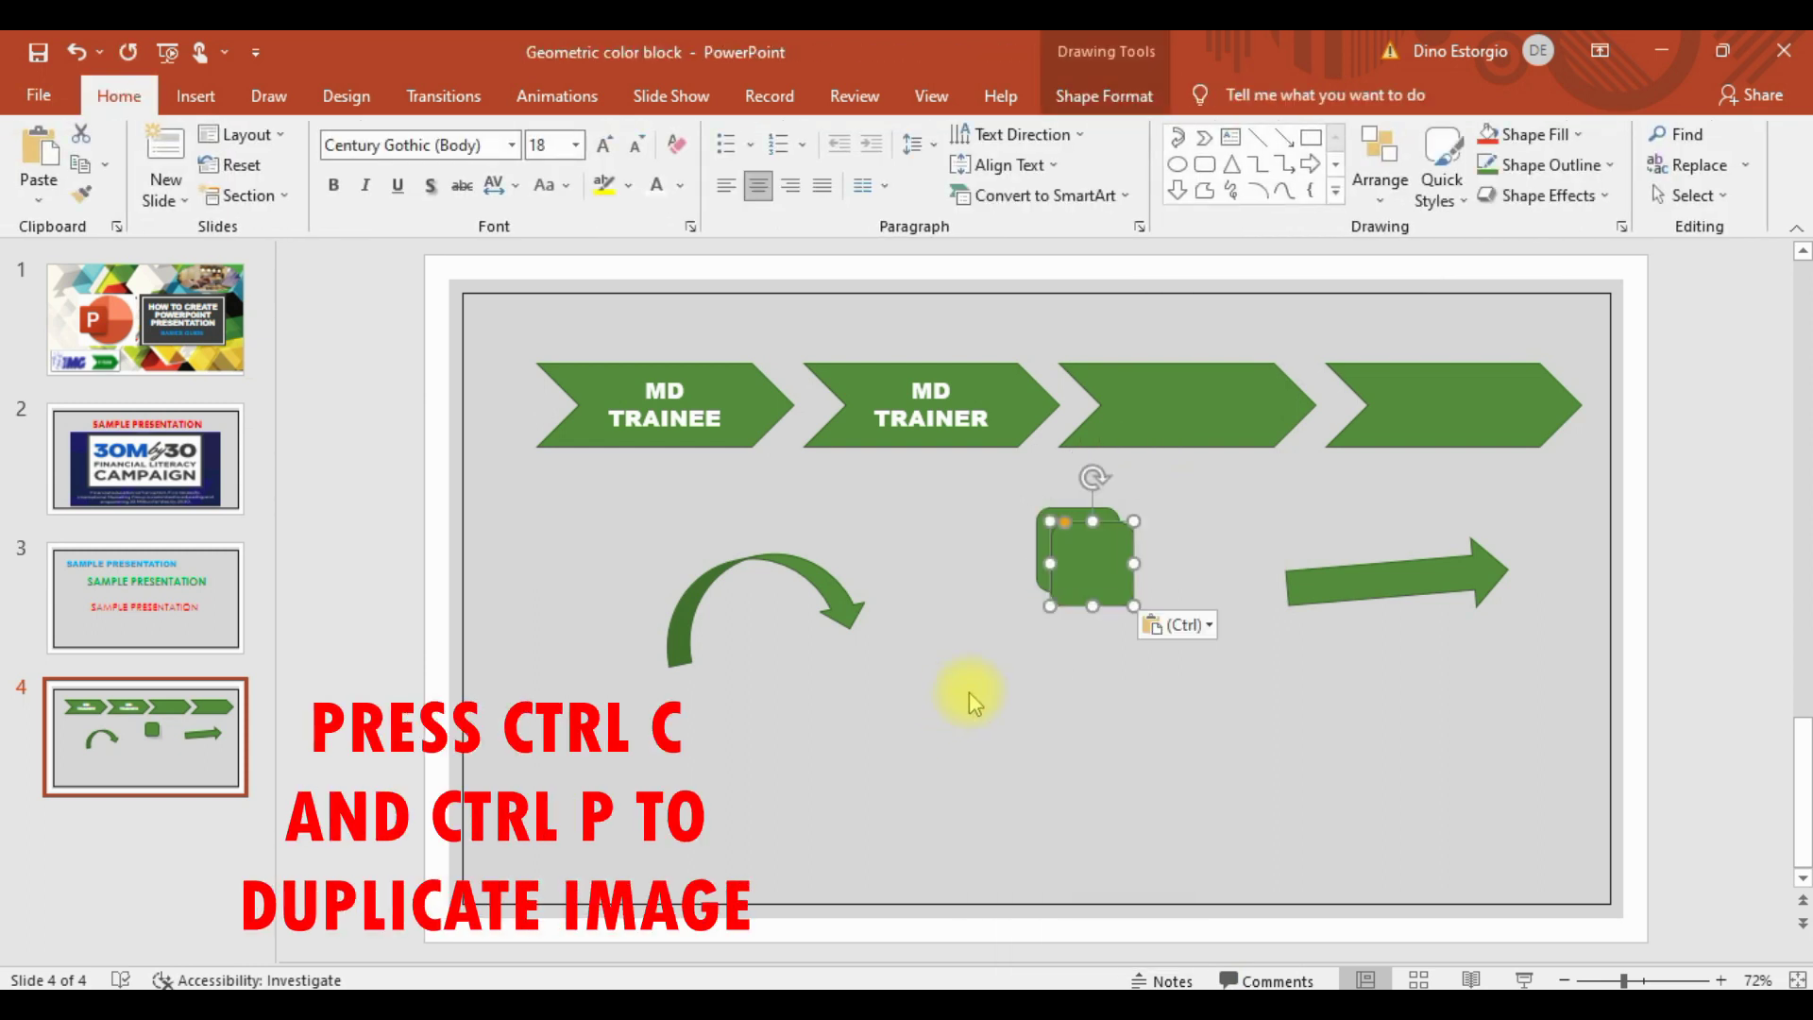
drag(1092, 585, 954, 732)
click(1106, 720)
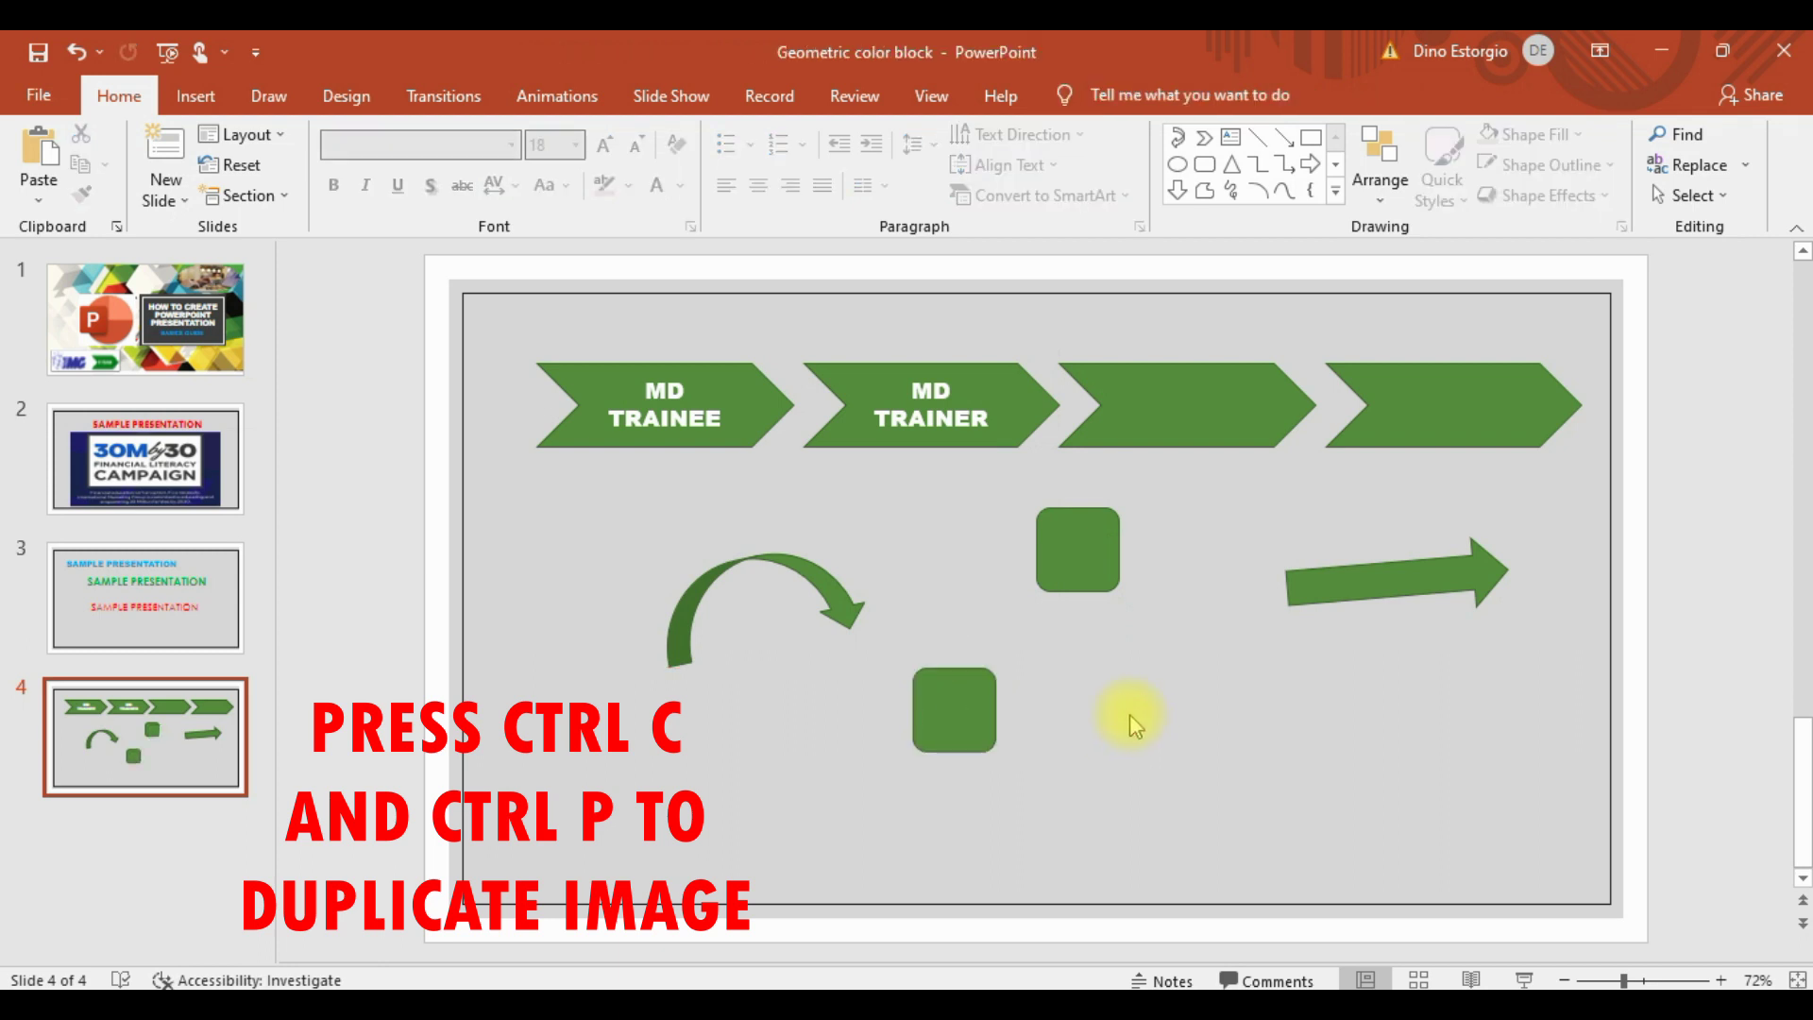
drag(1067, 576, 1067, 712)
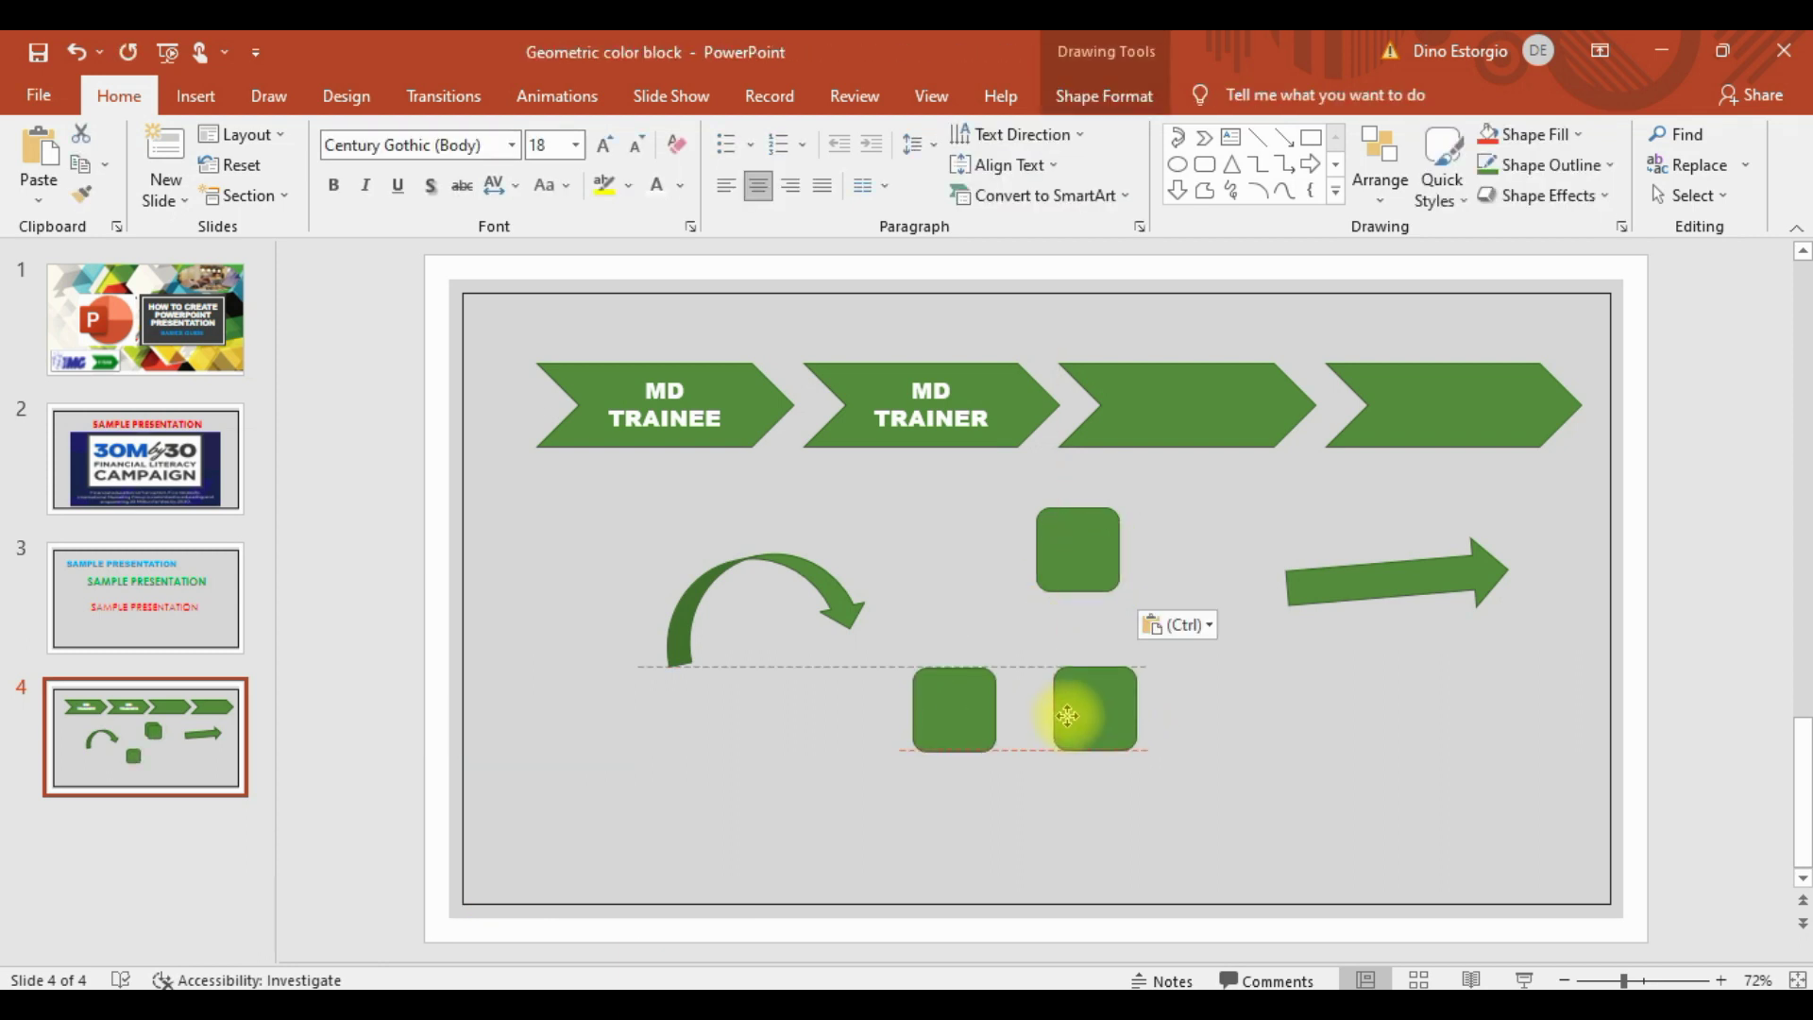
click(835, 827)
click(1107, 559)
drag(1106, 559, 1245, 703)
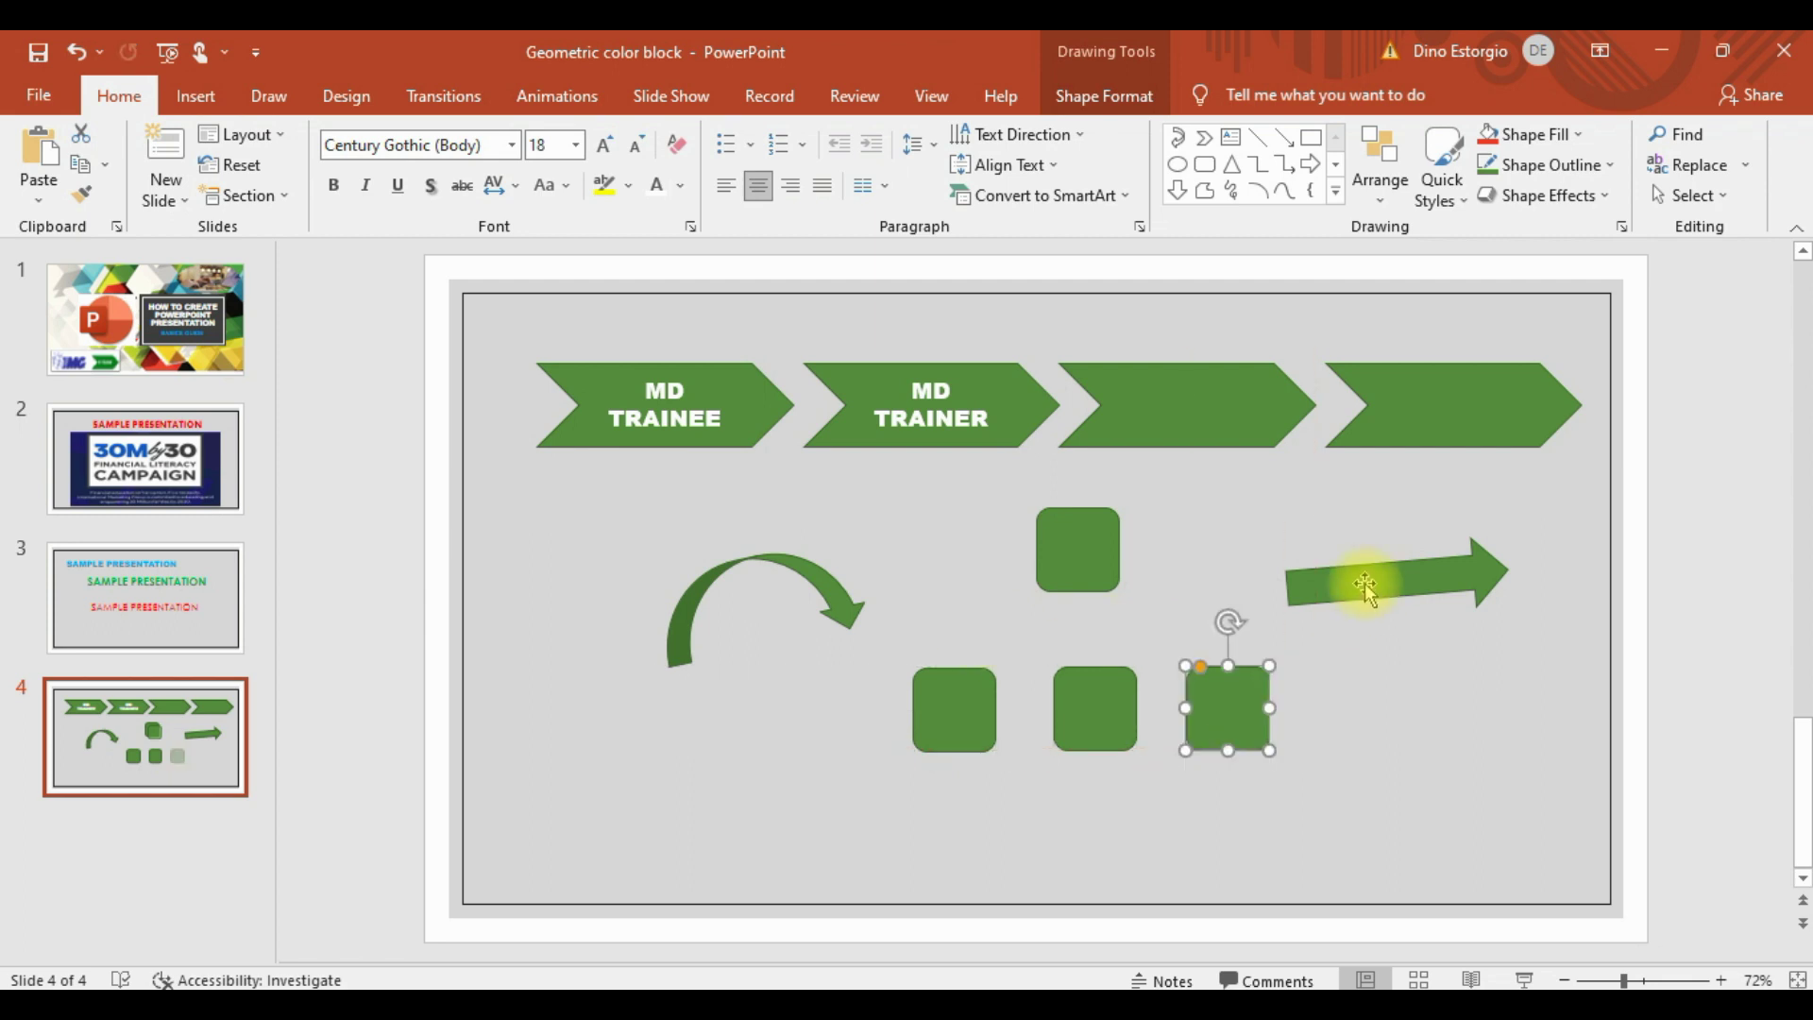
drag(1388, 580, 1098, 623)
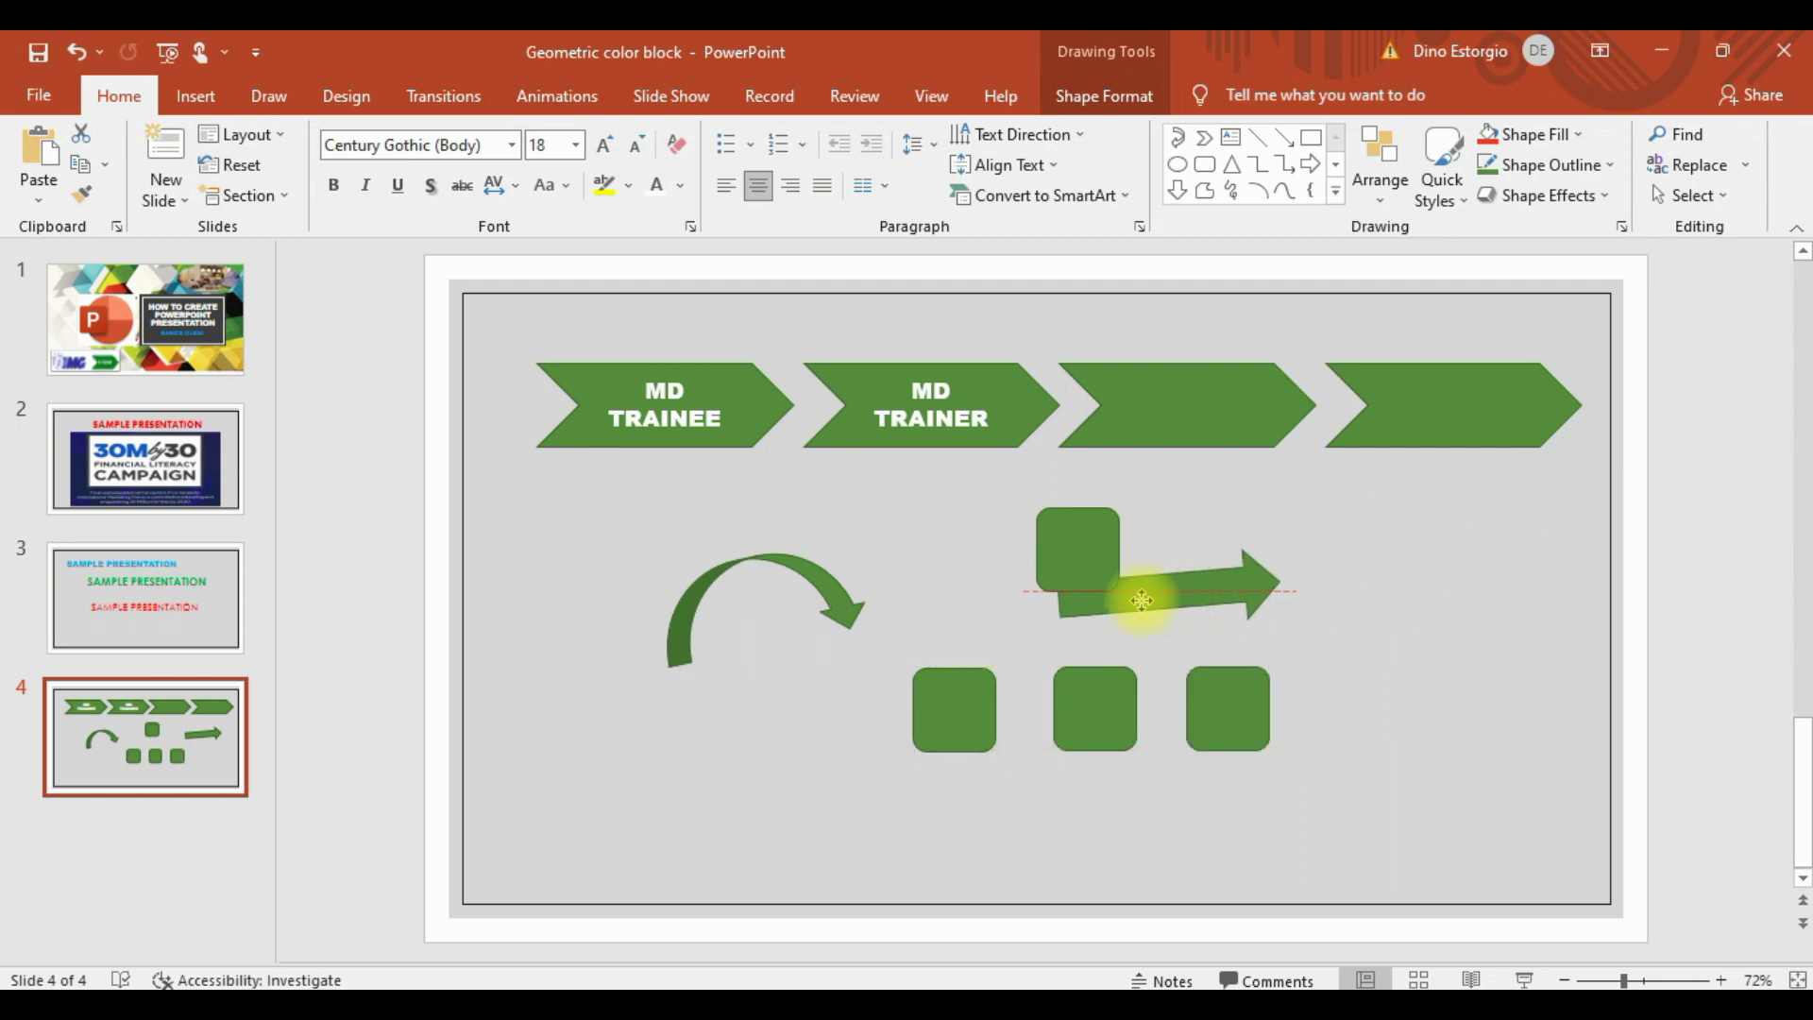
mouse_move(1060, 555)
mouse_down()
mouse_move(1055, 535)
mouse_move(1095, 515)
mouse_up()
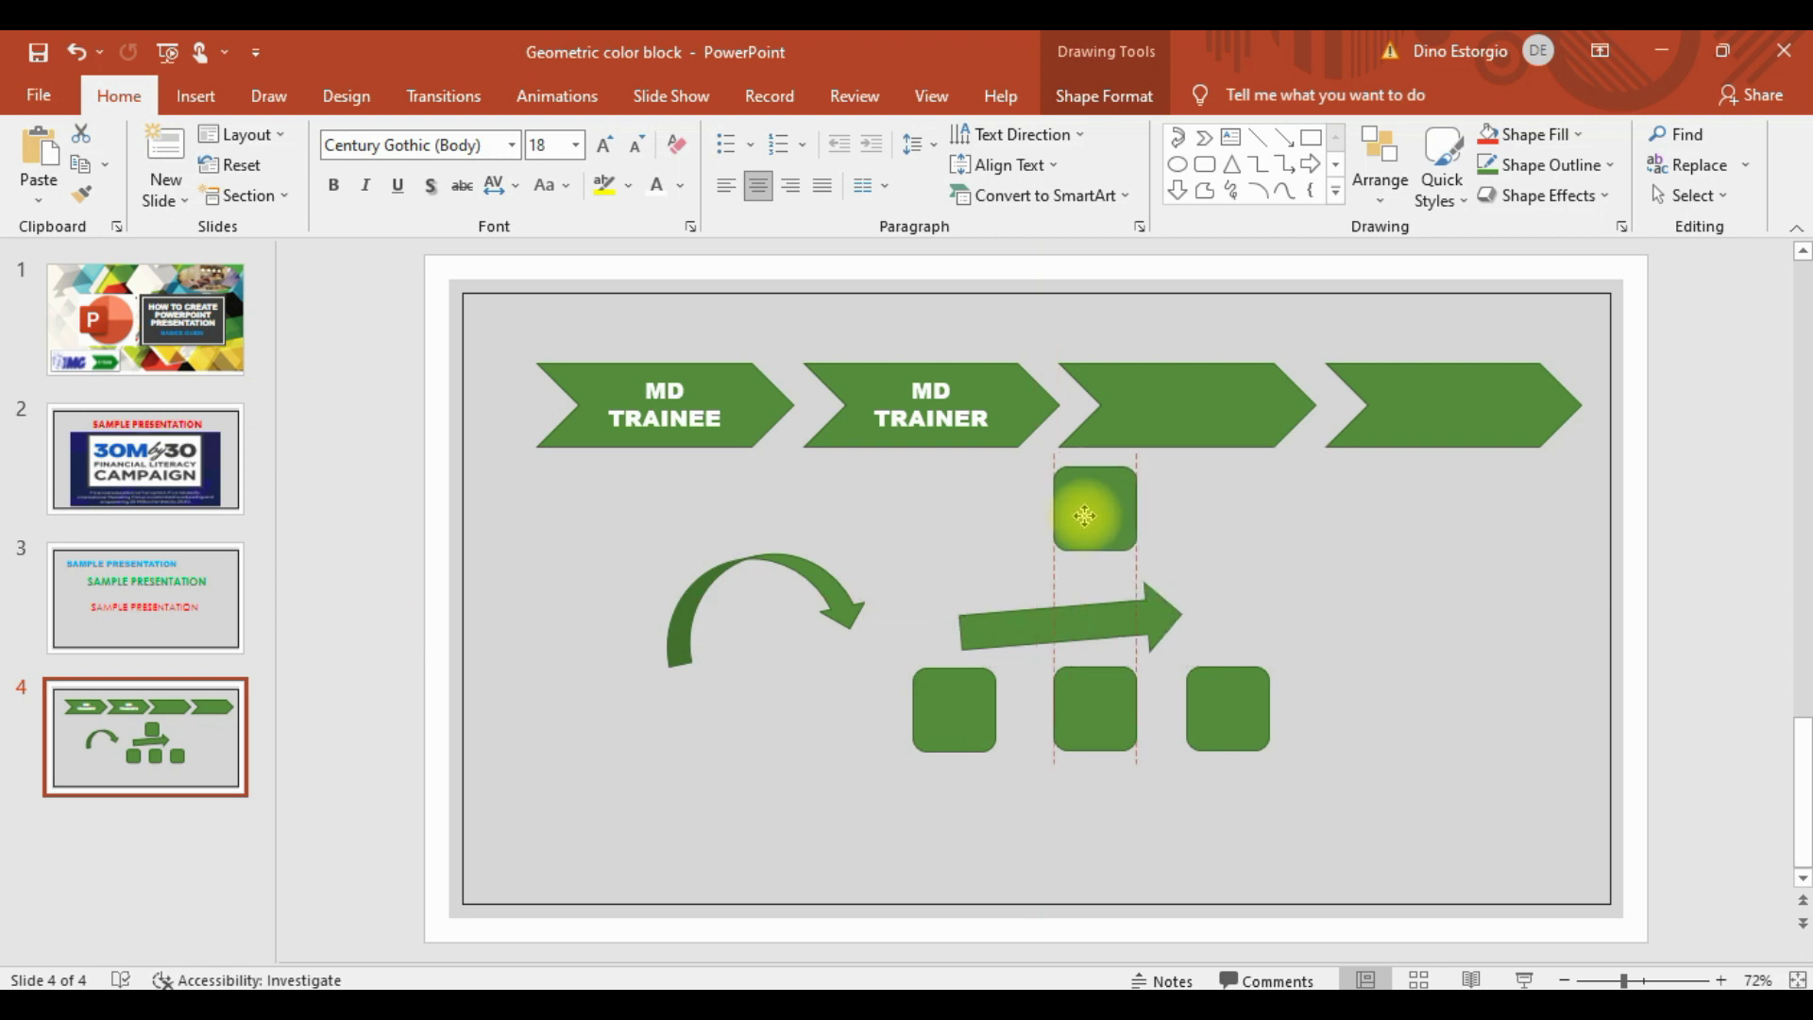
Step: Rotate, move and shorten the straight arrow to run diagonally from the top square to the bottom-left square
click(1086, 614)
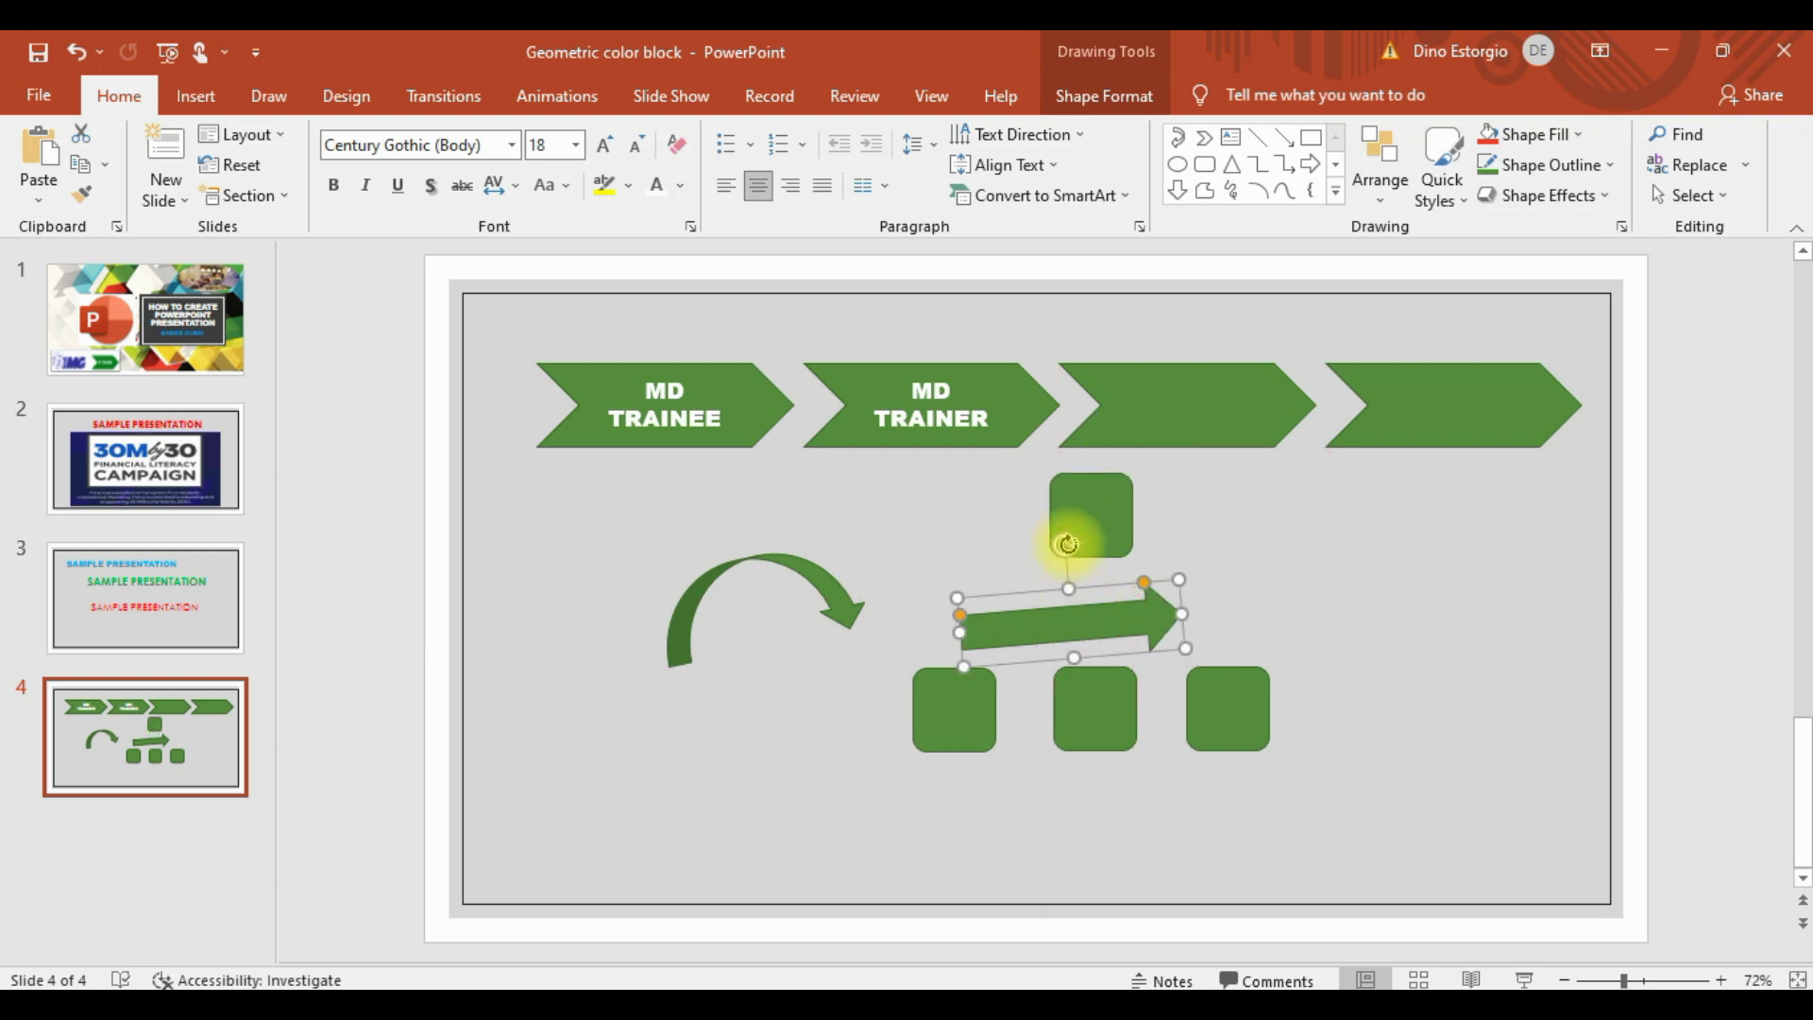
drag(1066, 545, 1136, 667)
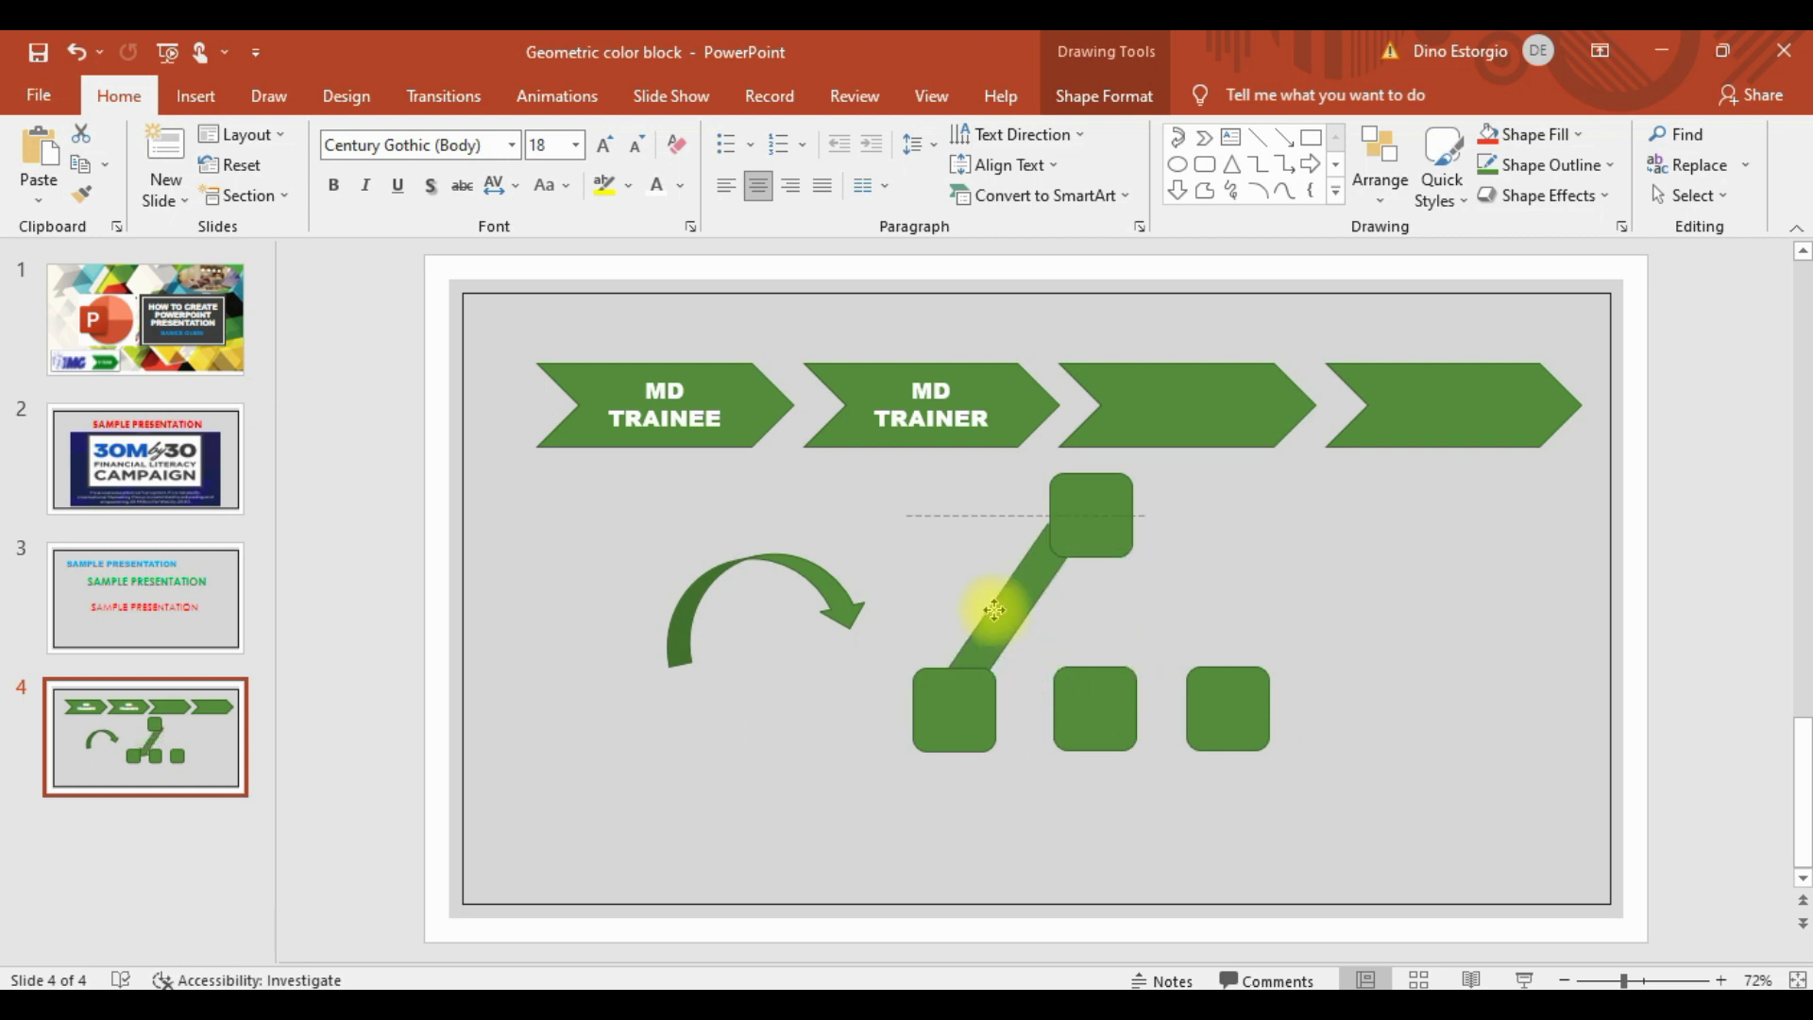
mouse_move(1086, 609)
mouse_down()
mouse_move(940, 548)
mouse_move(963, 563)
mouse_up()
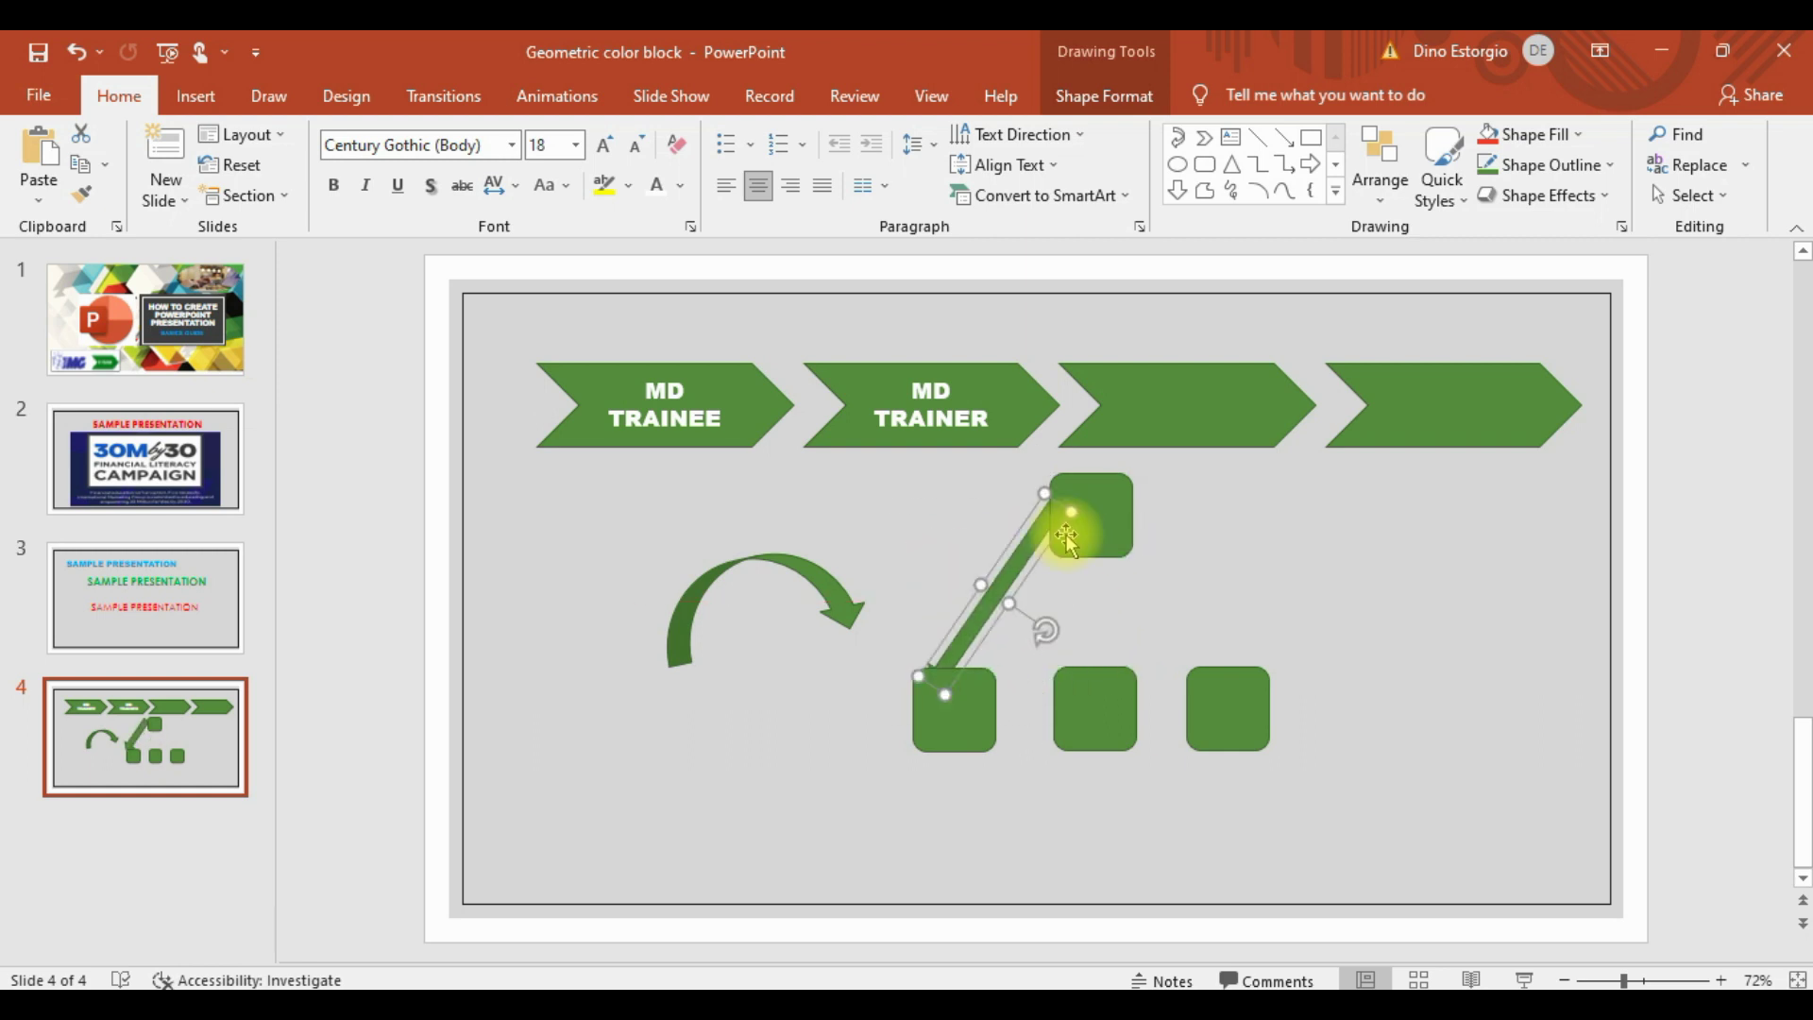
drag(1068, 508, 1011, 566)
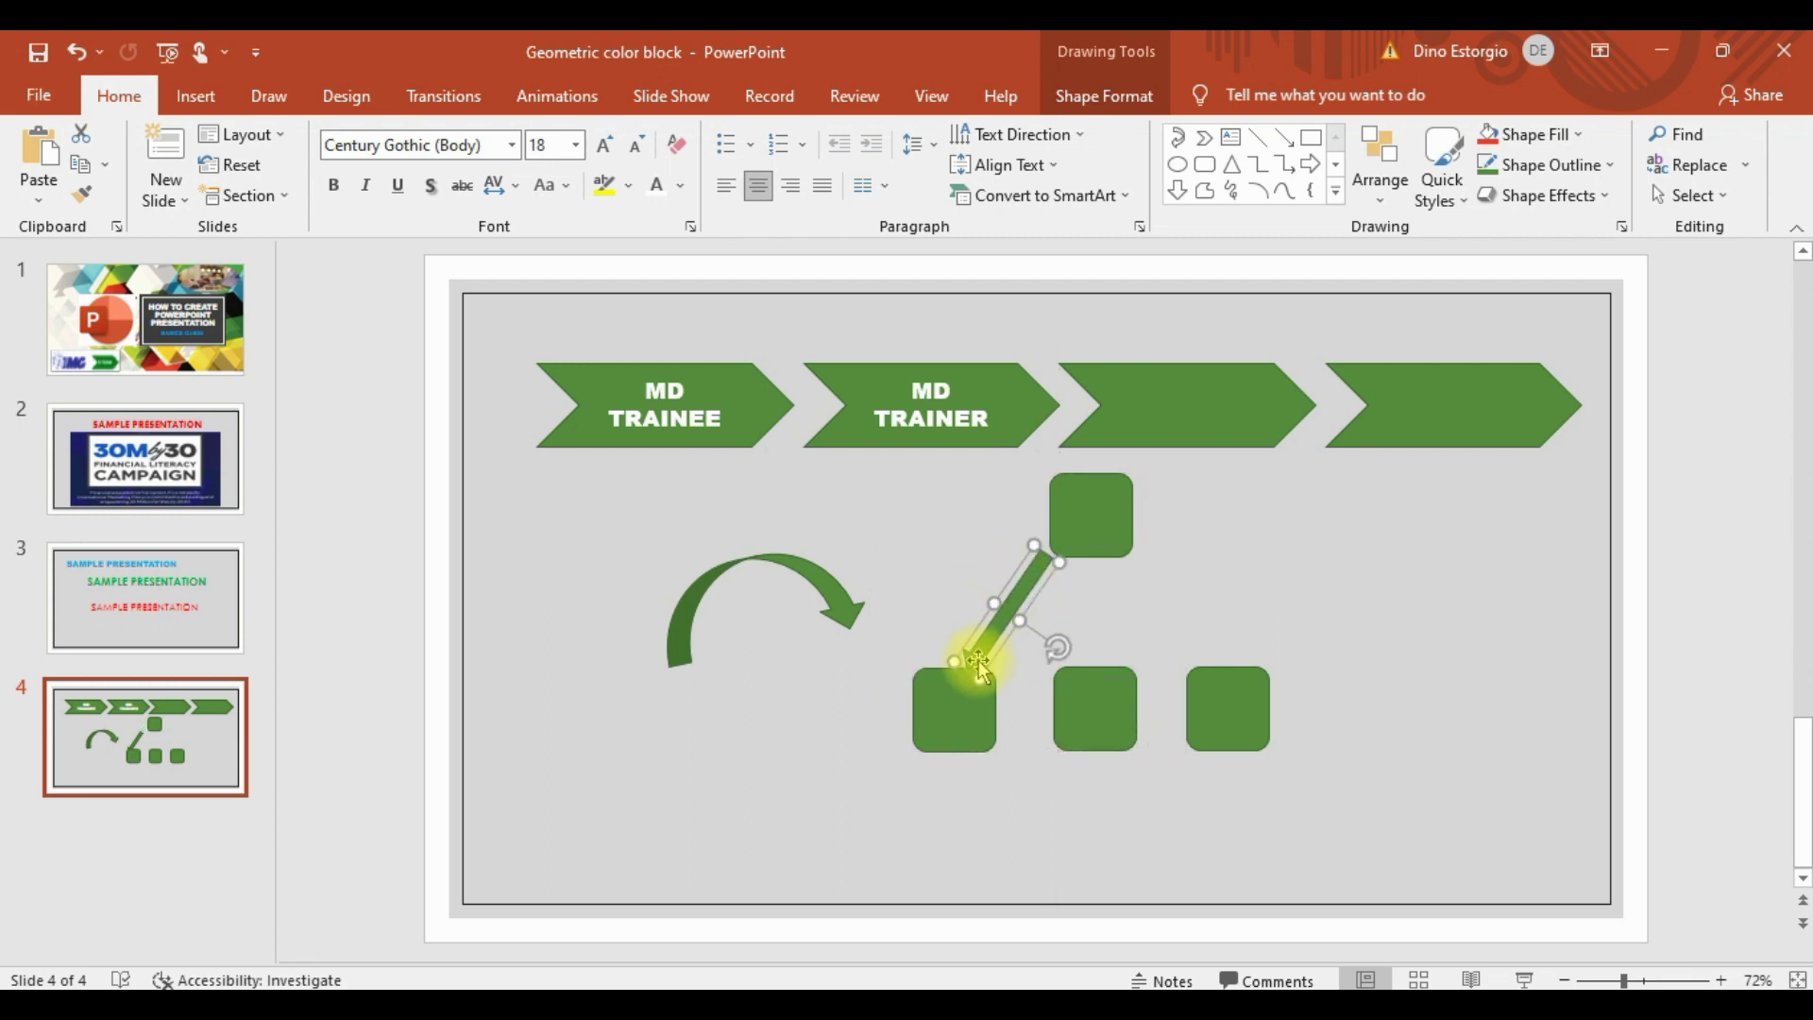
drag(959, 659, 1015, 595)
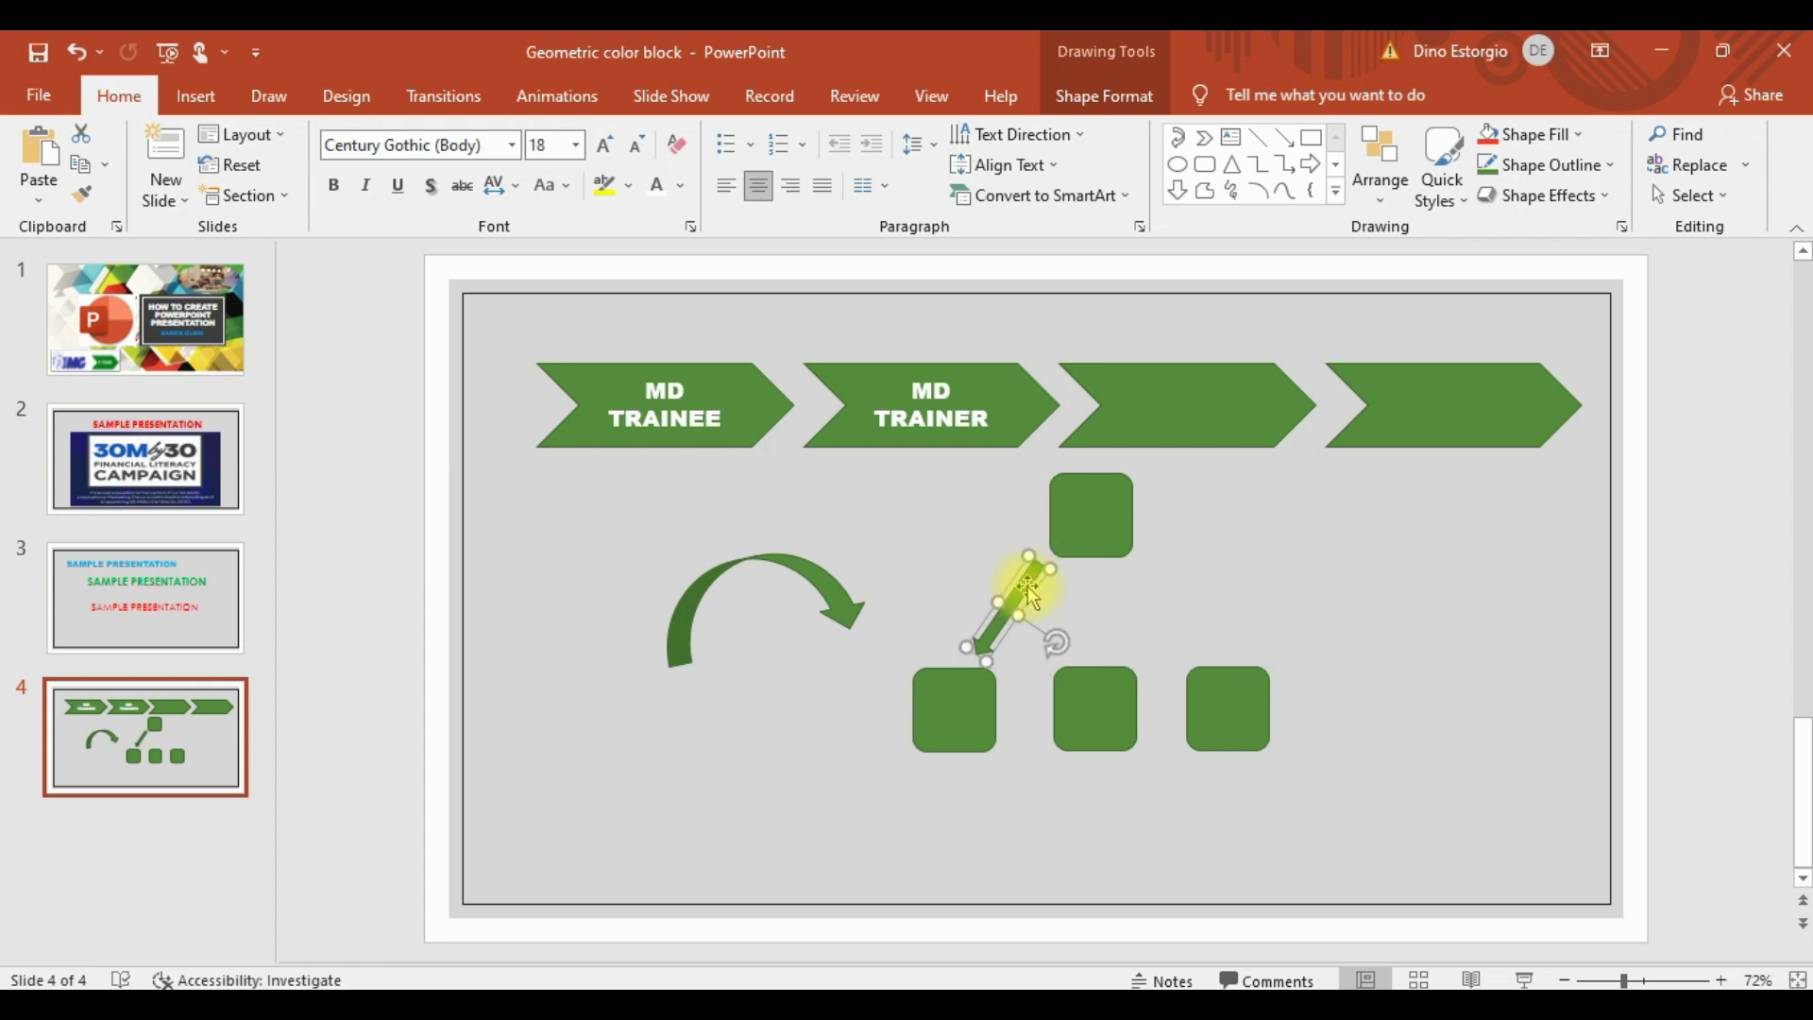
Step: Draw two down arrows linking the top square to the middle and right bottom squares
click(196, 97)
click(427, 156)
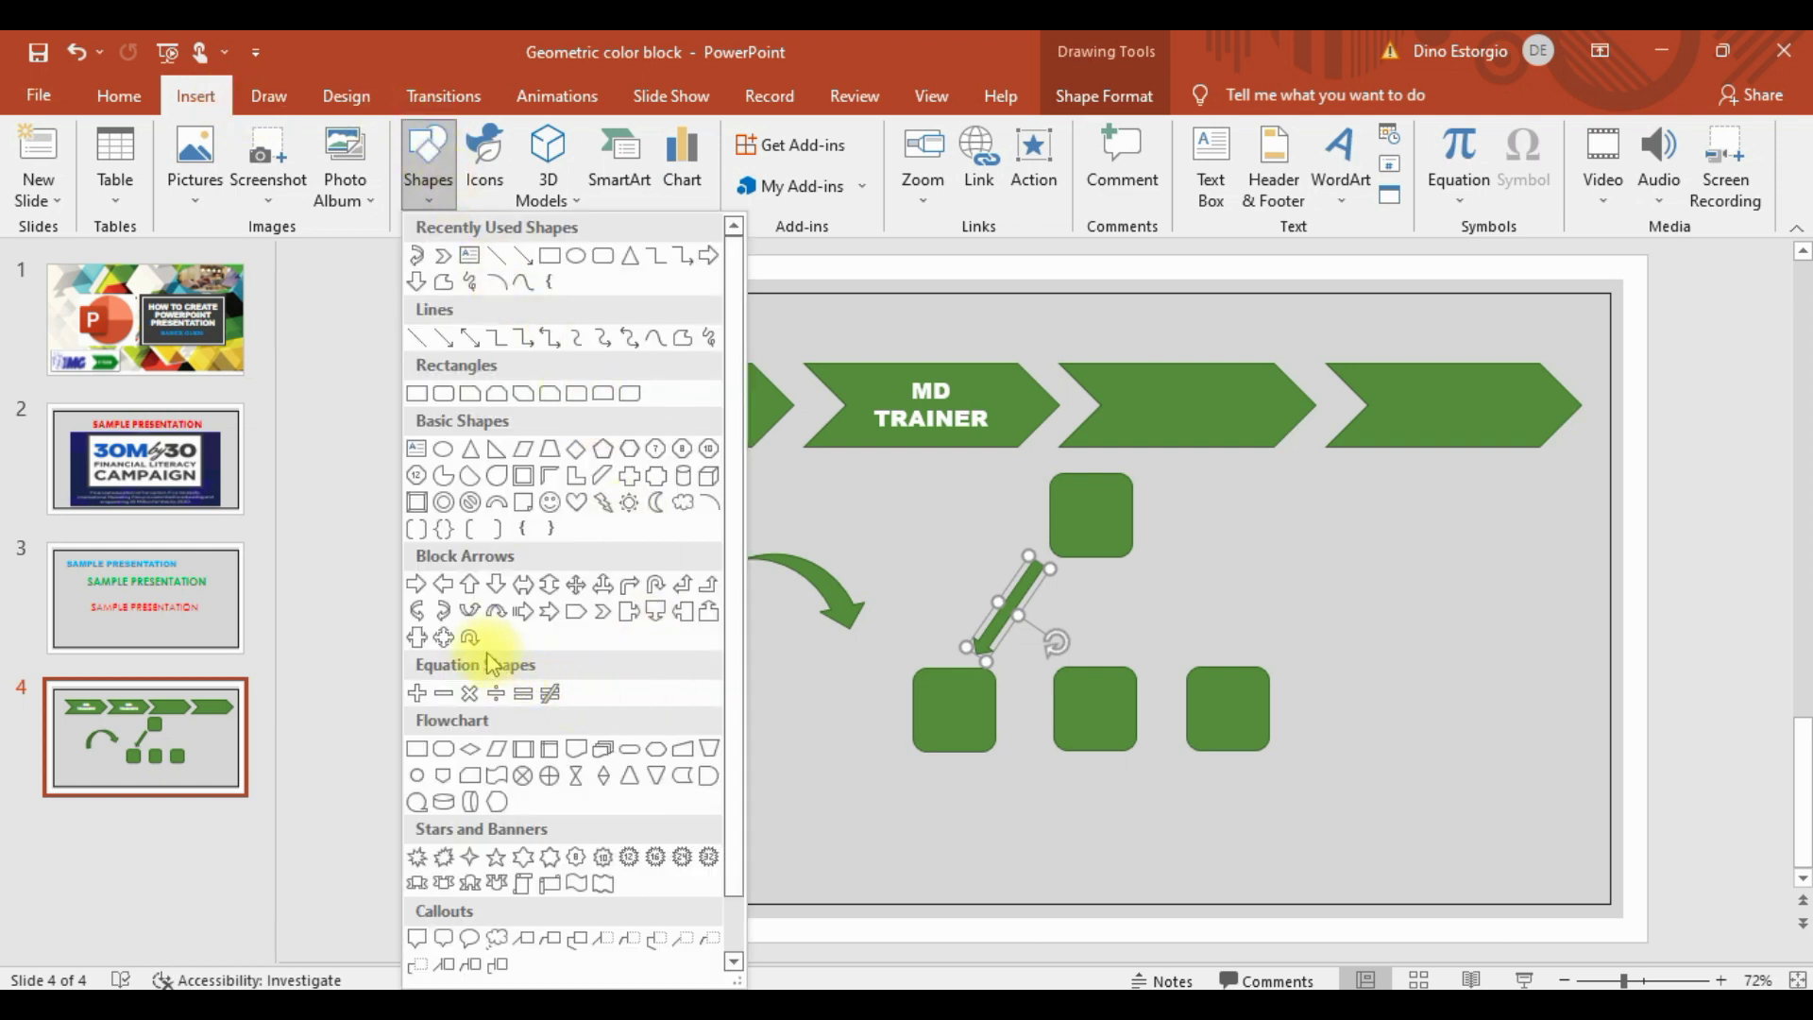
click(496, 585)
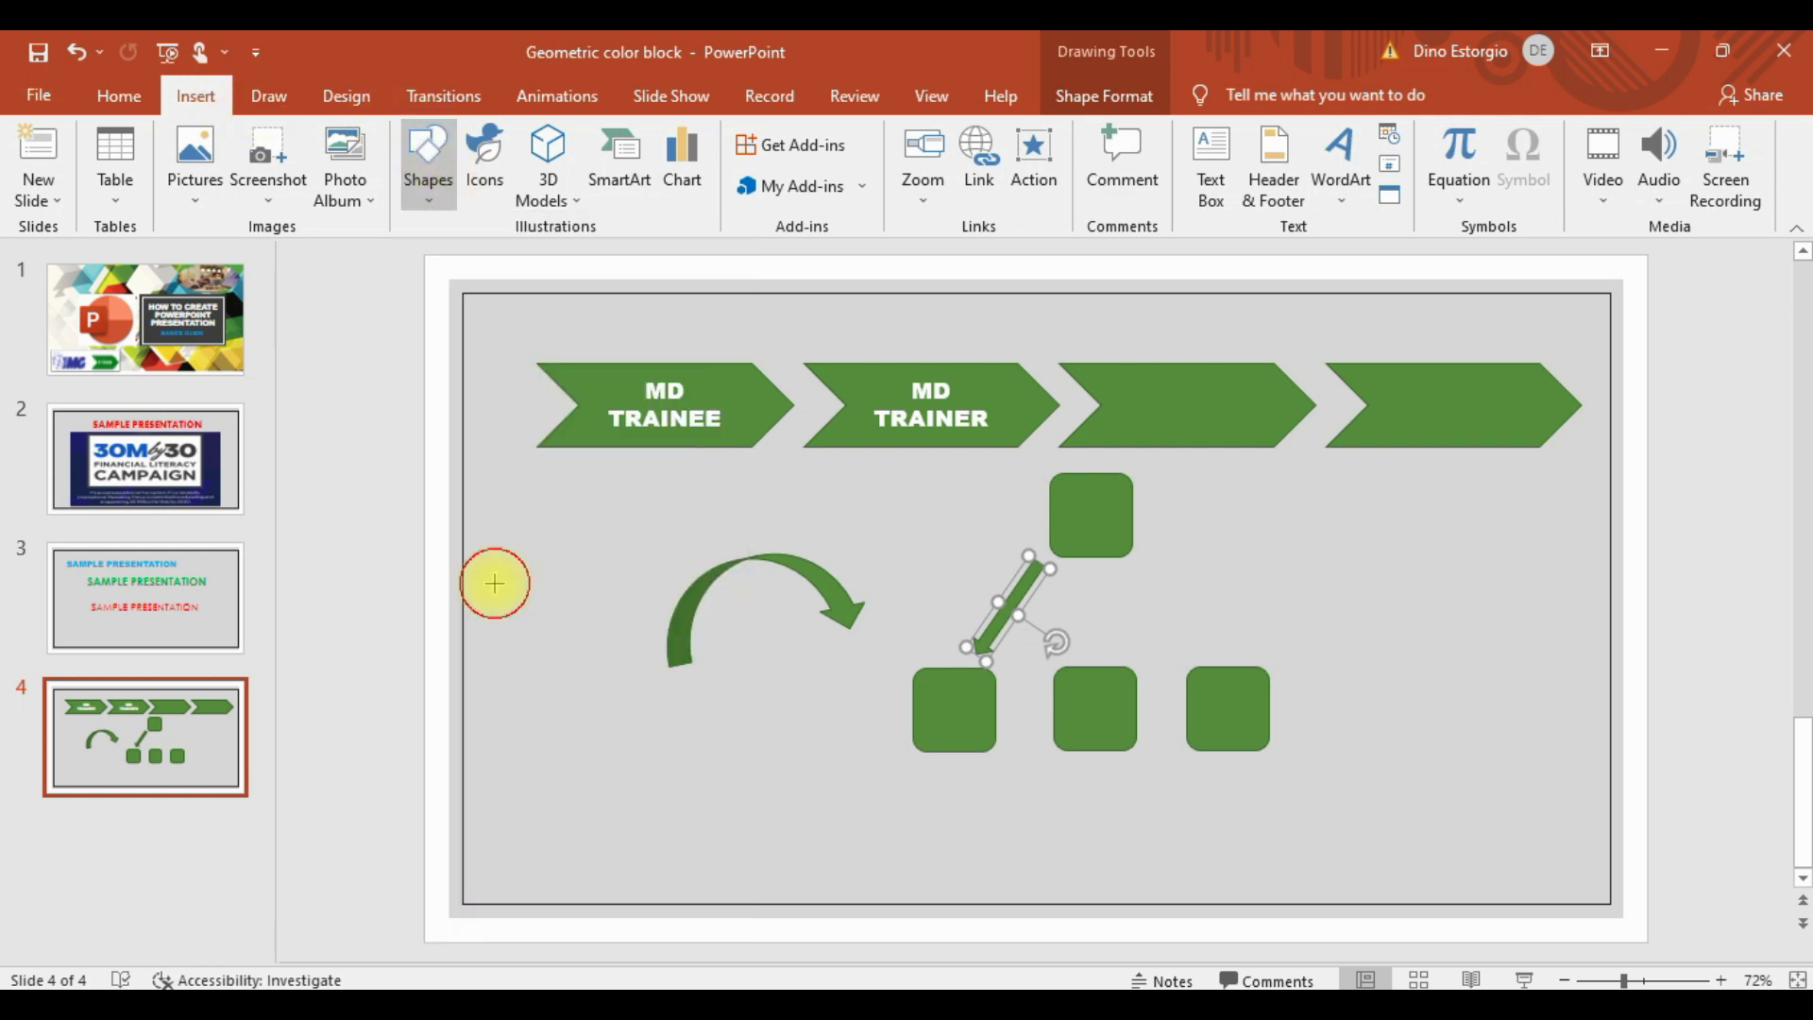
drag(1126, 602, 1176, 699)
mouse_move(1164, 615)
mouse_down()
mouse_move(1101, 582)
mouse_move(1101, 611)
mouse_up()
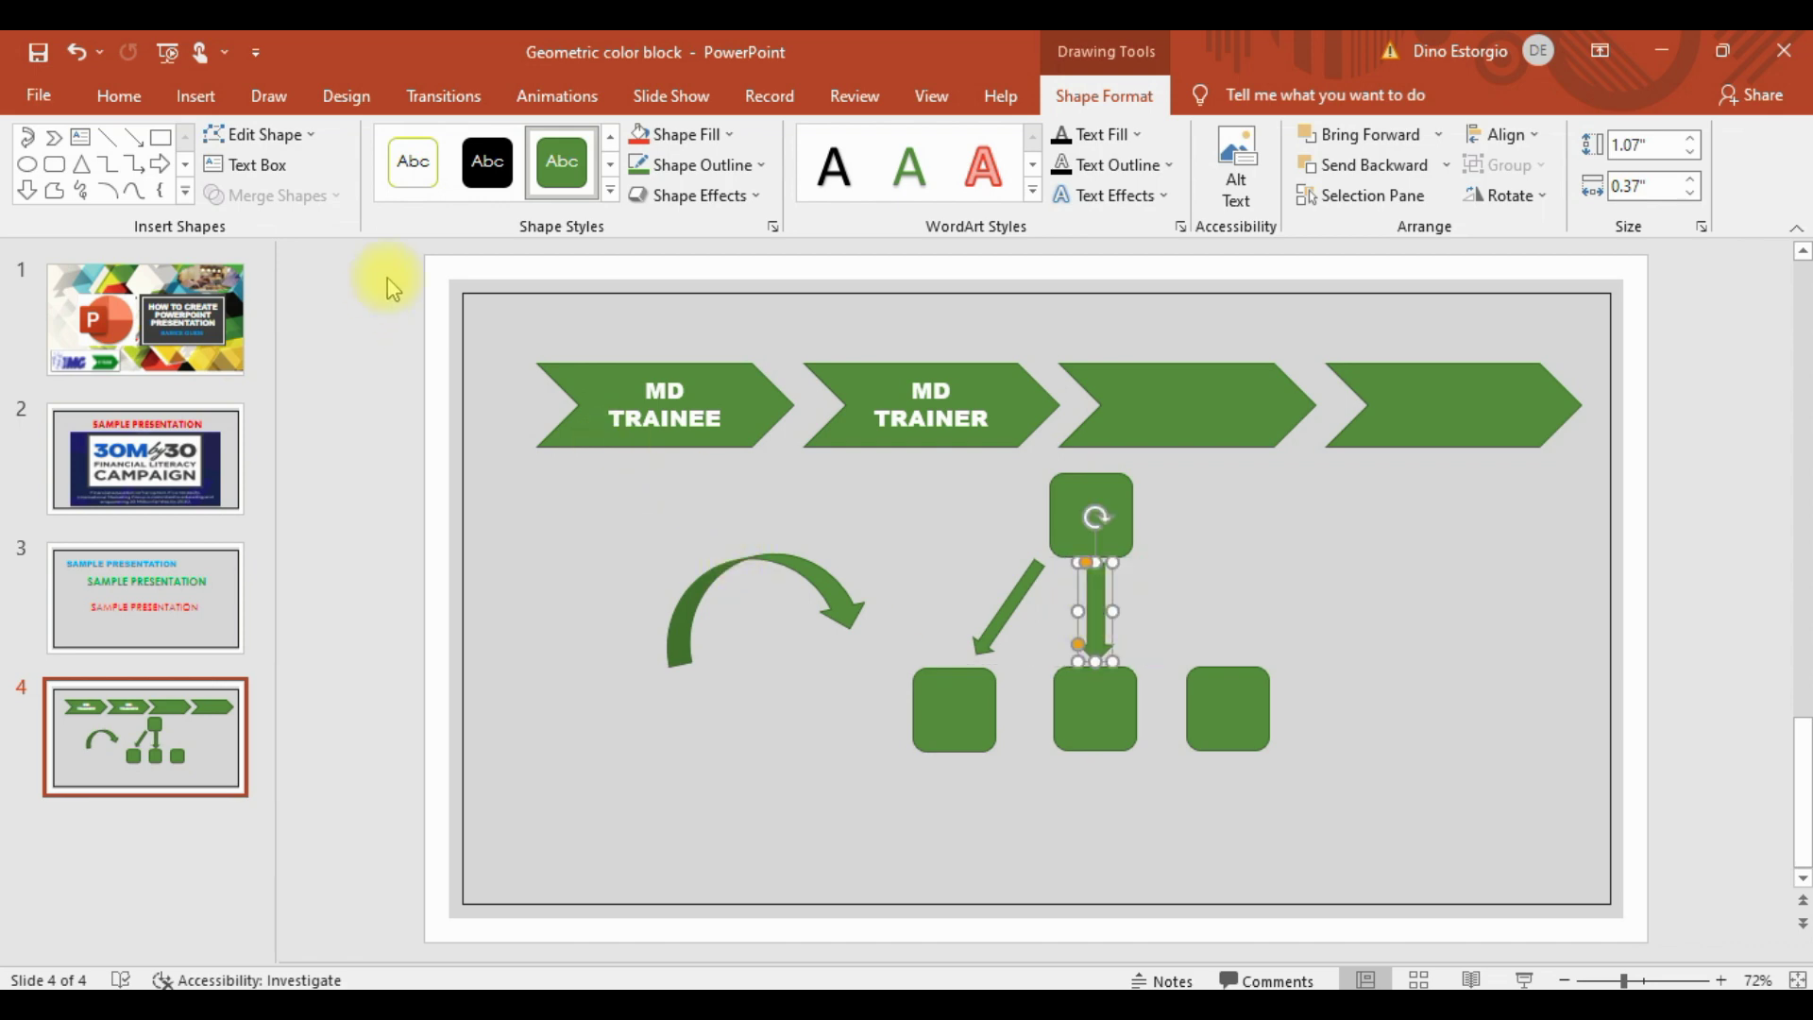
click(192, 98)
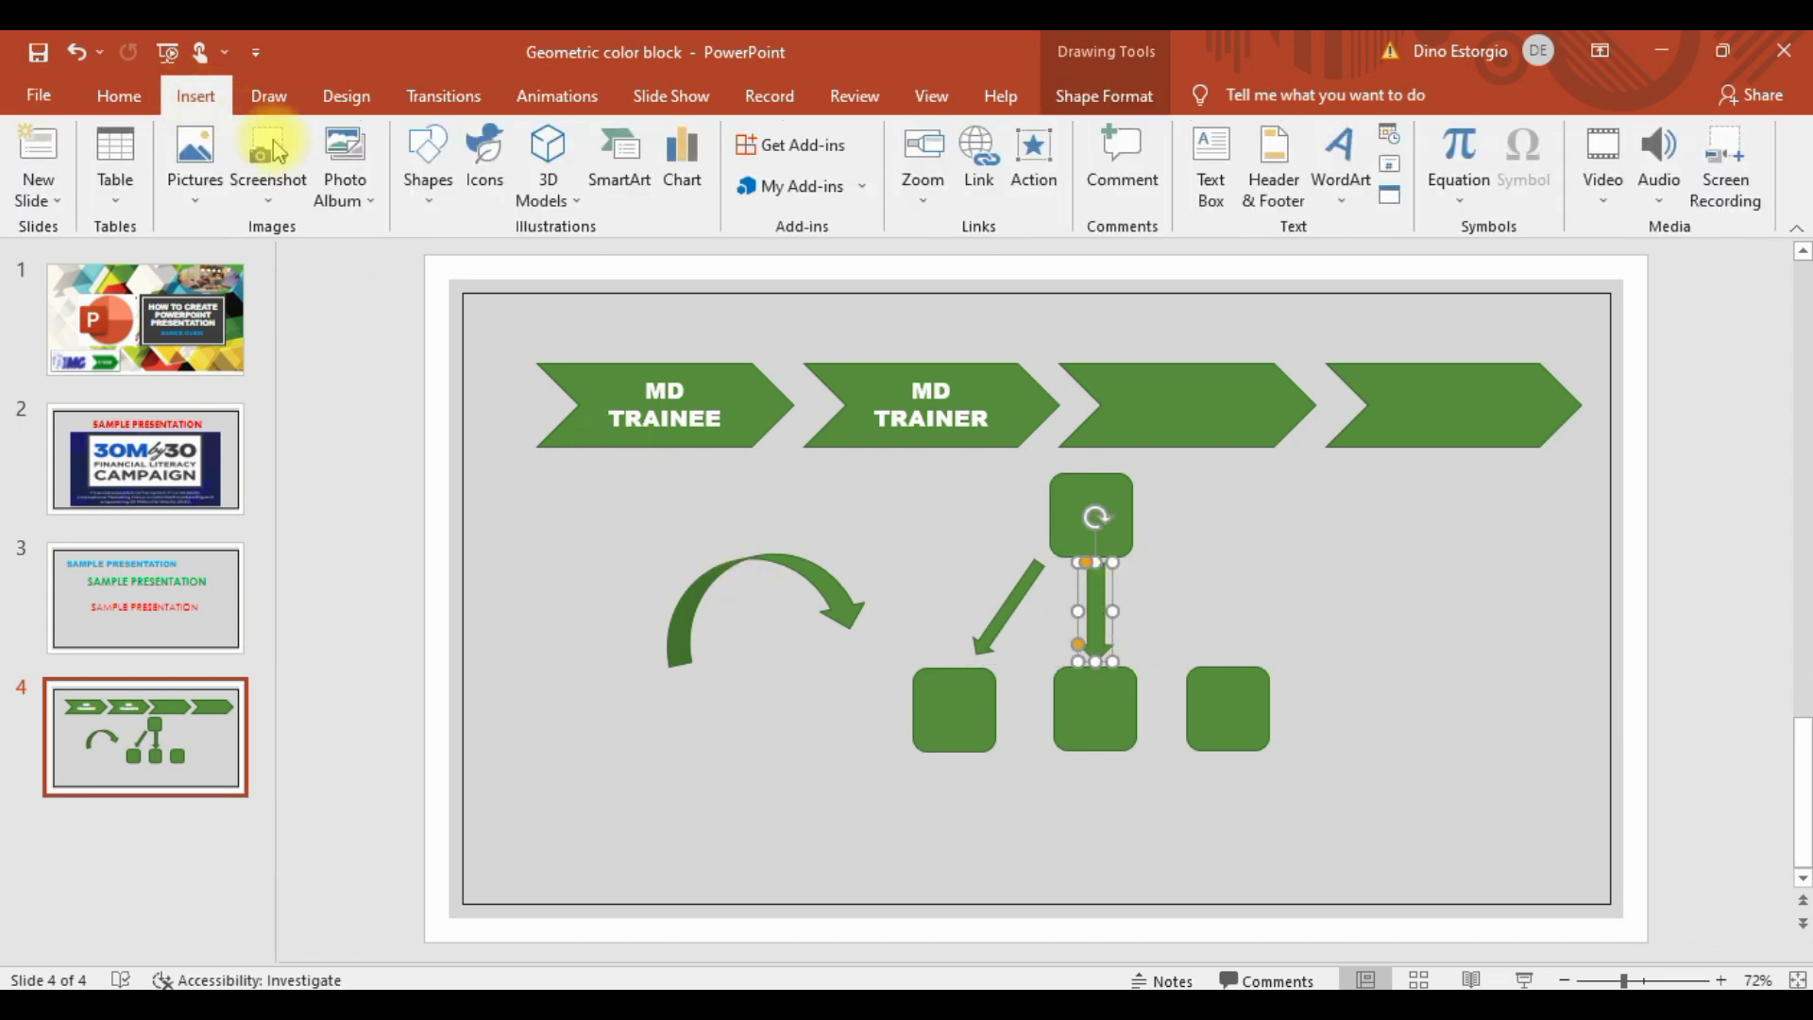
click(421, 179)
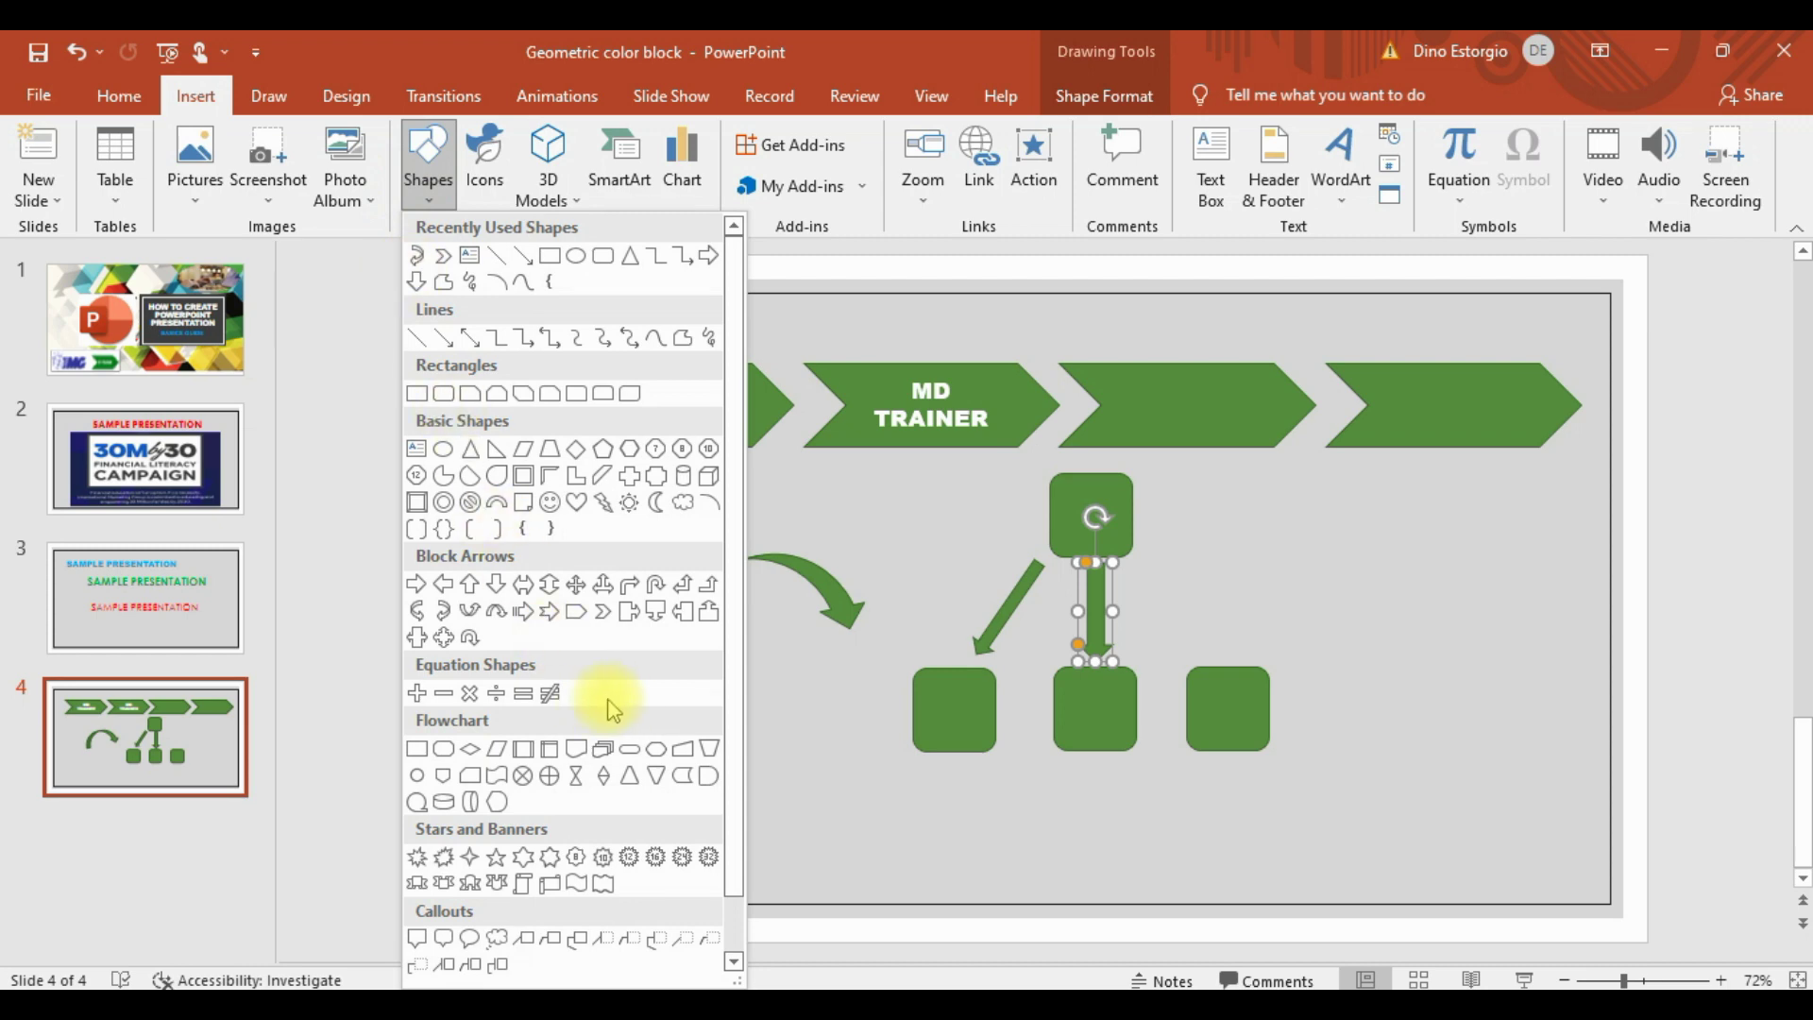
click(496, 586)
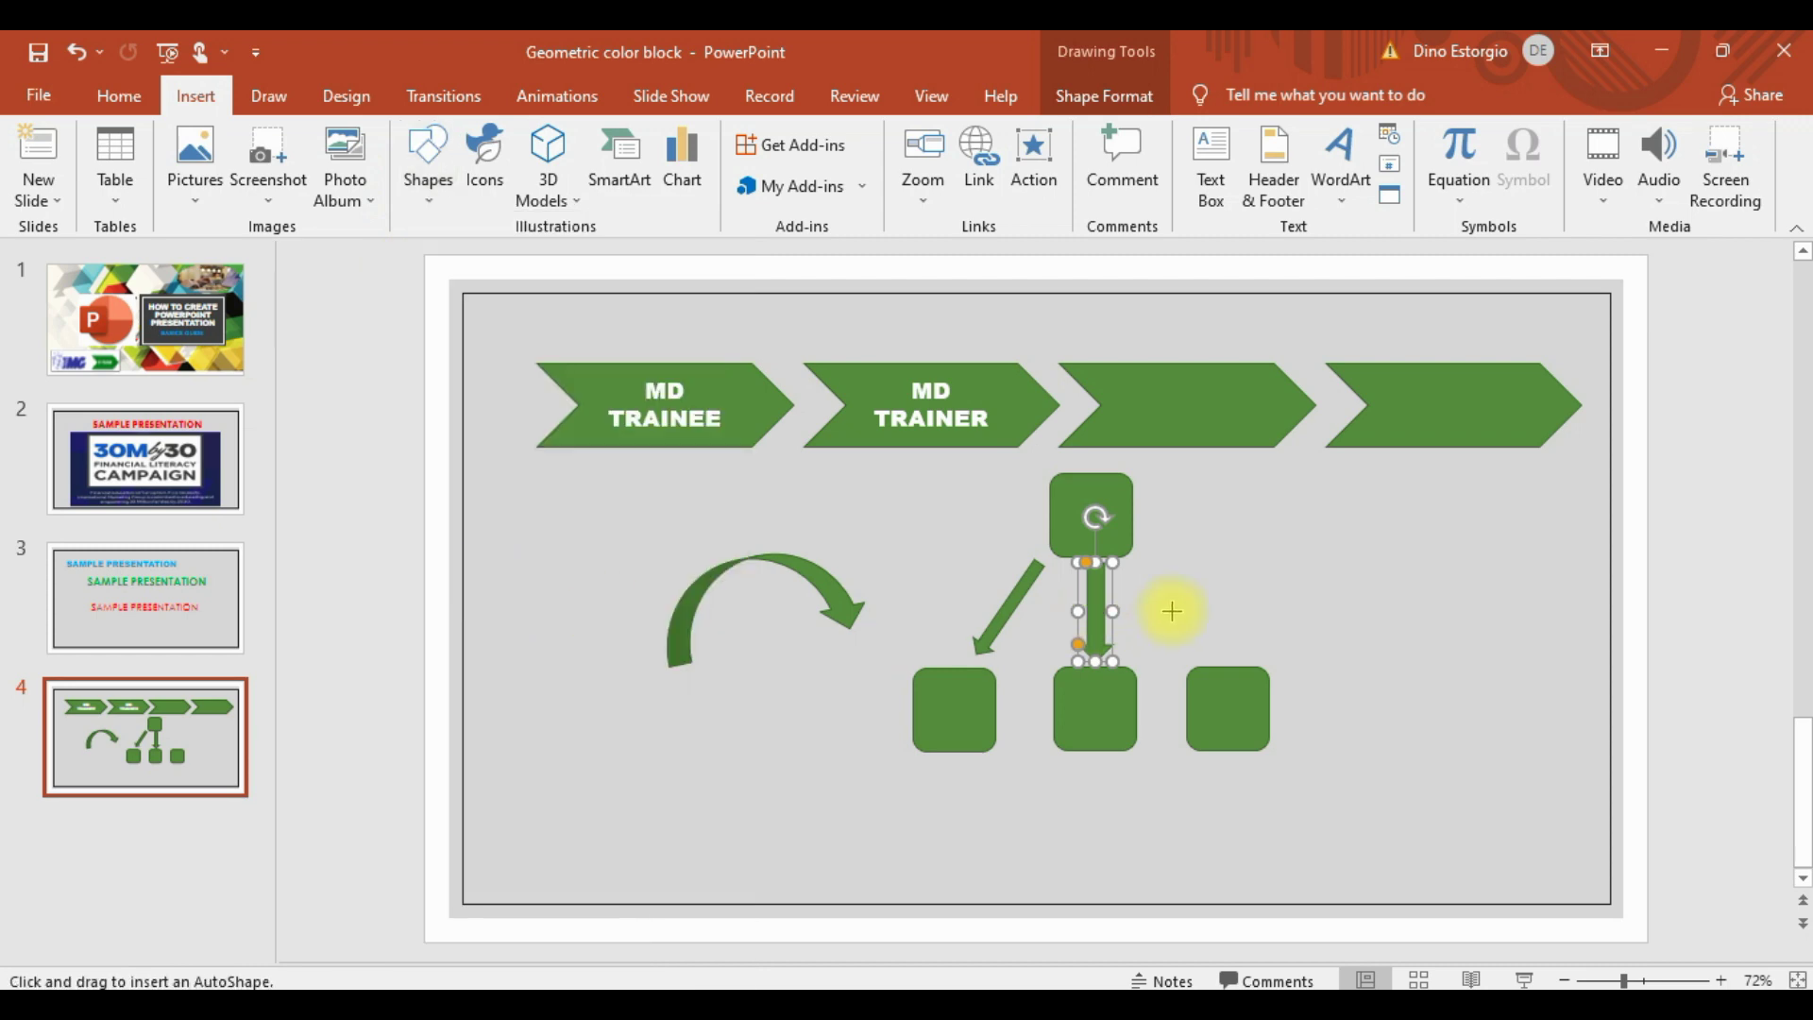
drag(1186, 607, 1237, 706)
mouse_move(1224, 614)
mouse_down()
mouse_move(1199, 558)
mouse_move(1171, 604)
mouse_up()
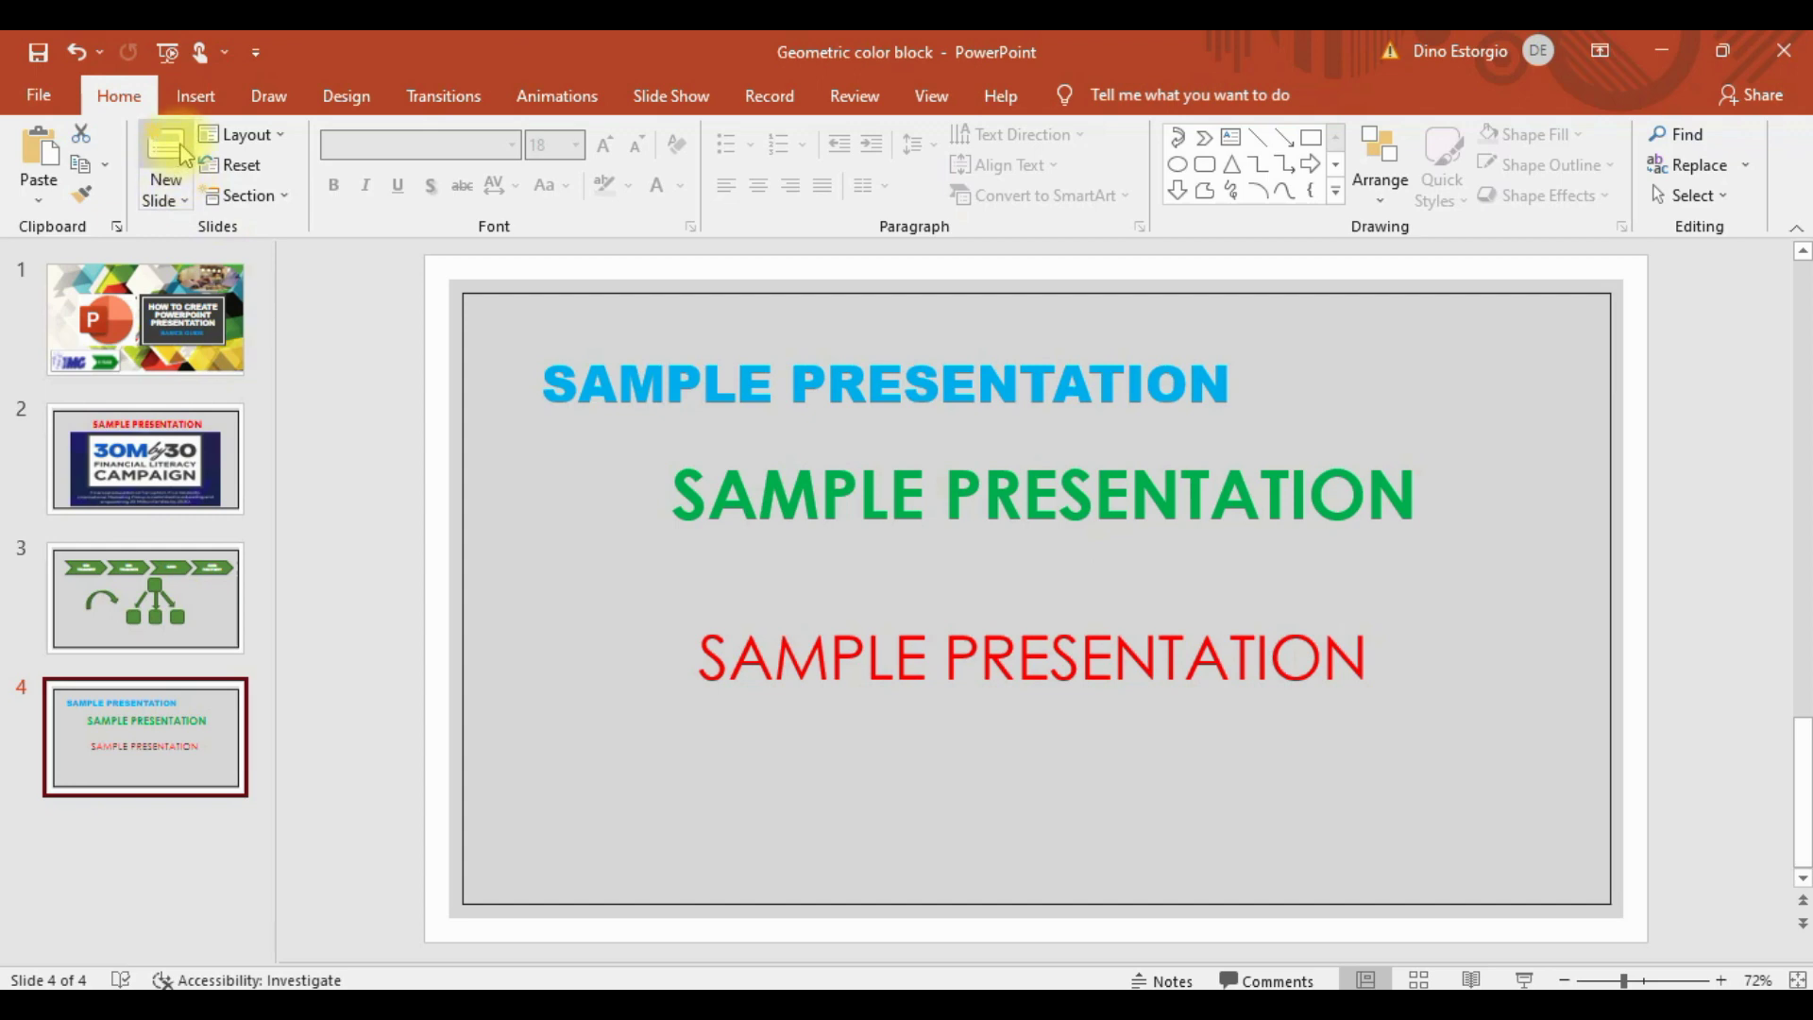
Step: Add a blank slide and duplicate it, deleting the surplus copy to leave two blank slides
click(172, 151)
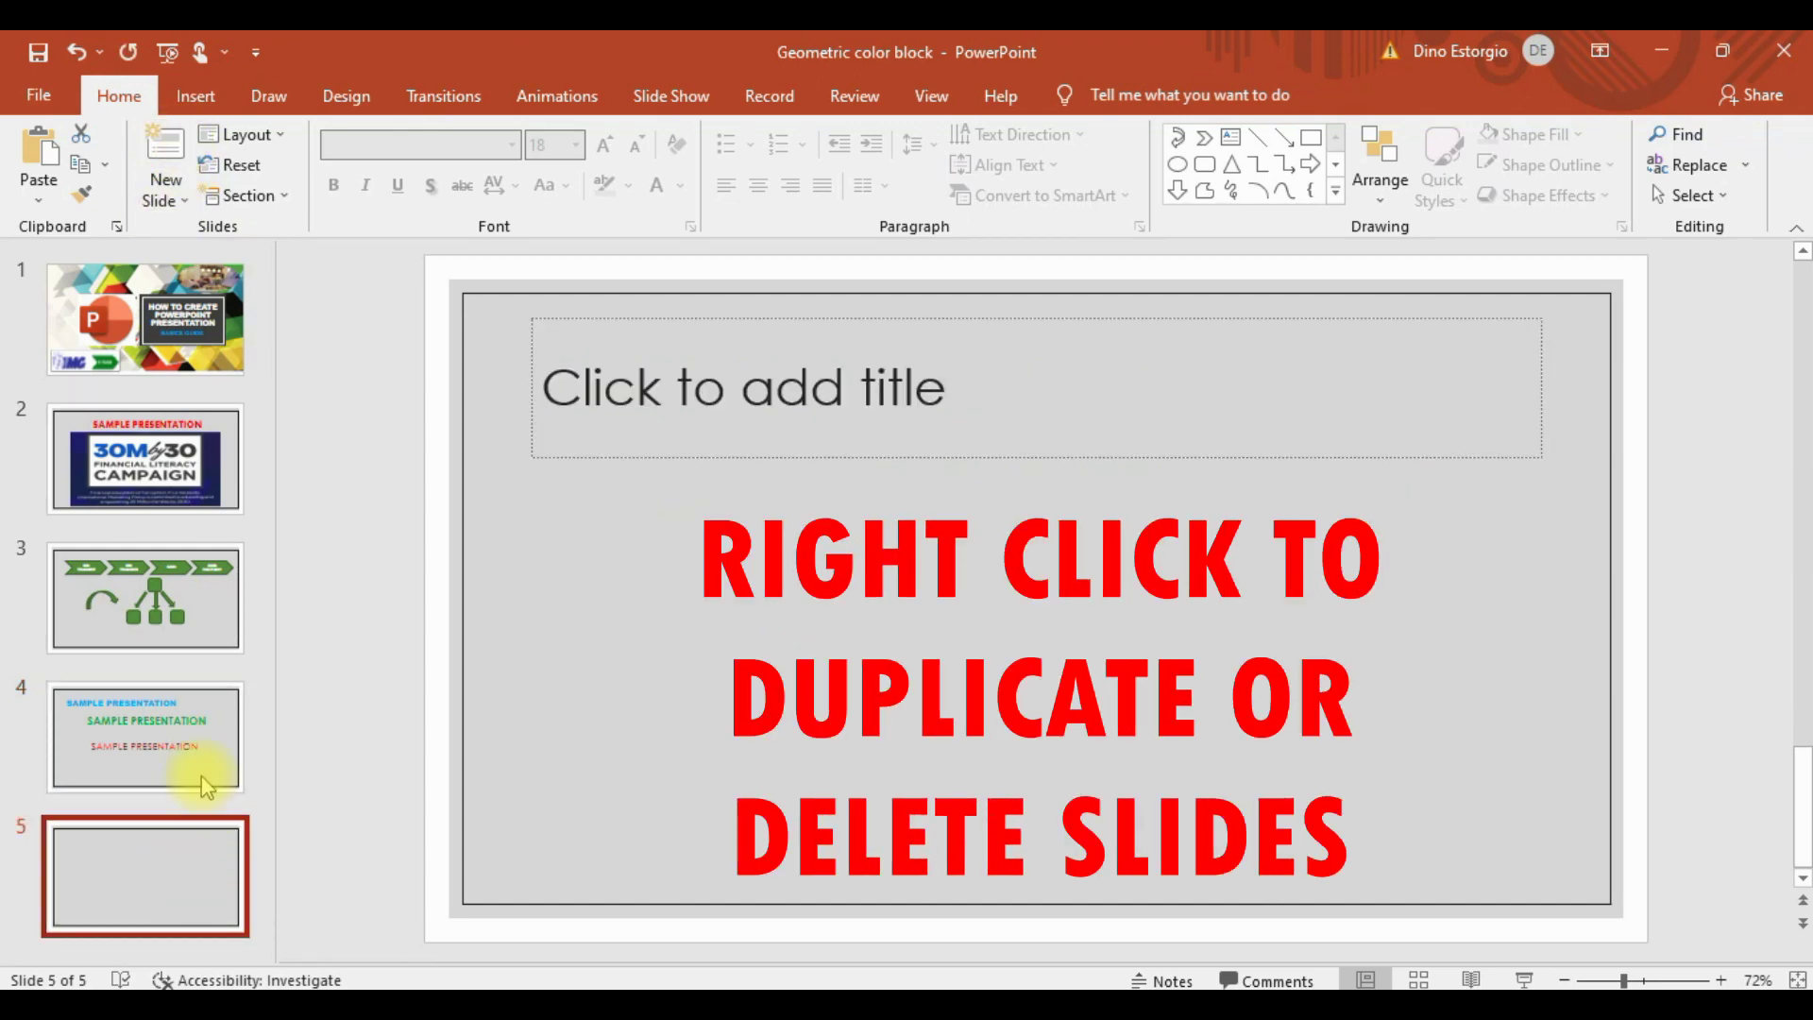
right_click(200, 904)
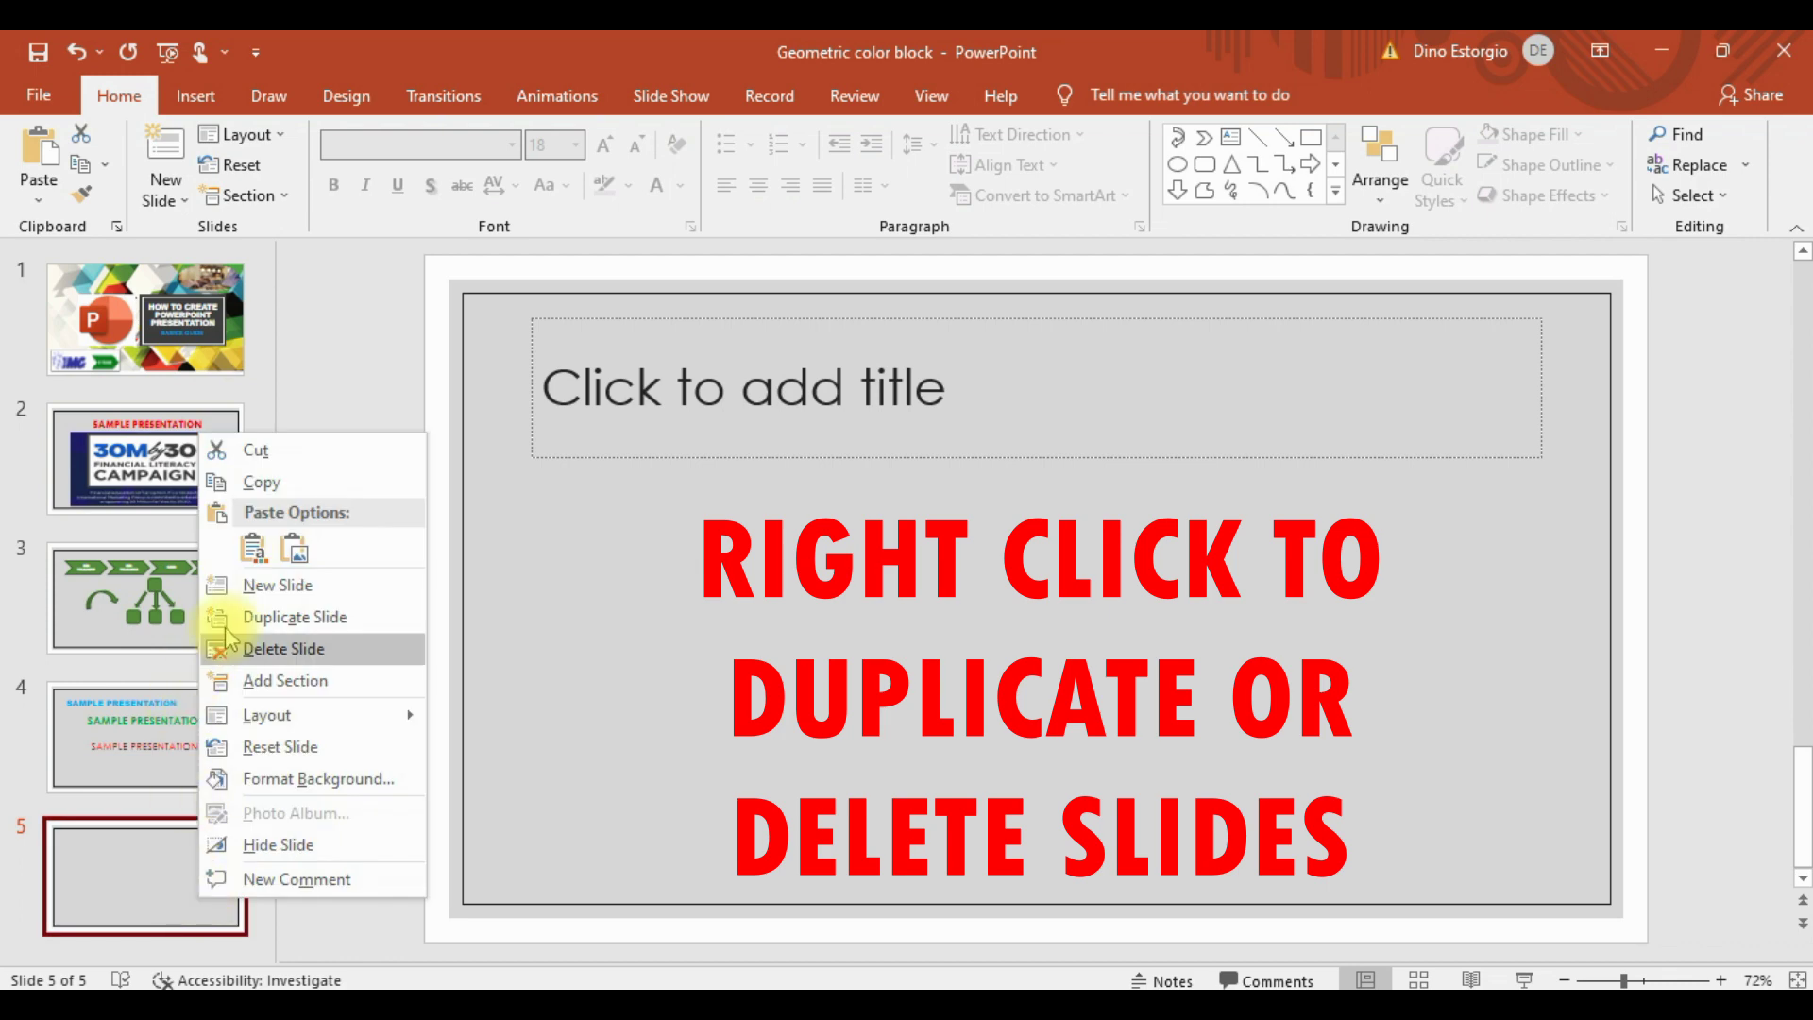
click(294, 617)
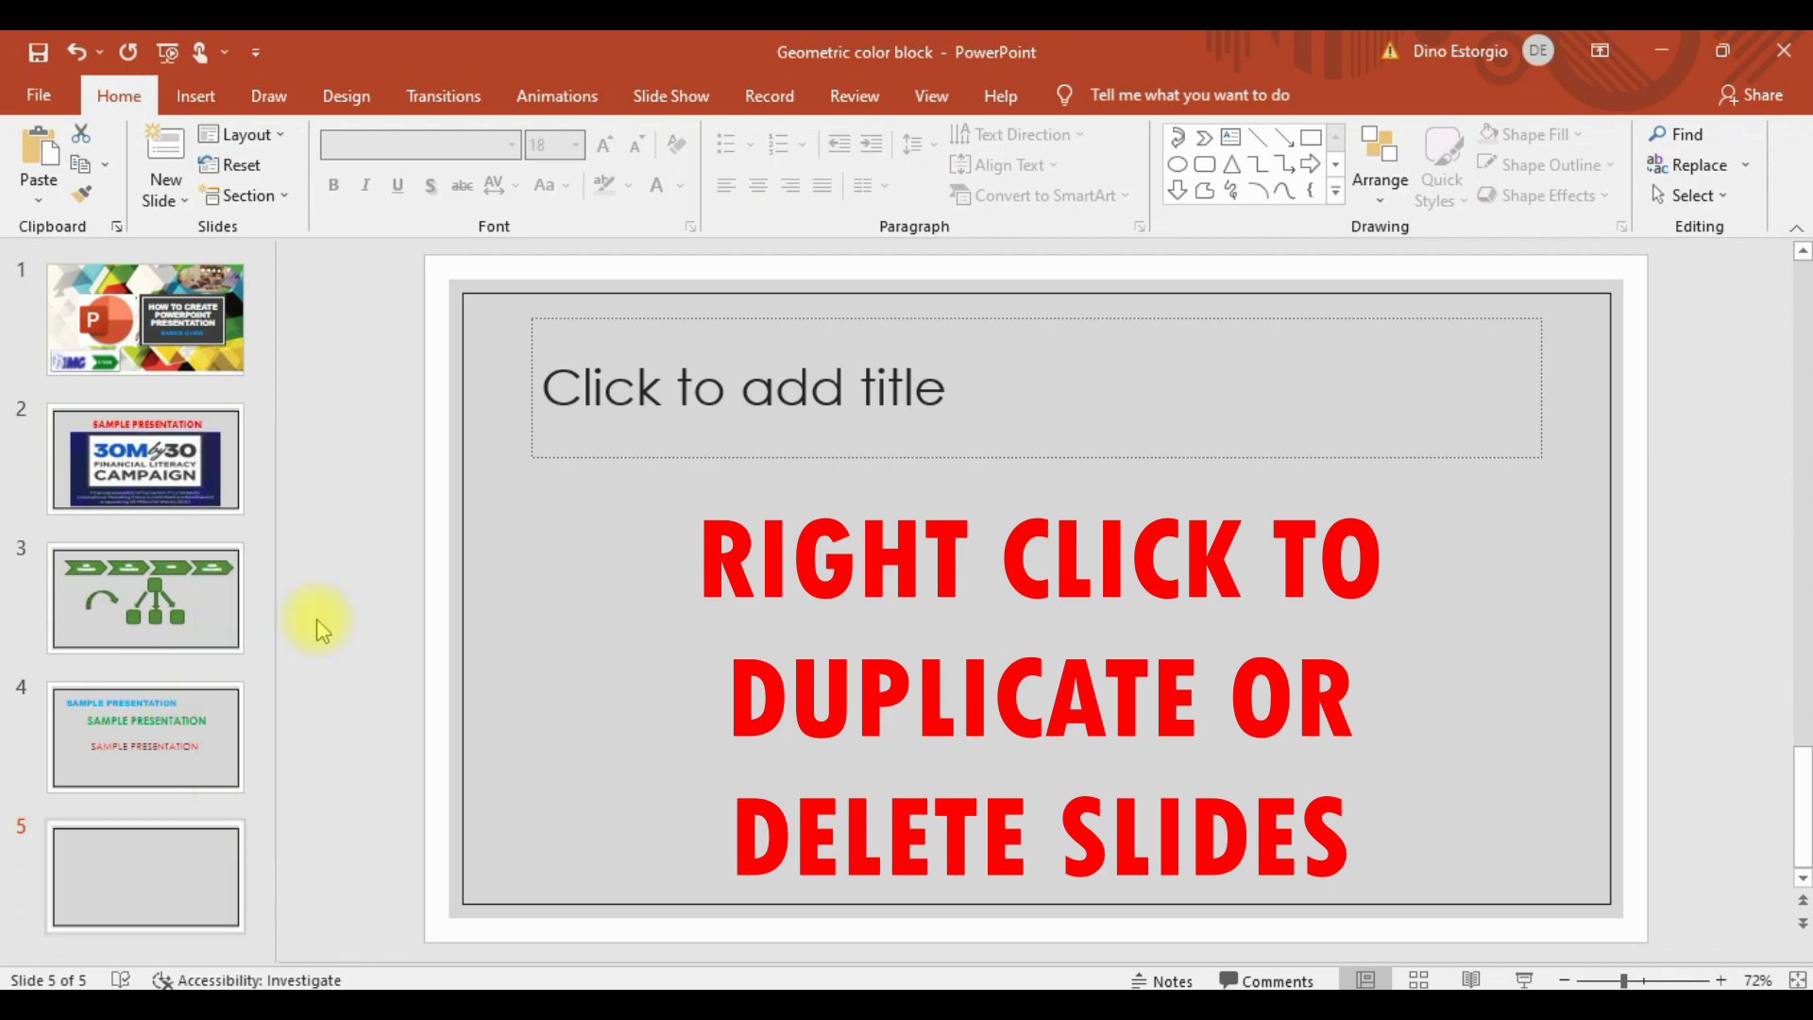
right_click(166, 755)
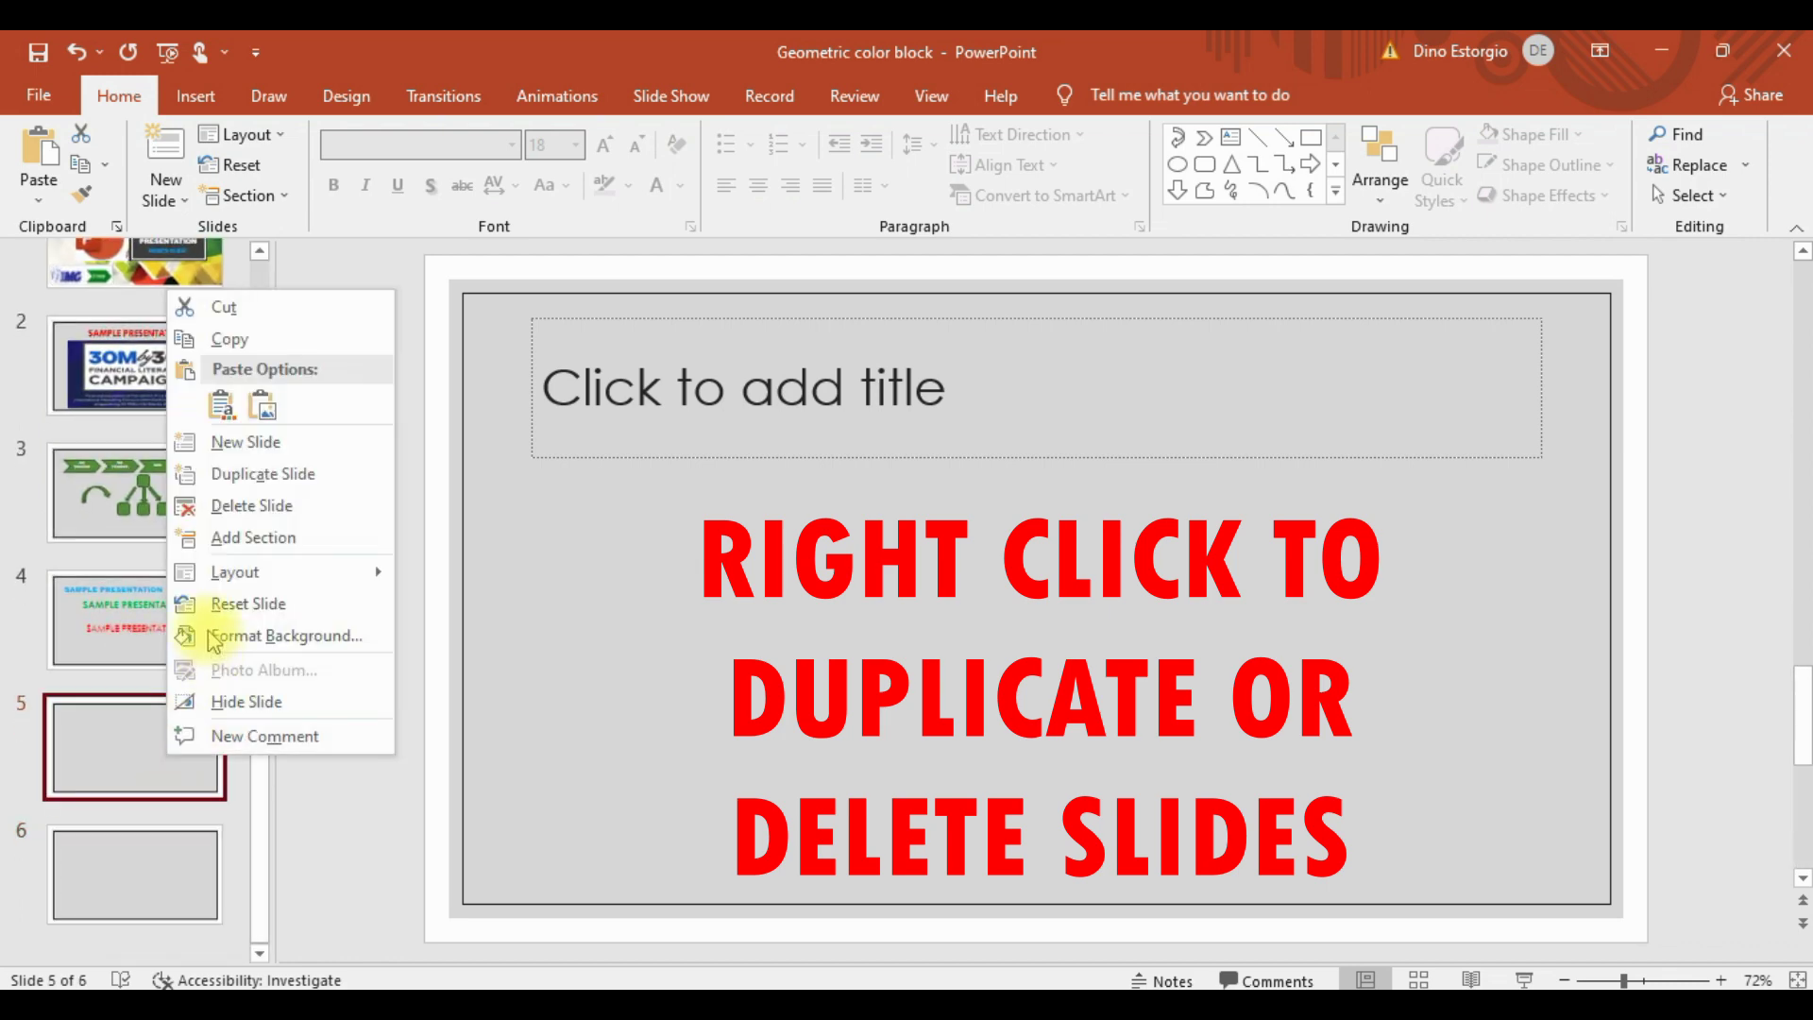
click(297, 474)
click(176, 756)
right_click(175, 755)
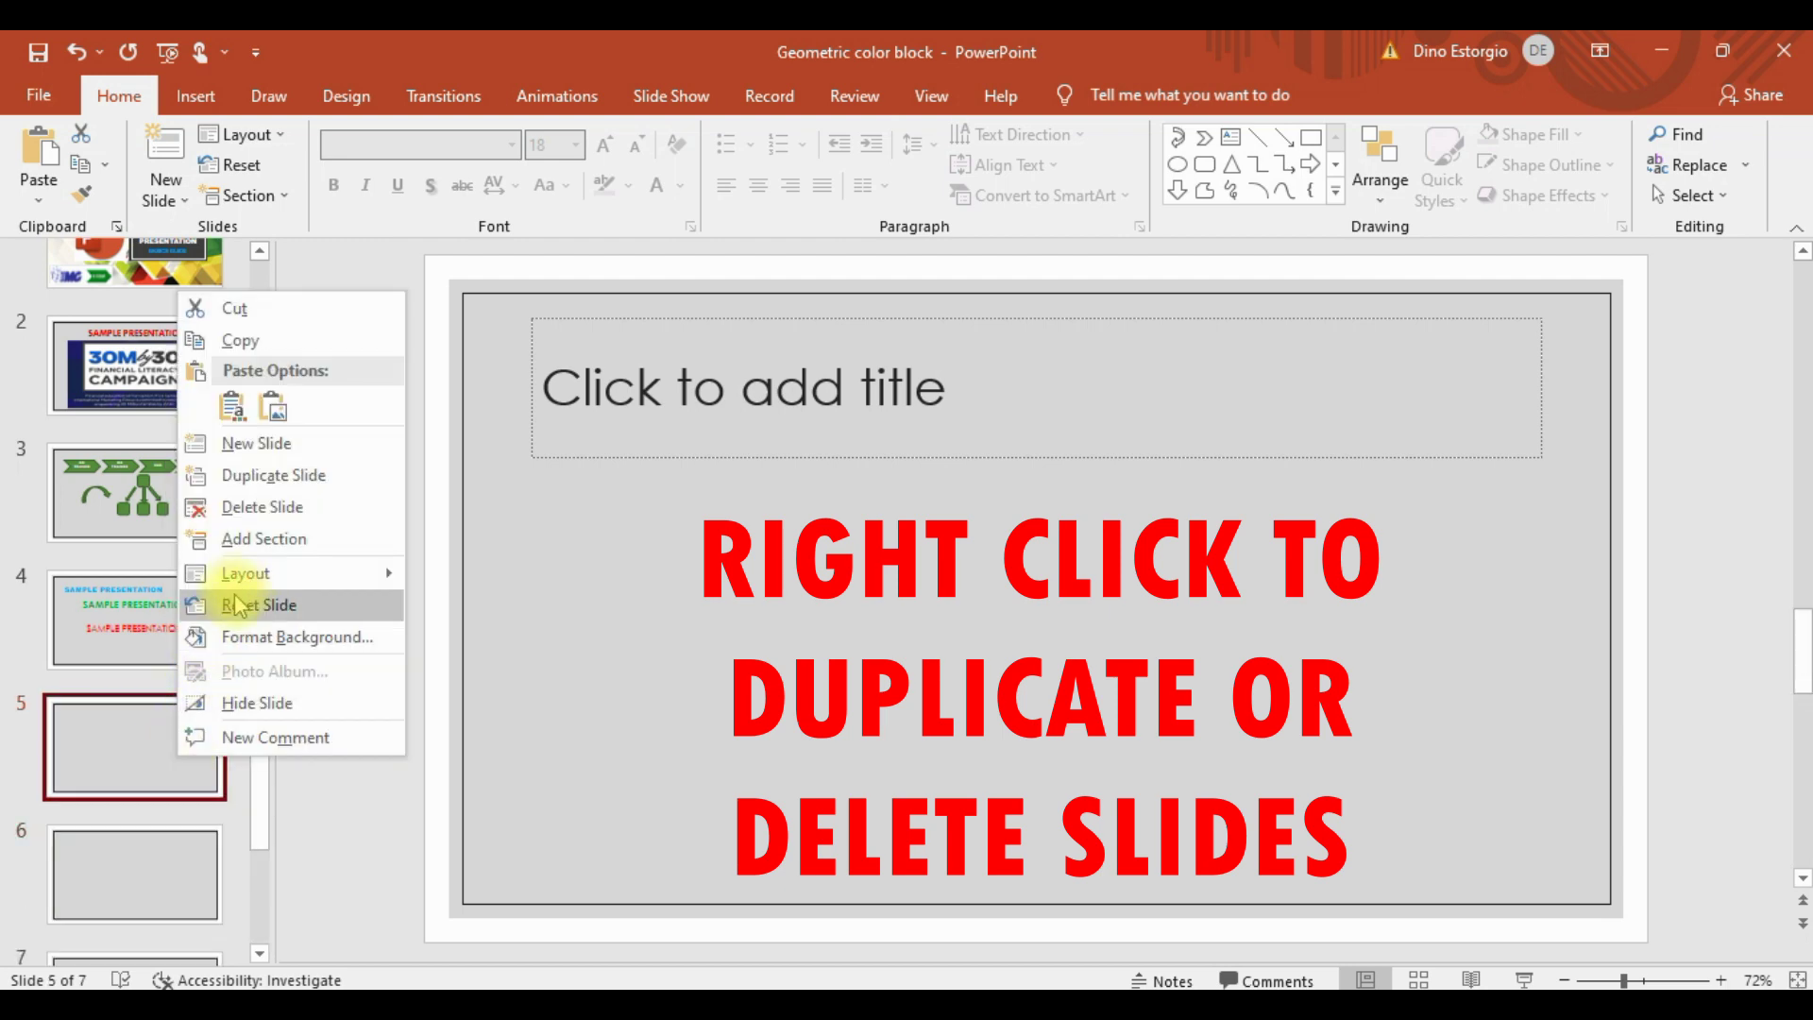
click(276, 507)
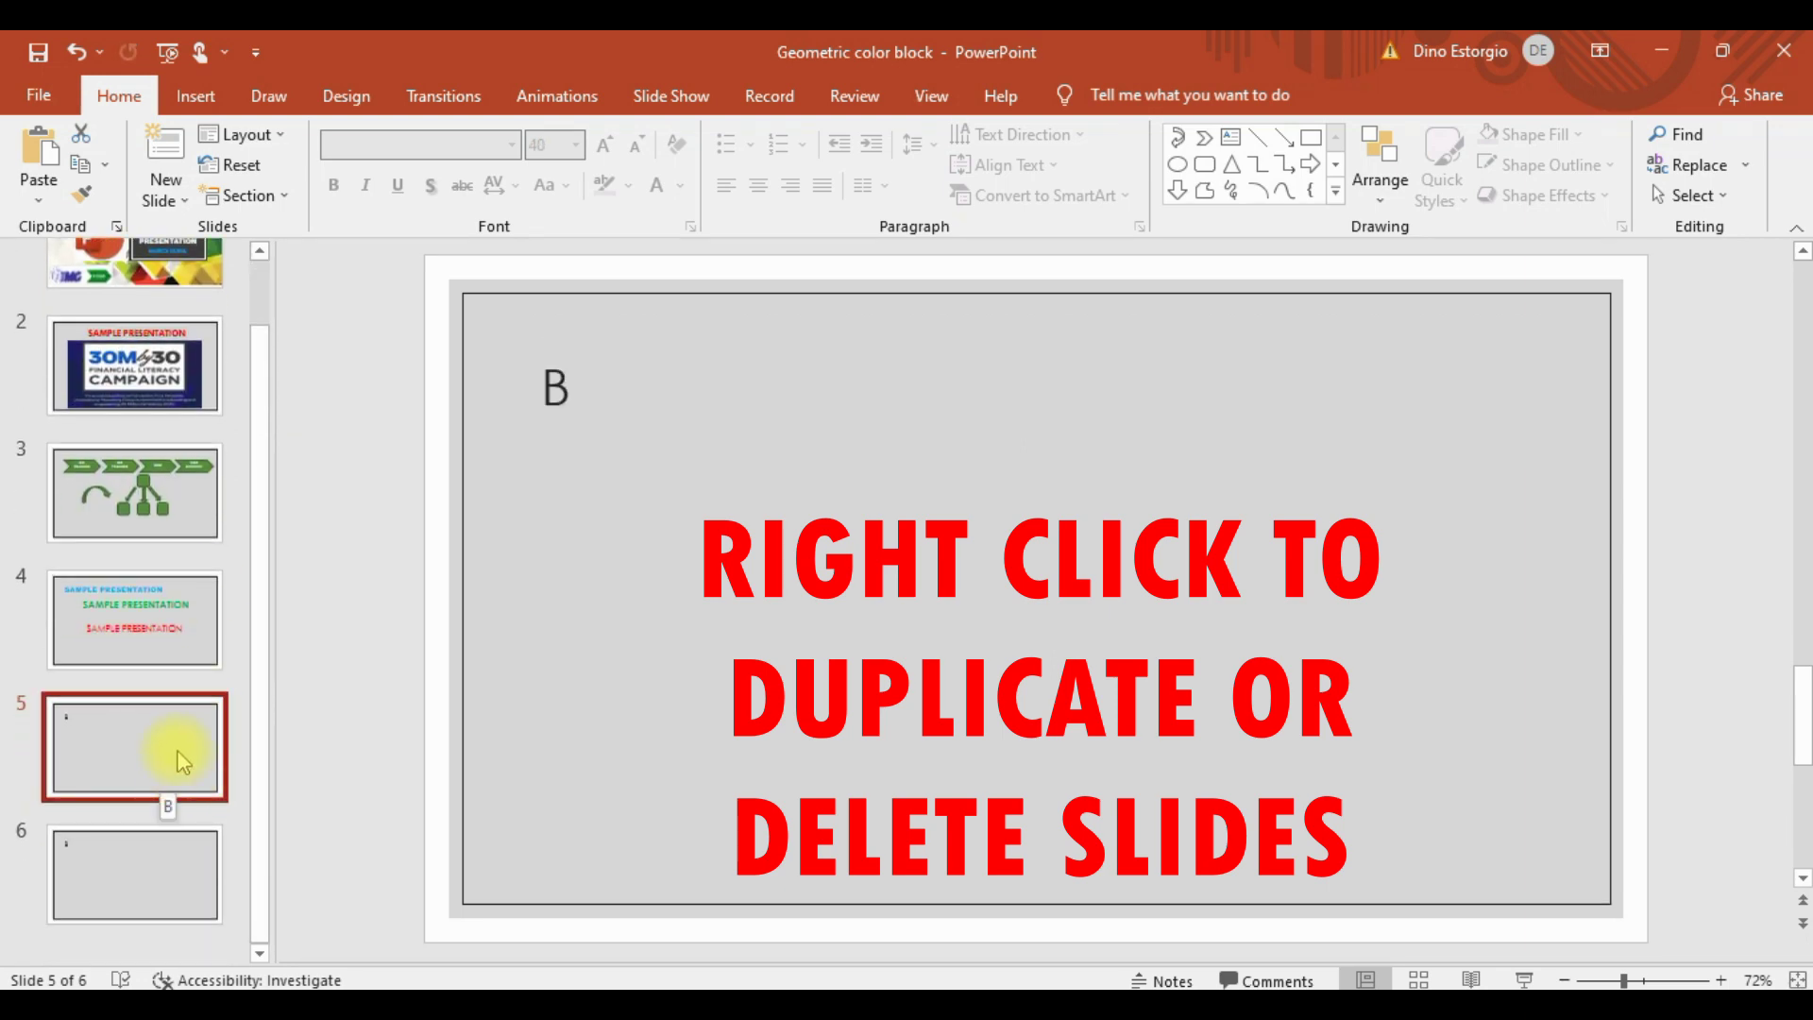
Step: On slide 4, apply the Split animation to the blue SAMPLE PRESENTATION title
click(195, 95)
click(444, 95)
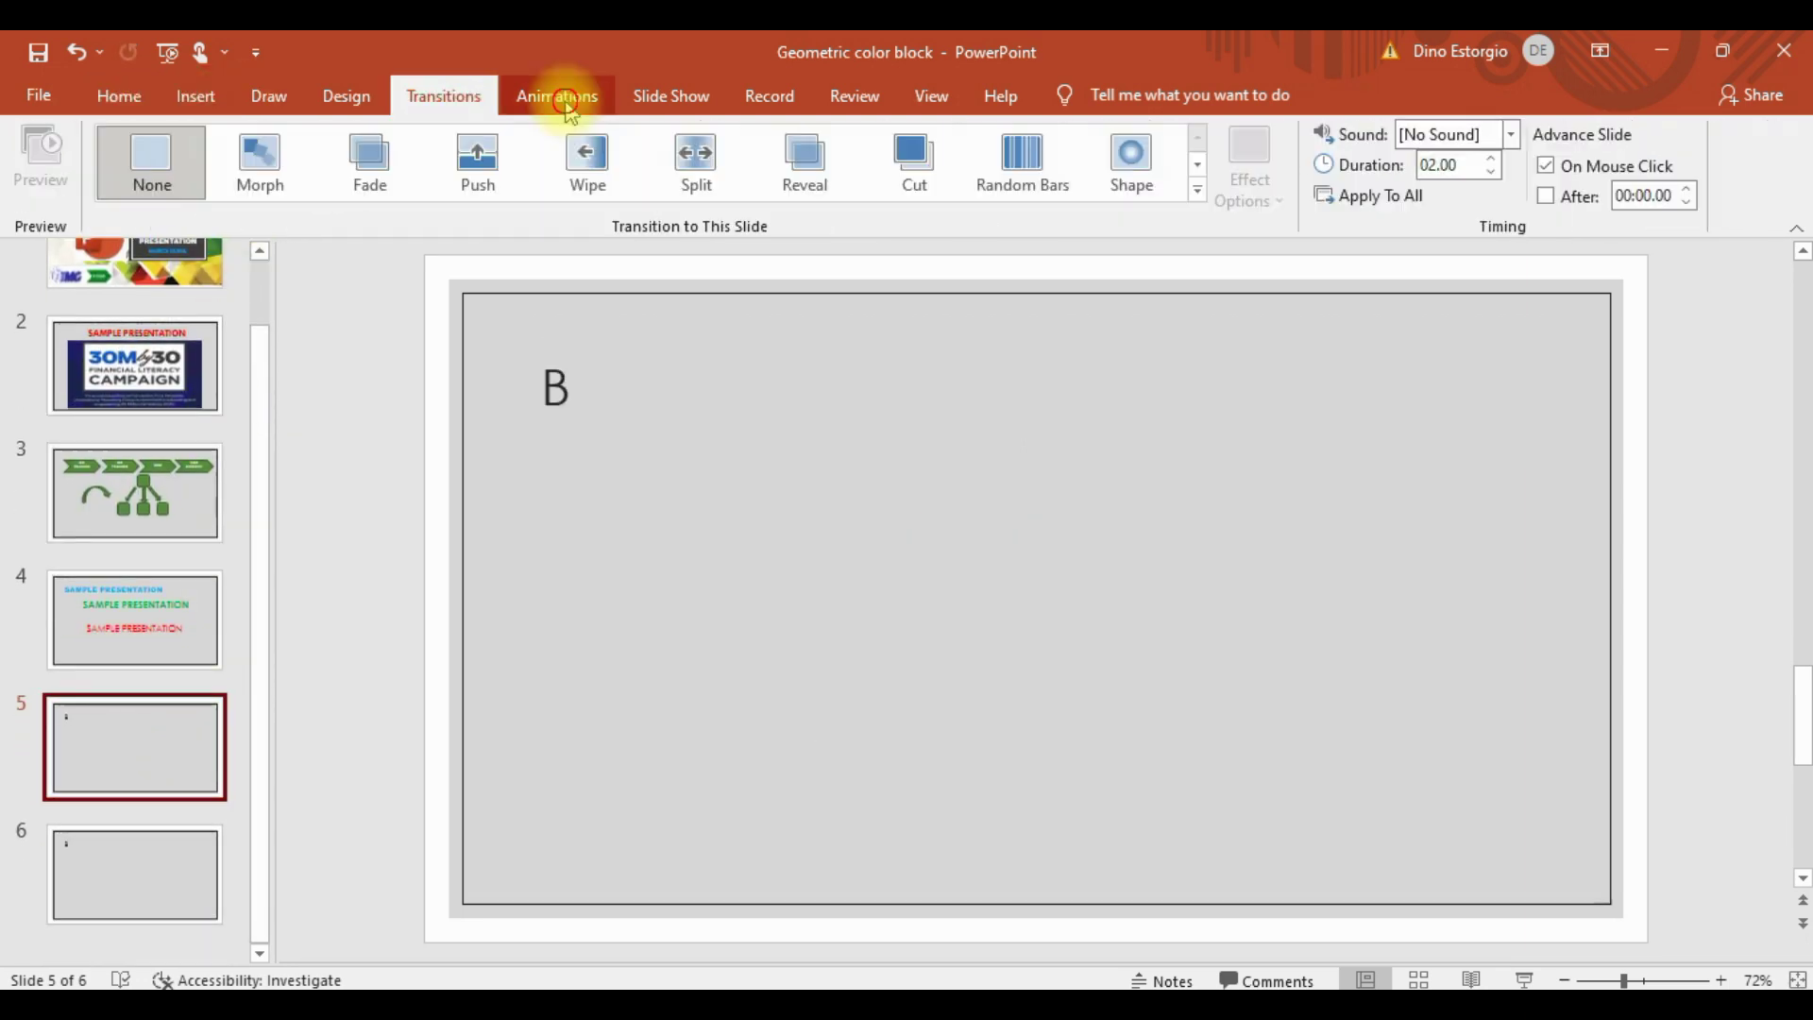
click(557, 95)
click(179, 648)
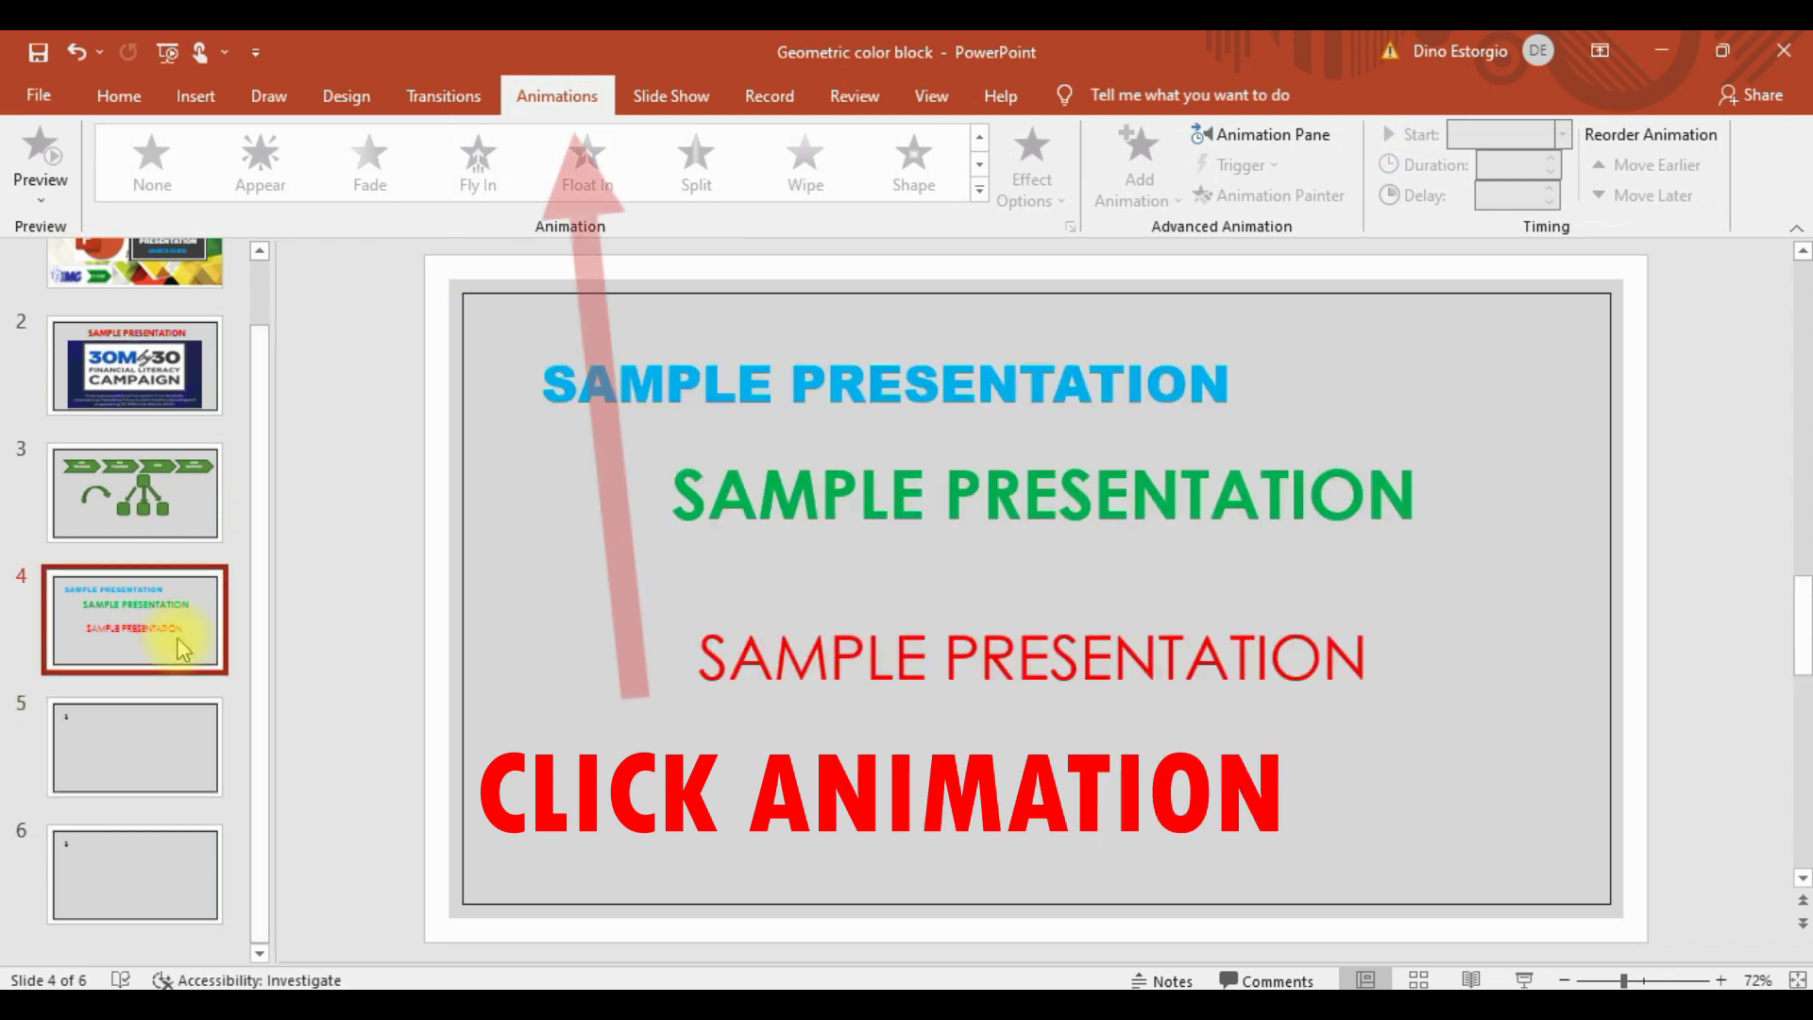
click(814, 368)
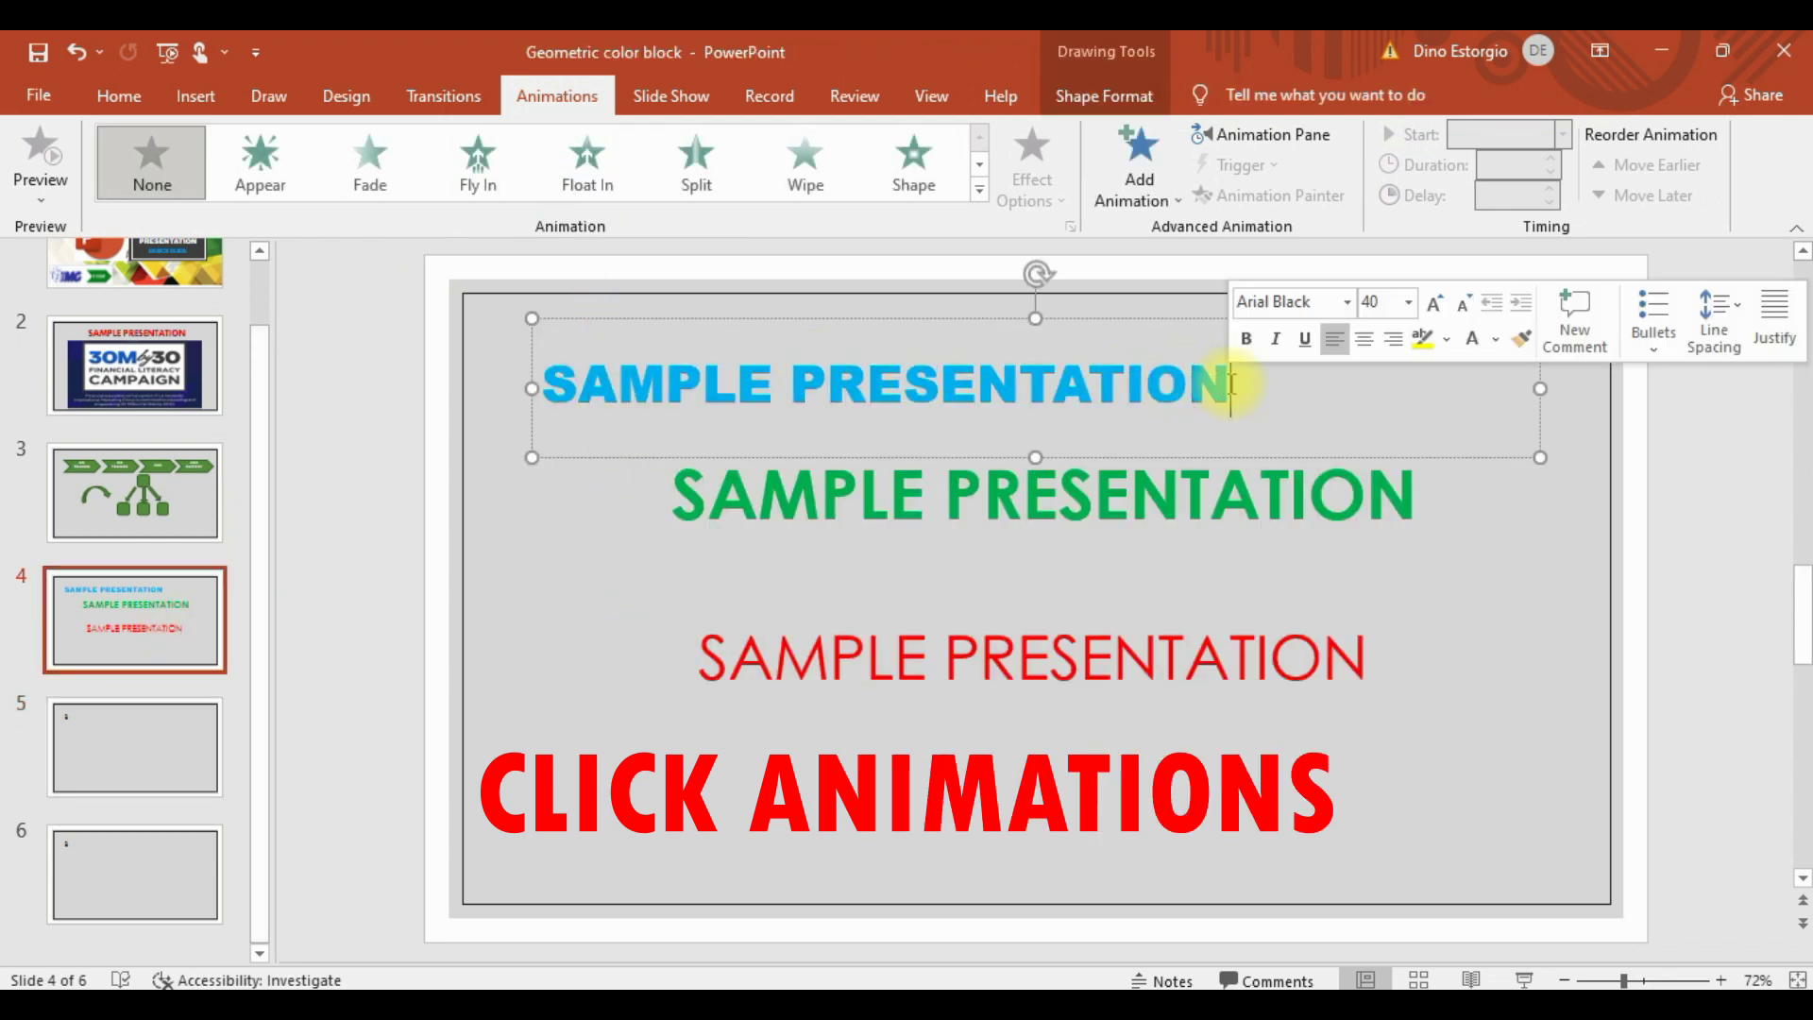
mouse_move(1230, 385)
mouse_down()
mouse_move(708, 392)
mouse_move(602, 497)
mouse_up()
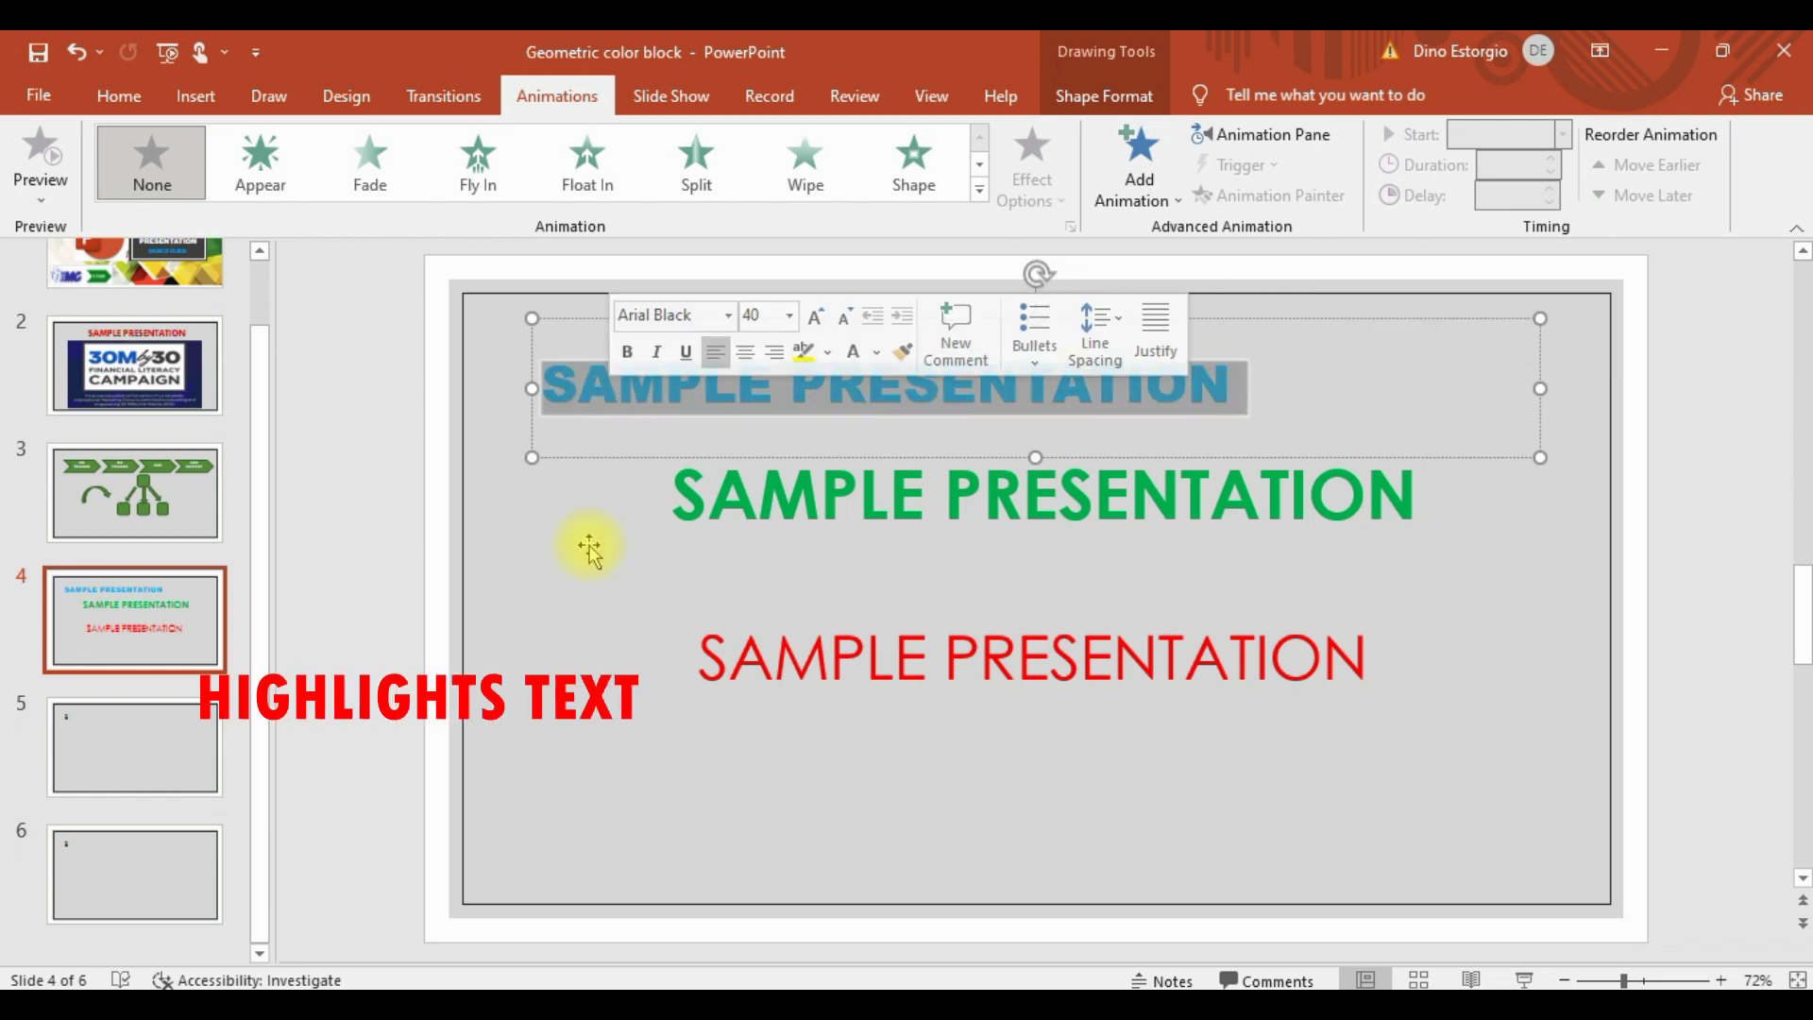
click(704, 170)
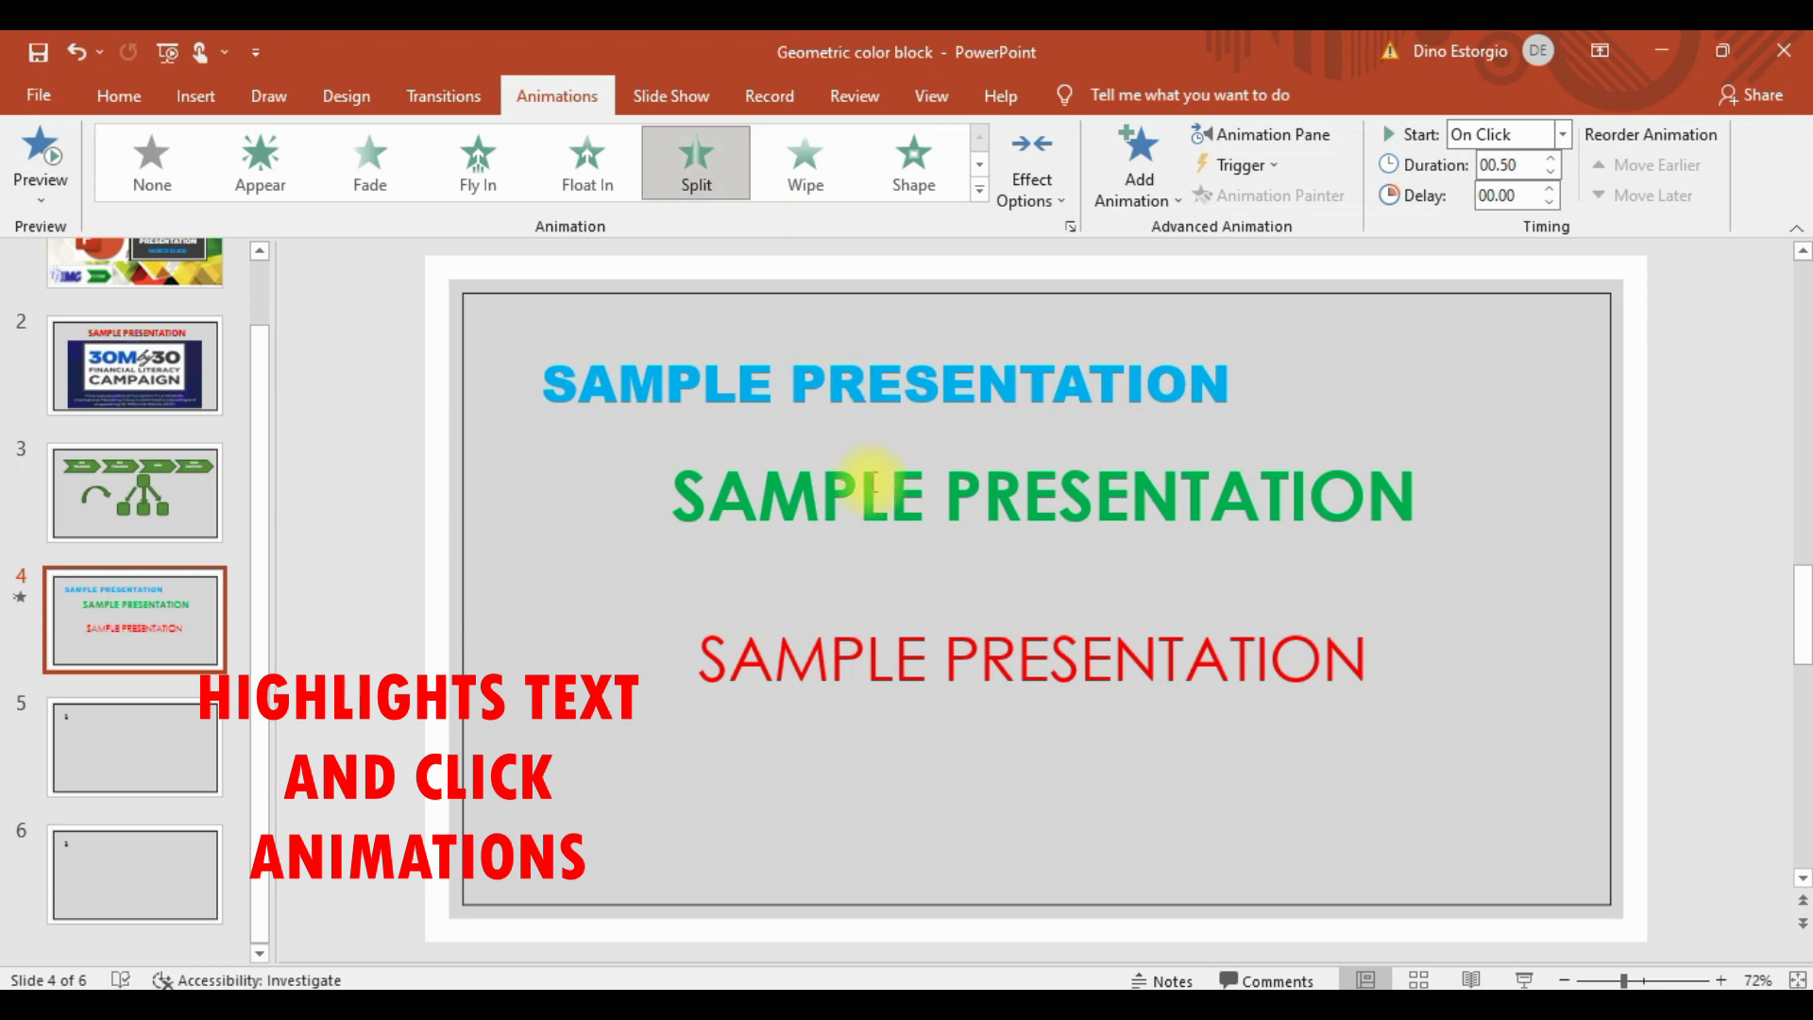
Step: Give the green SAMPLE PRESENTATION line the Float In entrance animation
click(858, 499)
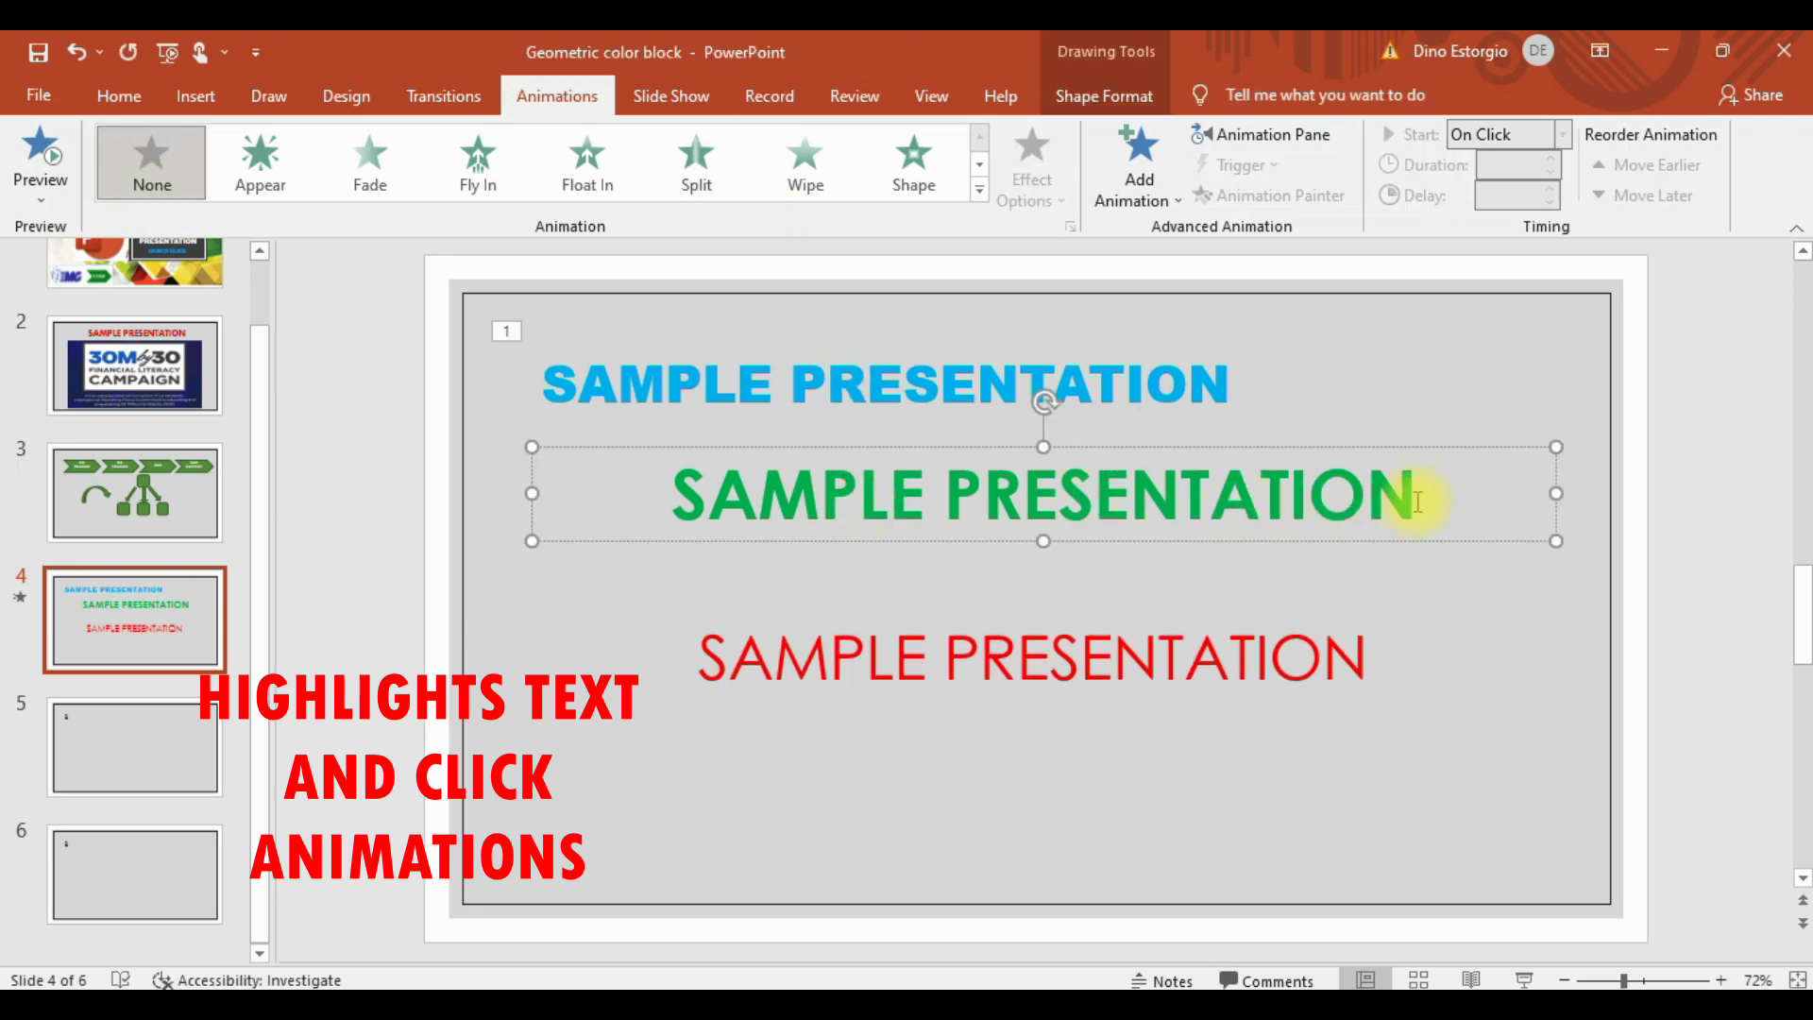
drag(1414, 498, 759, 505)
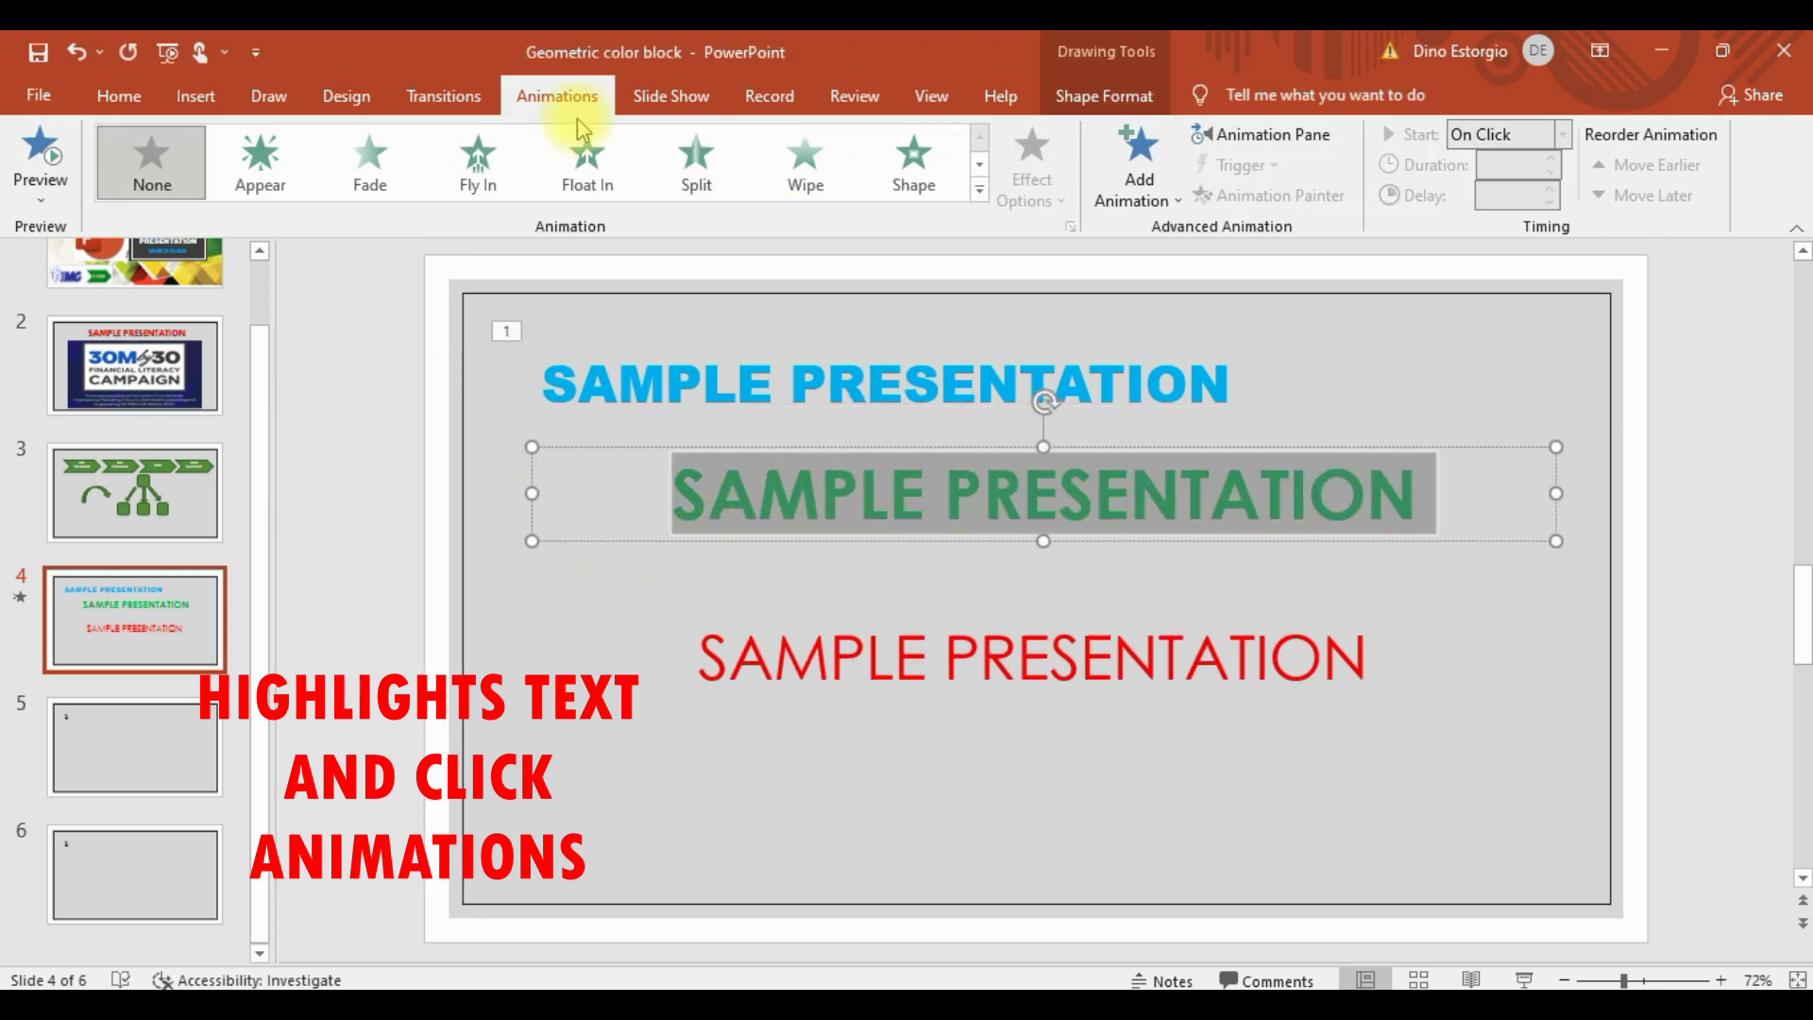
click(586, 168)
Step: Apply the Shape animation to the red SAMPLE PRESENTATION line
click(1161, 658)
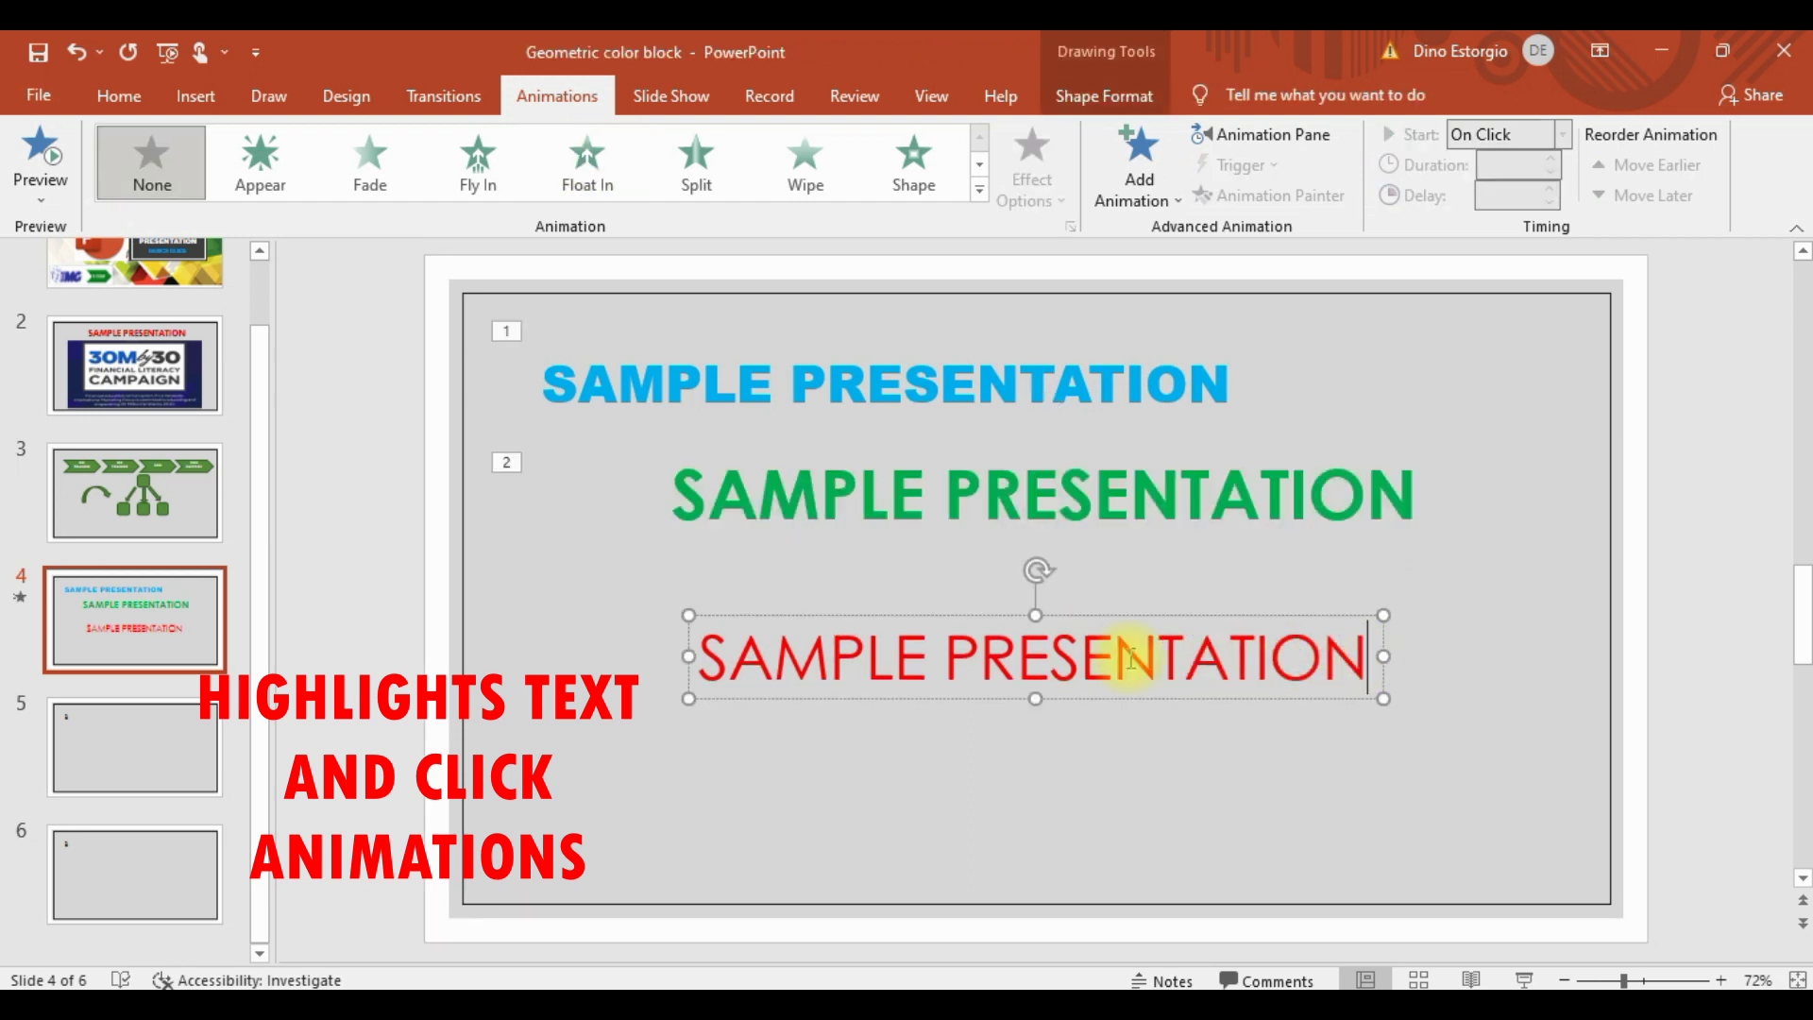
drag(1367, 658, 697, 658)
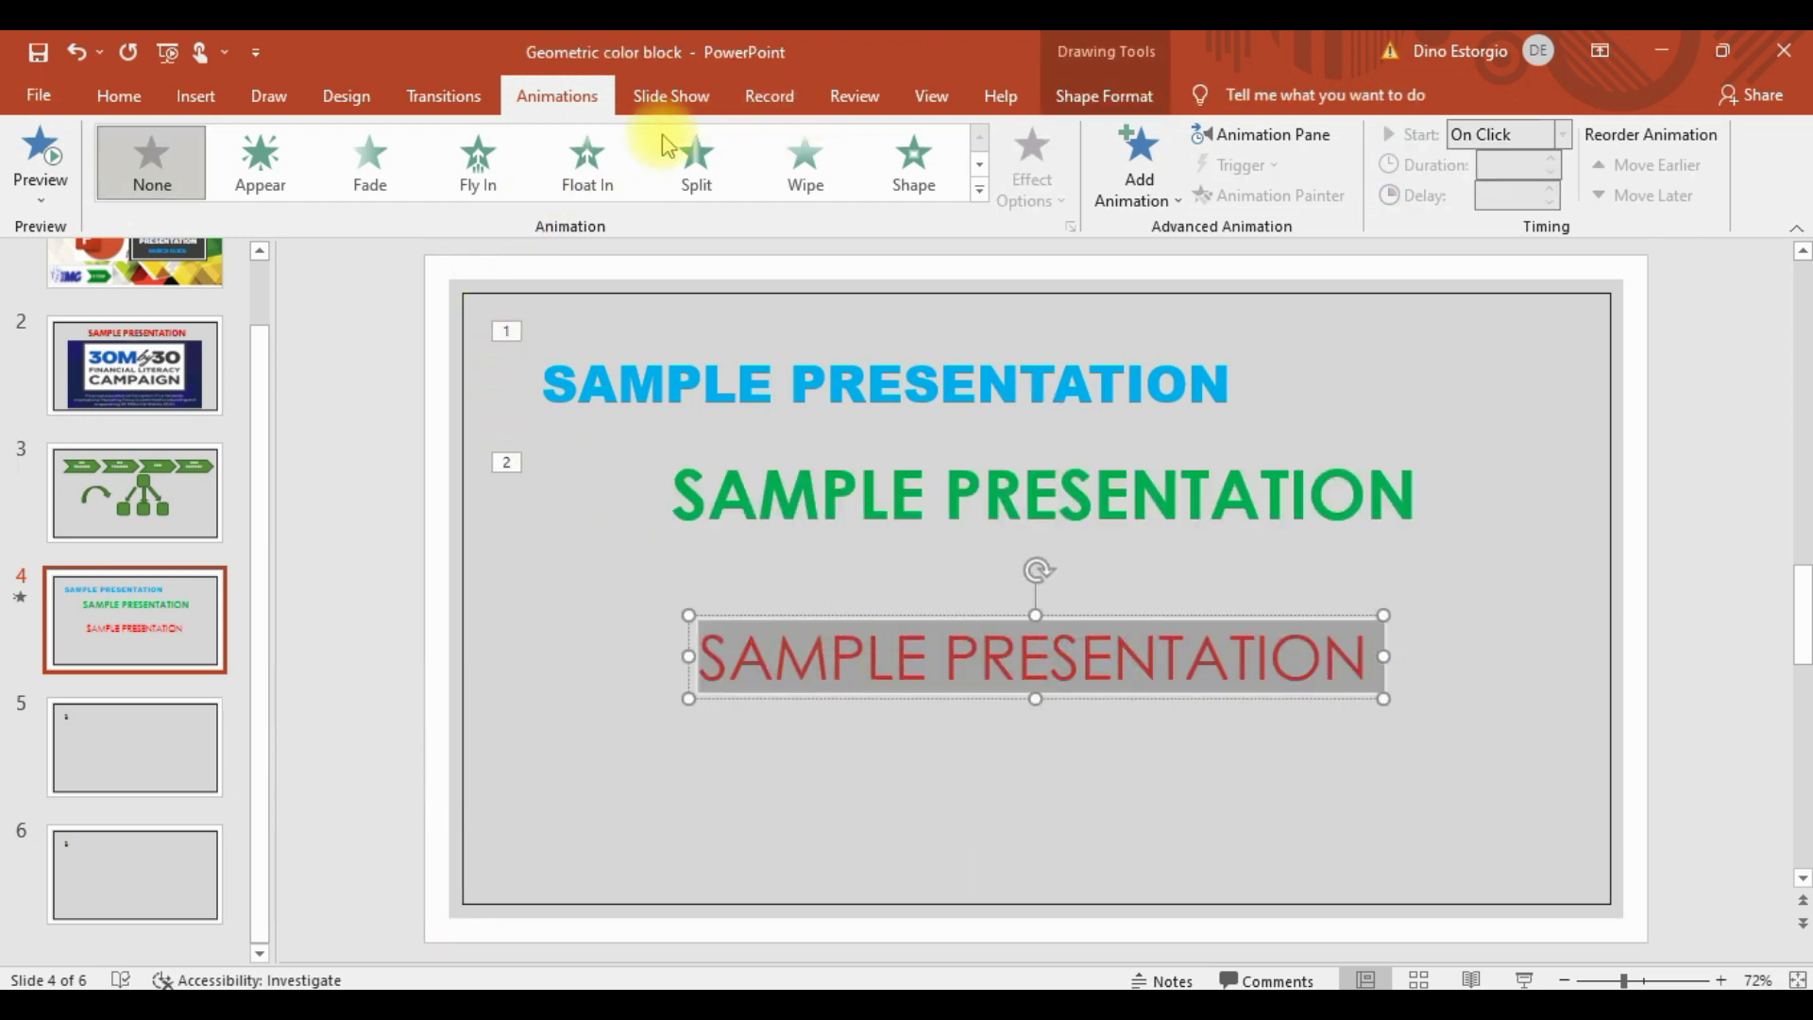
click(920, 179)
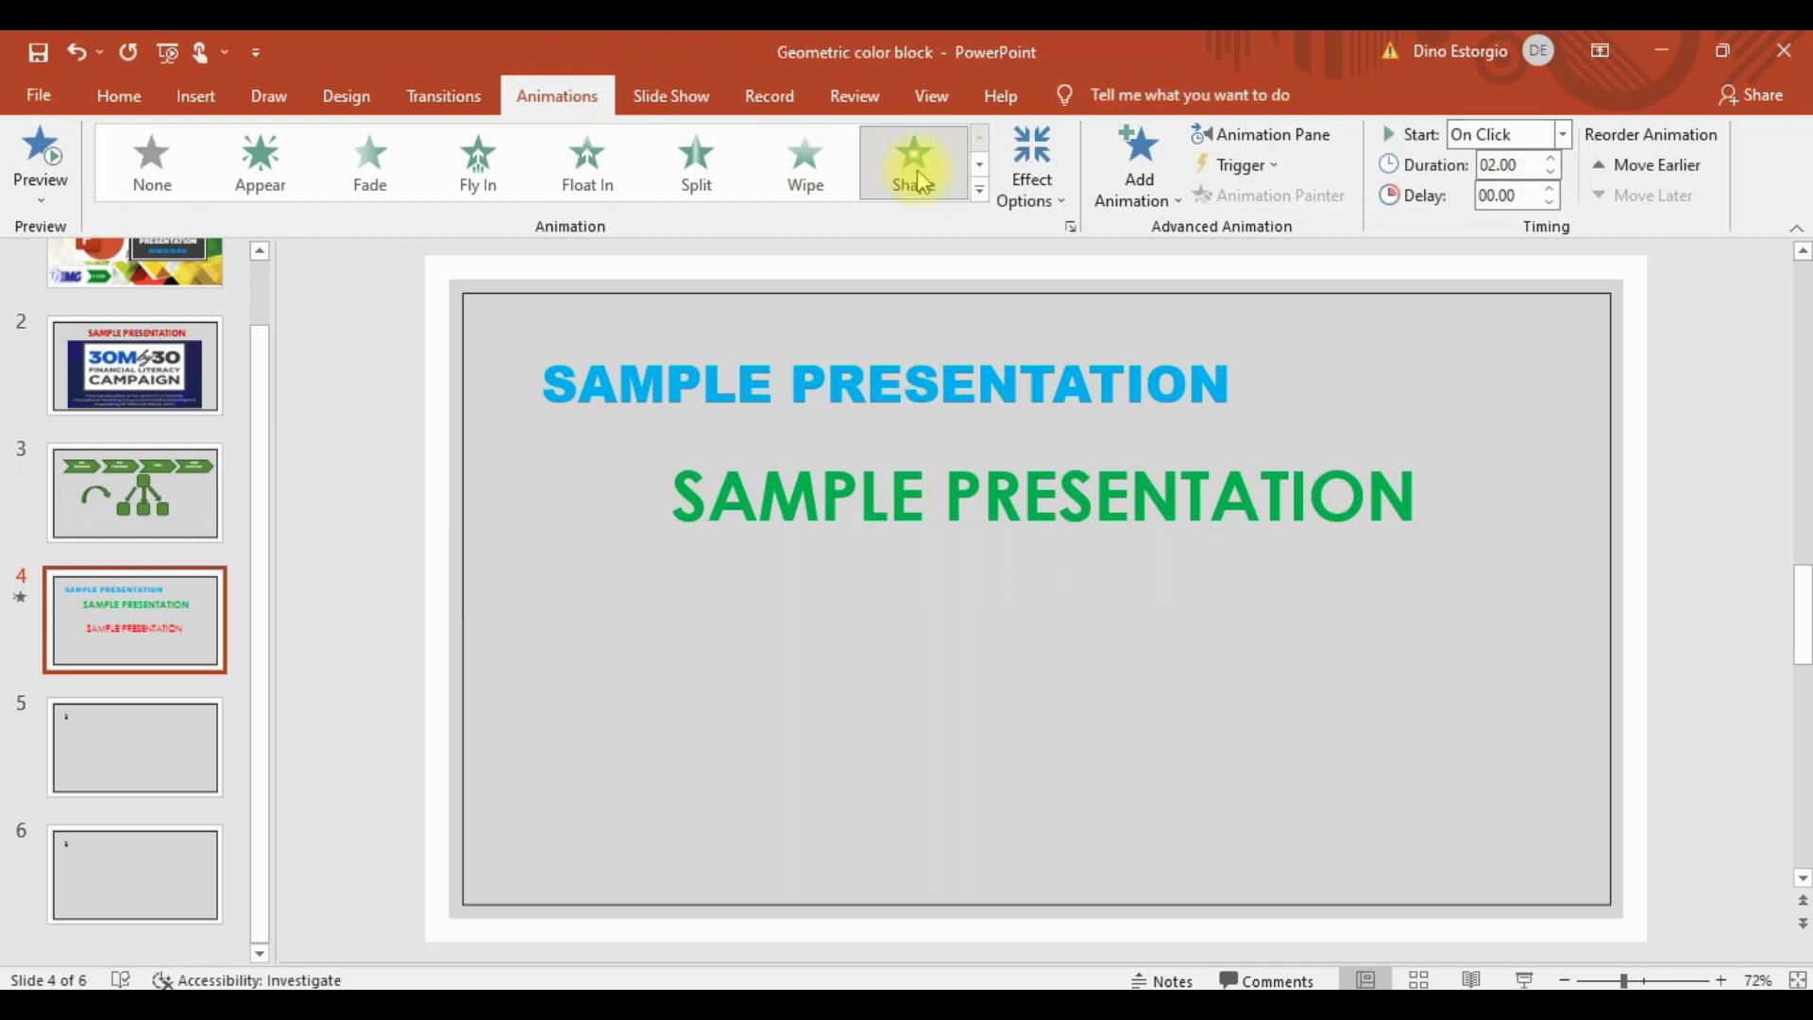
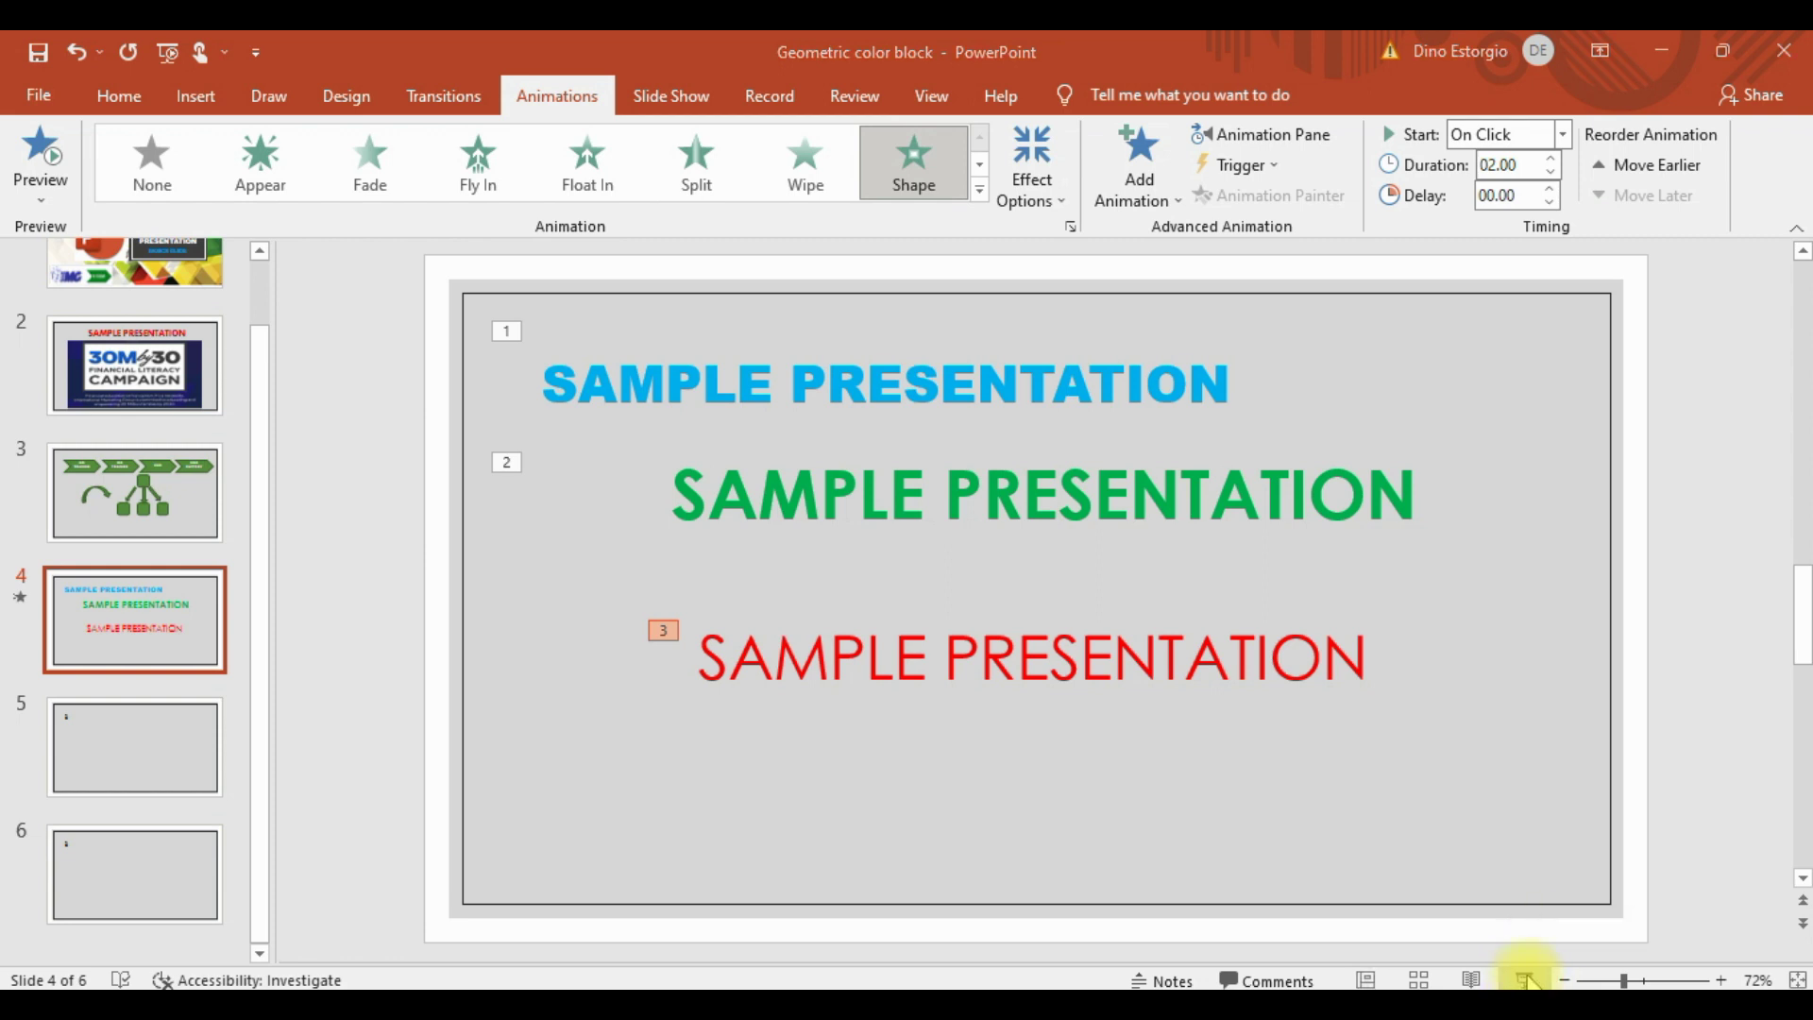
Step: Preview slide 4 as a slideshow to check its text animations, then bring up slide 1's transitions
click(1527, 981)
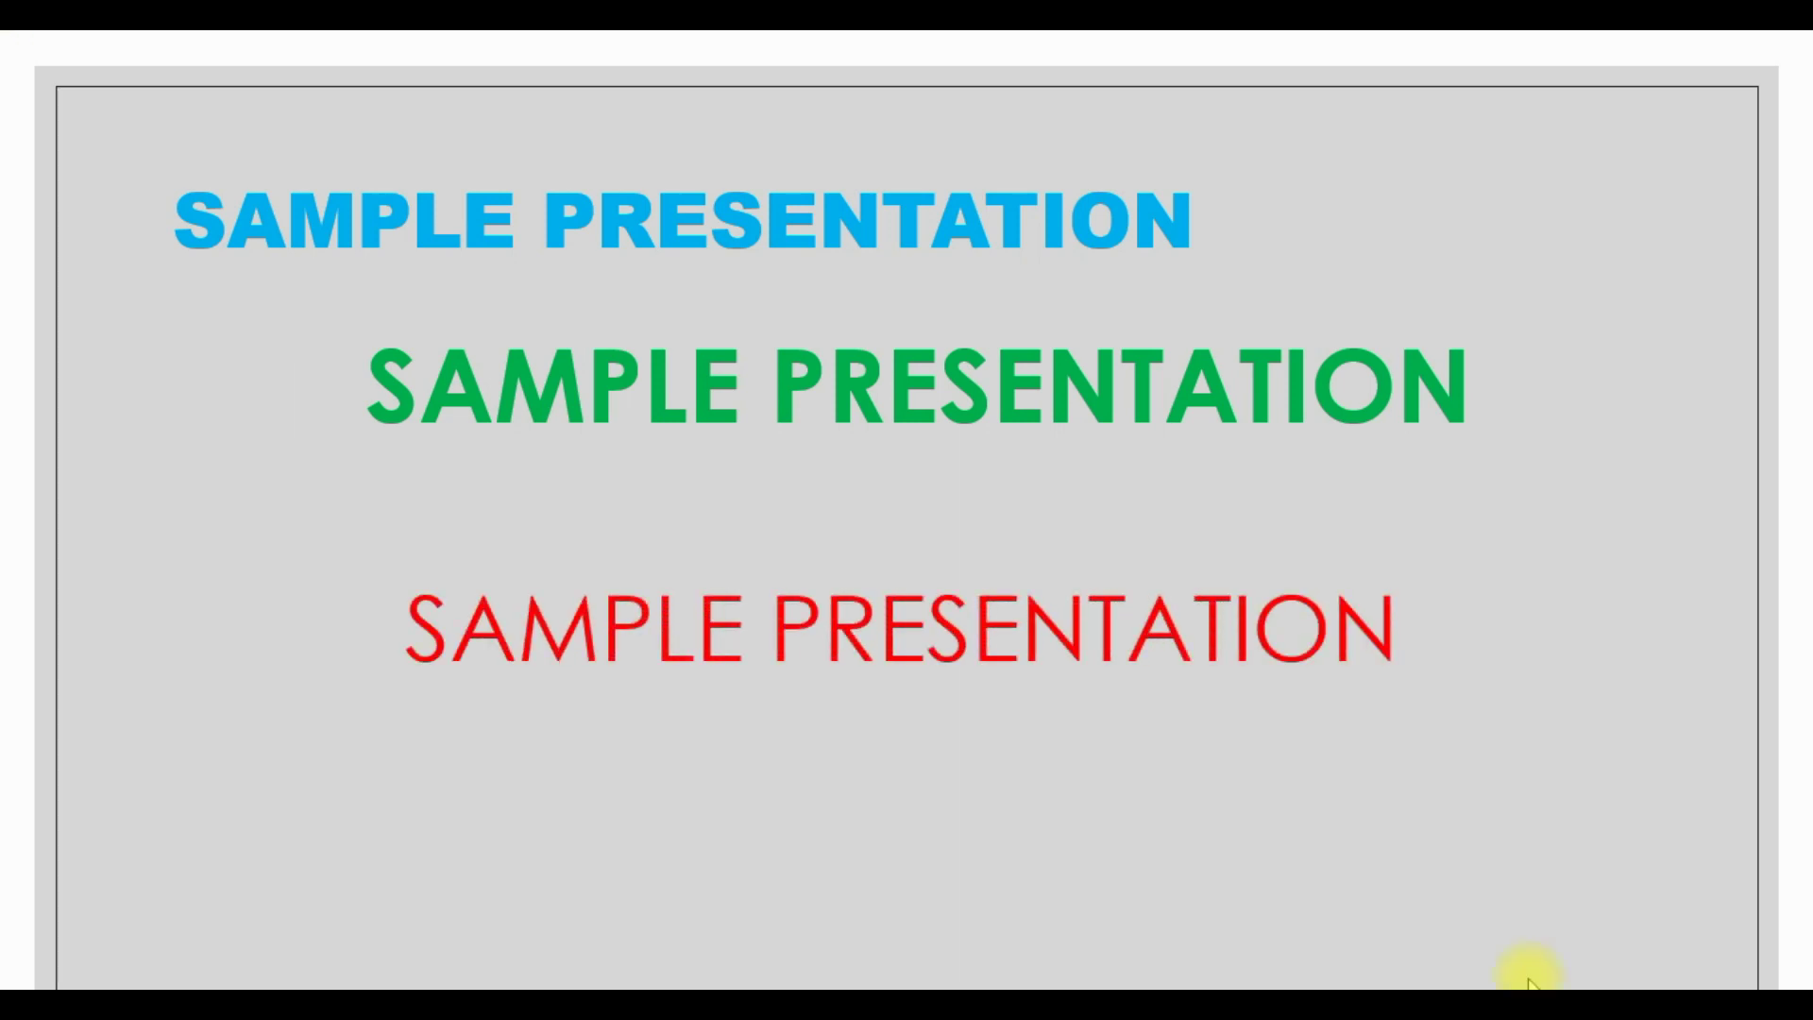
key(Escape)
scroll(190, 689, up, 2)
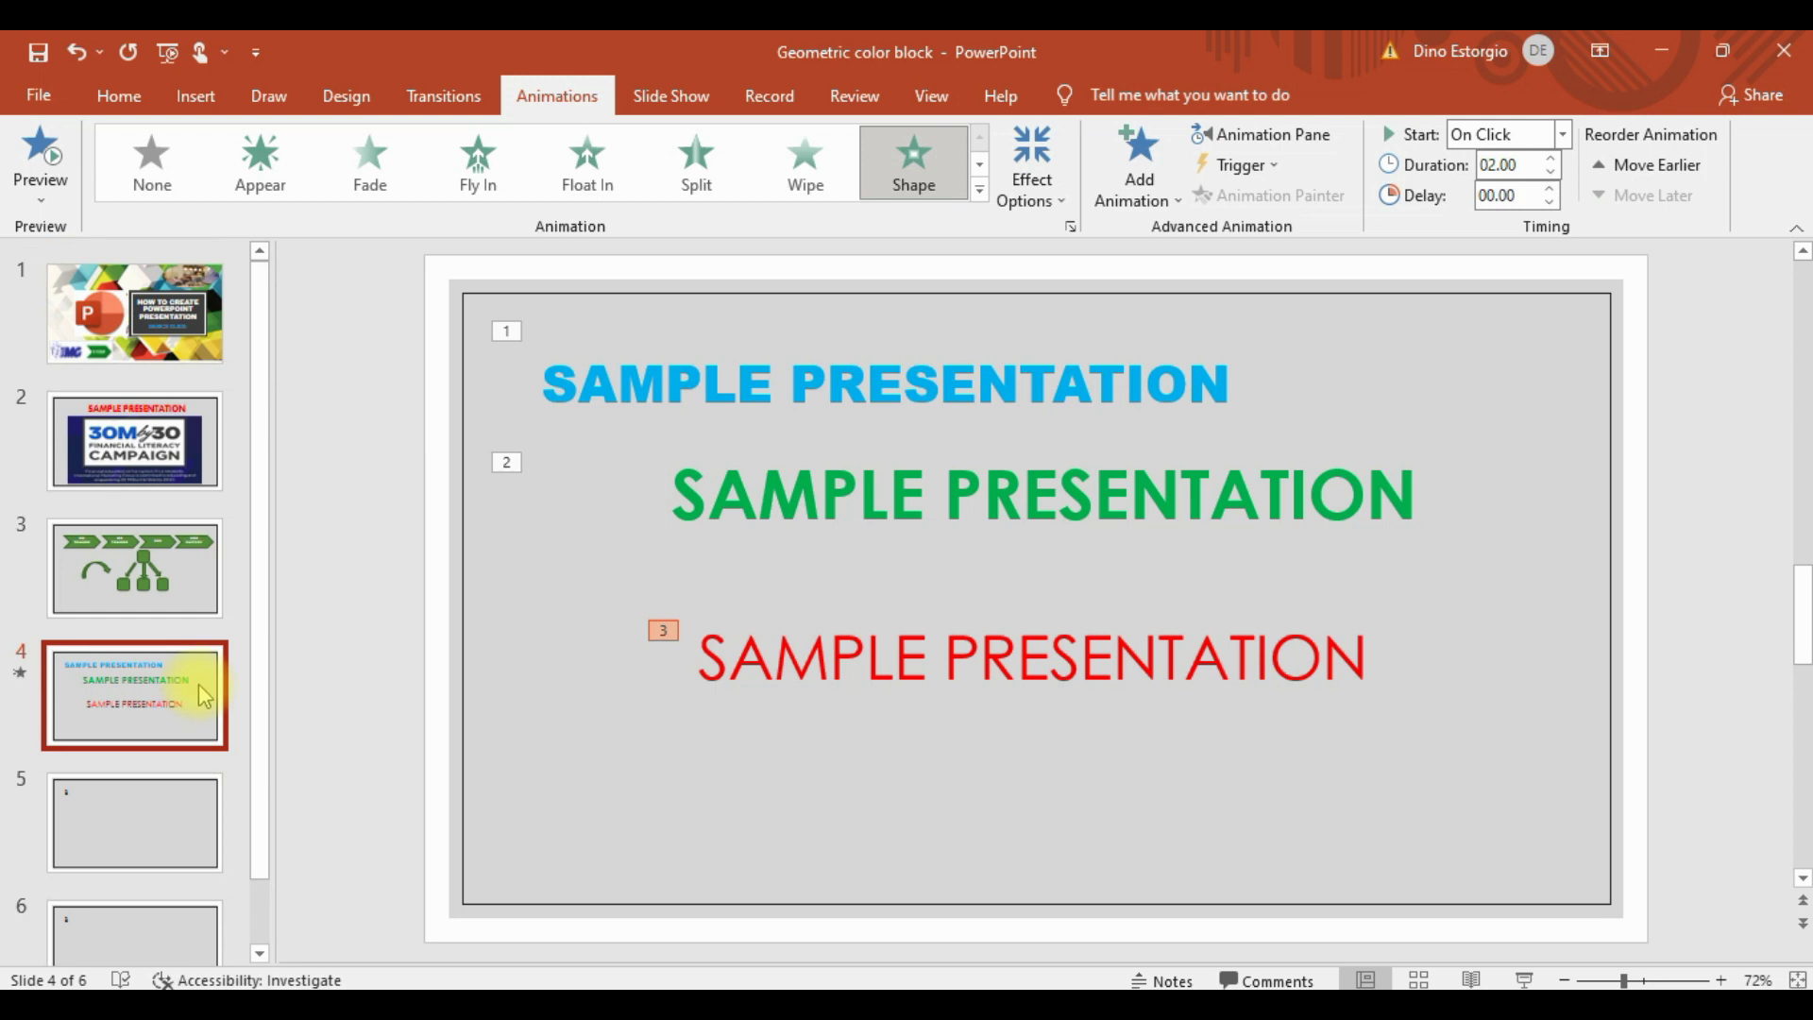
click(179, 330)
click(446, 99)
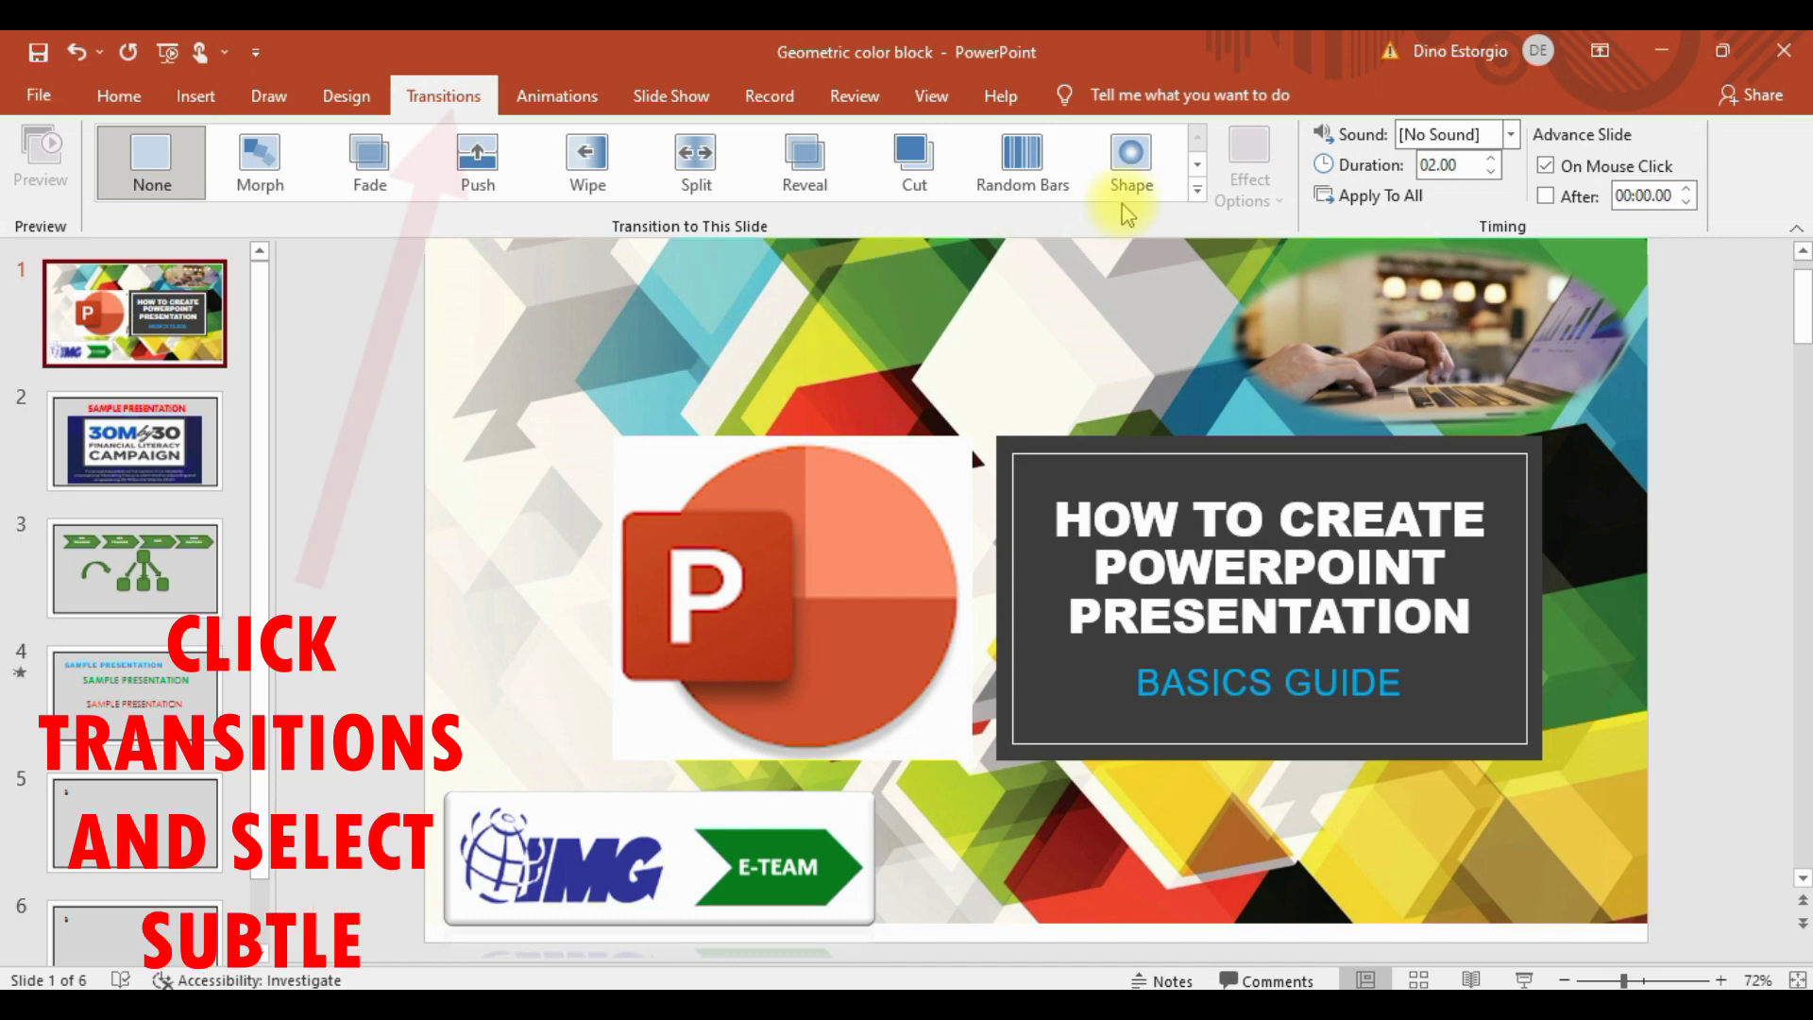
Step: Give slide 1 the Random Bars transition and slide 2 the Glitter transition
click(1018, 170)
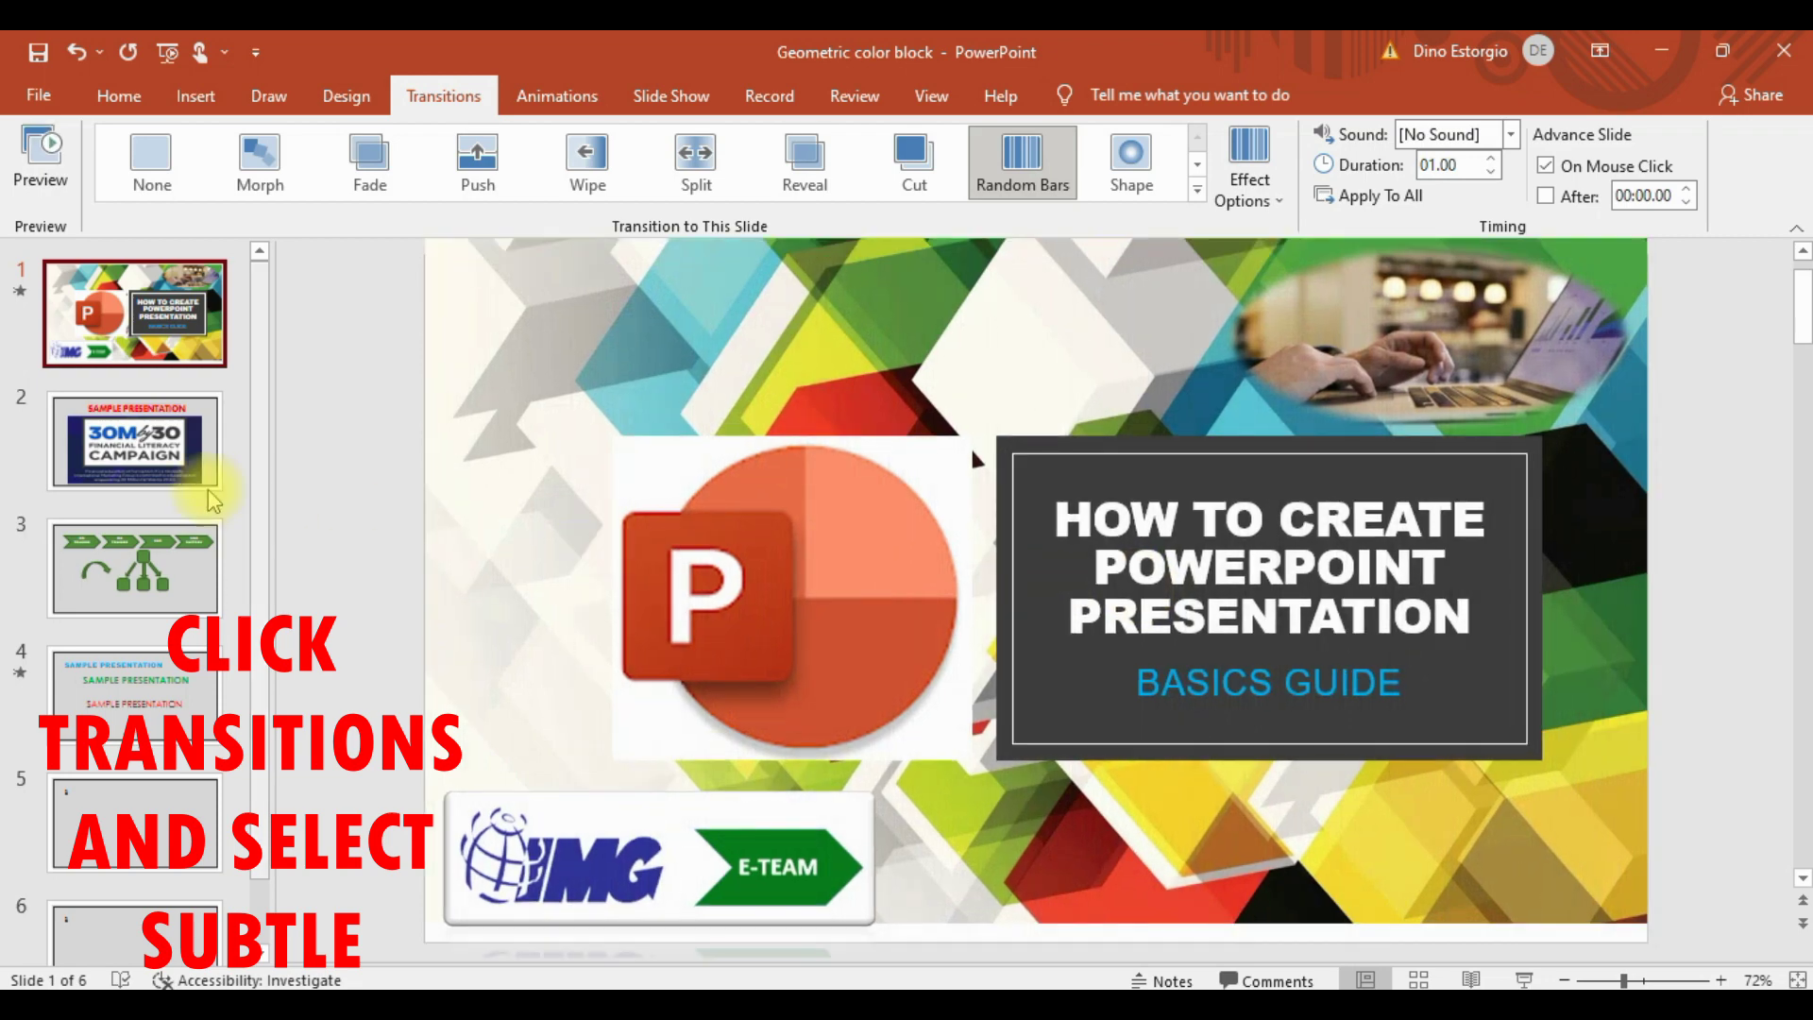
click(225, 458)
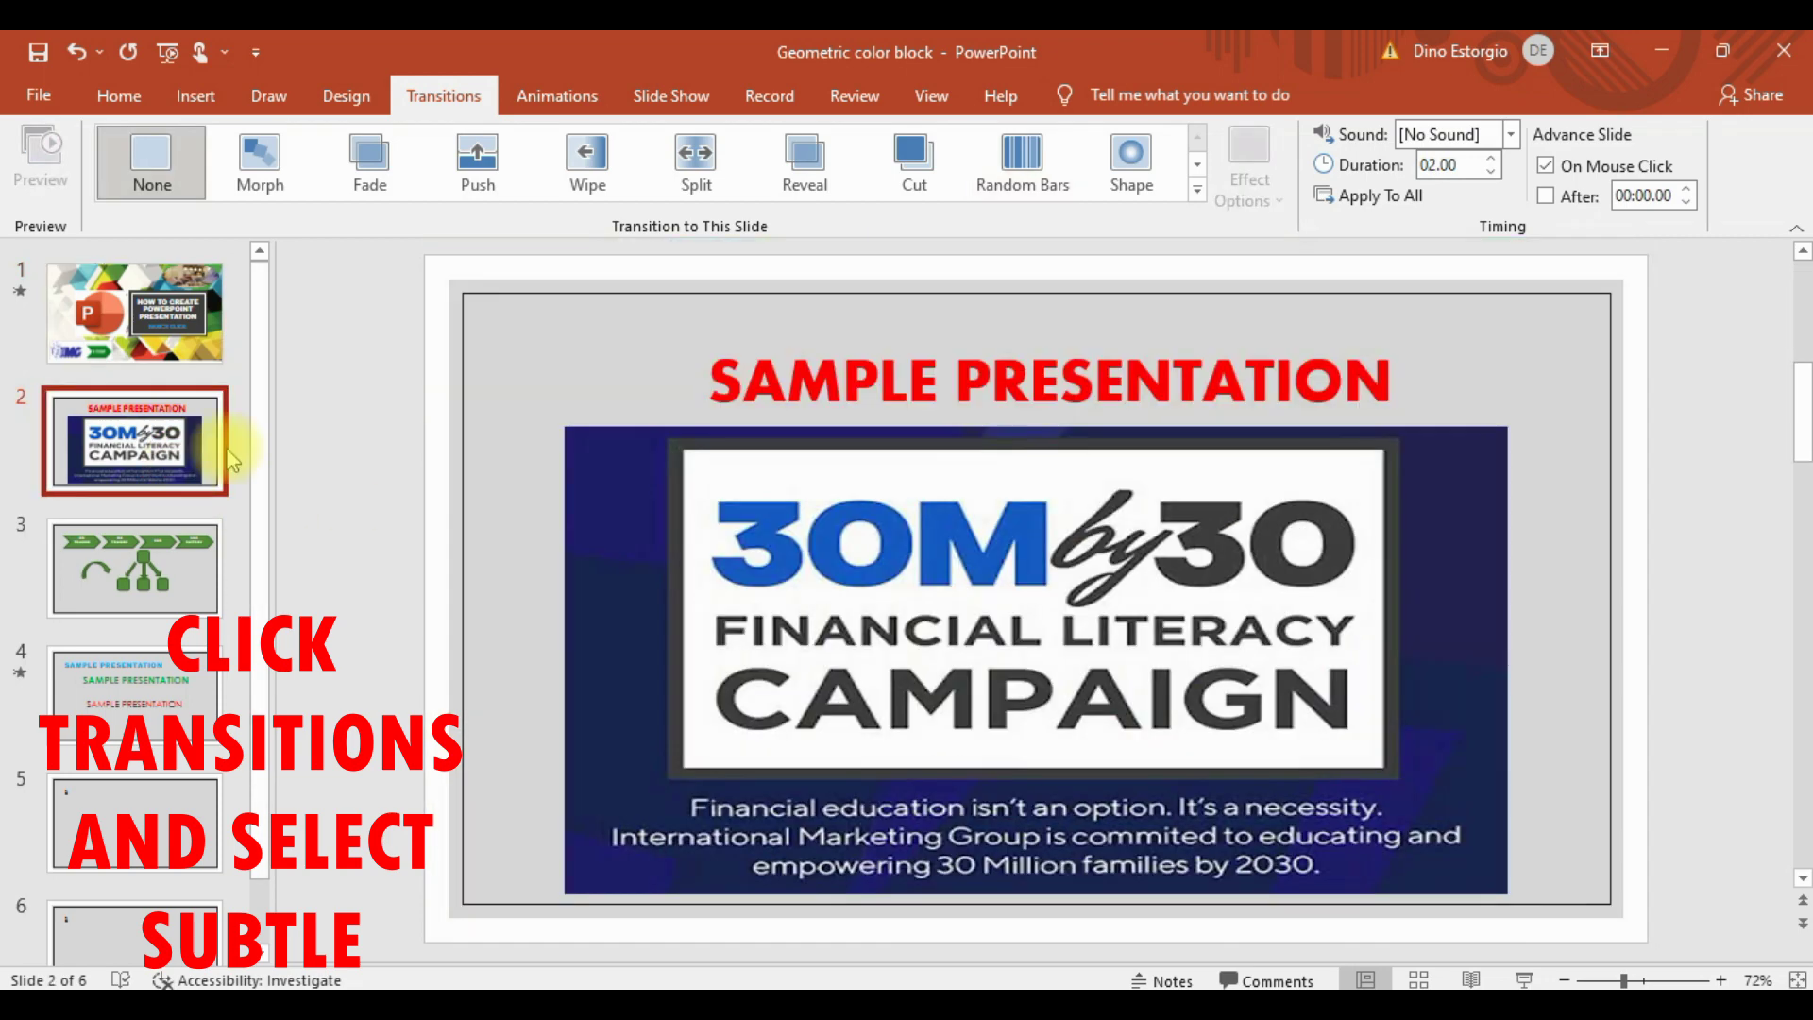
click(1198, 189)
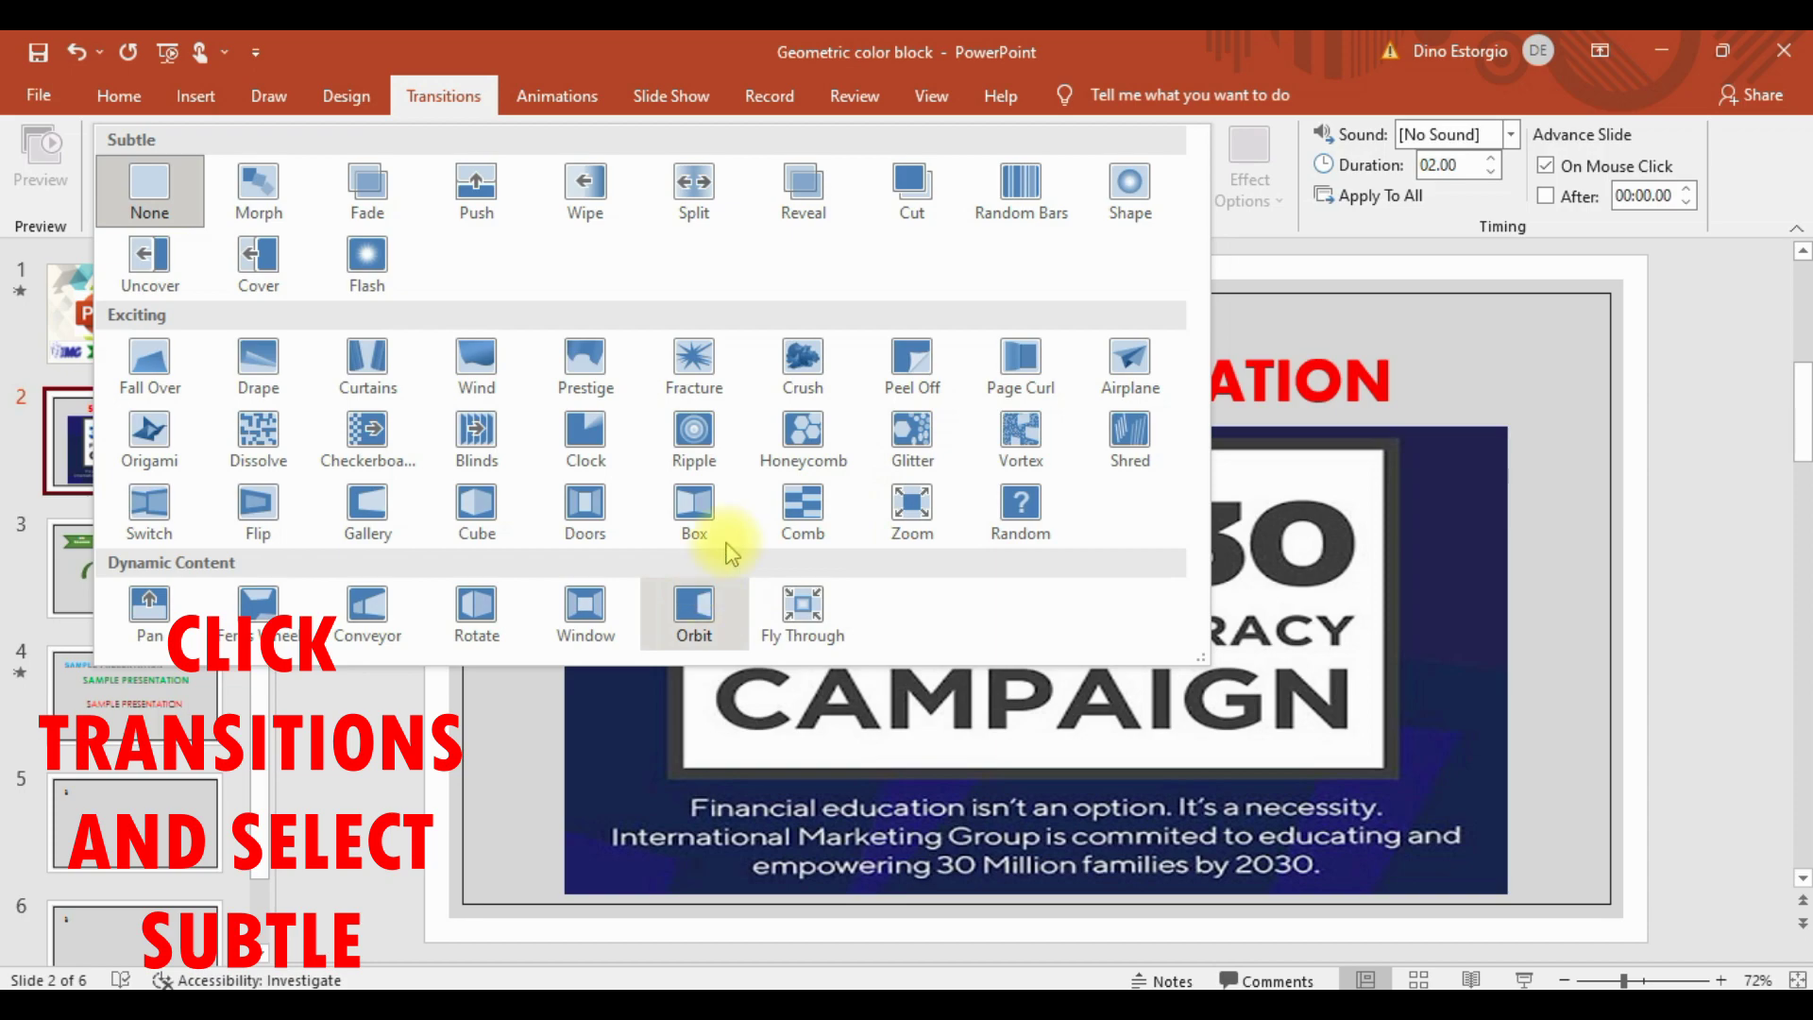
click(914, 435)
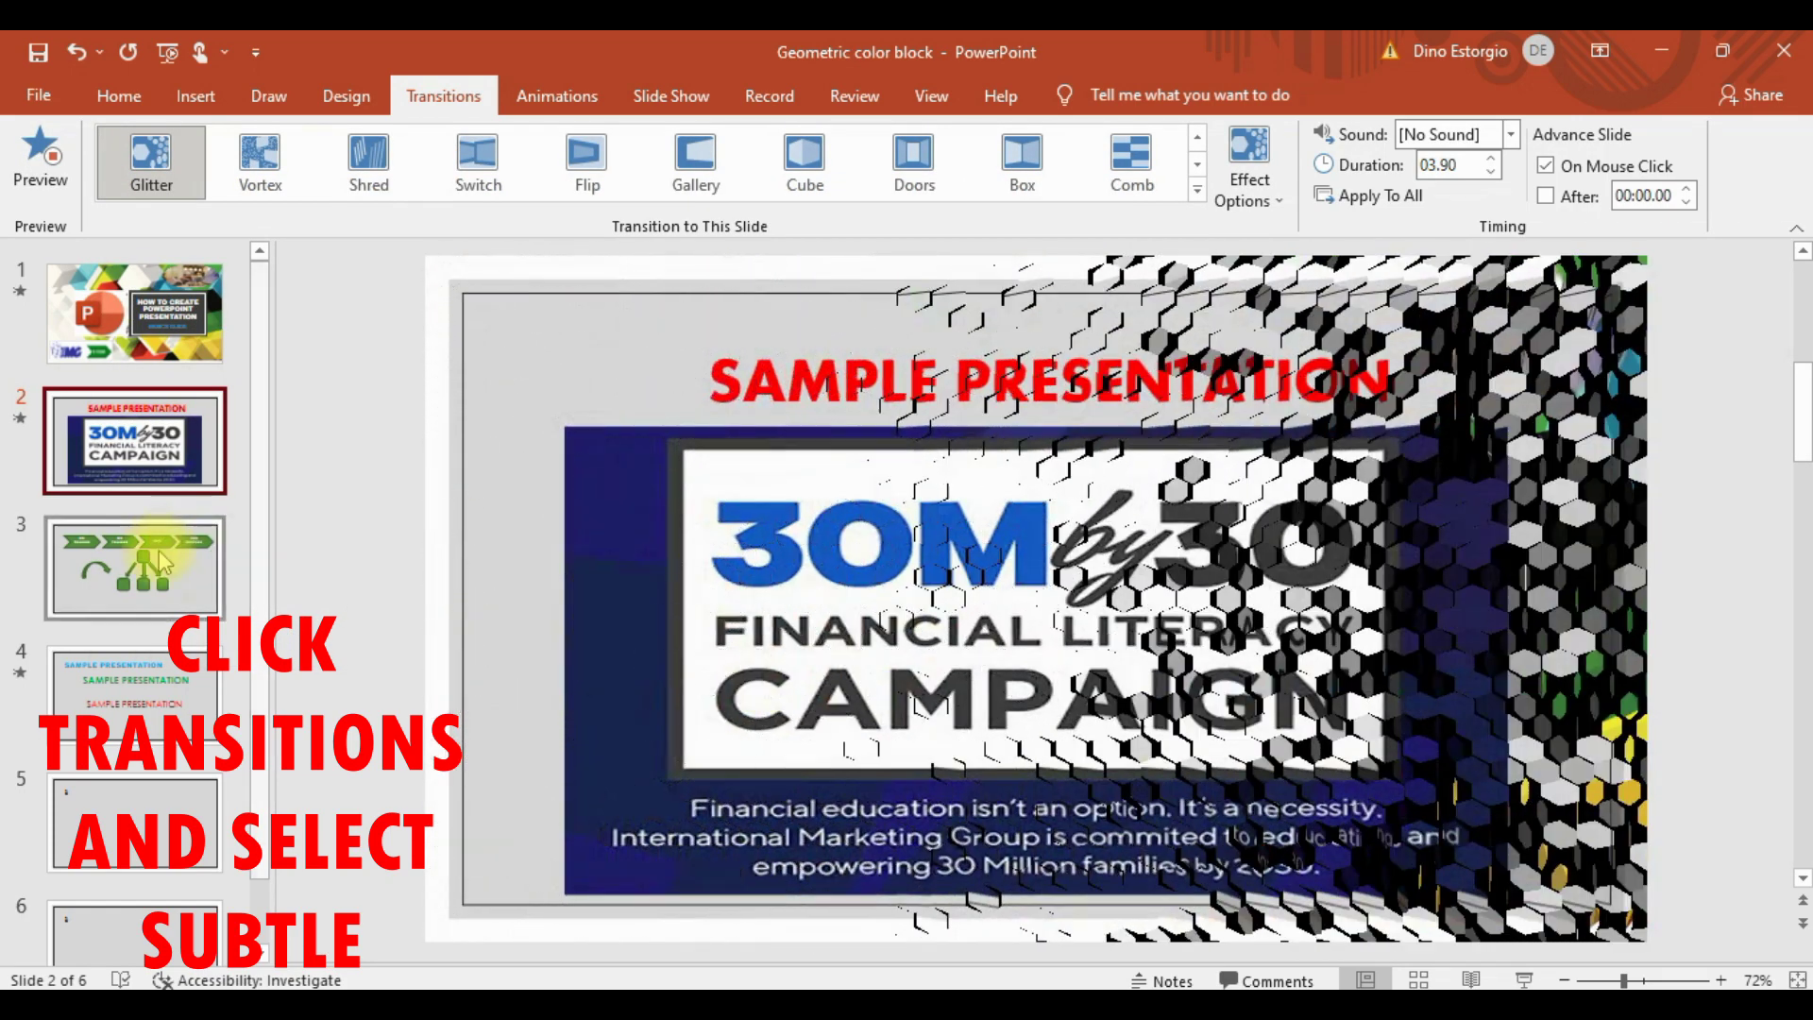
Step: Apply the Origami transition to slide 3 and Window to slide 4, then select slide 5
scroll(791, 346, down, 1)
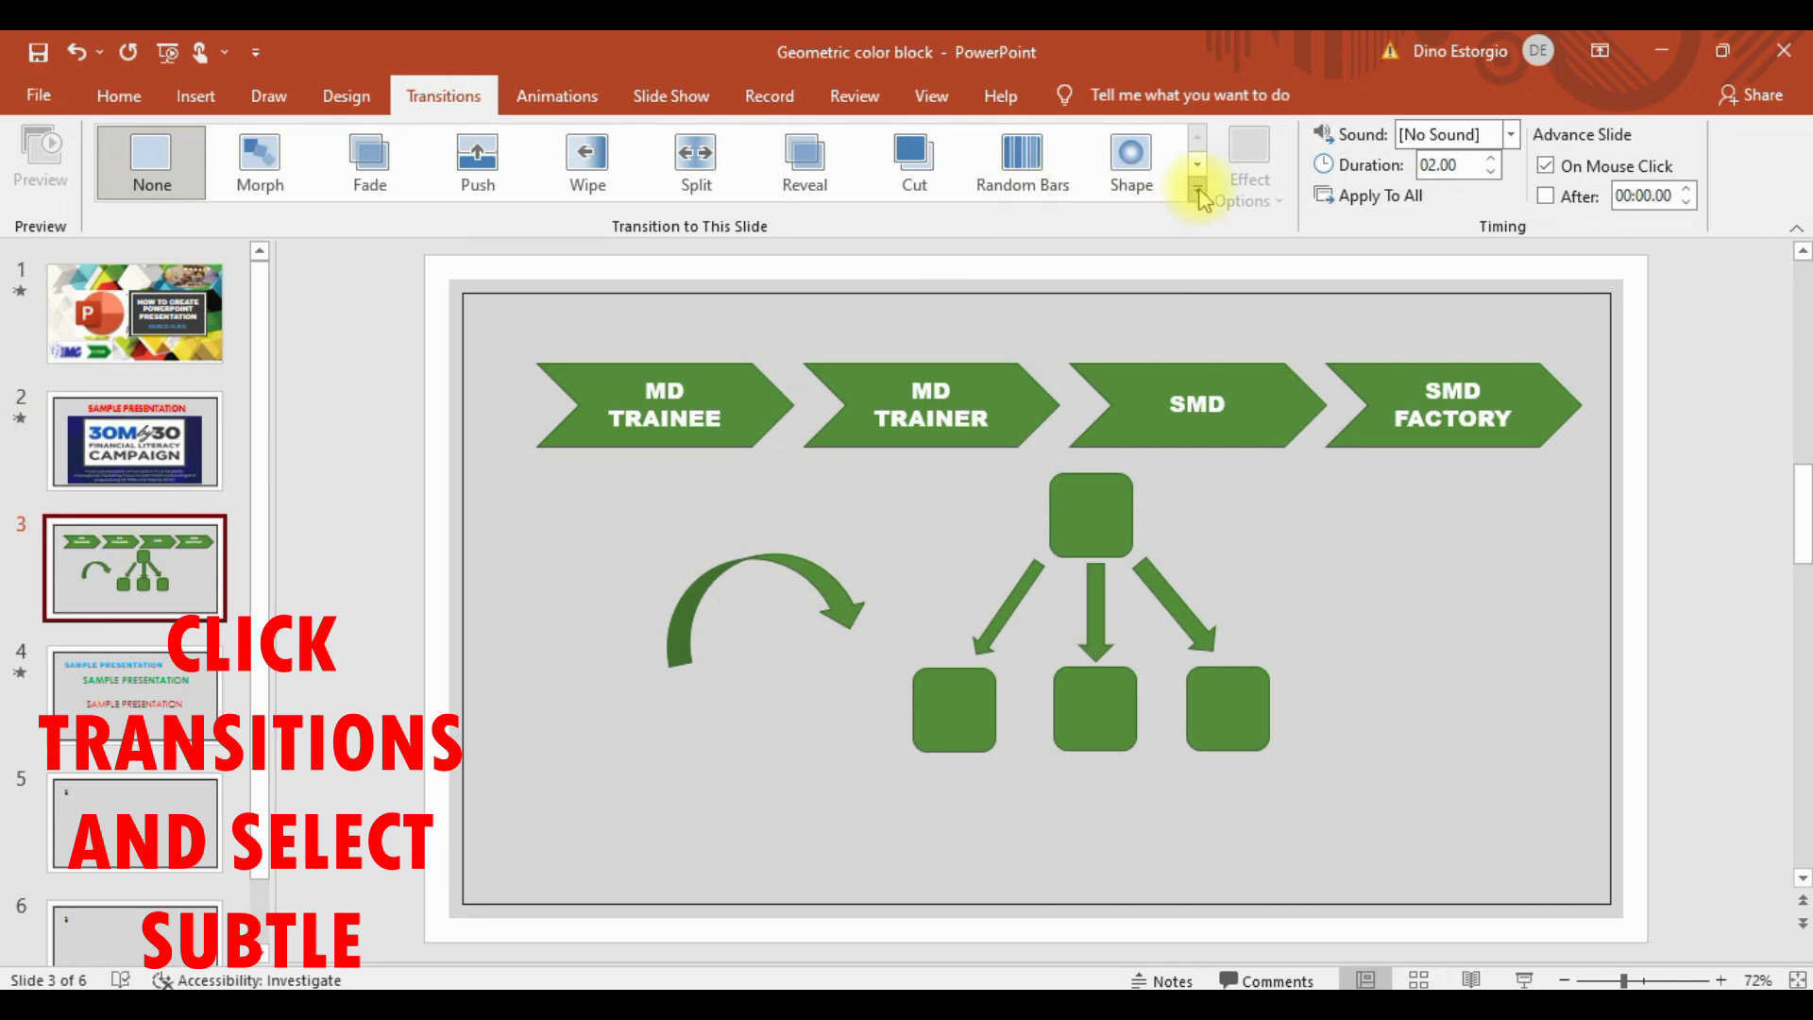
click(1196, 189)
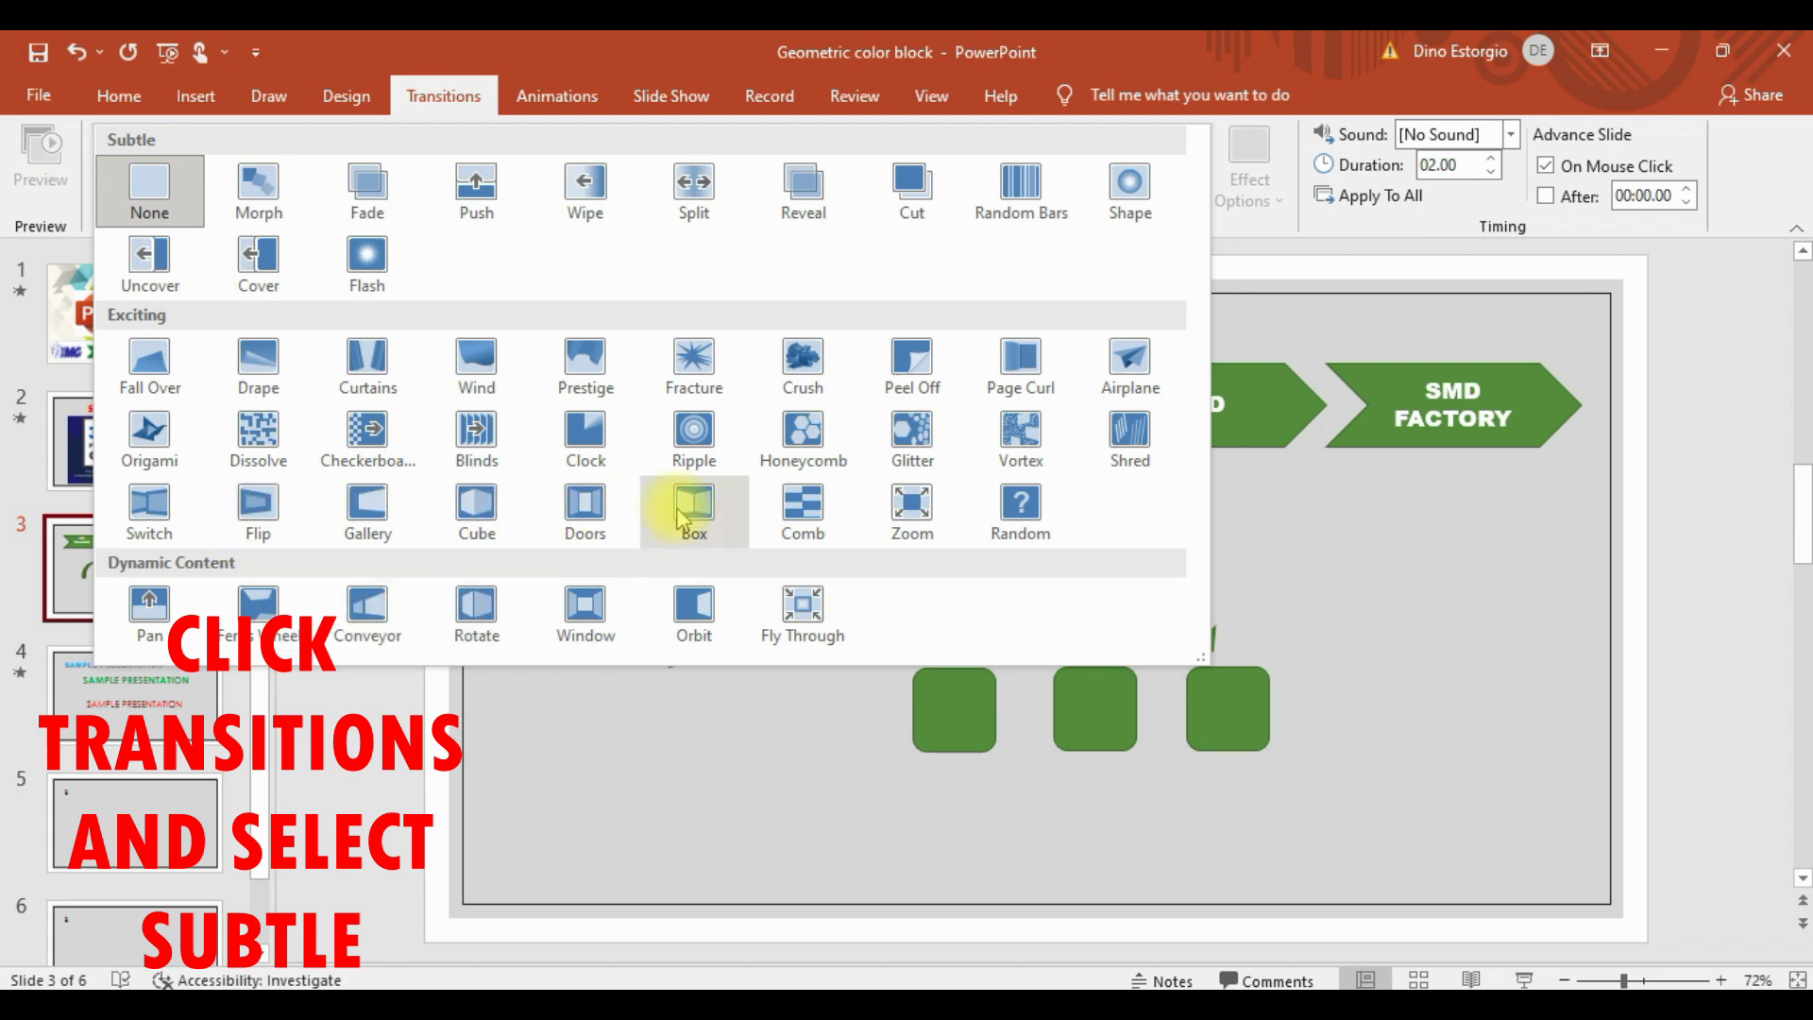
click(165, 461)
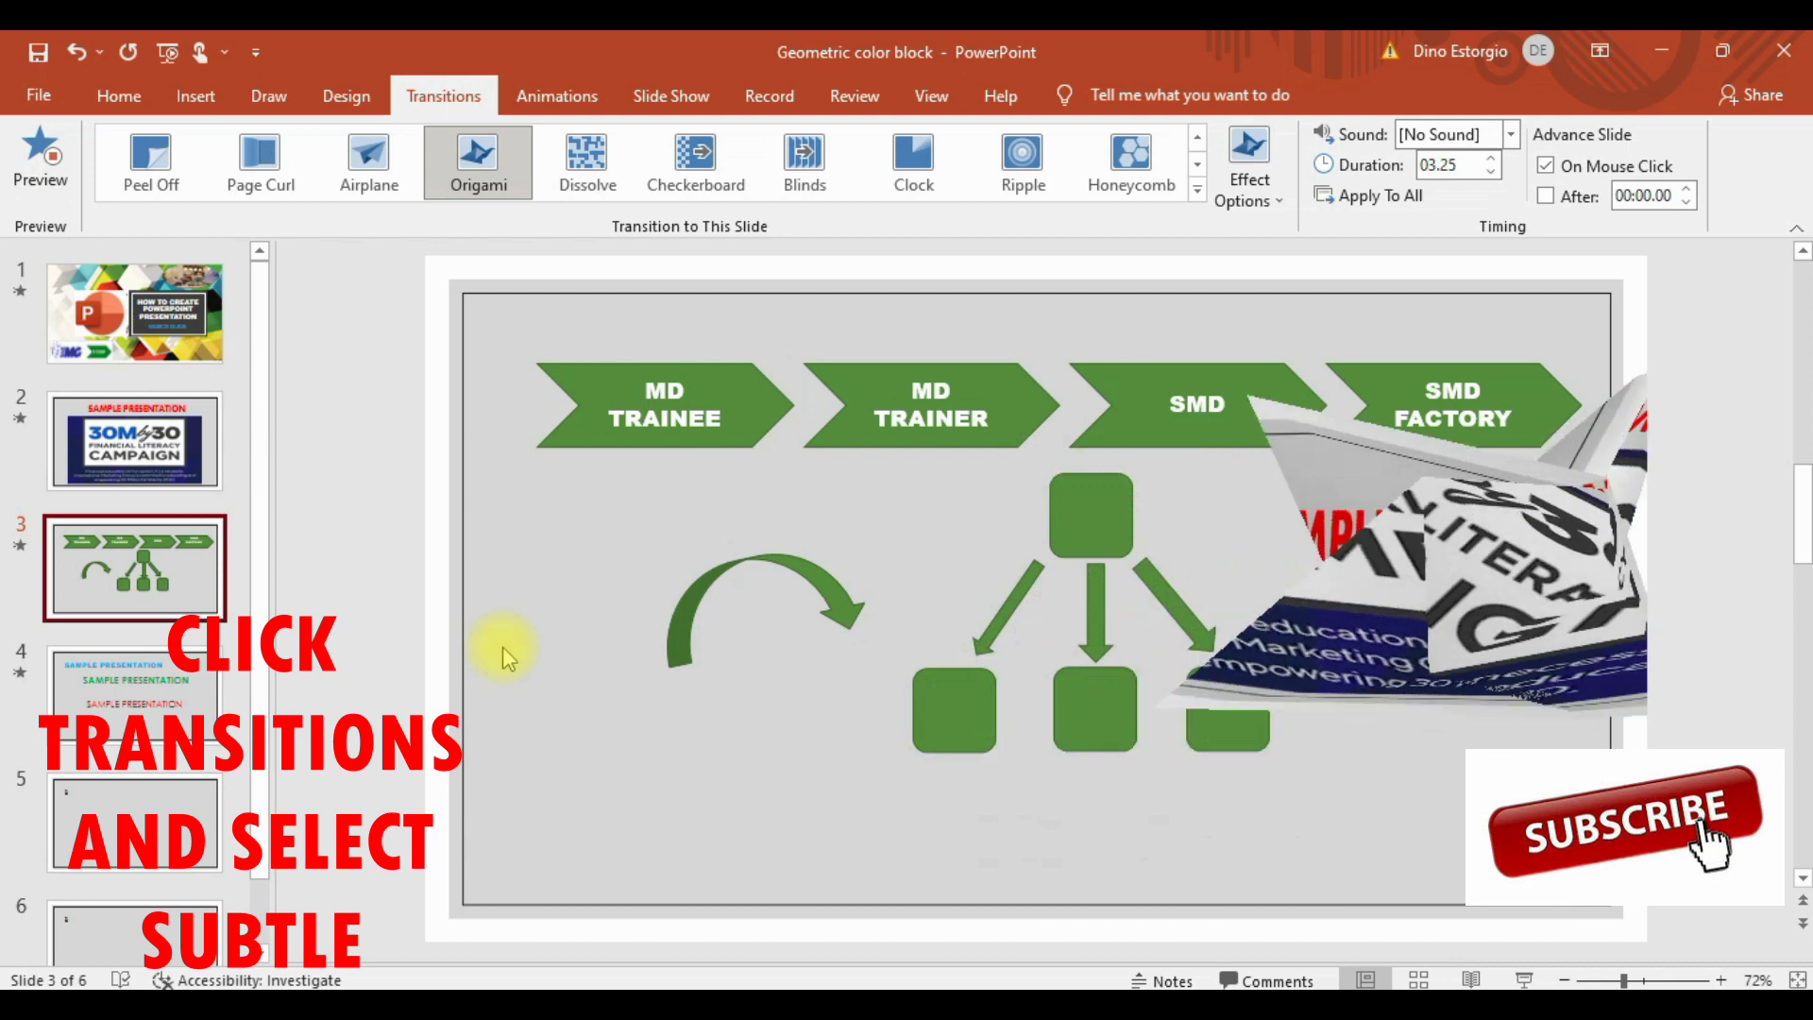
click(142, 661)
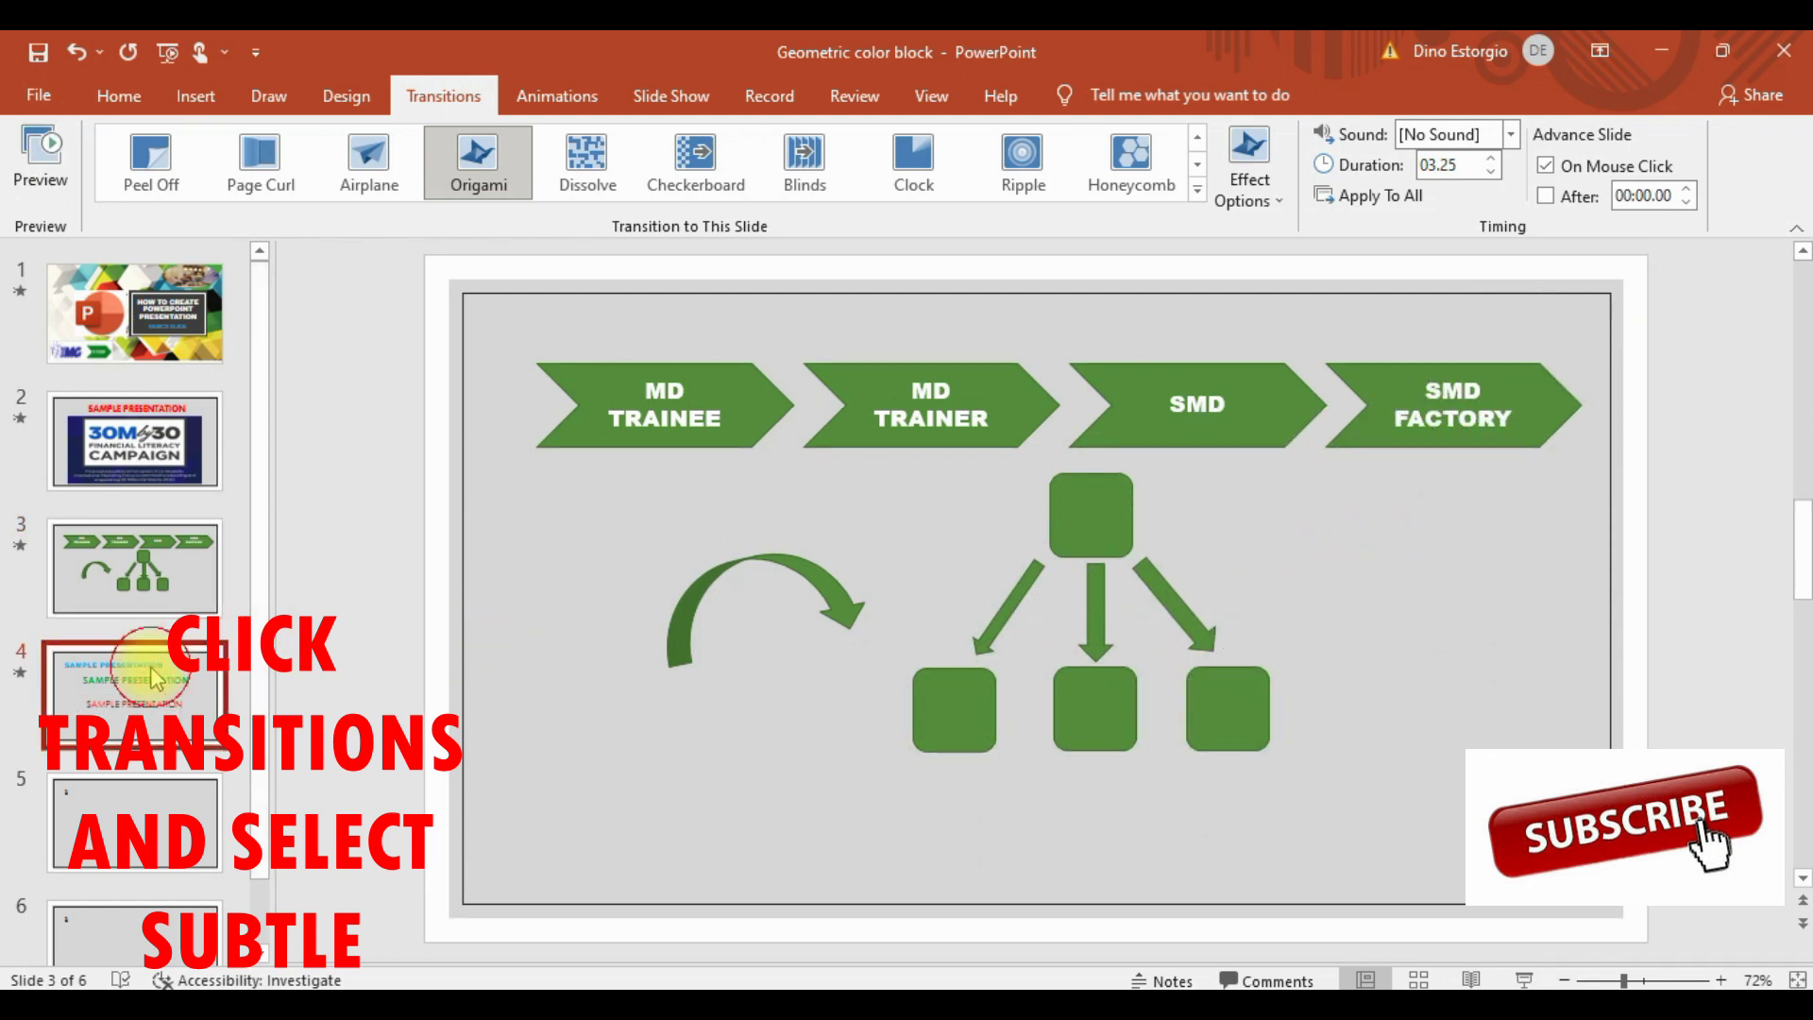
click(1197, 196)
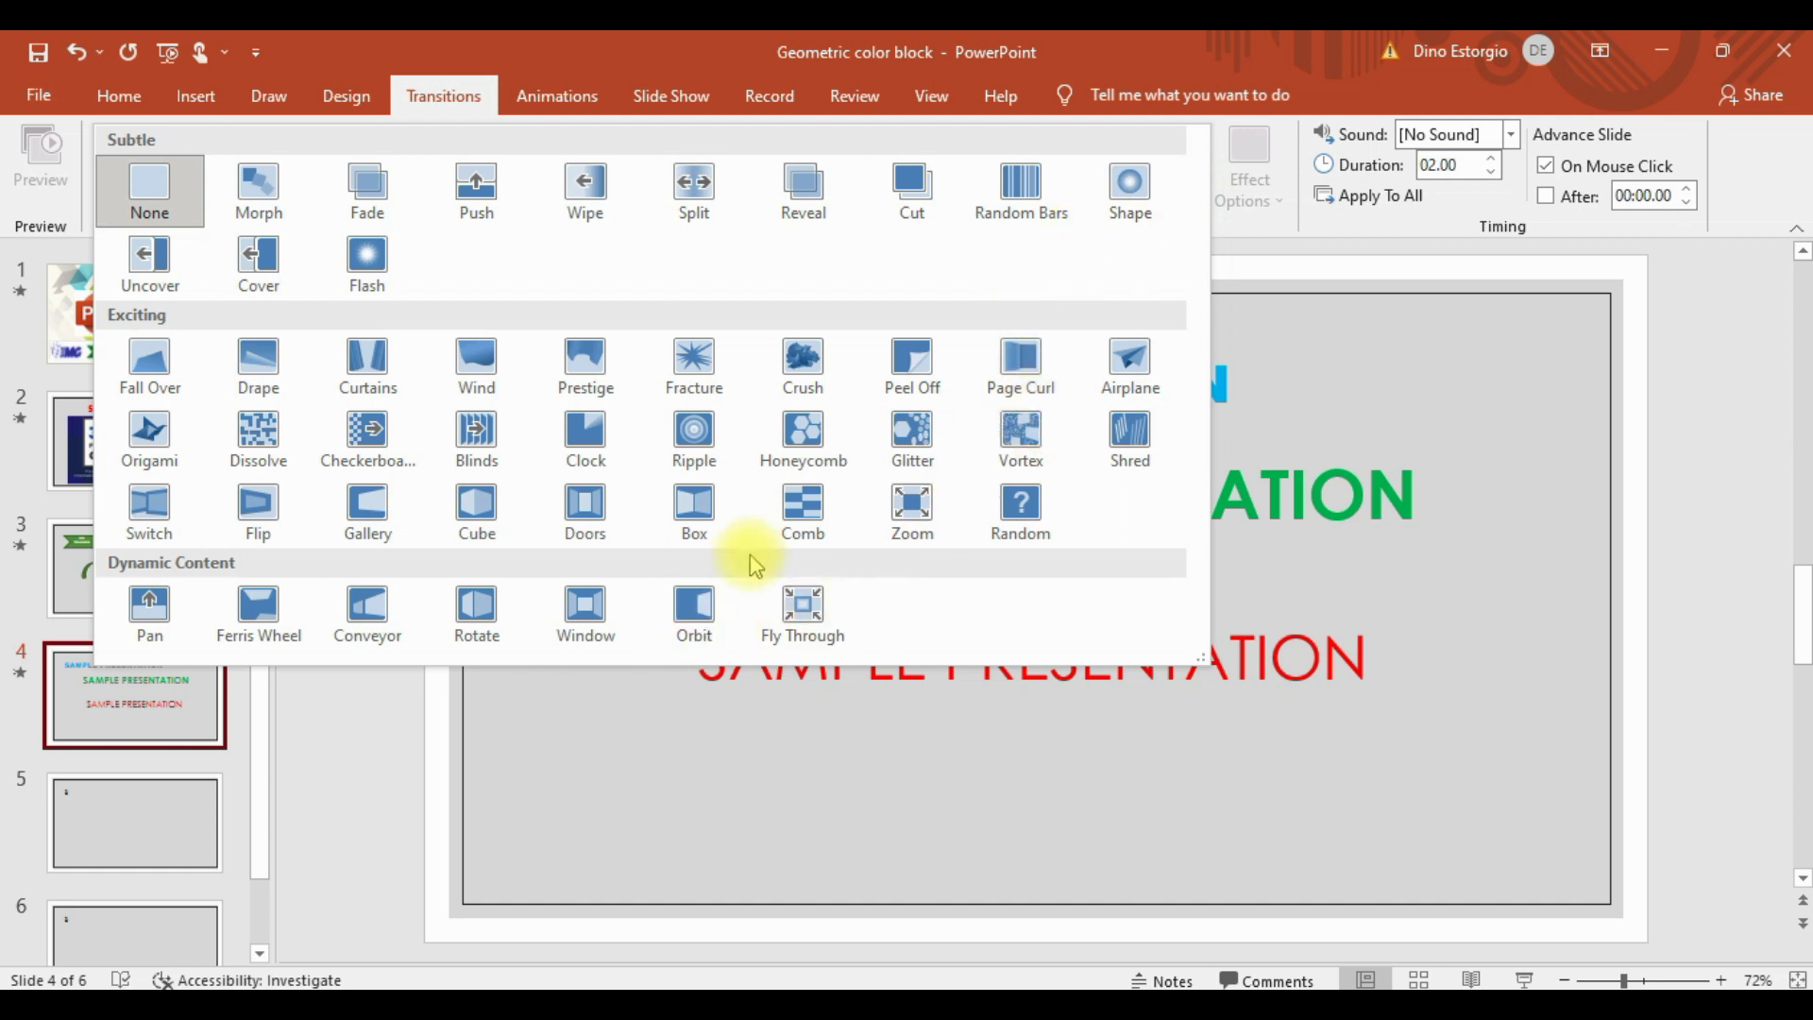
click(586, 612)
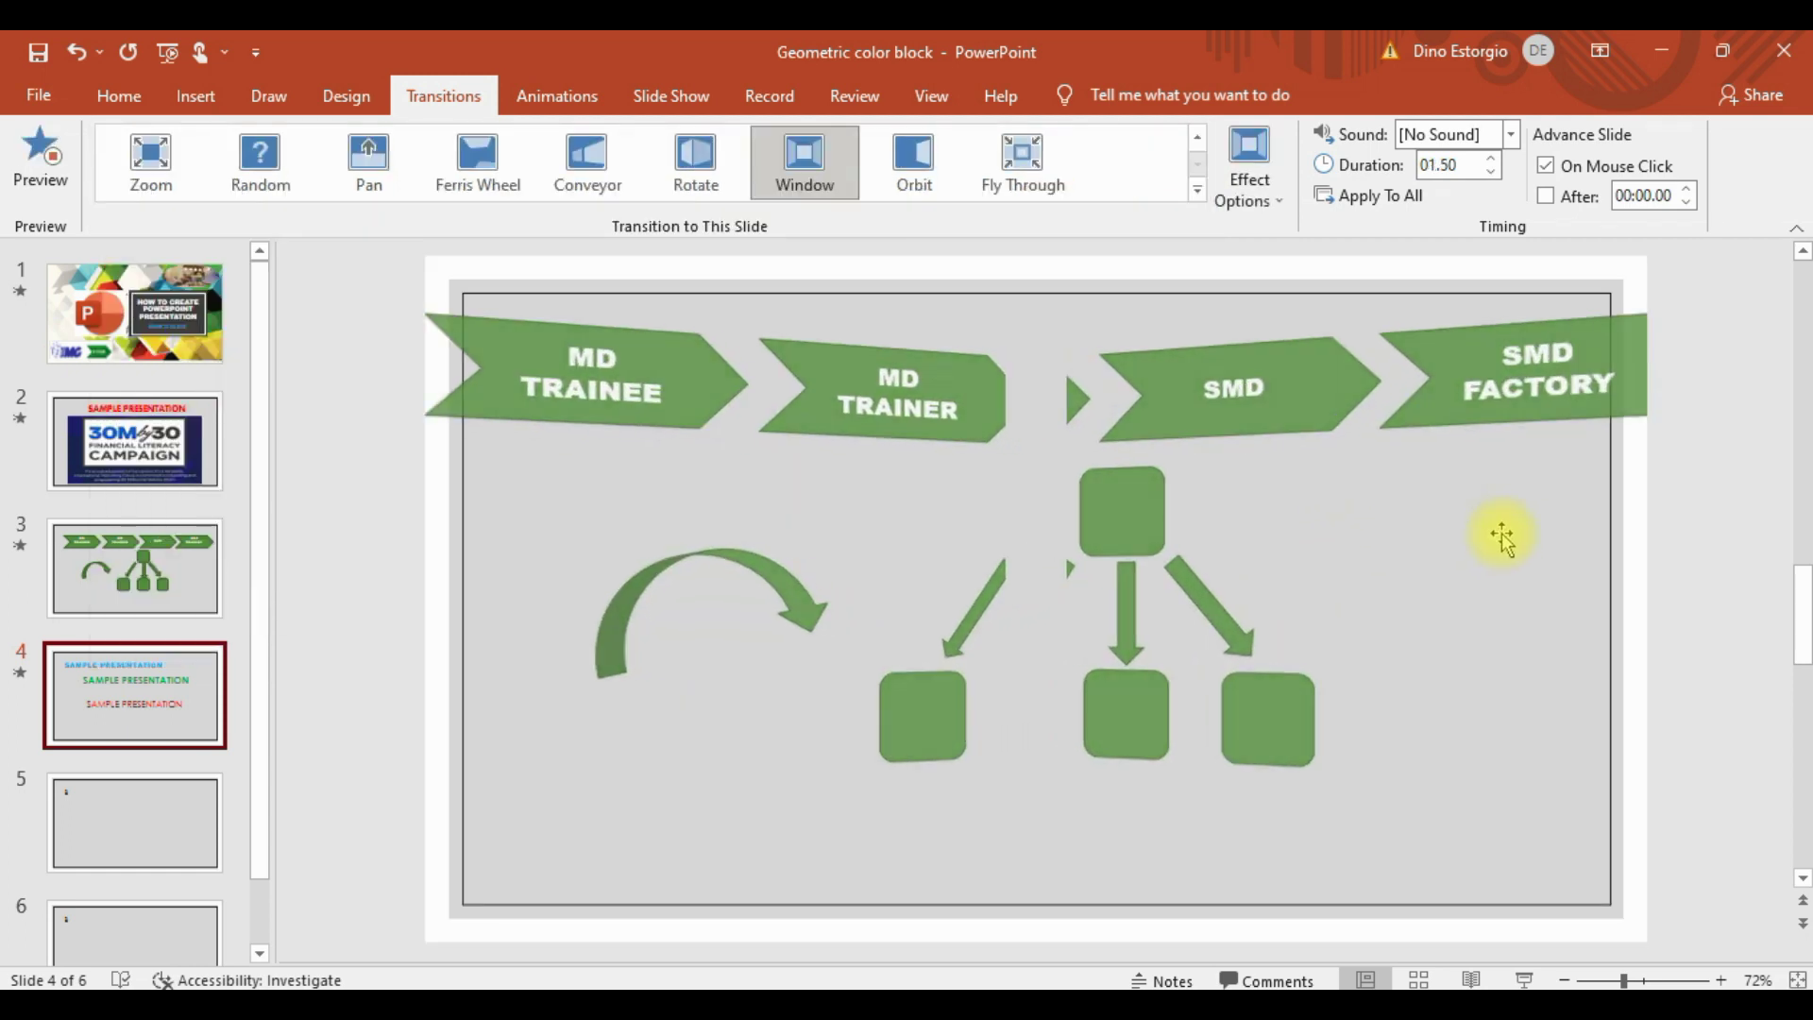
click(557, 95)
click(135, 821)
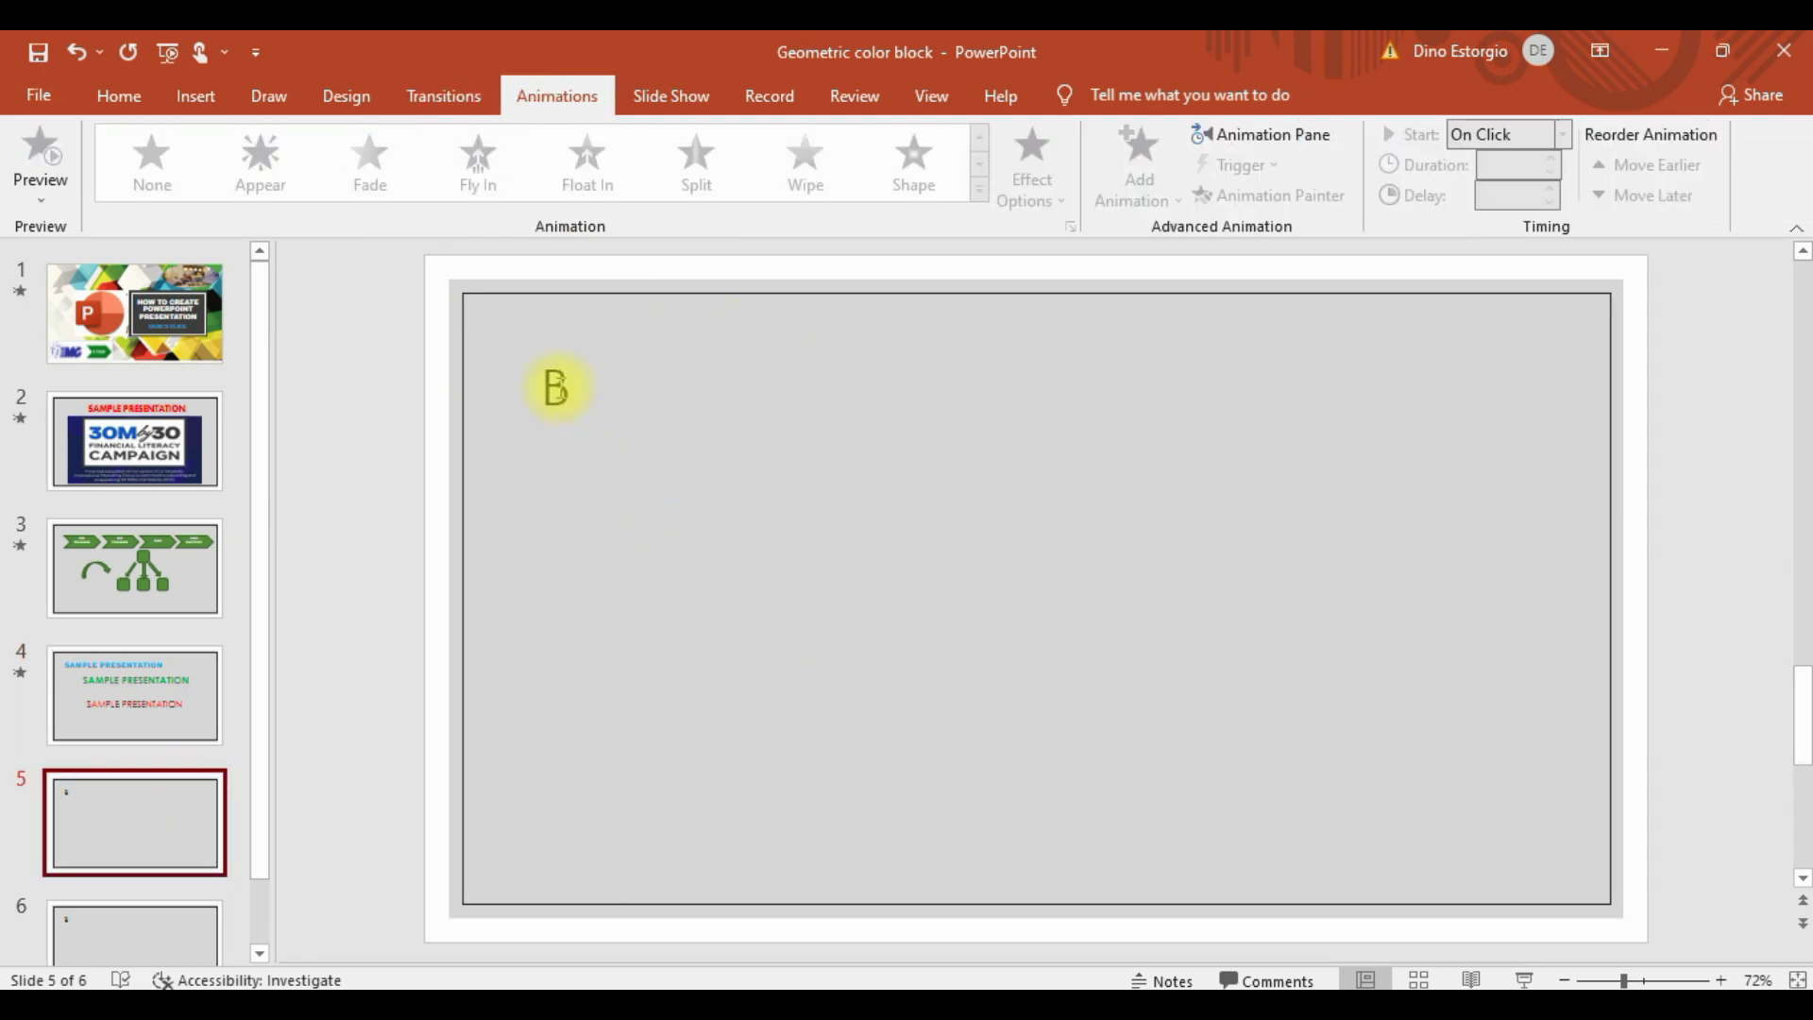
Step: Type 'DON'T FORGET TO SUBSCRIBED' and 'FOR MORE TUTORIALS VEDIOS' on two lines in slide 5's text box
click(559, 387)
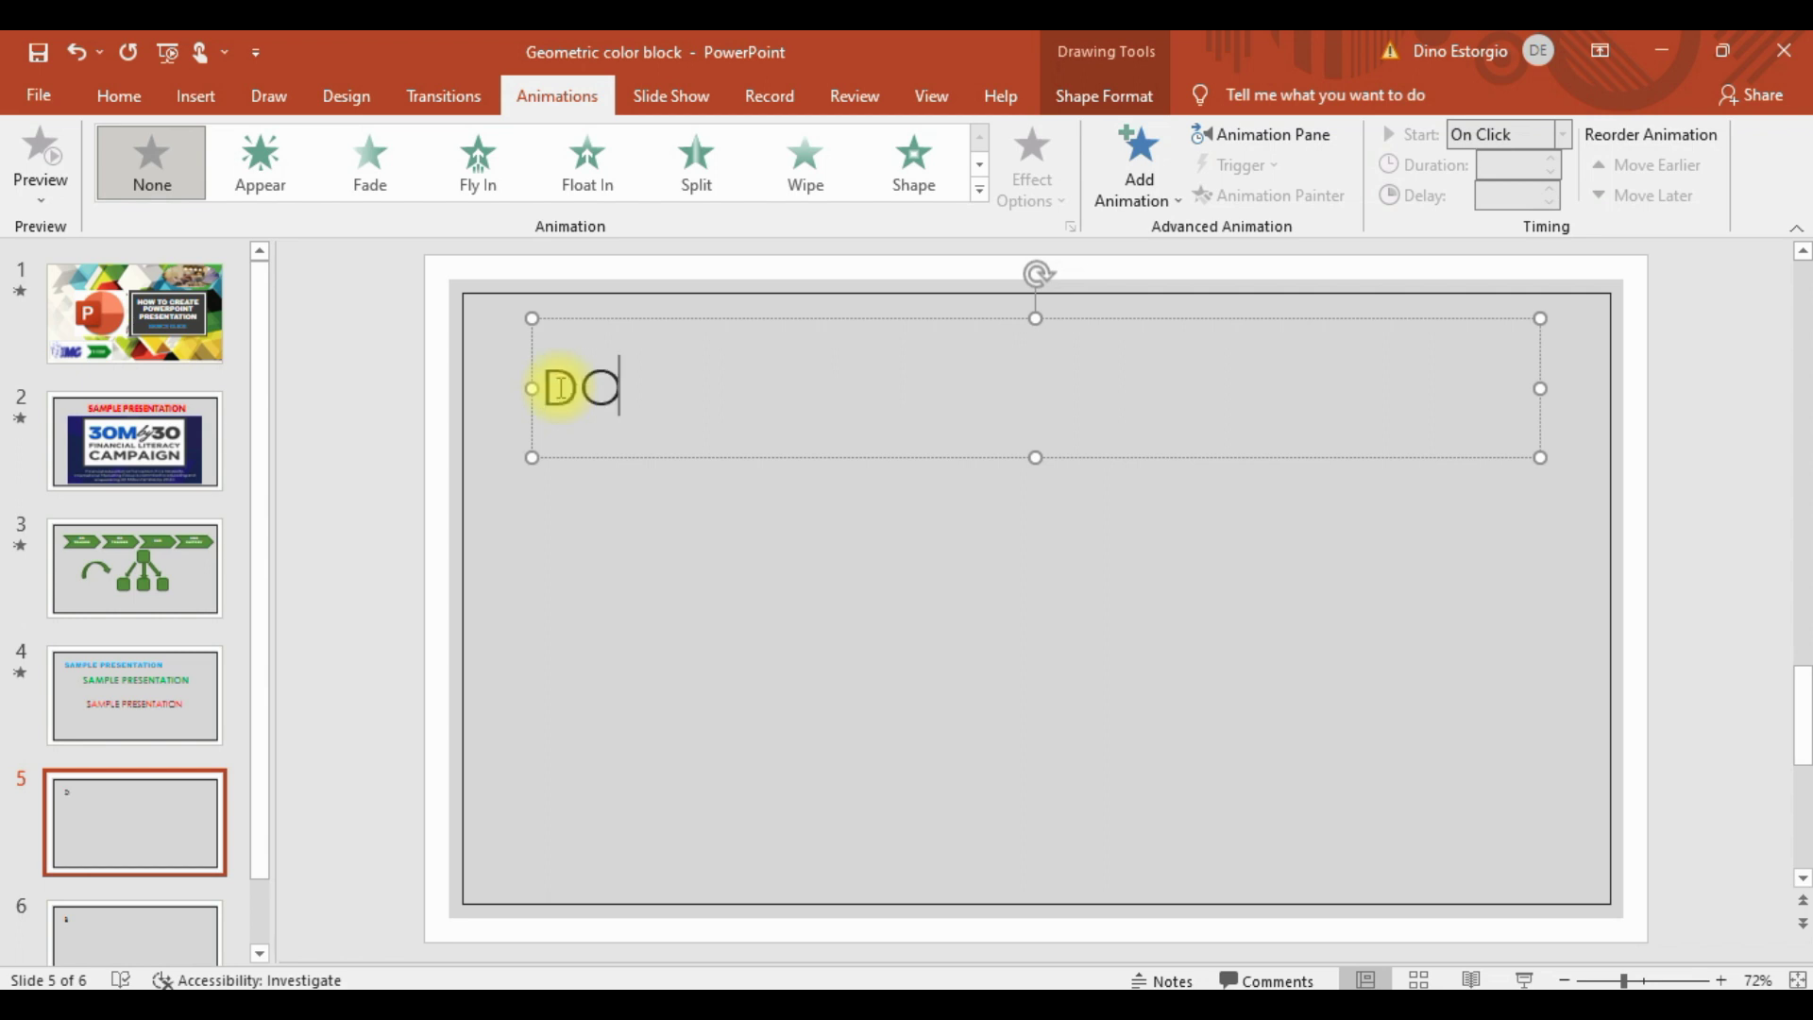
text('T FORGET TO SUBSCRIBED)
key(Return)
text(FOR MORE TUTORIALS VEDIOS)
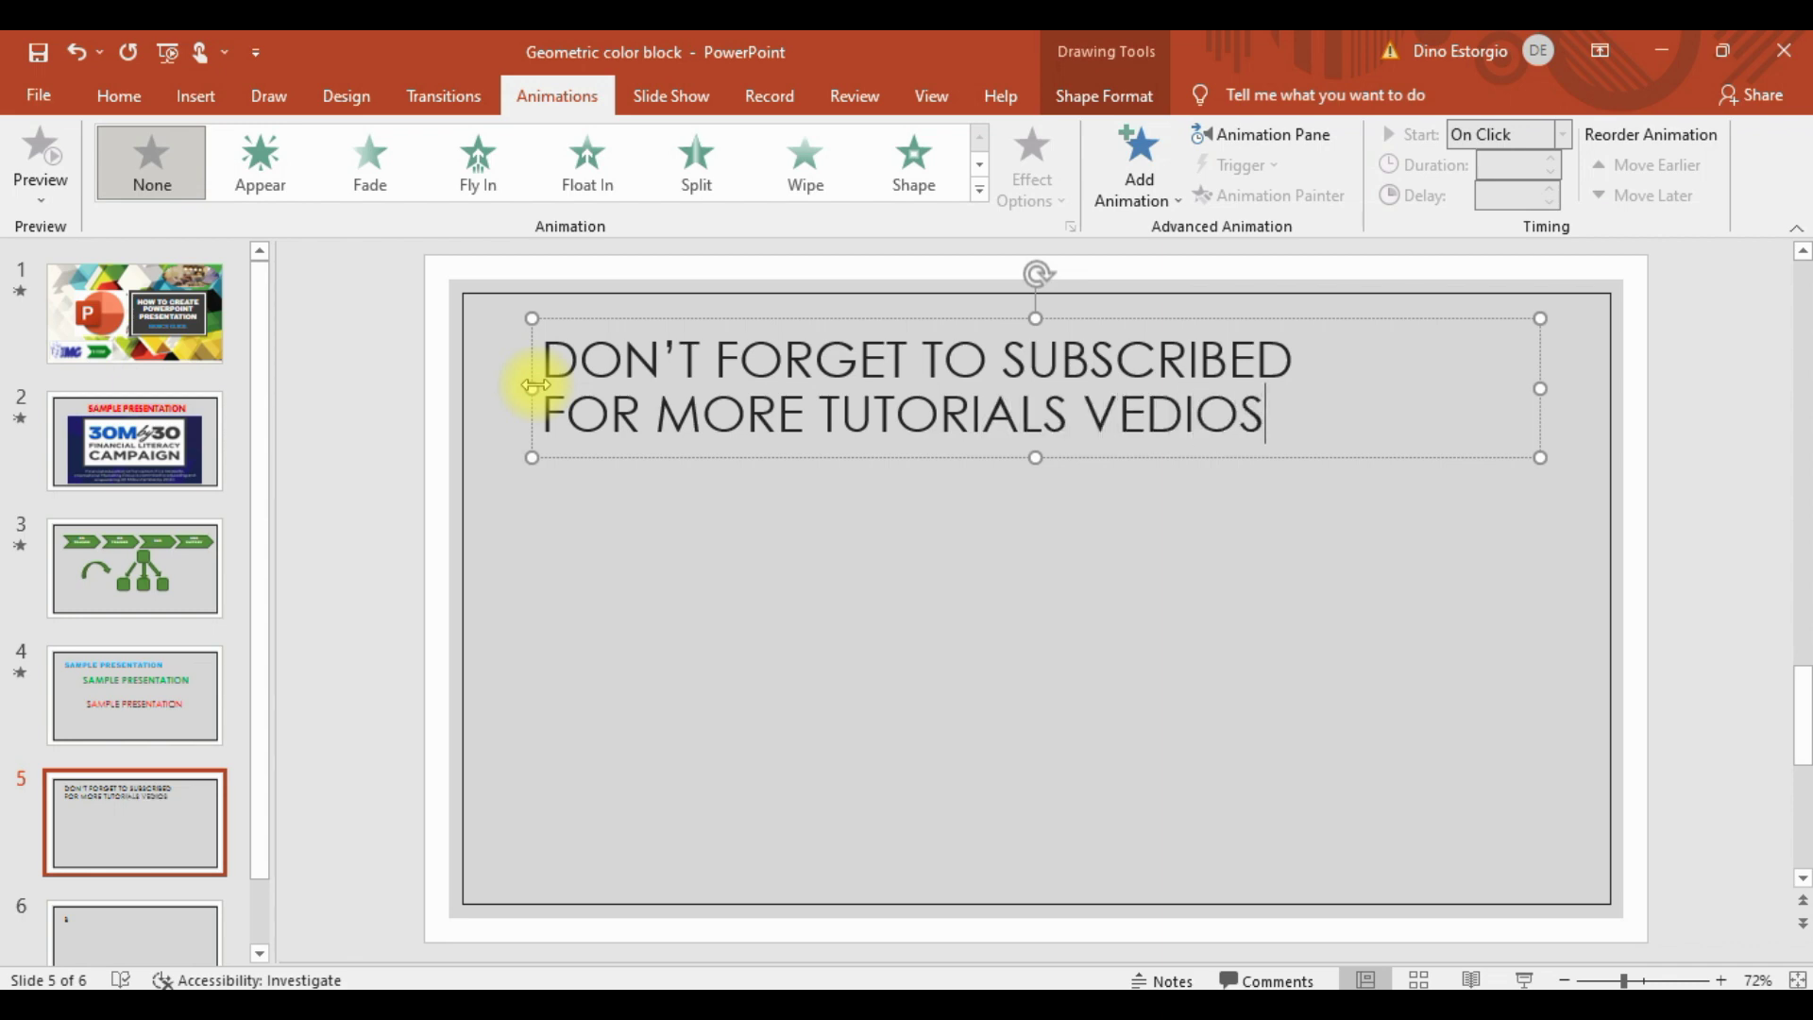
Step: Move the message box down to mid-slide and select its text
drag(842, 321, 838, 472)
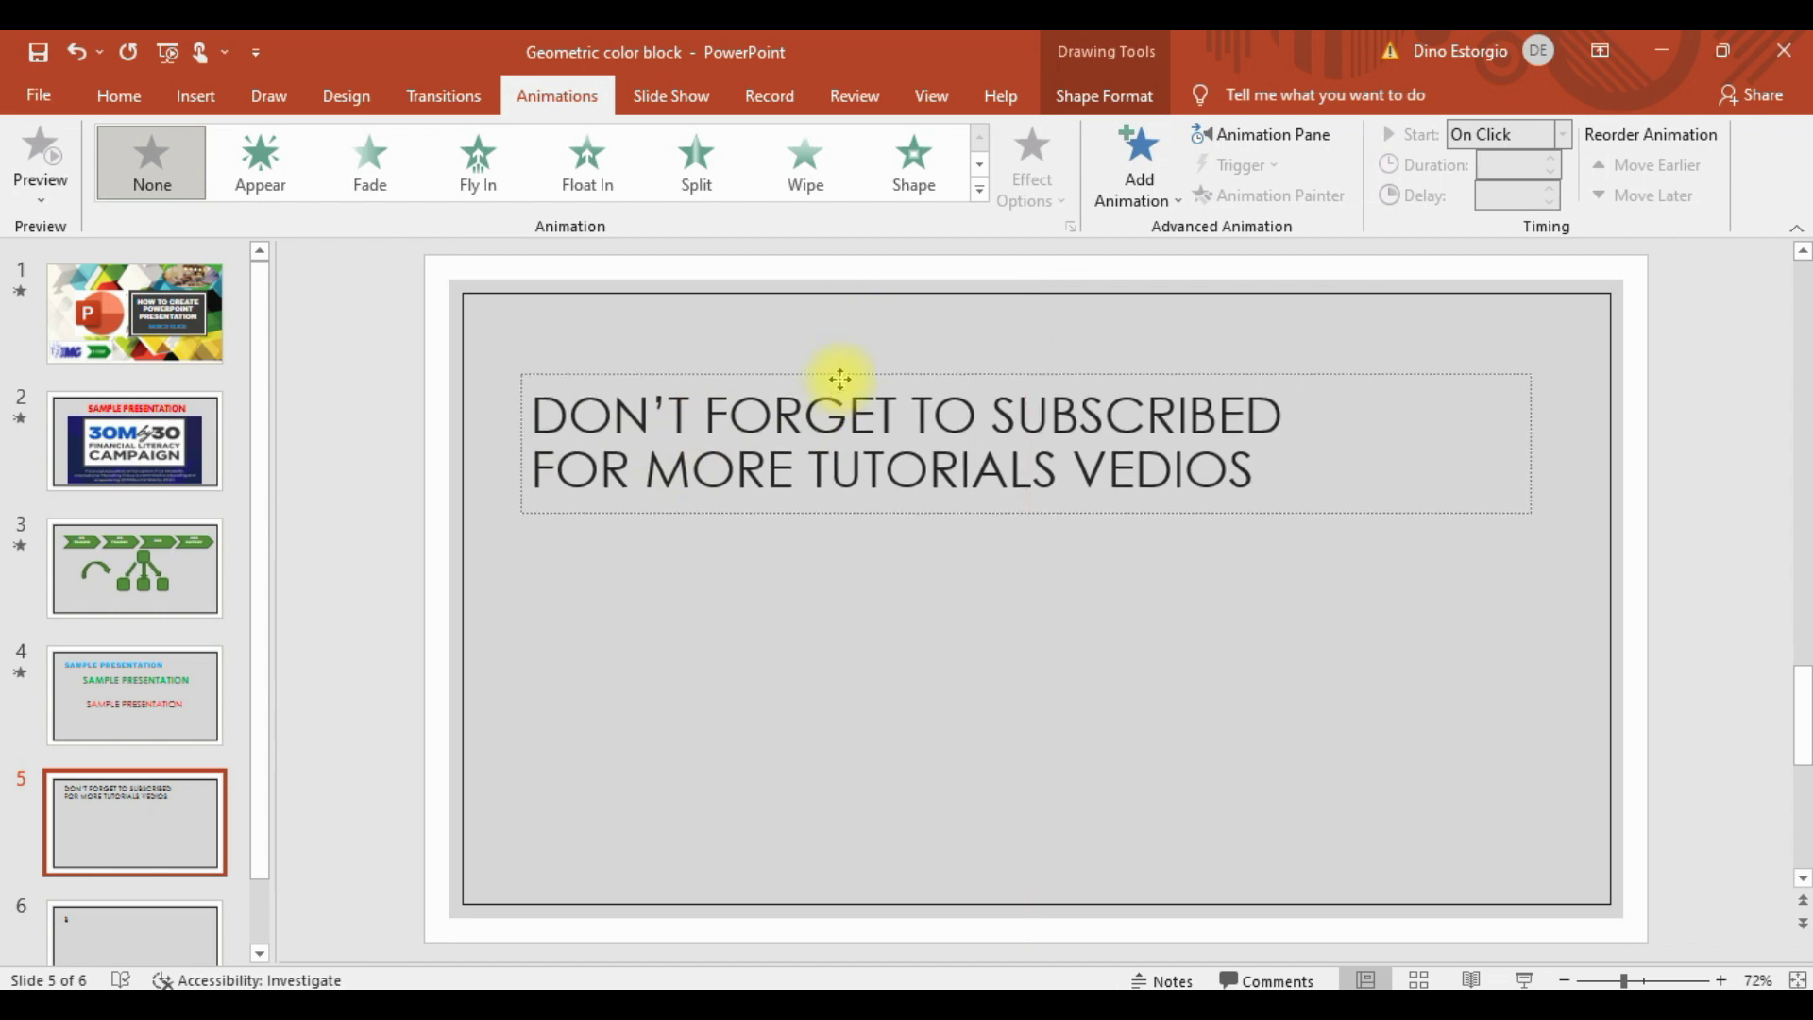
mouse_move(1269, 567)
mouse_down()
mouse_move(609, 546)
mouse_move(537, 514)
mouse_up()
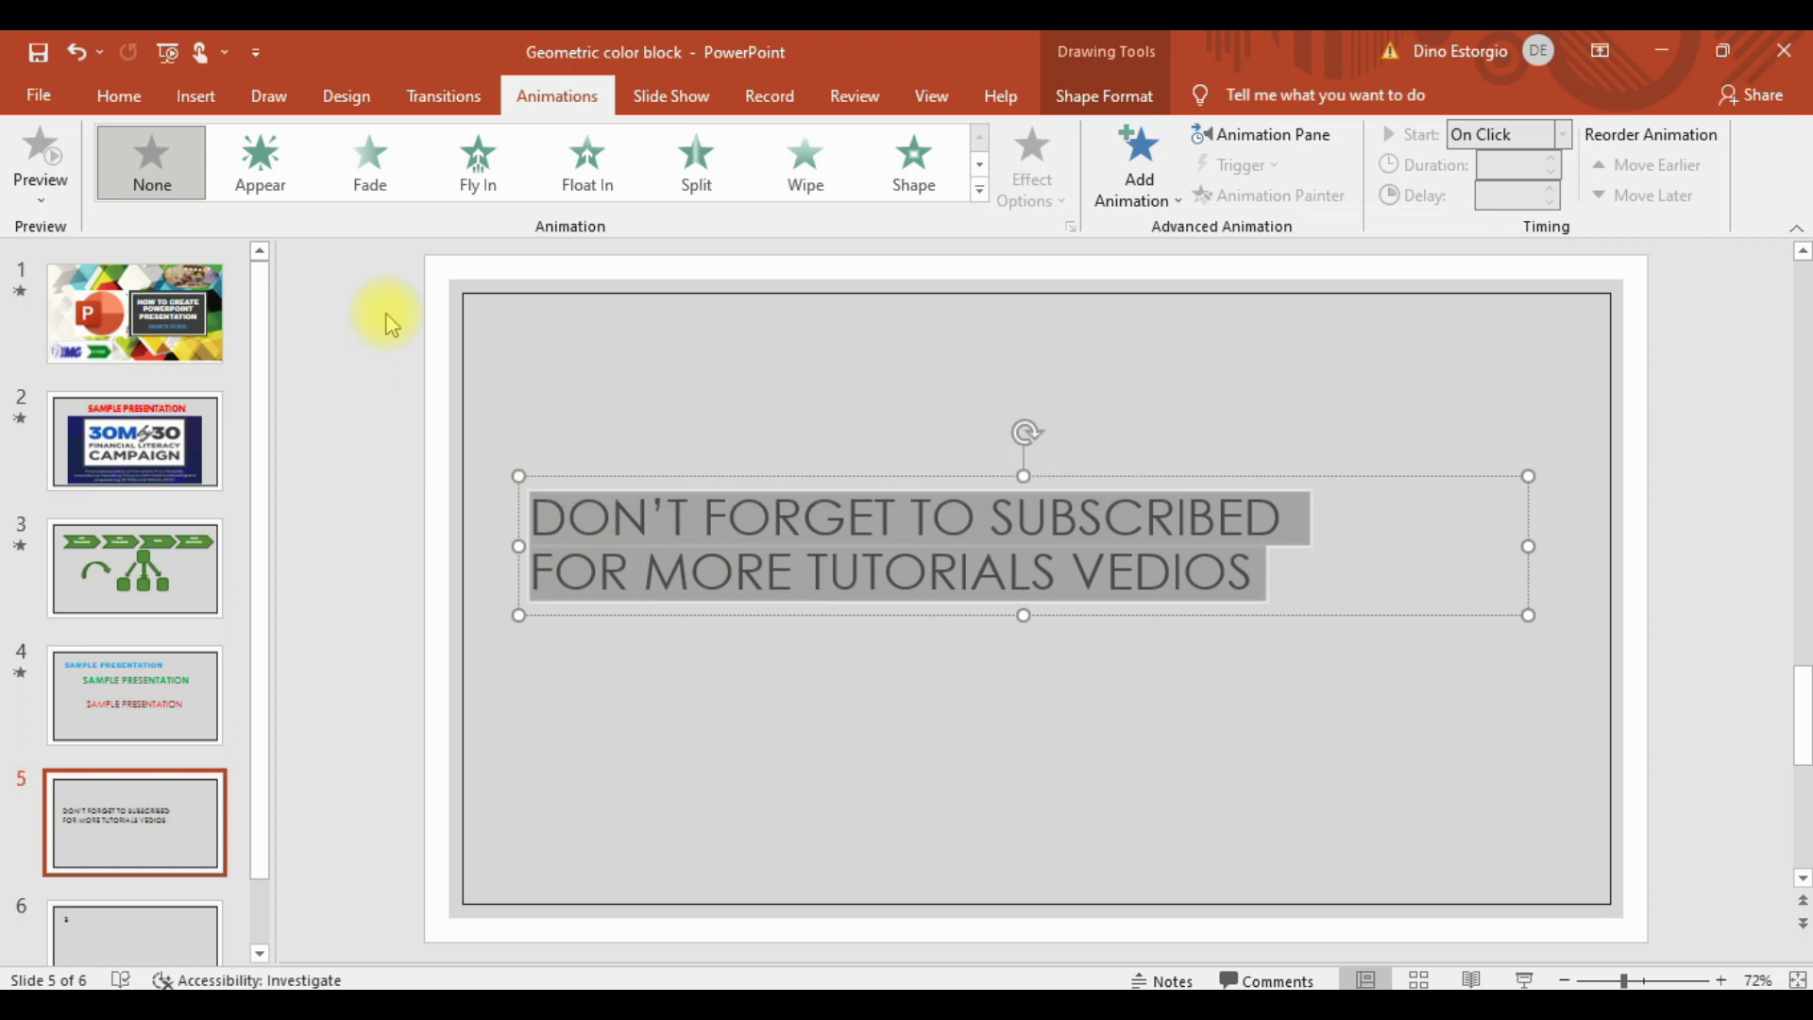
click(118, 95)
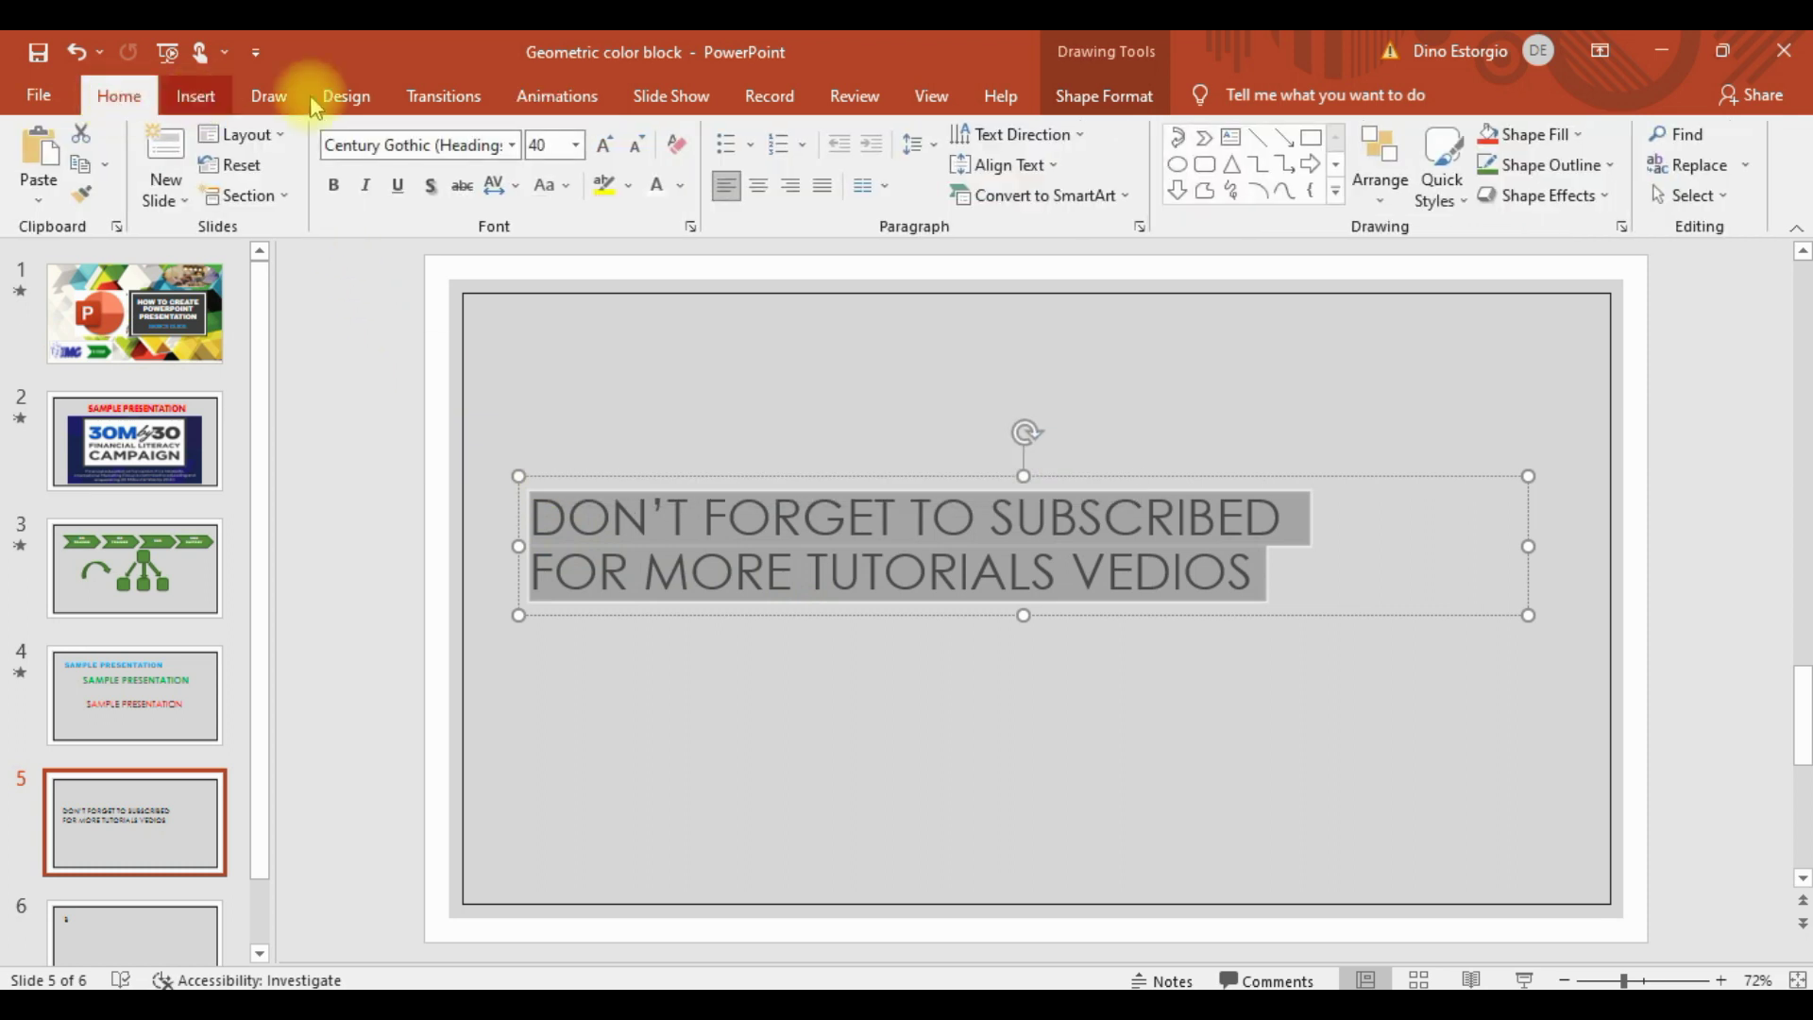
Step: Make slide 5's message red Arial Black at 48 pt
click(680, 189)
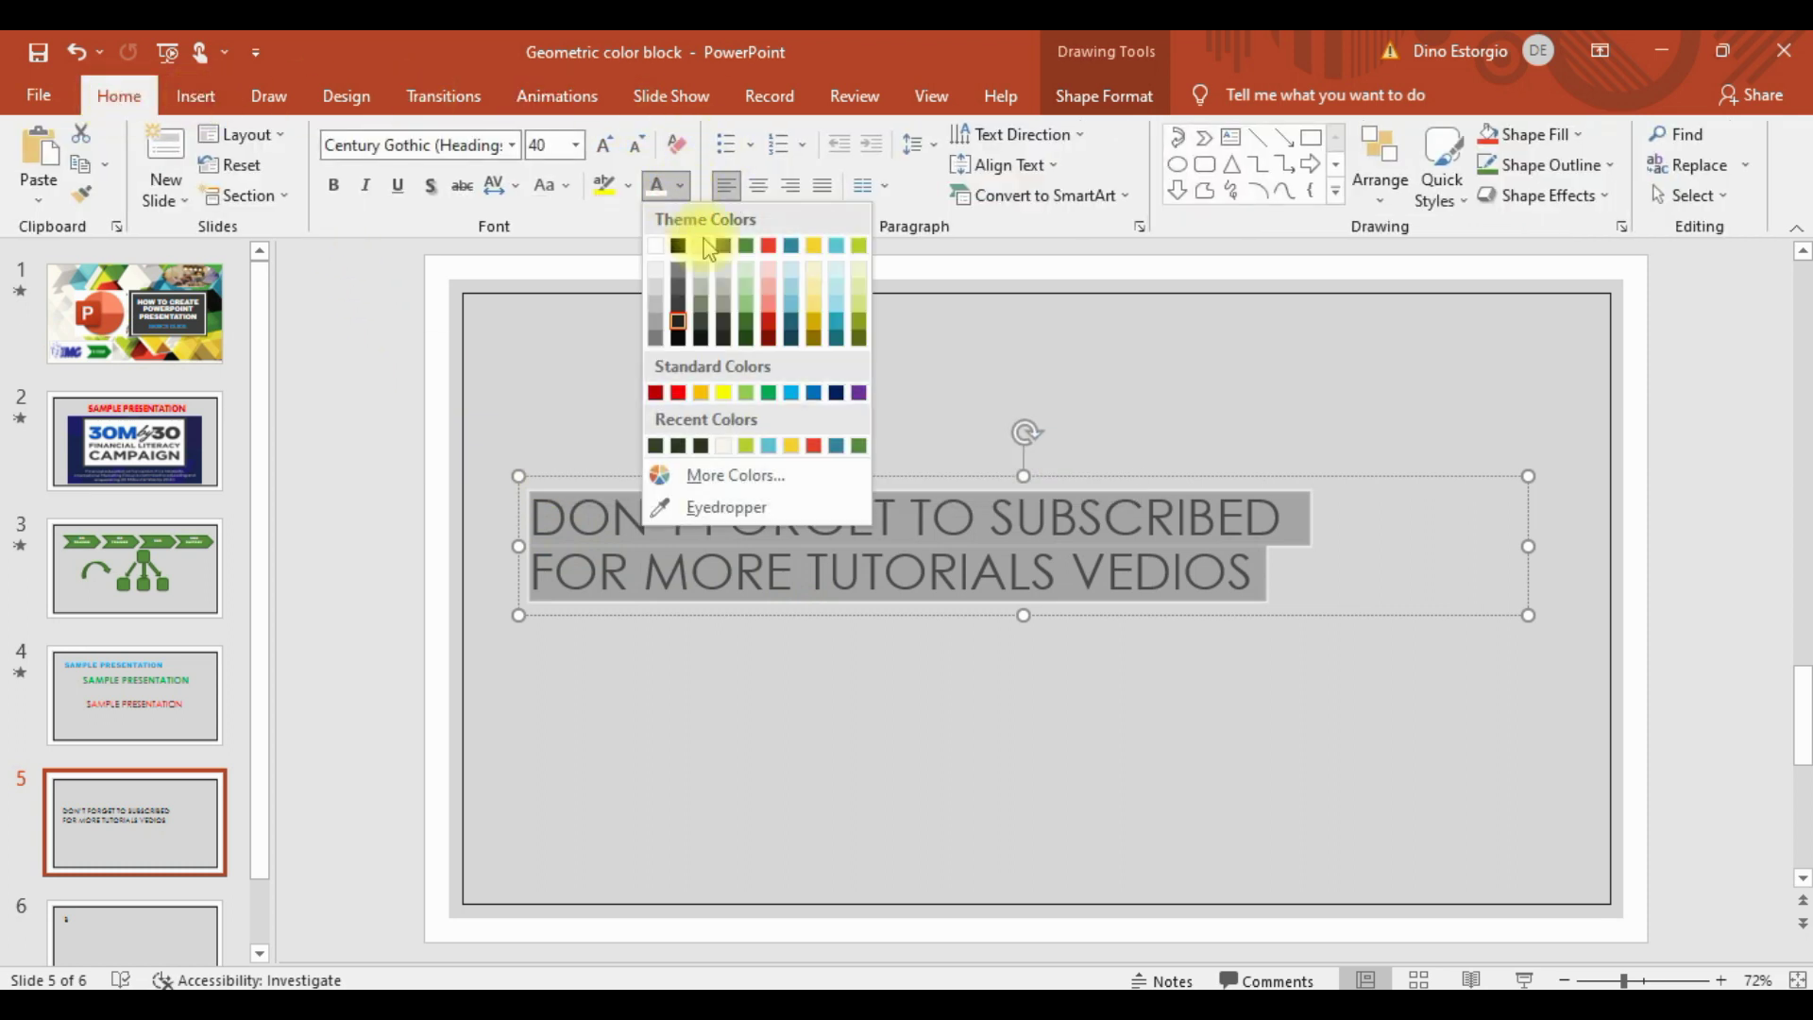
click(826, 447)
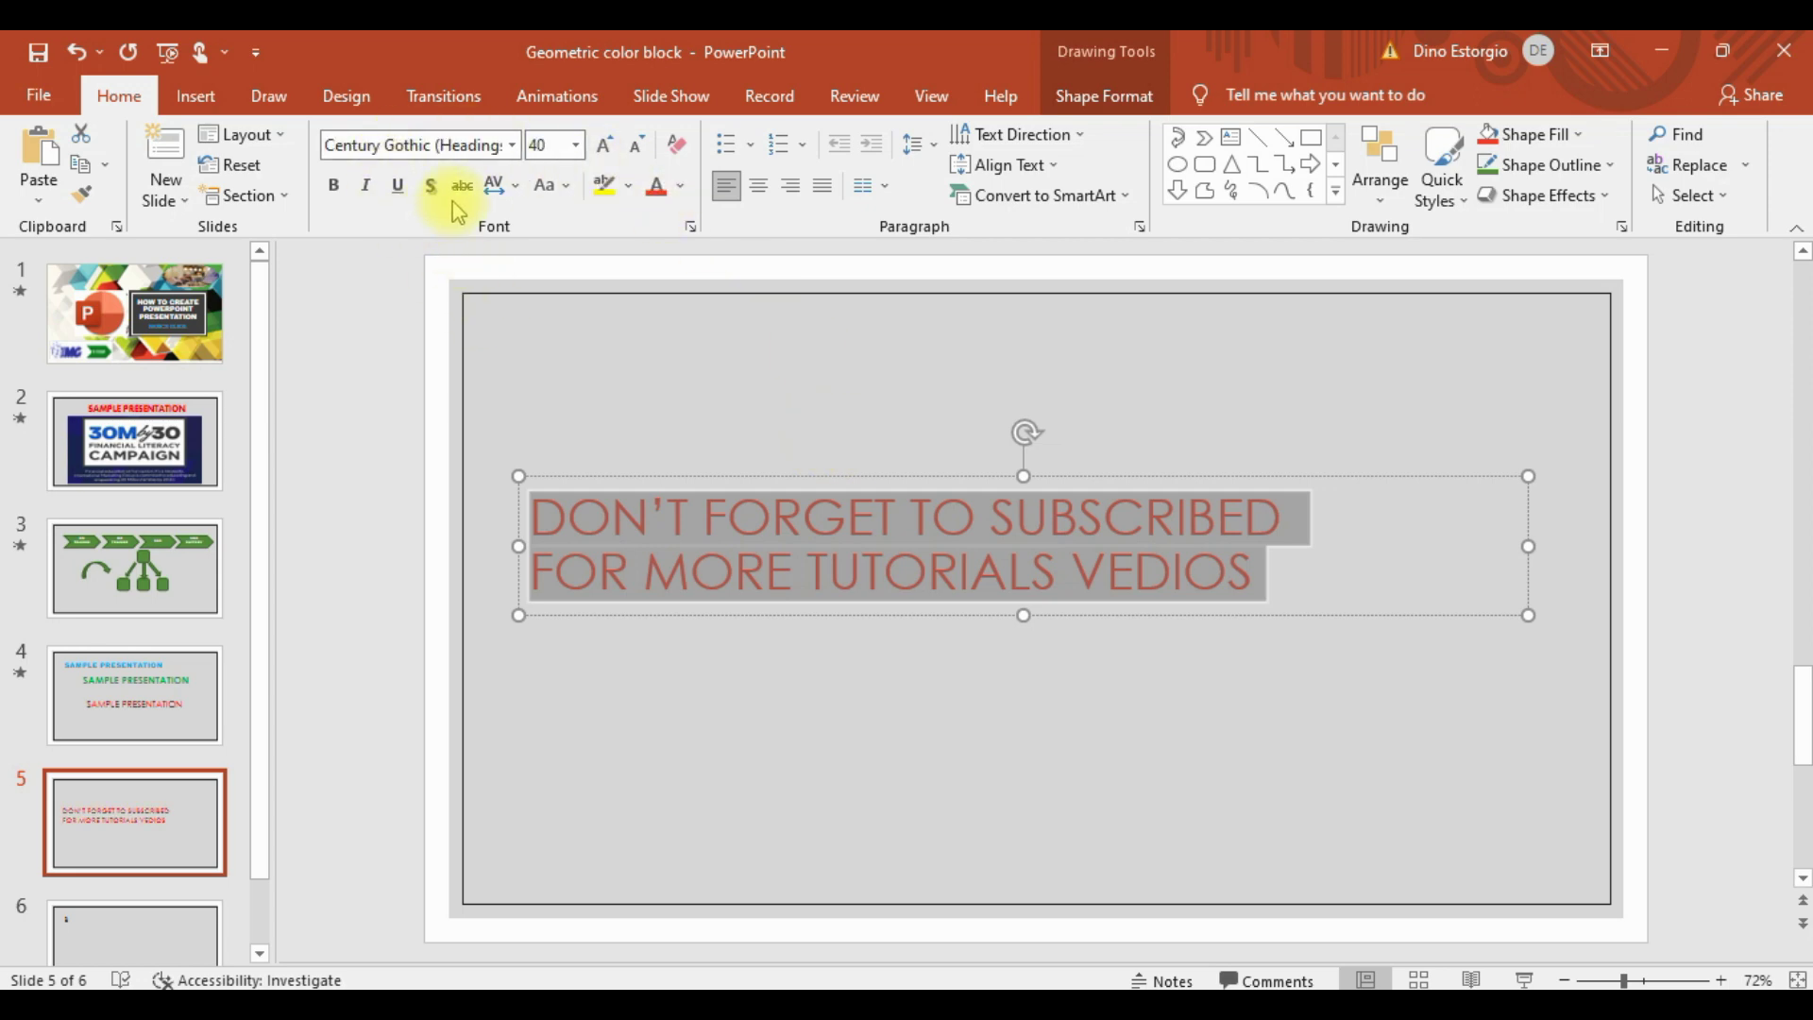
click(512, 146)
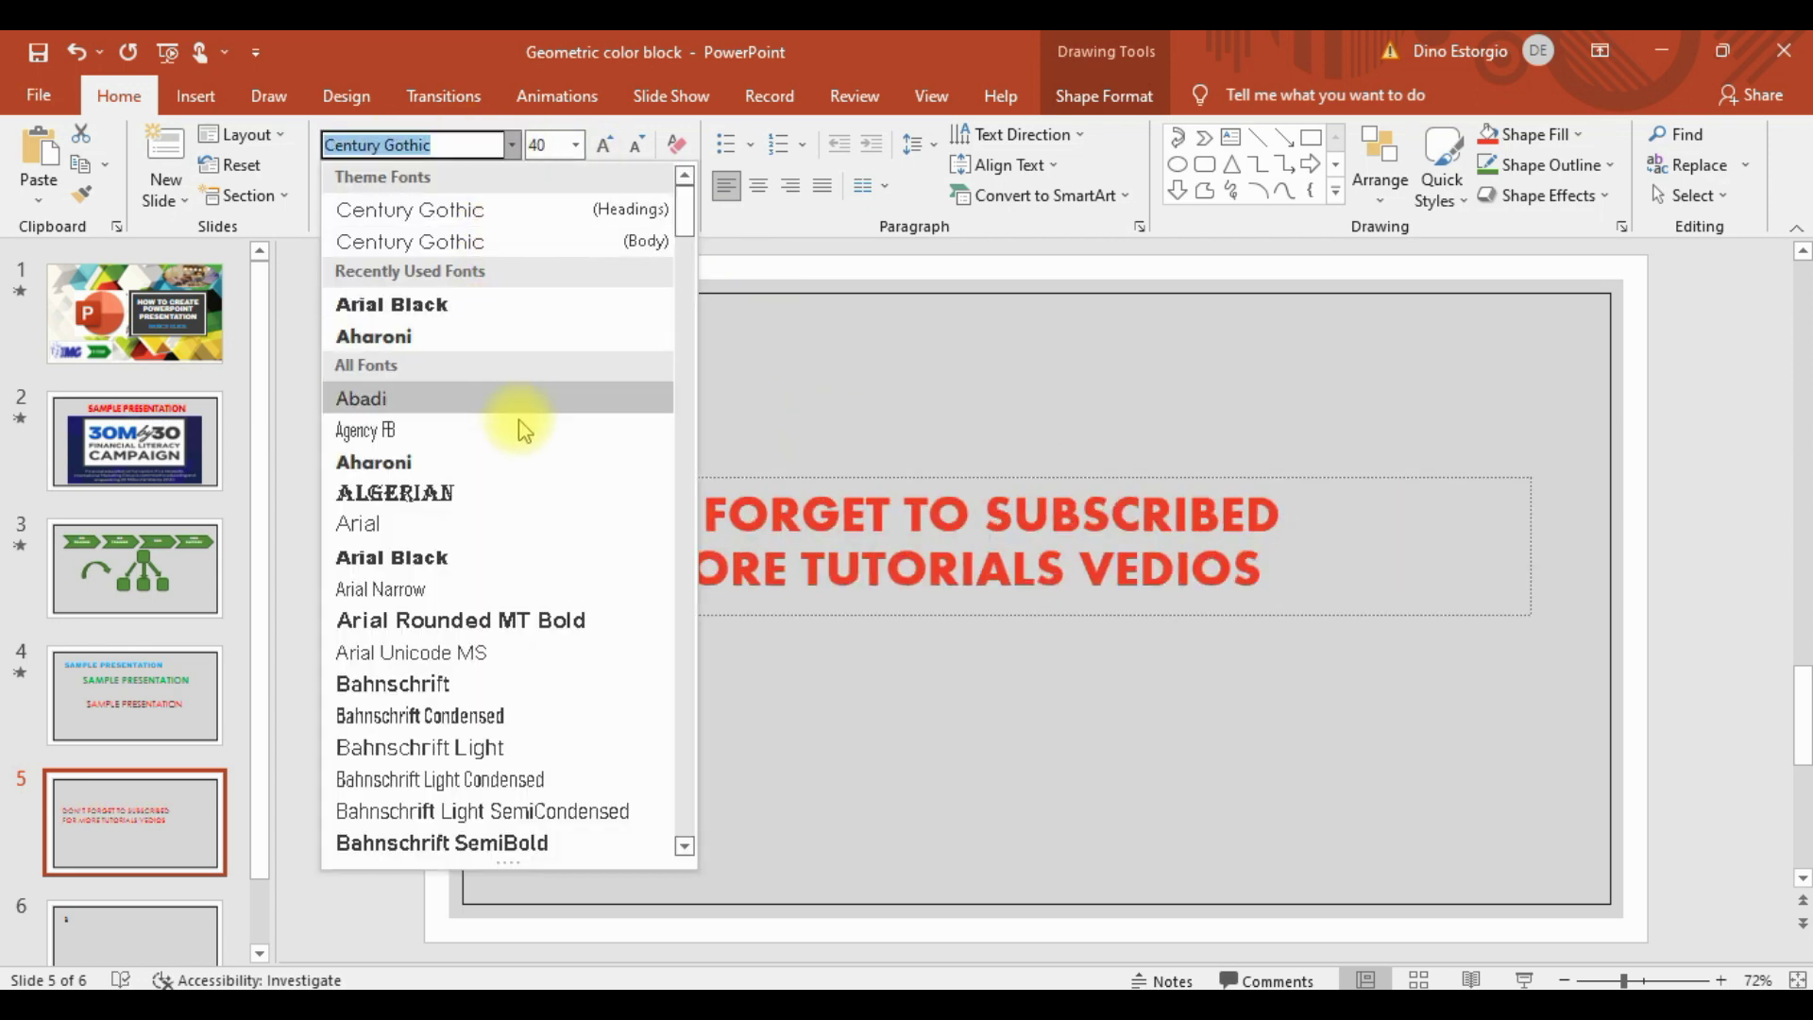
click(460, 557)
click(575, 145)
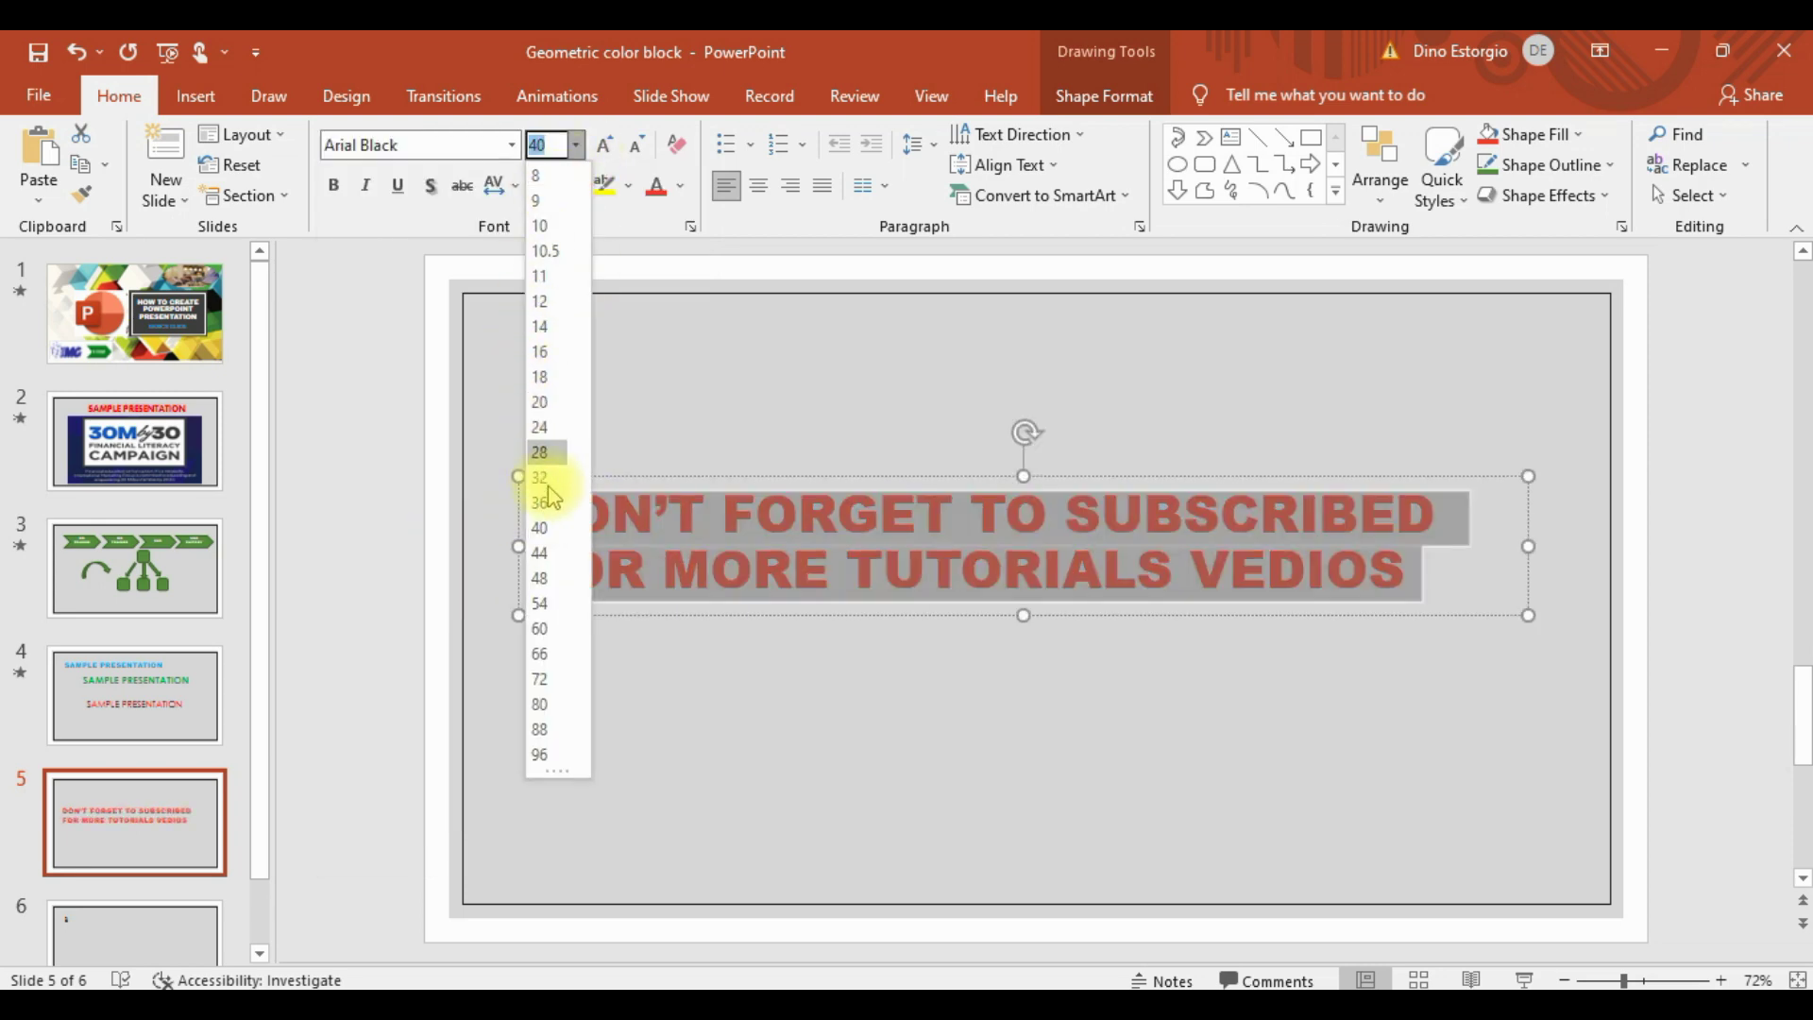
click(540, 578)
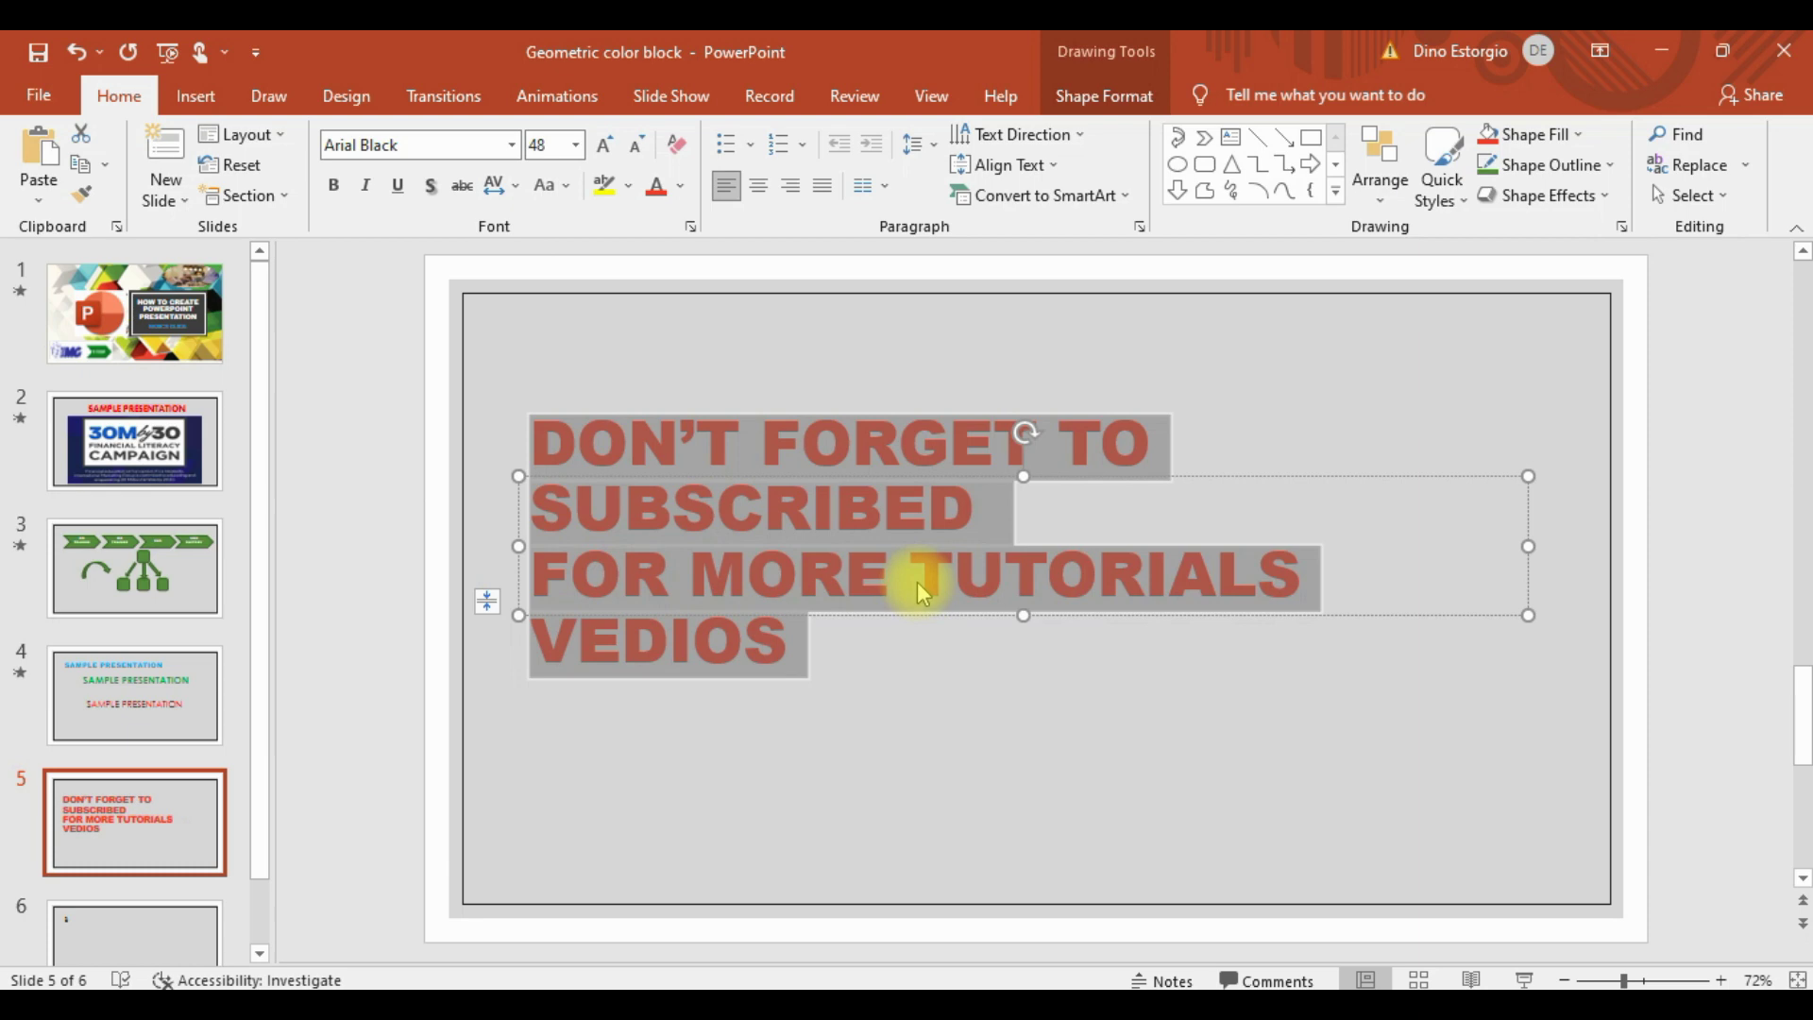
click(916, 582)
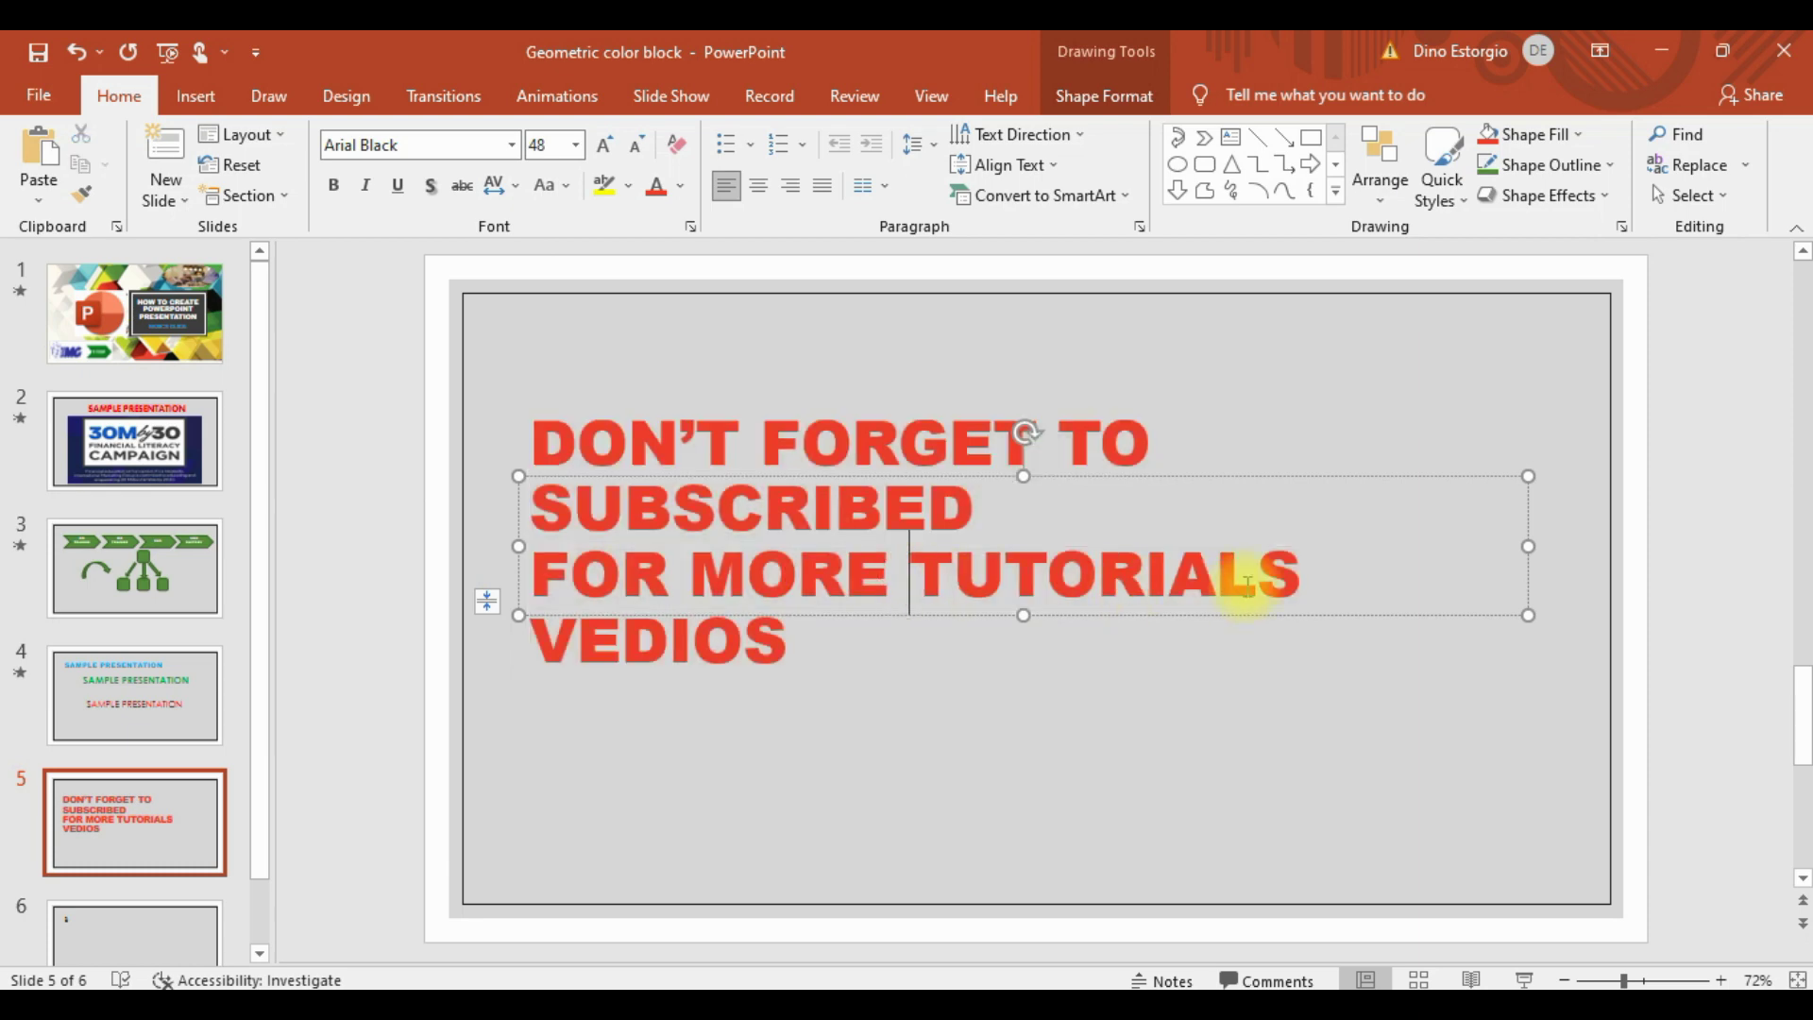
Step: Center-align the message, briefly trying Justify before returning to Center
click(760, 186)
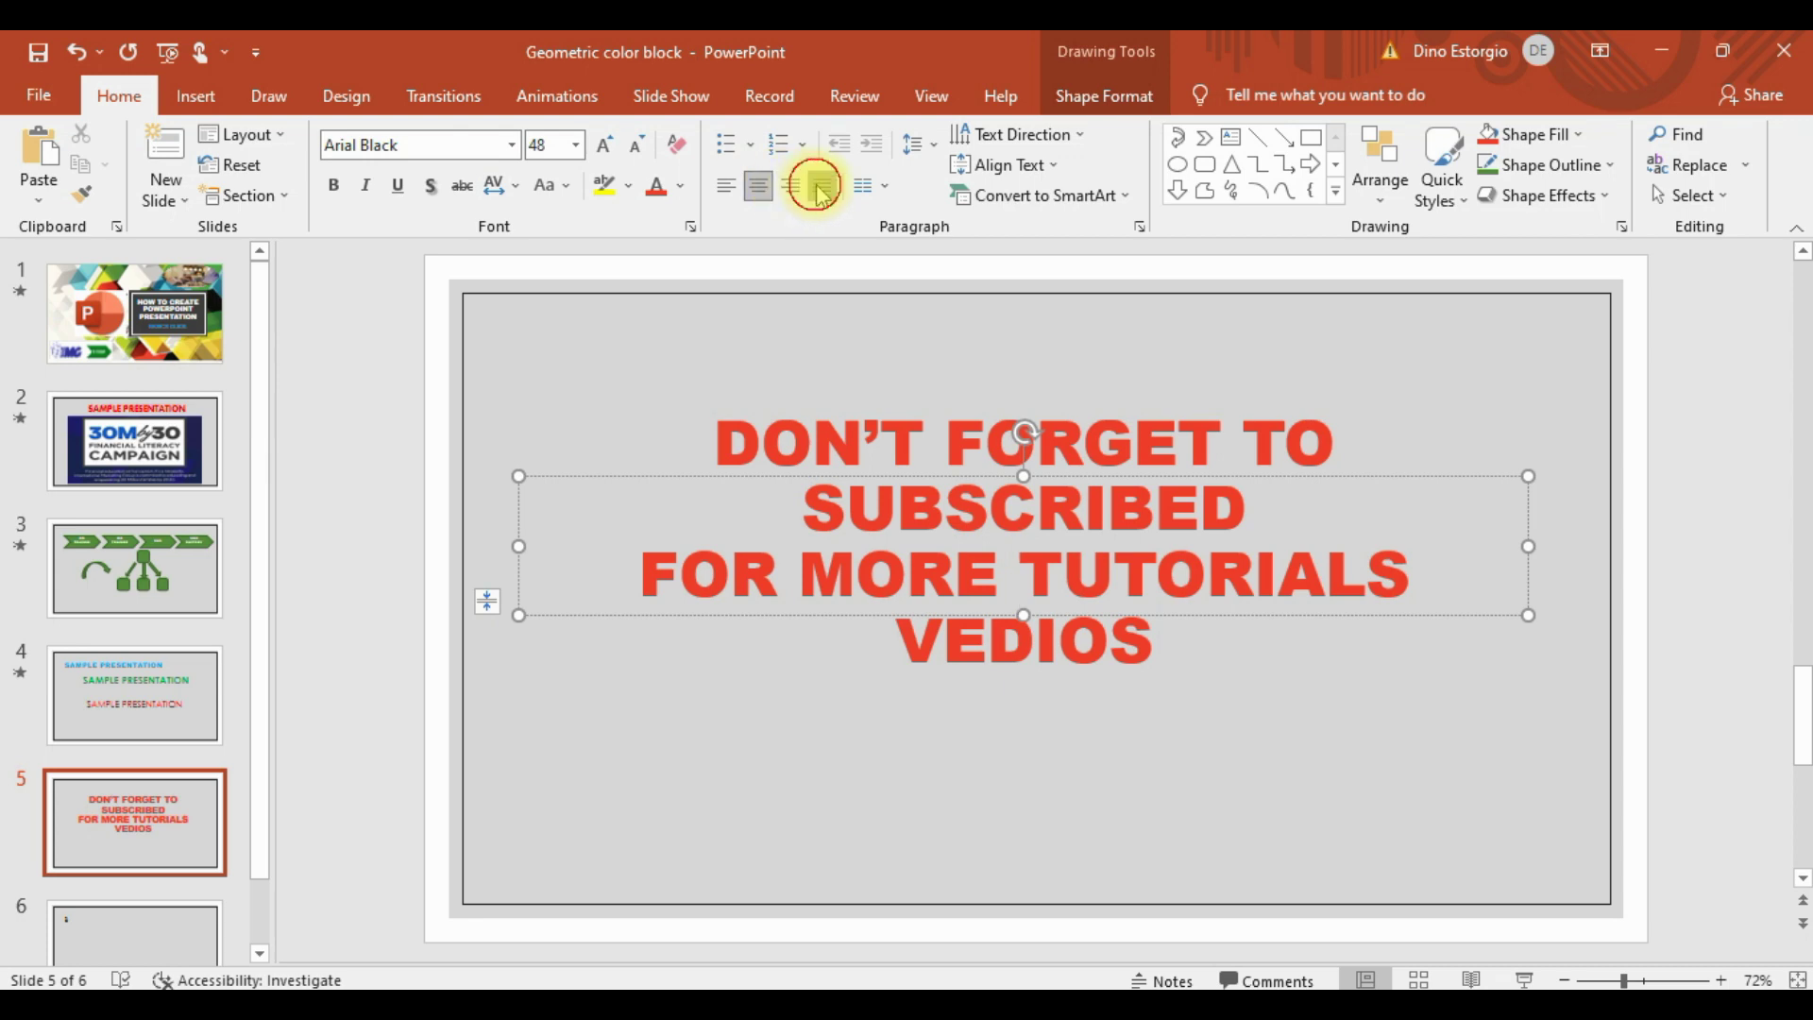
click(823, 187)
click(761, 186)
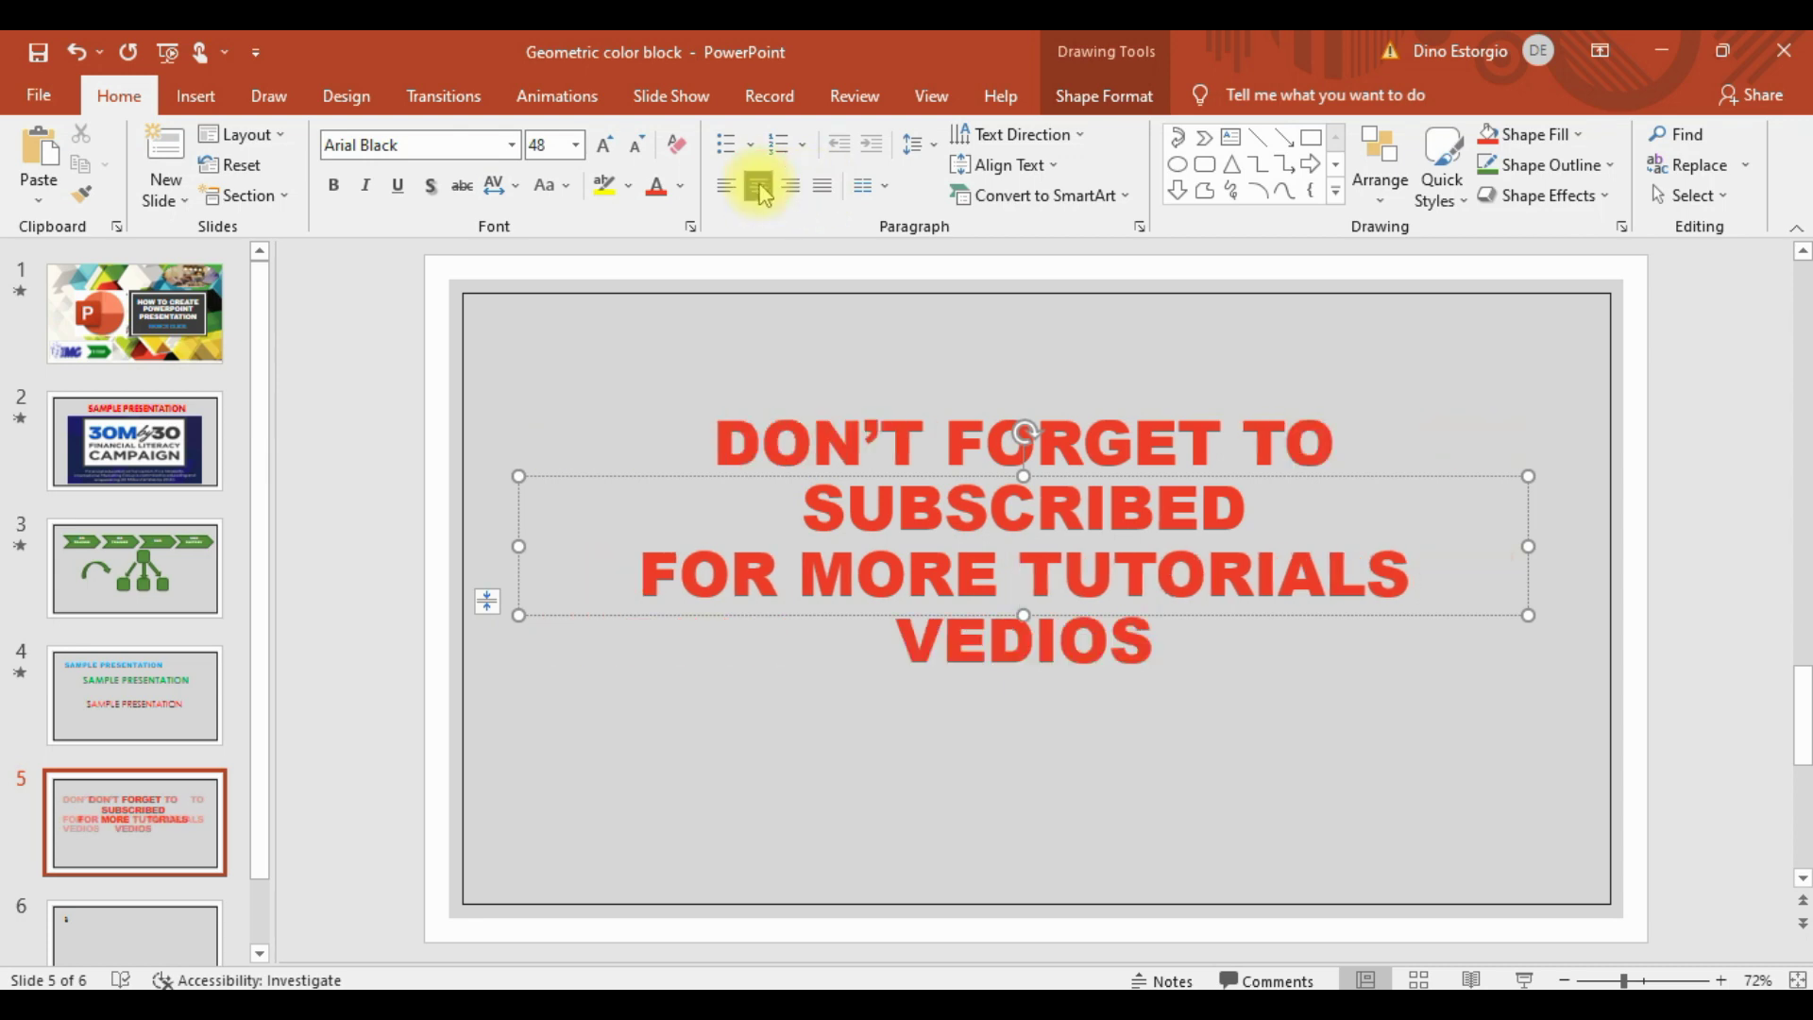
click(1092, 652)
click(196, 95)
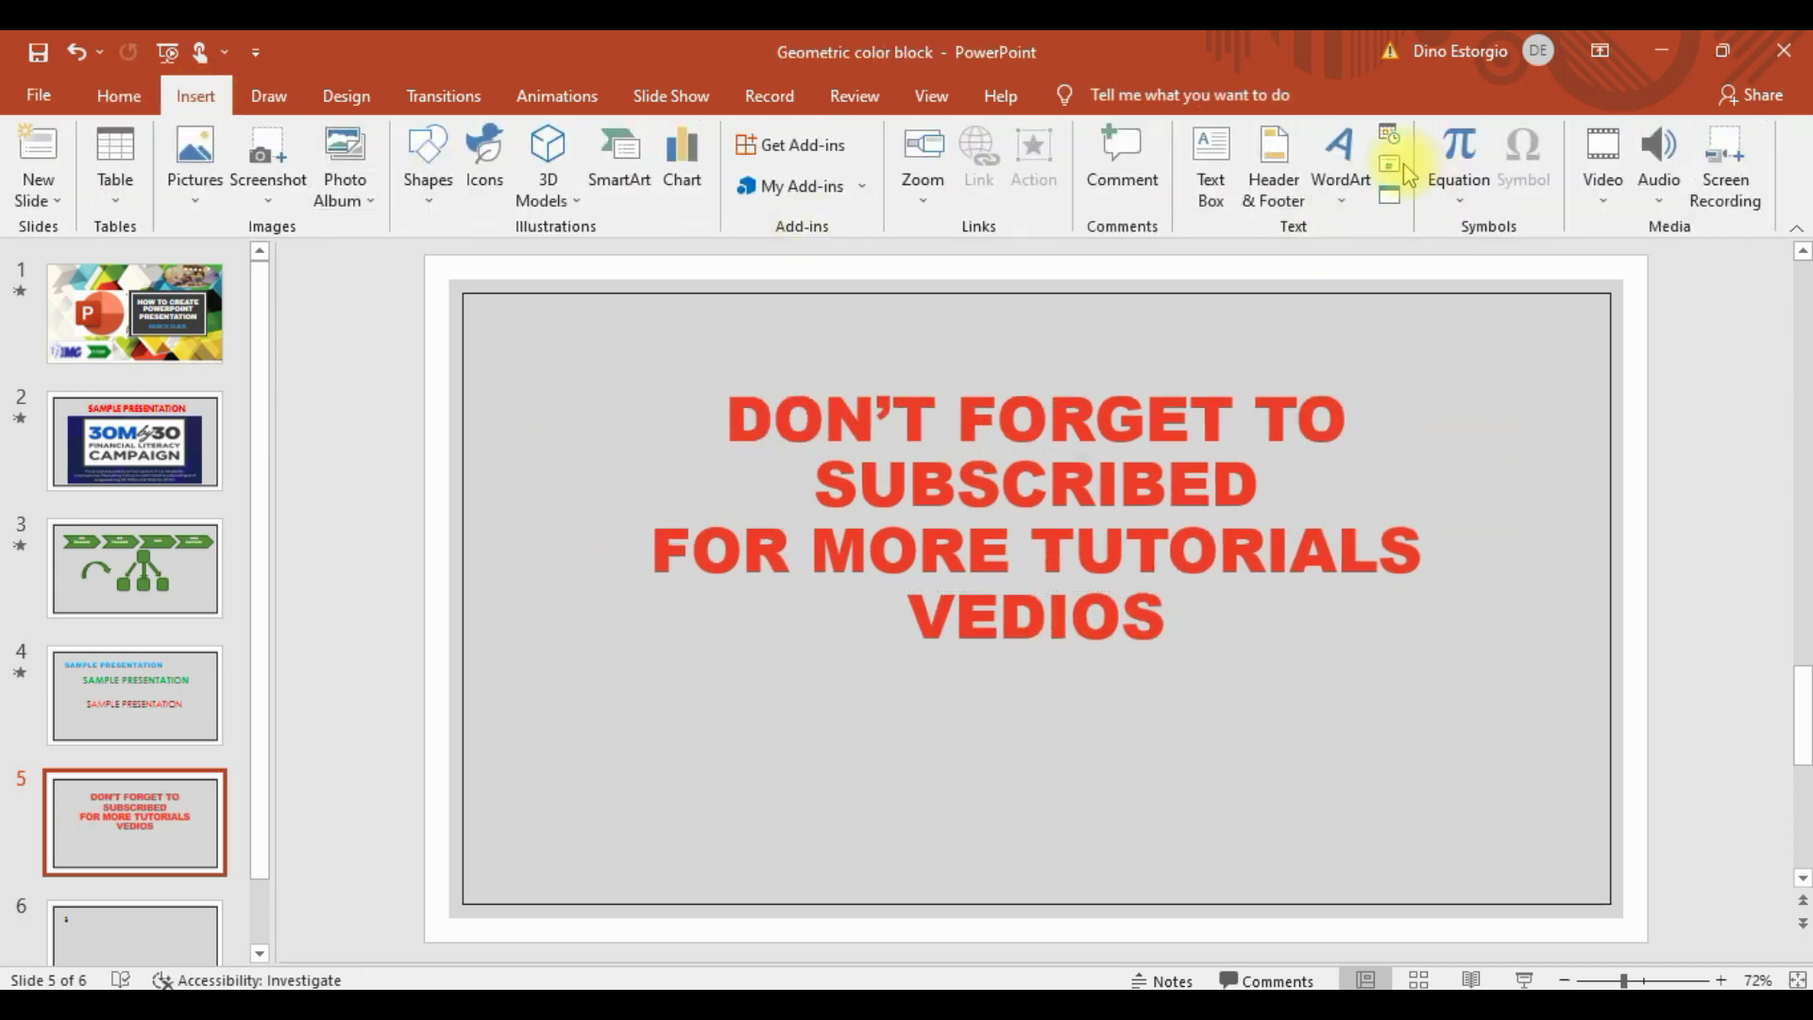
Step: Insert a green outlined WordArt below the message reading 'IMG ETEAM CHANNEL' and select its text
click(1347, 160)
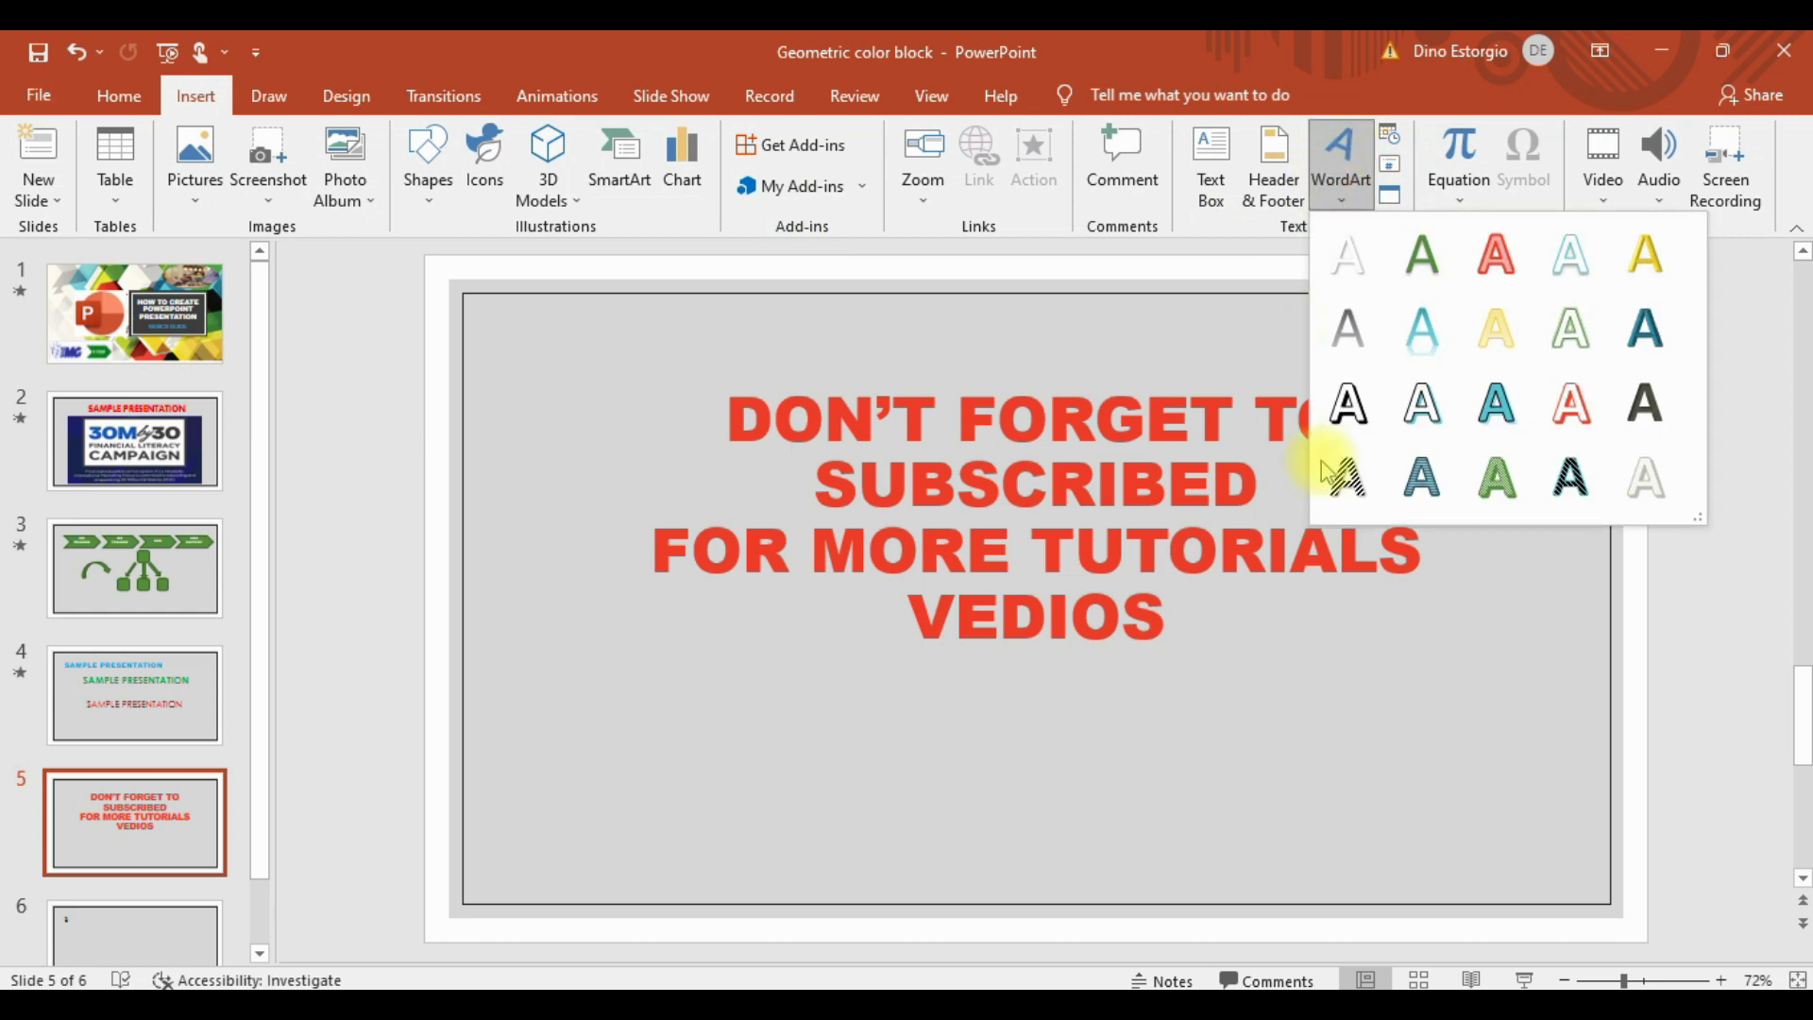
click(1502, 402)
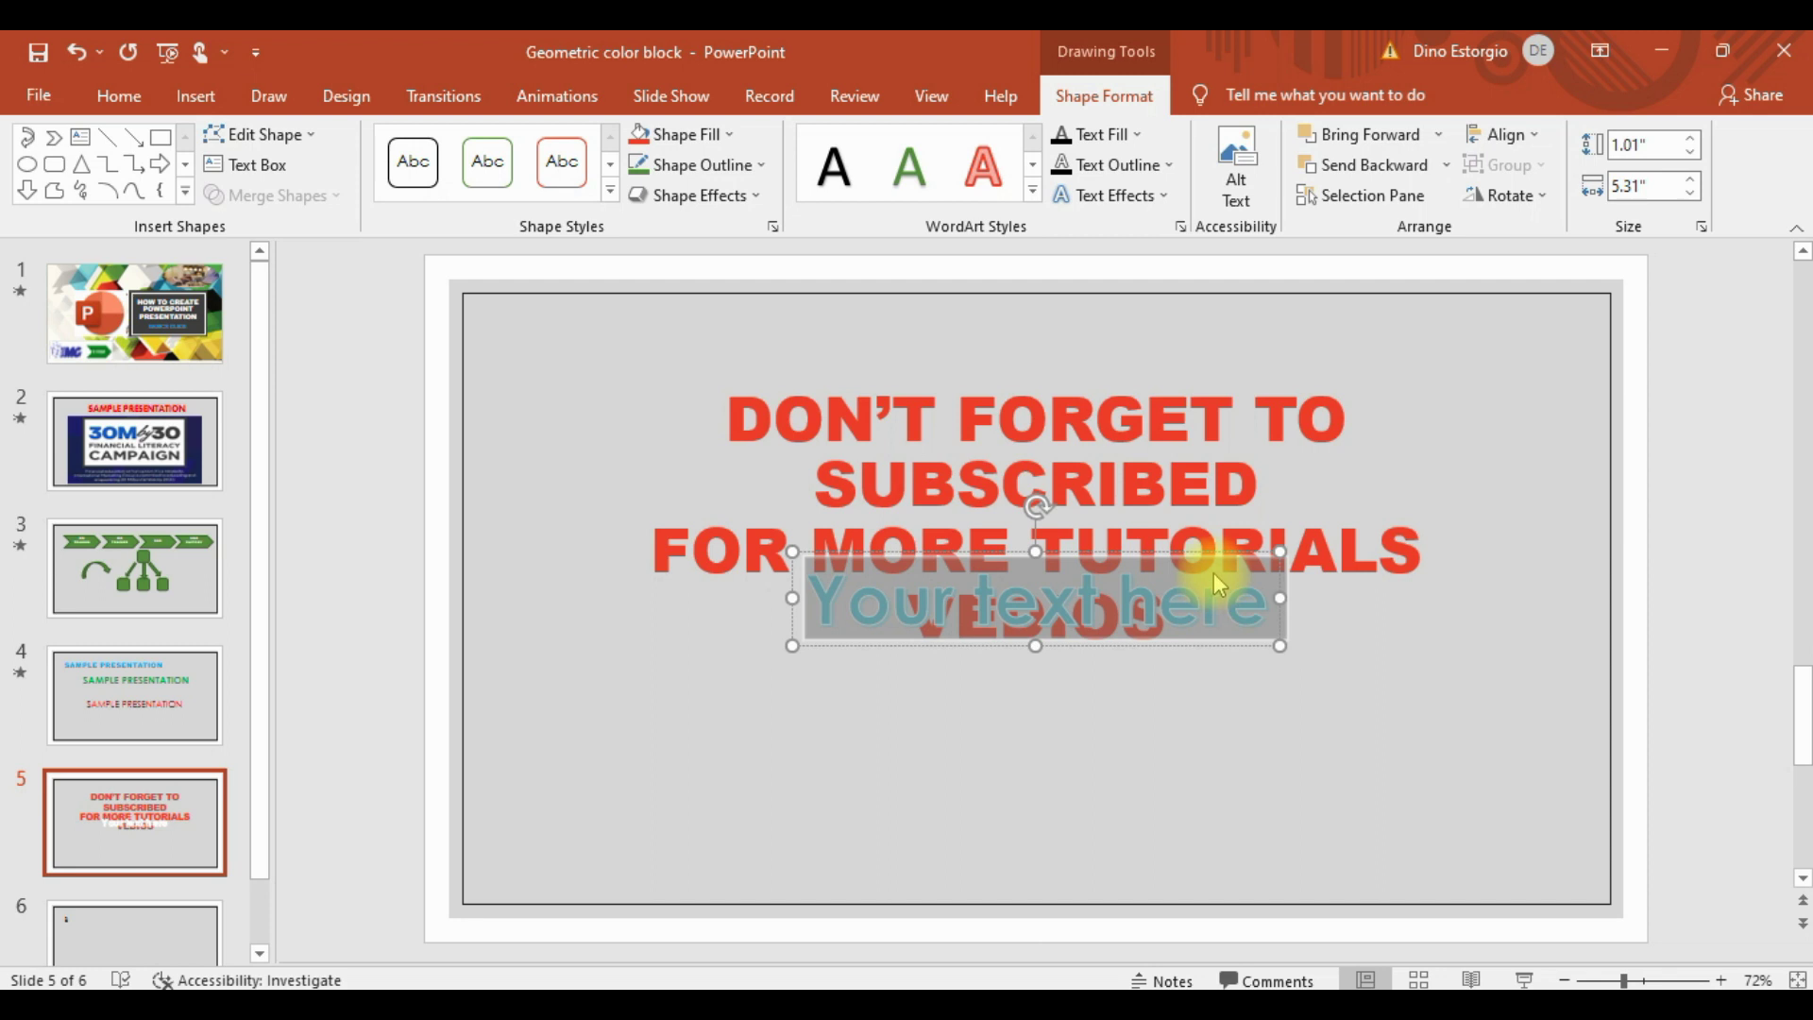
click(1218, 559)
mouse_move(1235, 583)
mouse_down()
mouse_move(1235, 715)
mouse_move(831, 735)
mouse_up()
key(BackSpace)
text(IMG ETEAM CHANNEL)
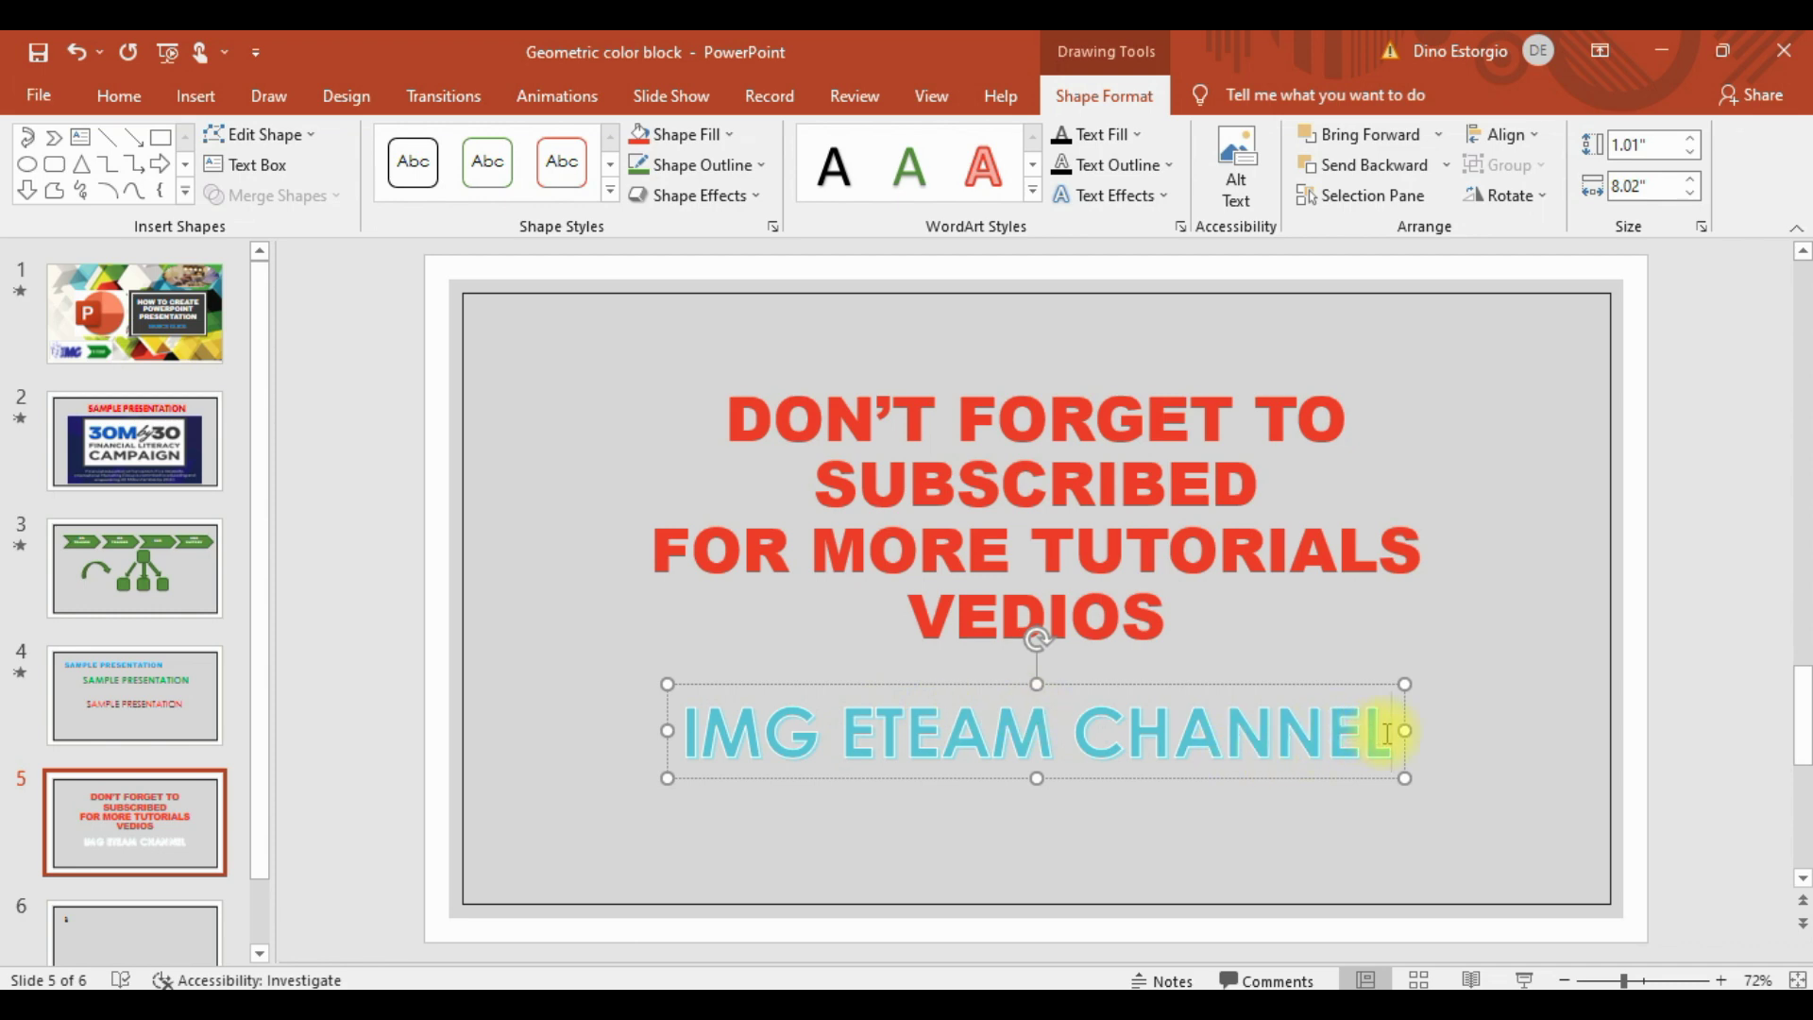
drag(1386, 733, 681, 729)
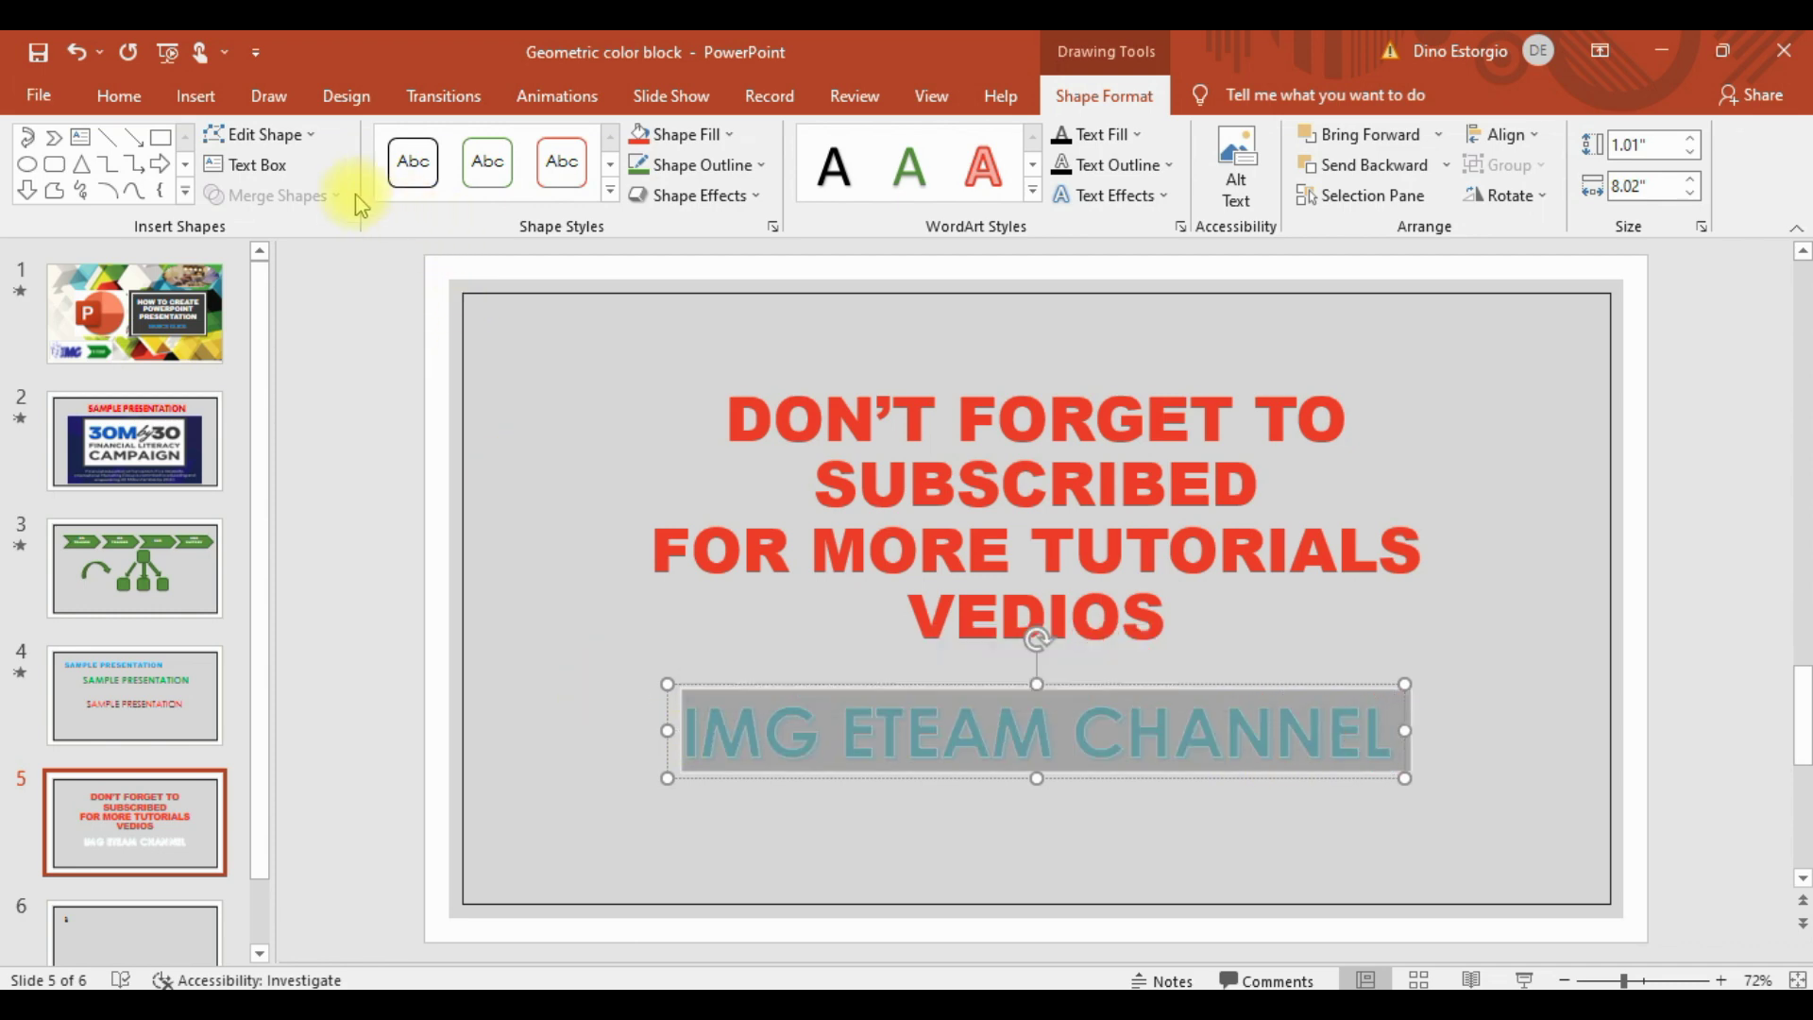
Step: Give the IMG ETEAM CHANNEL text a turquoise highlight, then deselect to review it
click(119, 96)
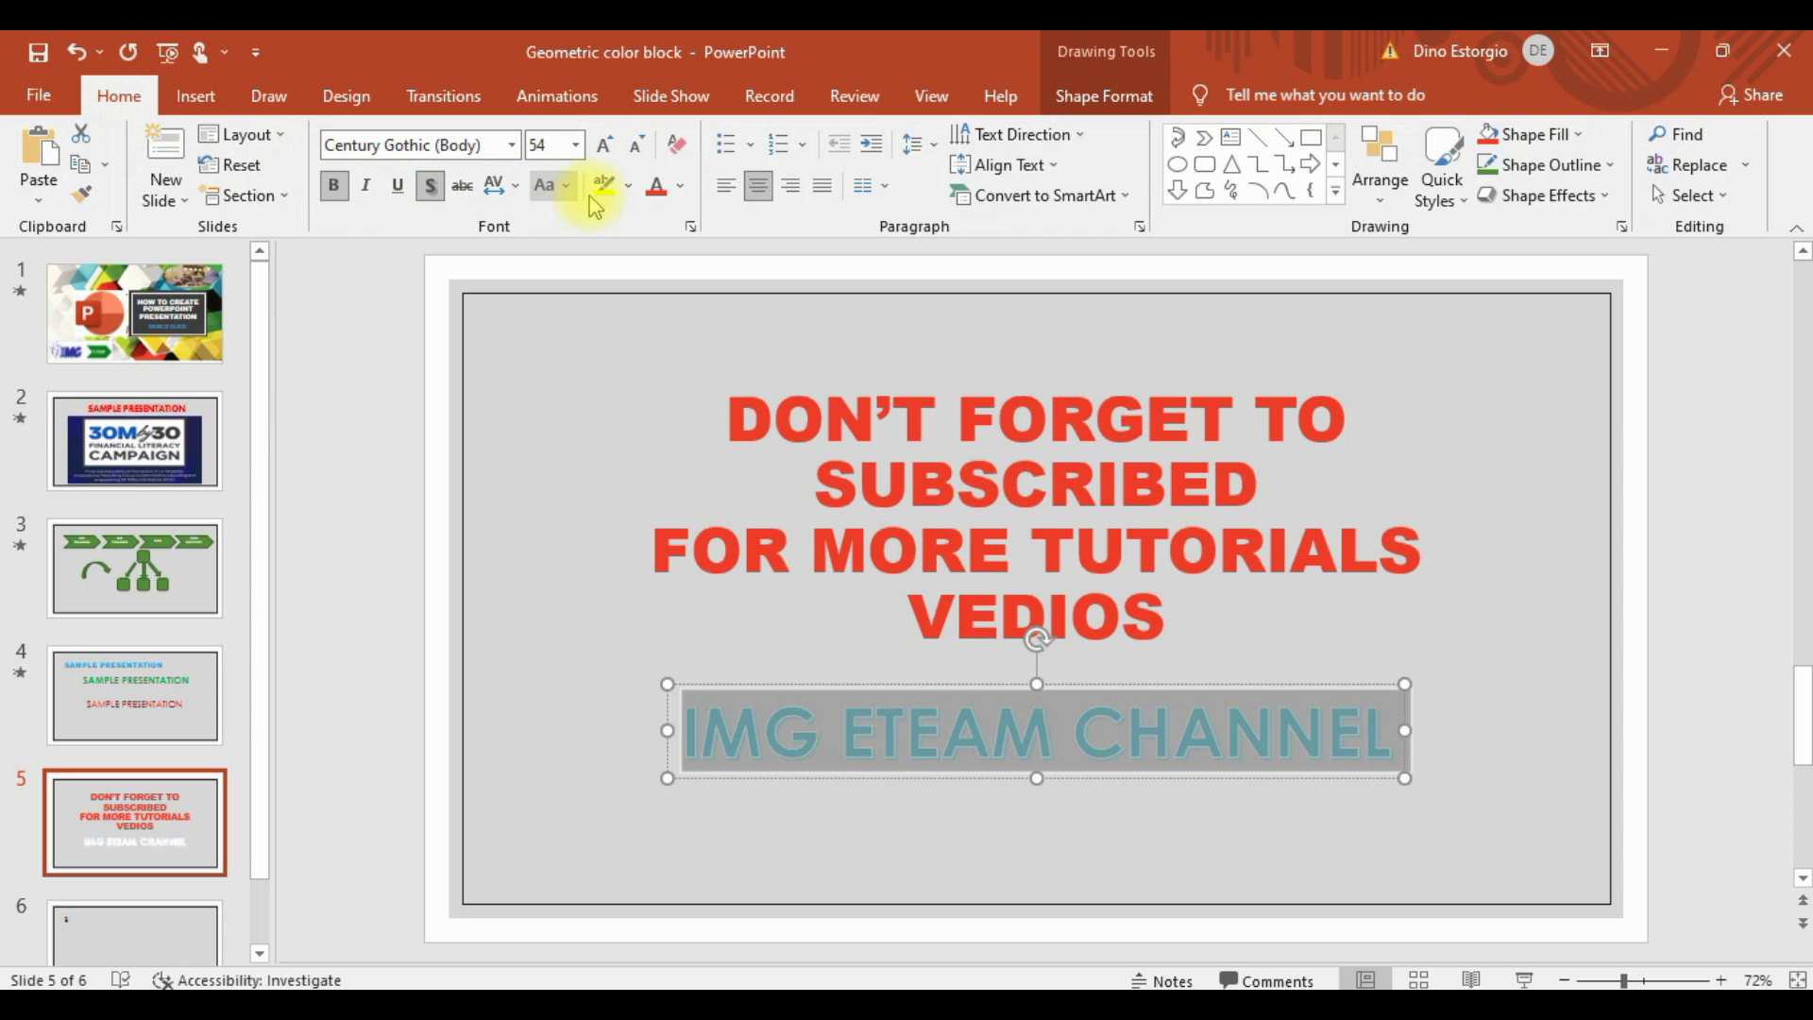
click(681, 188)
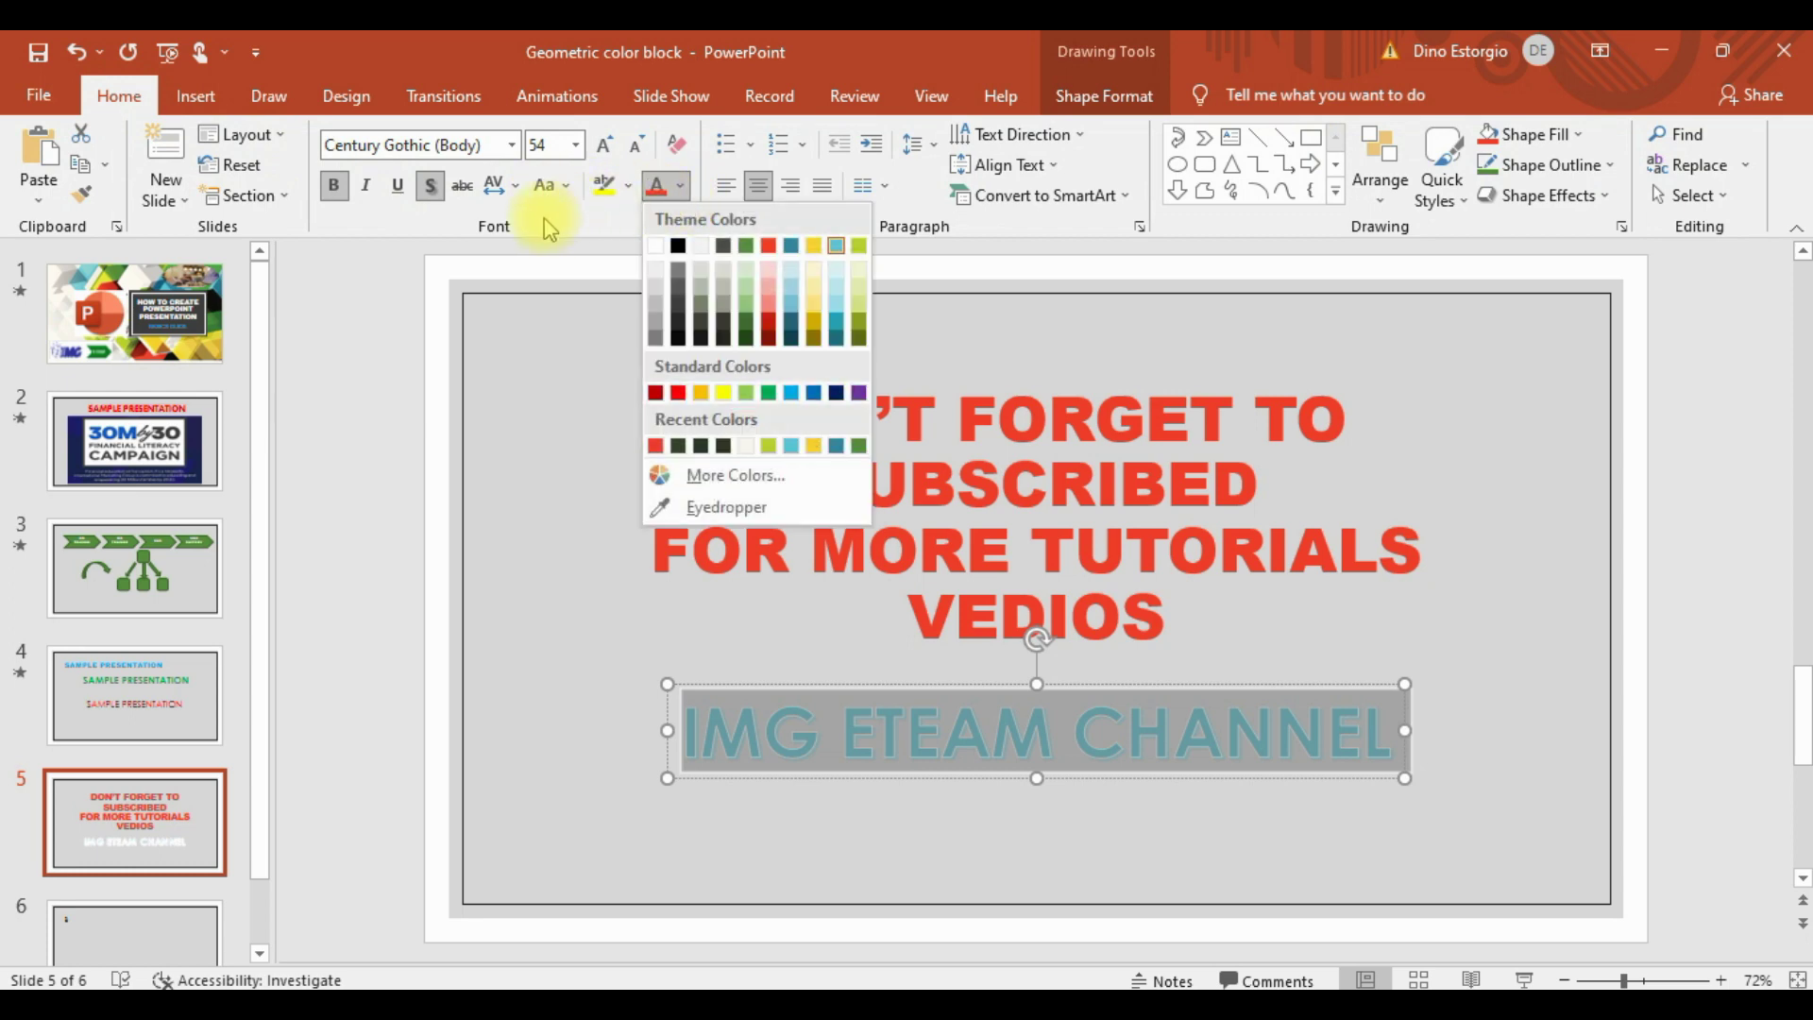
click(629, 188)
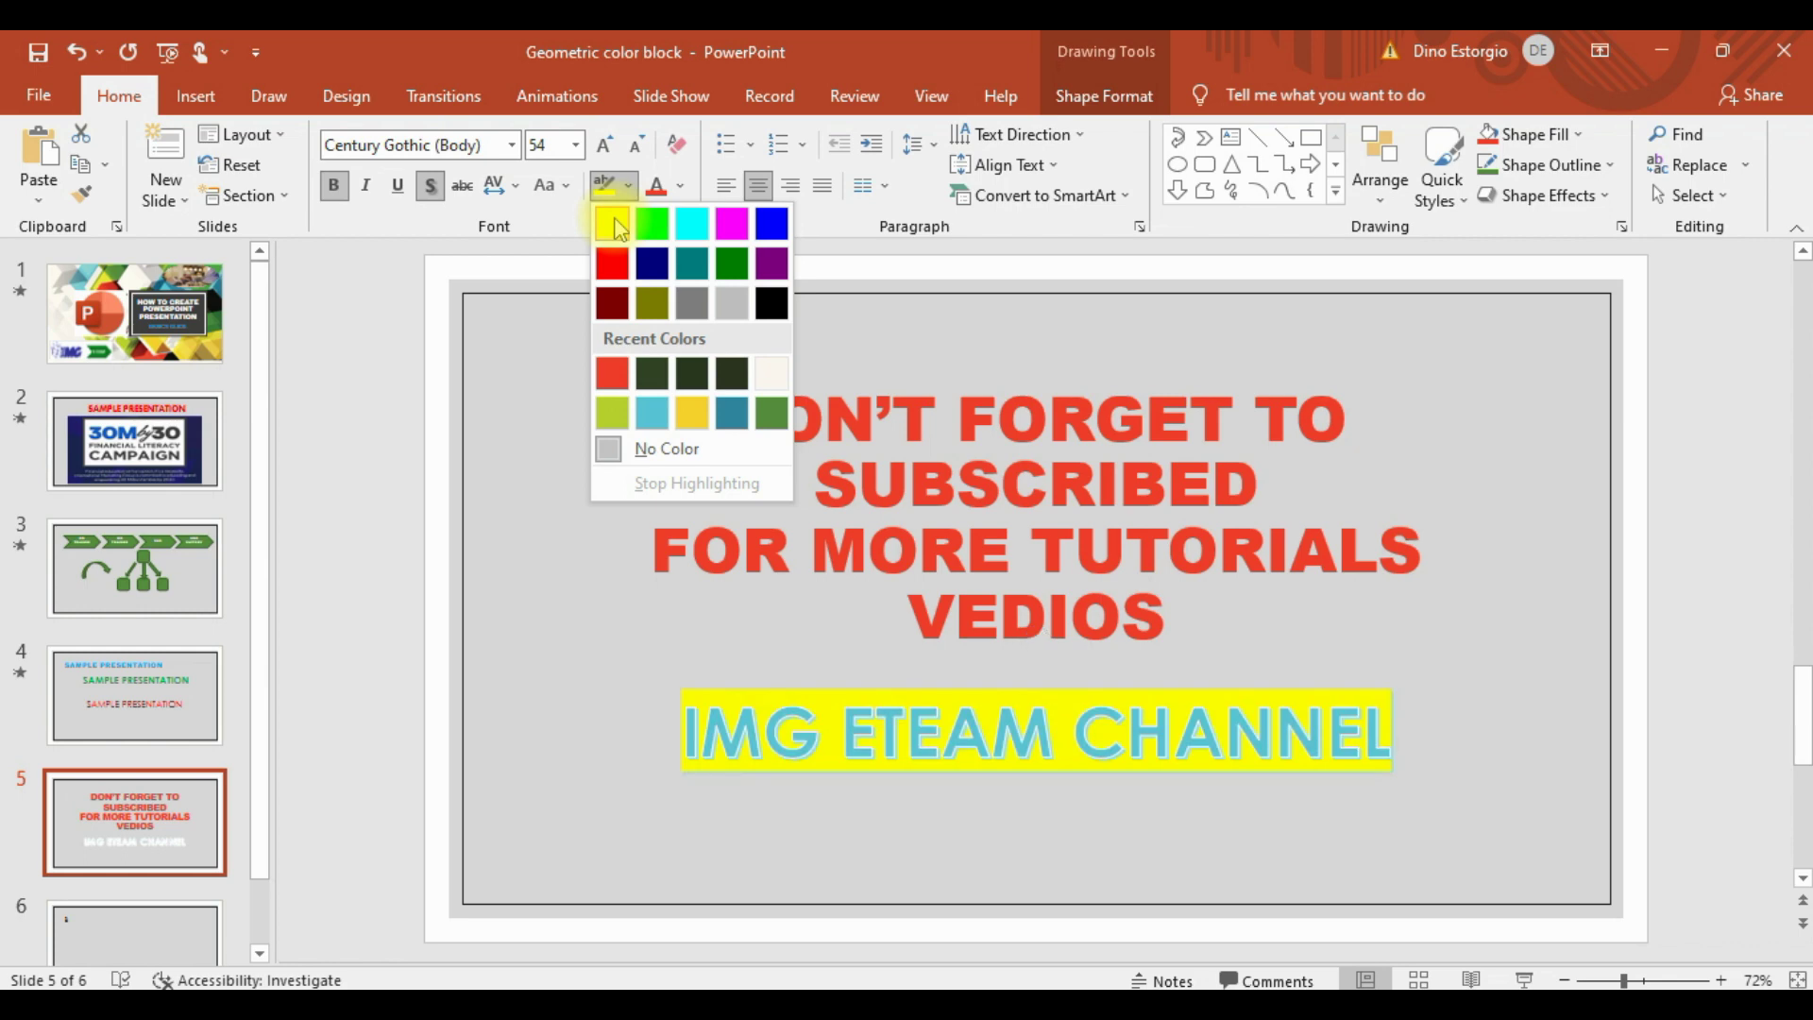
click(701, 238)
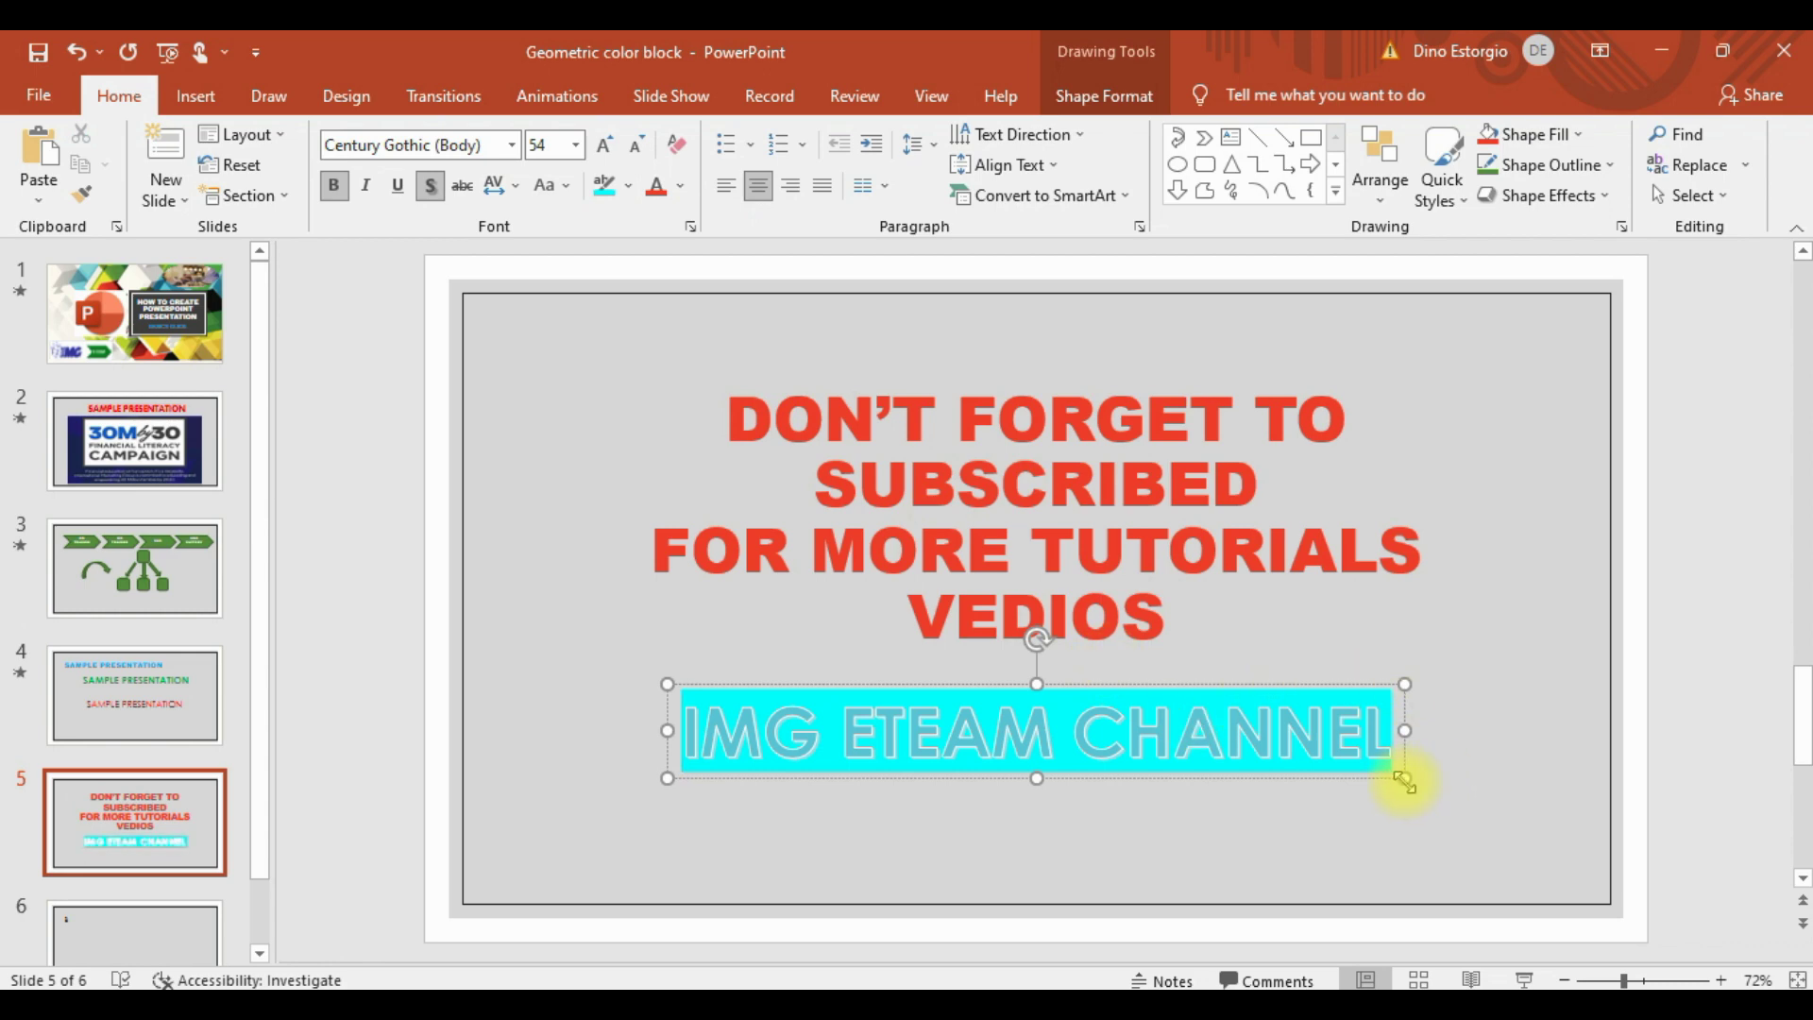
click(899, 740)
click(1338, 656)
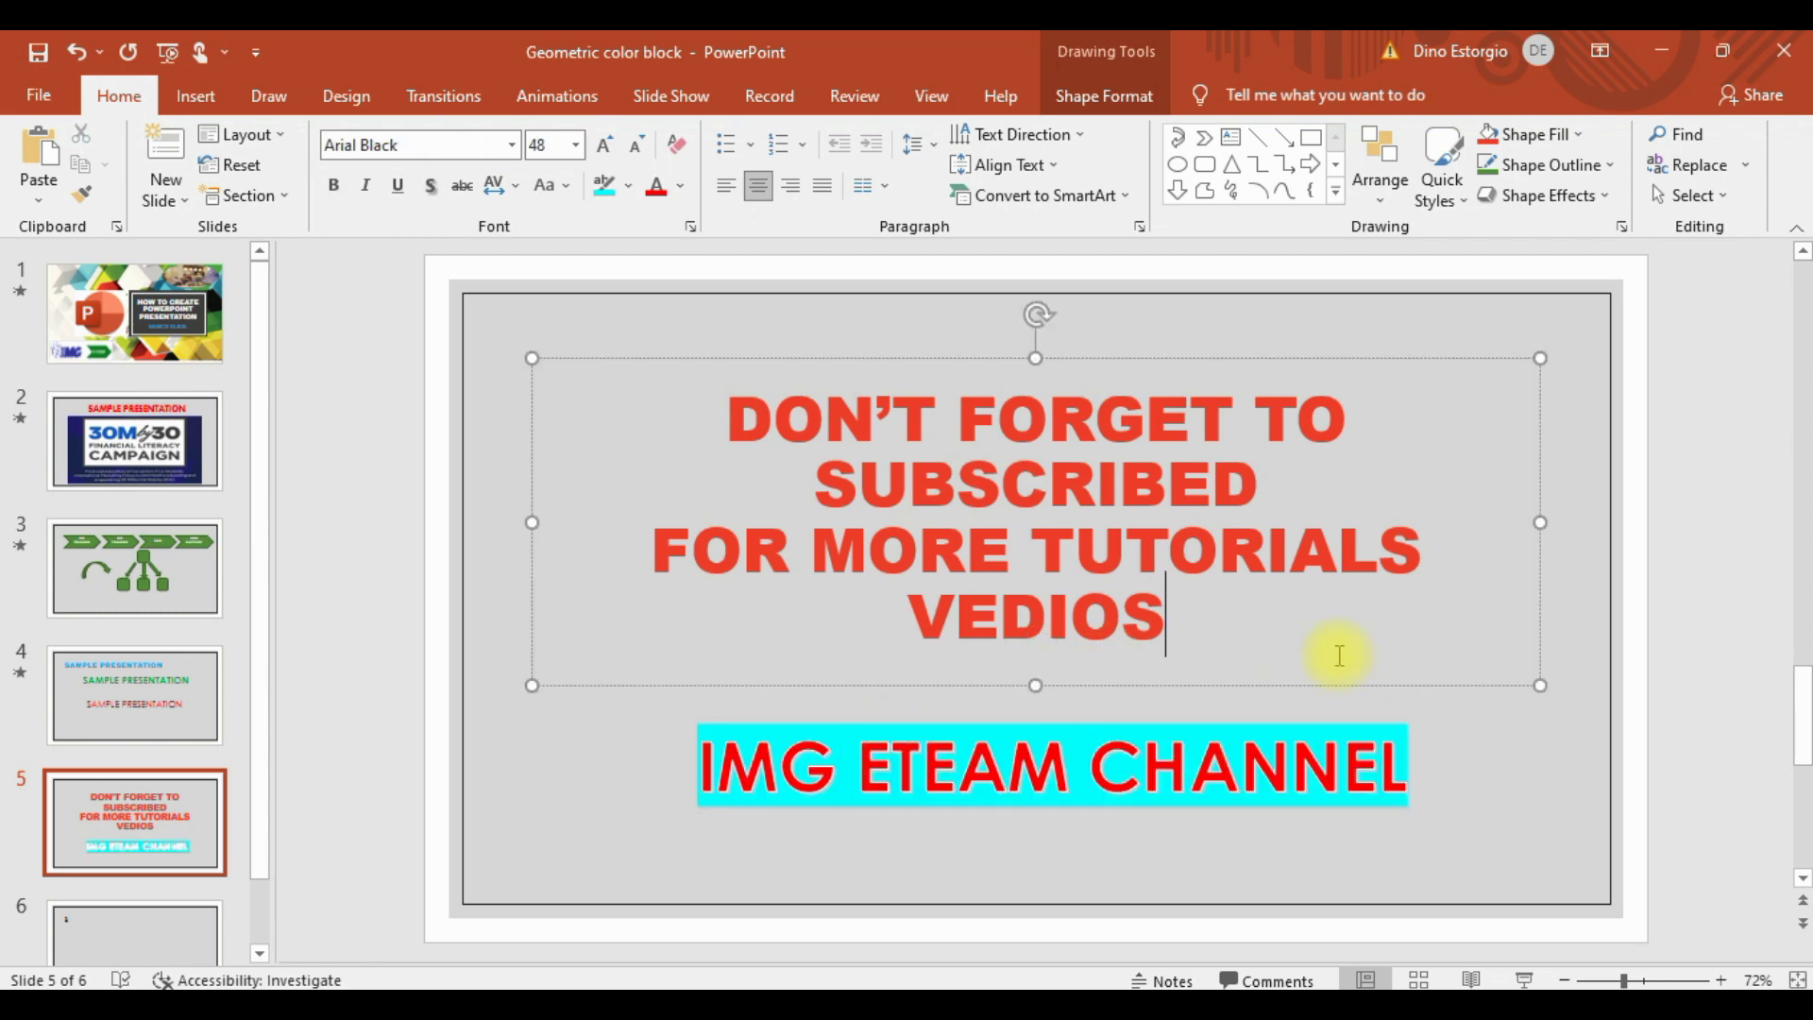
click(1463, 829)
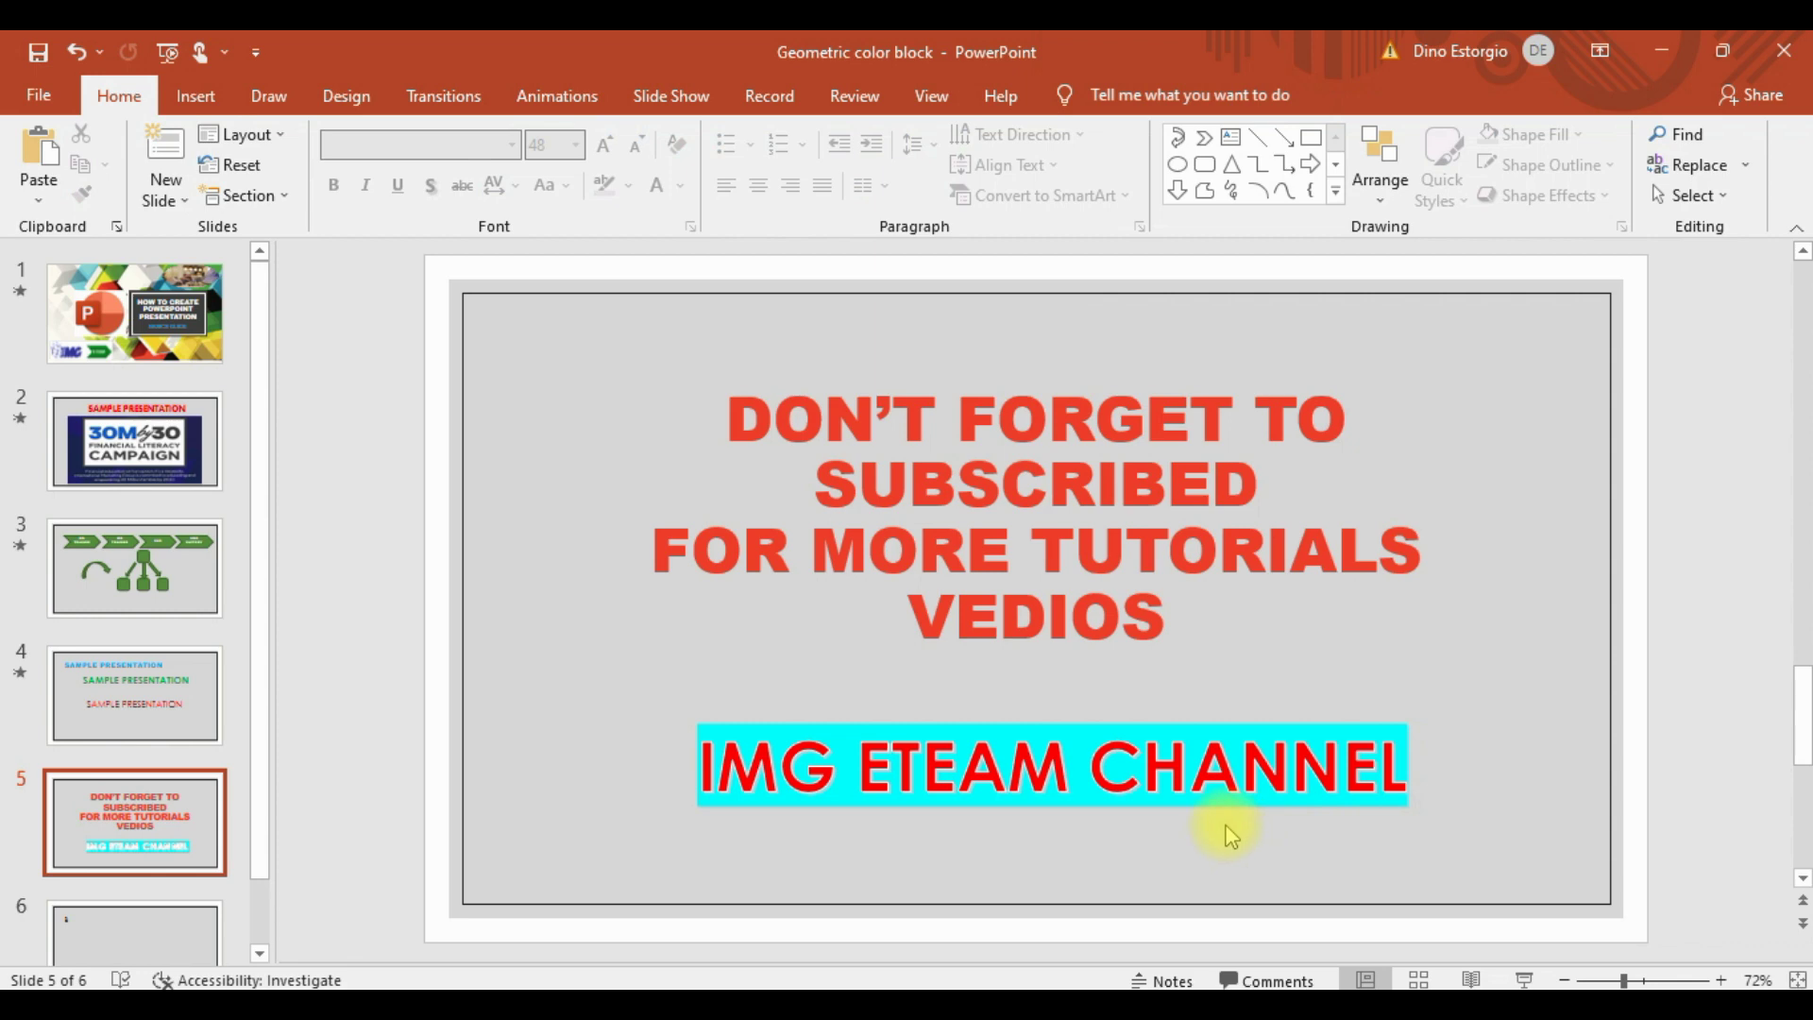
Step: Insert the 'youtube' picture from this computer onto slide 5
click(193, 96)
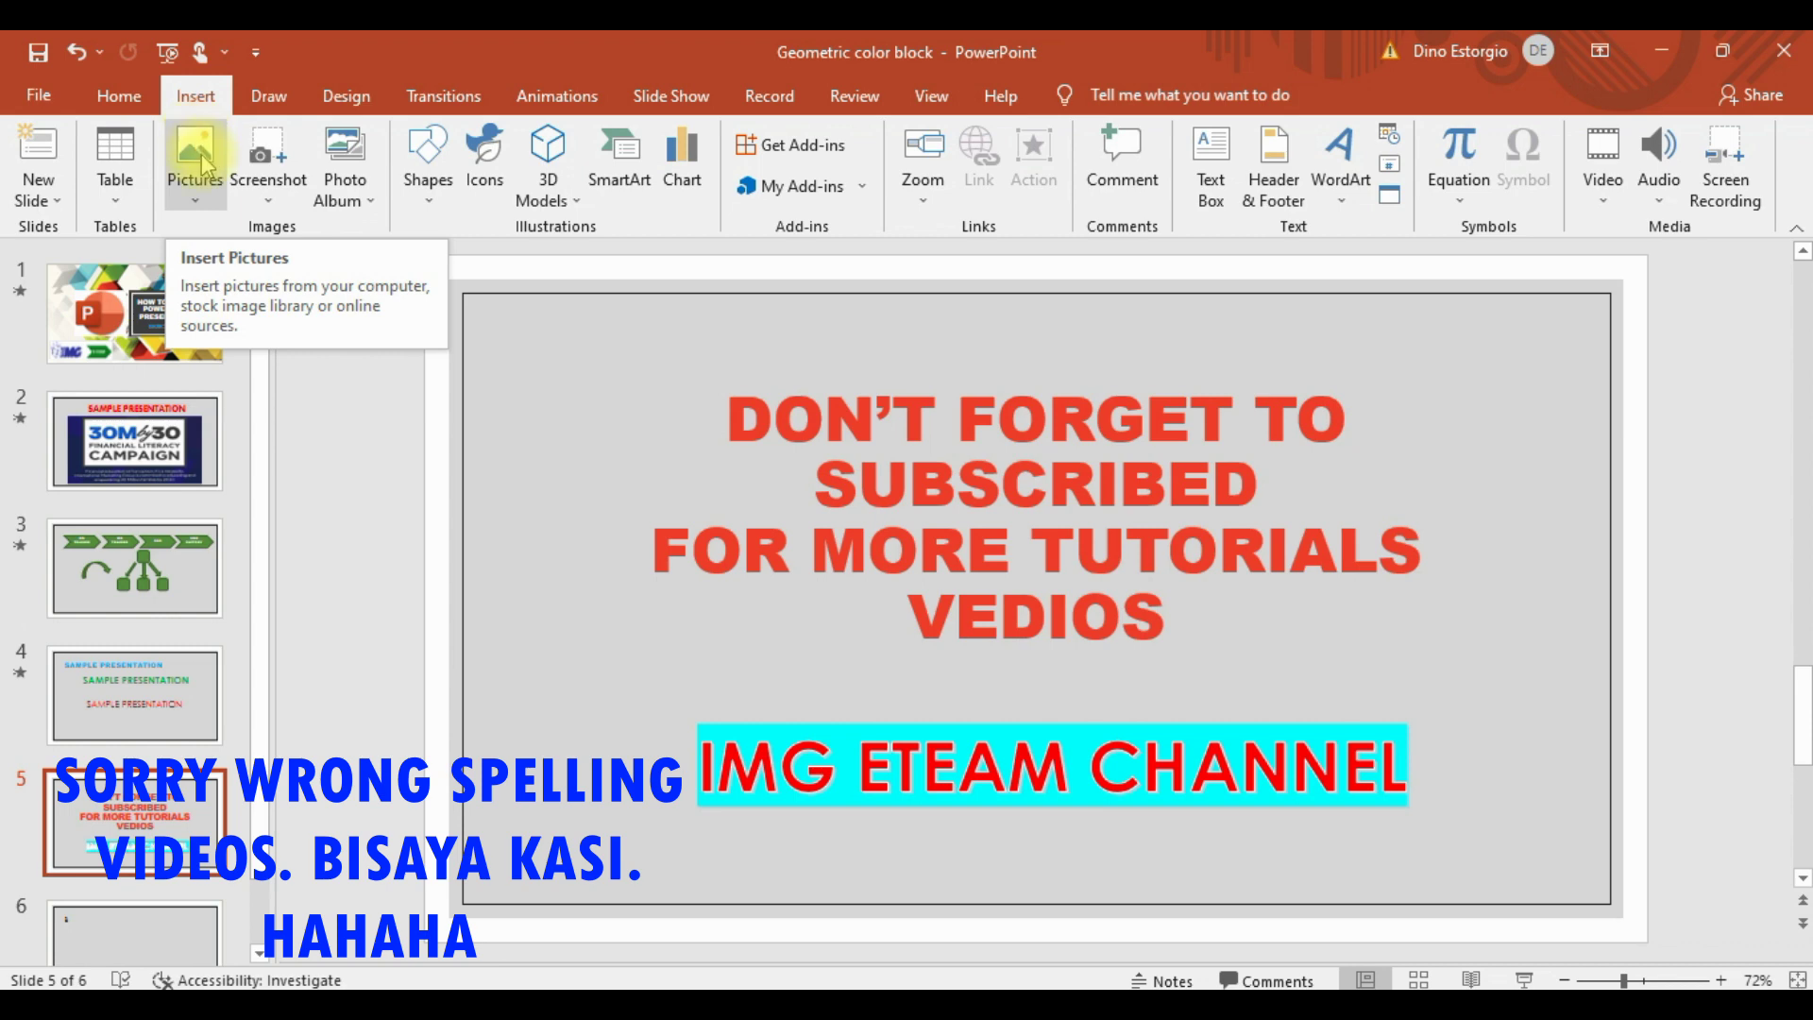
click(195, 156)
click(238, 267)
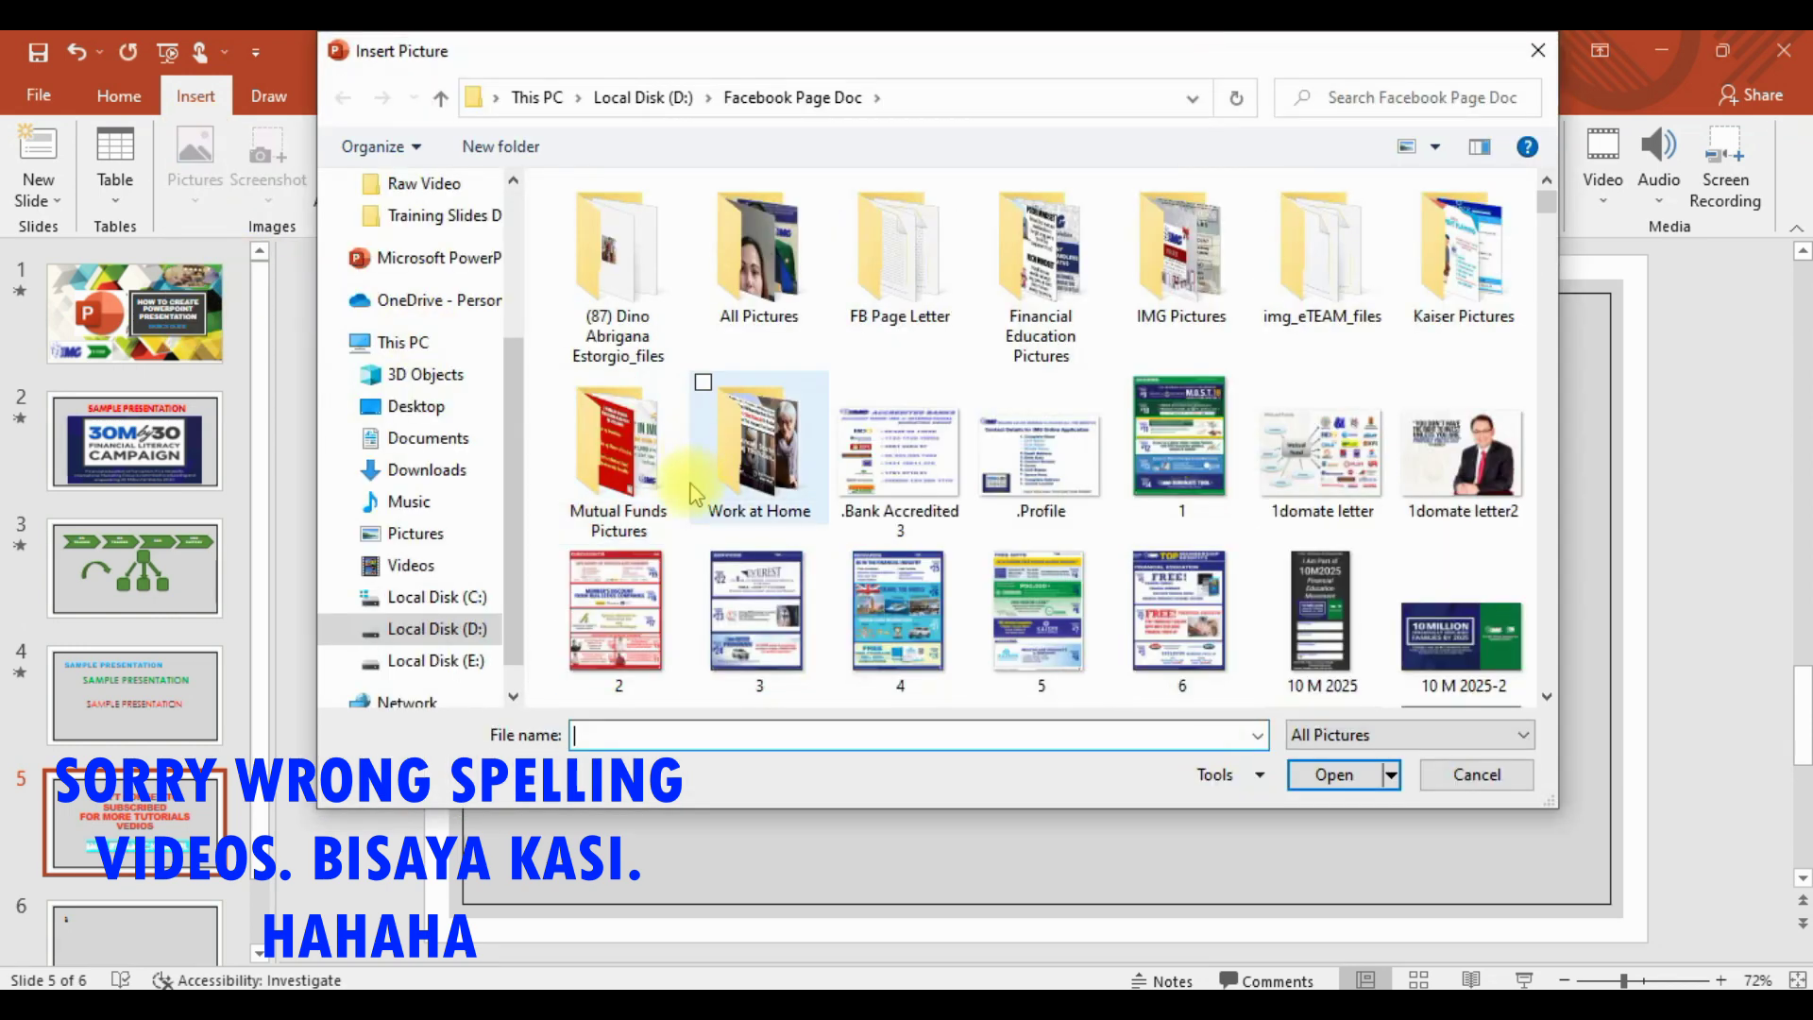
scroll(614, 472, down, 5)
click(616, 481)
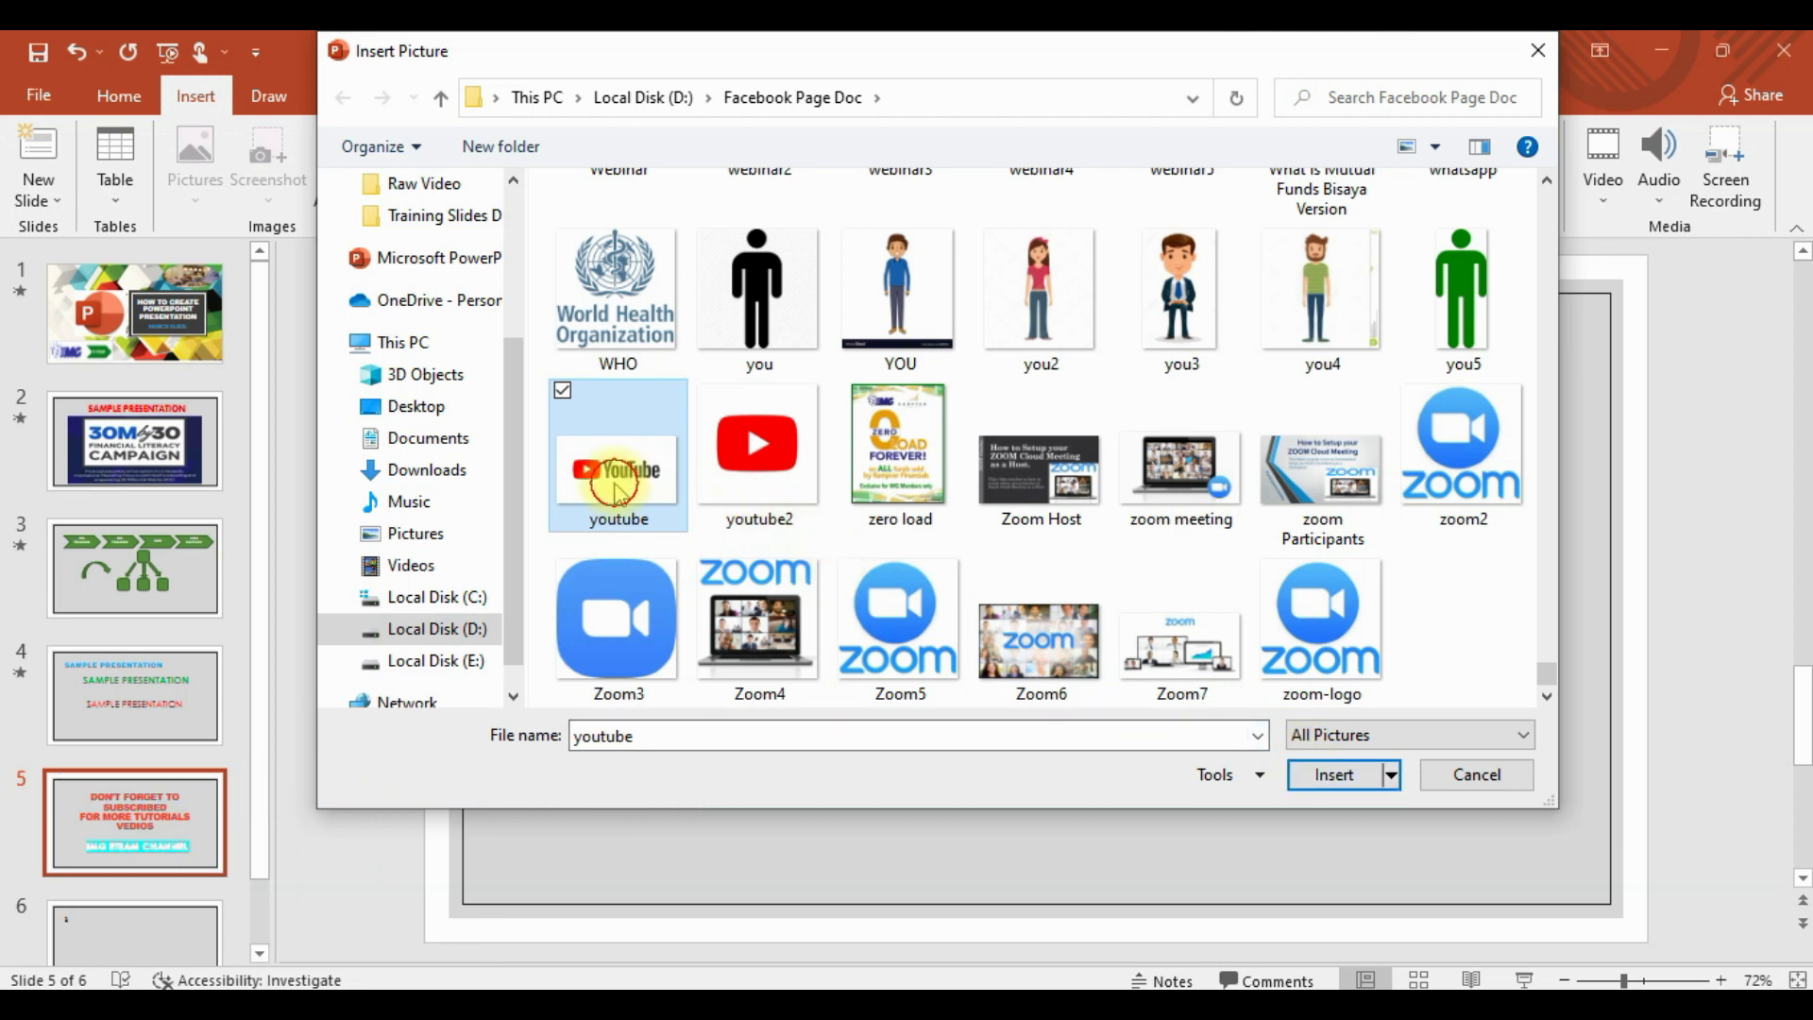
click(1349, 776)
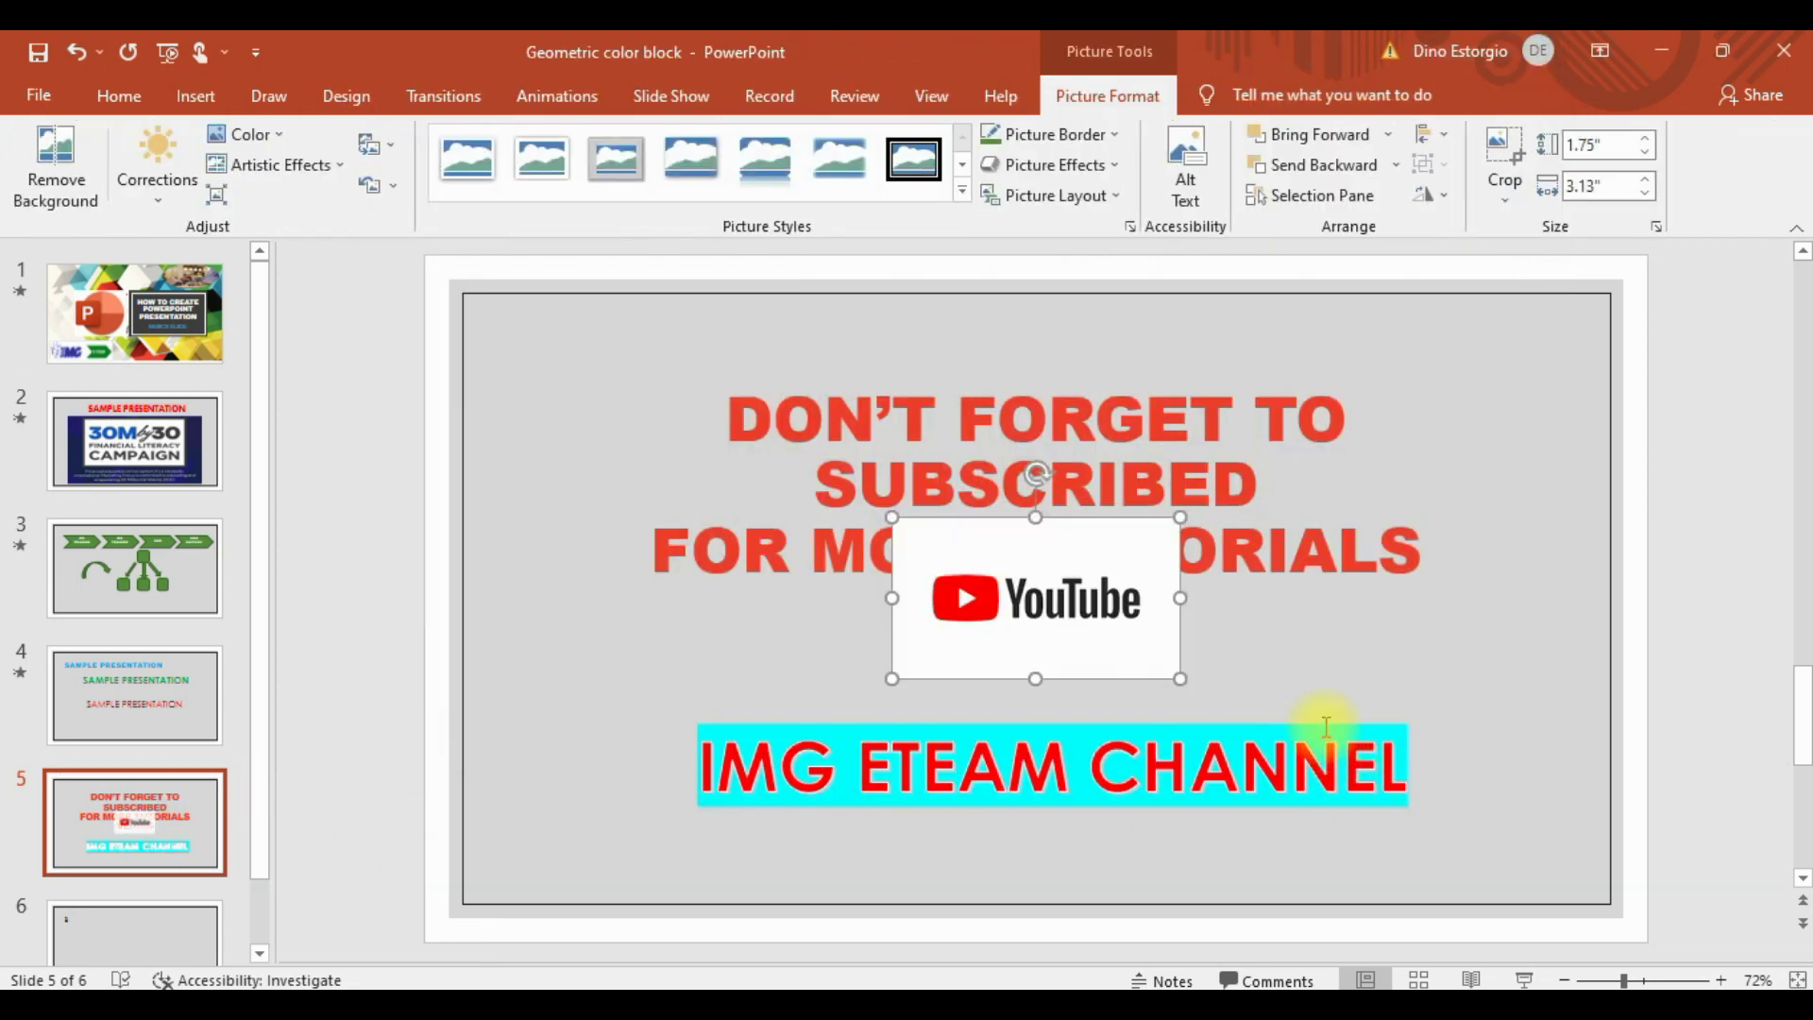
Step: Shrink the YouTube logo and align it just left of the IMG ETEAM CHANNEL text
mouse_move(1035, 578)
mouse_down()
mouse_move(673, 422)
mouse_move(620, 376)
mouse_up()
drag(760, 479, 688, 421)
click(642, 480)
click(548, 302)
mouse_move(593, 338)
mouse_down()
mouse_move(603, 668)
mouse_move(585, 738)
mouse_up()
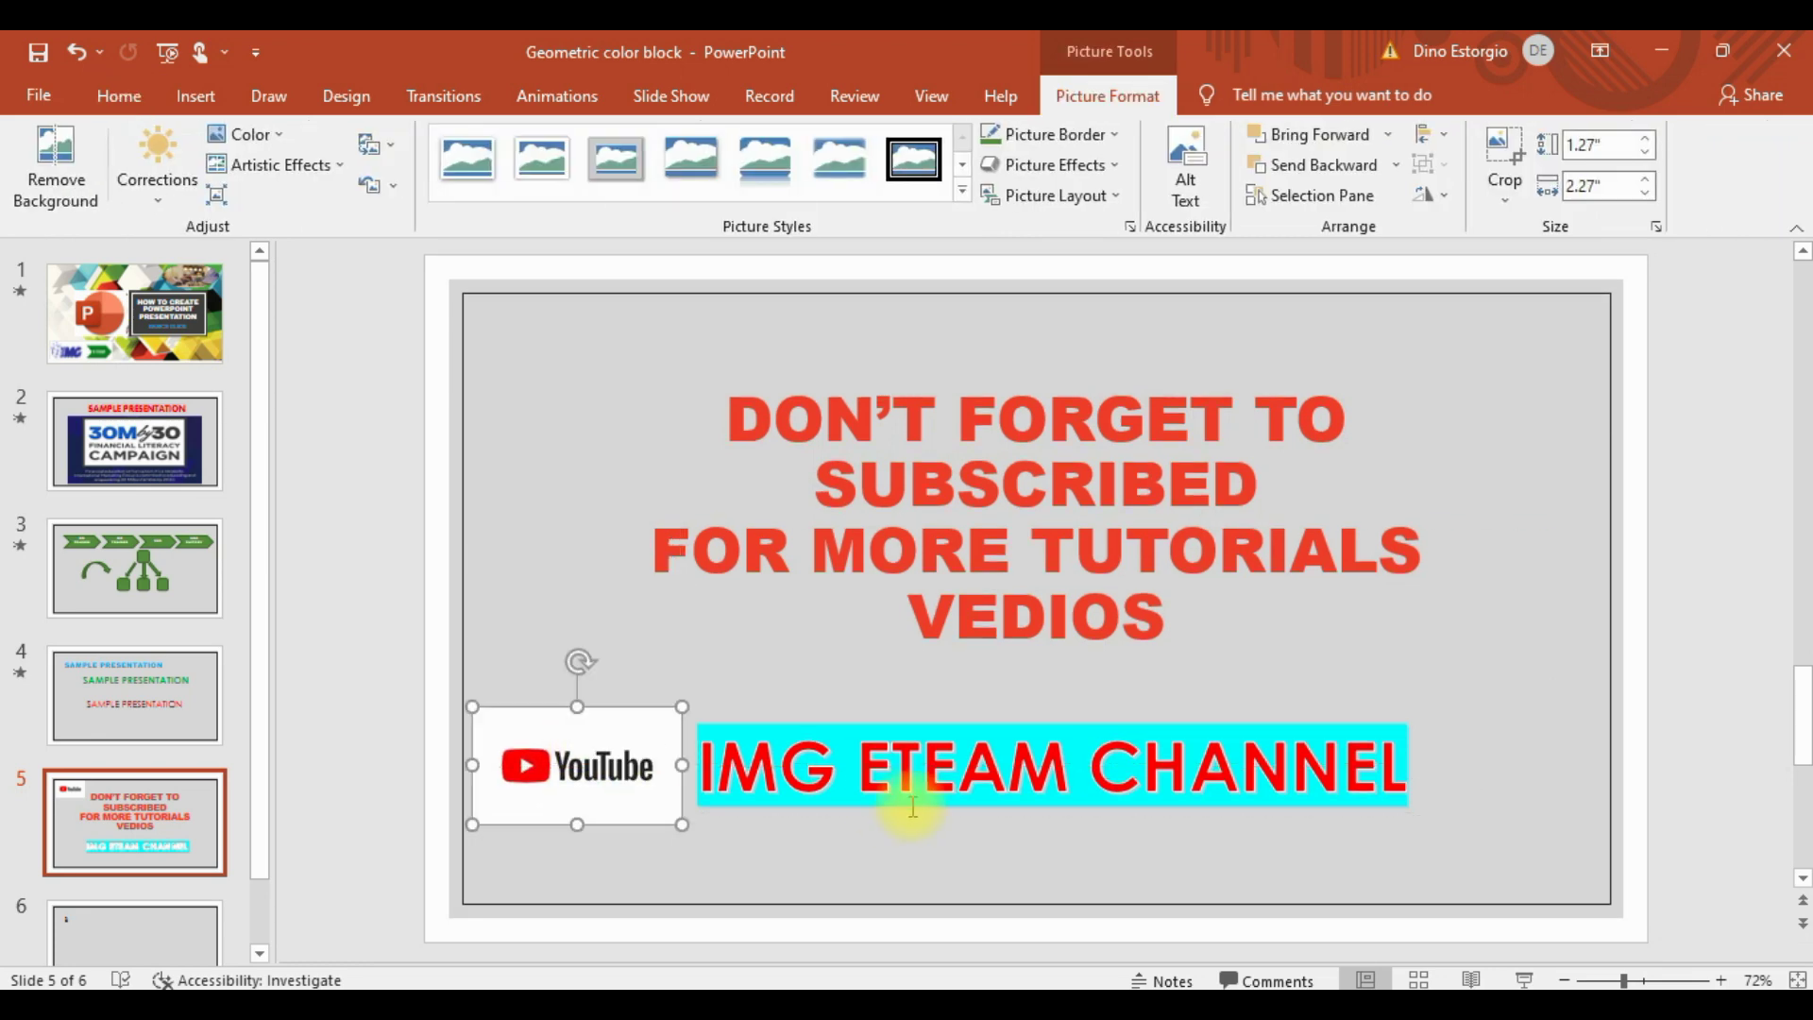
click(917, 776)
drag(970, 719, 1028, 719)
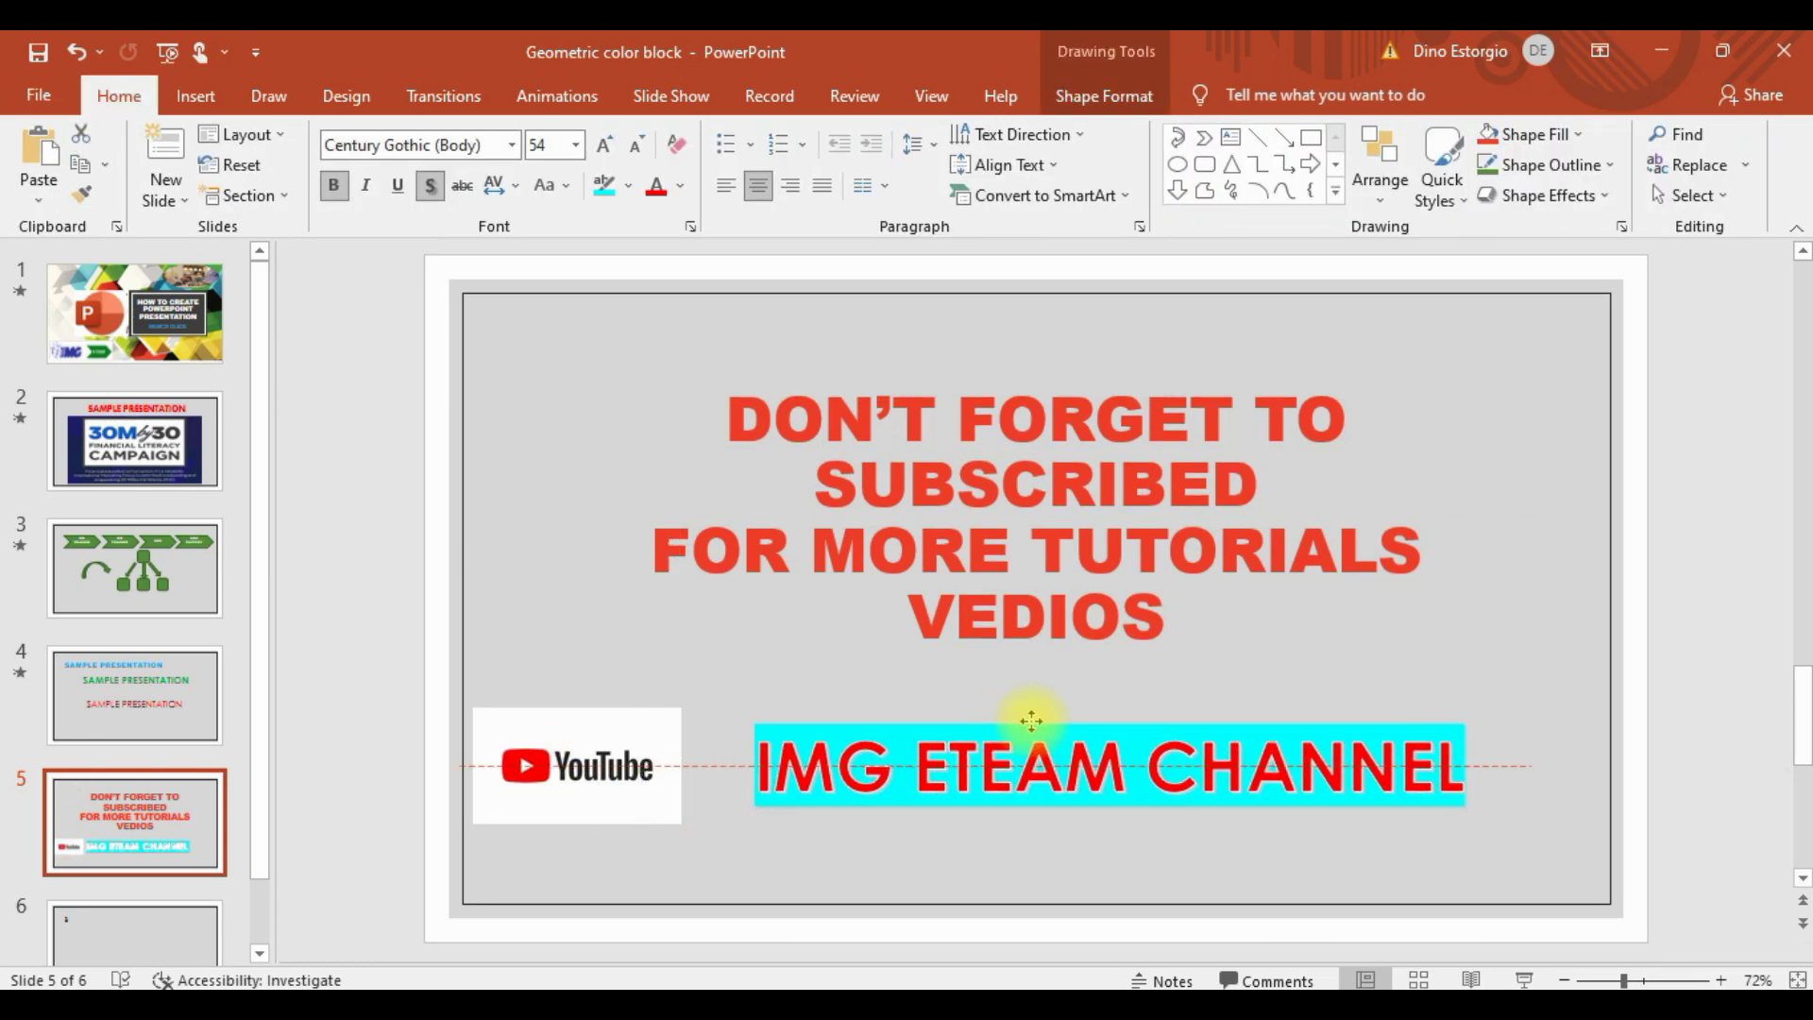
drag(585, 728, 622, 728)
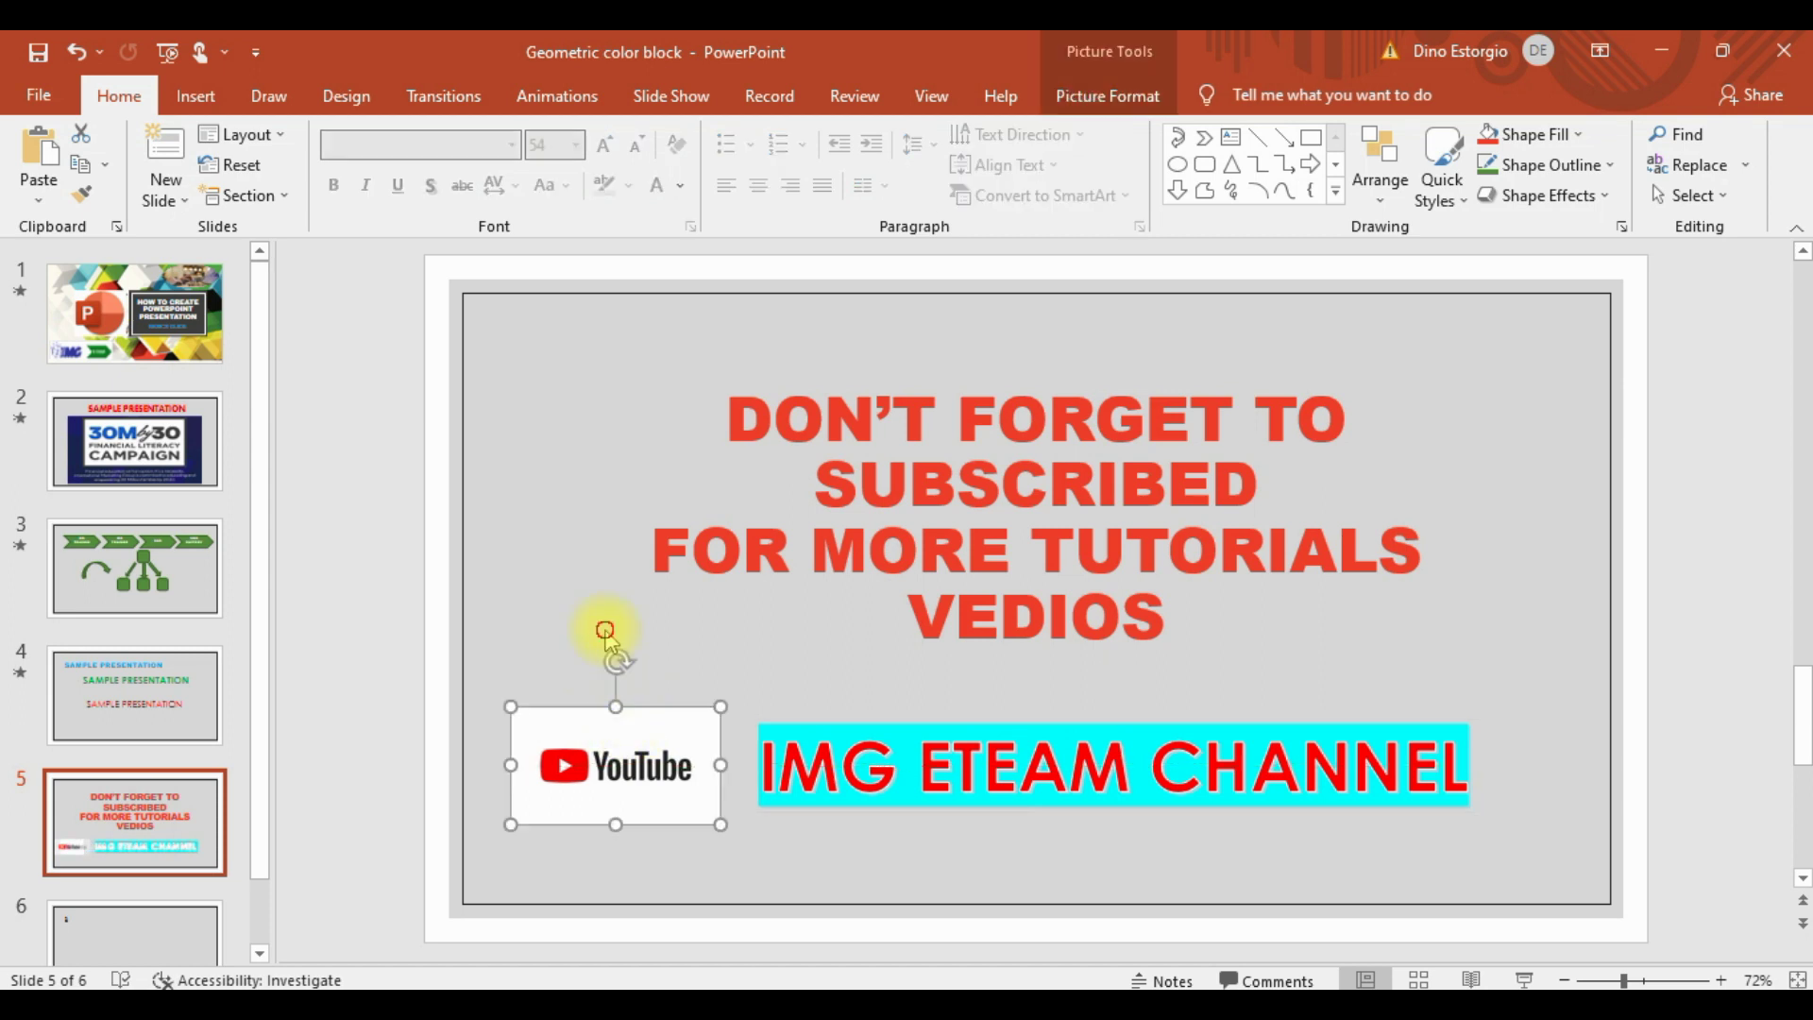
click(609, 620)
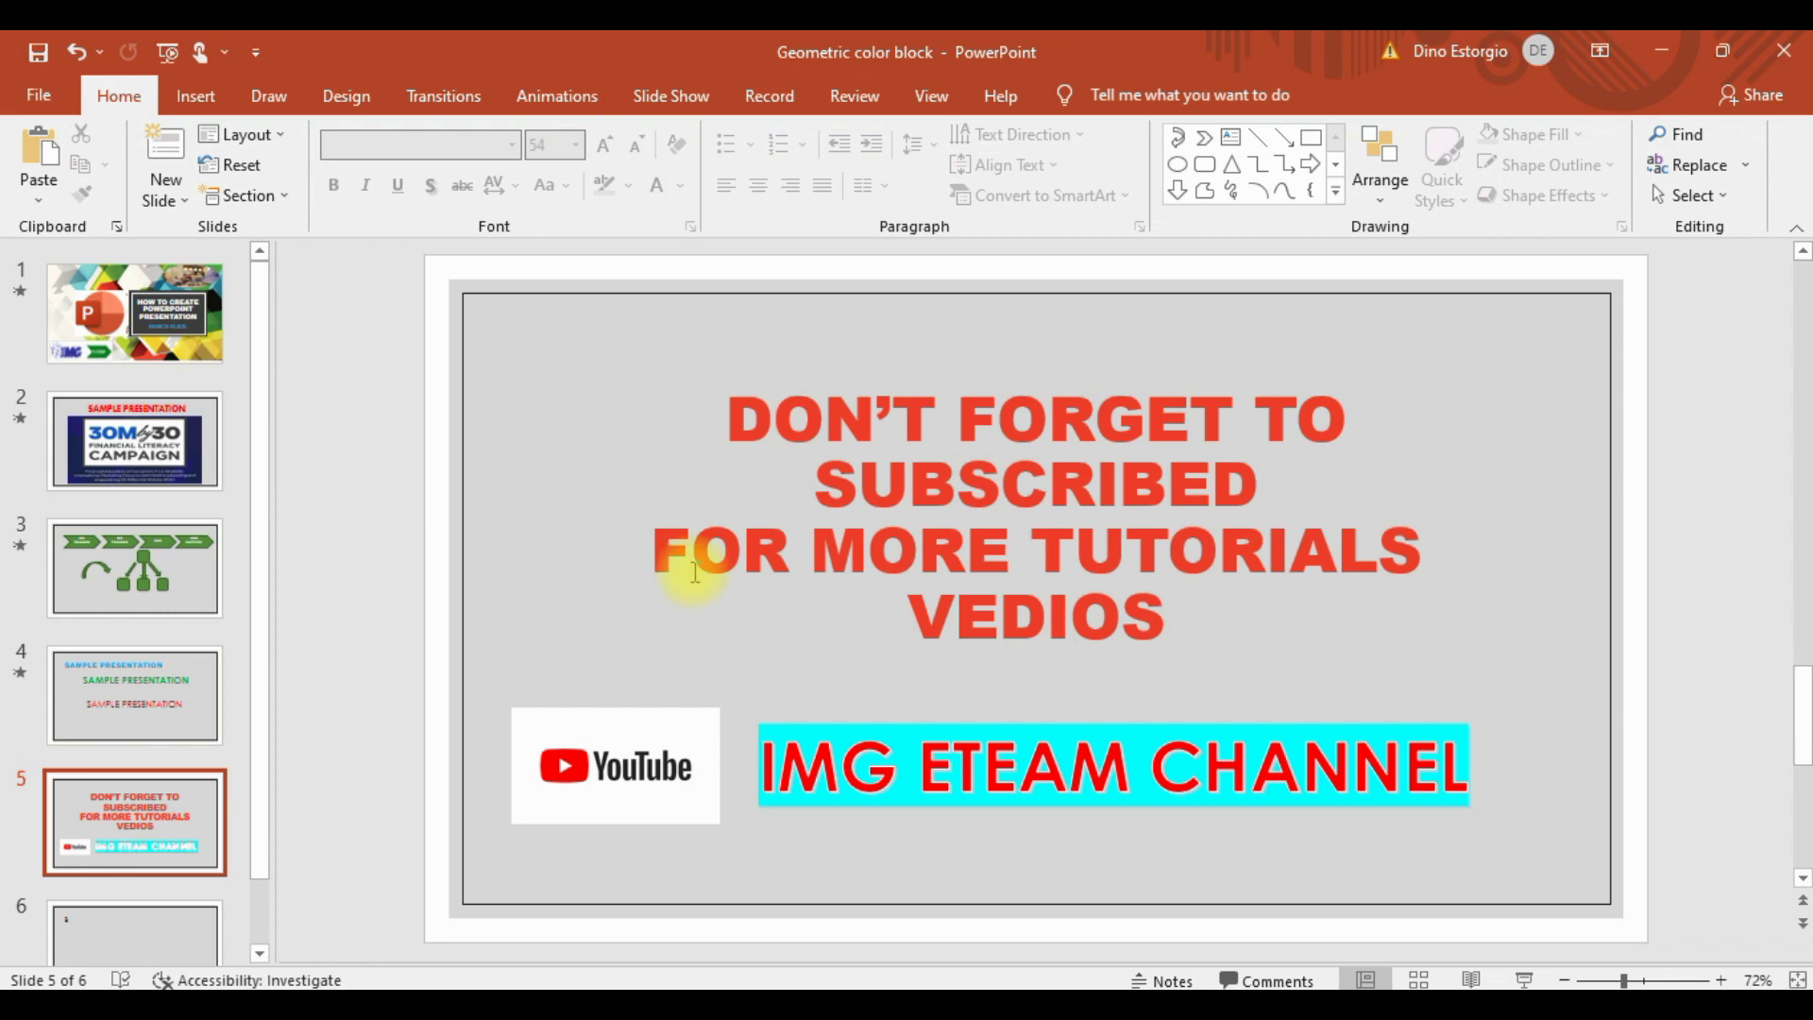
Step: On slide 6, type 'THANK YOU FOR WATCHING' and 'GOD BLESS EVERYONE!' on two lines in the title box
scroll(230, 825, down, 2)
click(170, 862)
click(563, 388)
text(THANK YOU FOR WATCHING)
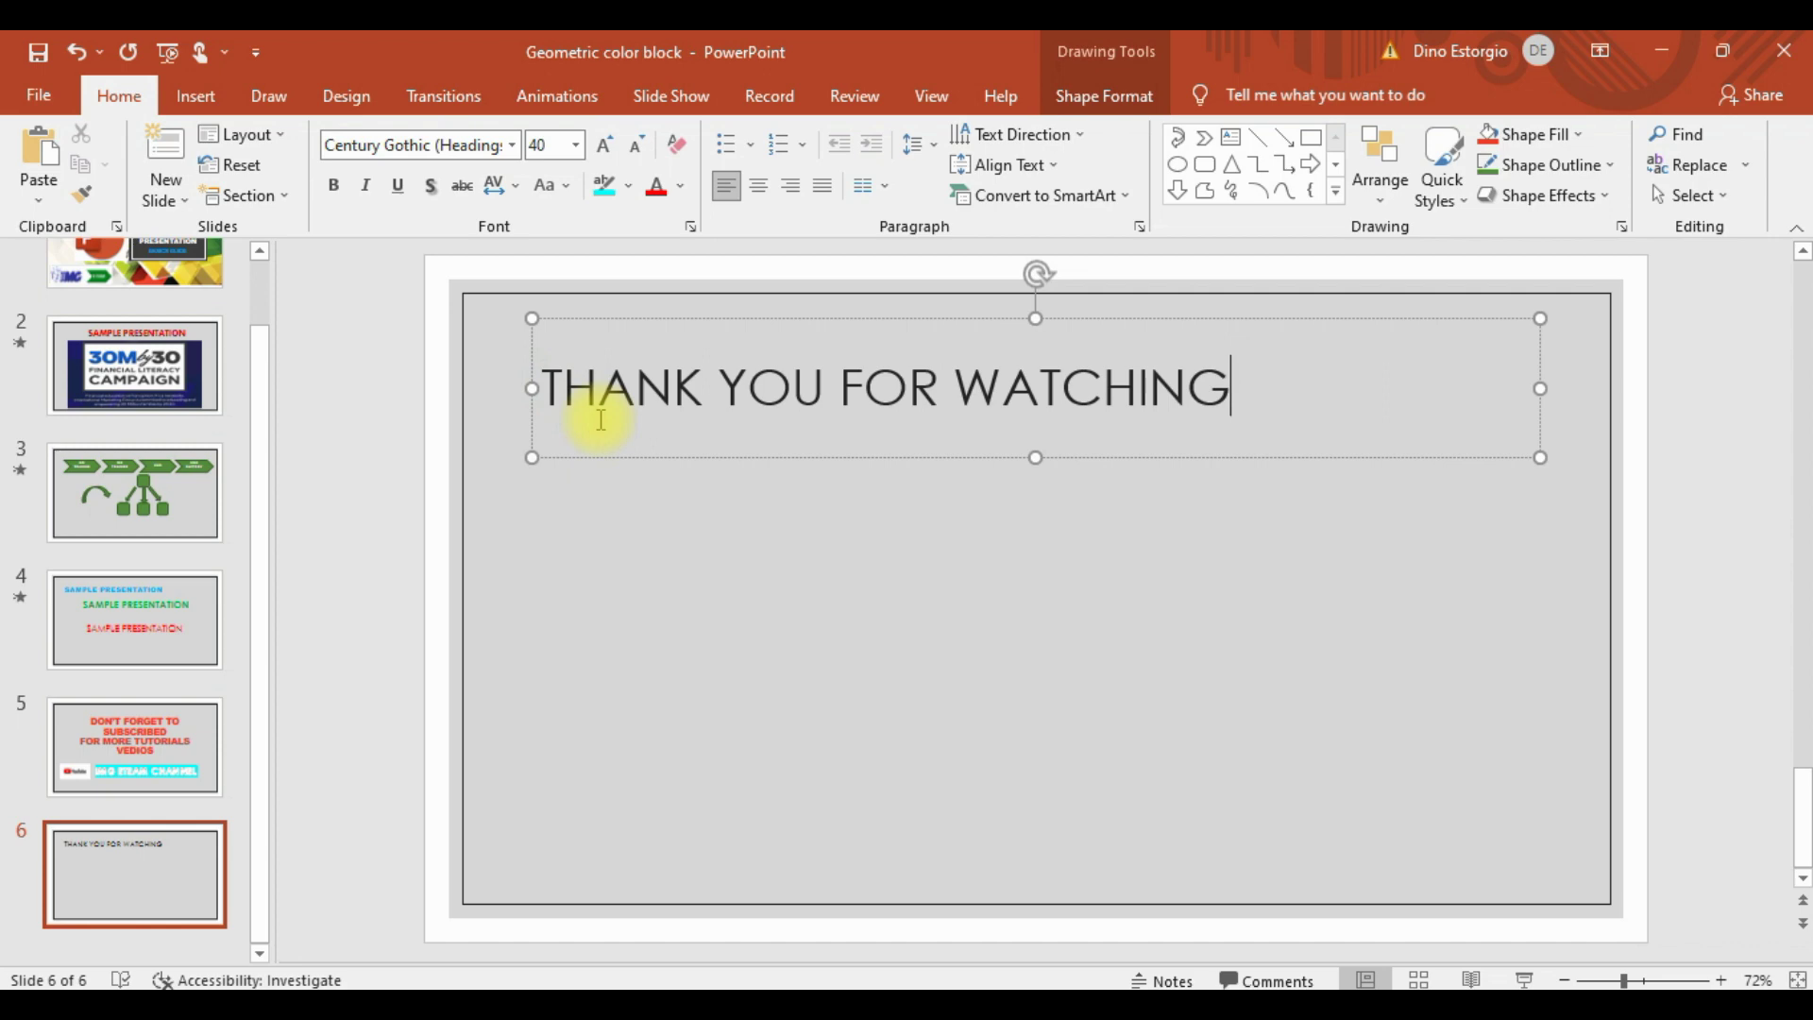
key(Return)
text(GOD BLESS EVERYONE!)
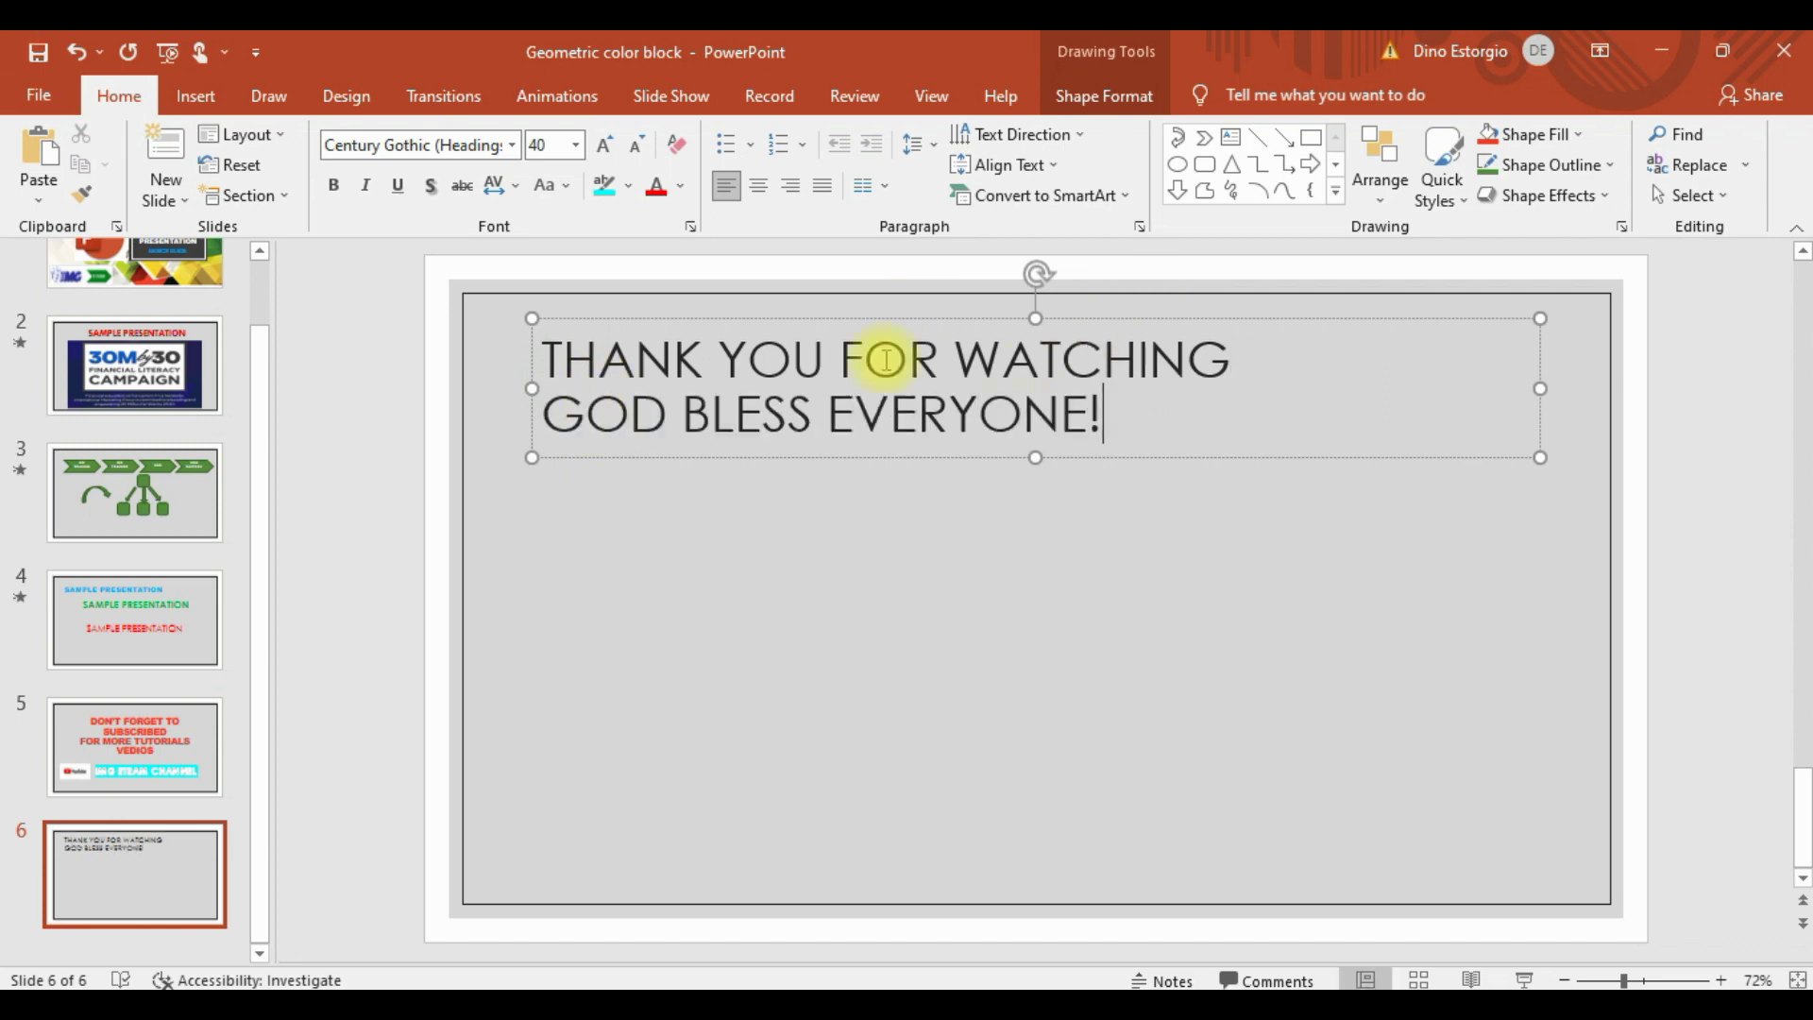
Step: Move the closing message to the slide's middle and center-align both lines
drag(867, 314, 949, 491)
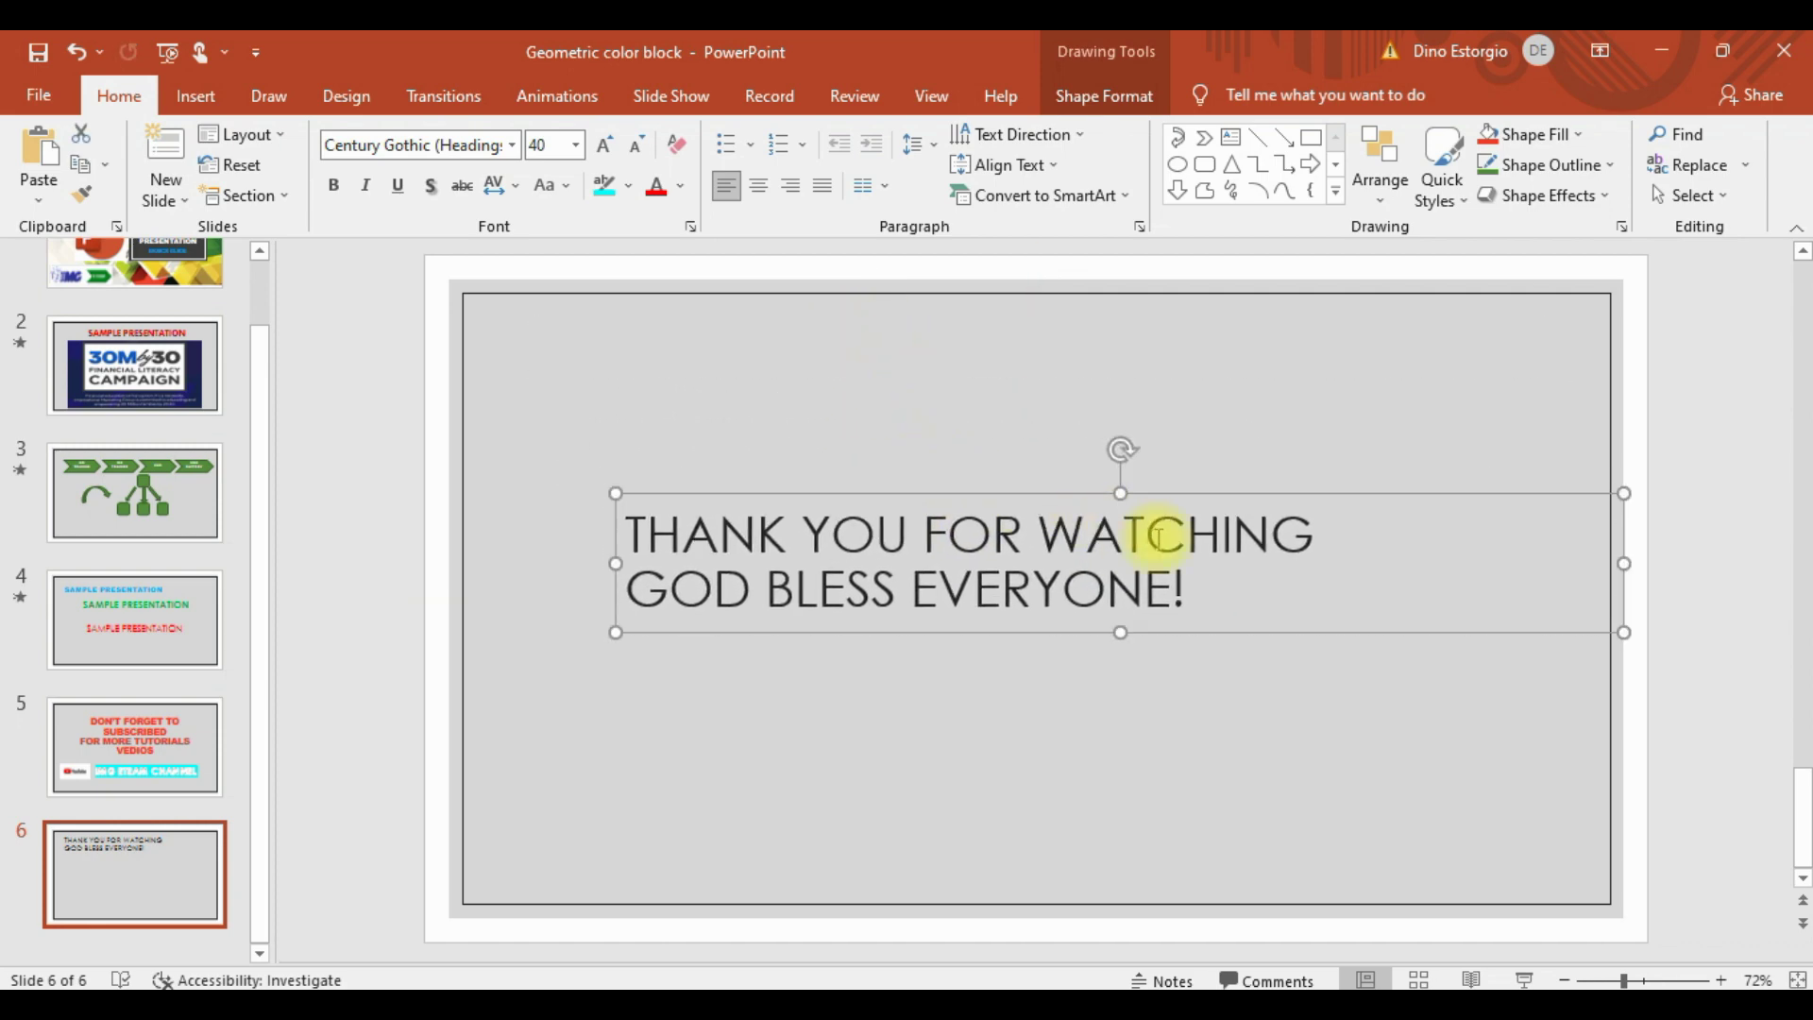
drag(1227, 610, 626, 527)
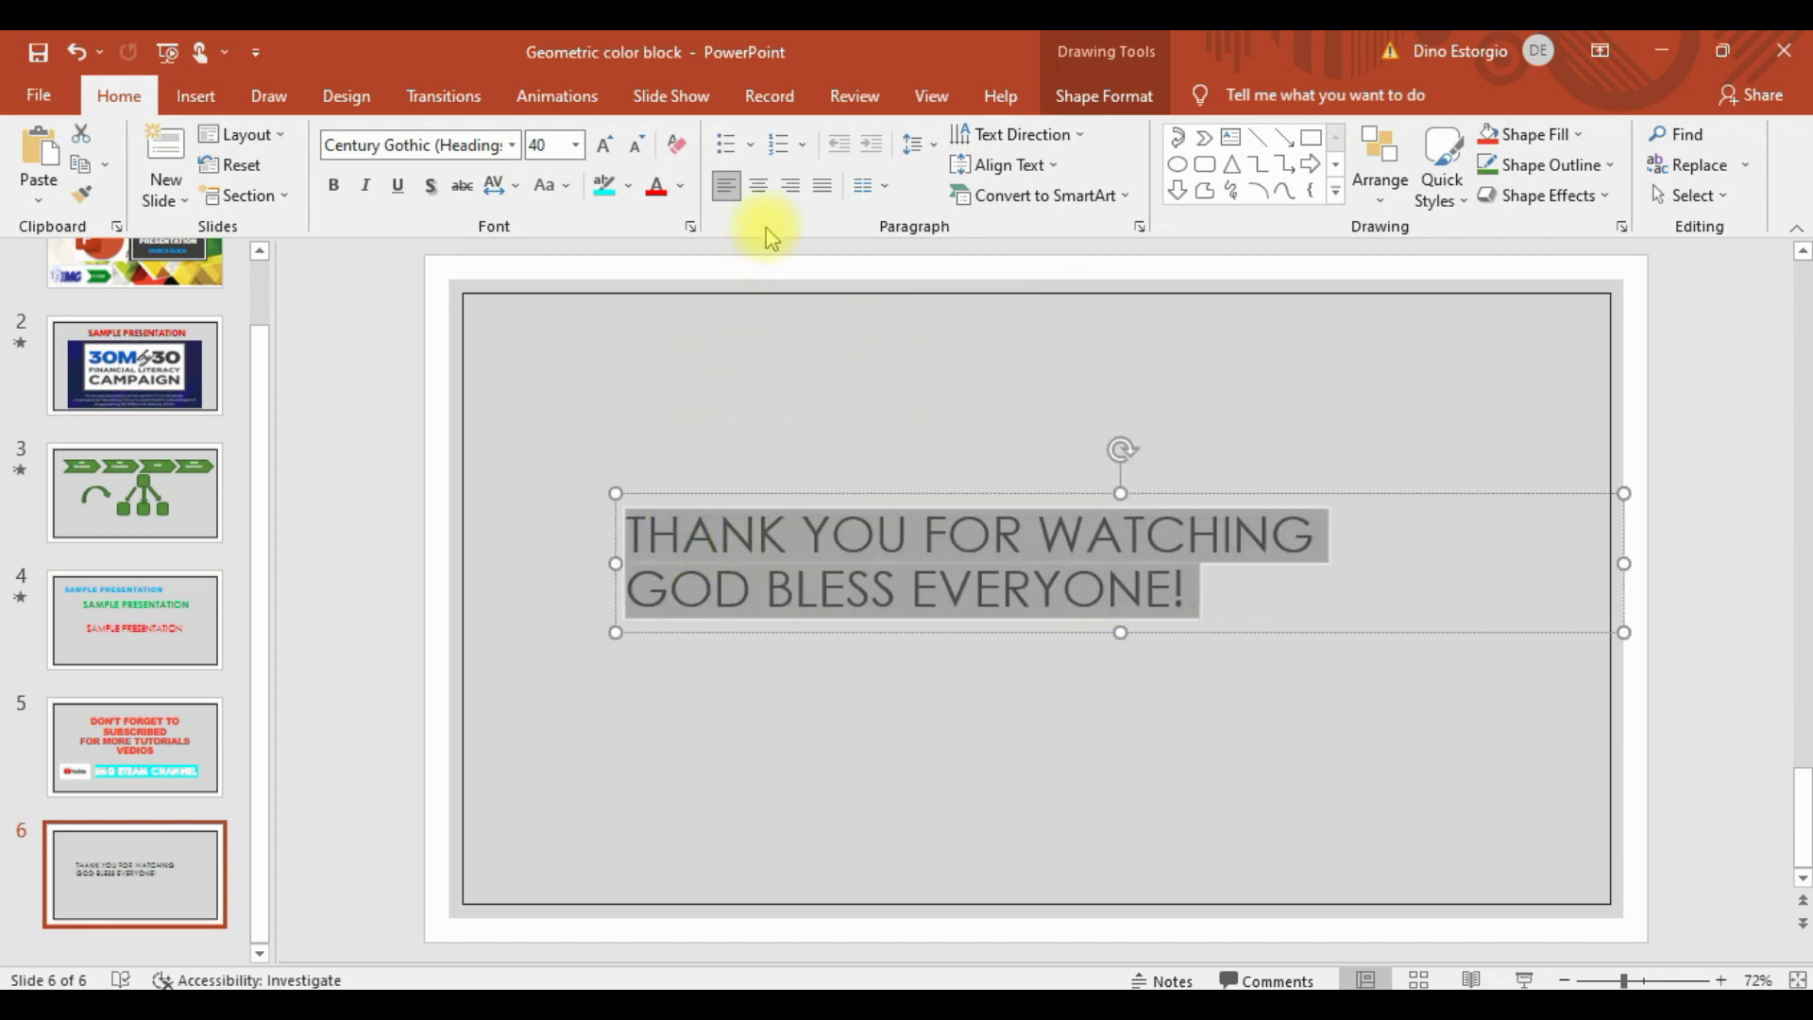
click(760, 193)
drag(978, 493, 913, 501)
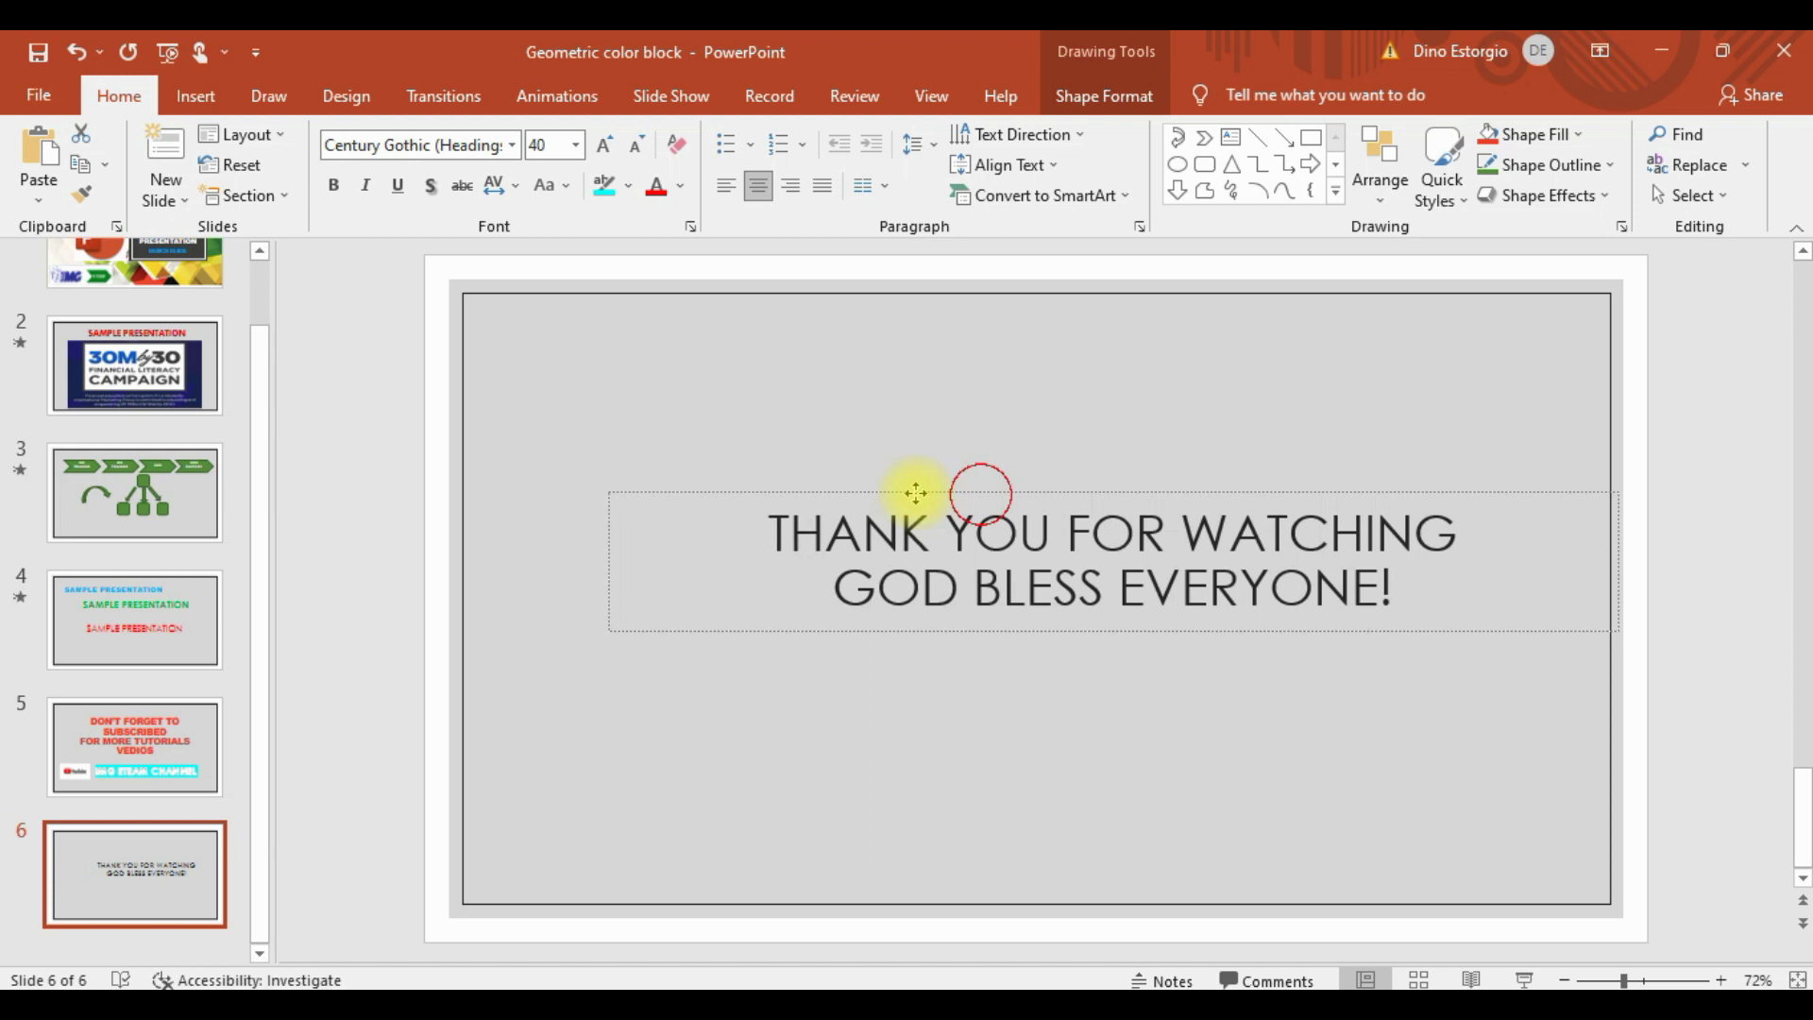
Step: Format the closing message in blue Cooper Black at 48 pt
click(682, 189)
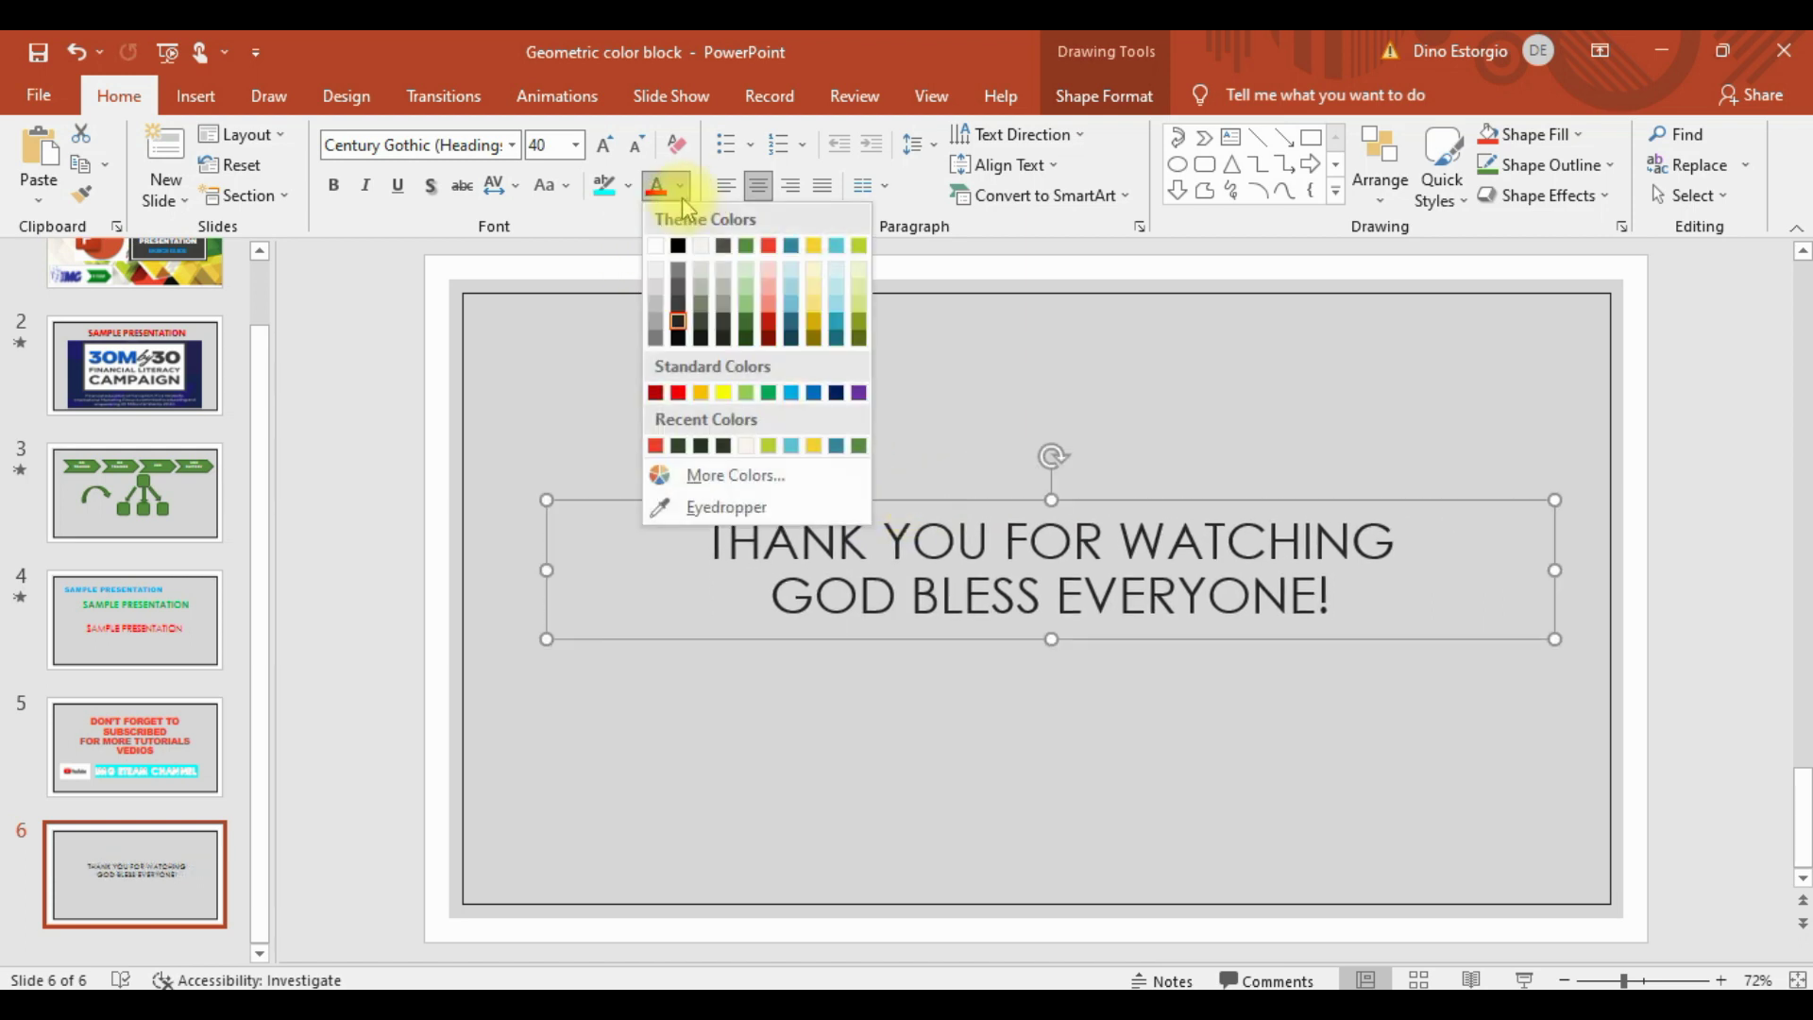
click(814, 393)
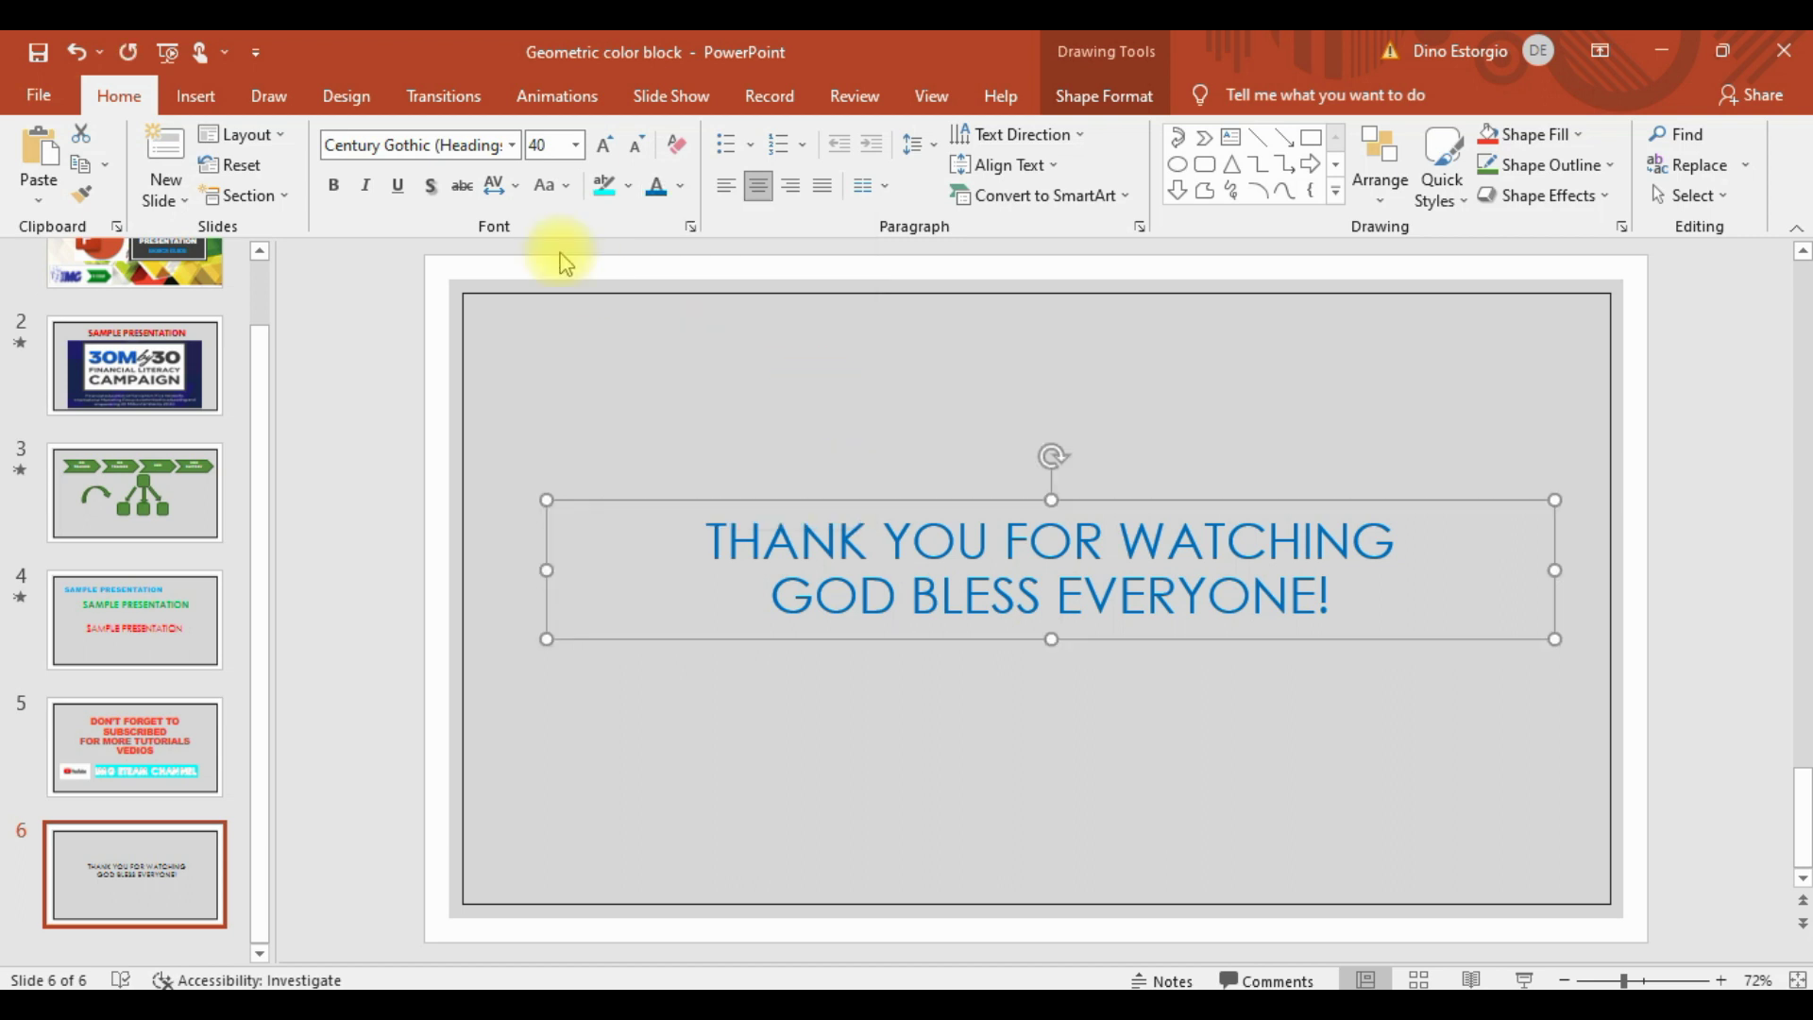
click(511, 144)
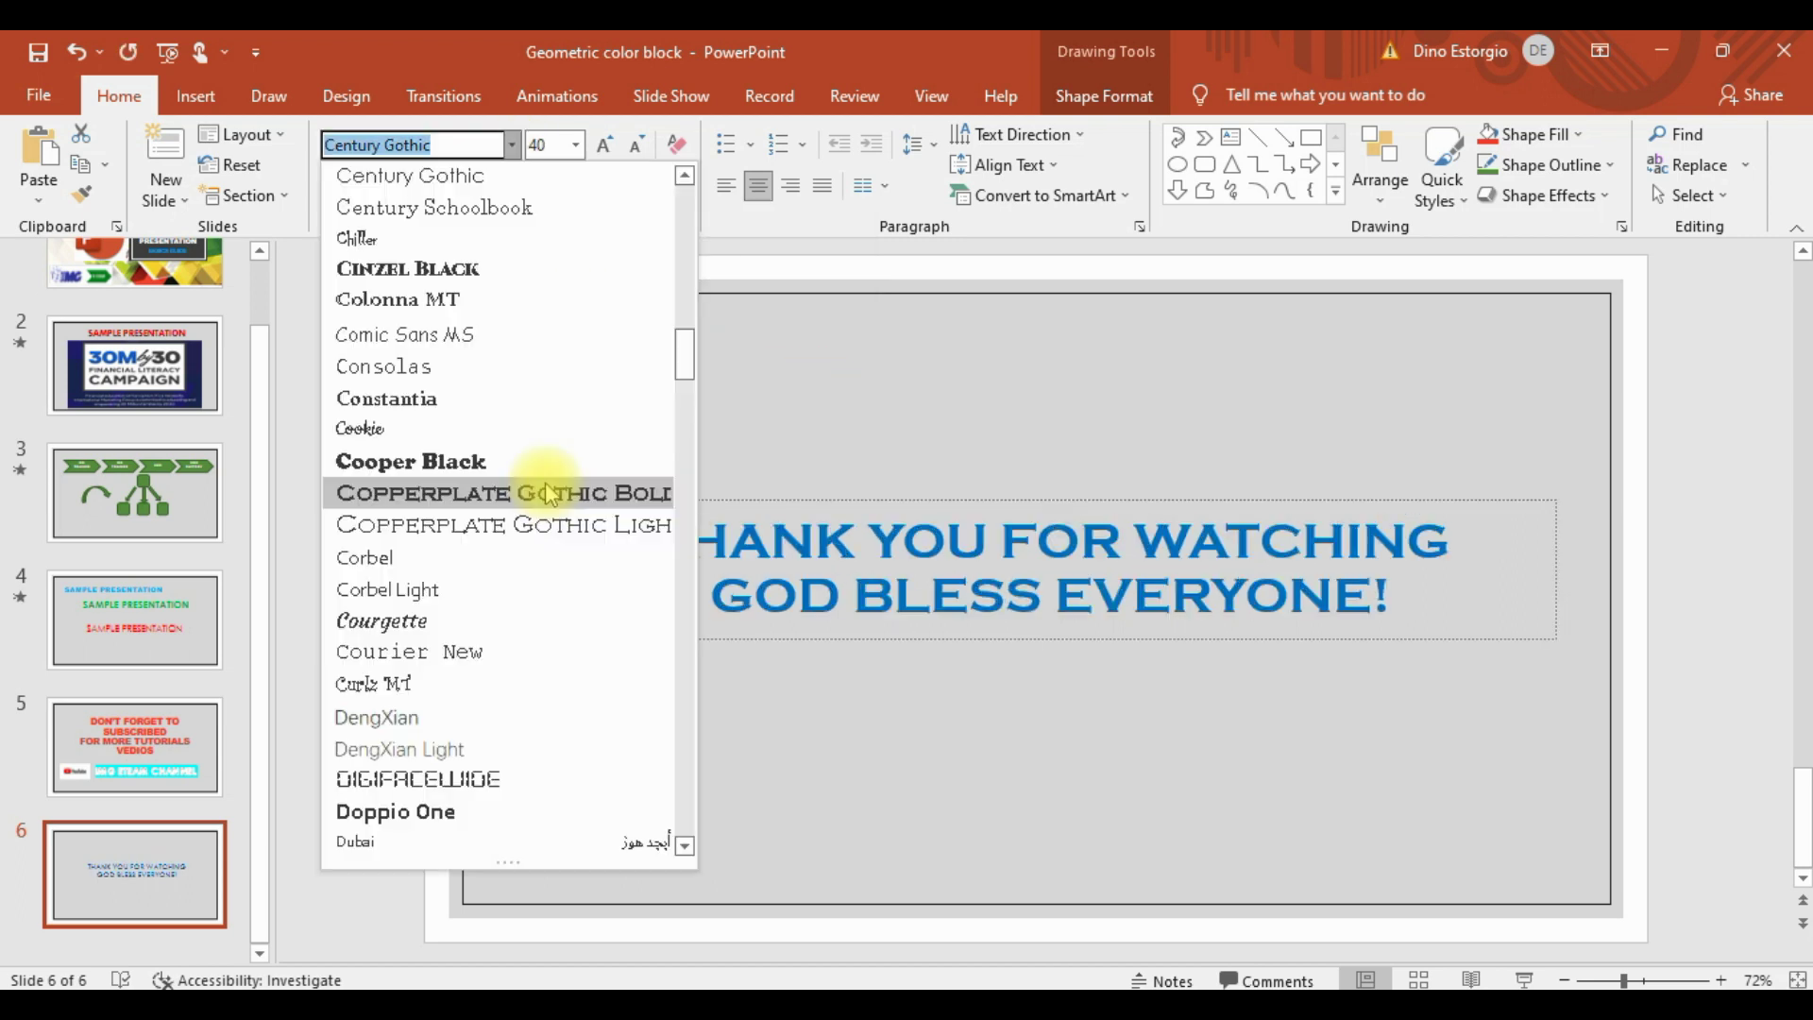
click(545, 467)
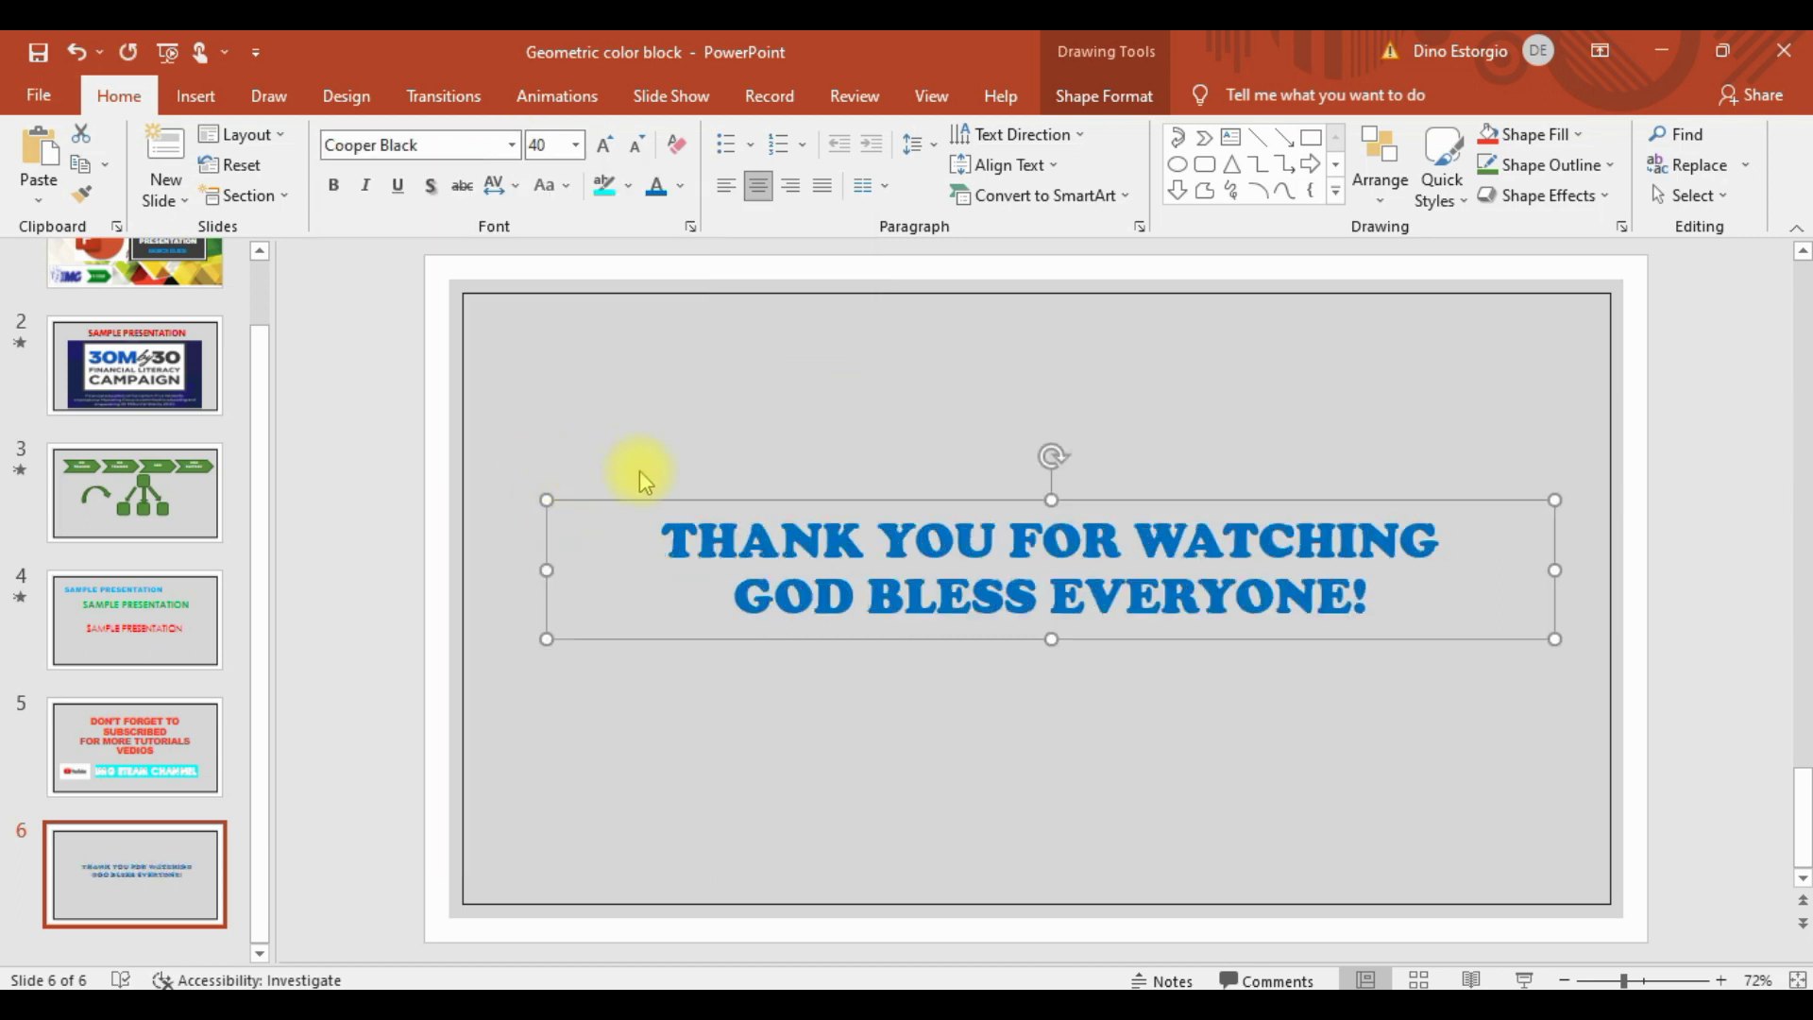
click(575, 144)
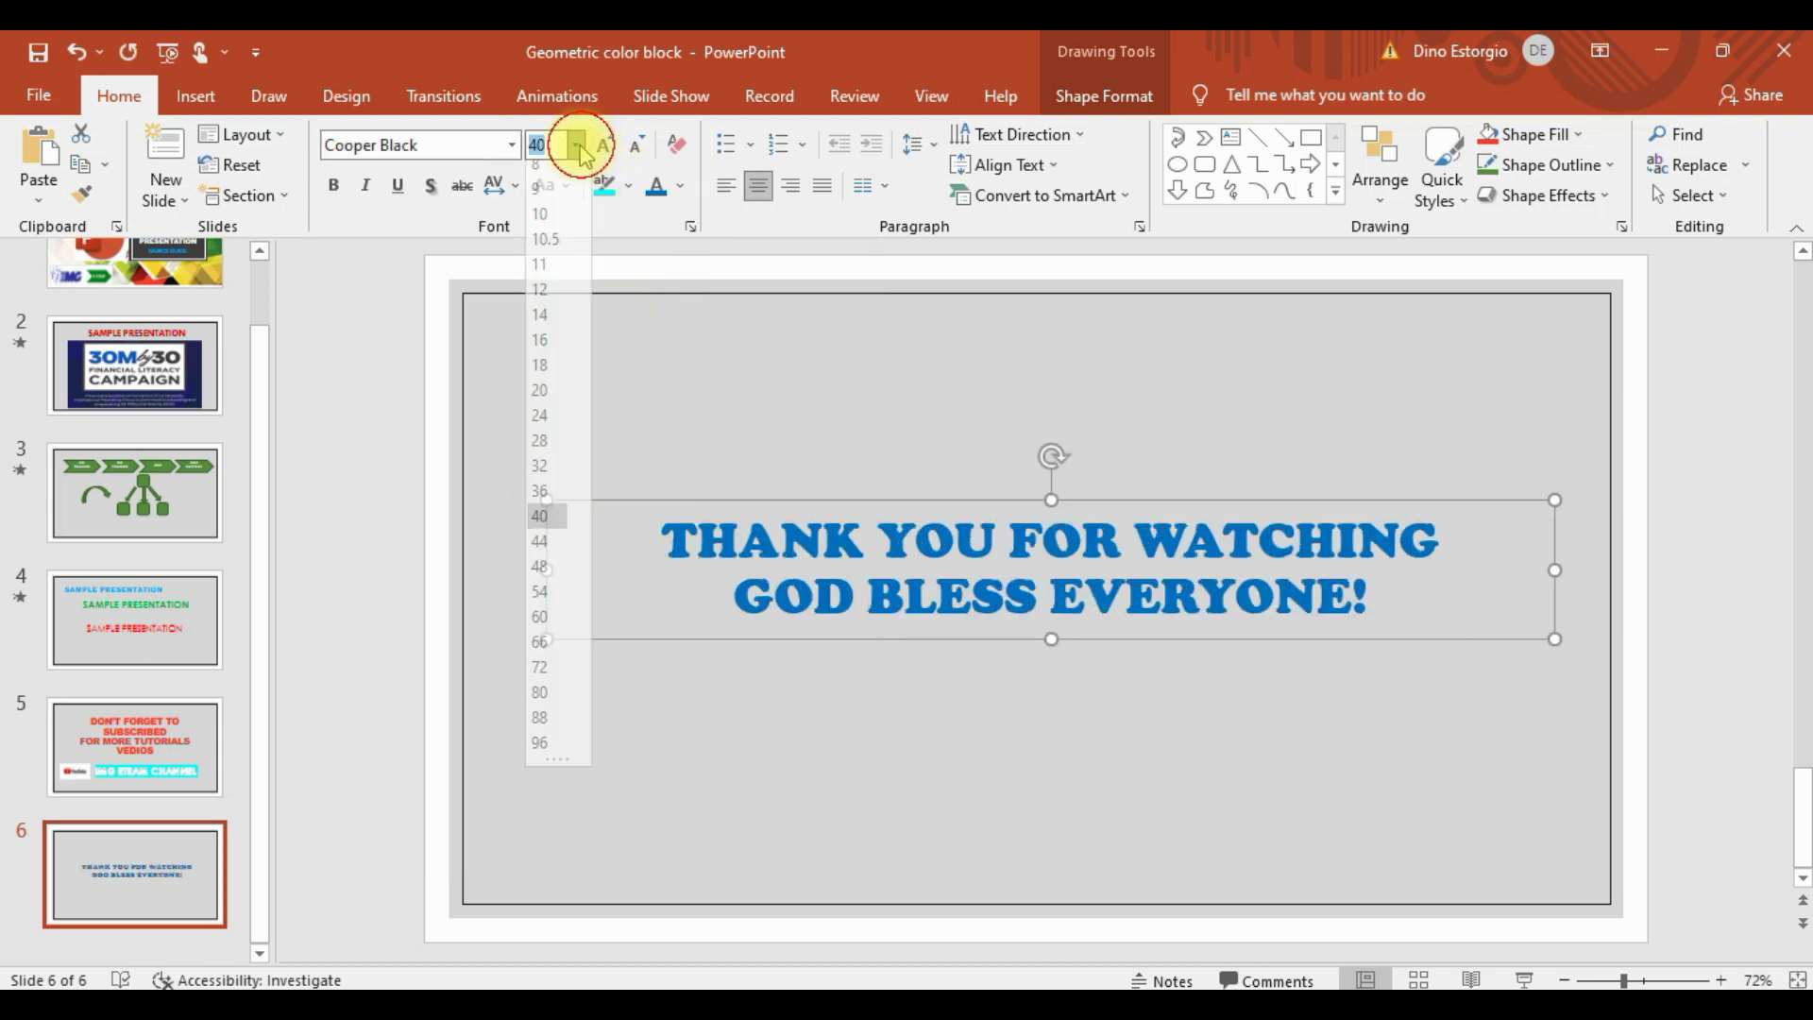
click(544, 577)
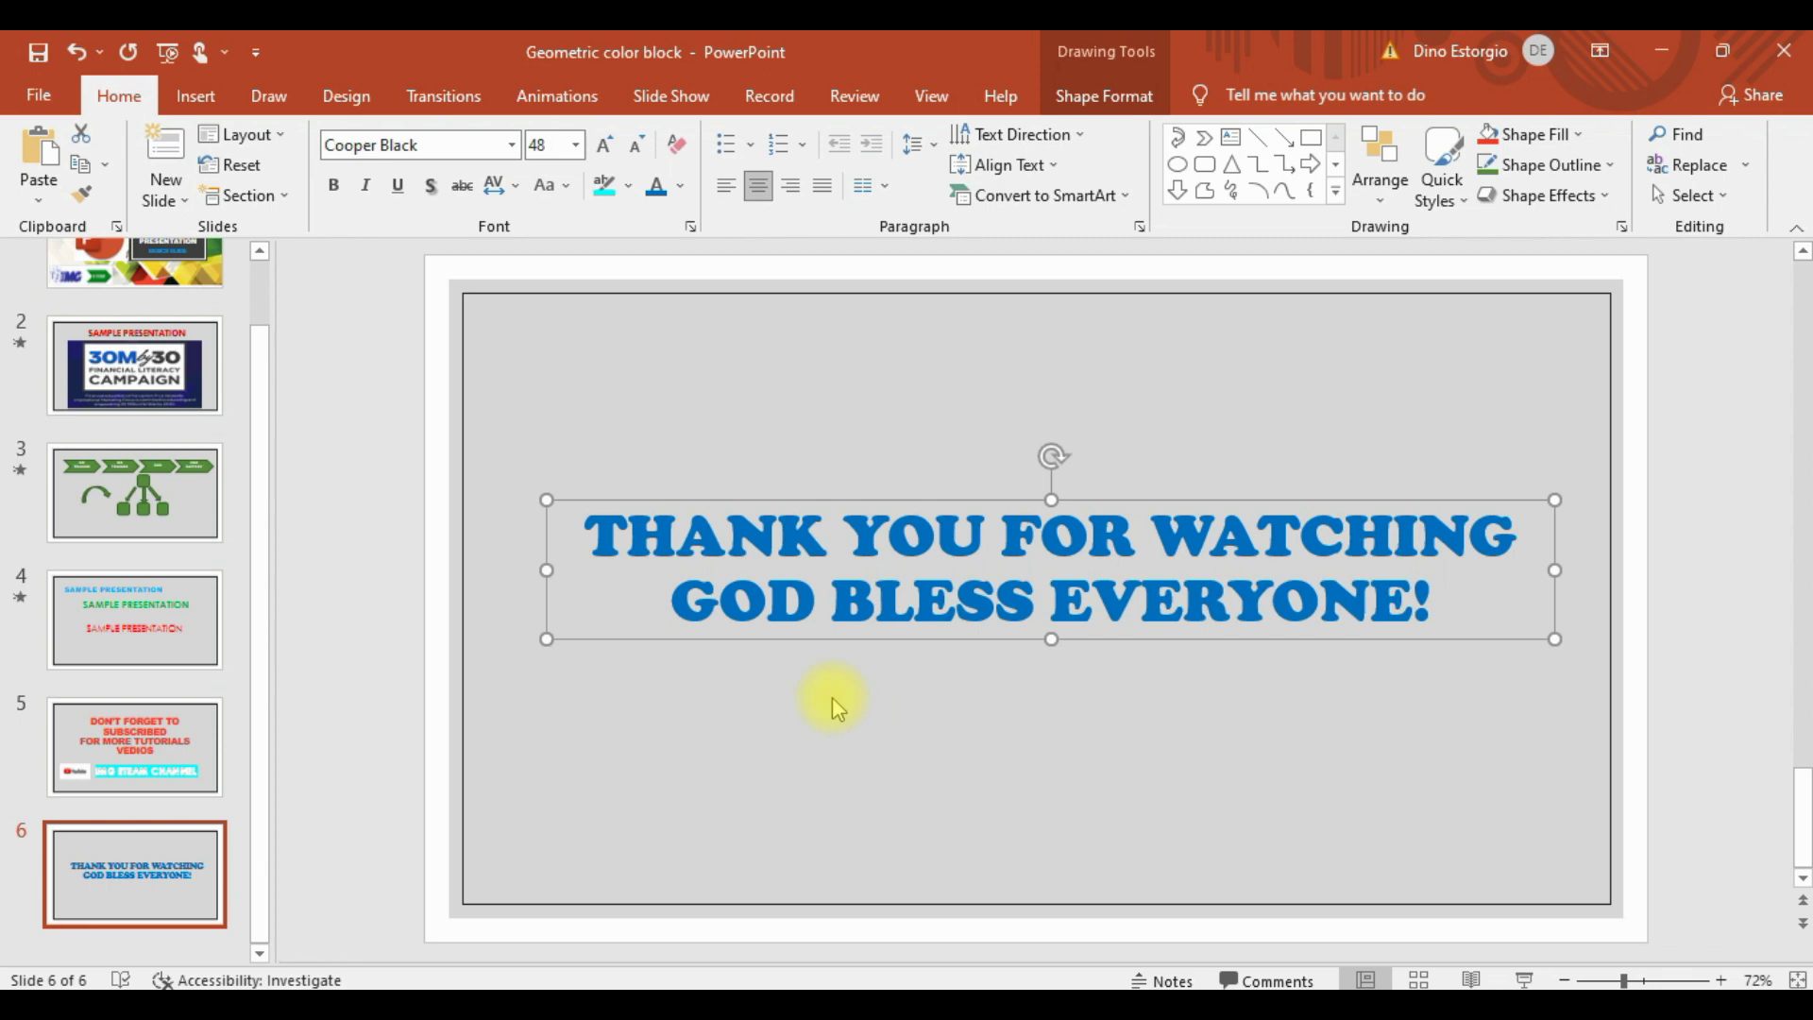
Step: Give the closing message a white text highlight and deselect it to check
click(629, 189)
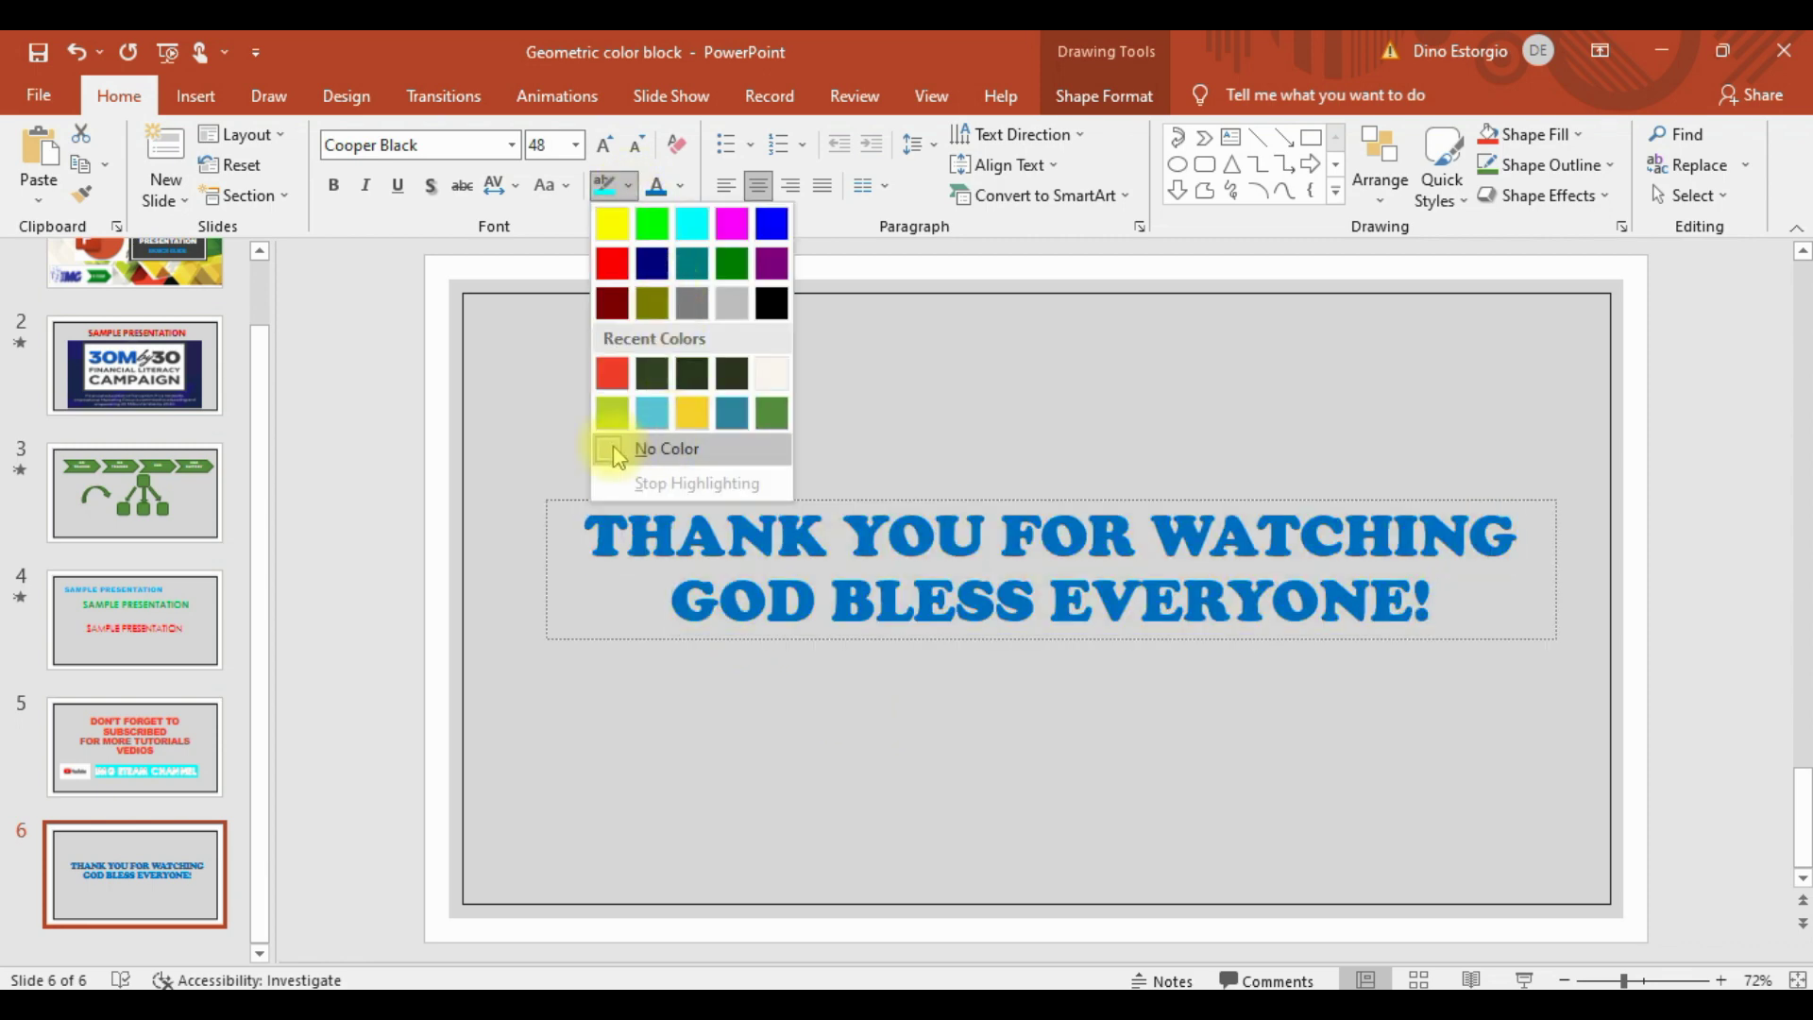
click(777, 374)
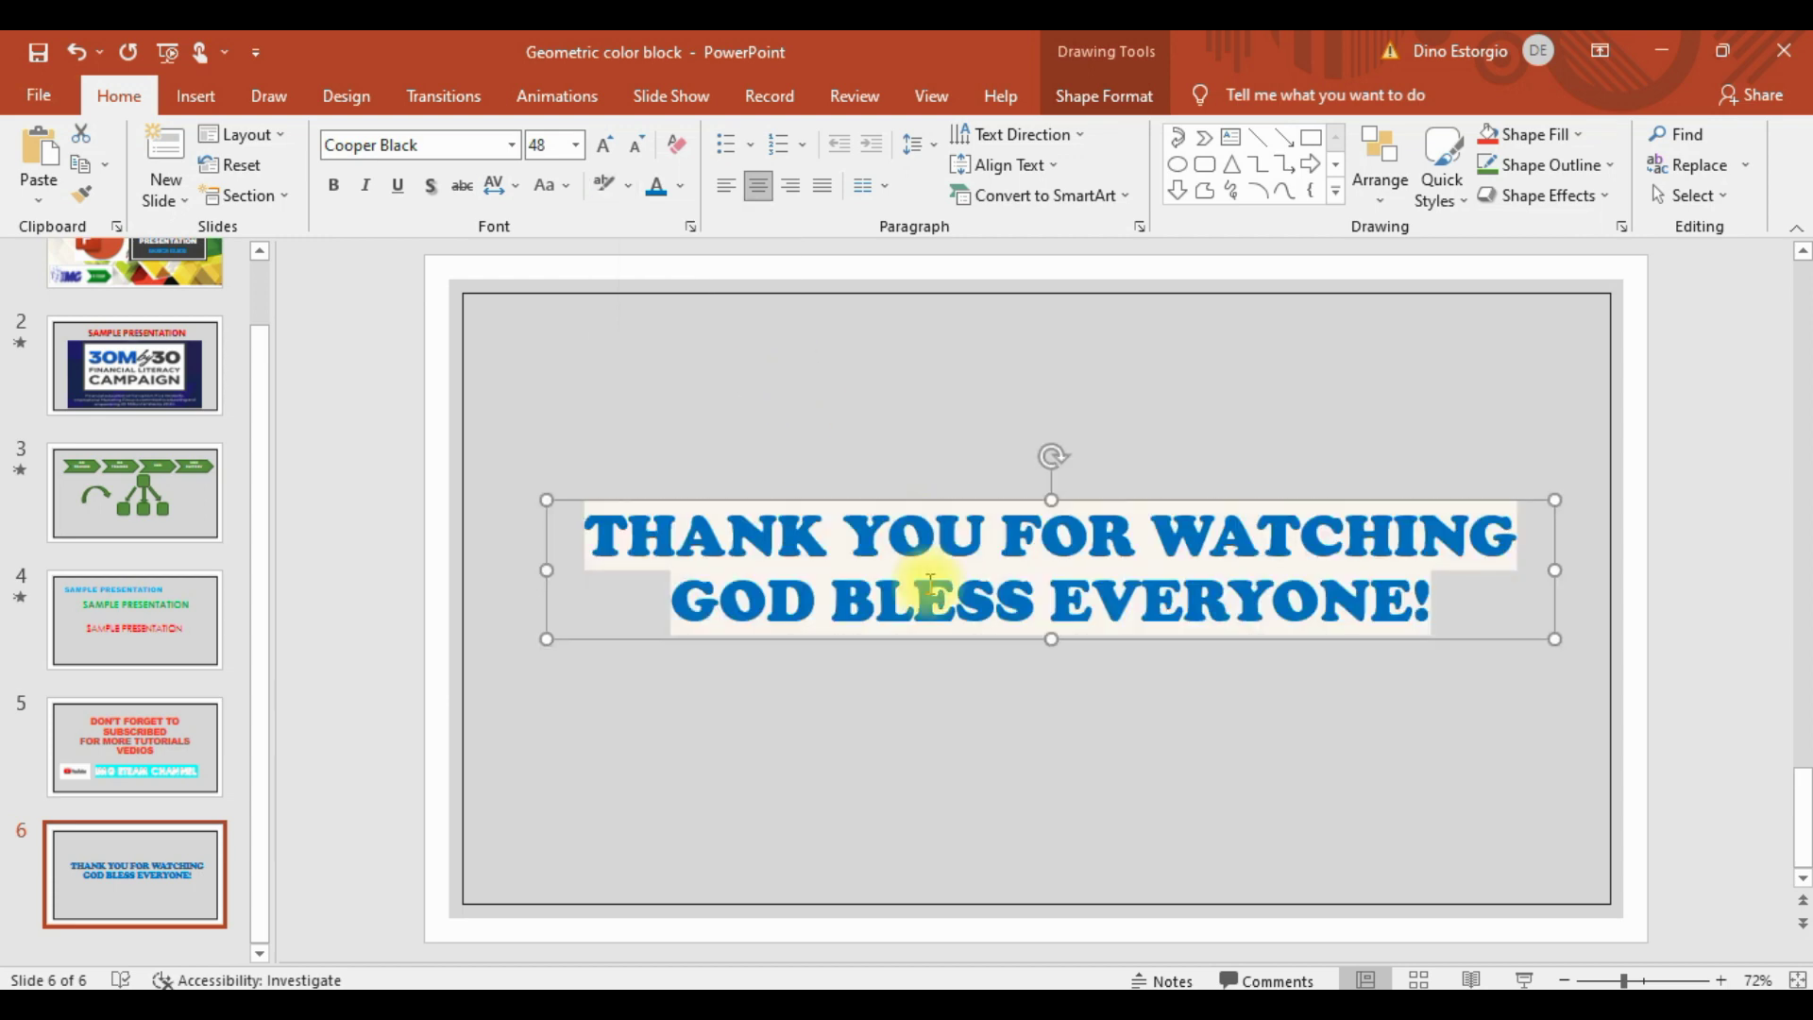
click(947, 682)
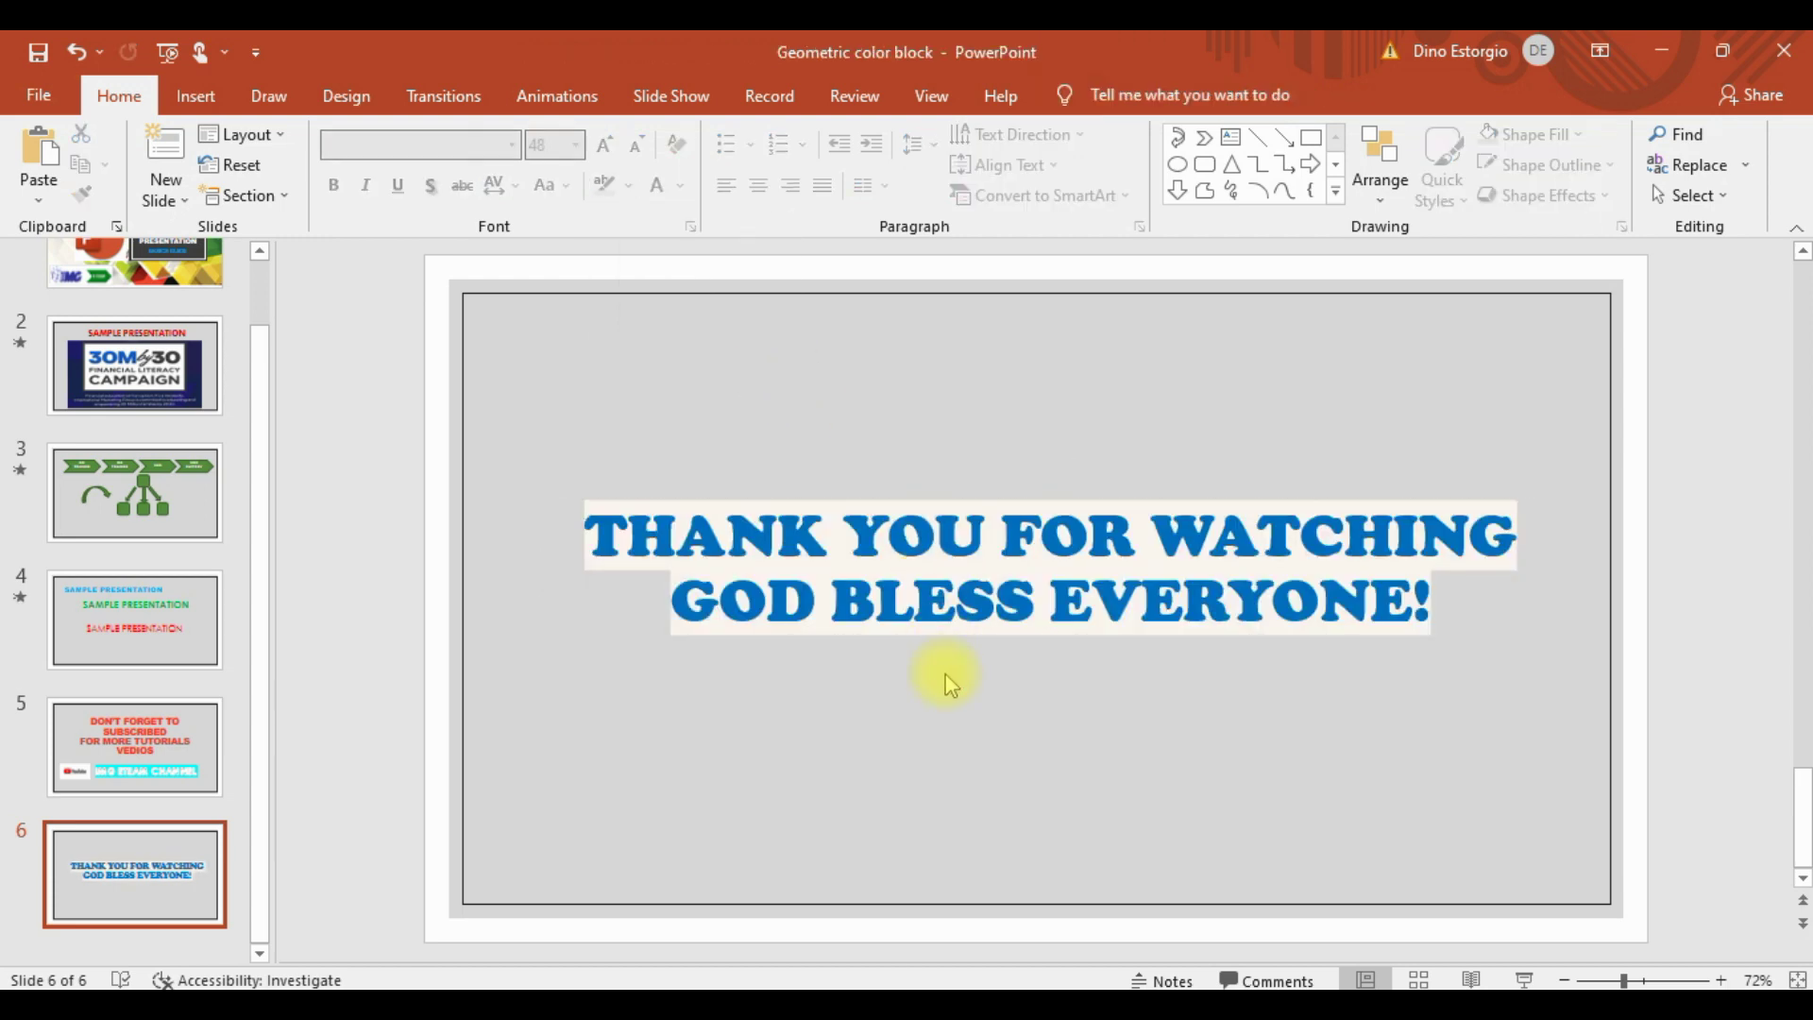
click(144, 736)
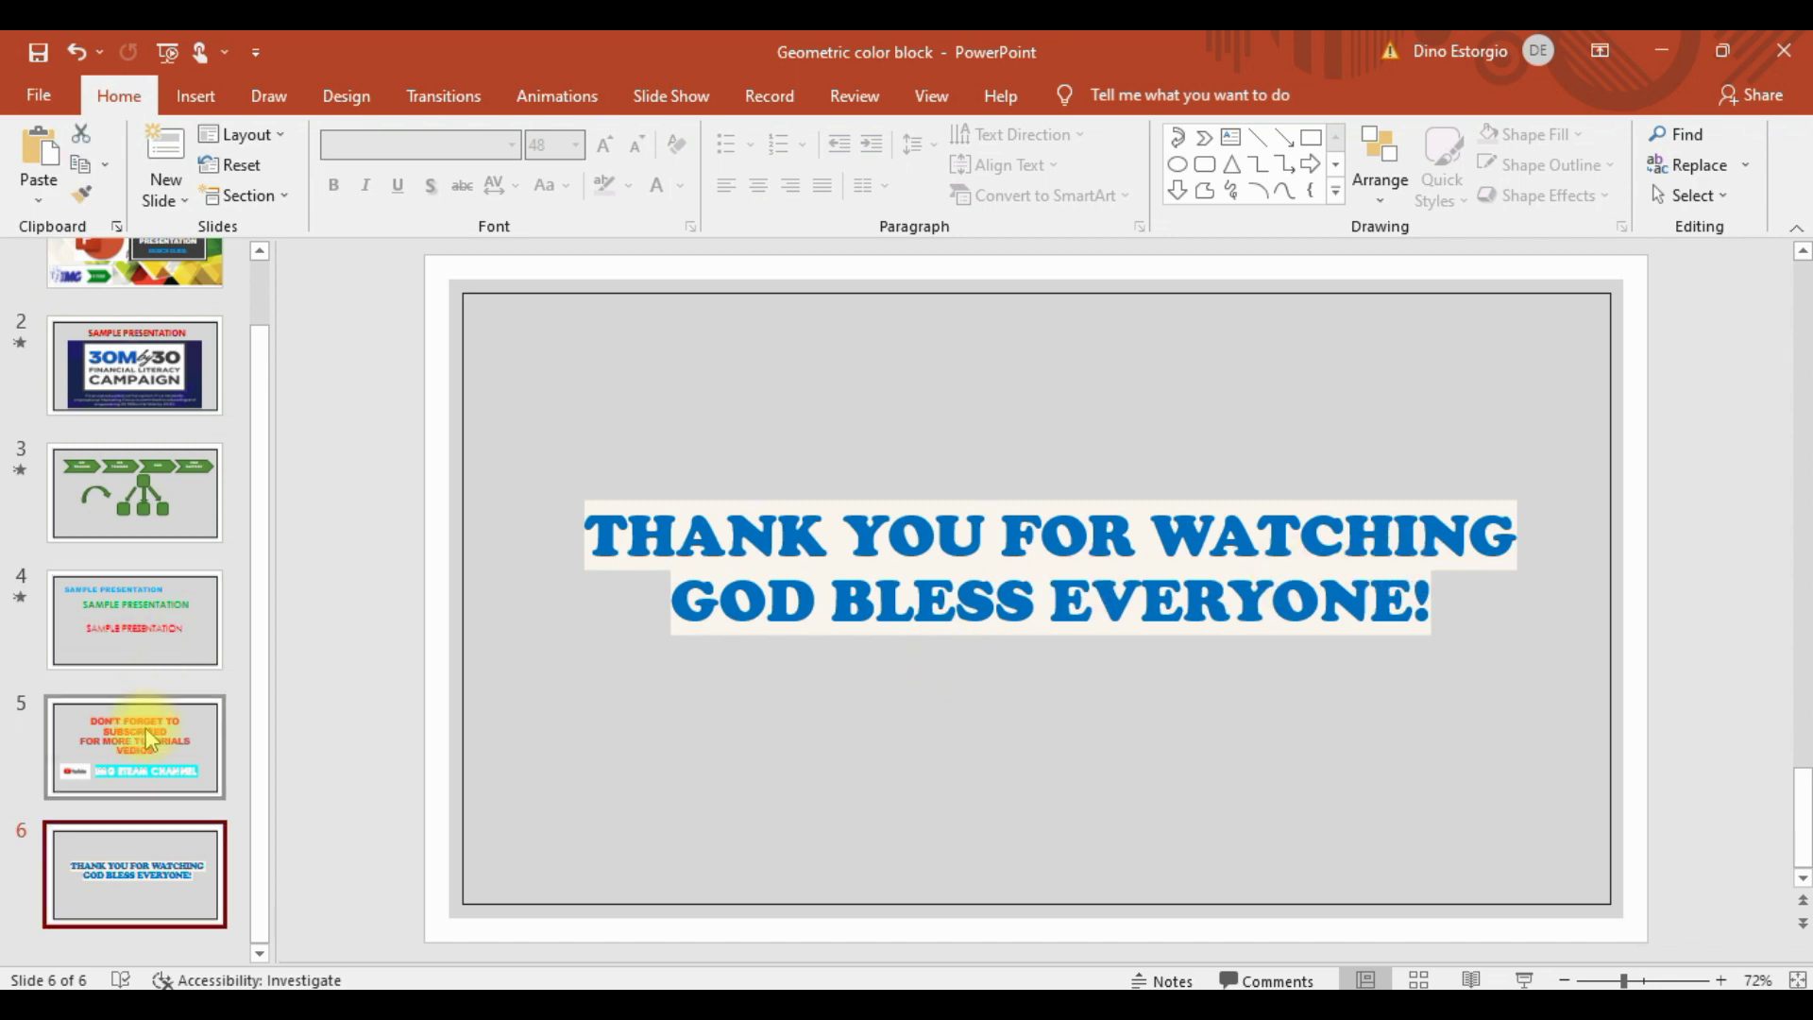
Step: Apply the Gallery transition to slide 5
click(133, 609)
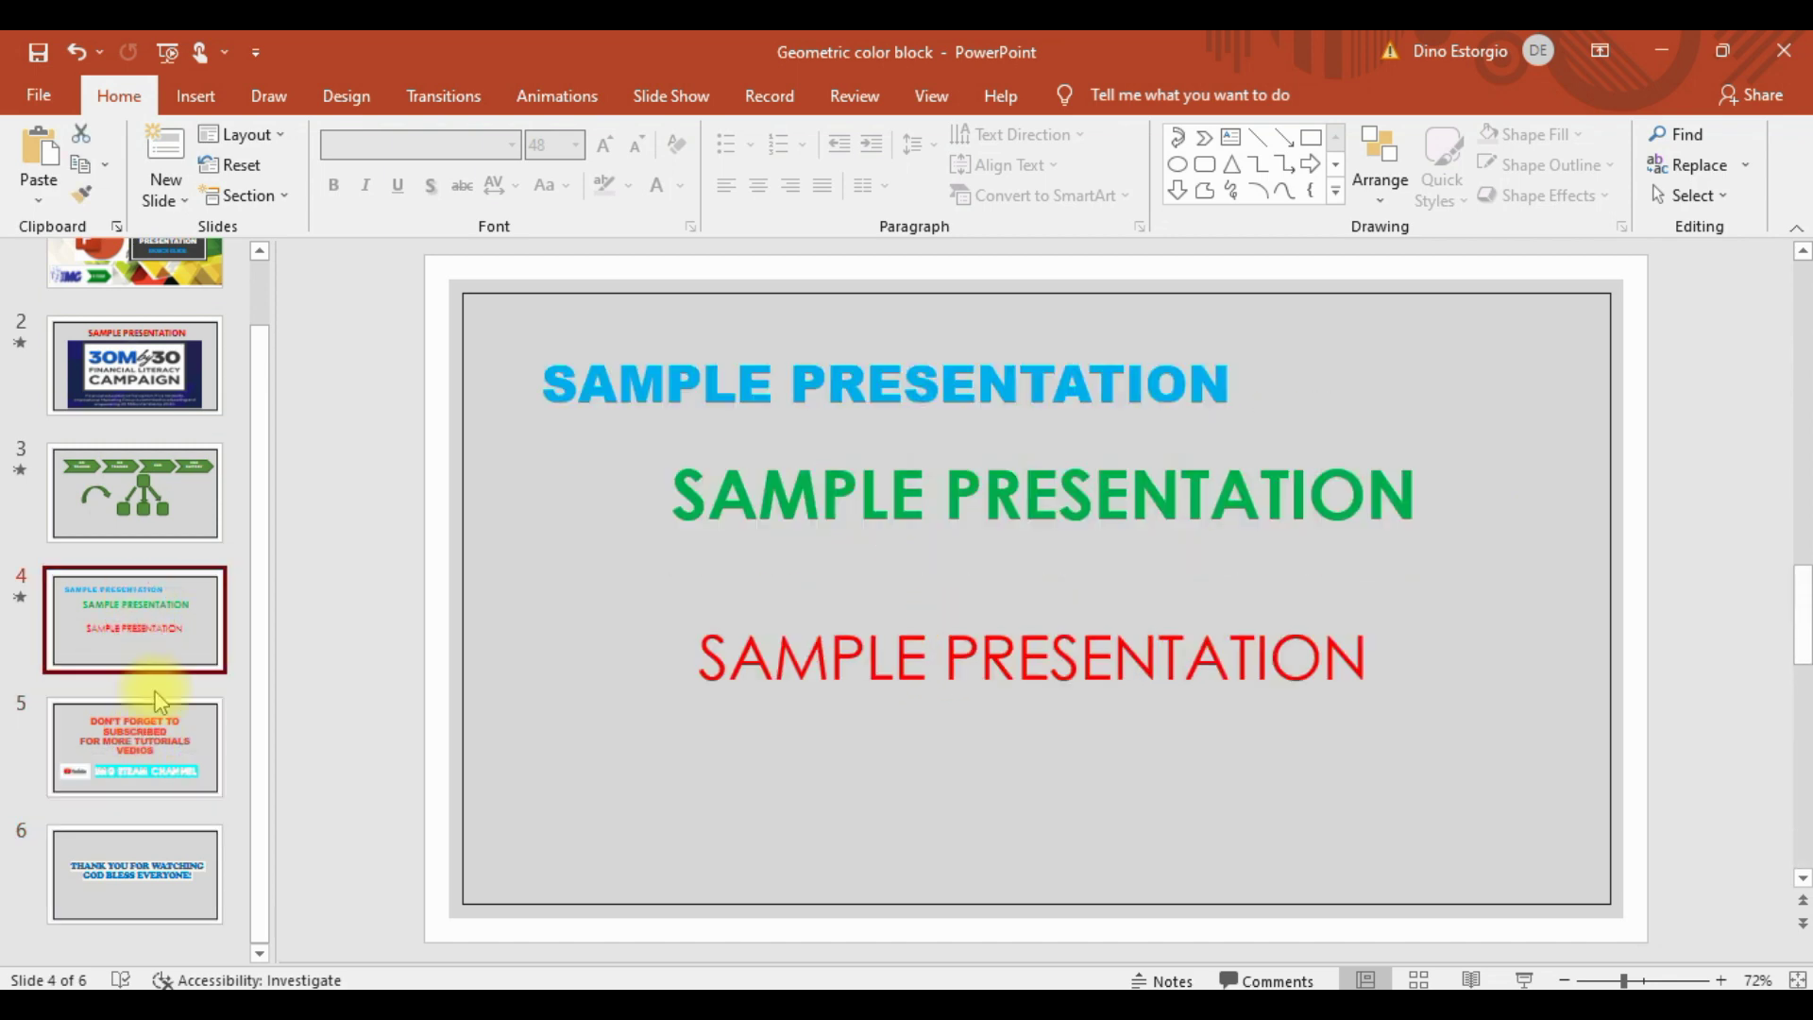
click(154, 735)
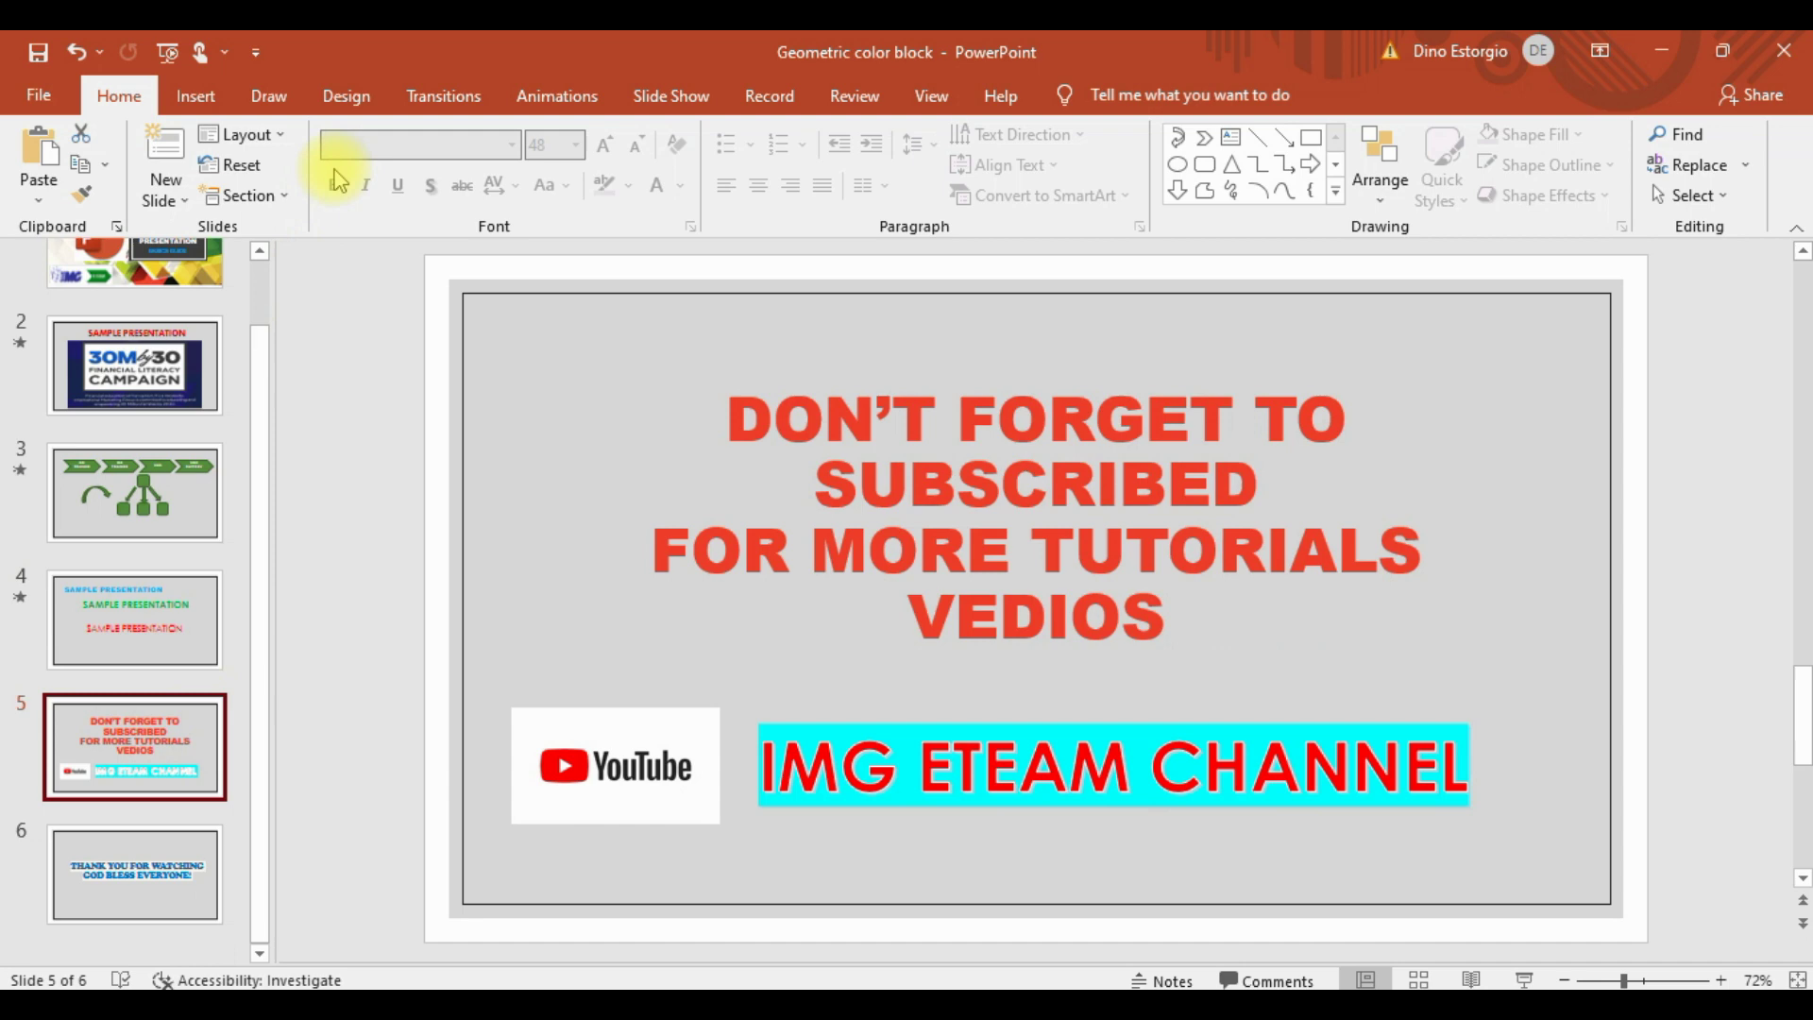
click(440, 95)
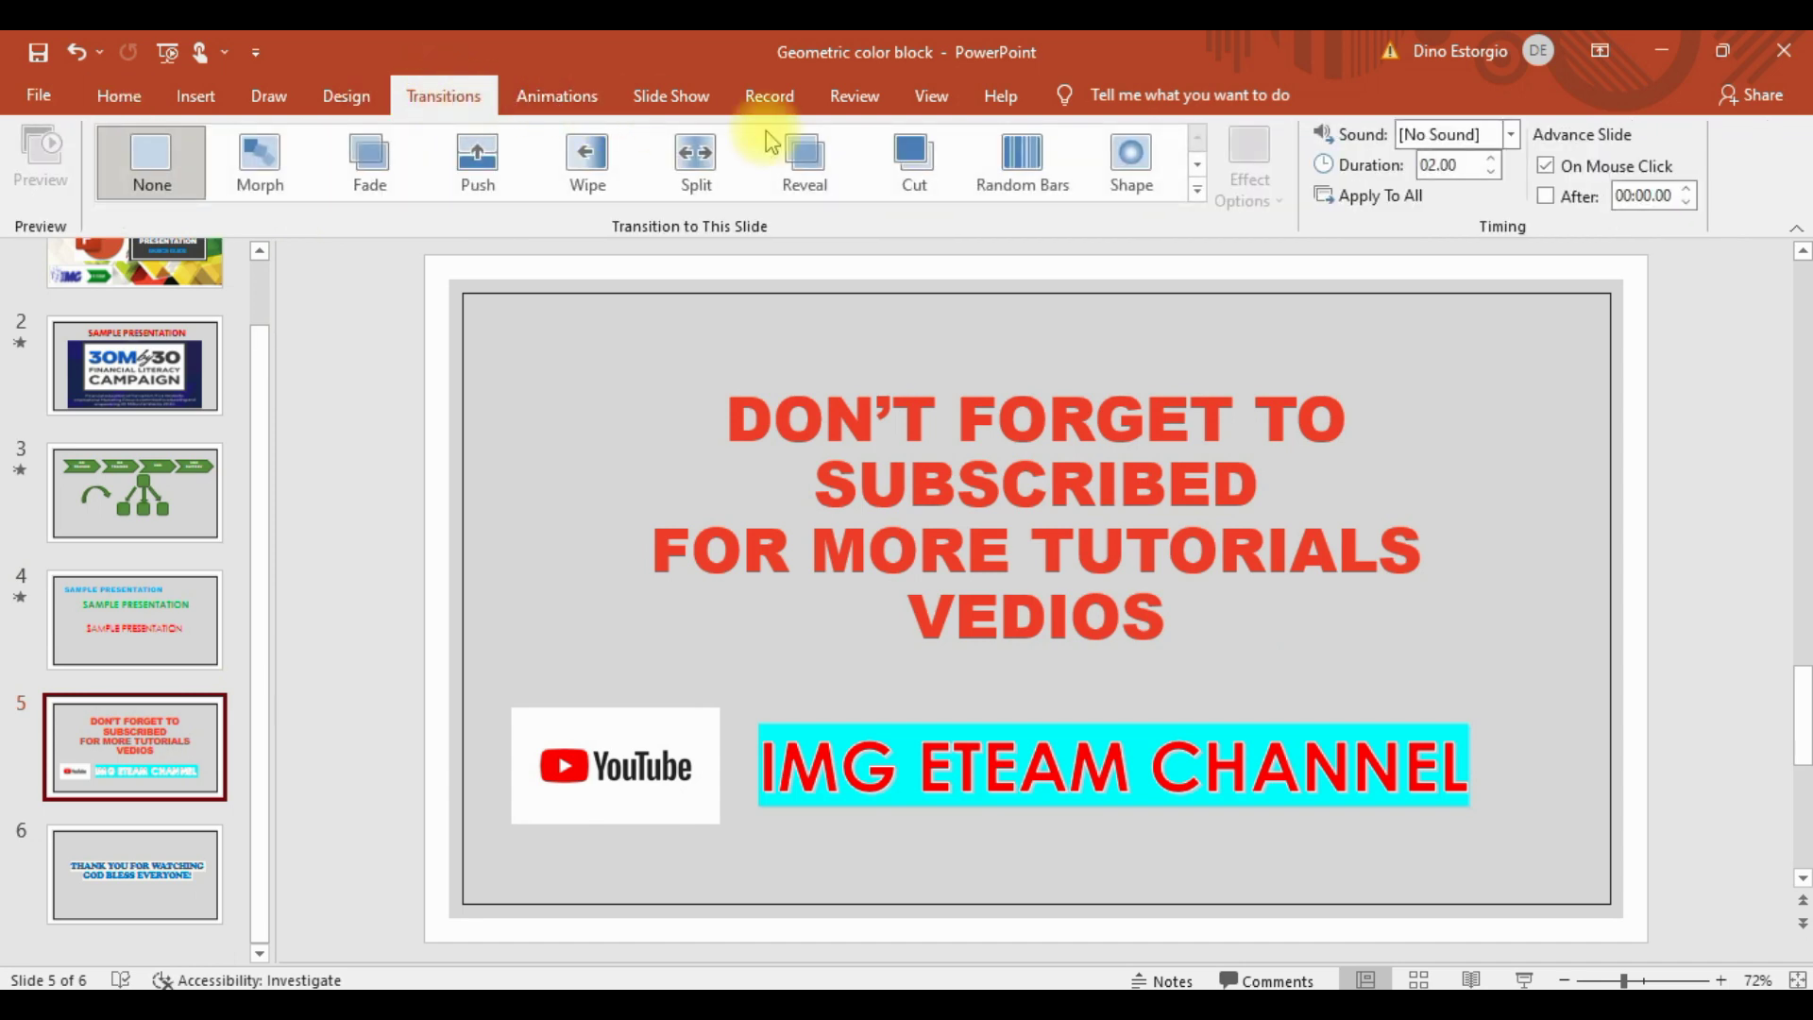
click(1196, 188)
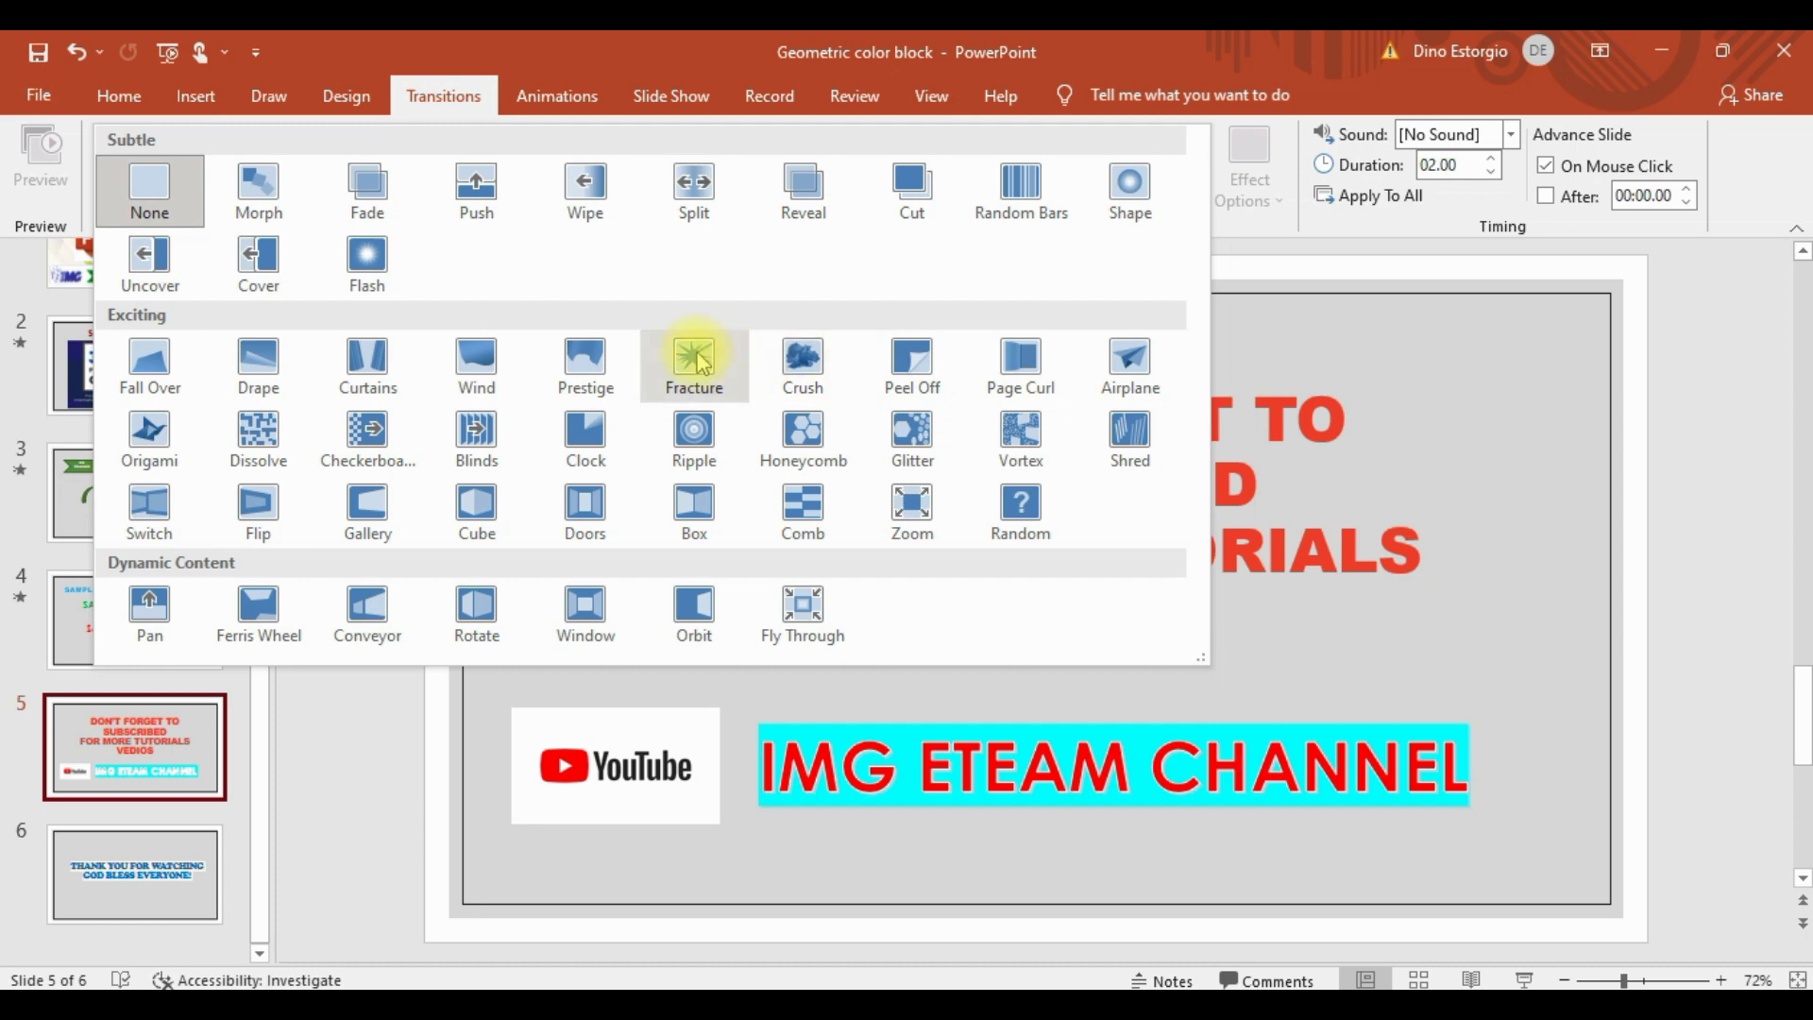
click(368, 511)
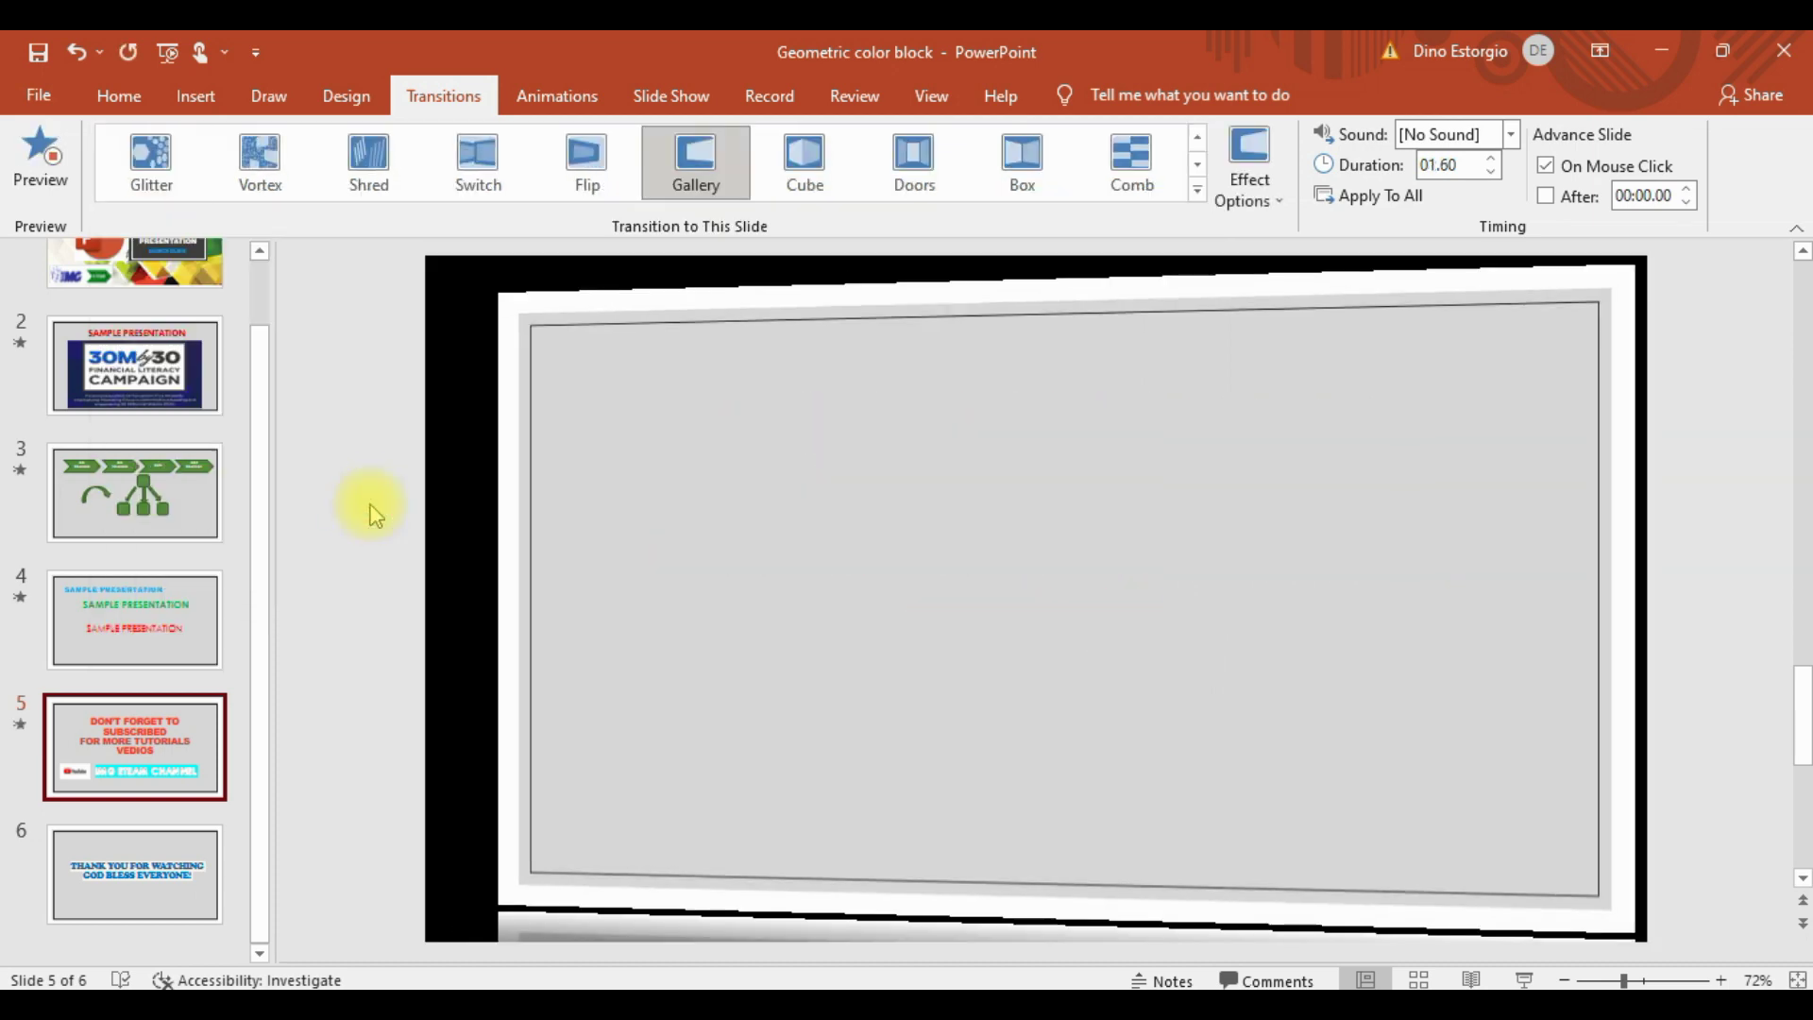
Step: Apply the Cube transition to slide 6
key(Down)
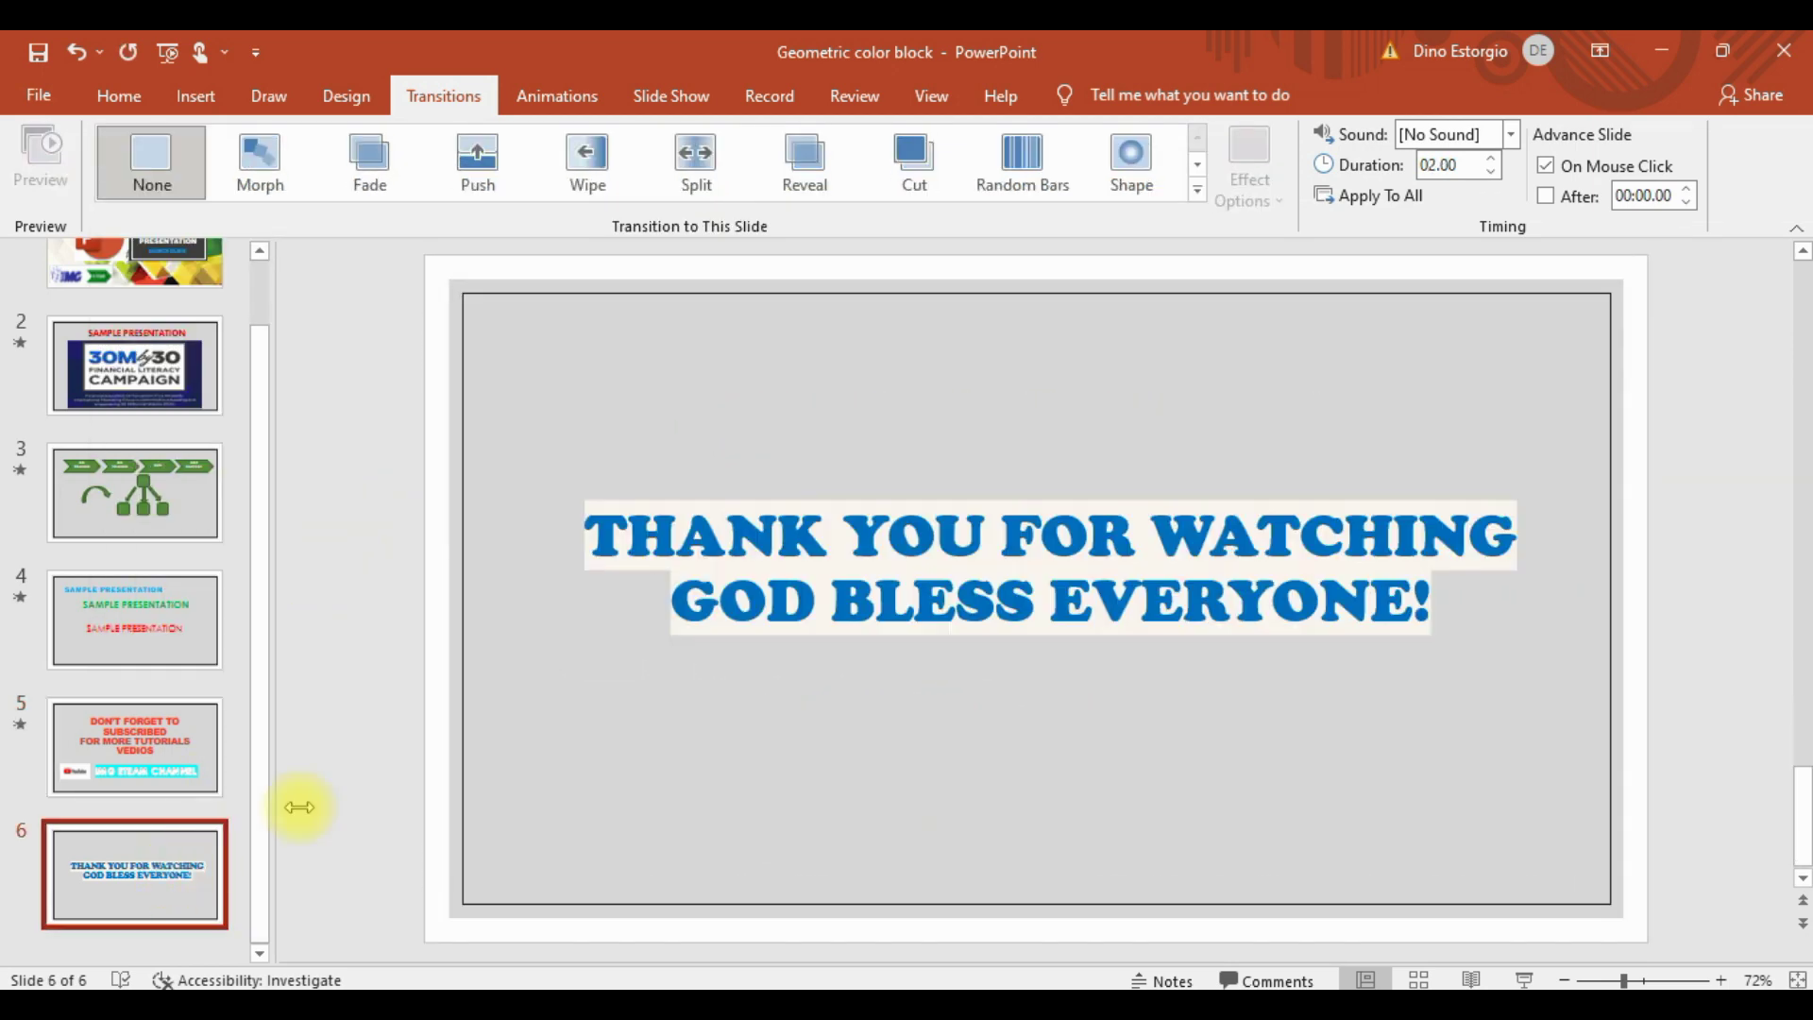
click(1196, 189)
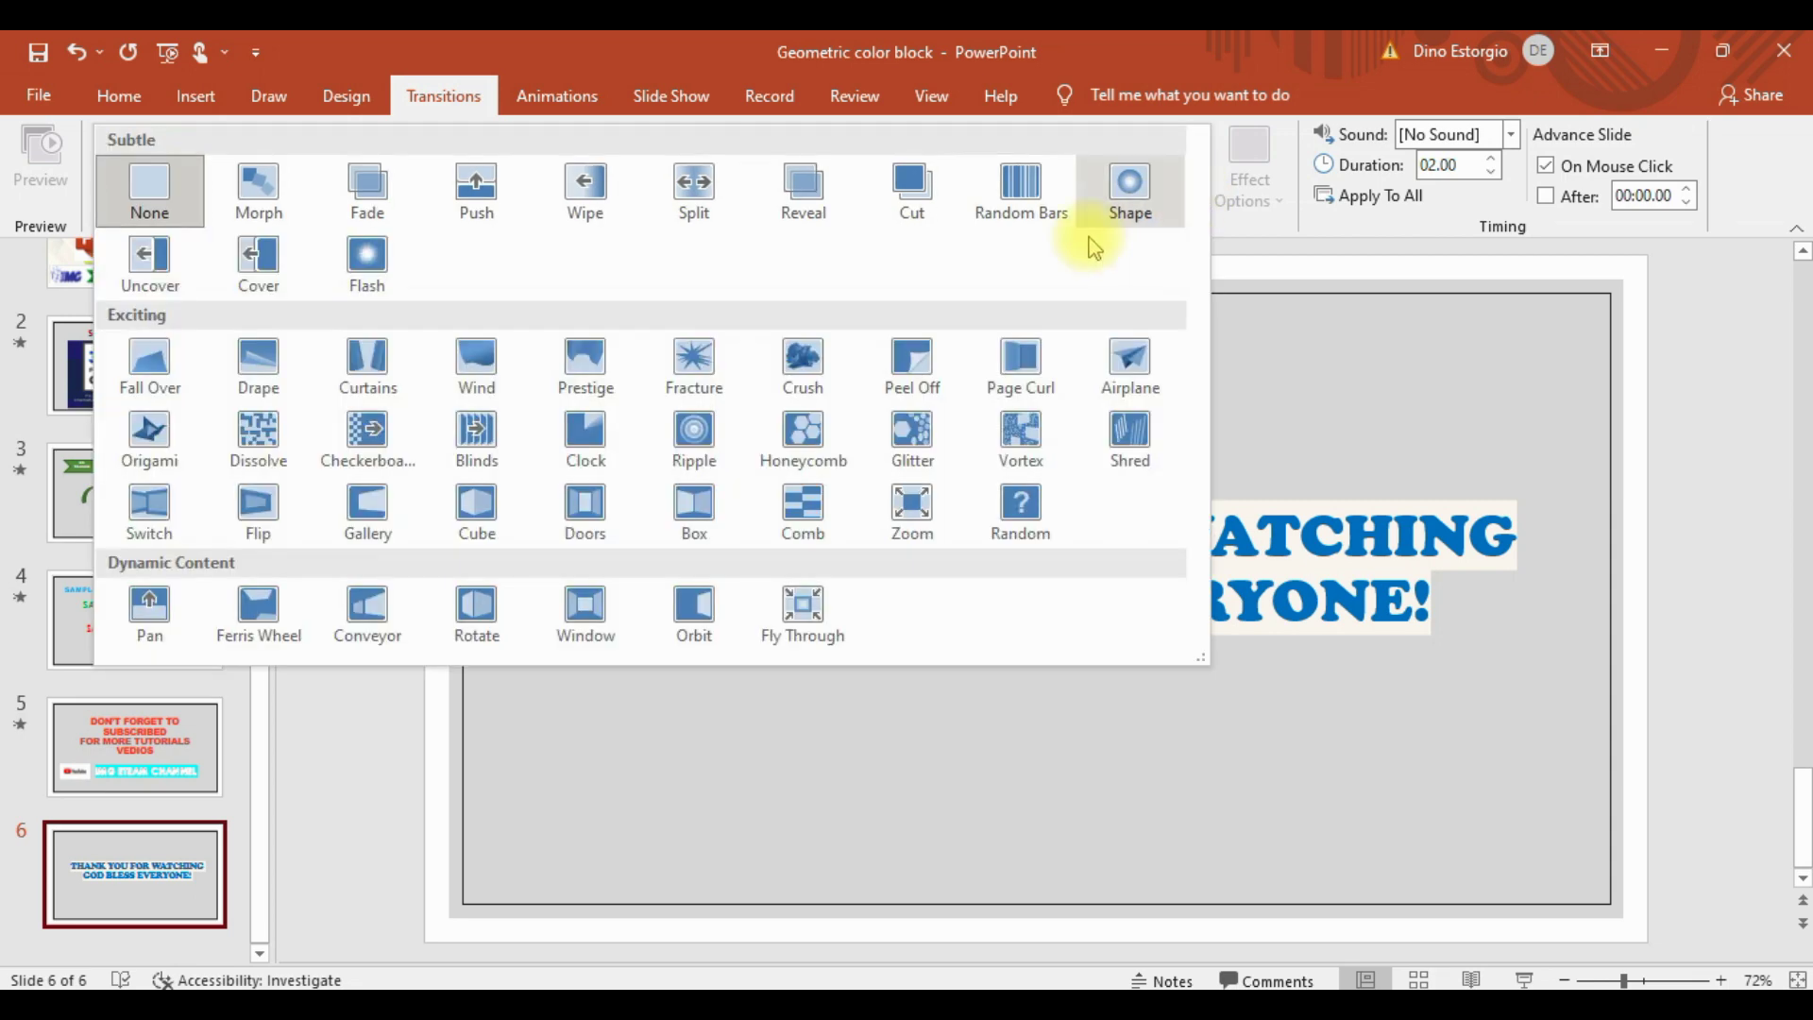
click(482, 501)
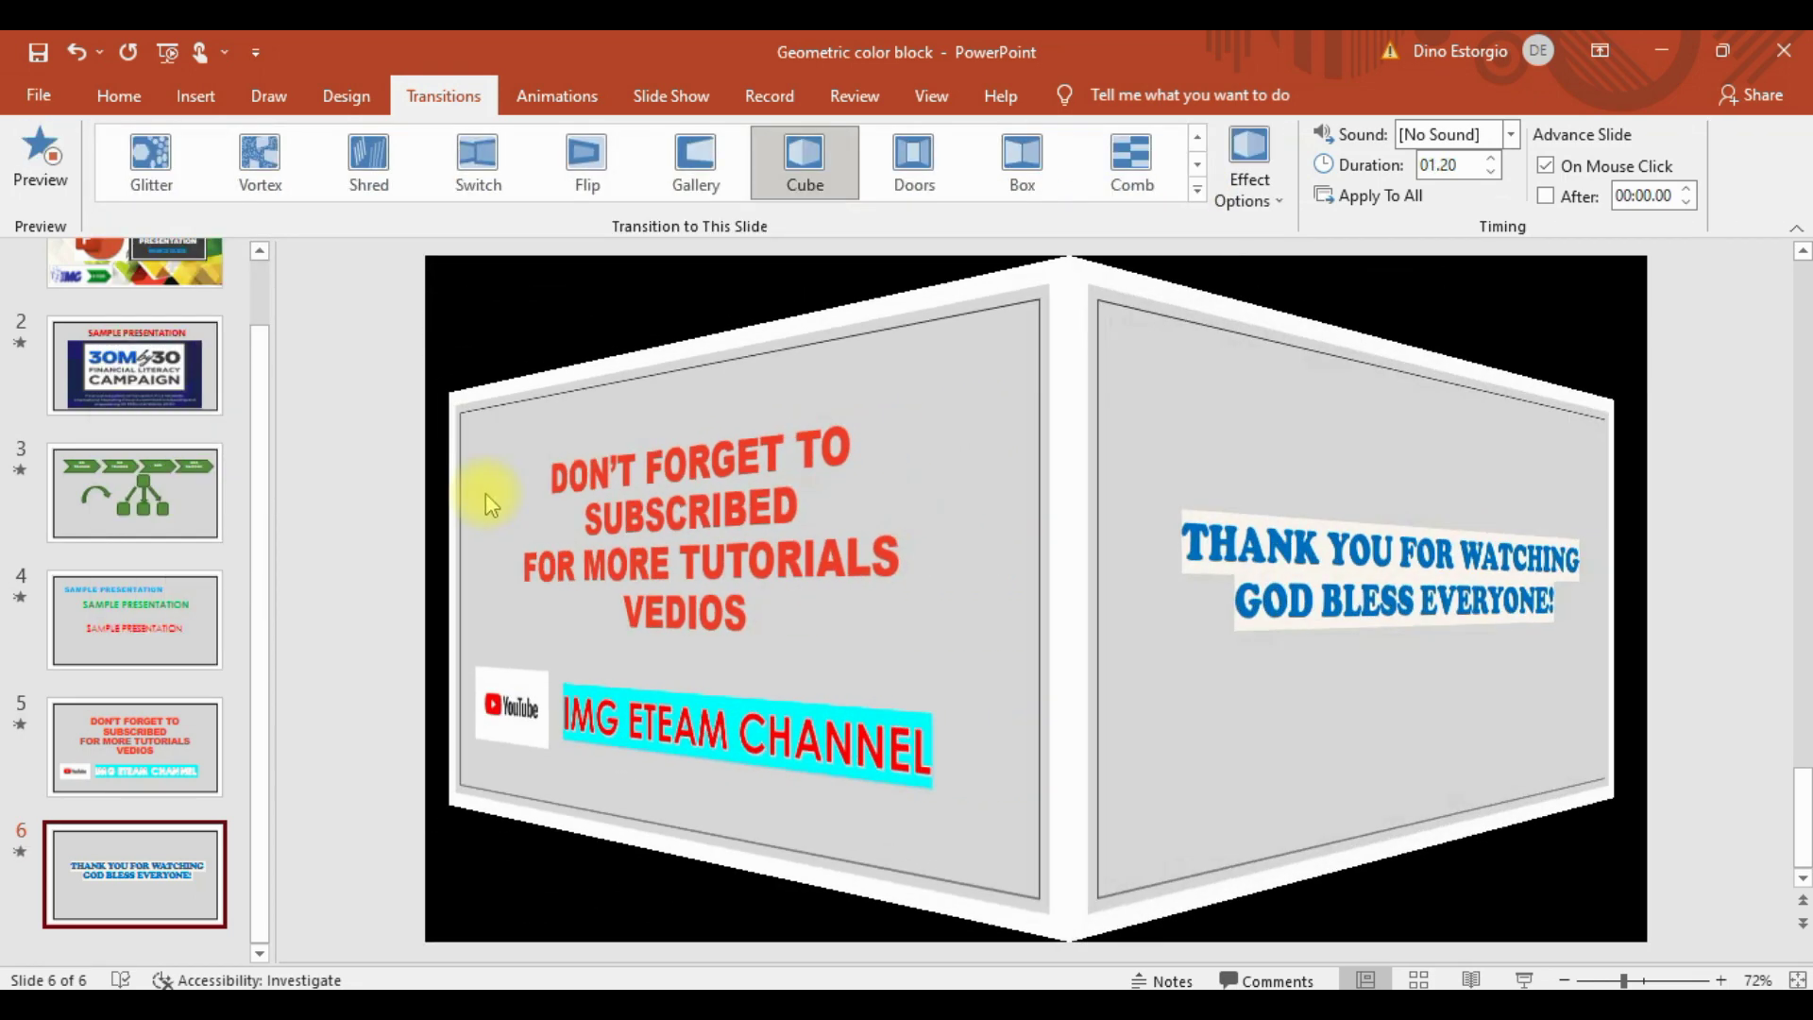
click(257, 710)
Step: Play the slide show starting from slide 1
scroll(294, 588, up, 2)
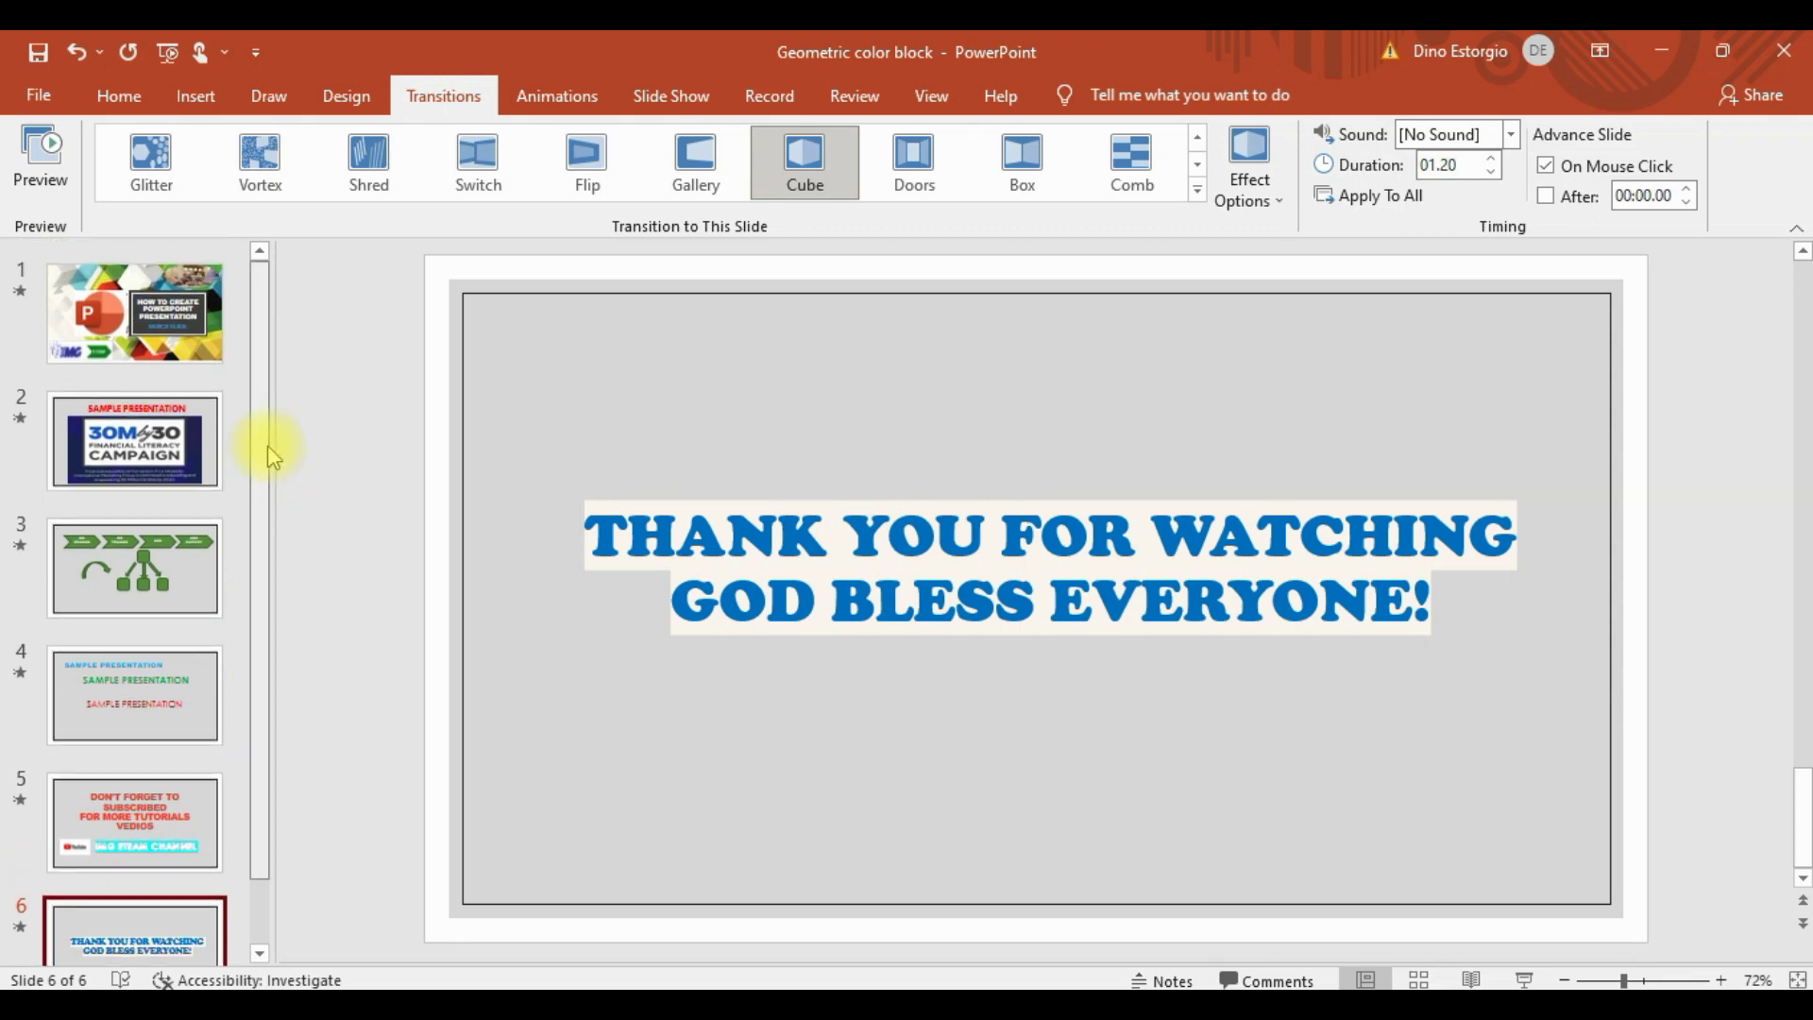
click(129, 321)
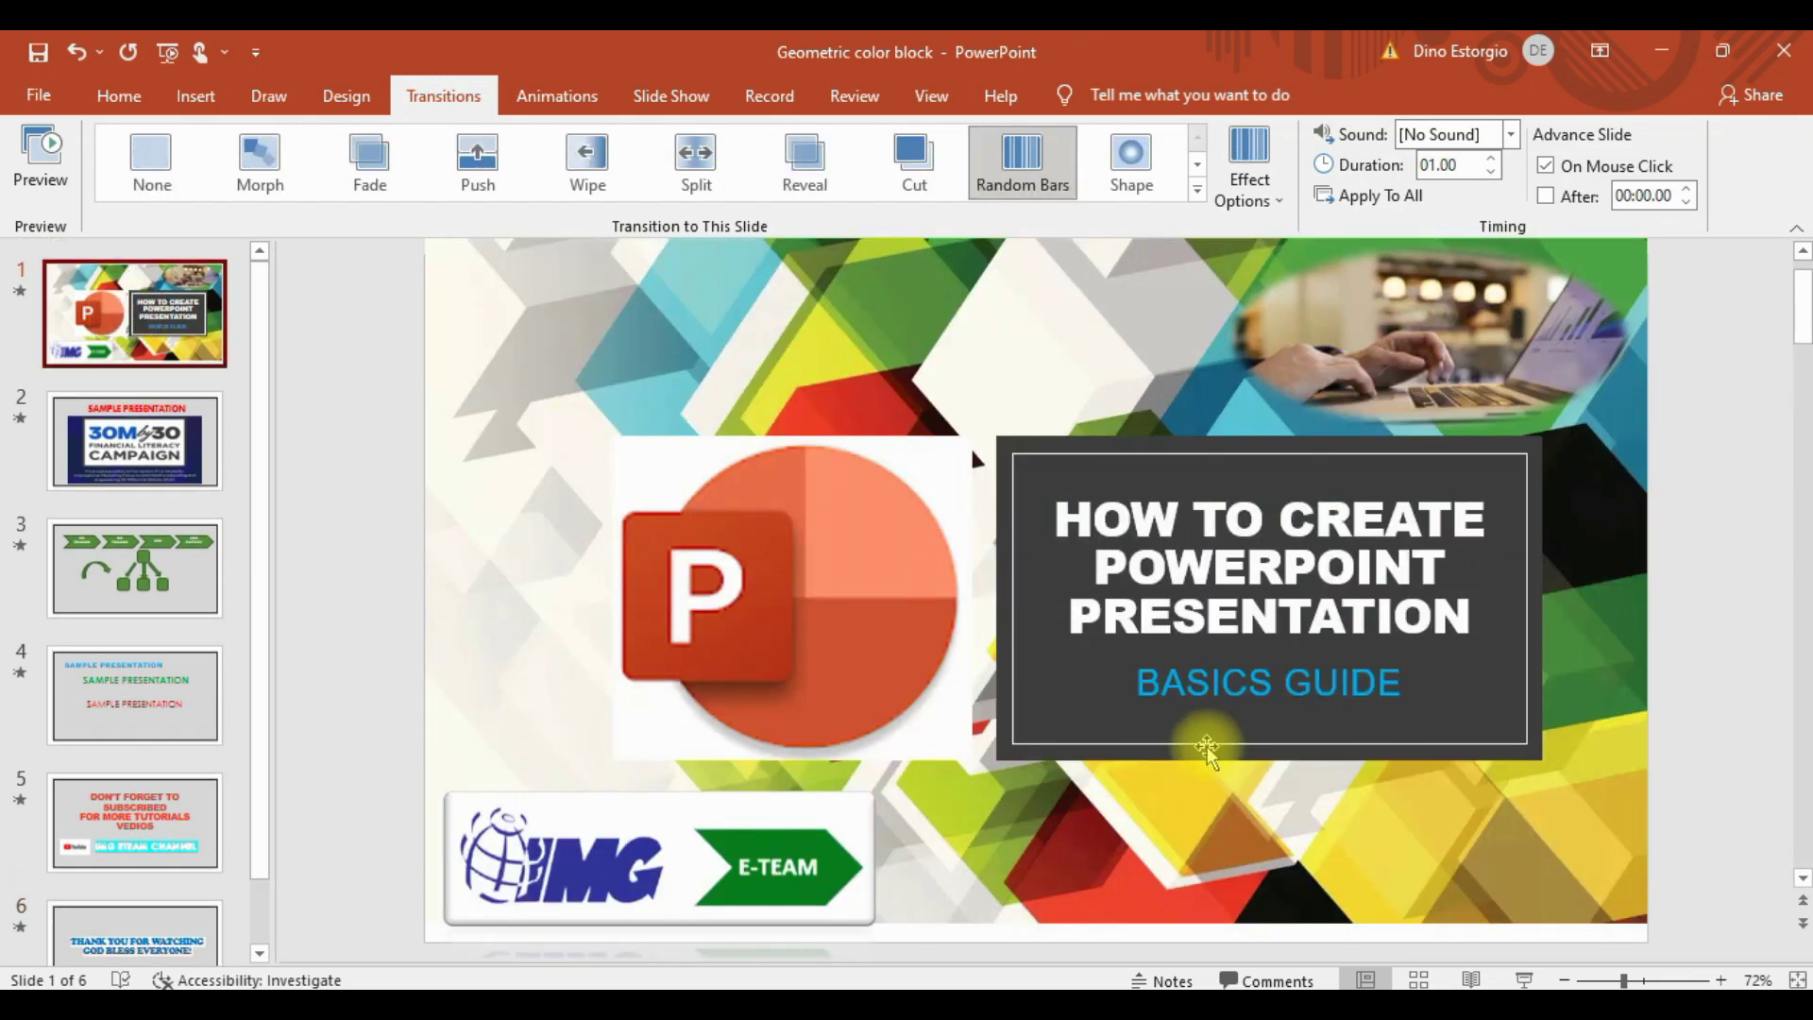
click(1524, 979)
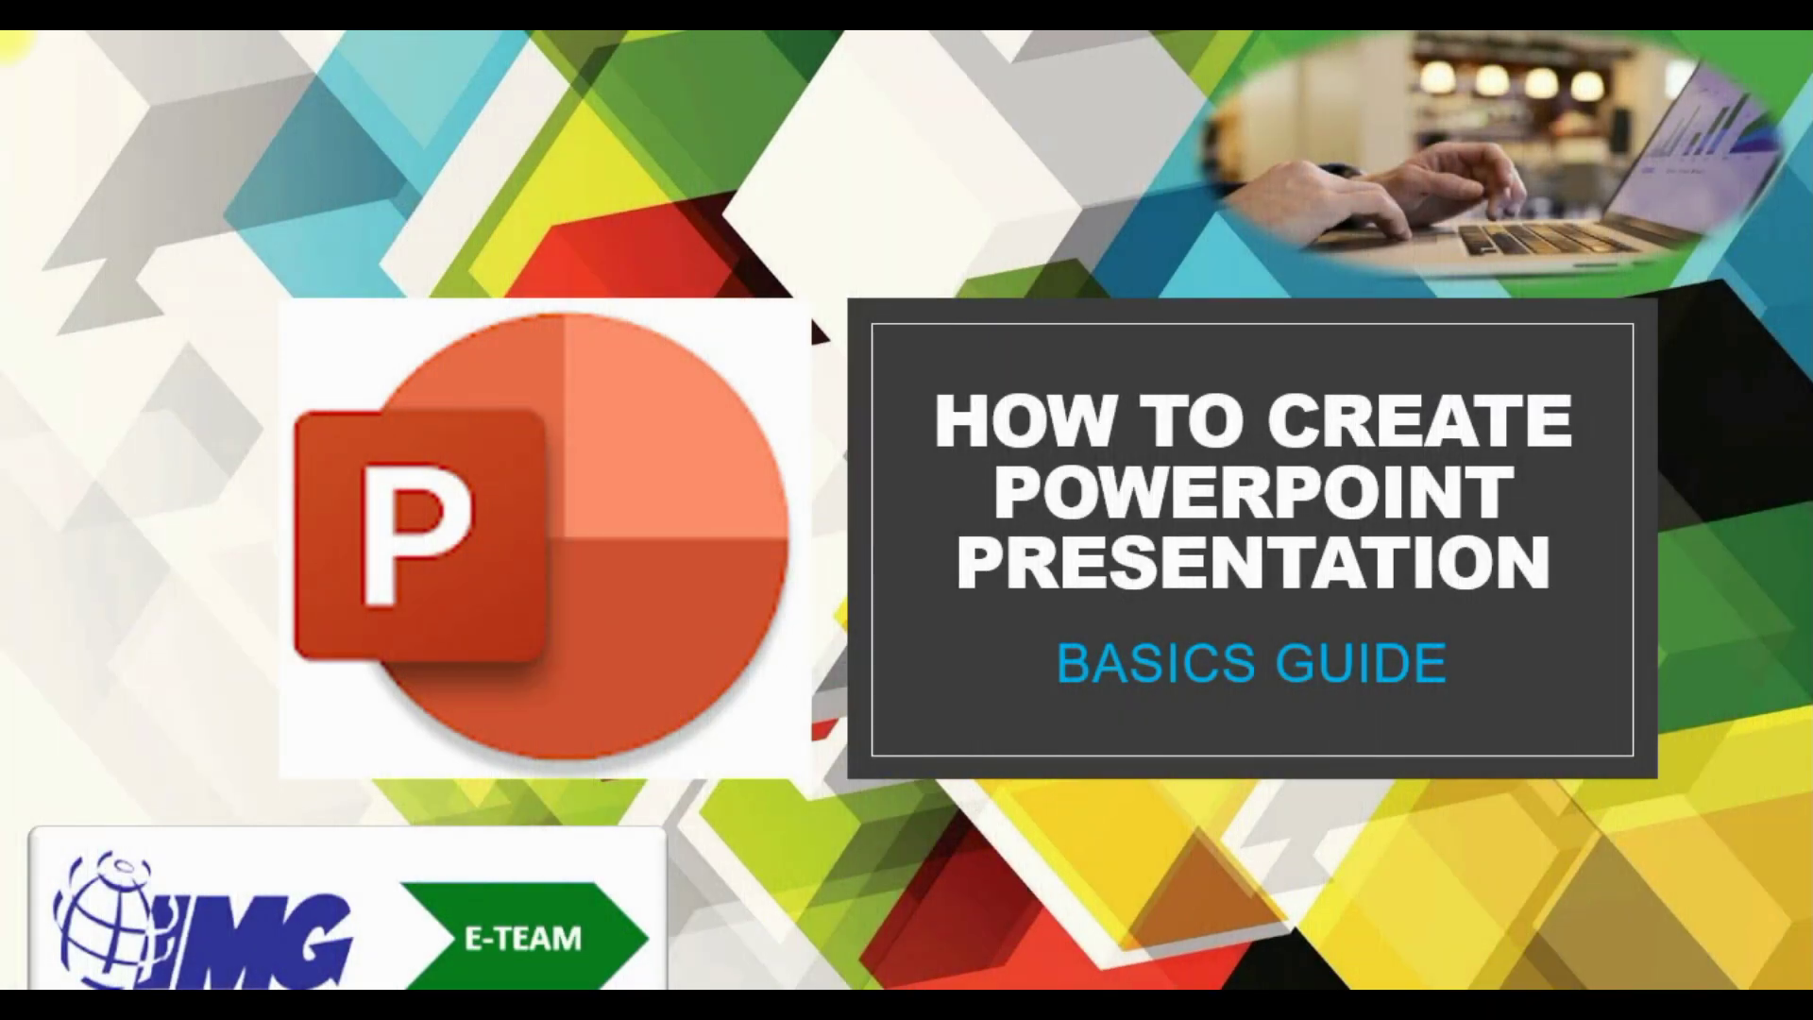
Step: Advance the slideshow through the remaining slides to the closing THANK YOU FOR WATCHING slide
key(Right)
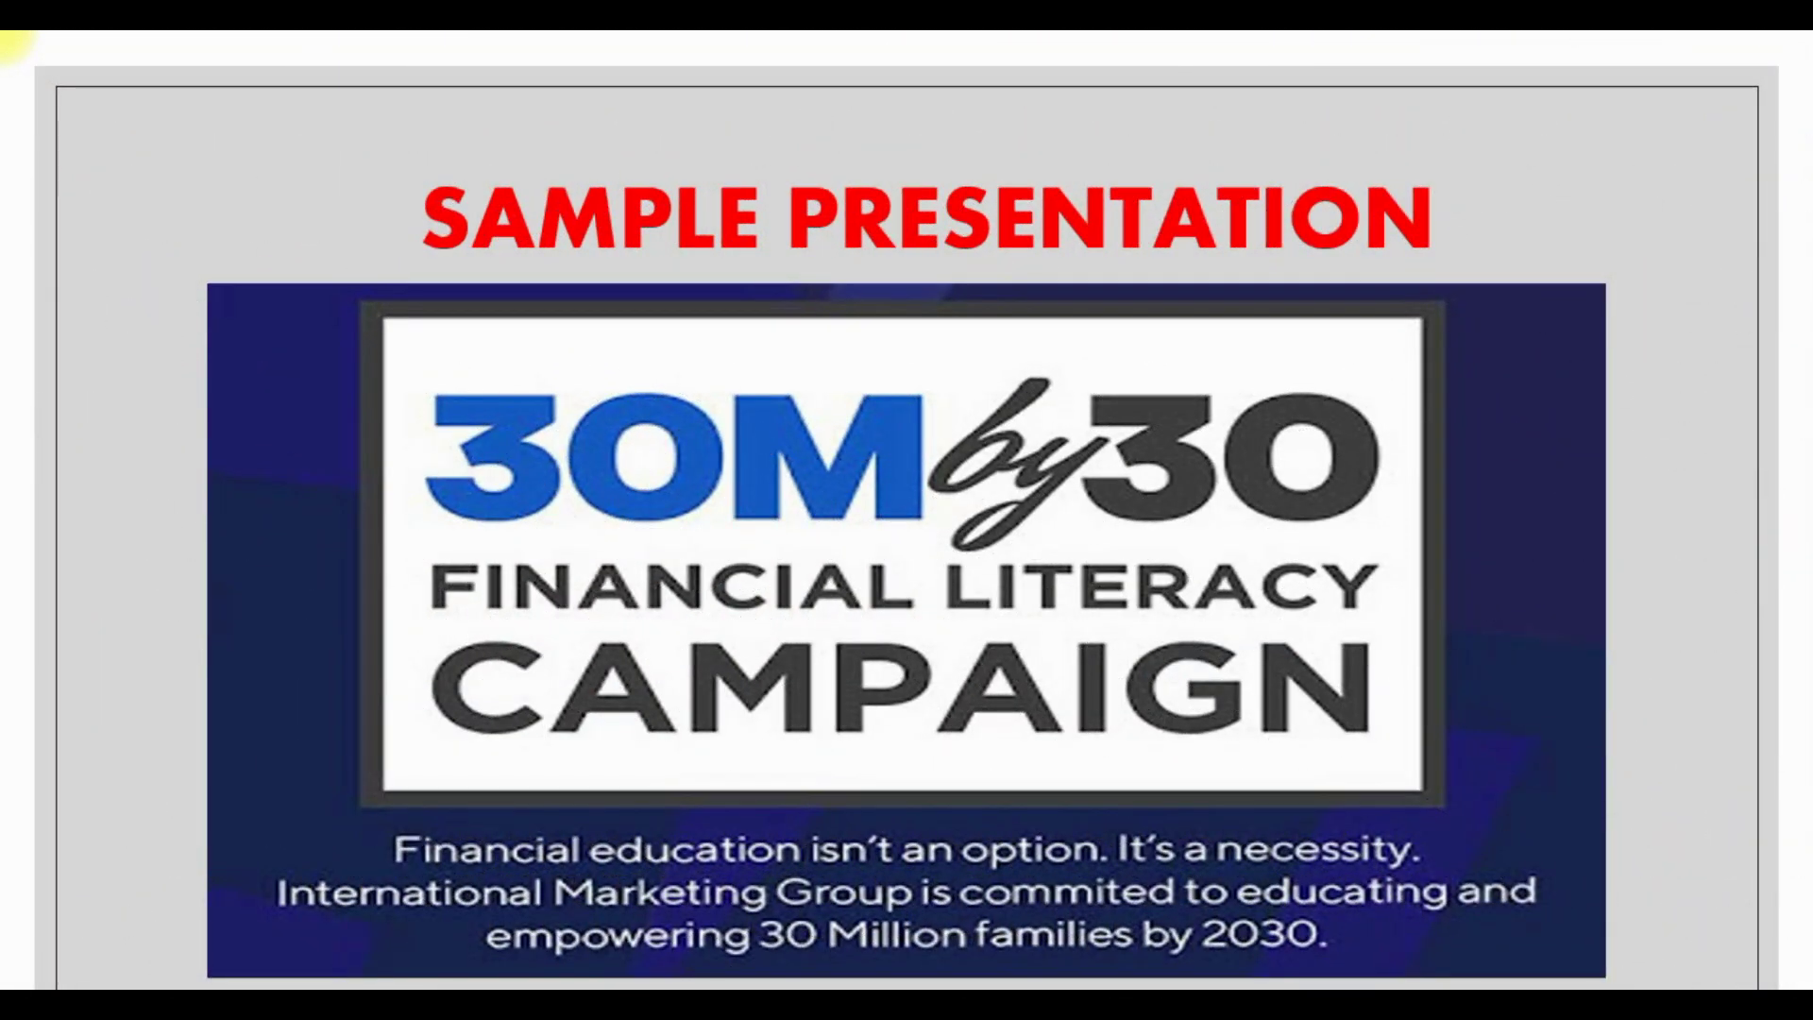
key(Right)
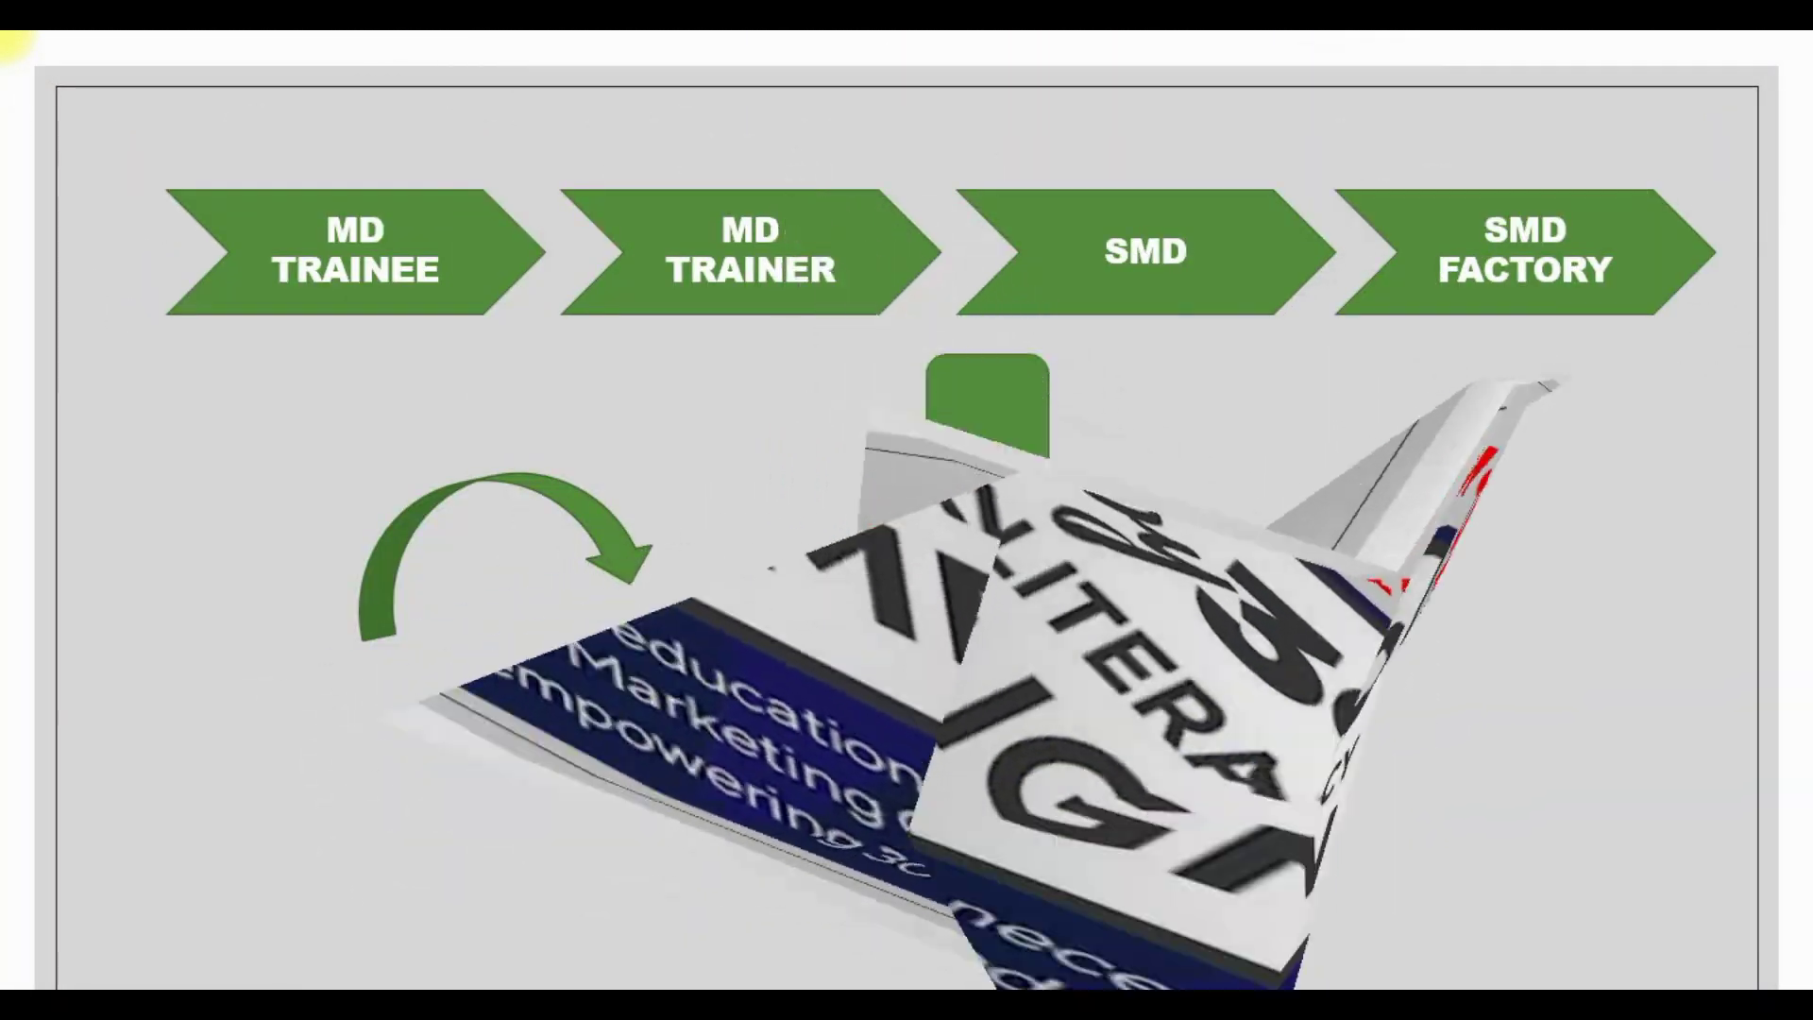
key(Right)
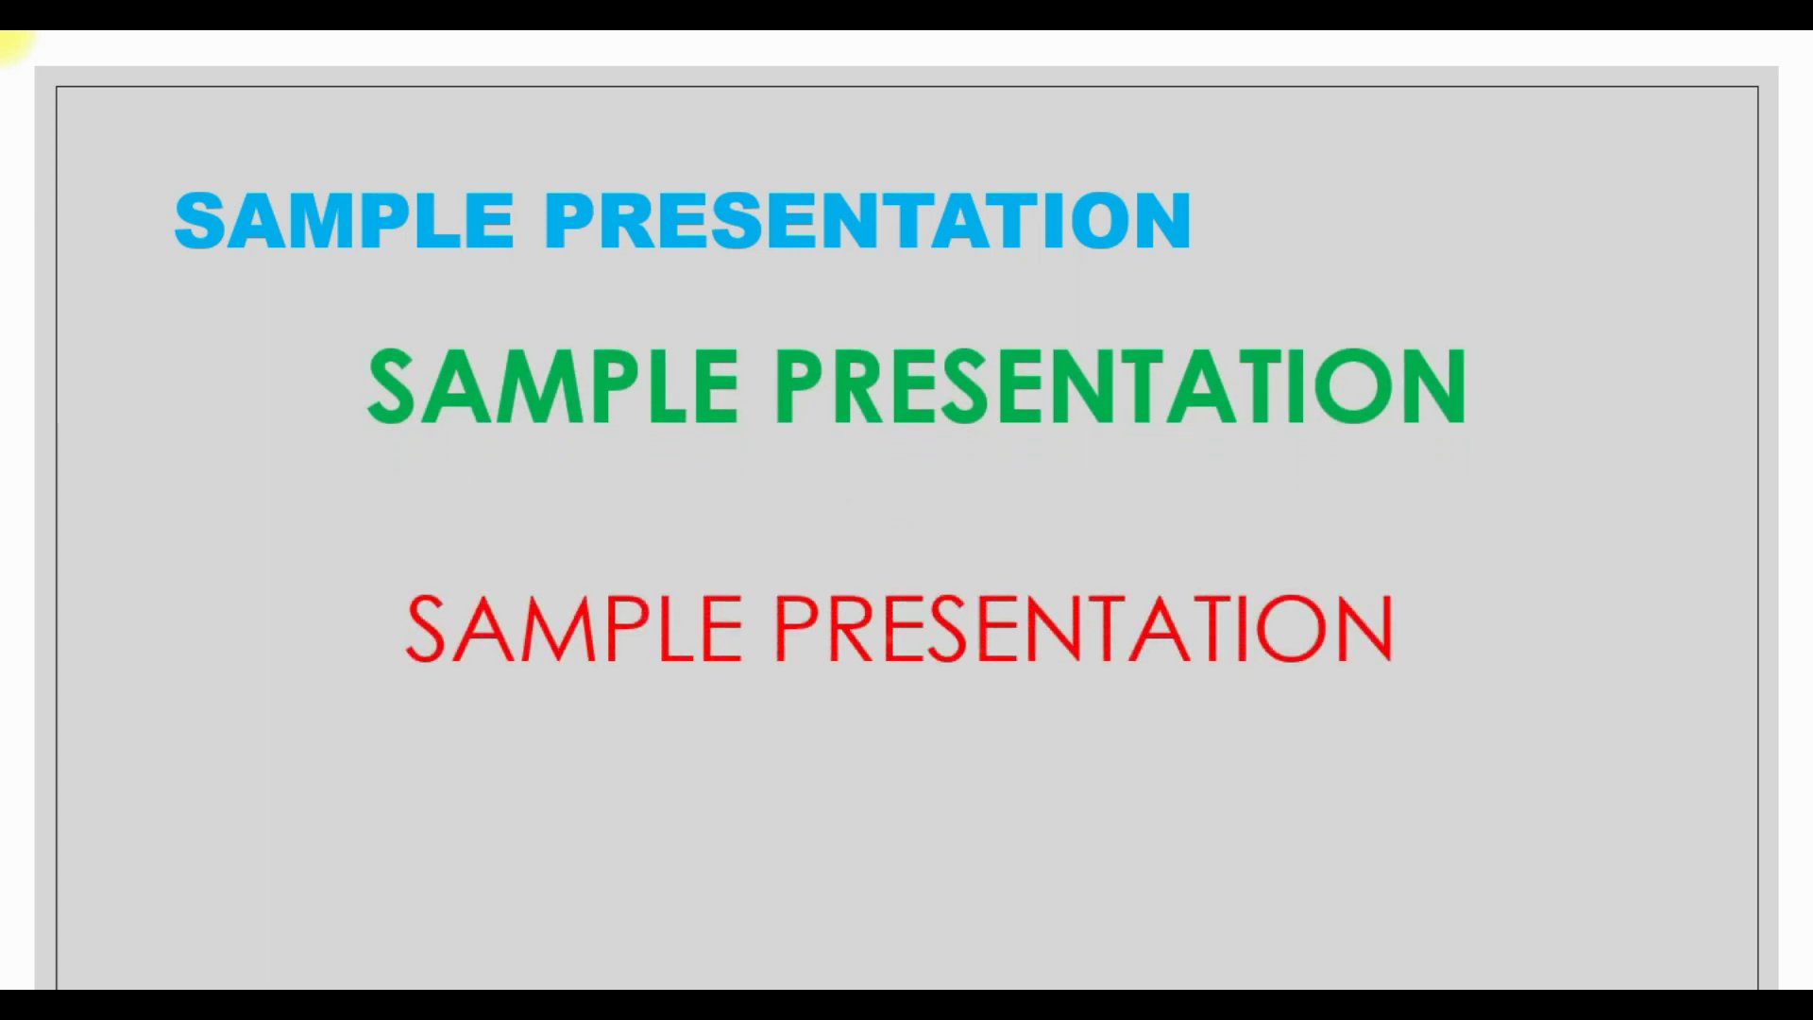
key(Right)
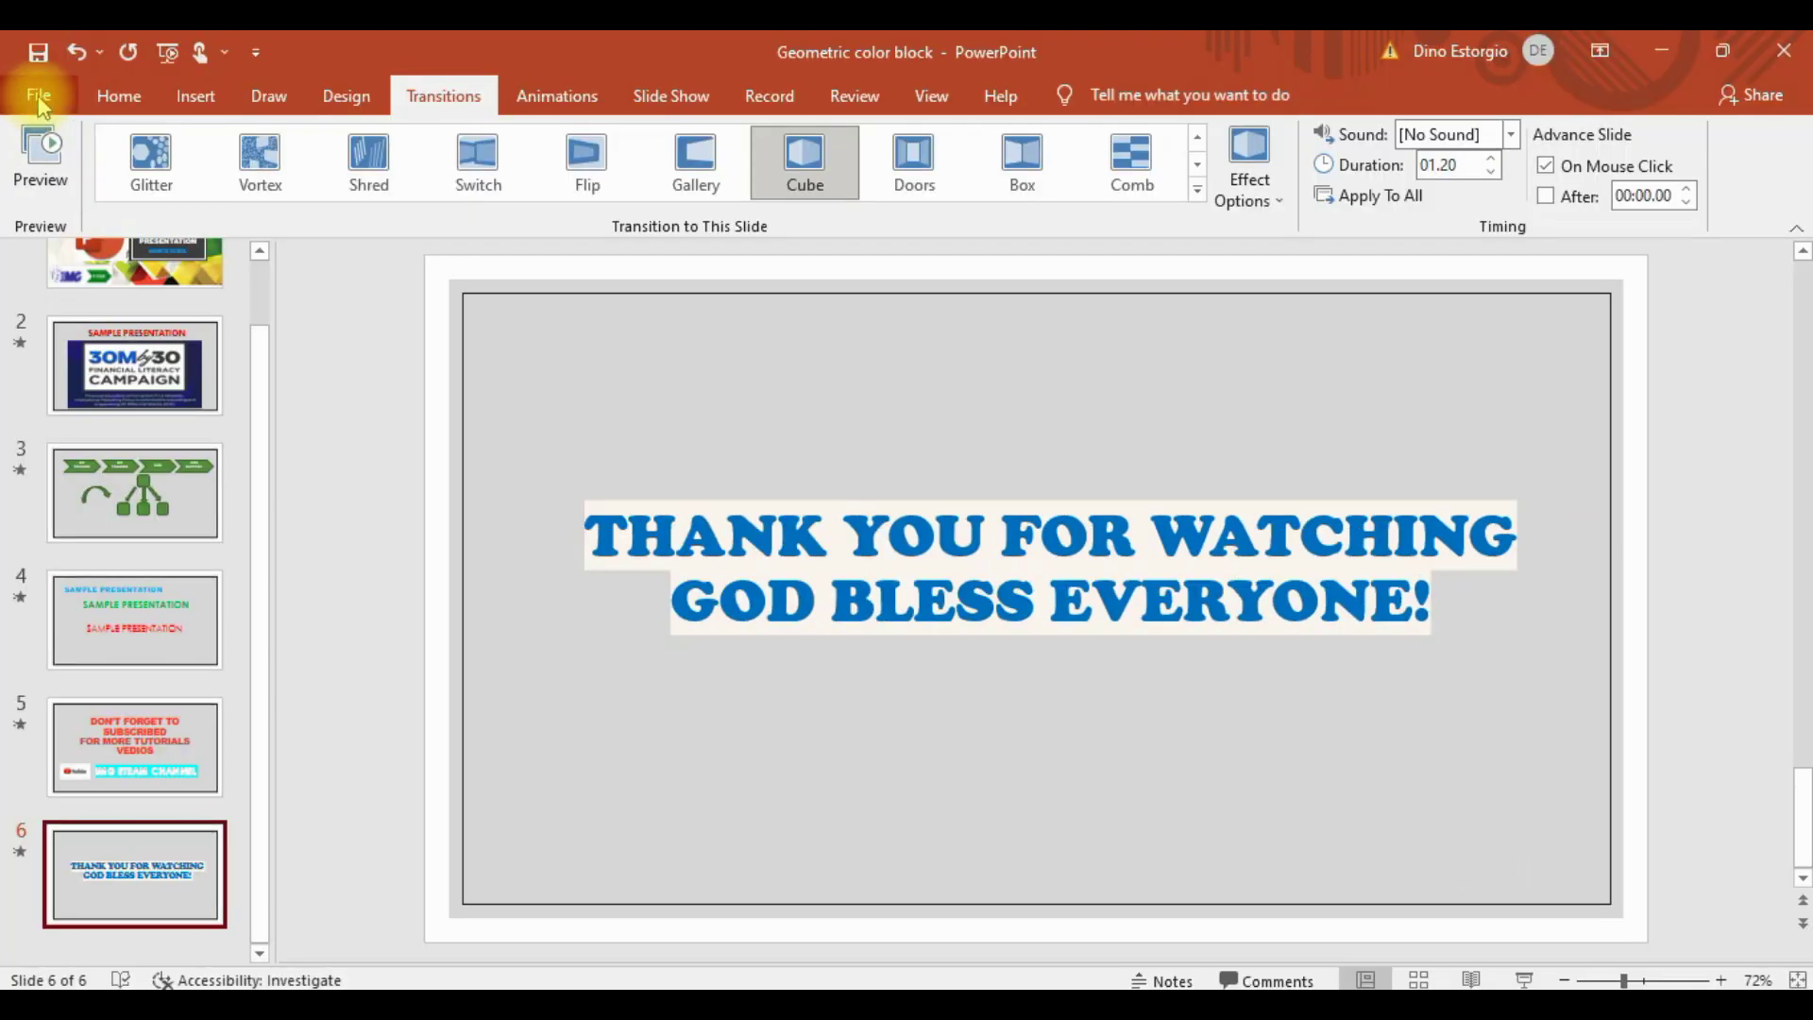
click(34, 91)
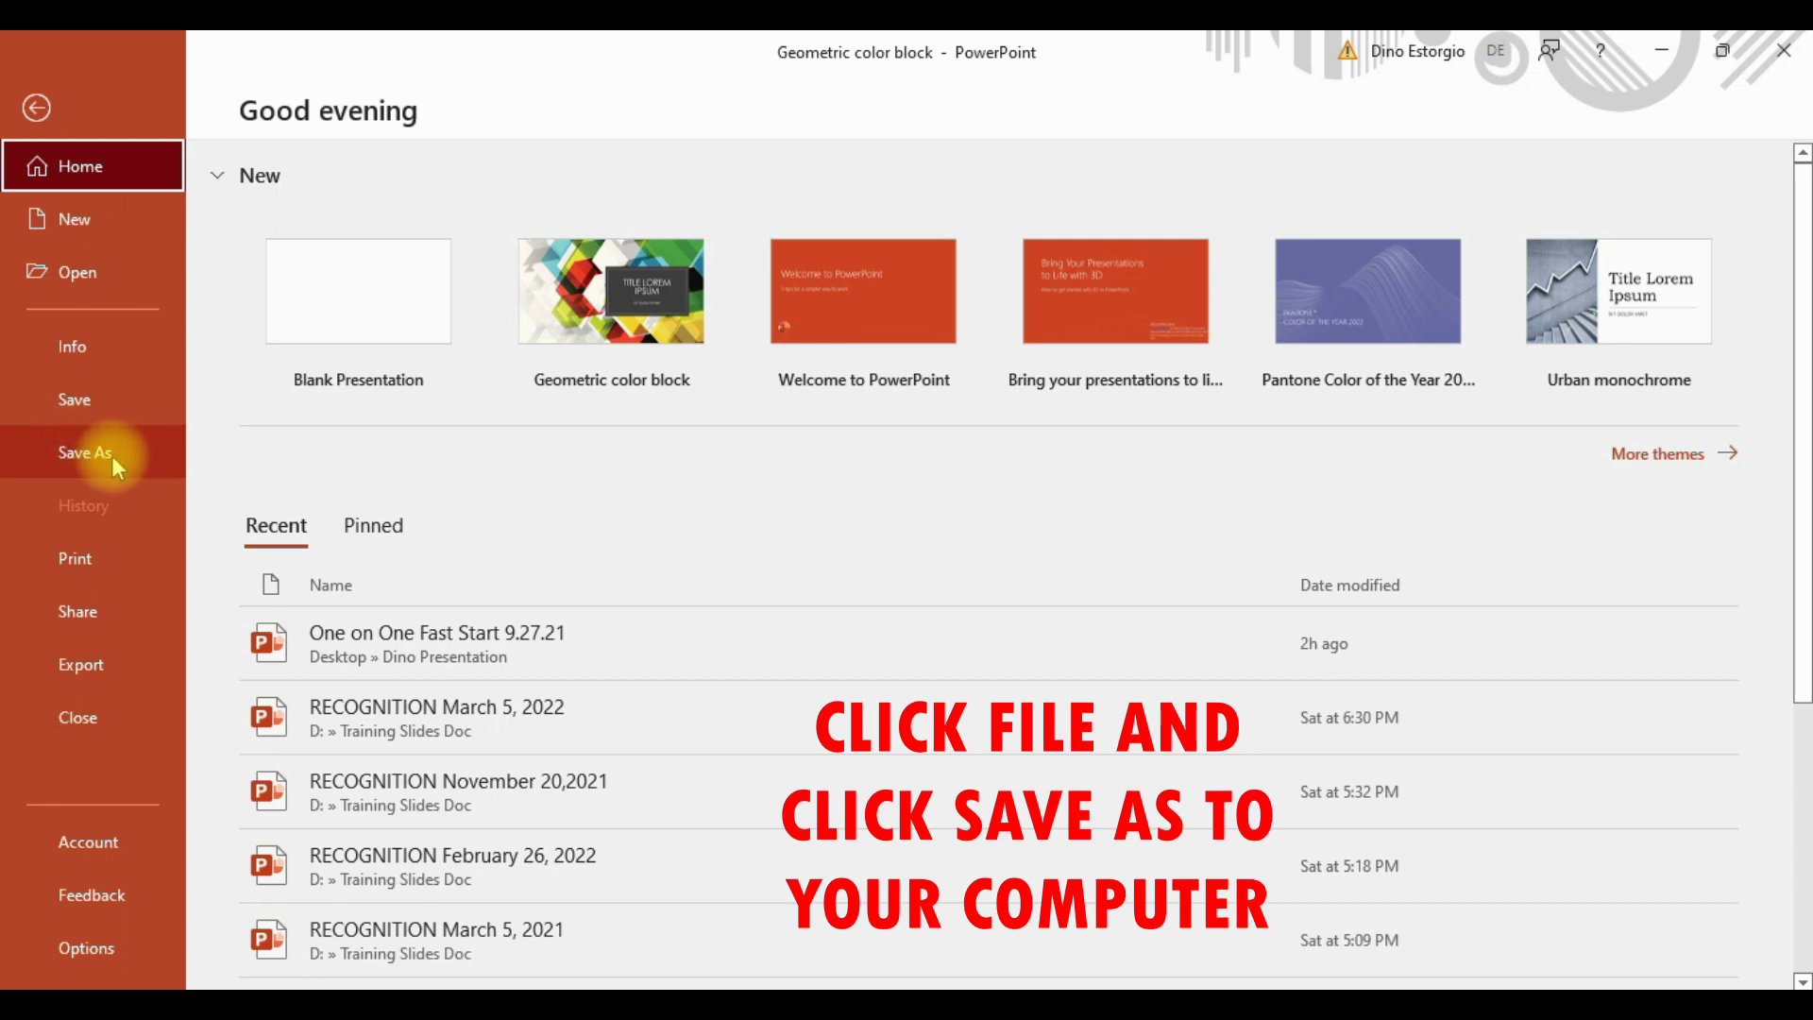
Step: Save the deck as 'HOW TO CREATE POWERPOINT PRESENTATION' in PowerPoint Presentation format
click(102, 458)
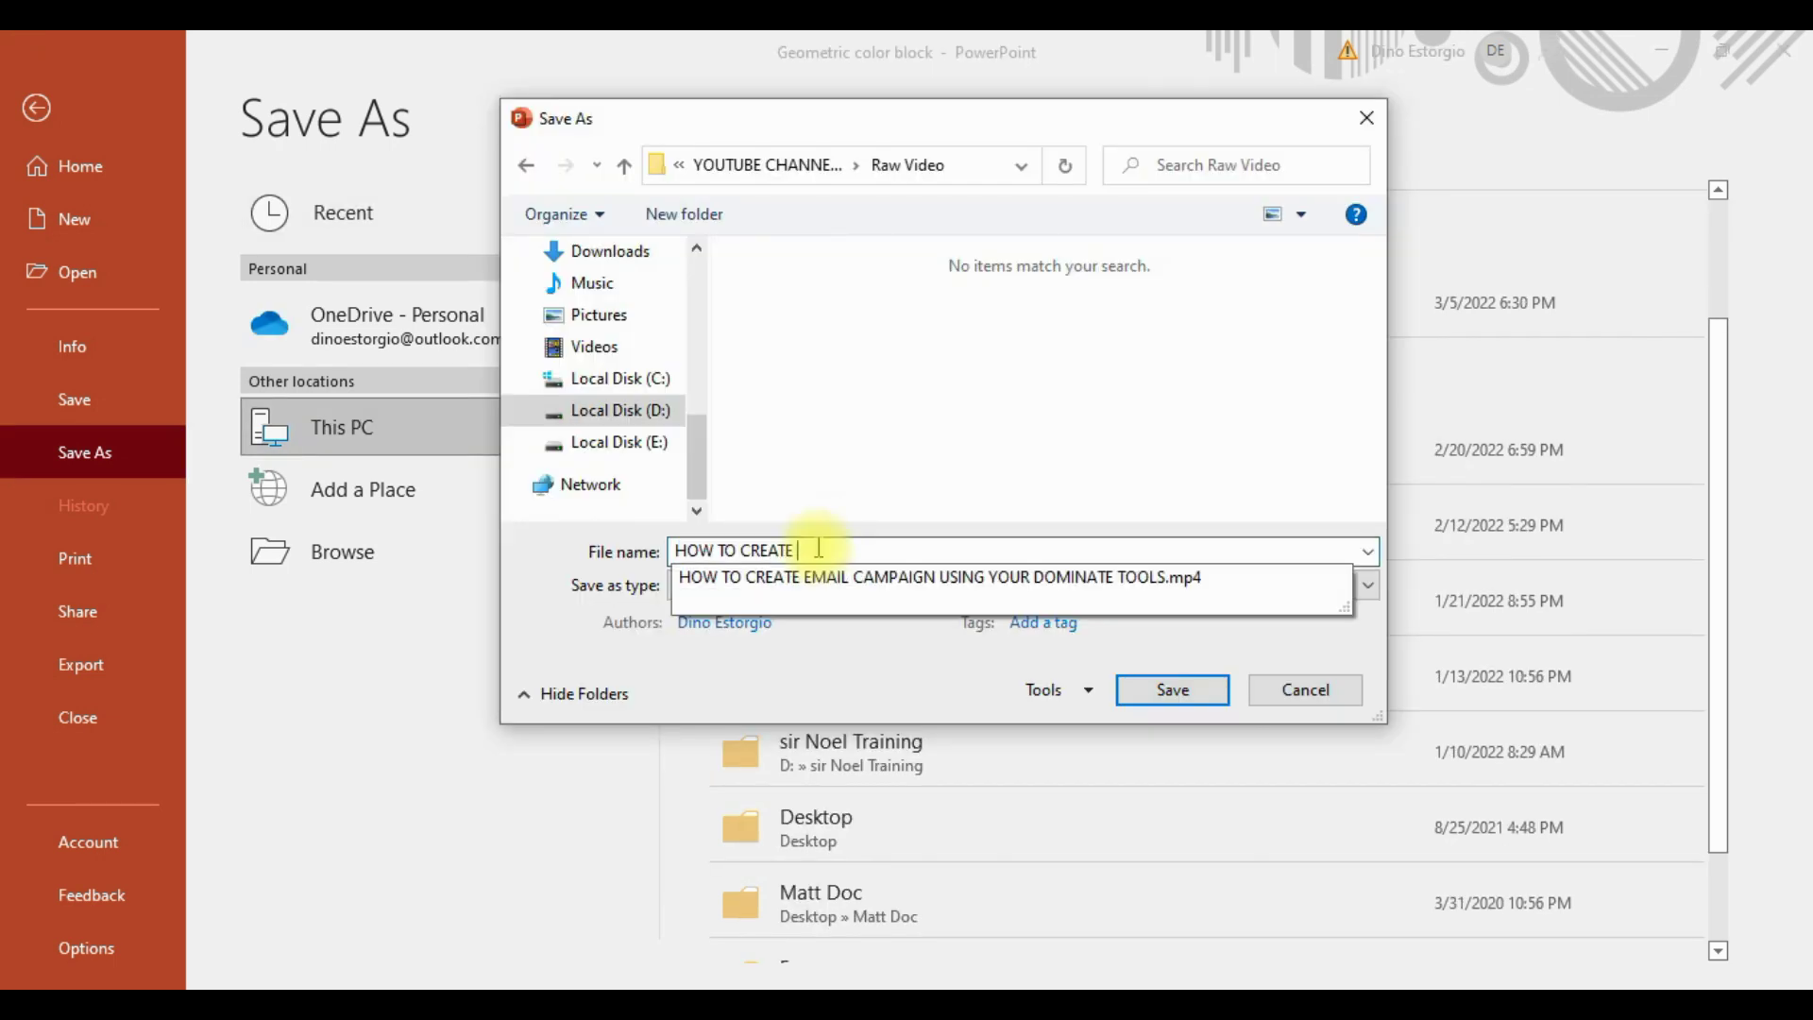
text(POWERPOINT PRESENTATION)
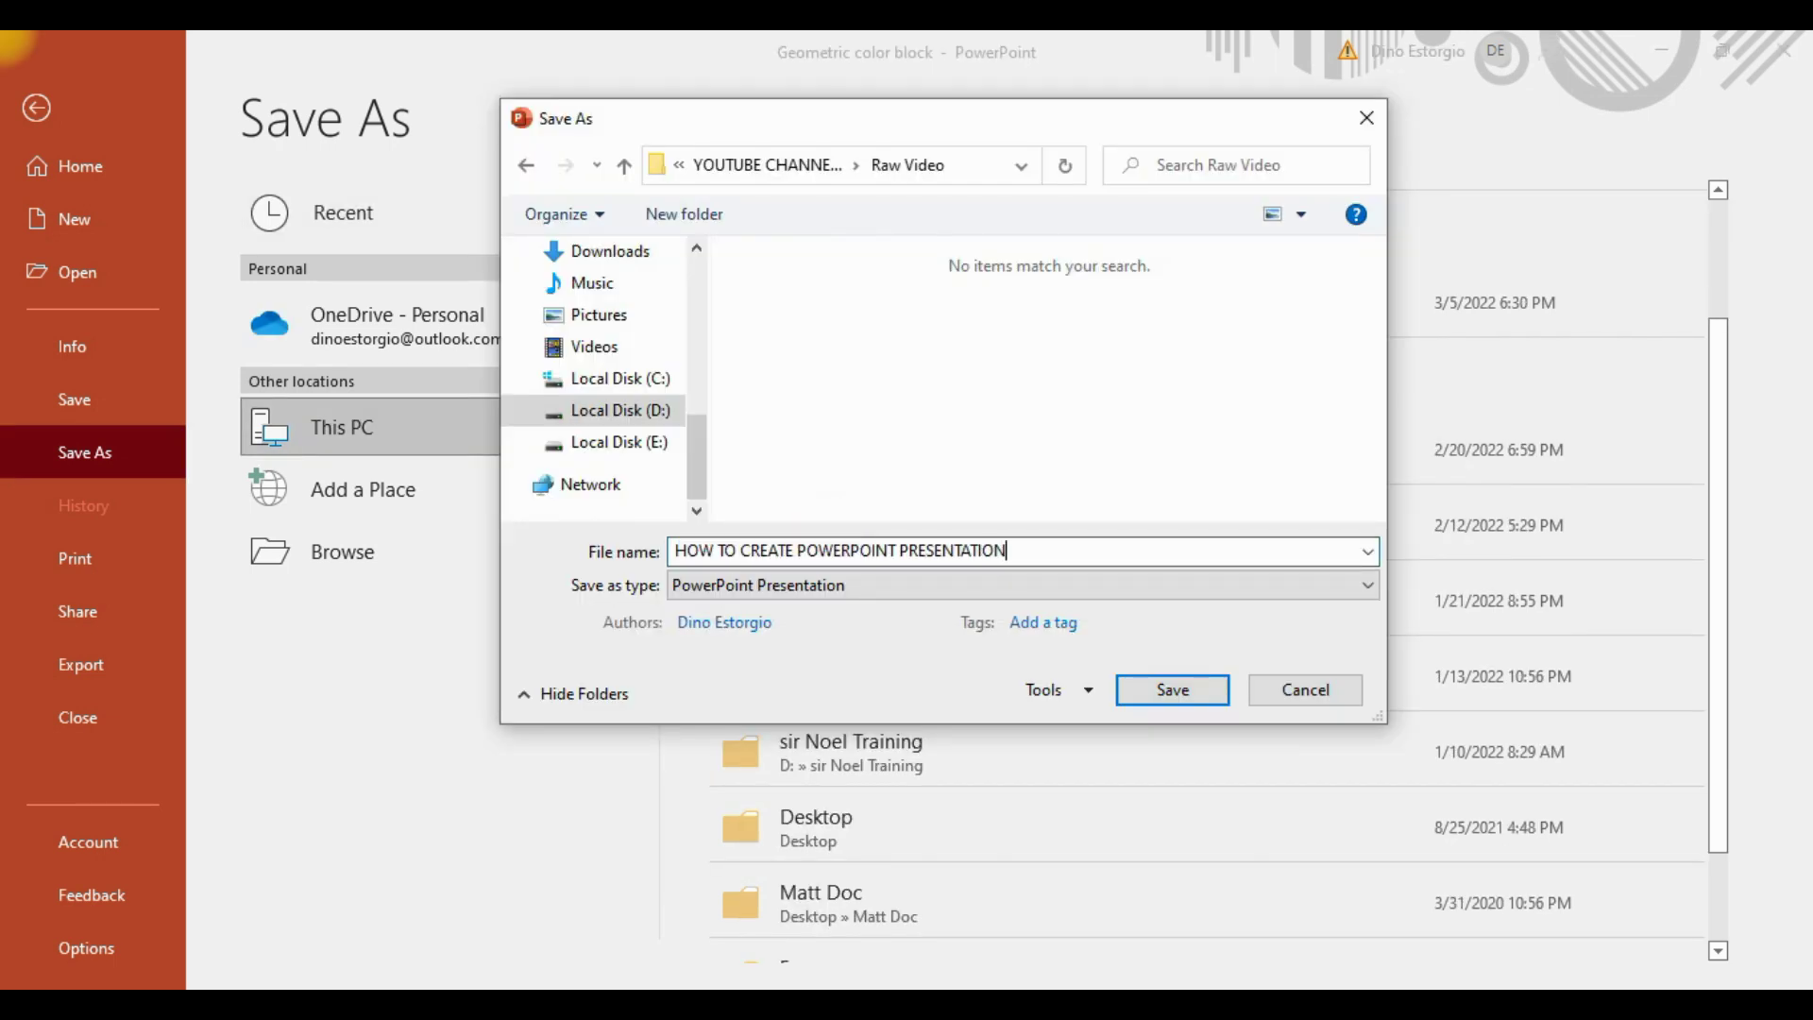
click(1369, 587)
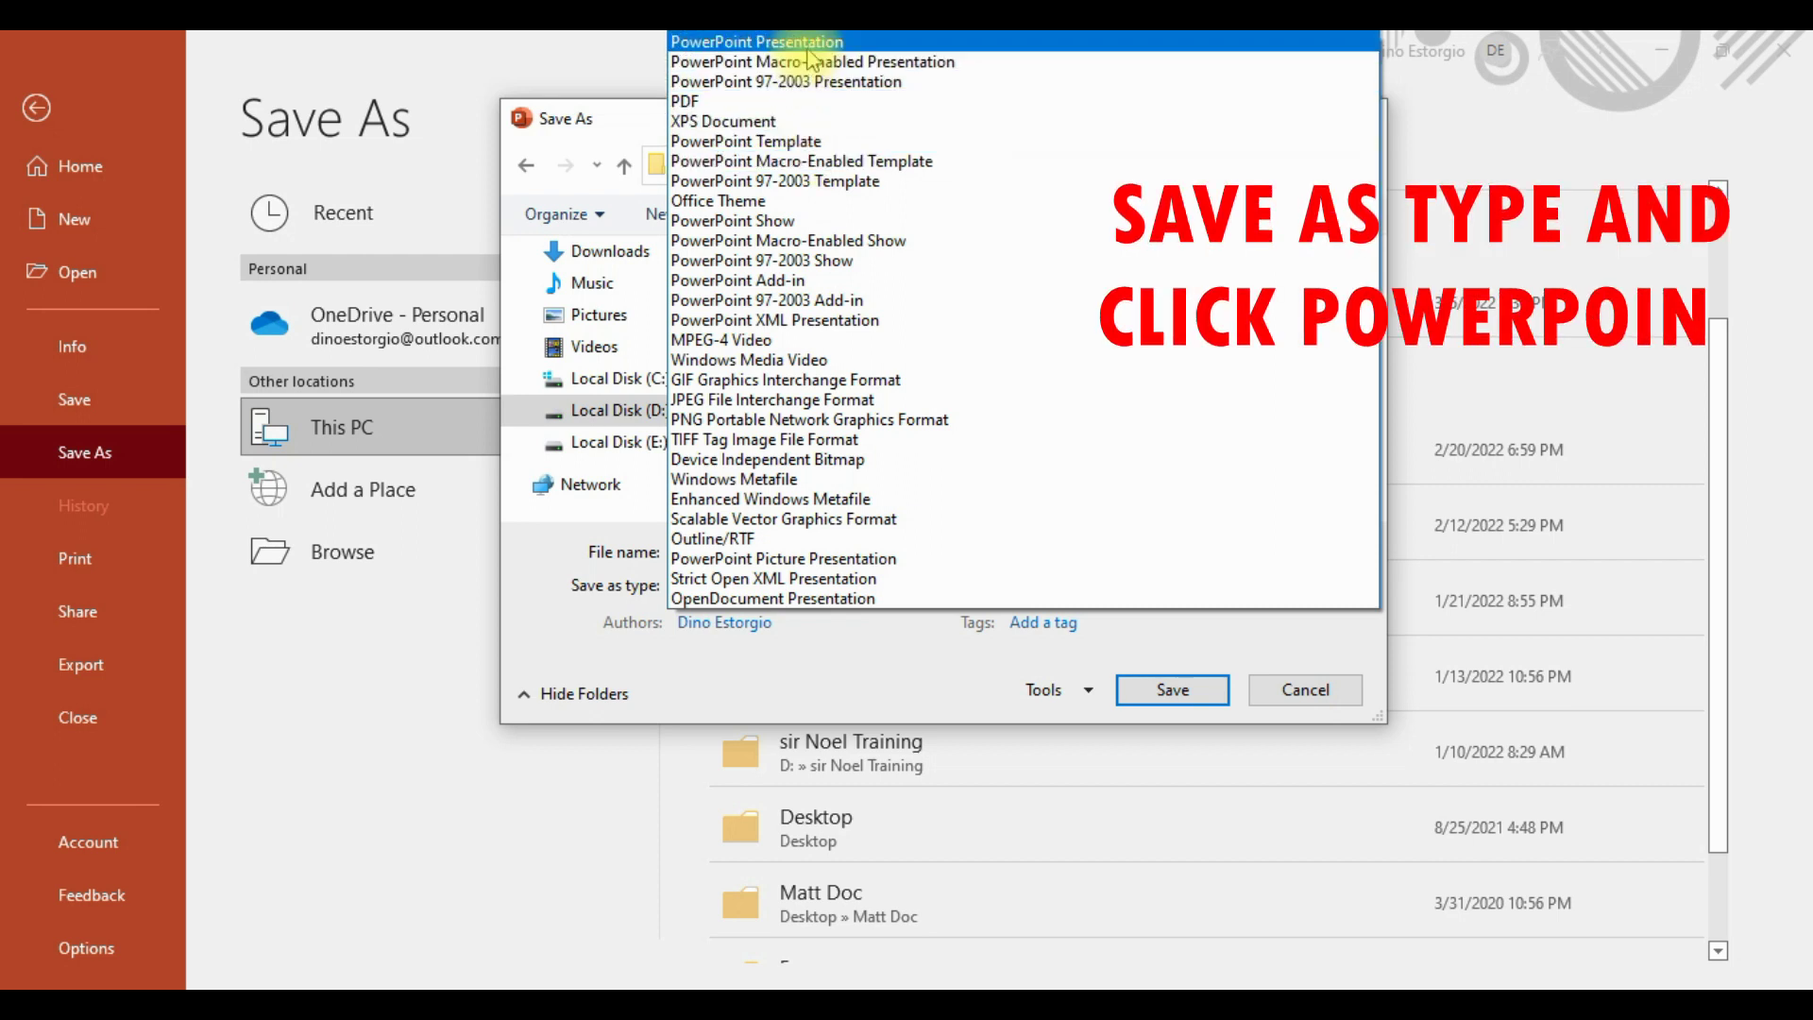
click(799, 42)
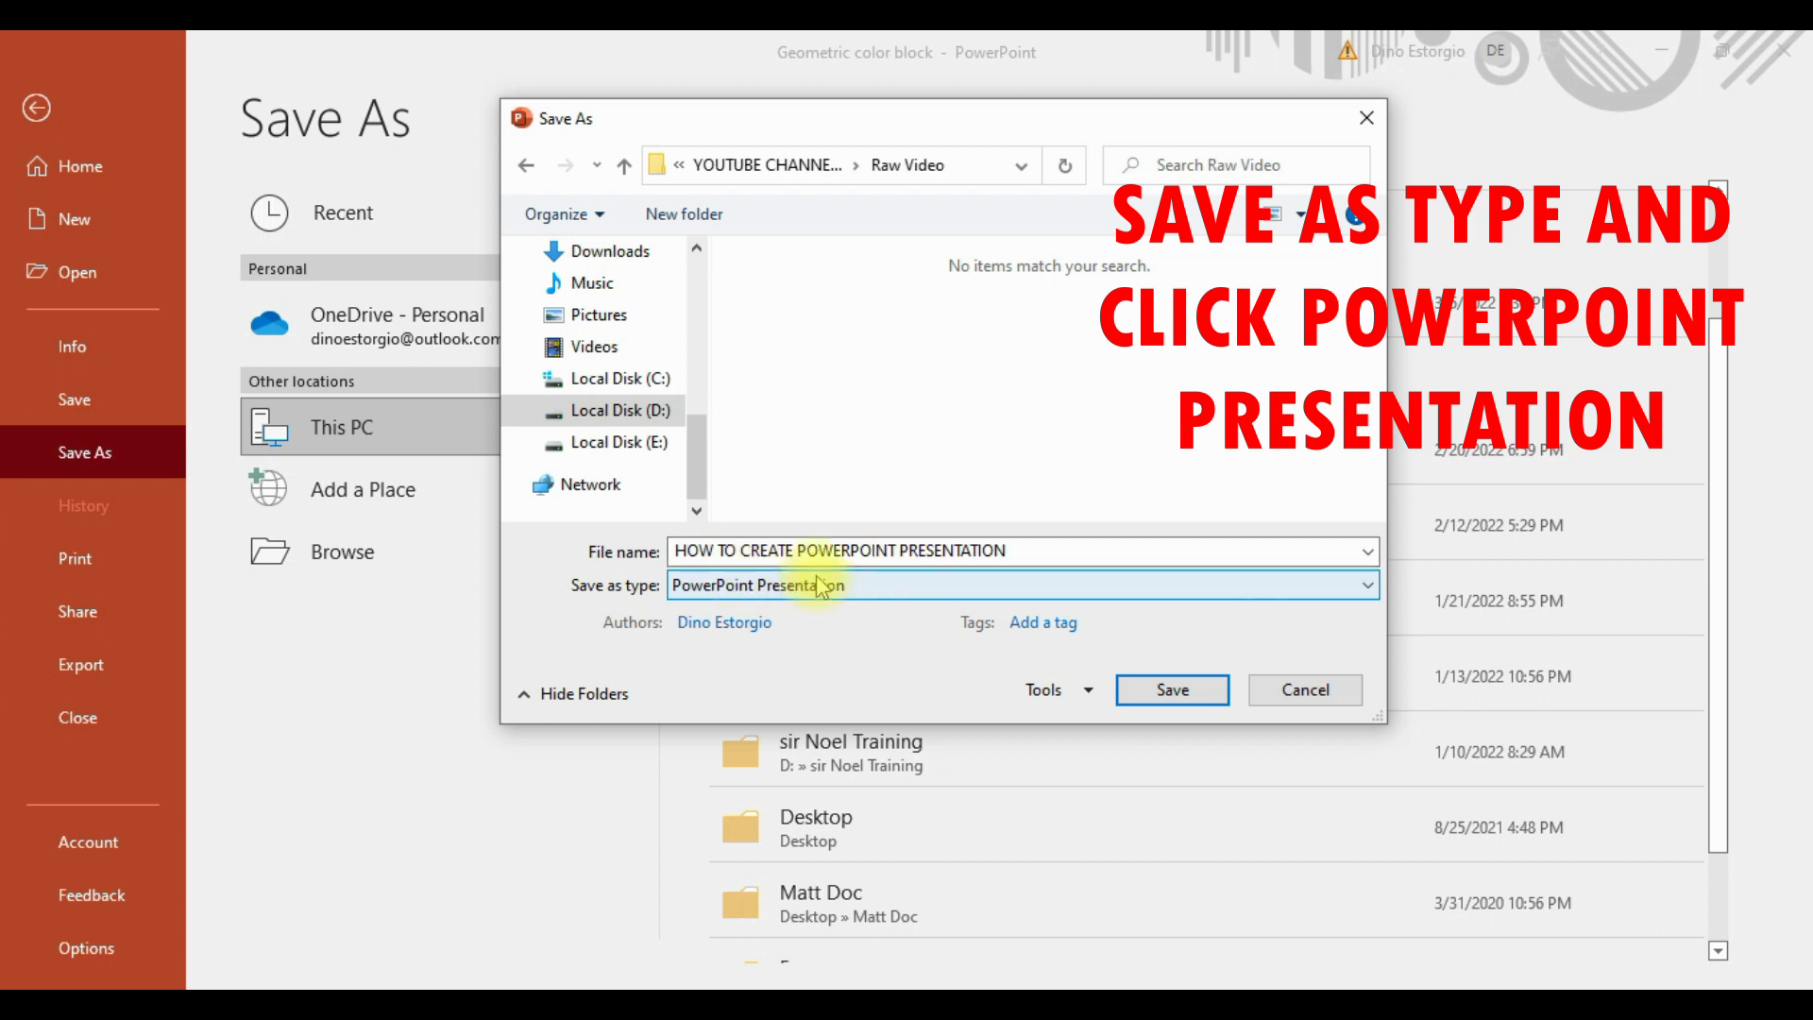
click(1172, 694)
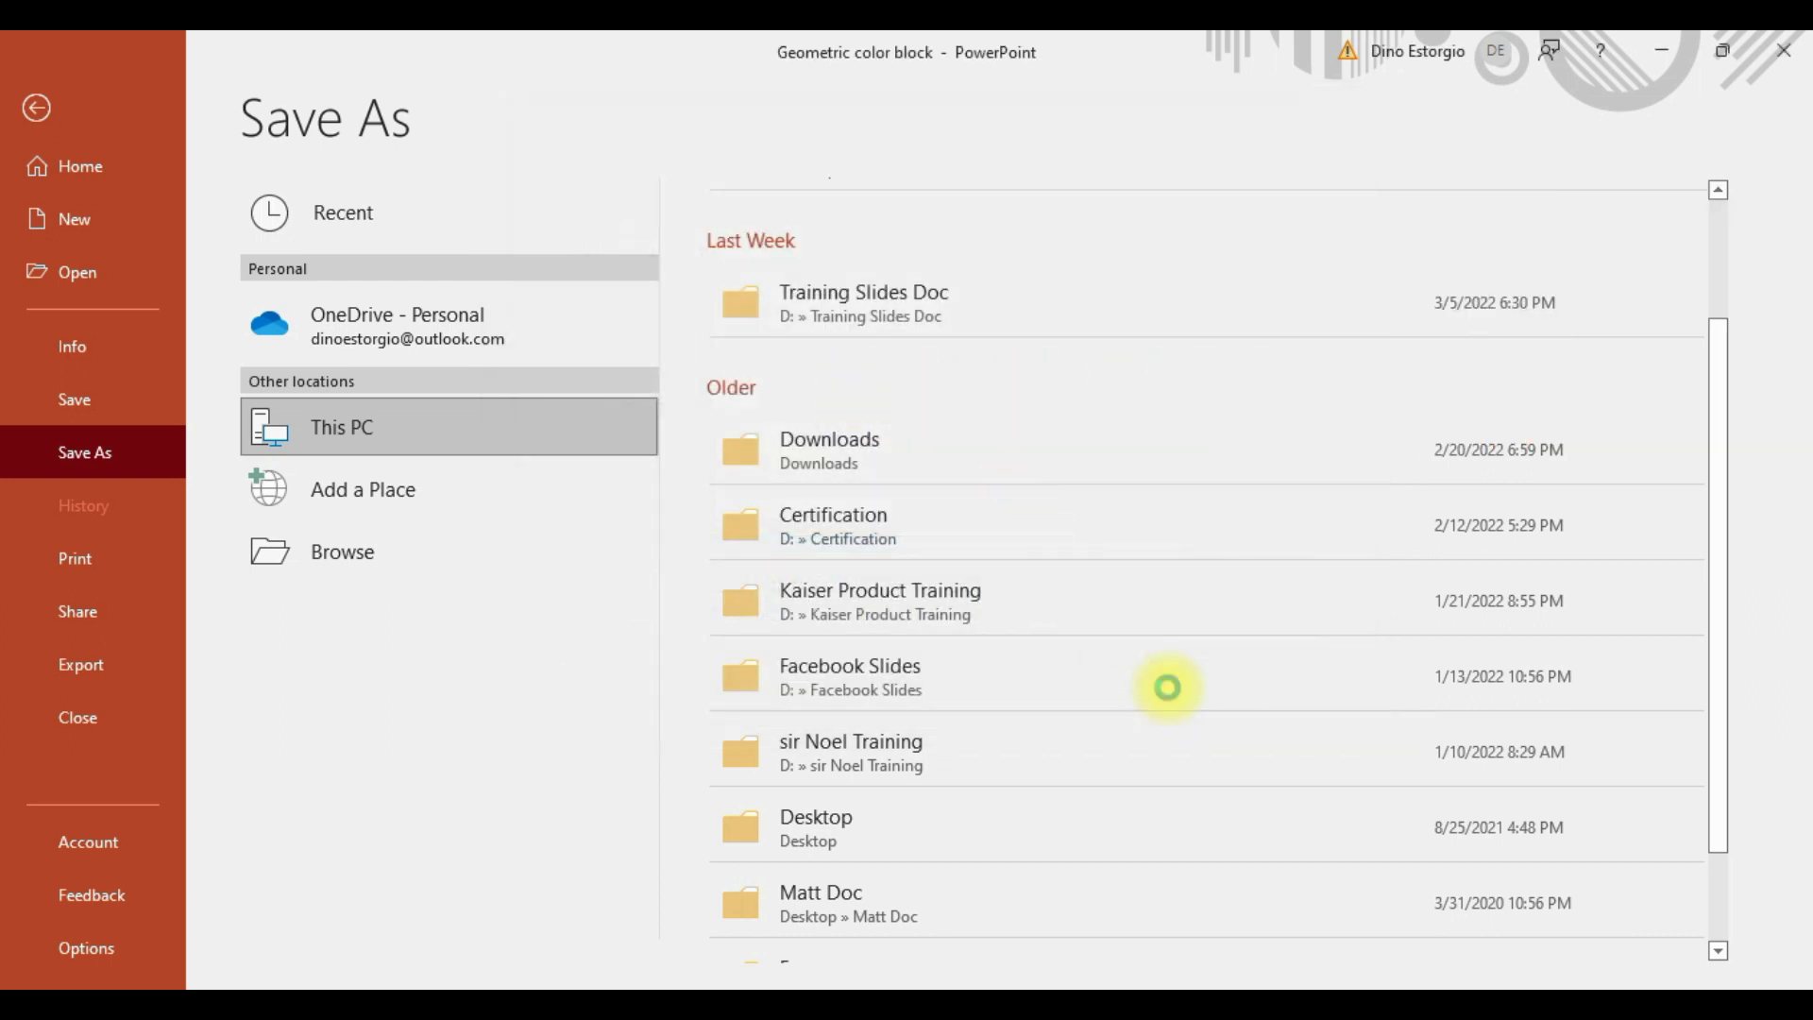